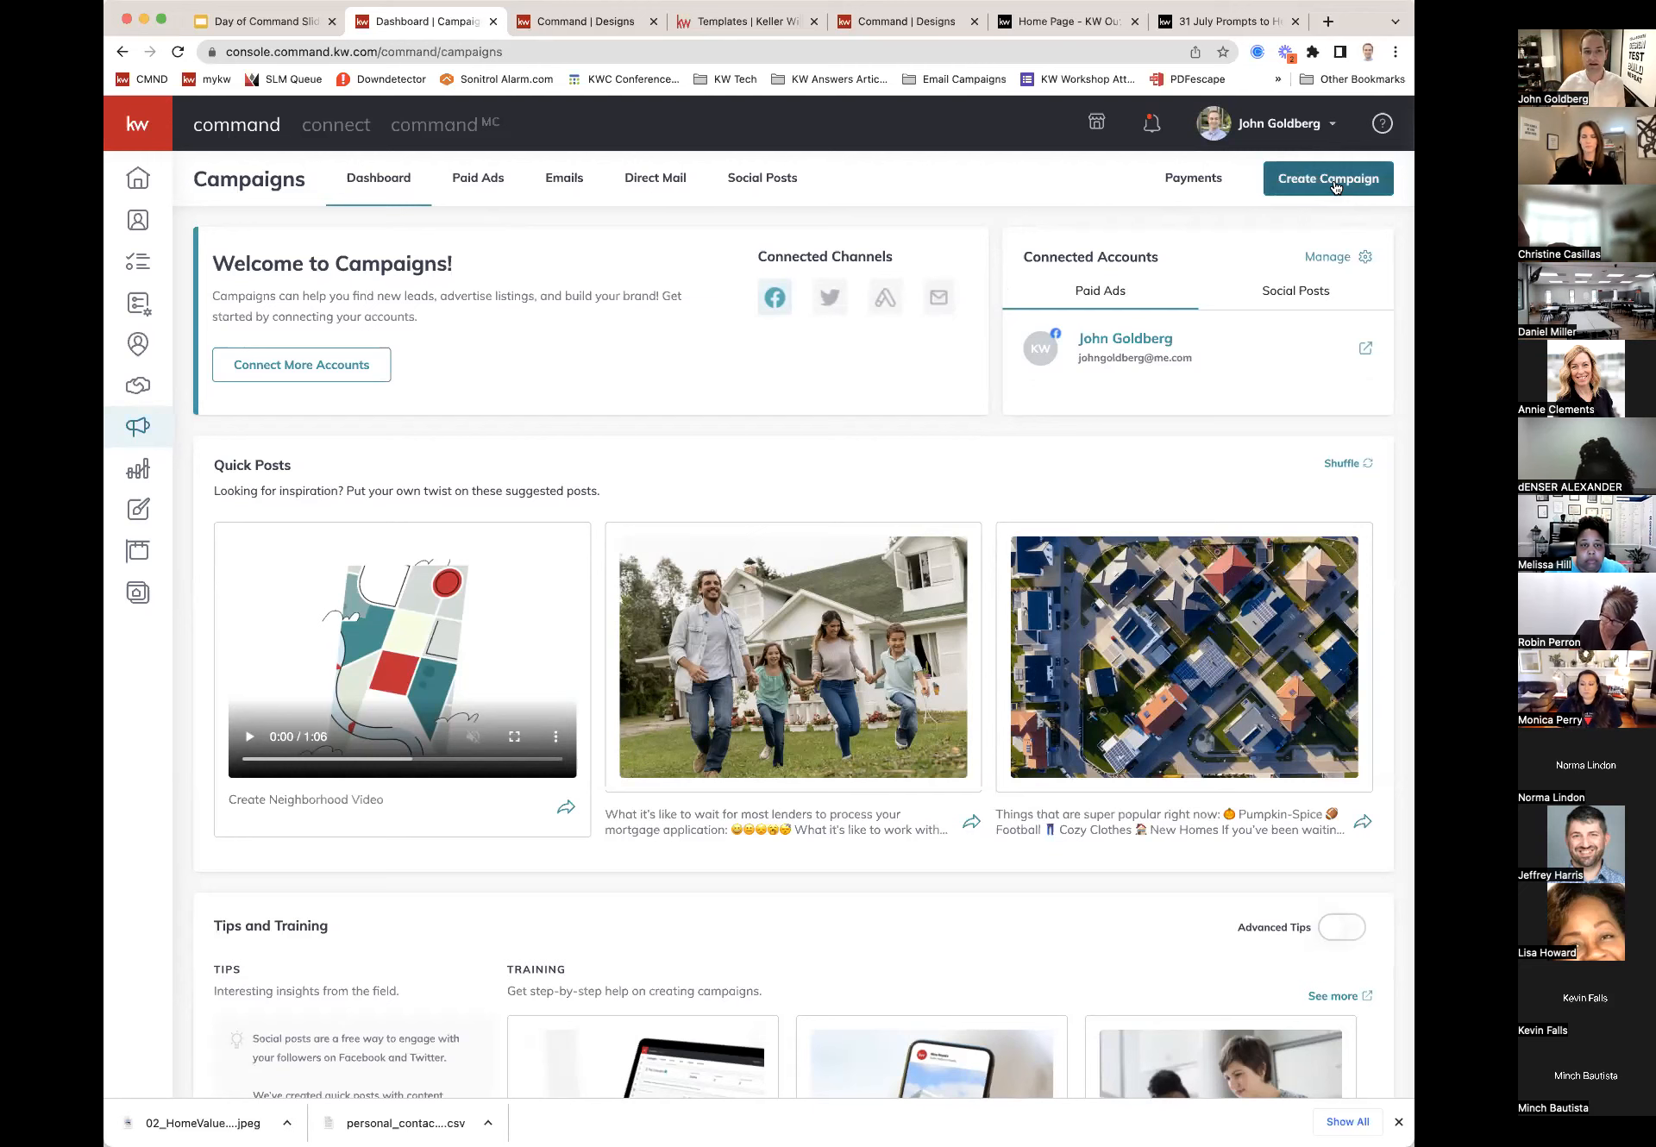
Step: Glance at the campaign types, then open the KW Outfront '31 July Prompts to Heat up Your Socials This Summer' article
{"action": "left_click", "coordinate": [1334, 186]}
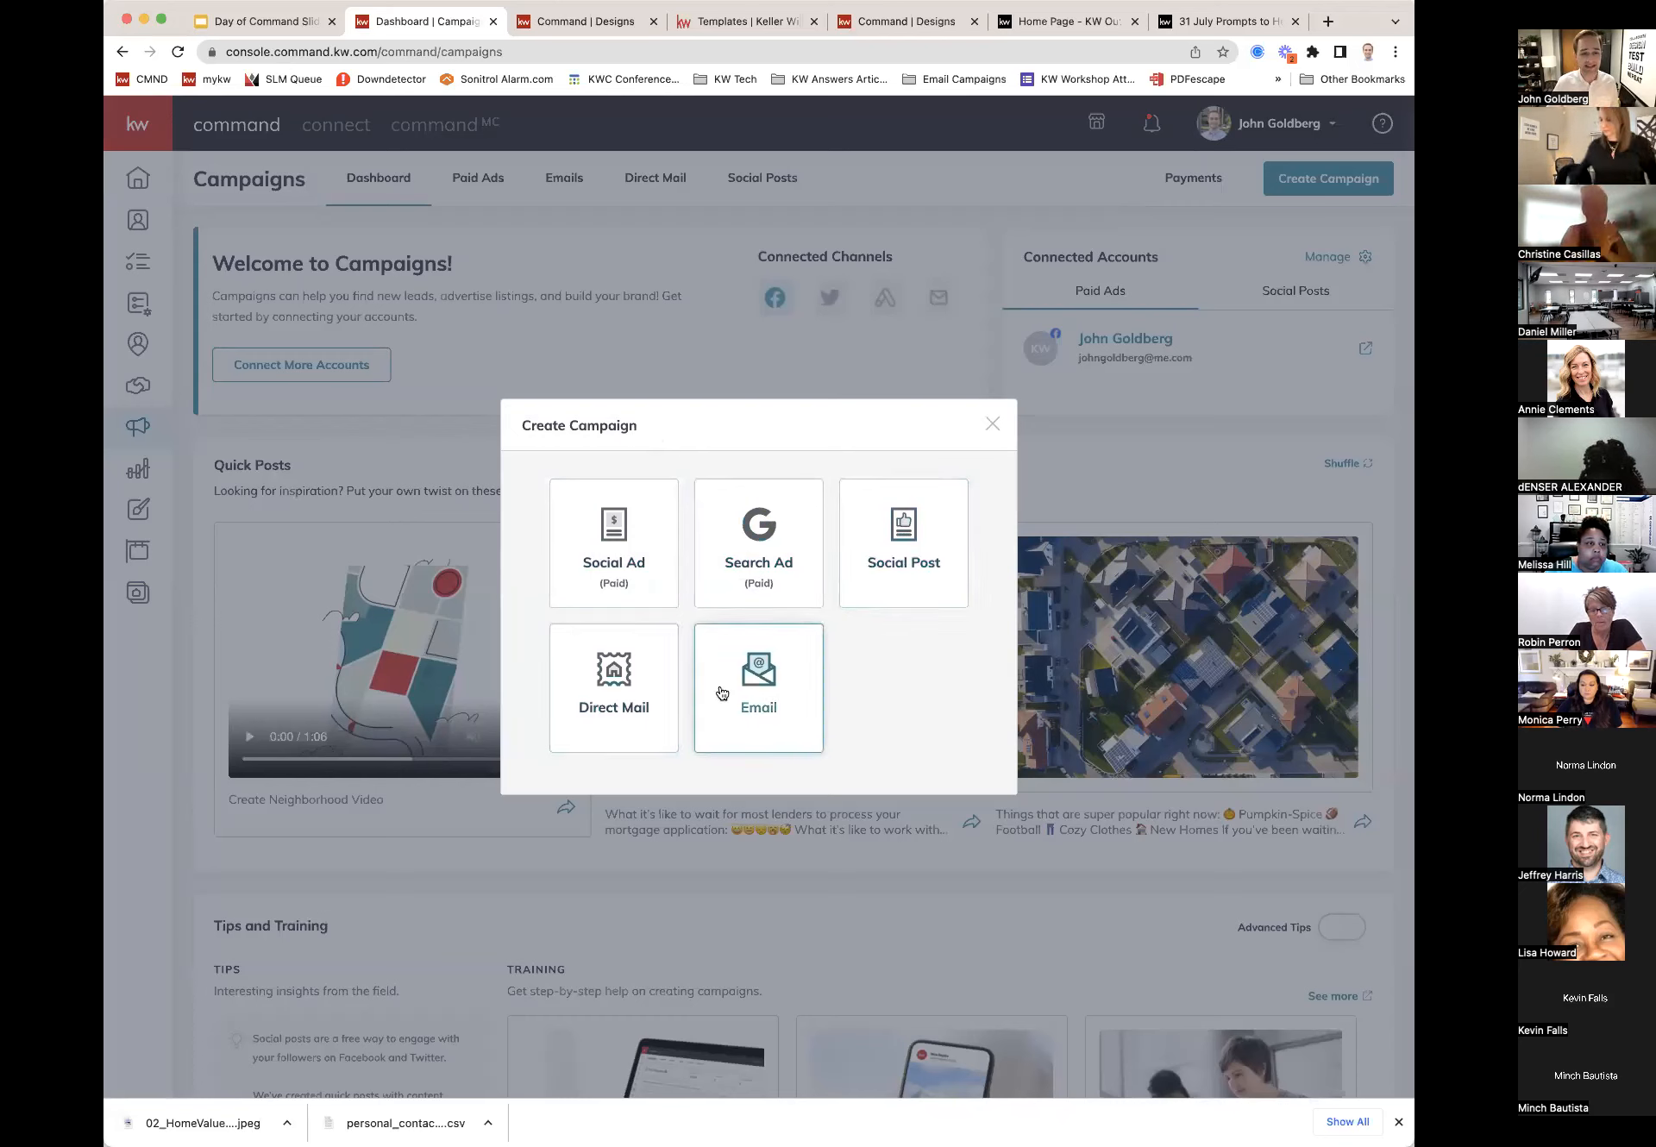
{"action": "left_click", "coordinate": [992, 426]}
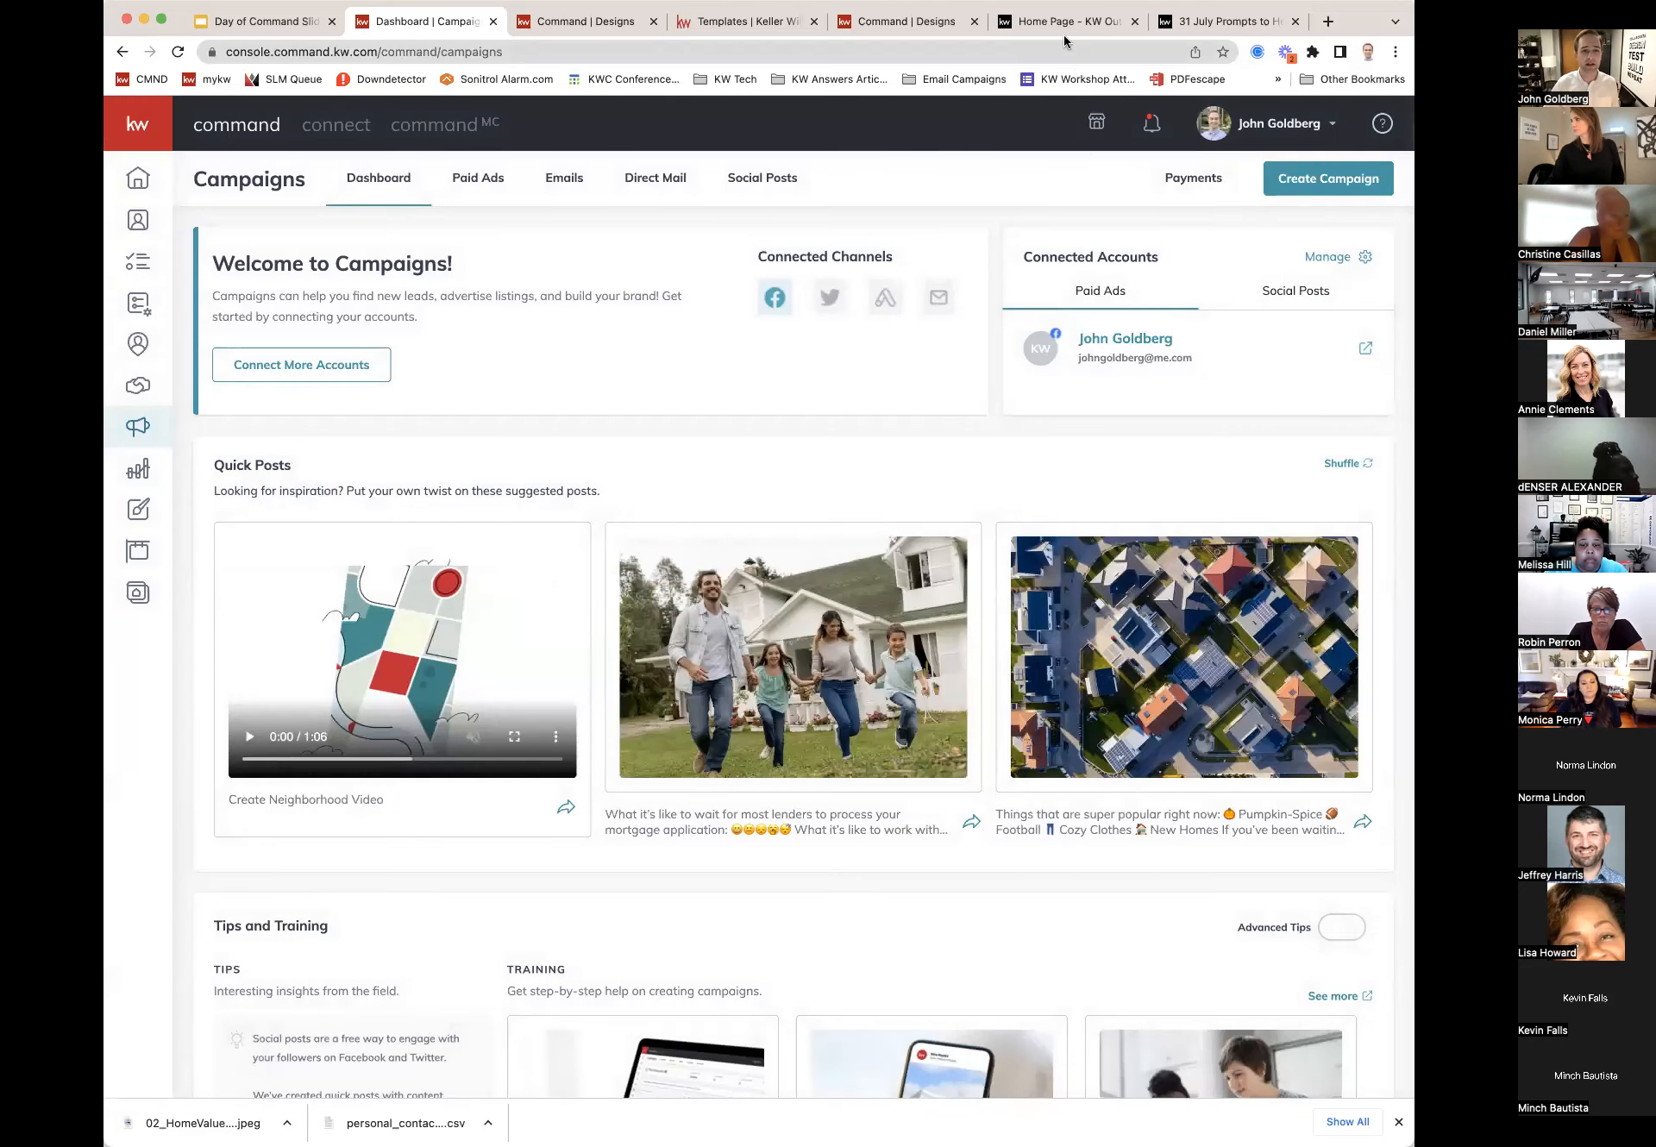
{"action": "left_click", "coordinate": [1062, 26]}
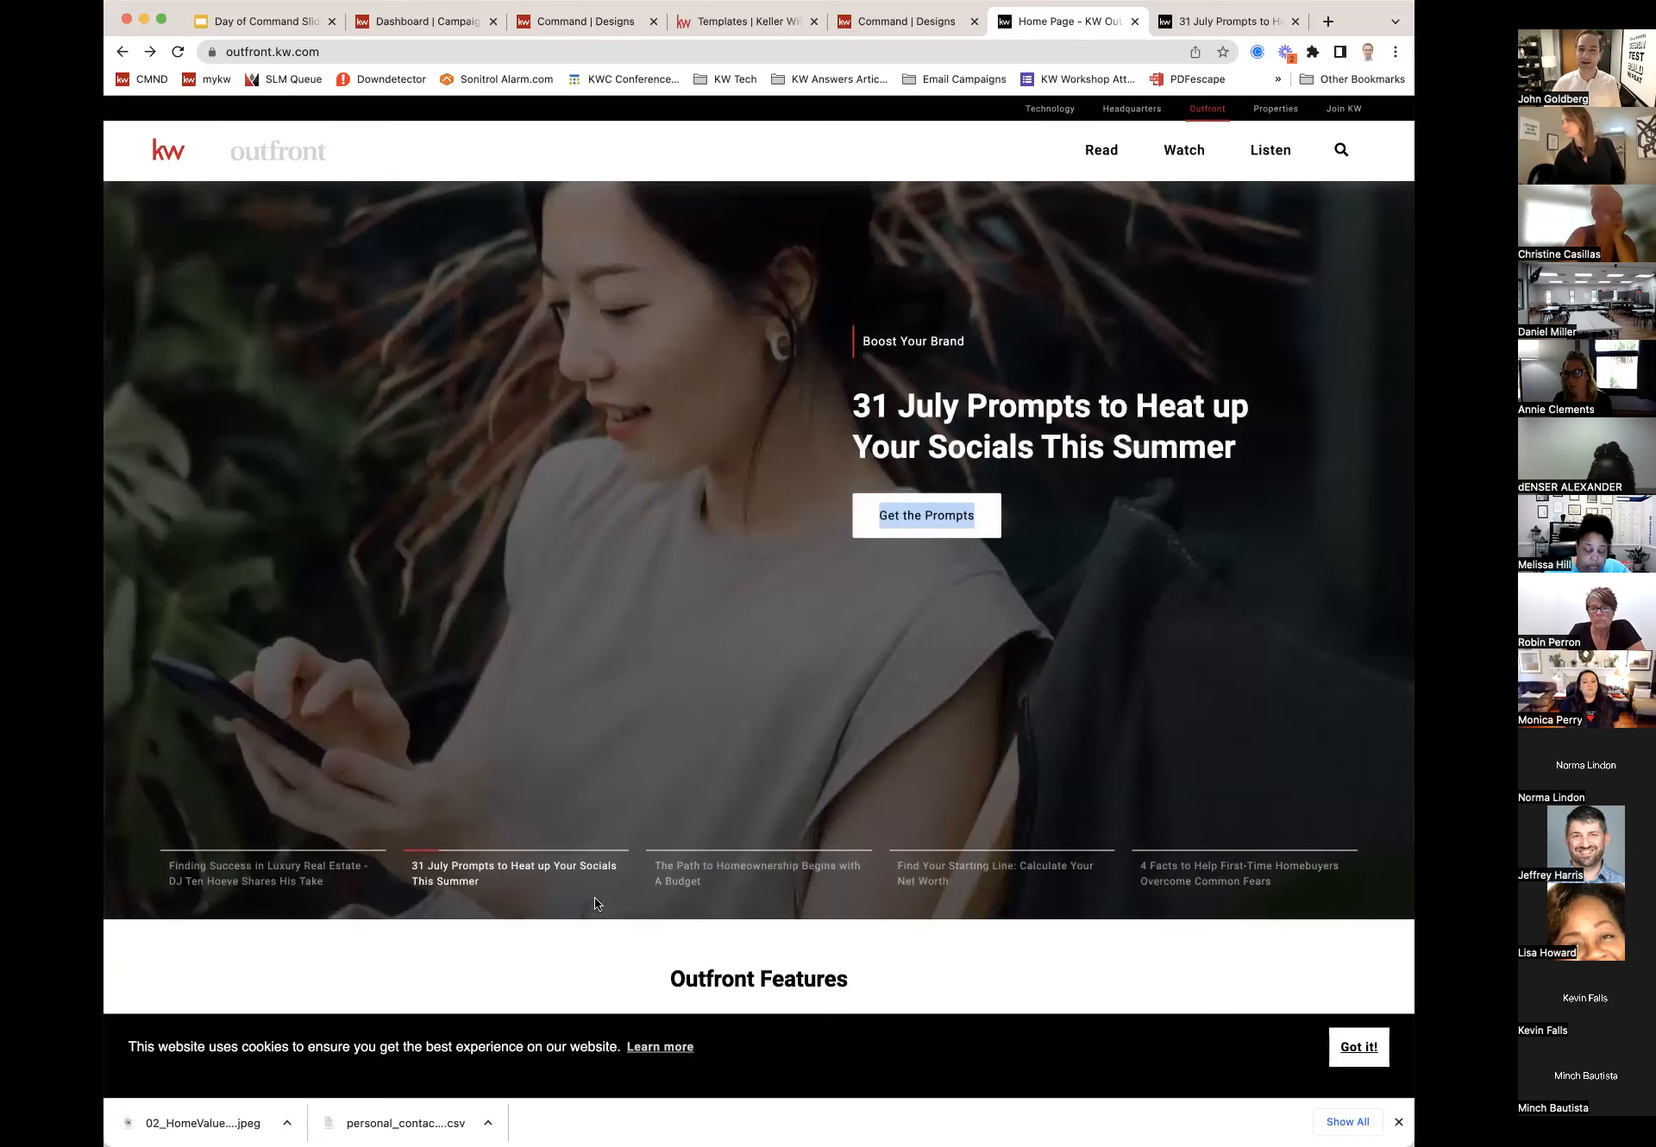
{"action": "left_click", "coordinate": [1215, 26]}
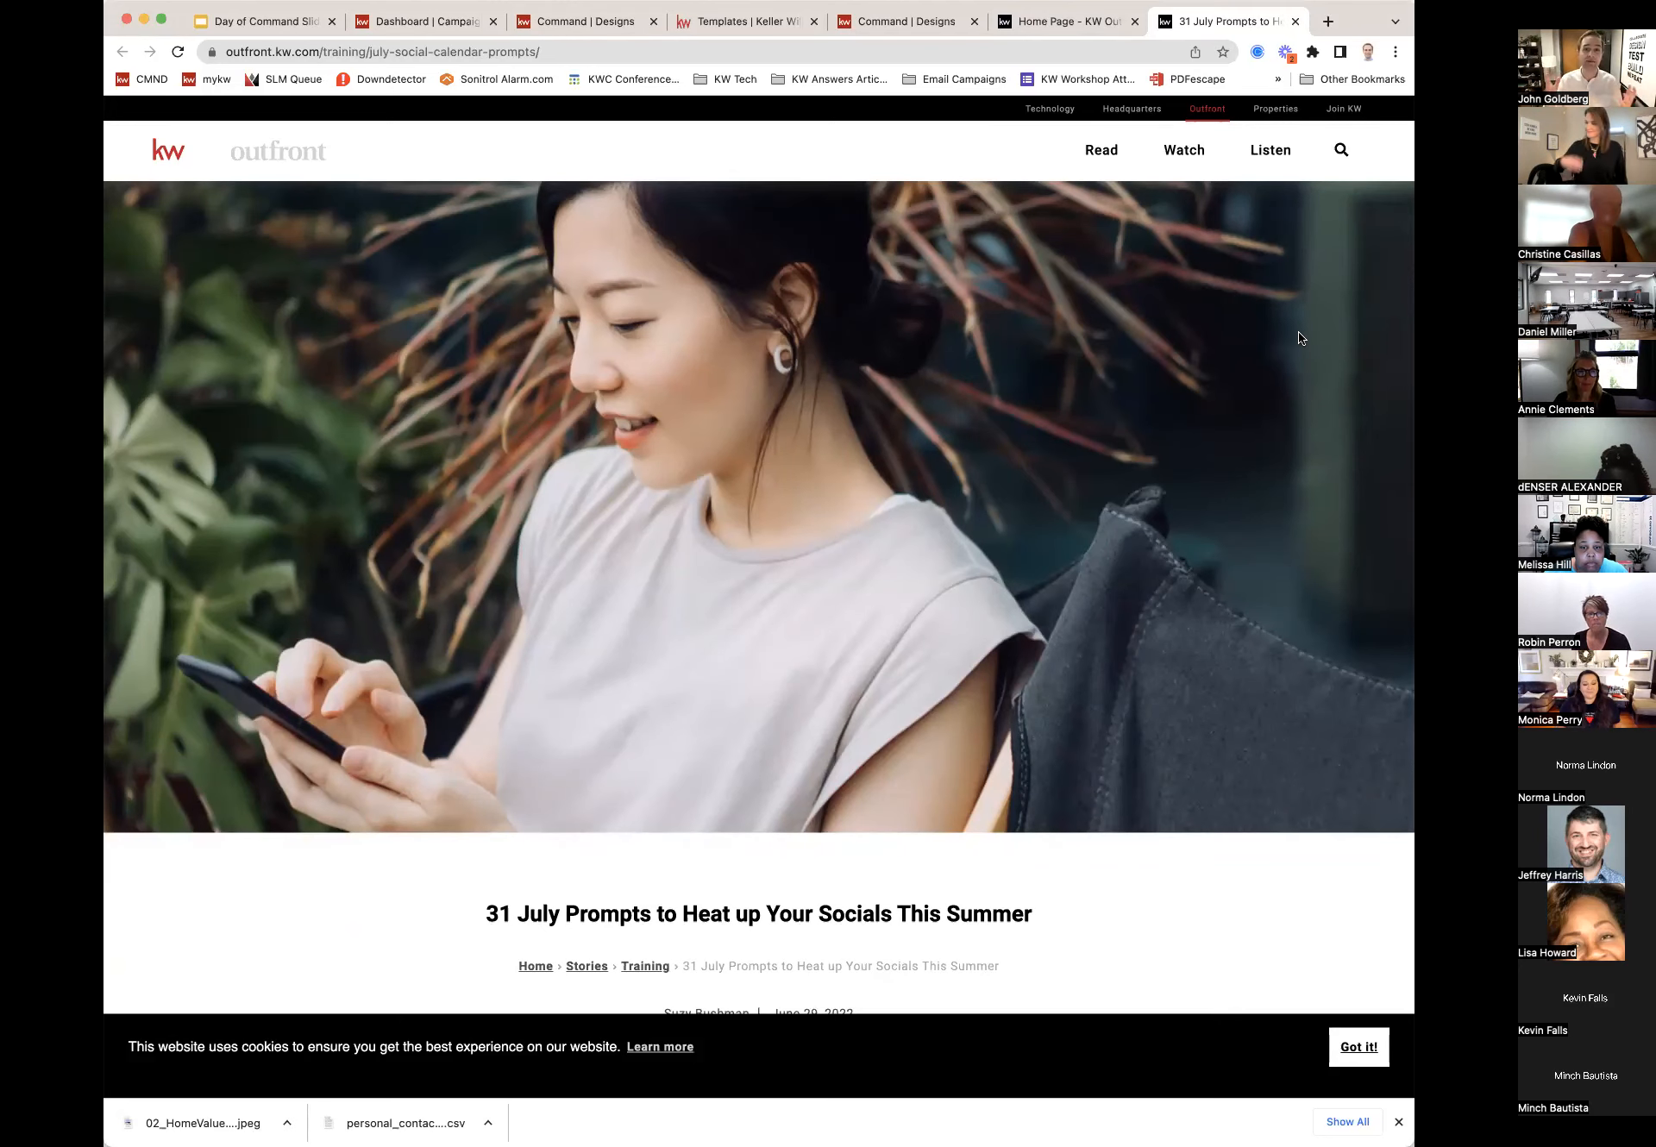
Step: Read through the Week 1 and Week 2 prompts to Week 3, then return to the Campaigns dashboard
{"action": "scroll", "coordinate": [1203, 412], "scroll_direction": "down", "scroll_amount": 2}
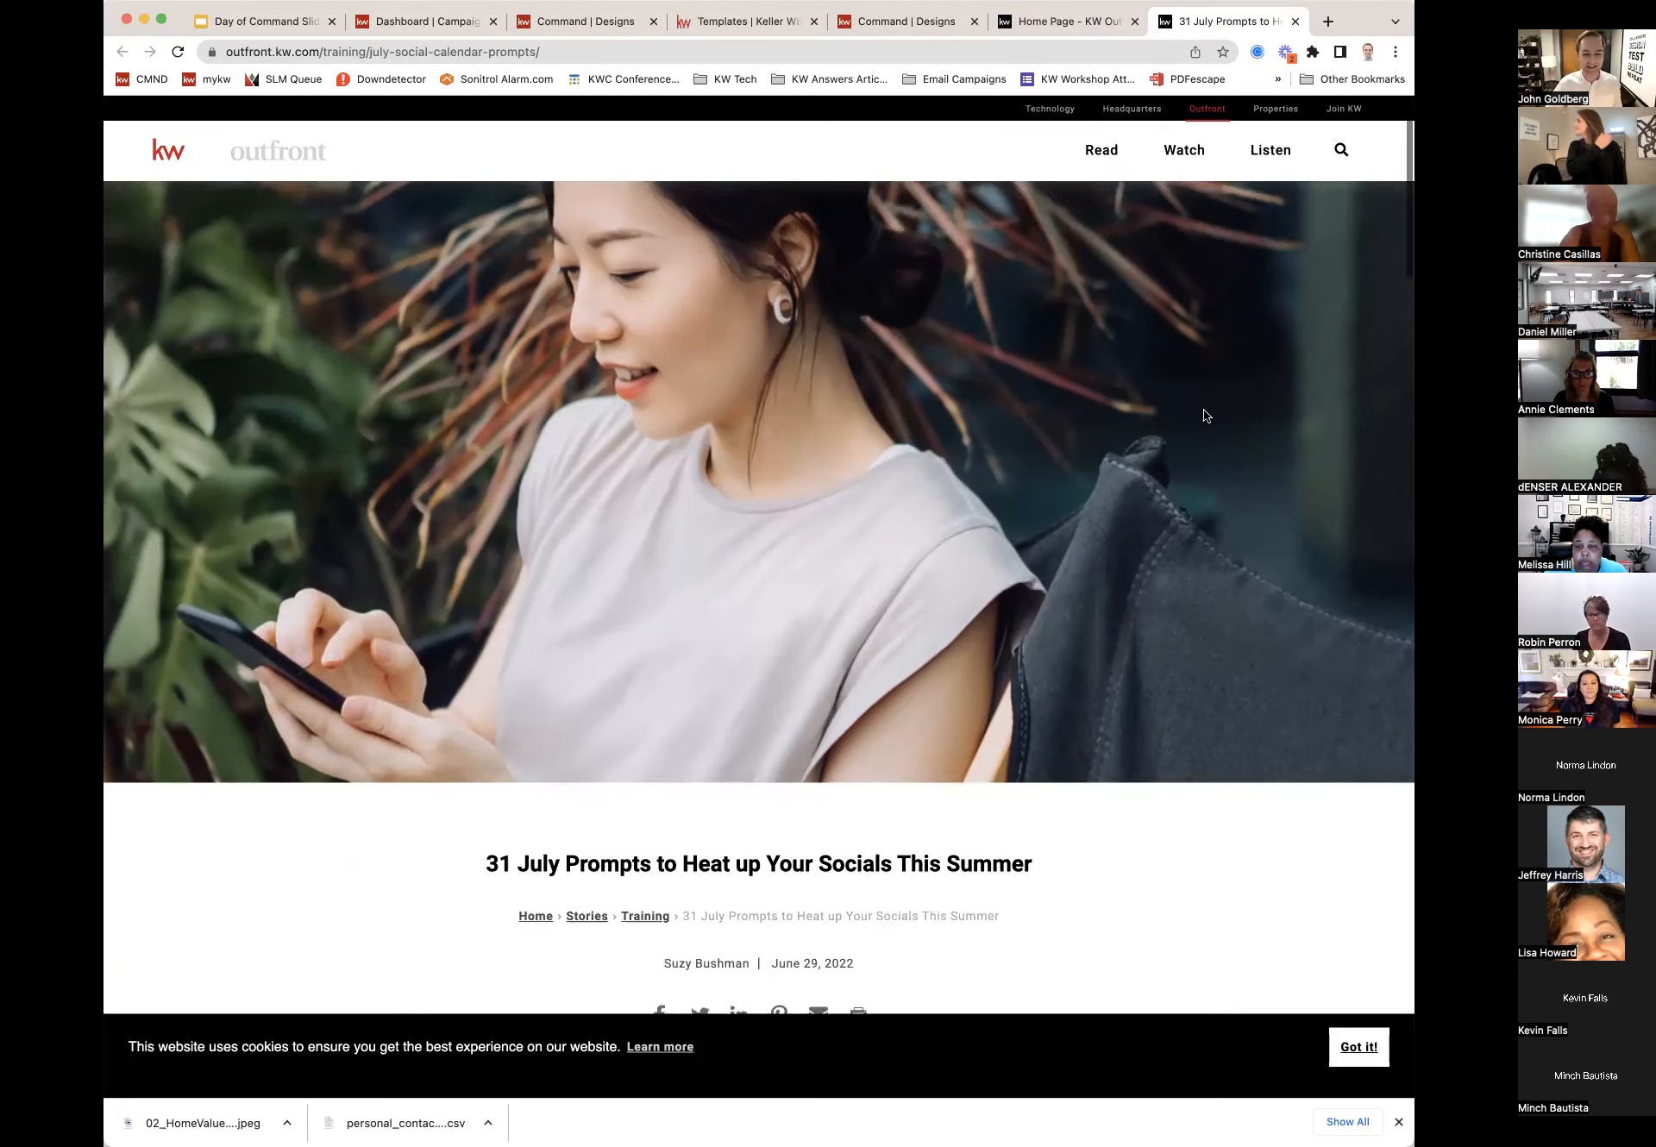
{"action": "scroll", "coordinate": [1204, 411], "scroll_direction": "down", "scroll_amount": 5}
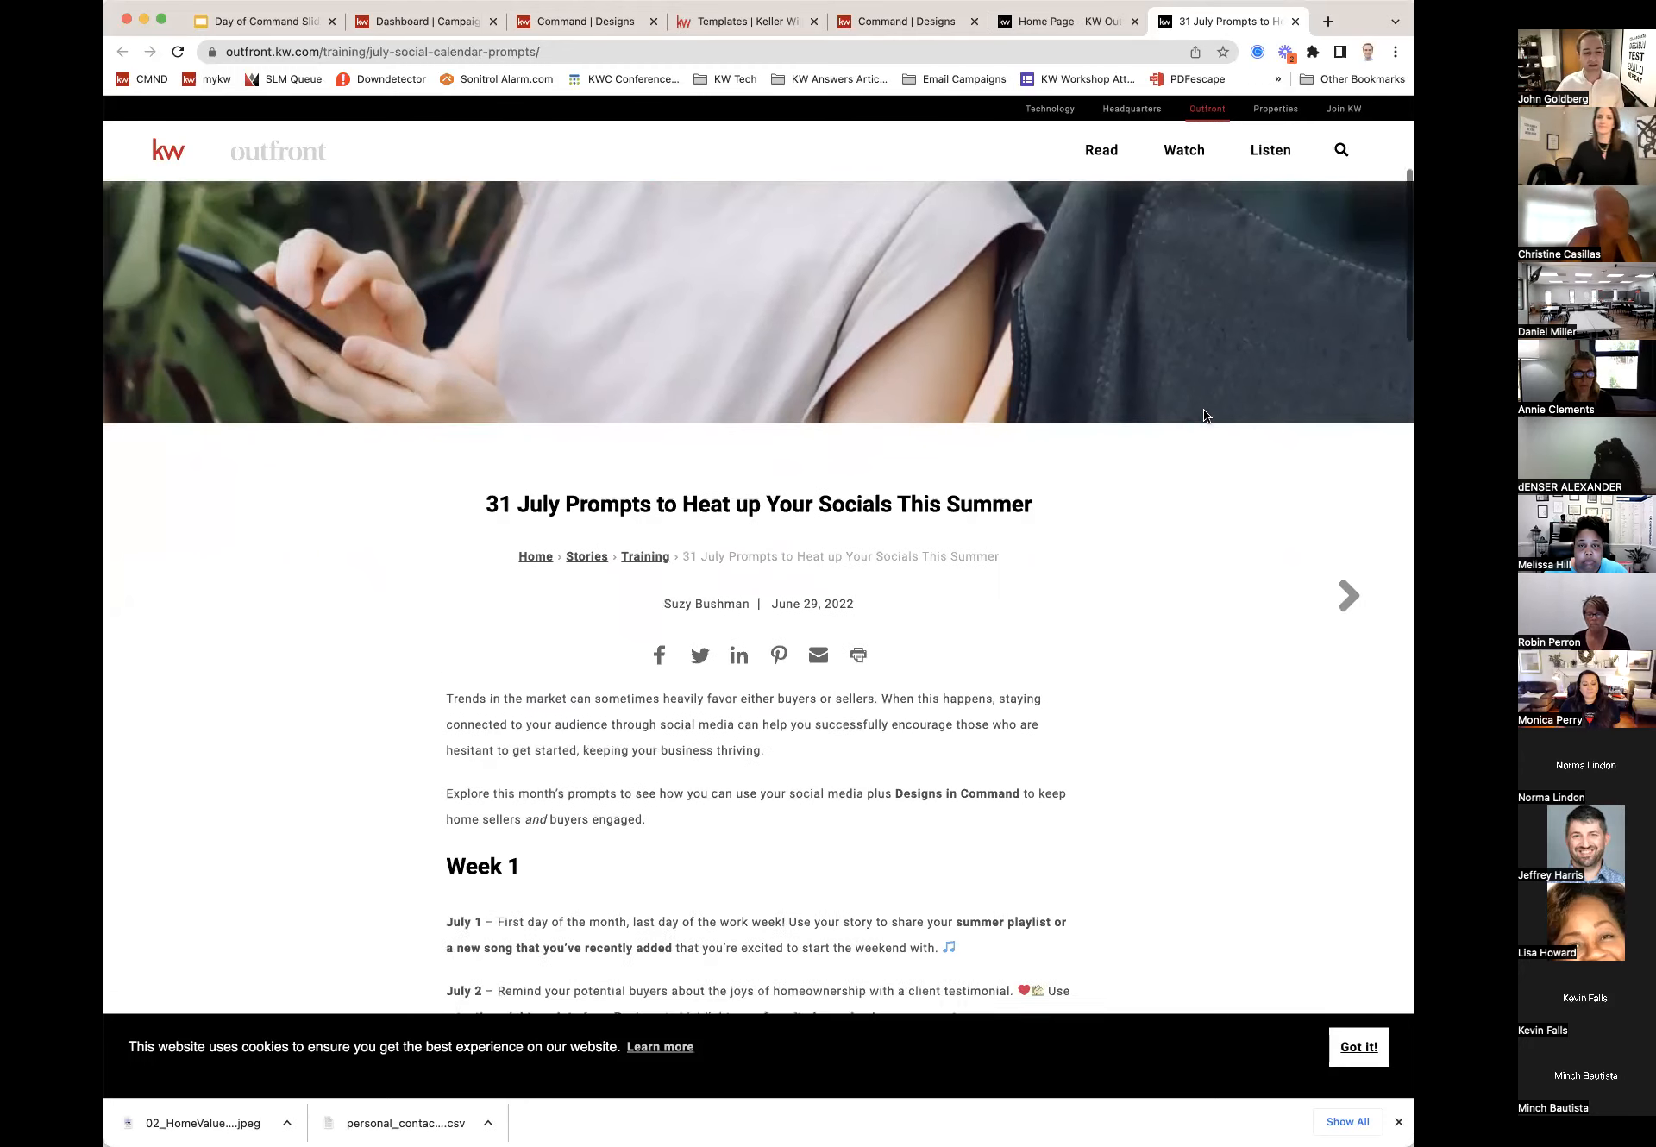
{"action": "scroll", "coordinate": [1204, 415], "scroll_direction": "down", "scroll_amount": 6}
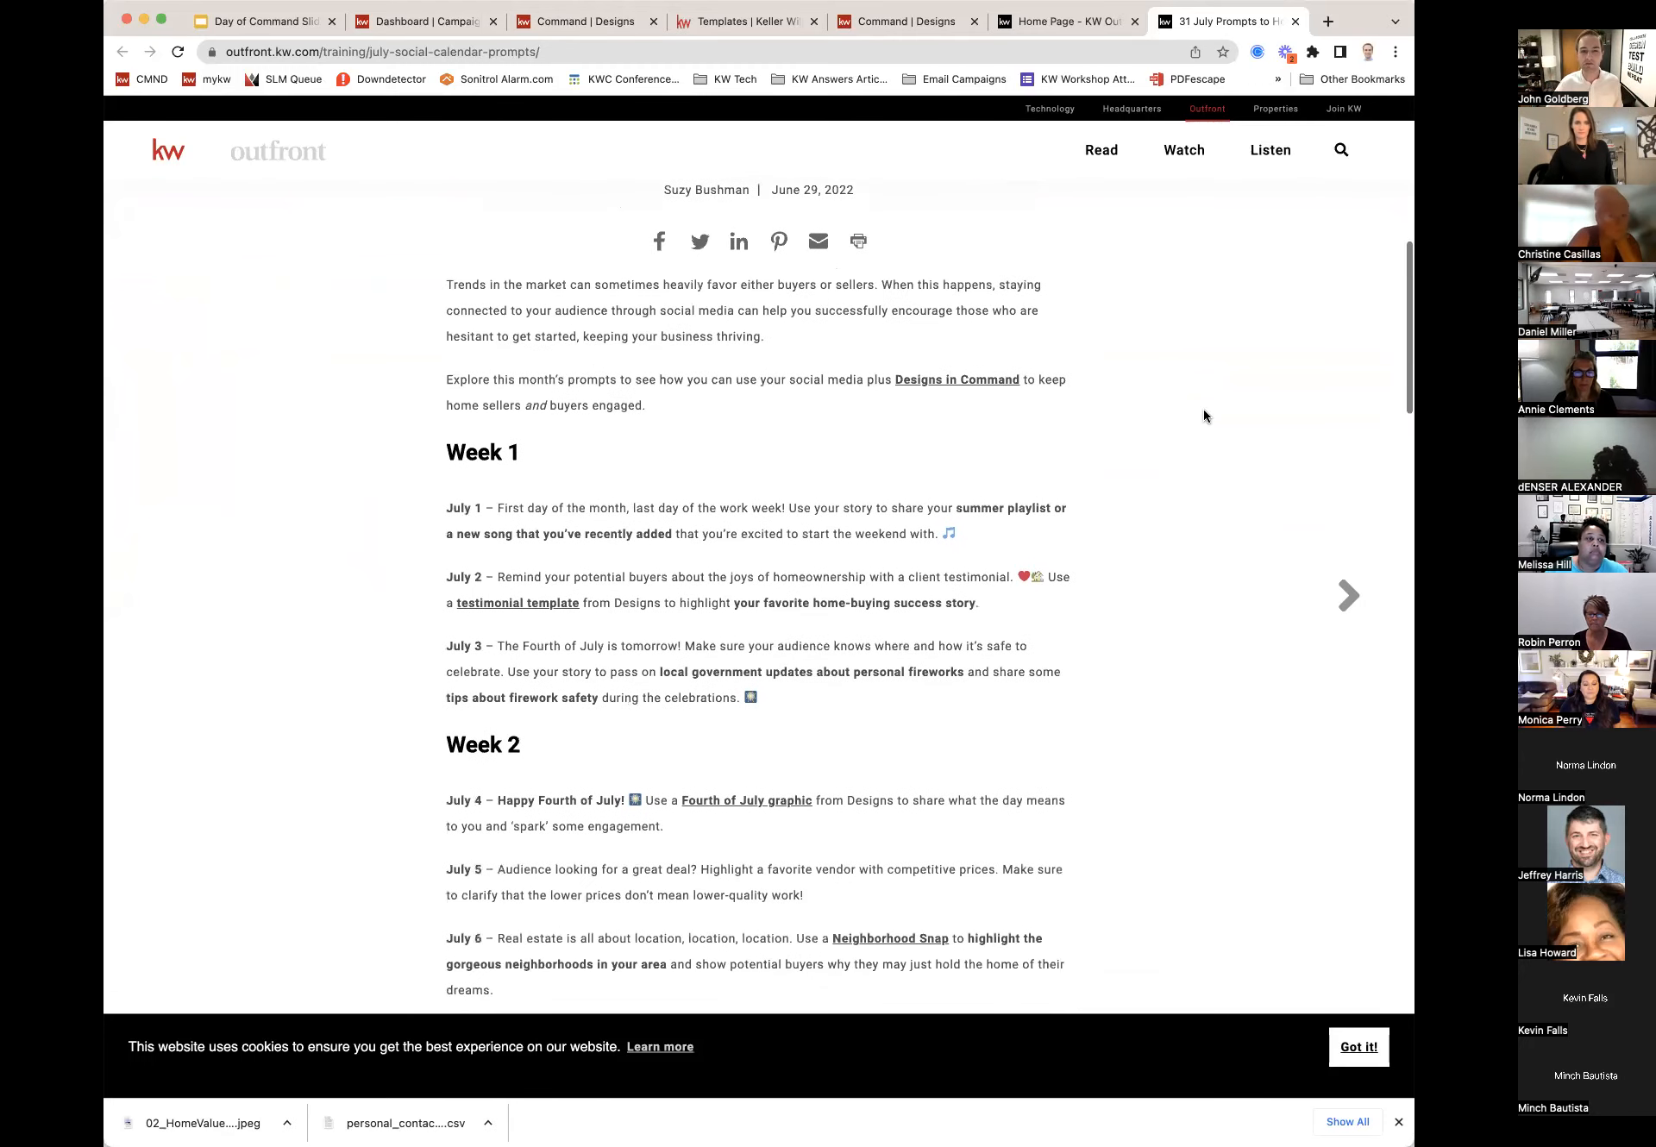
{"action": "scroll", "coordinate": [1203, 415], "scroll_direction": "down", "scroll_amount": 2}
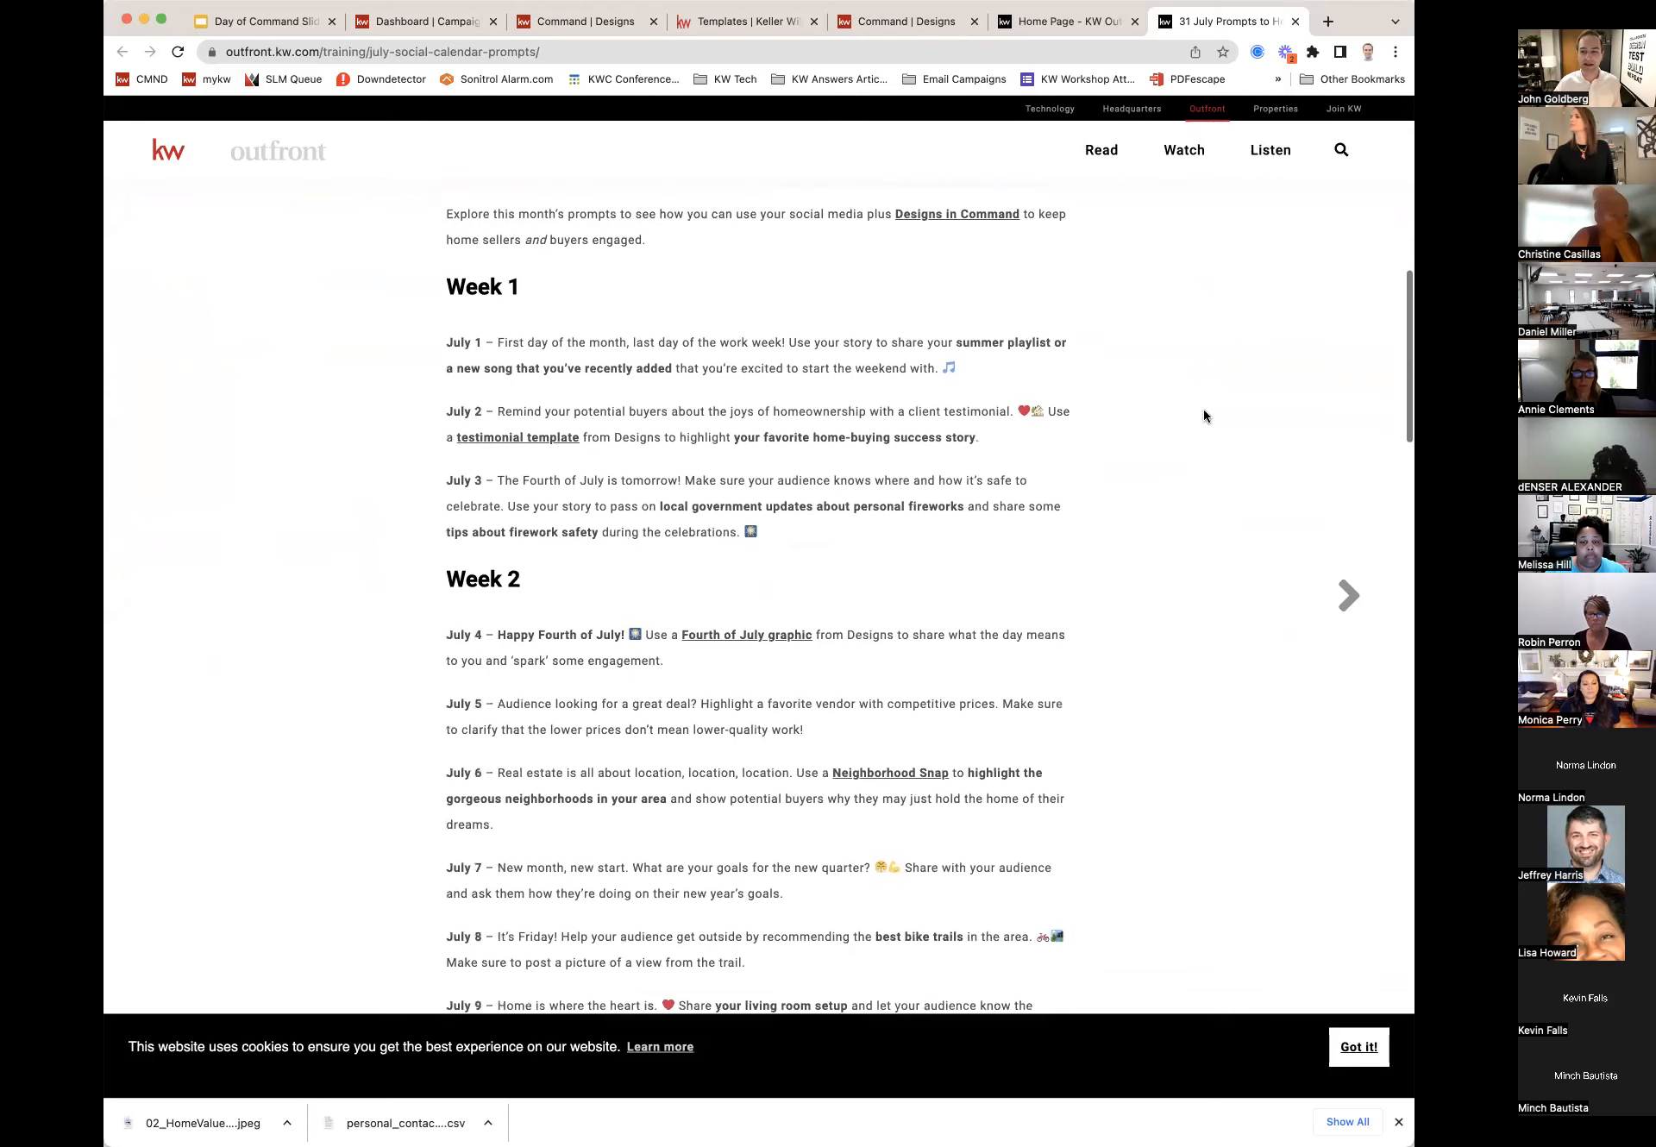
{"action": "scroll", "coordinate": [1203, 411], "scroll_direction": "down", "scroll_amount": 2}
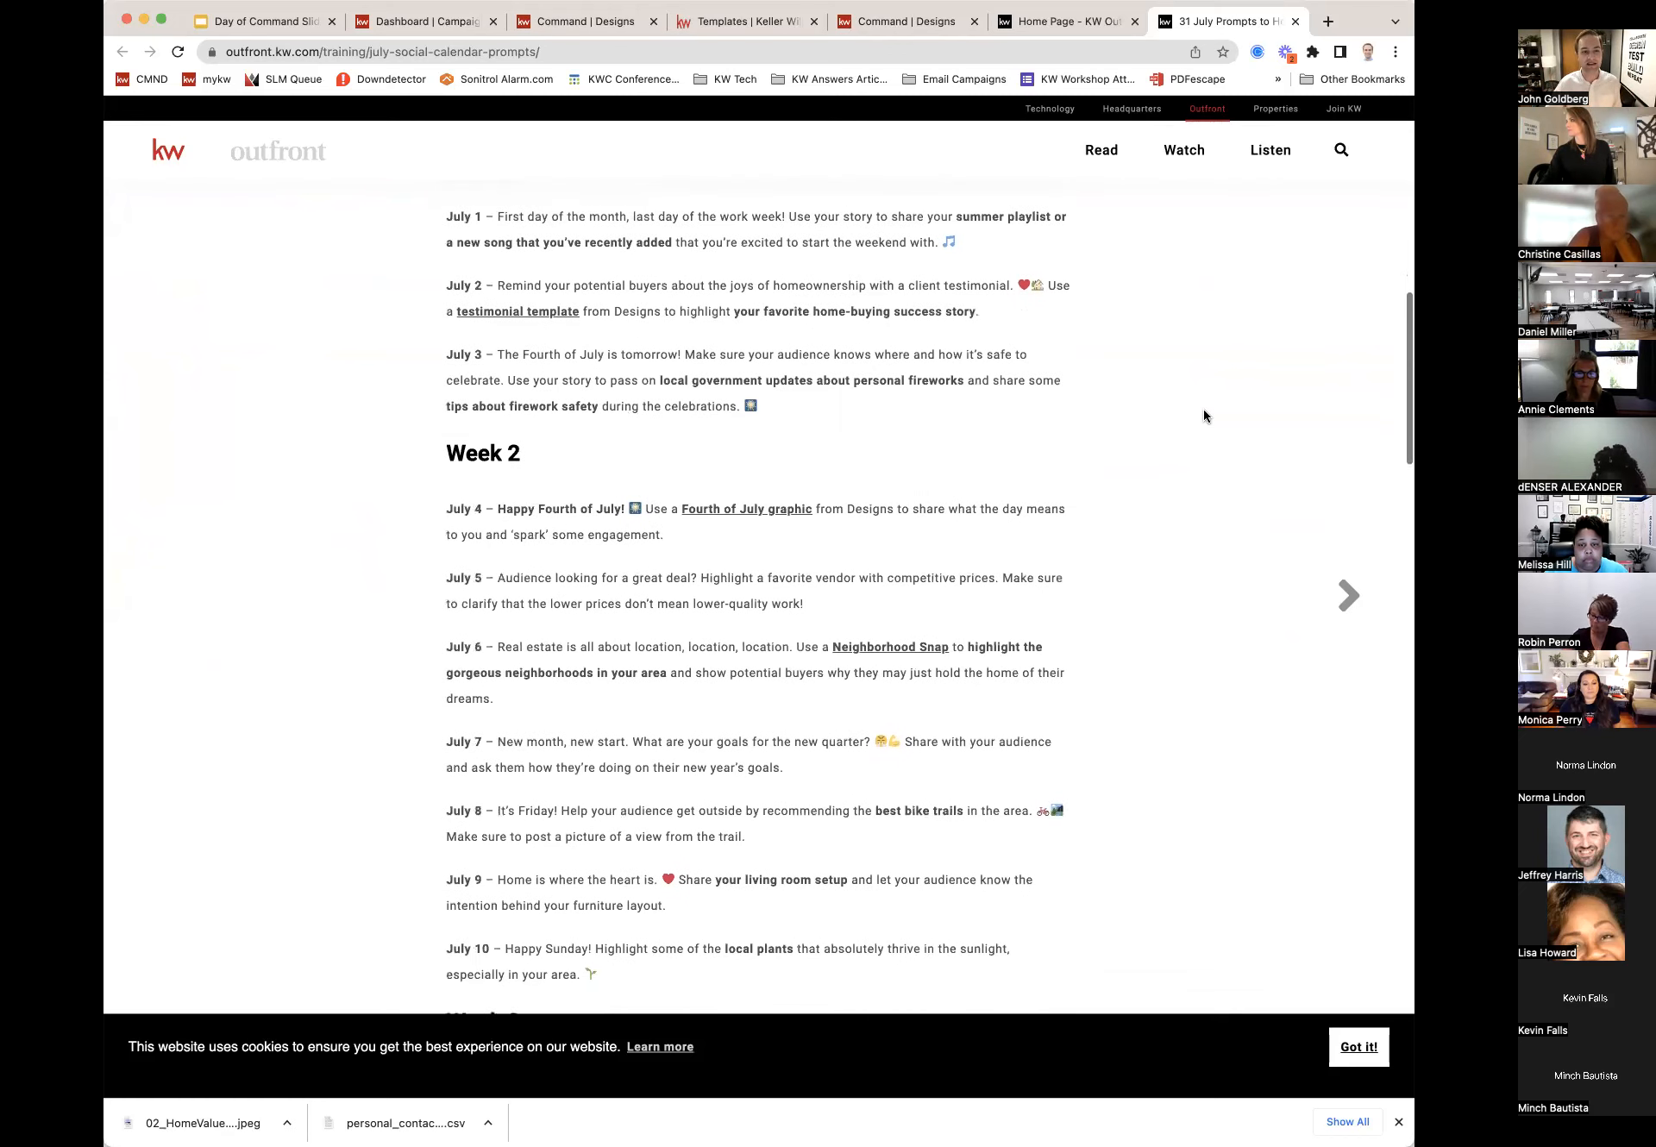
{"action": "scroll", "coordinate": [1204, 415], "scroll_direction": "down", "scroll_amount": 3}
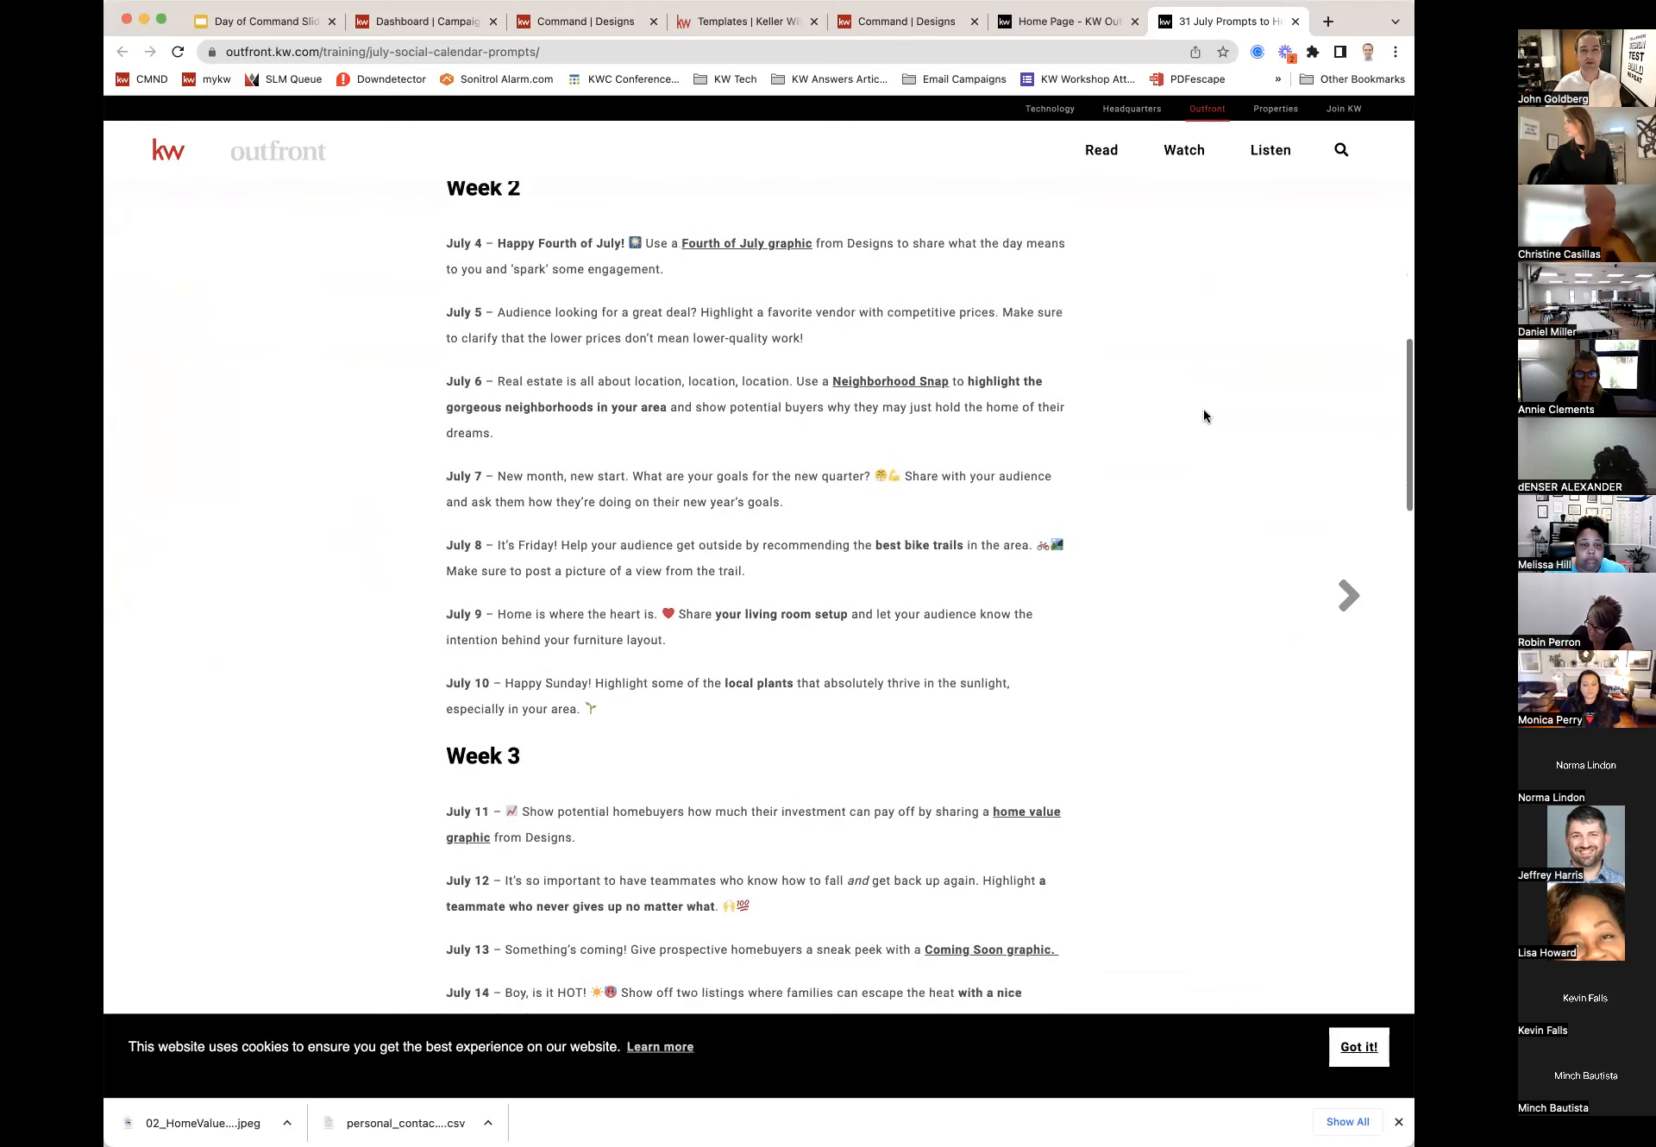
{"action": "scroll", "coordinate": [1204, 416], "scroll_direction": "down", "scroll_amount": 1}
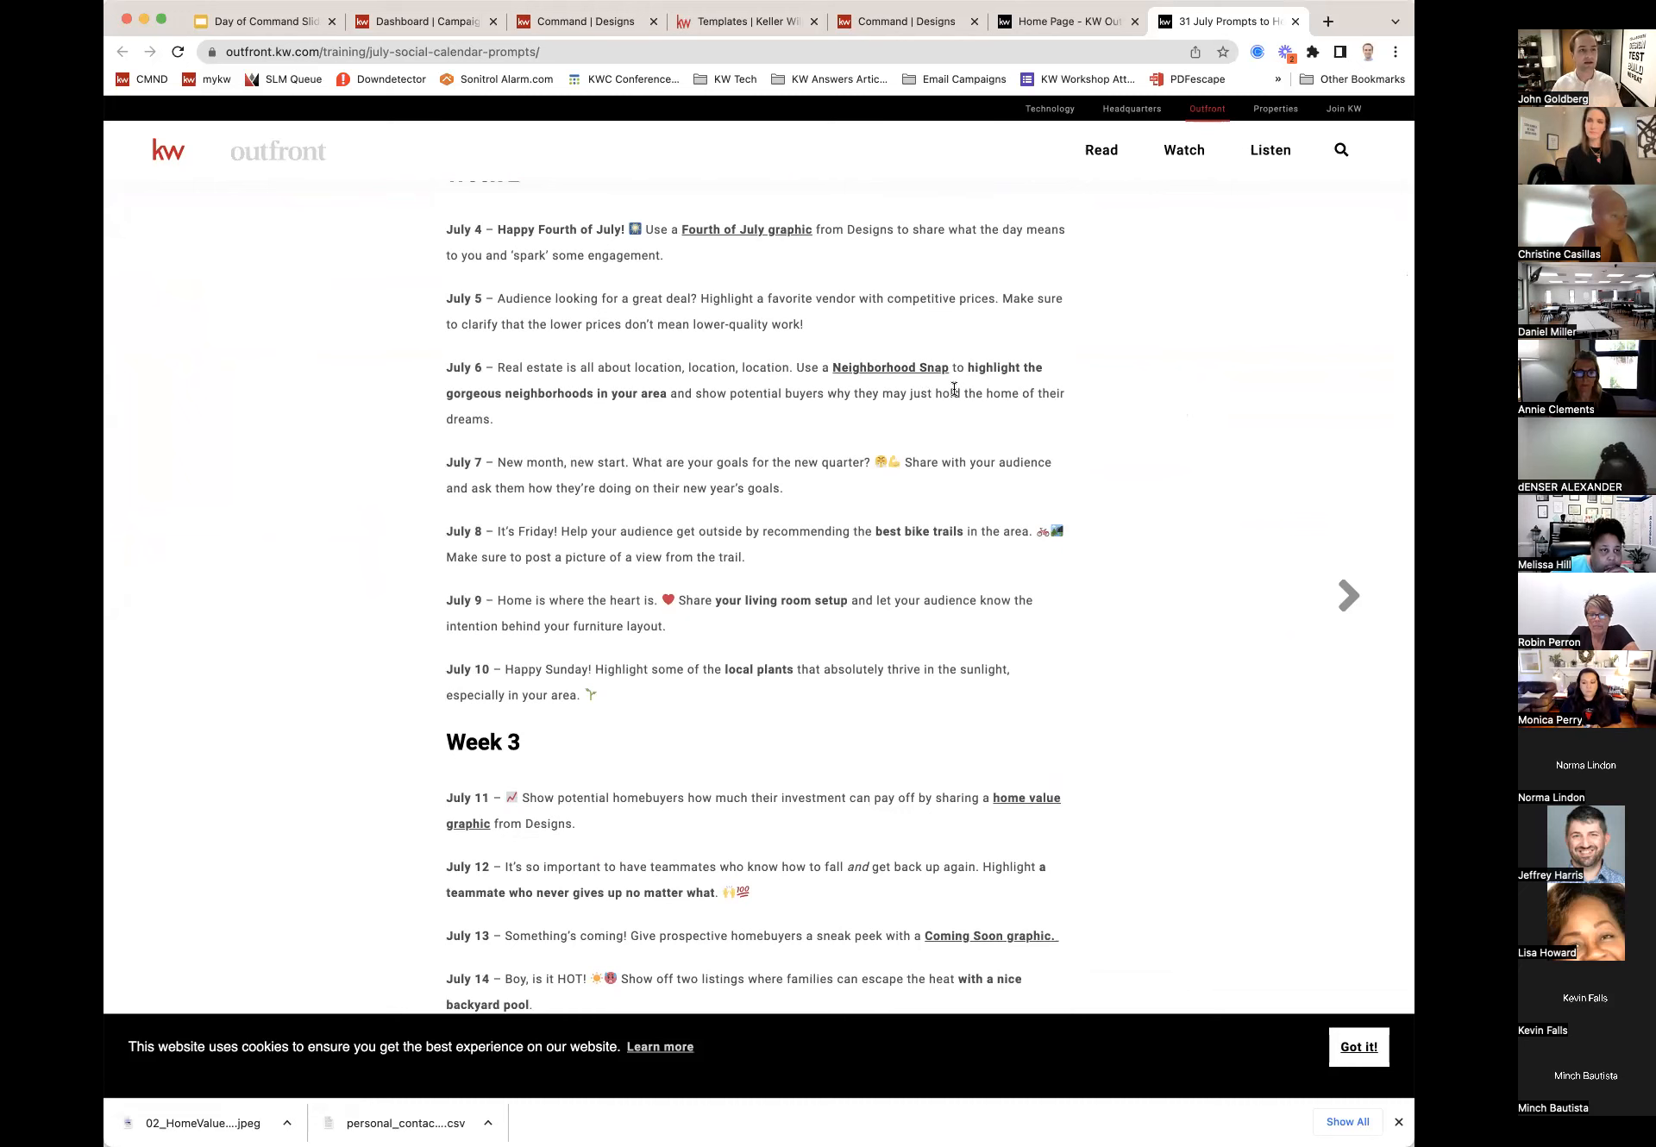
{"action": "left_click", "coordinate": [444, 33]}
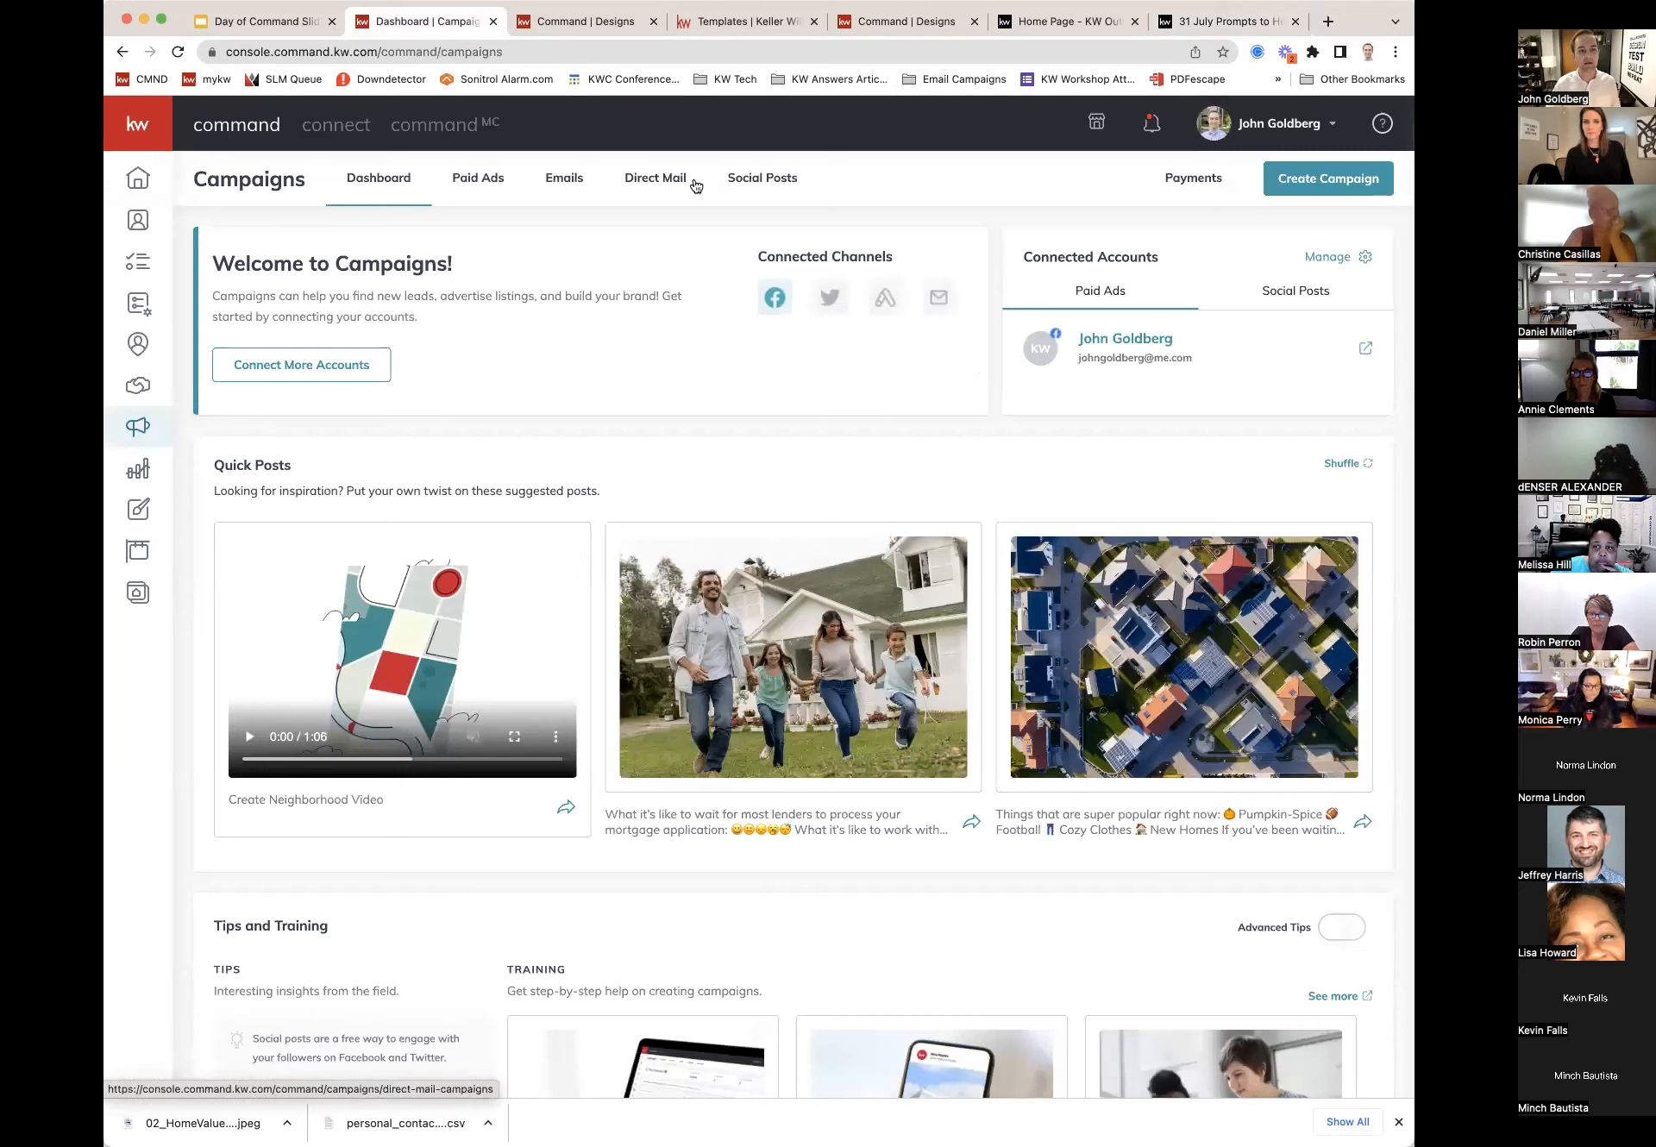
Step: View the July 17–23 Social Posts calendar, checking the two drafts before returning to live and scheduled posts
{"action": "left_click", "coordinate": [764, 184]}
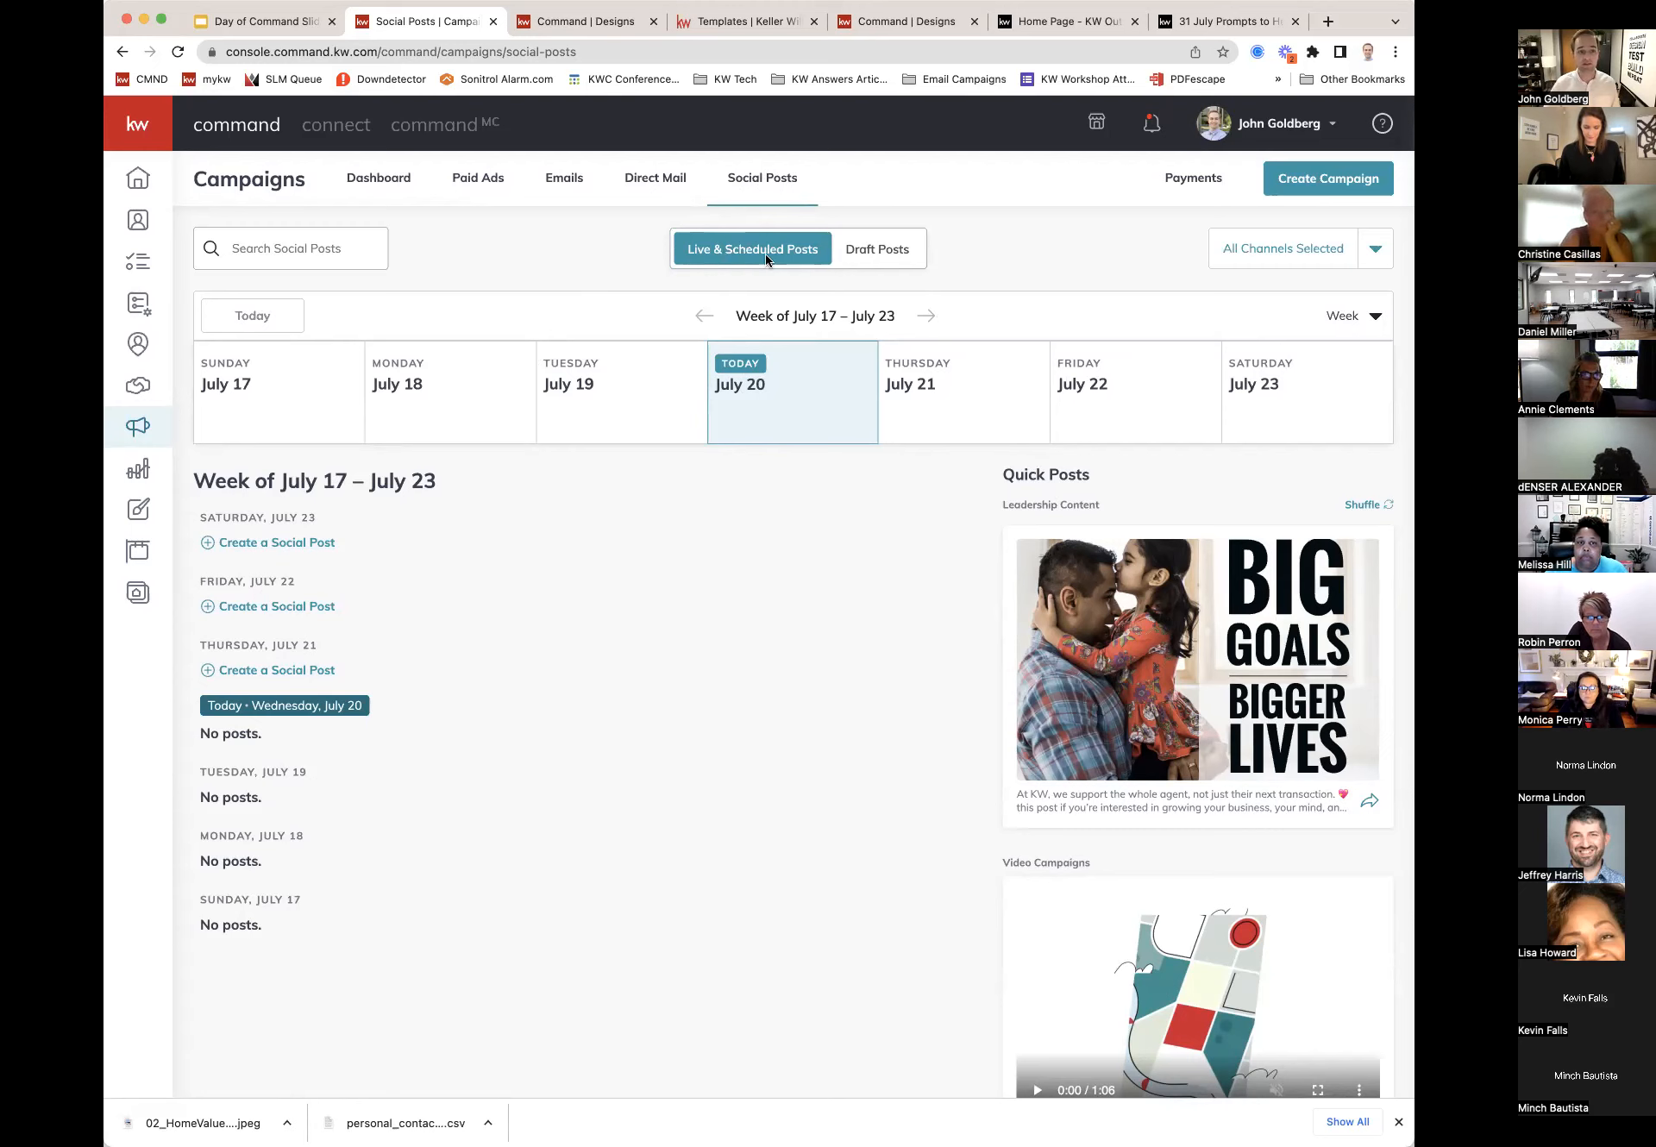
{"action": "left_click", "coordinate": [894, 253]}
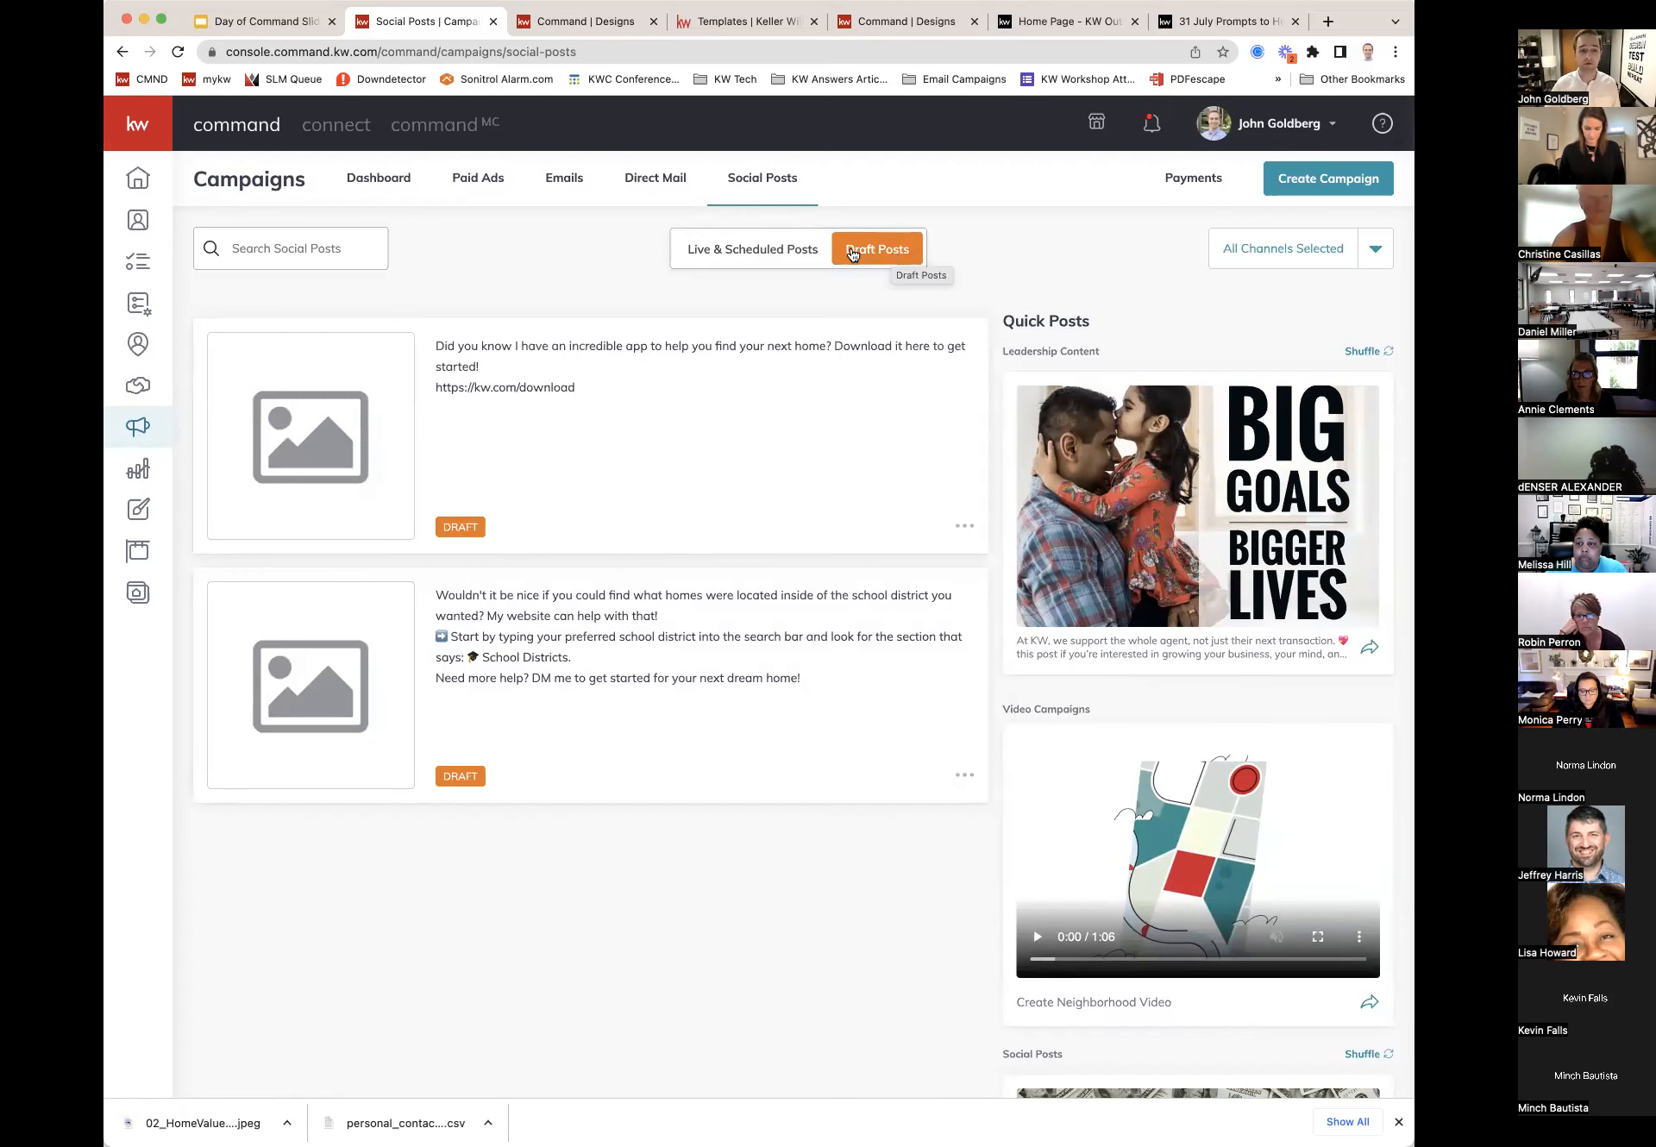
{"action": "left_click", "coordinate": [801, 251]}
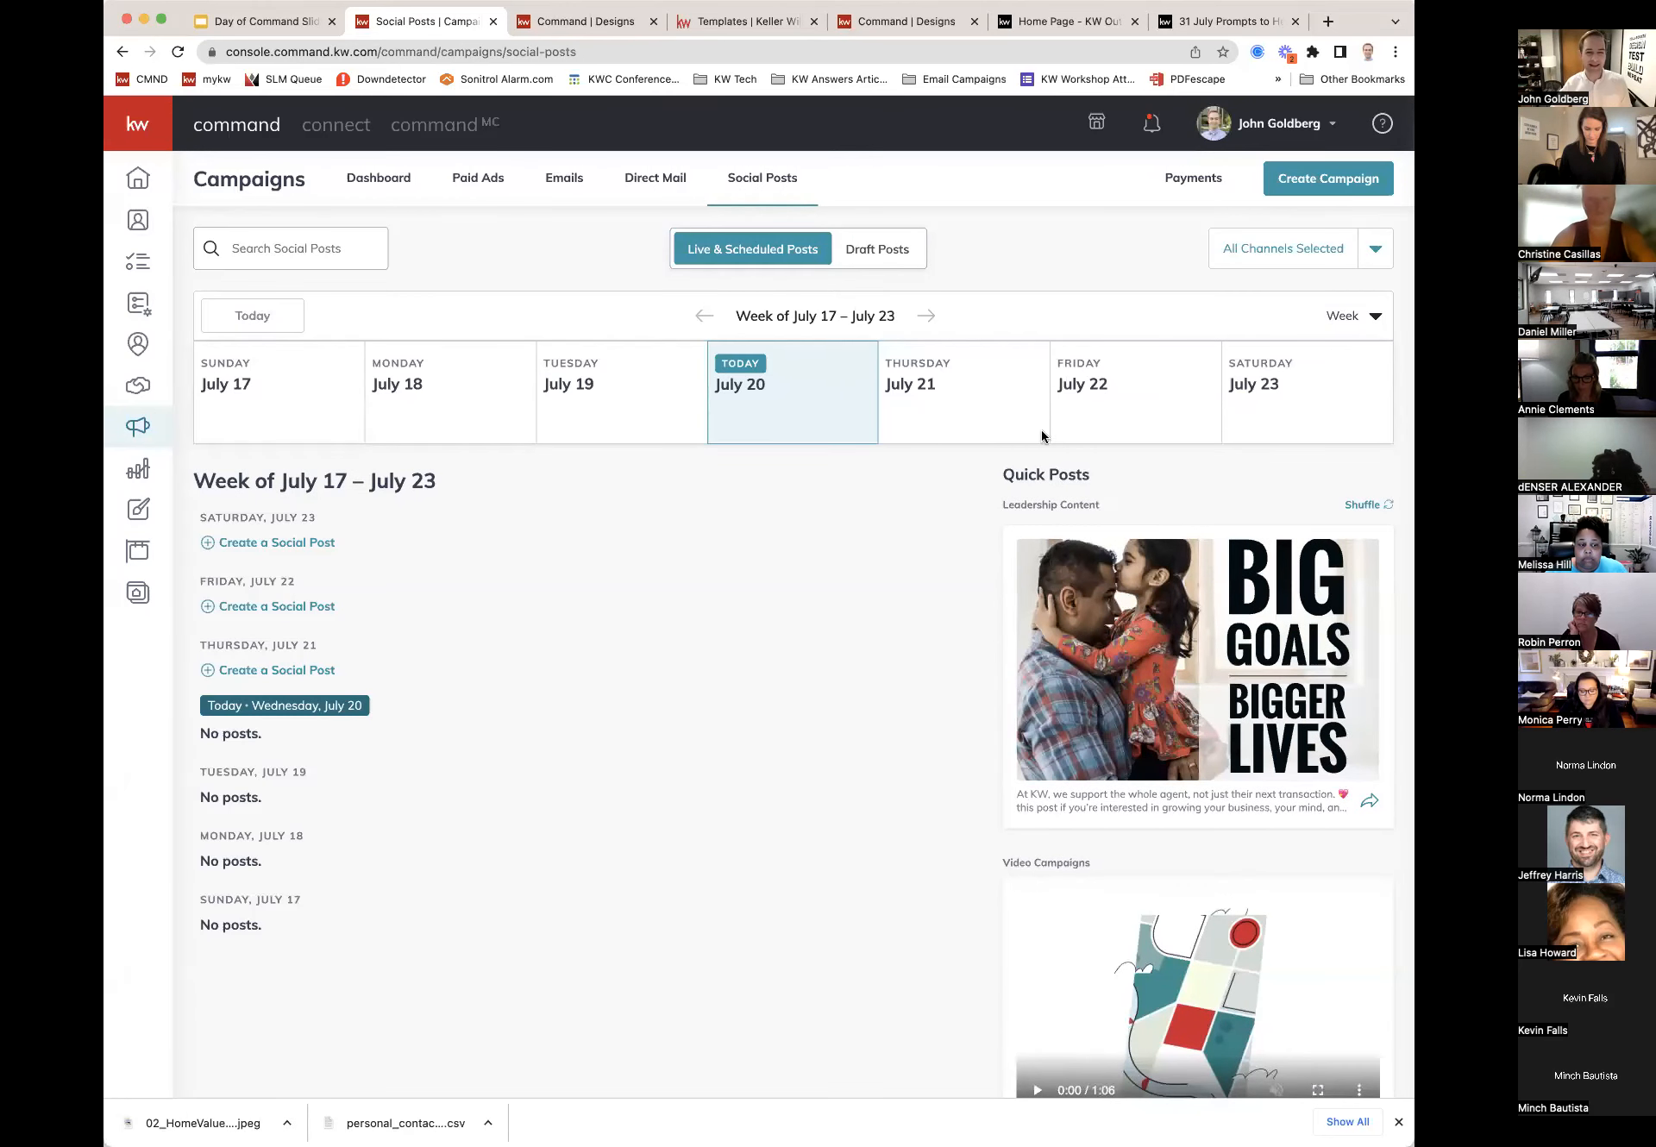
Step: Swap the Quick Posts suggestion for a different leadership post
{"action": "left_click_drag", "start_coordinate": [1004, 477], "coordinate": [1090, 480]}
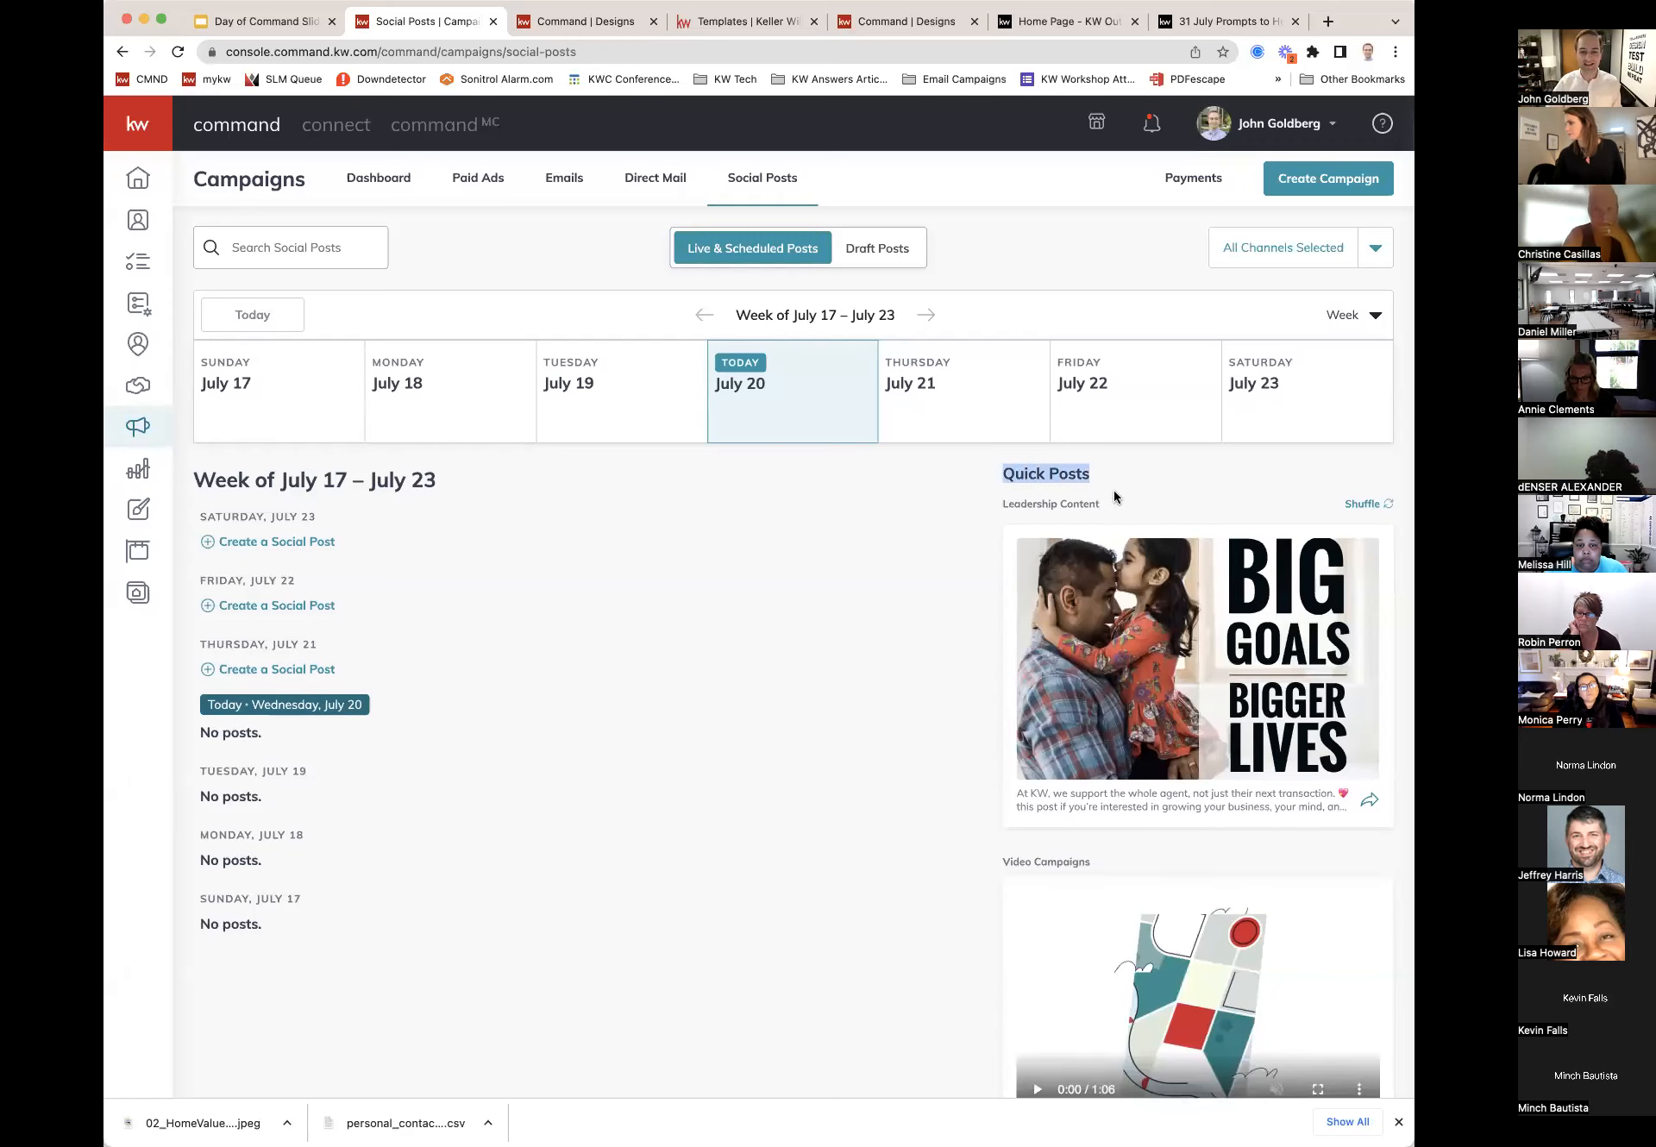
{"action": "scroll", "coordinate": [1121, 492], "scroll_direction": "down", "scroll_amount": 2}
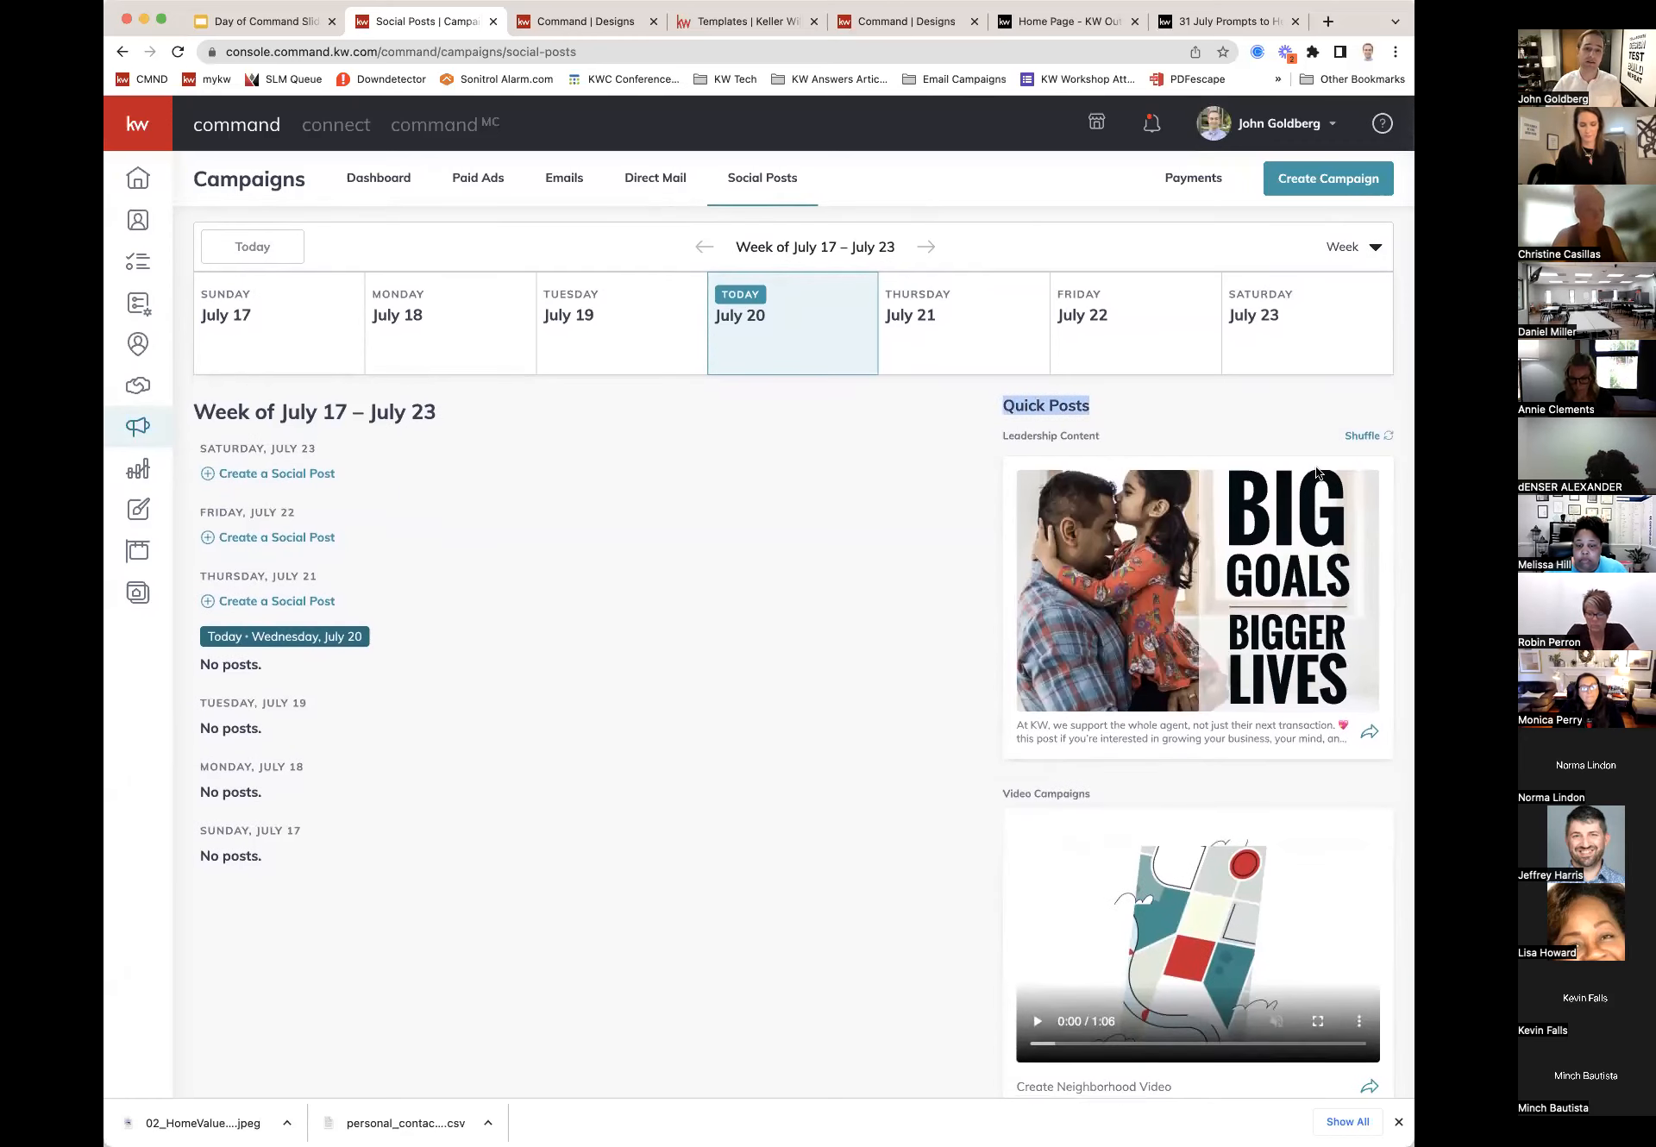
{"action": "scroll", "coordinate": [1345, 414], "scroll_direction": "down", "scroll_amount": 1}
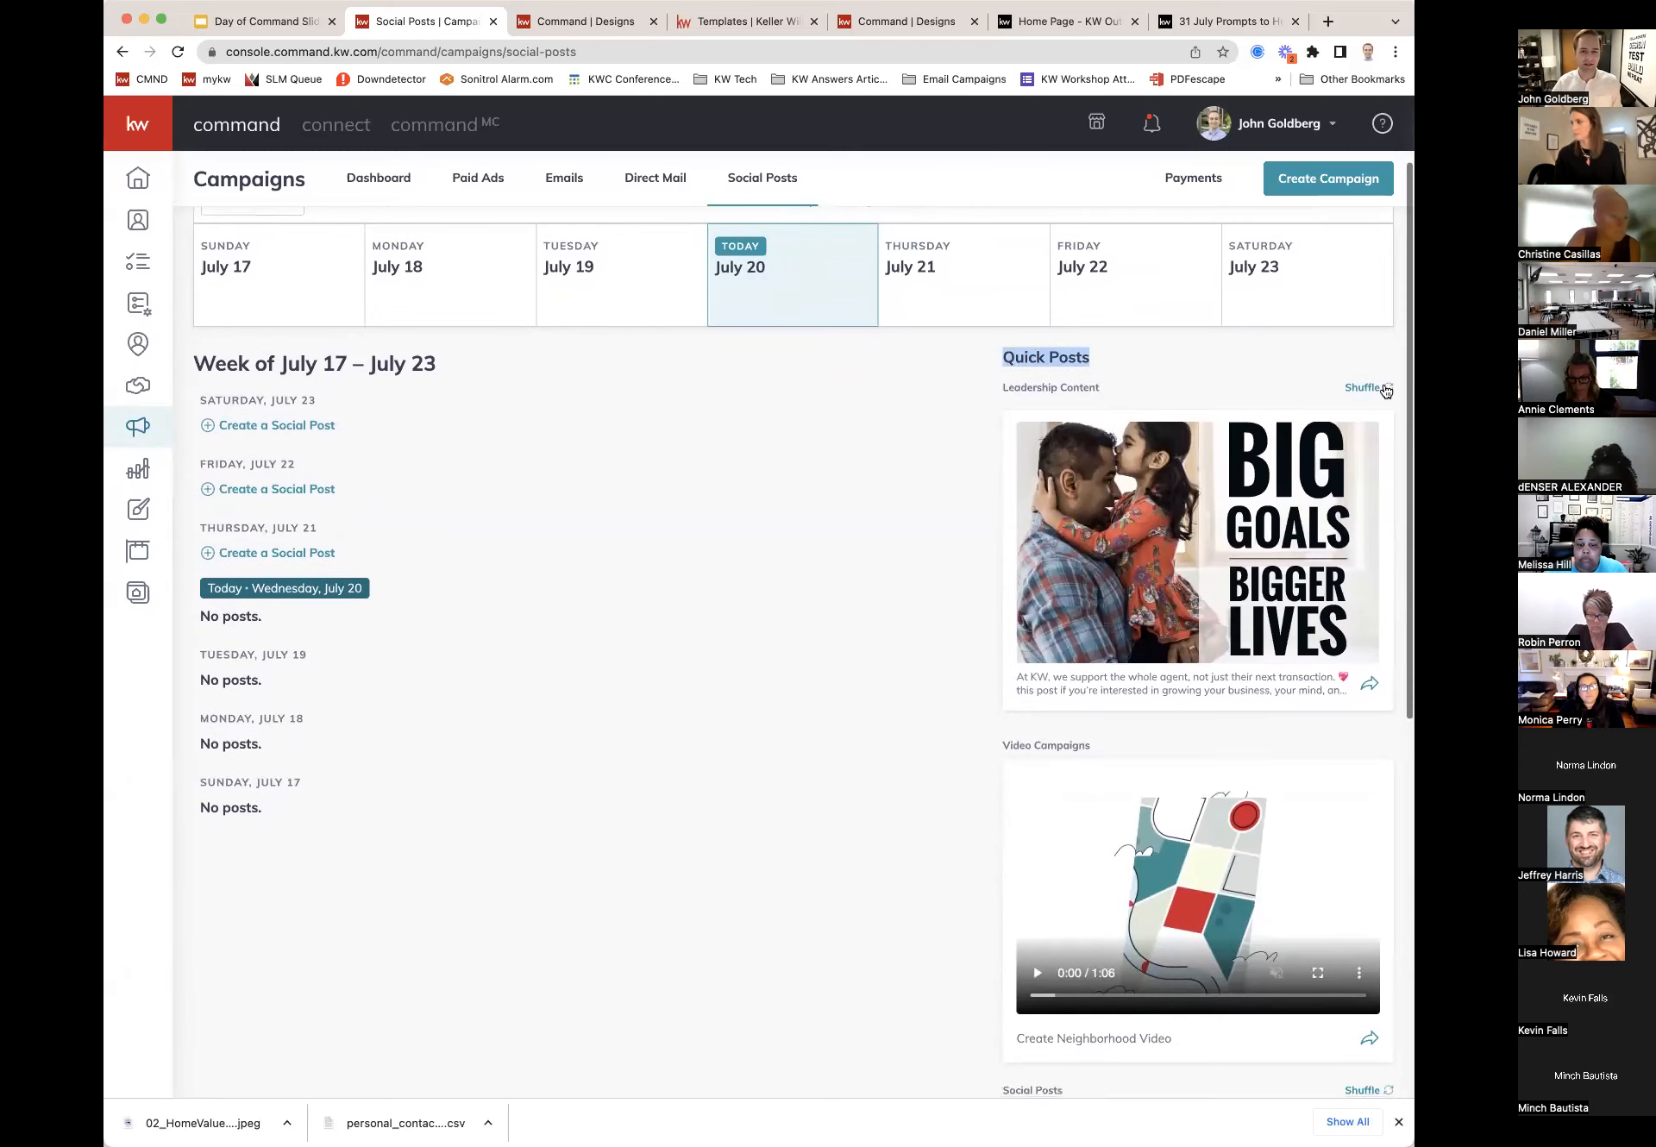
{"action": "left_click", "coordinate": [1384, 389]}
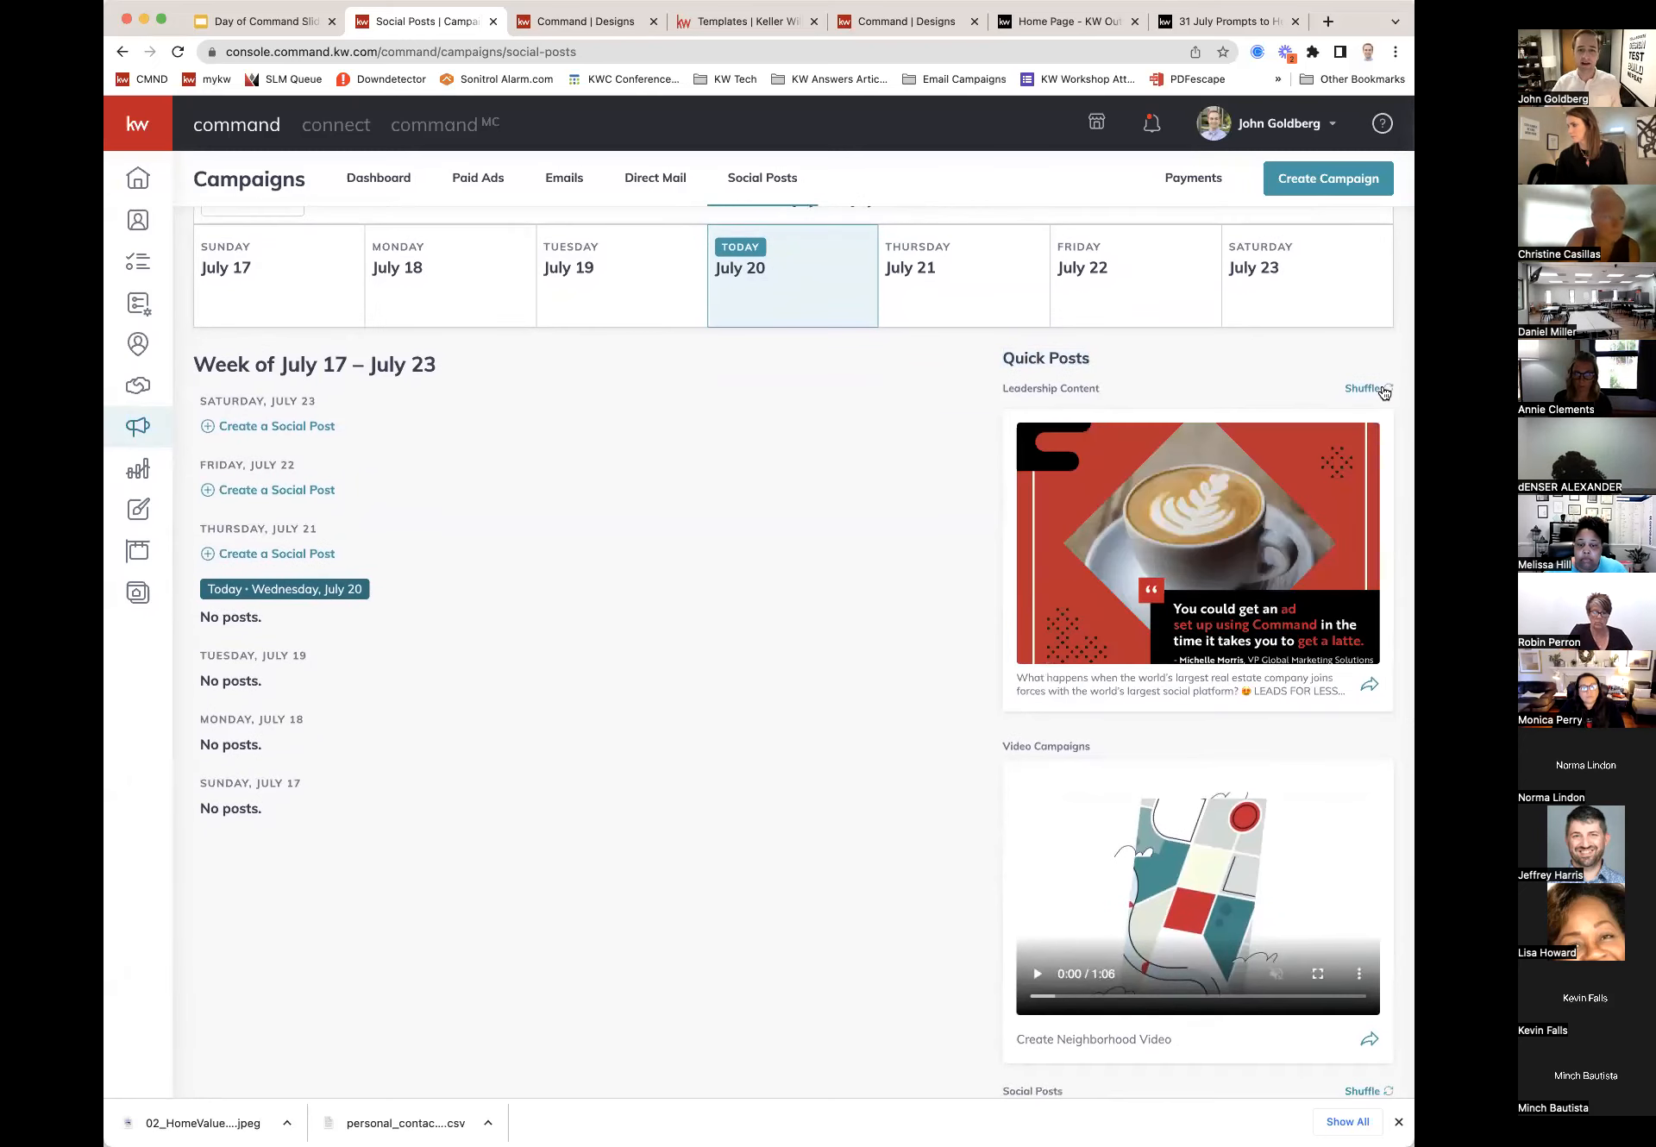
Step: Shuffle the suggested social posts three times, then bring up the Create Campaign type choices
{"action": "scroll", "coordinate": [1383, 392], "scroll_direction": "down", "scroll_amount": 5}
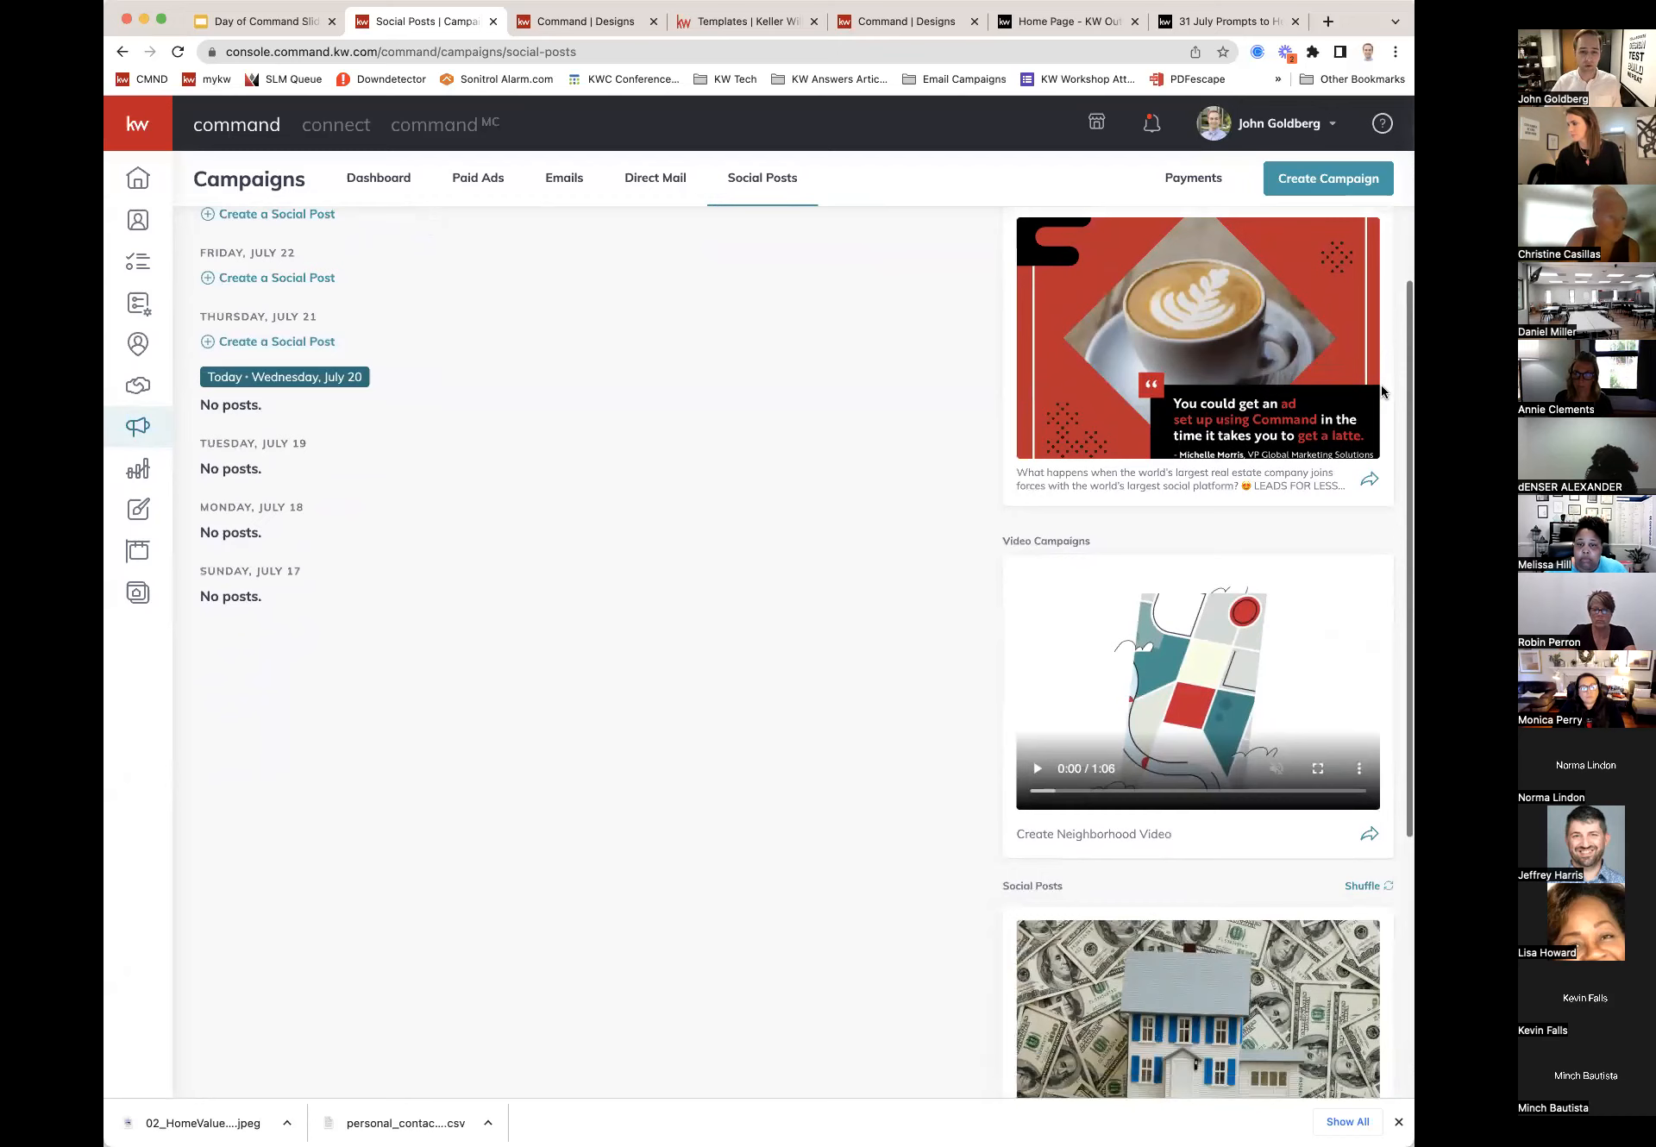
{"action": "scroll", "coordinate": [1382, 392], "scroll_direction": "down", "scroll_amount": 10}
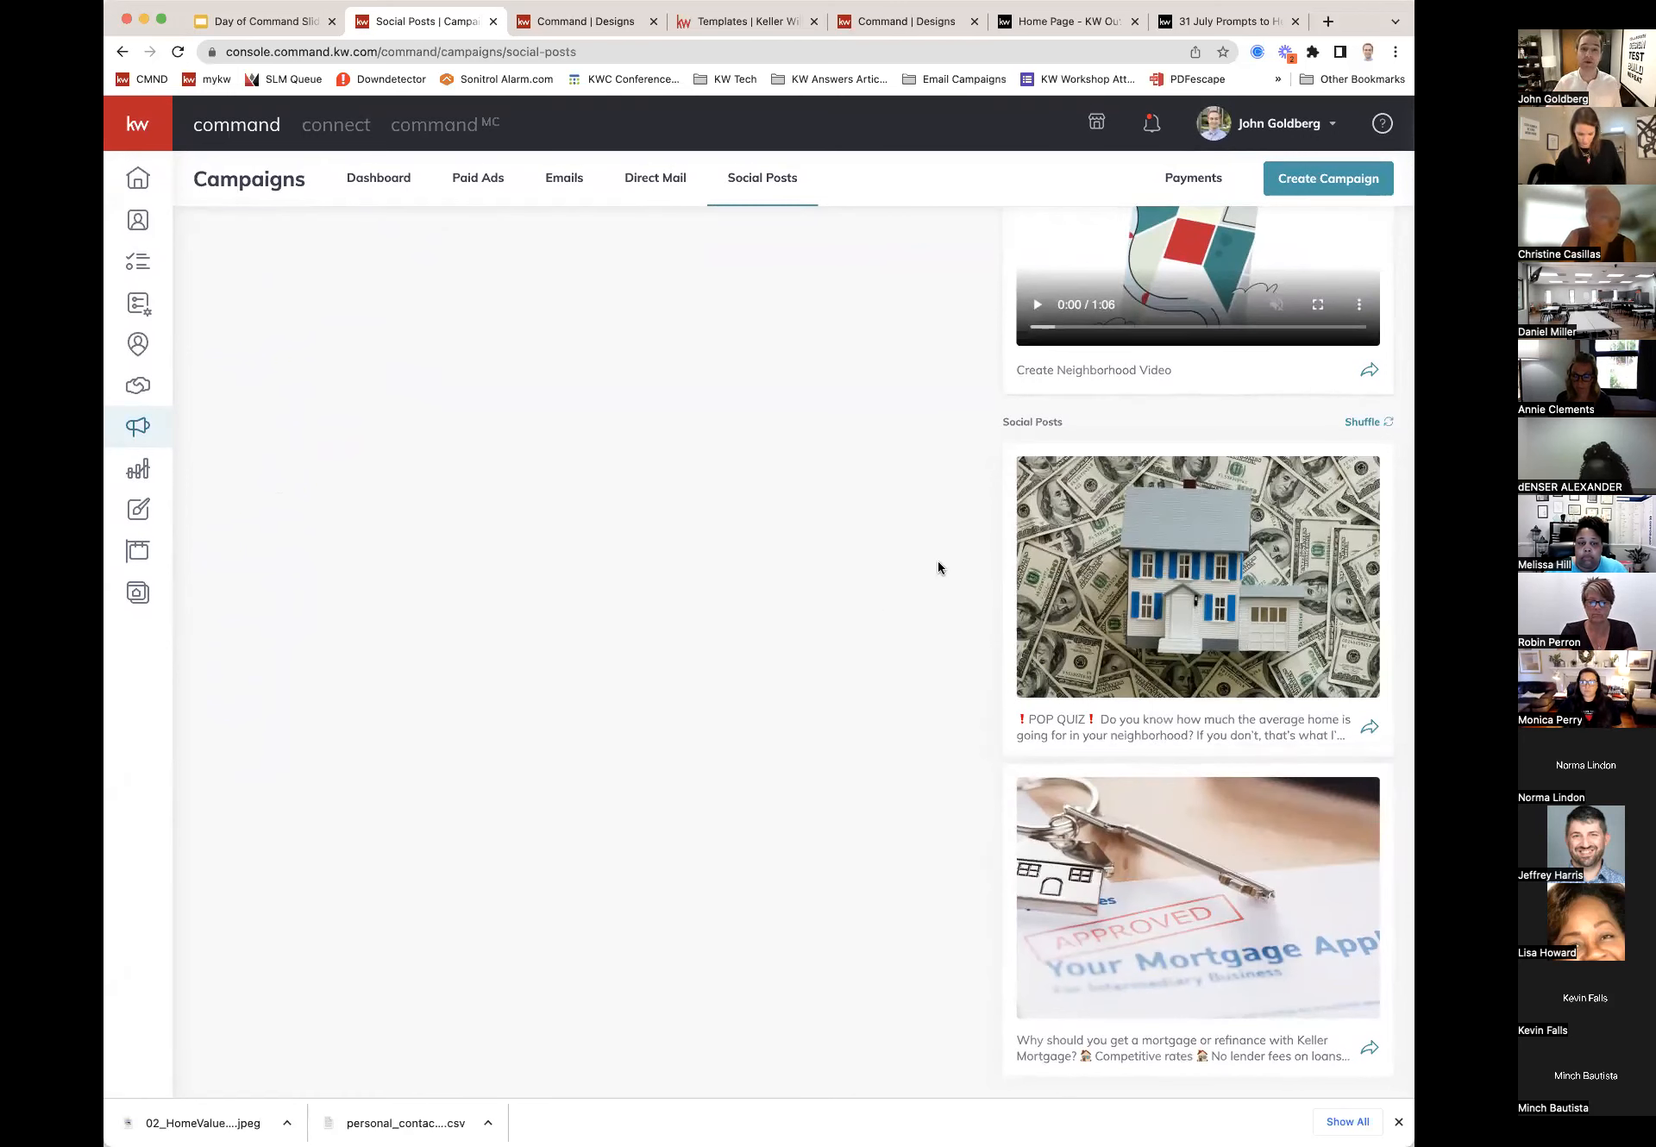
{"action": "left_click", "coordinate": [1351, 430]}
{"action": "left_click", "coordinate": [1351, 431]}
{"action": "left_click", "coordinate": [1351, 430]}
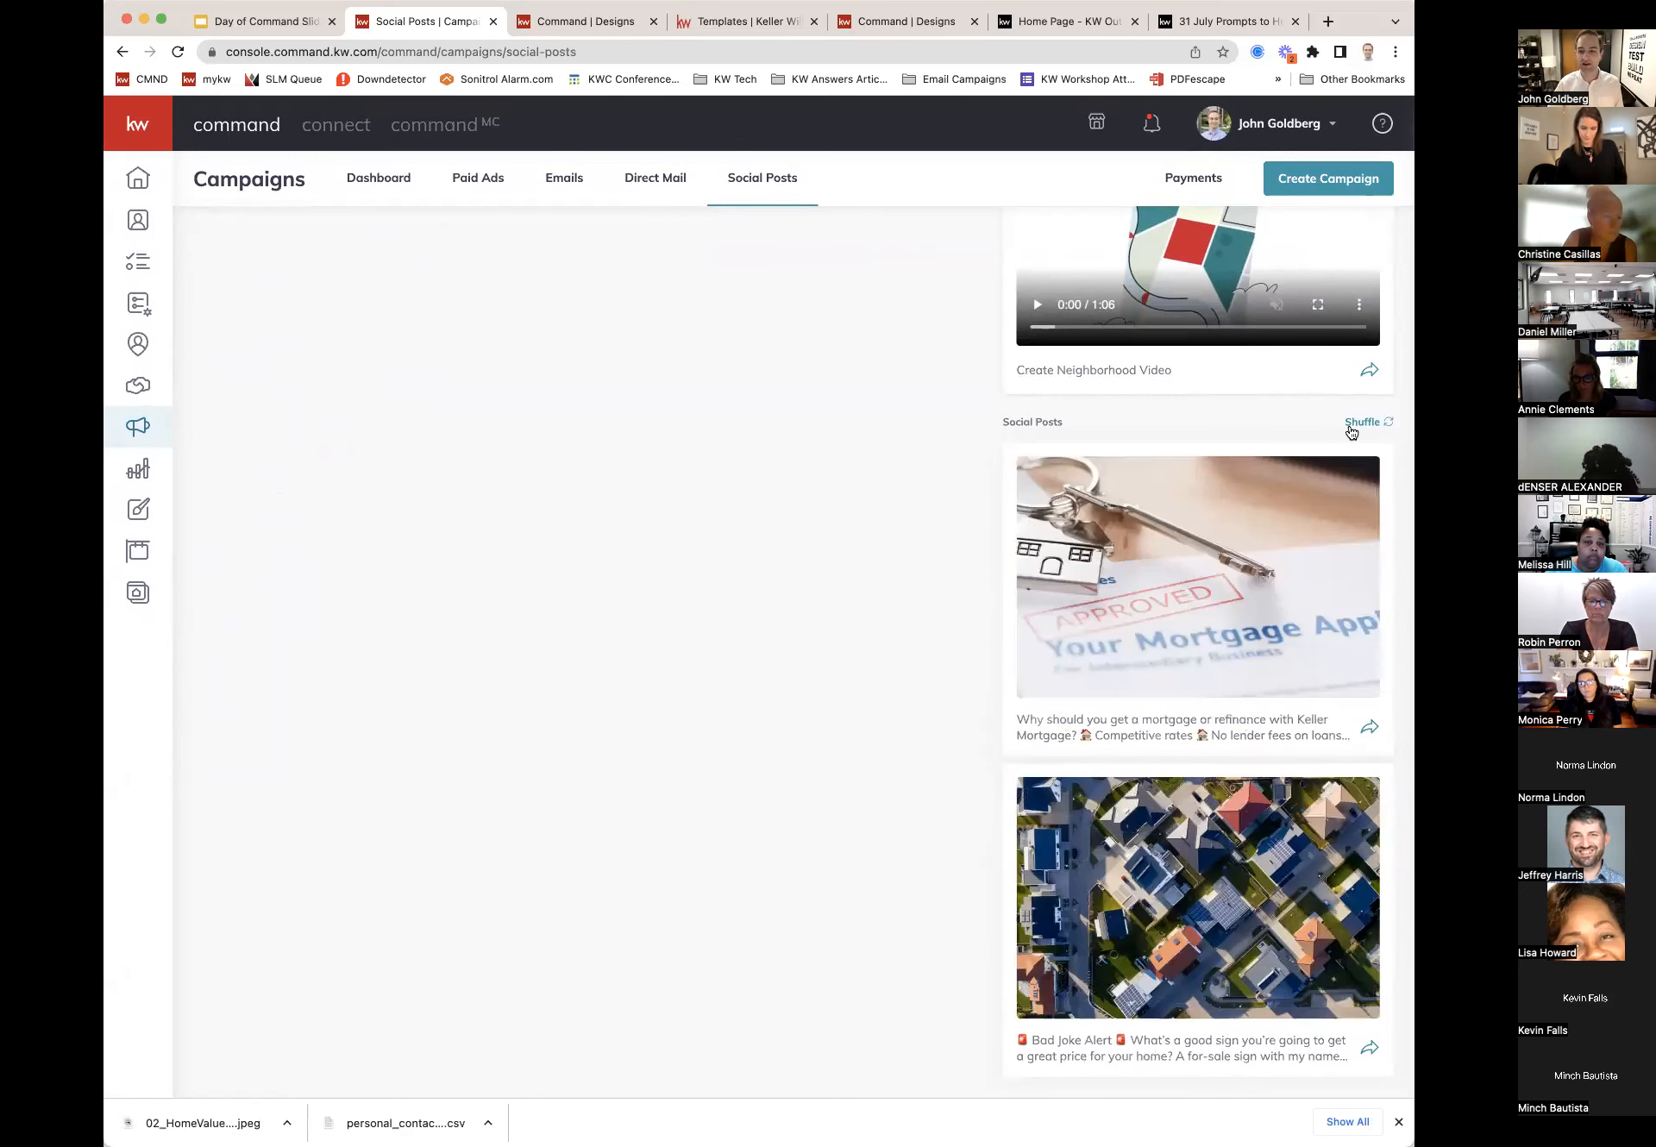
{"action": "scroll", "coordinate": [1352, 431], "scroll_direction": "up", "scroll_amount": 10}
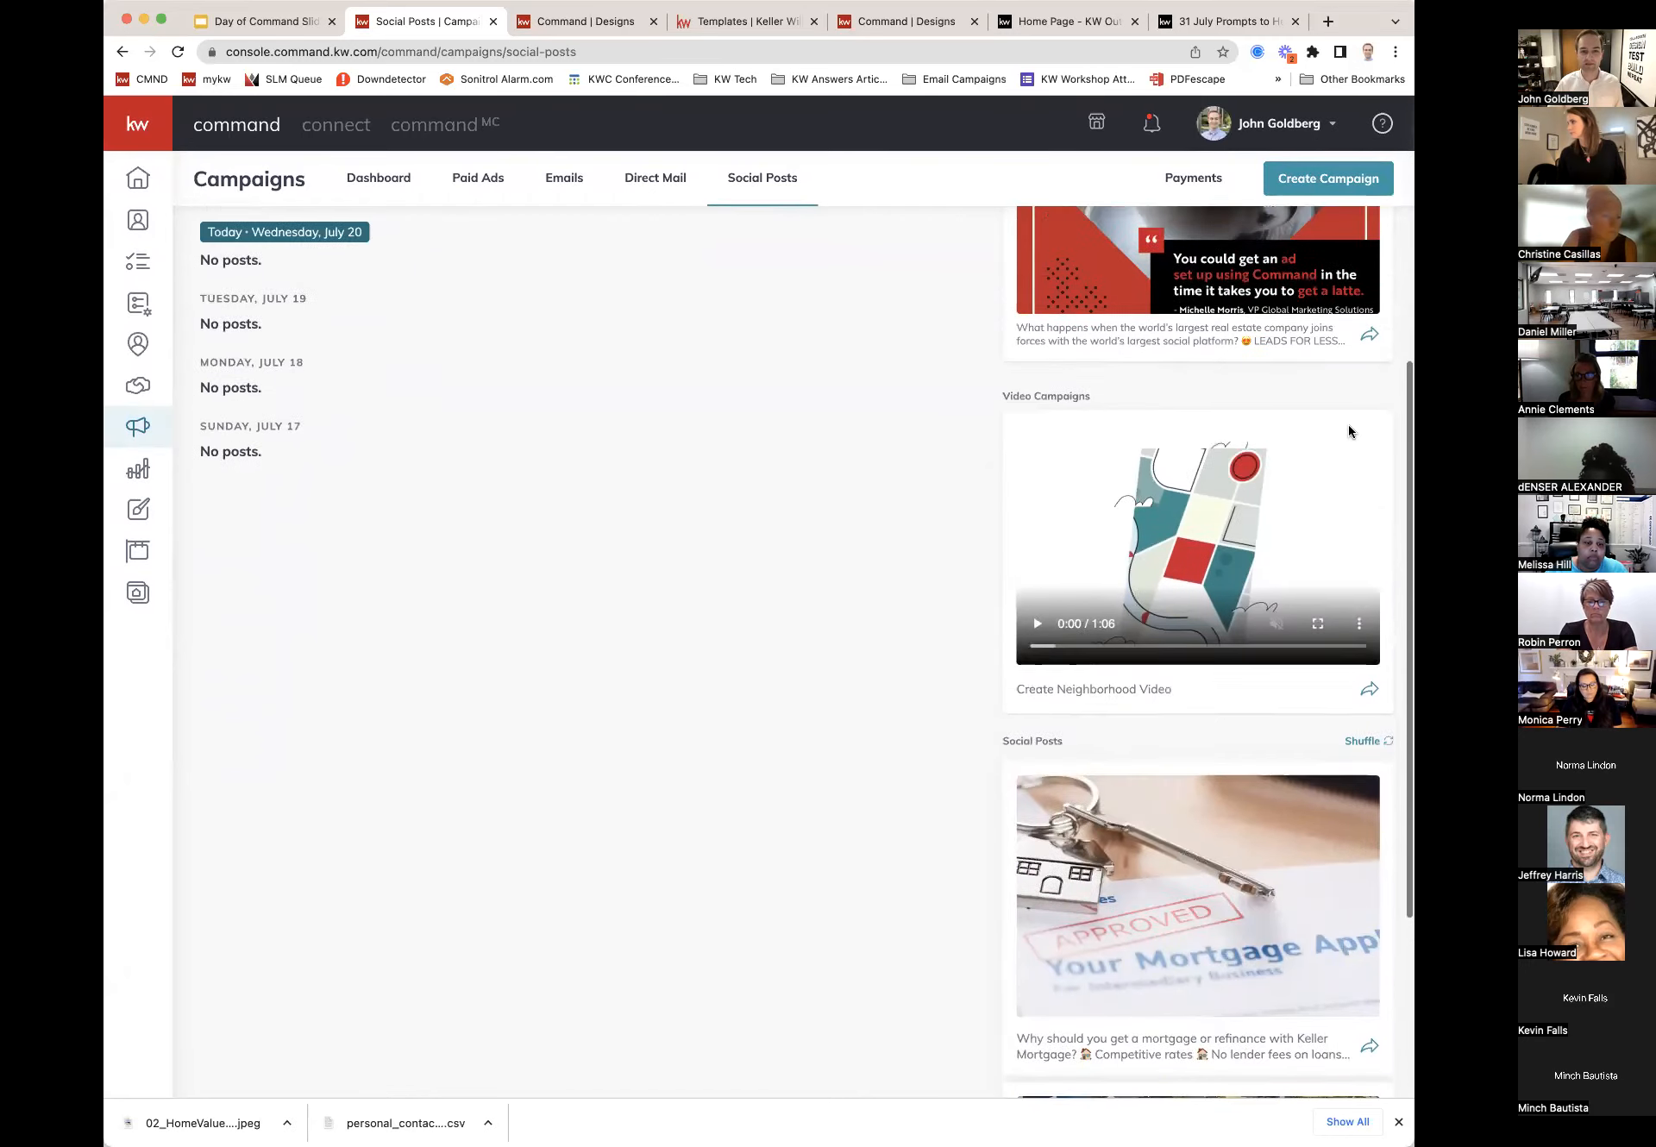
{"action": "scroll", "coordinate": [1350, 429], "scroll_direction": "up", "scroll_amount": 2}
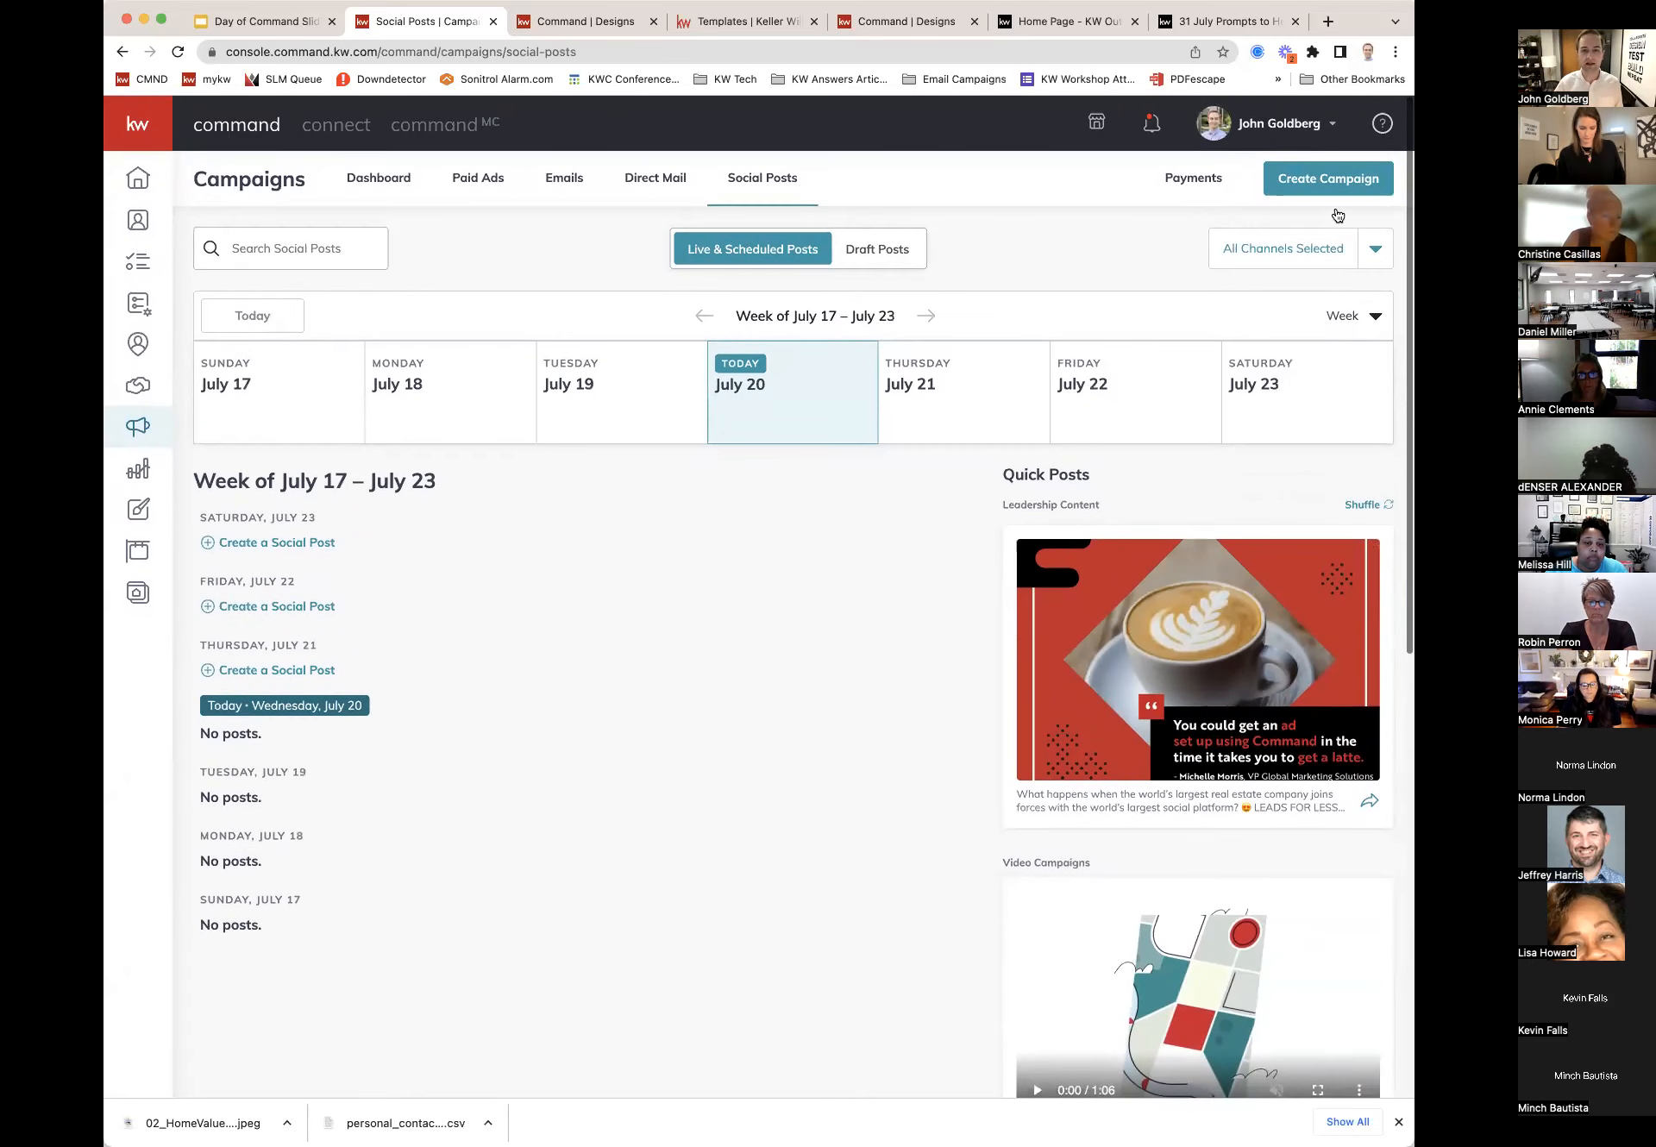
{"action": "left_click", "coordinate": [1338, 183]}
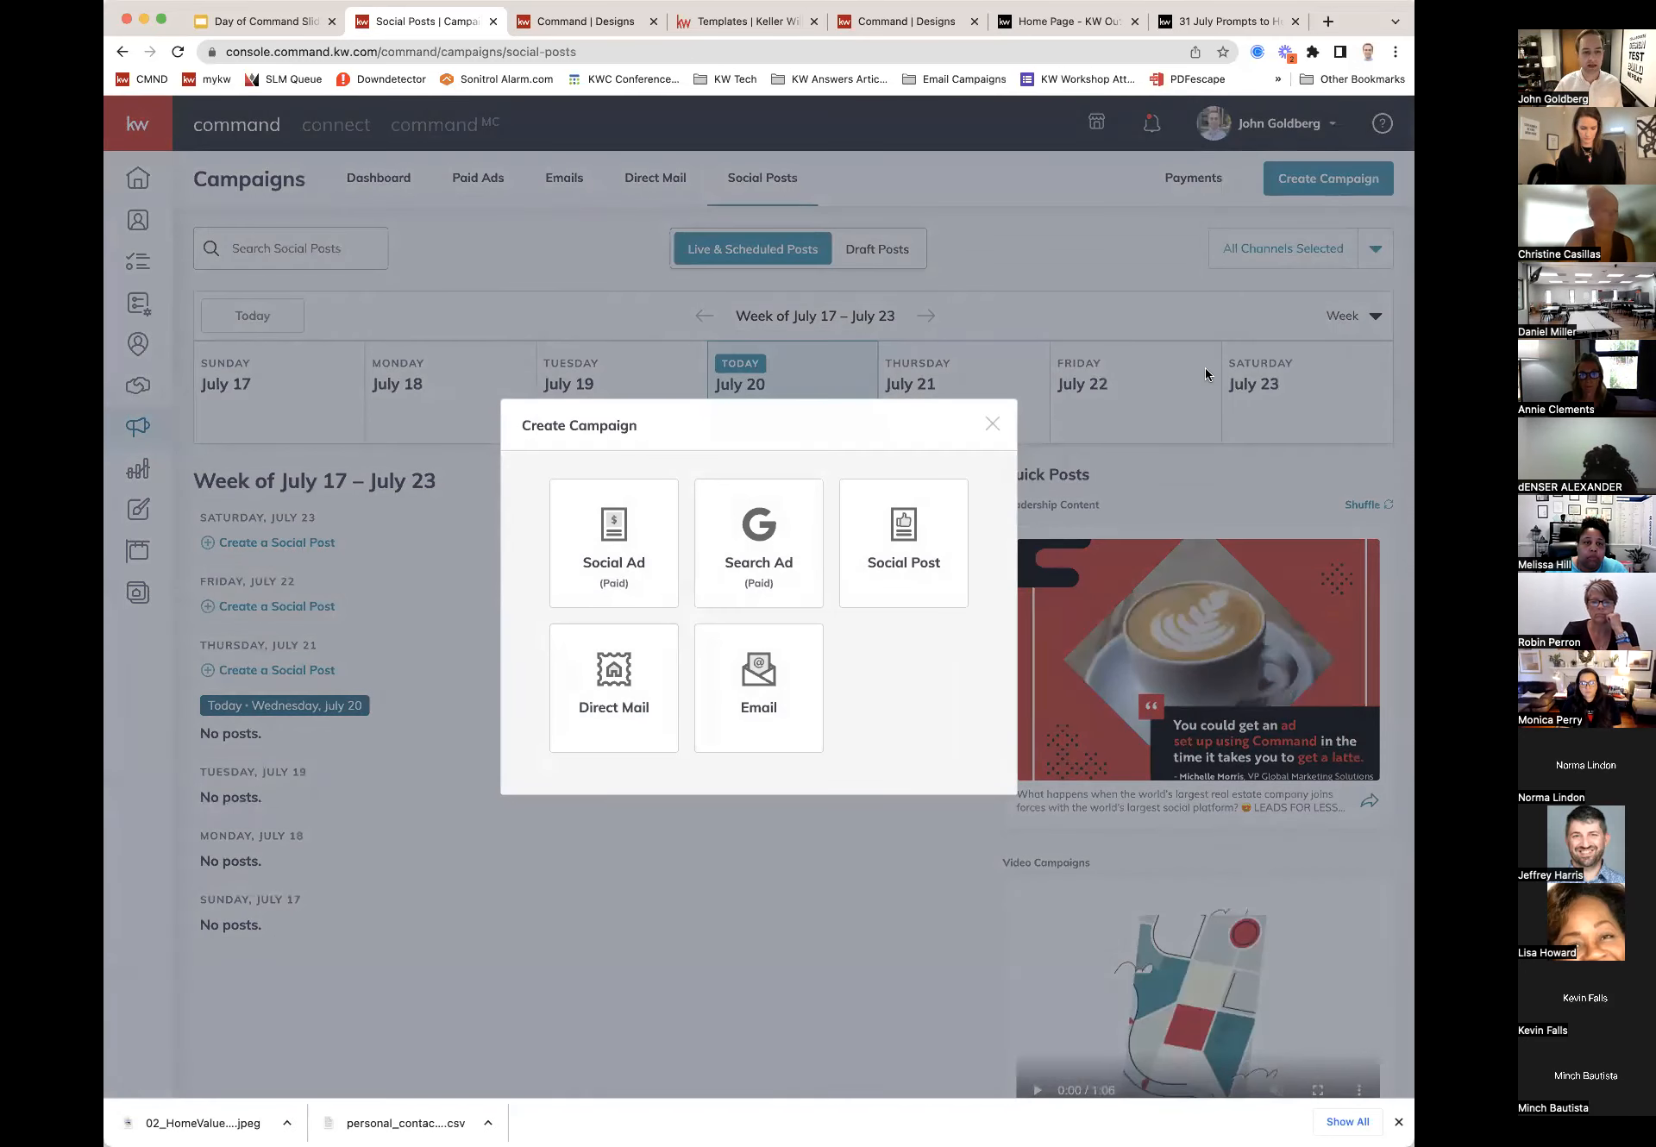
Step: Start a new social post reading 'Are you curious about what your home value is worth? Send me a DM and let's chat!'
{"action": "left_click", "coordinate": [877, 567]}
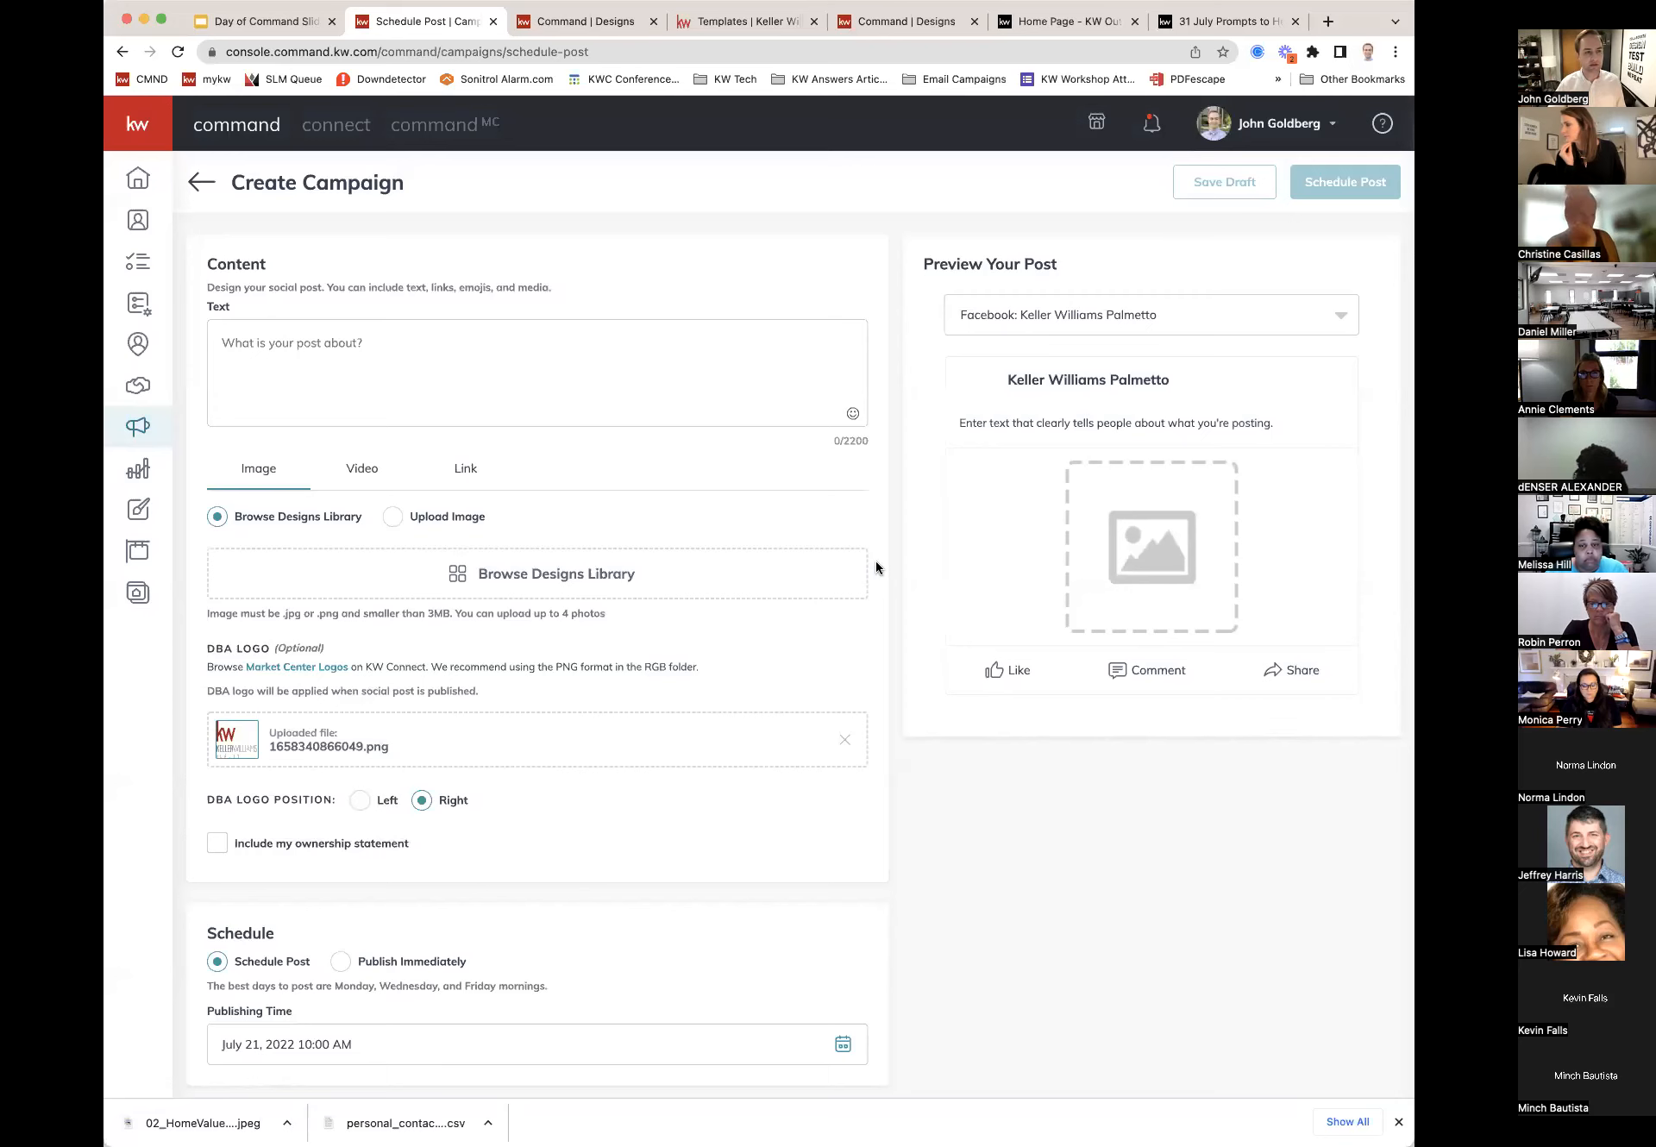
{"action": "left_click", "coordinate": [395, 373]}
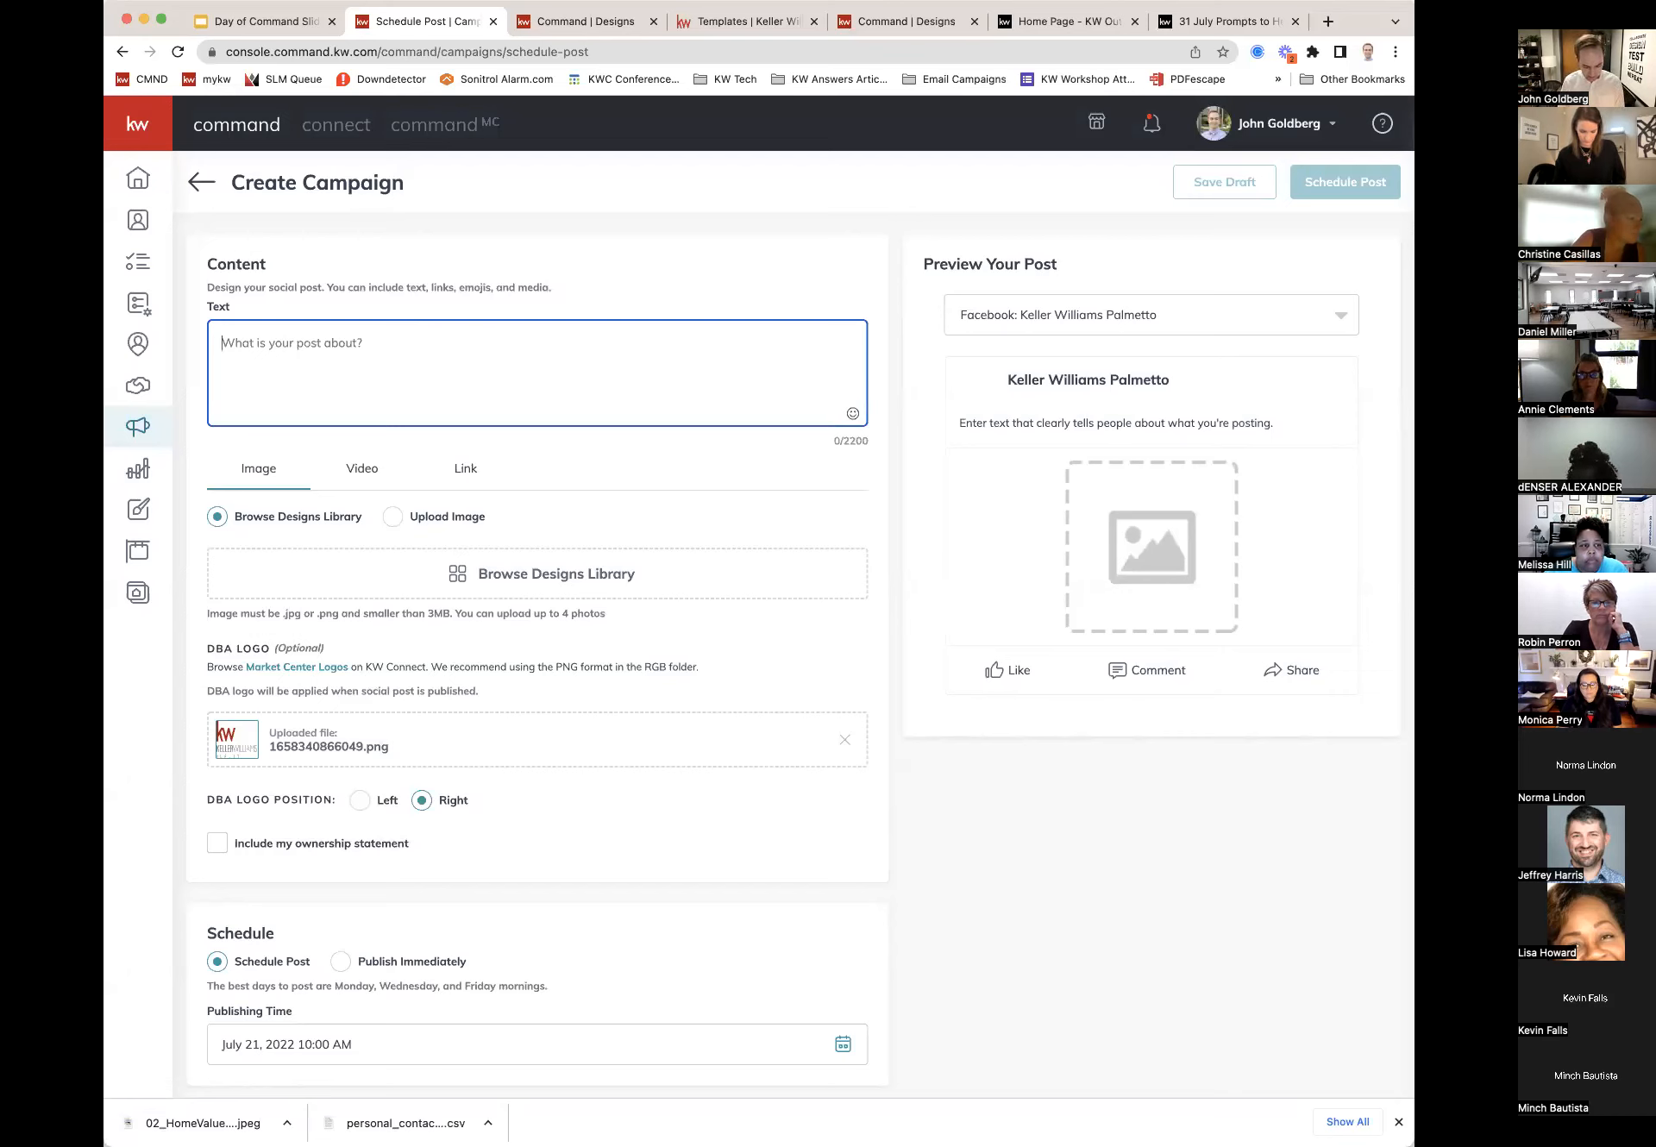
{"action": "type", "text": "Are you curious a"}
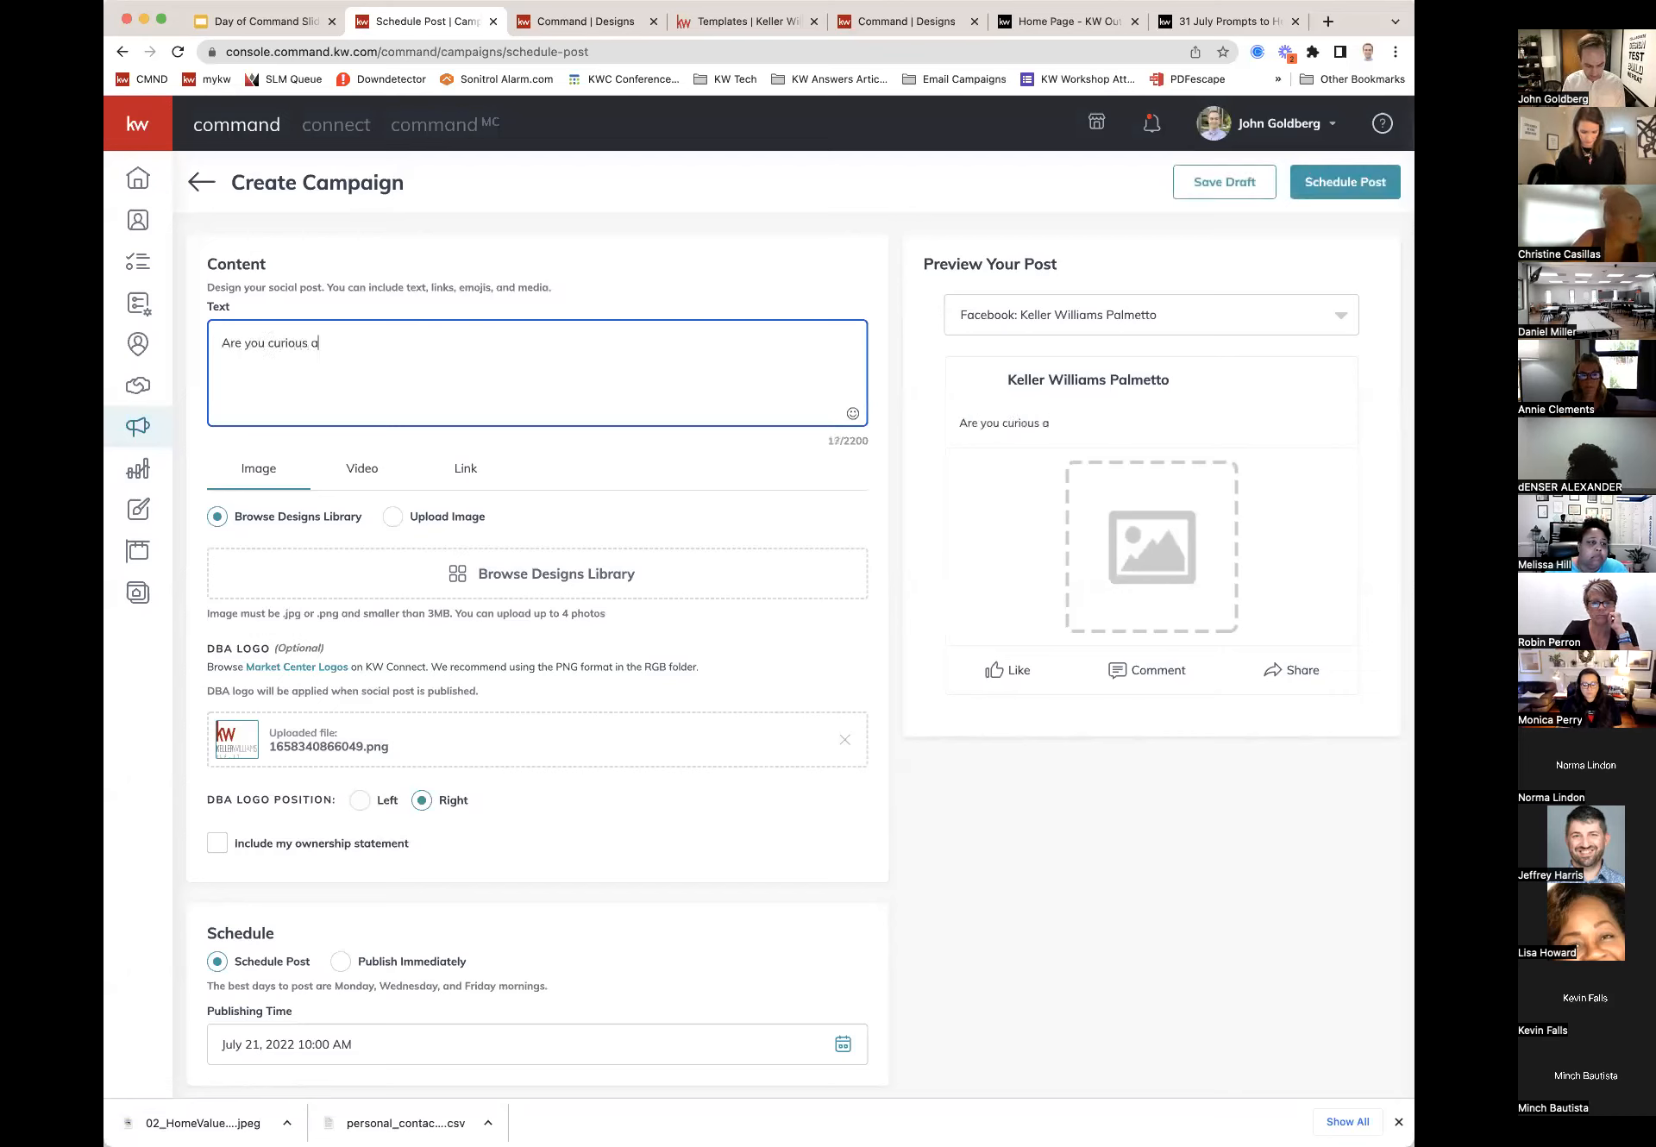
{"action": "type", "text": "bout what your home"}
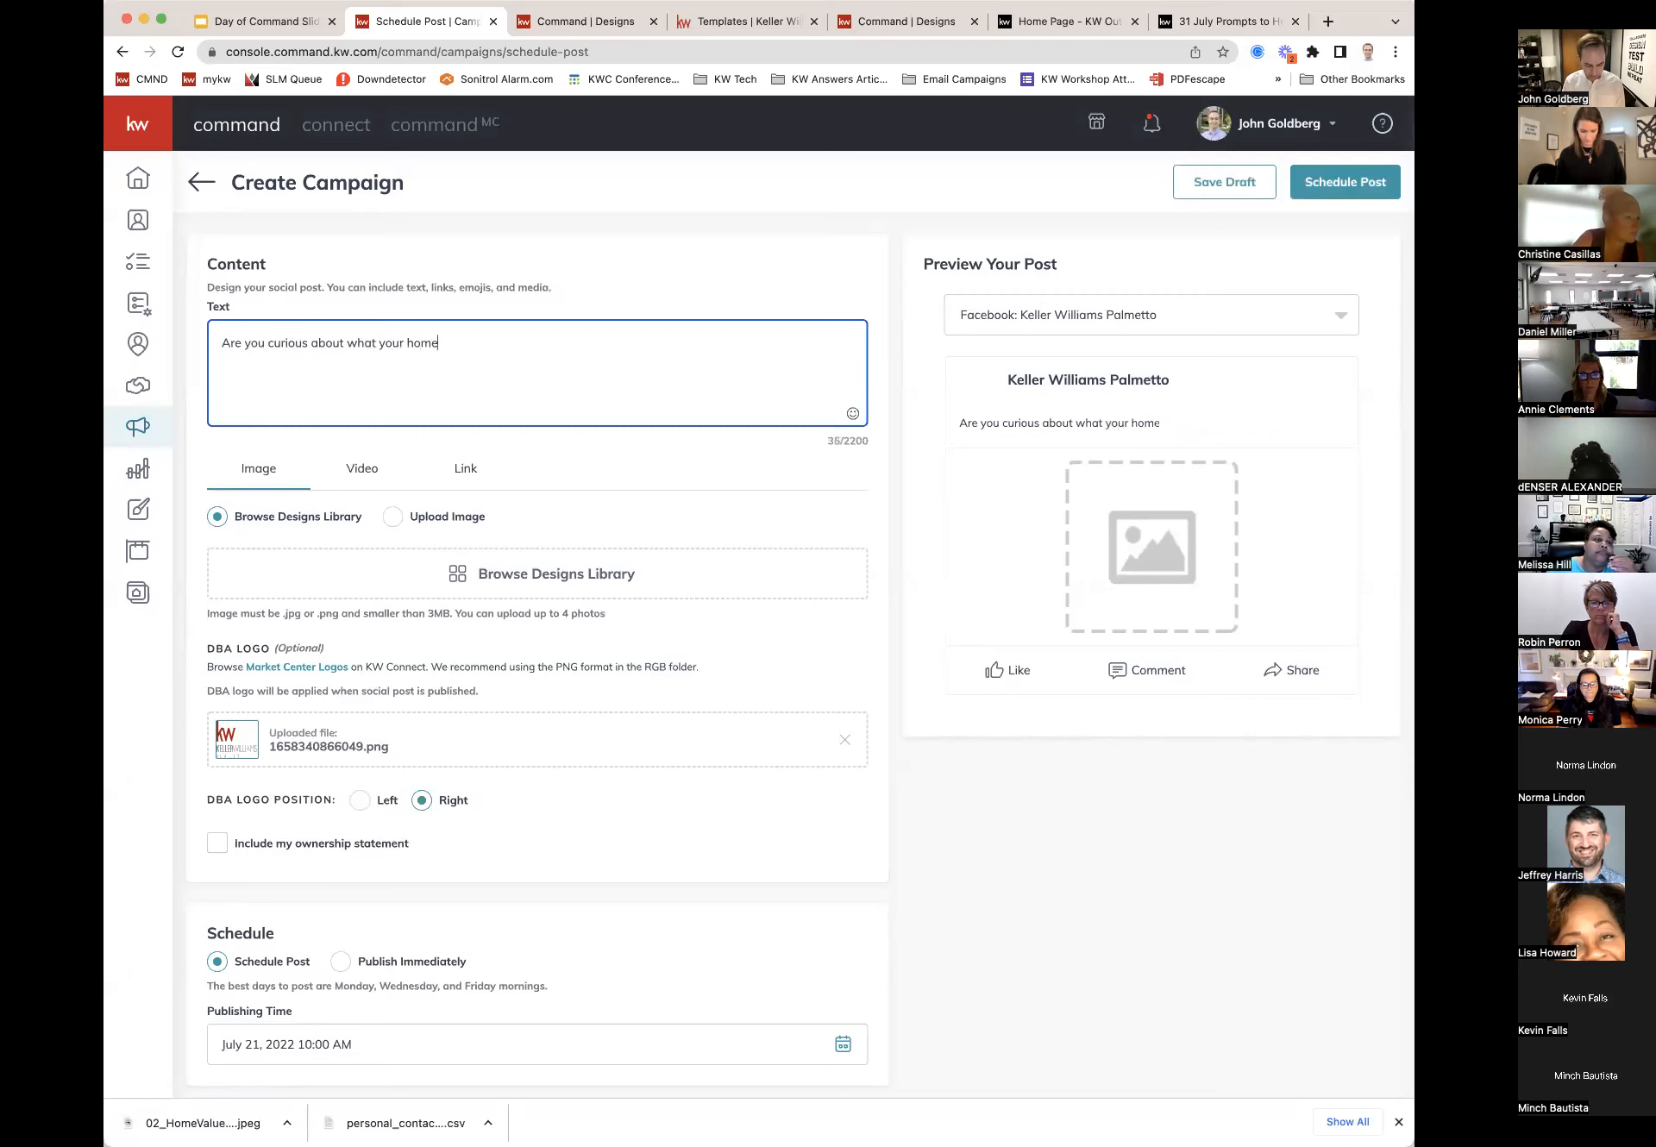
{"action": "type", "text": " value is worth? Sne"}
{"action": "key", "text": "BackSpace"}
{"action": "type", "text": "end me a DM"}
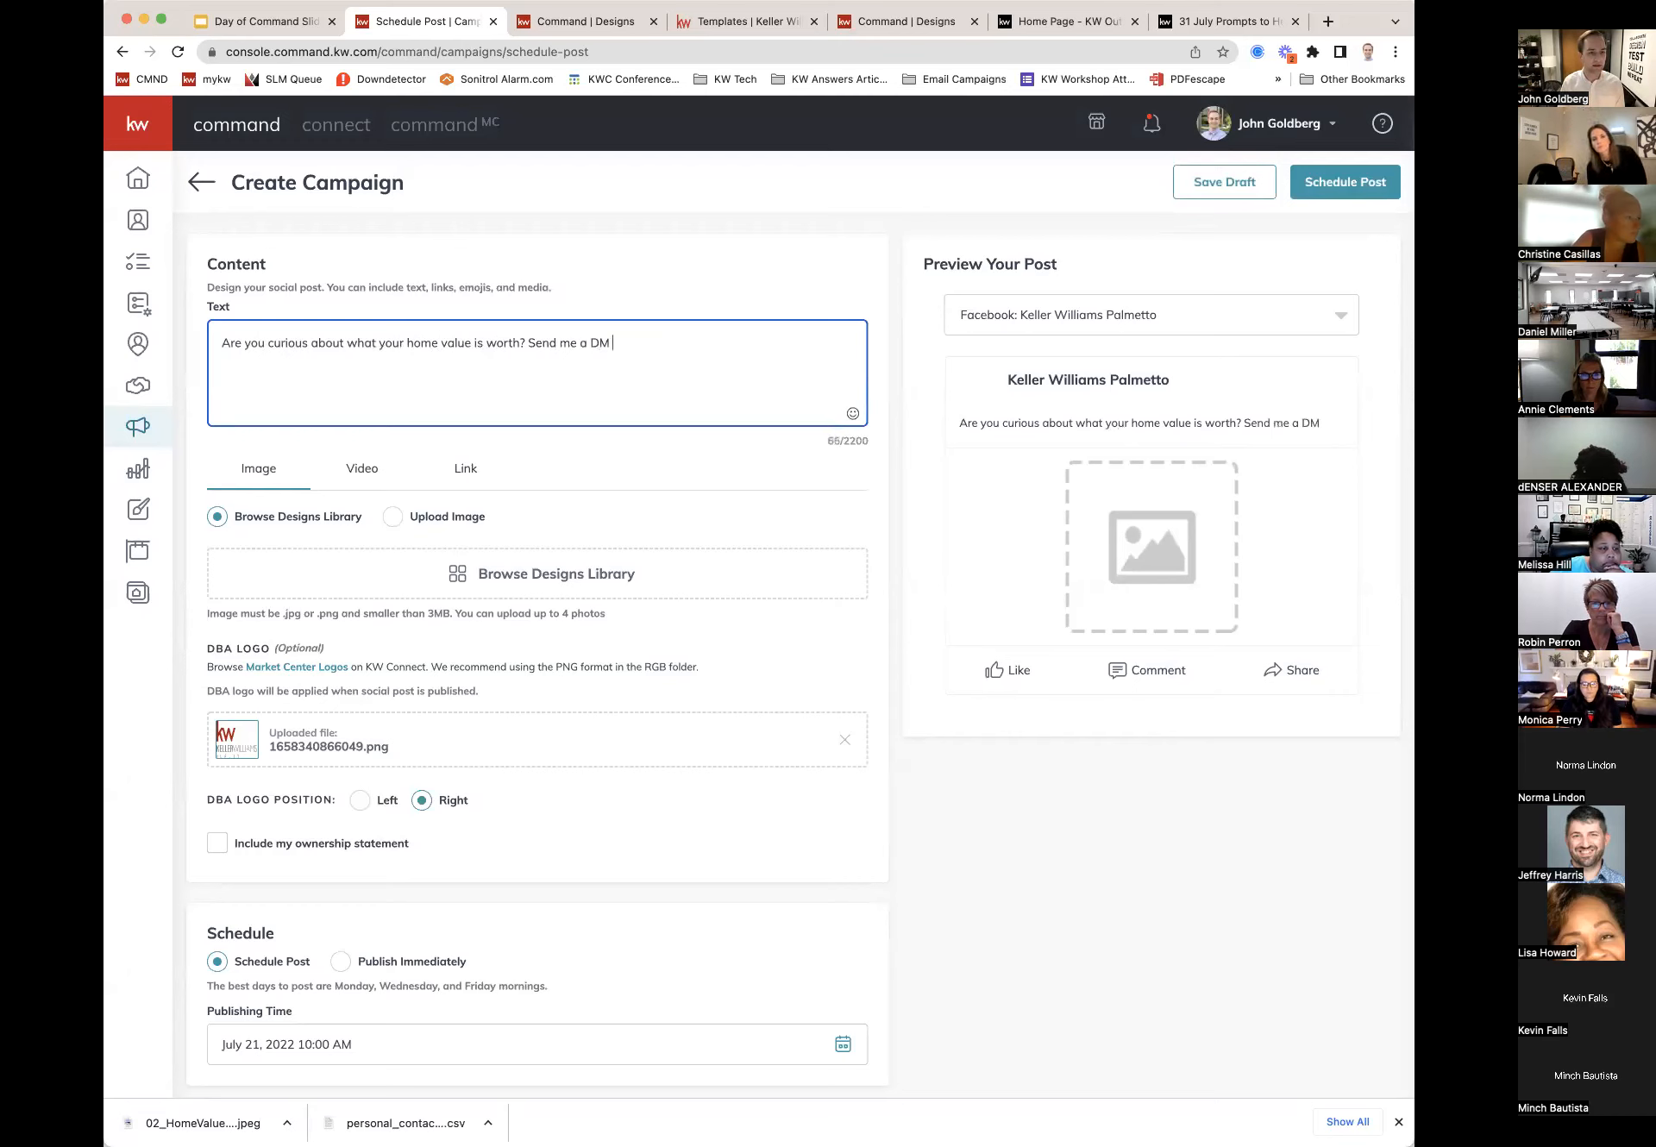
{"action": "type", "text": " and let's ca"}
{"action": "key", "text": "BackSpace"}
{"action": "type", "text": "hat!"}
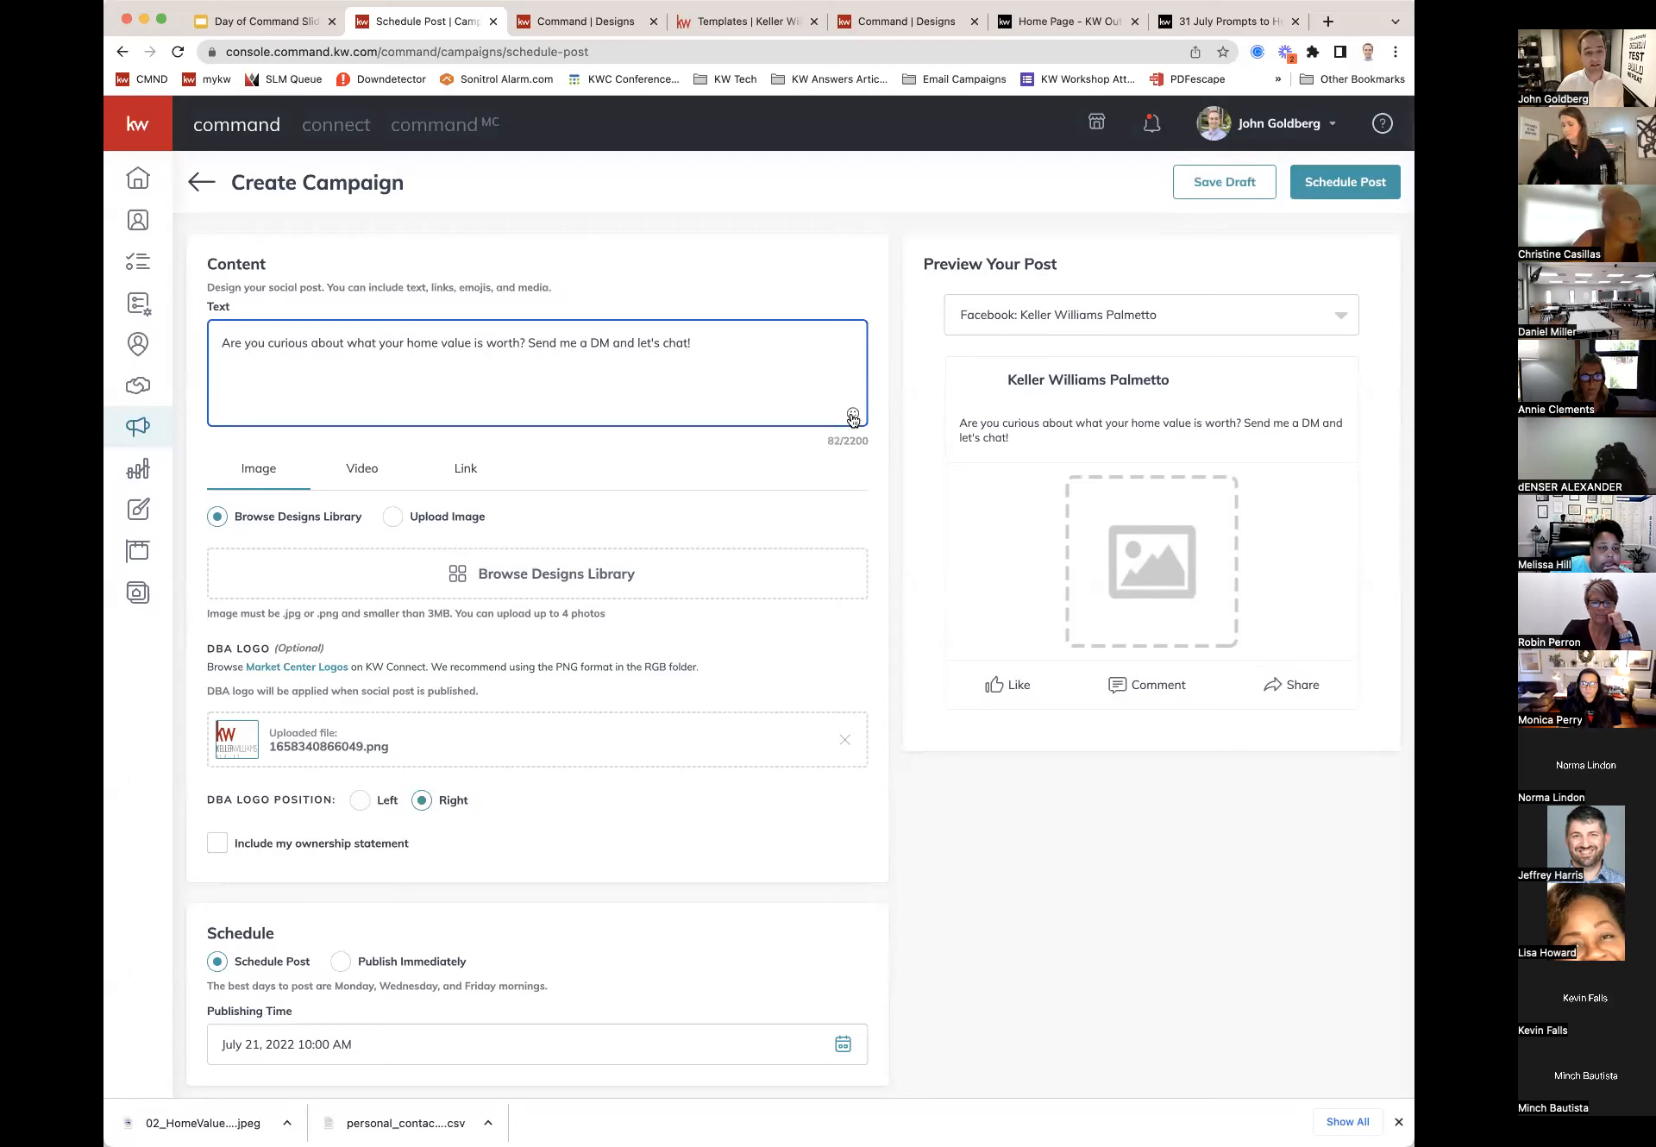
Step: Add a house emoji at the end of the post text
{"action": "left_click", "coordinate": [853, 415]}
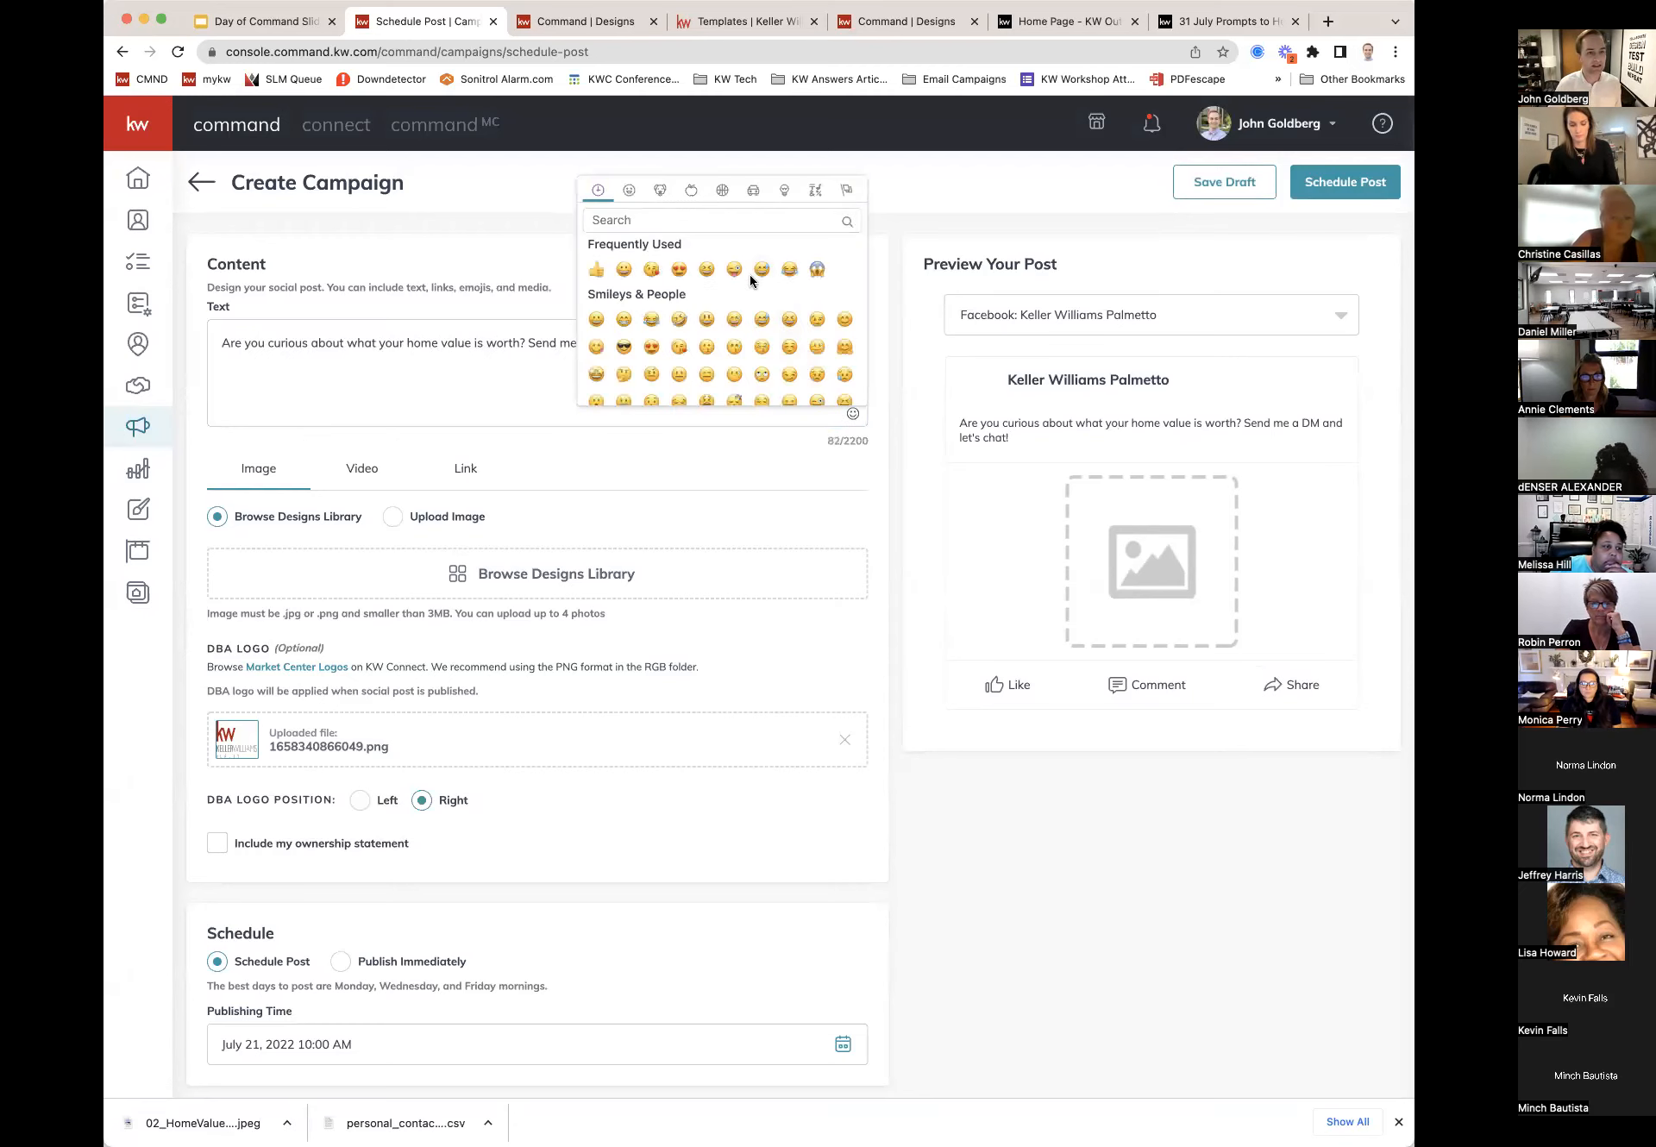
{"action": "left_click", "coordinate": [715, 220]}
{"action": "type", "text": "h"}
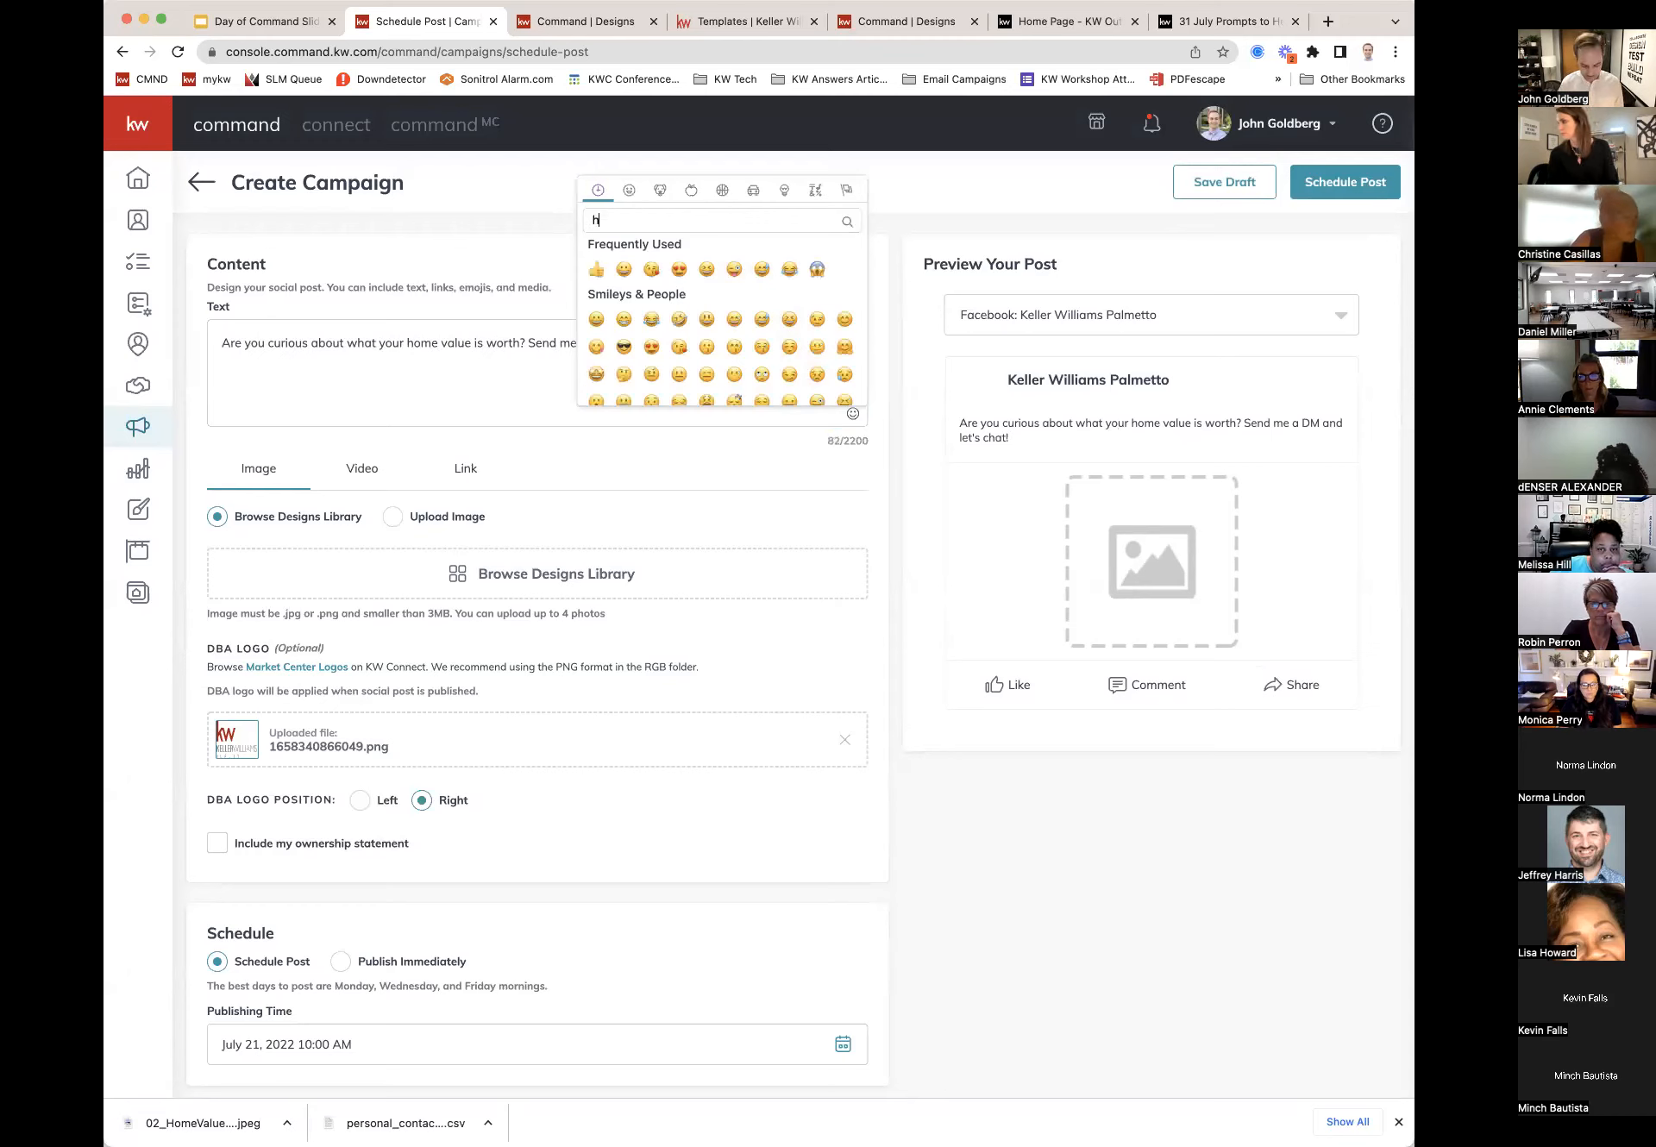
{"action": "type", "text": "ouse"}
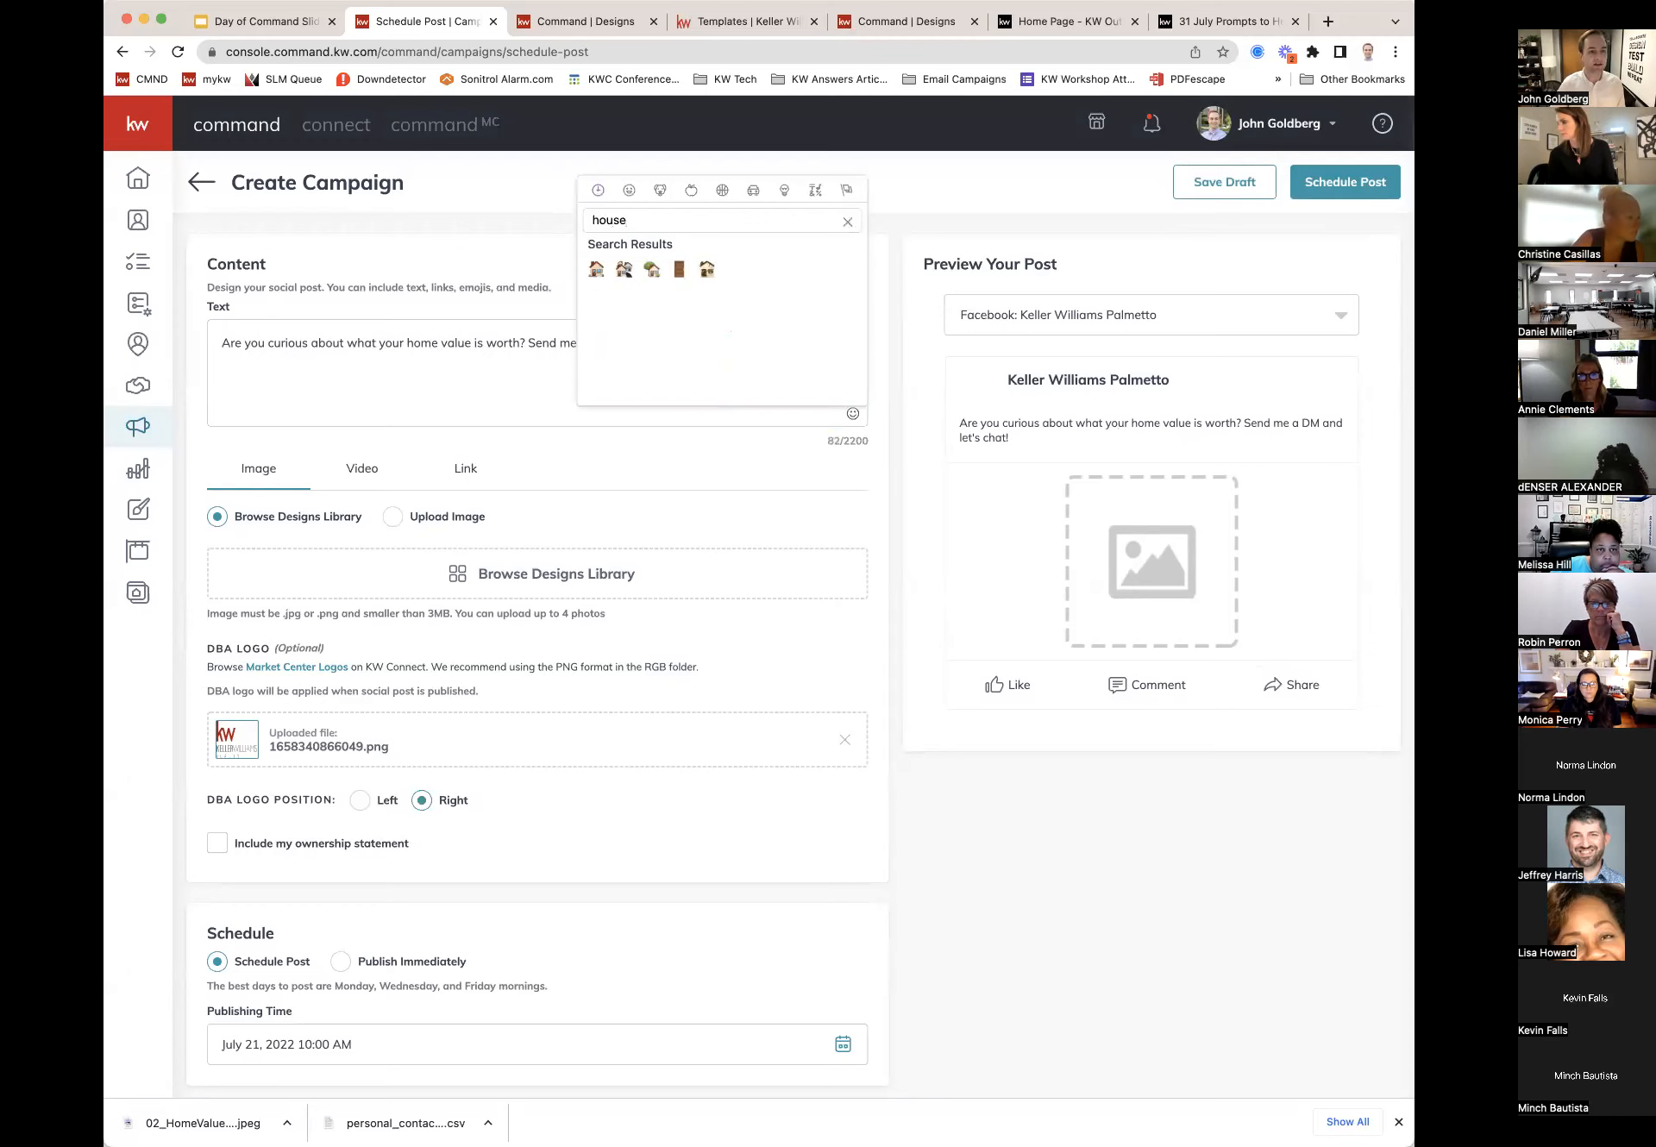
{"action": "left_click", "coordinate": [596, 269]}
Step: Place an eyes emoji right after 'worth?' and remove the misplaced copy
{"action": "left_click", "coordinate": [528, 339]}
{"action": "left_click", "coordinate": [852, 414]}
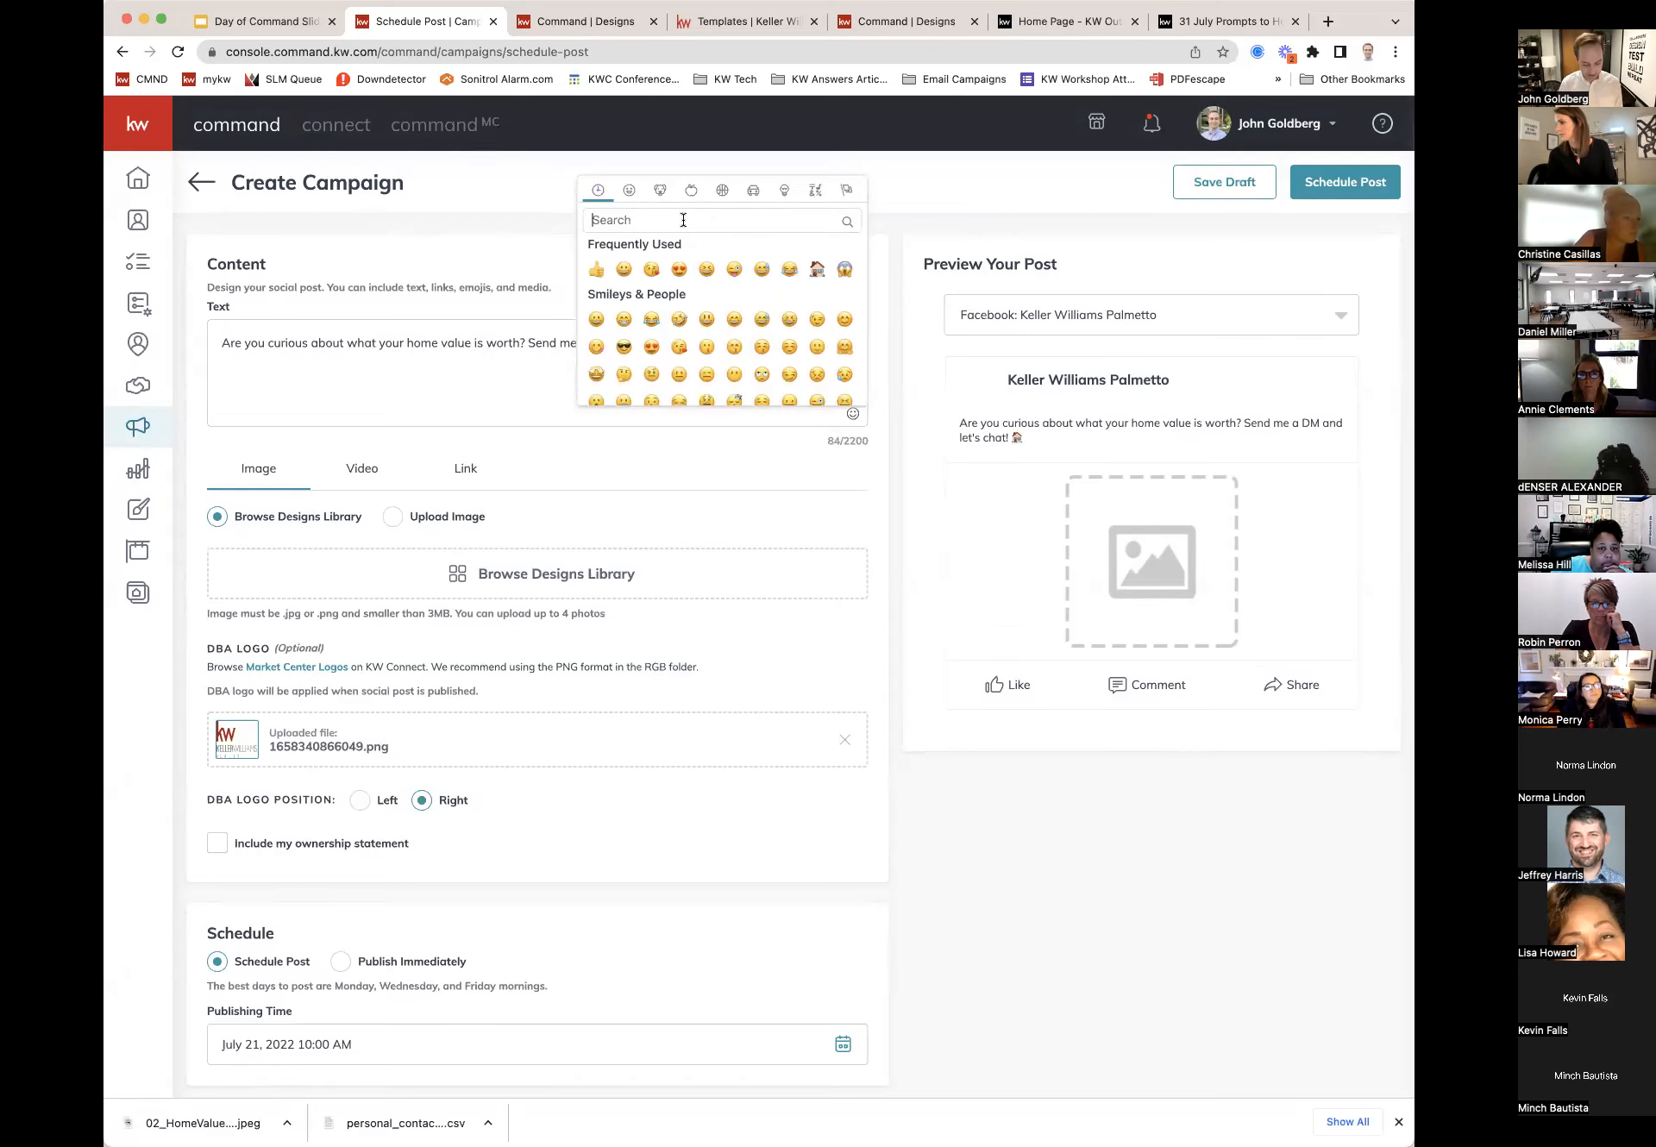
{"action": "type", "text": "eyes"}
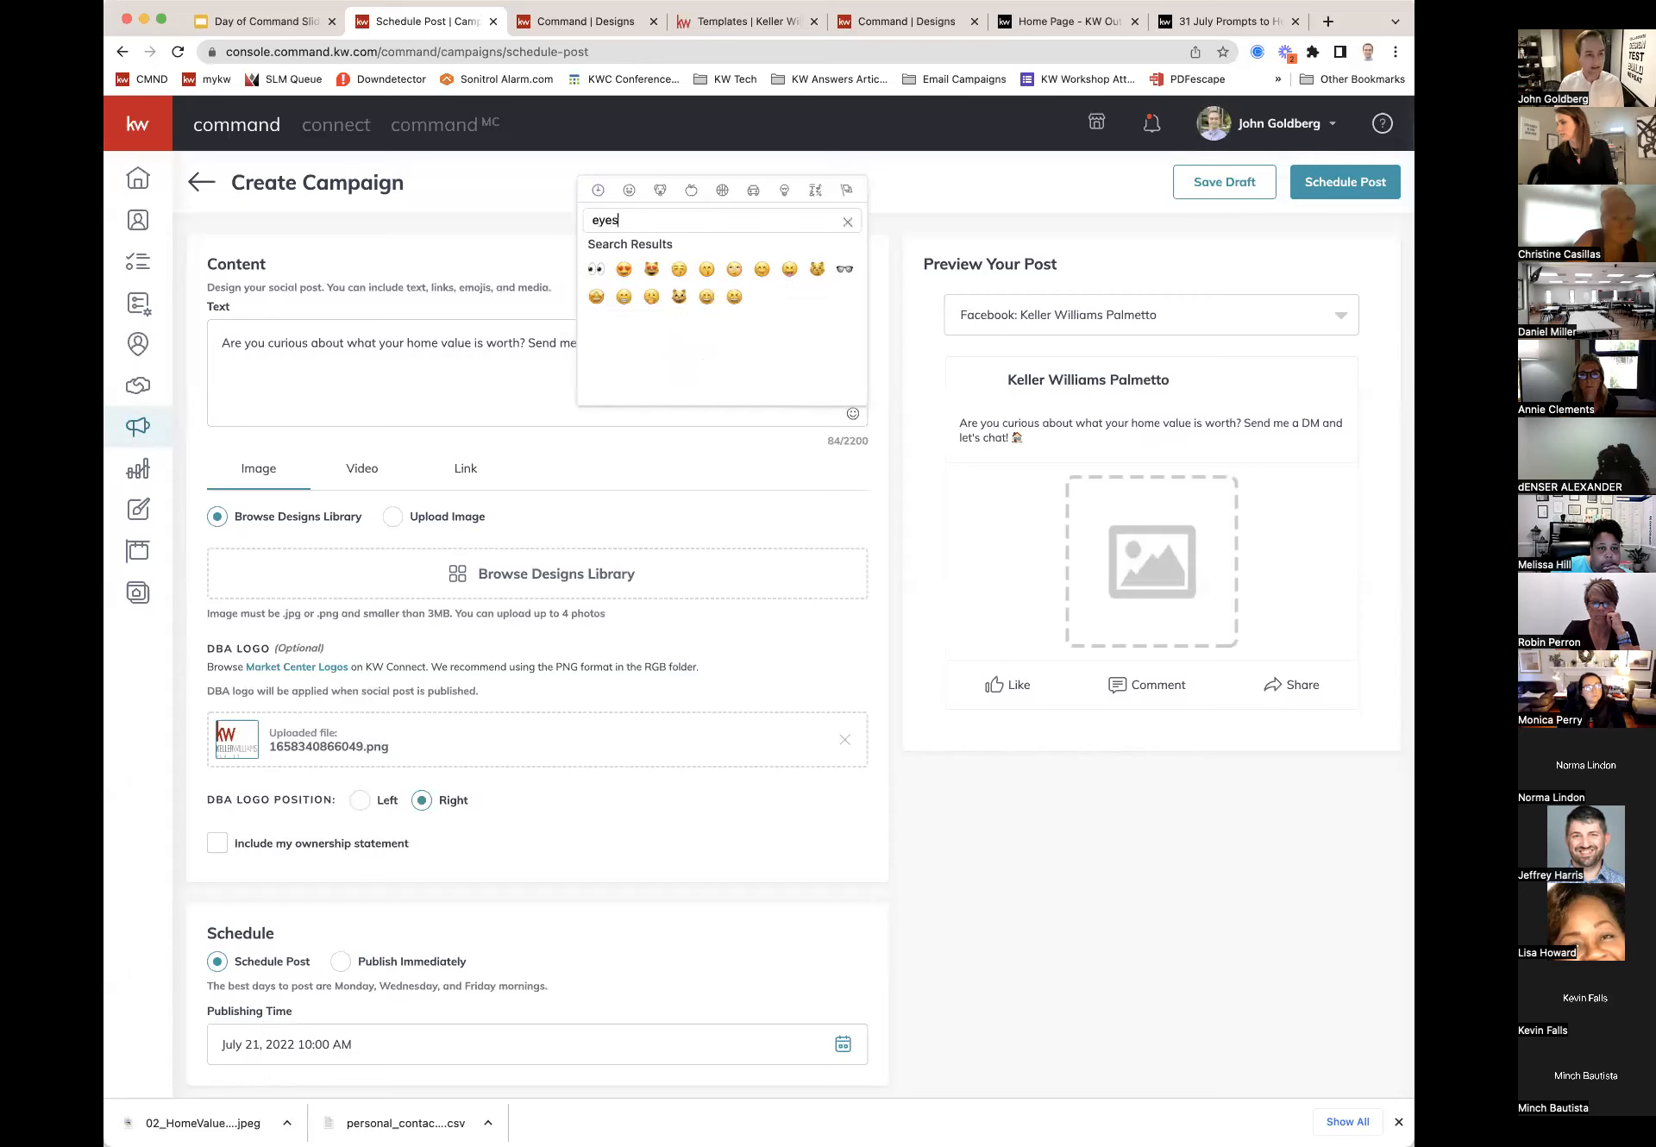
{"action": "left_click", "coordinate": [597, 269]}
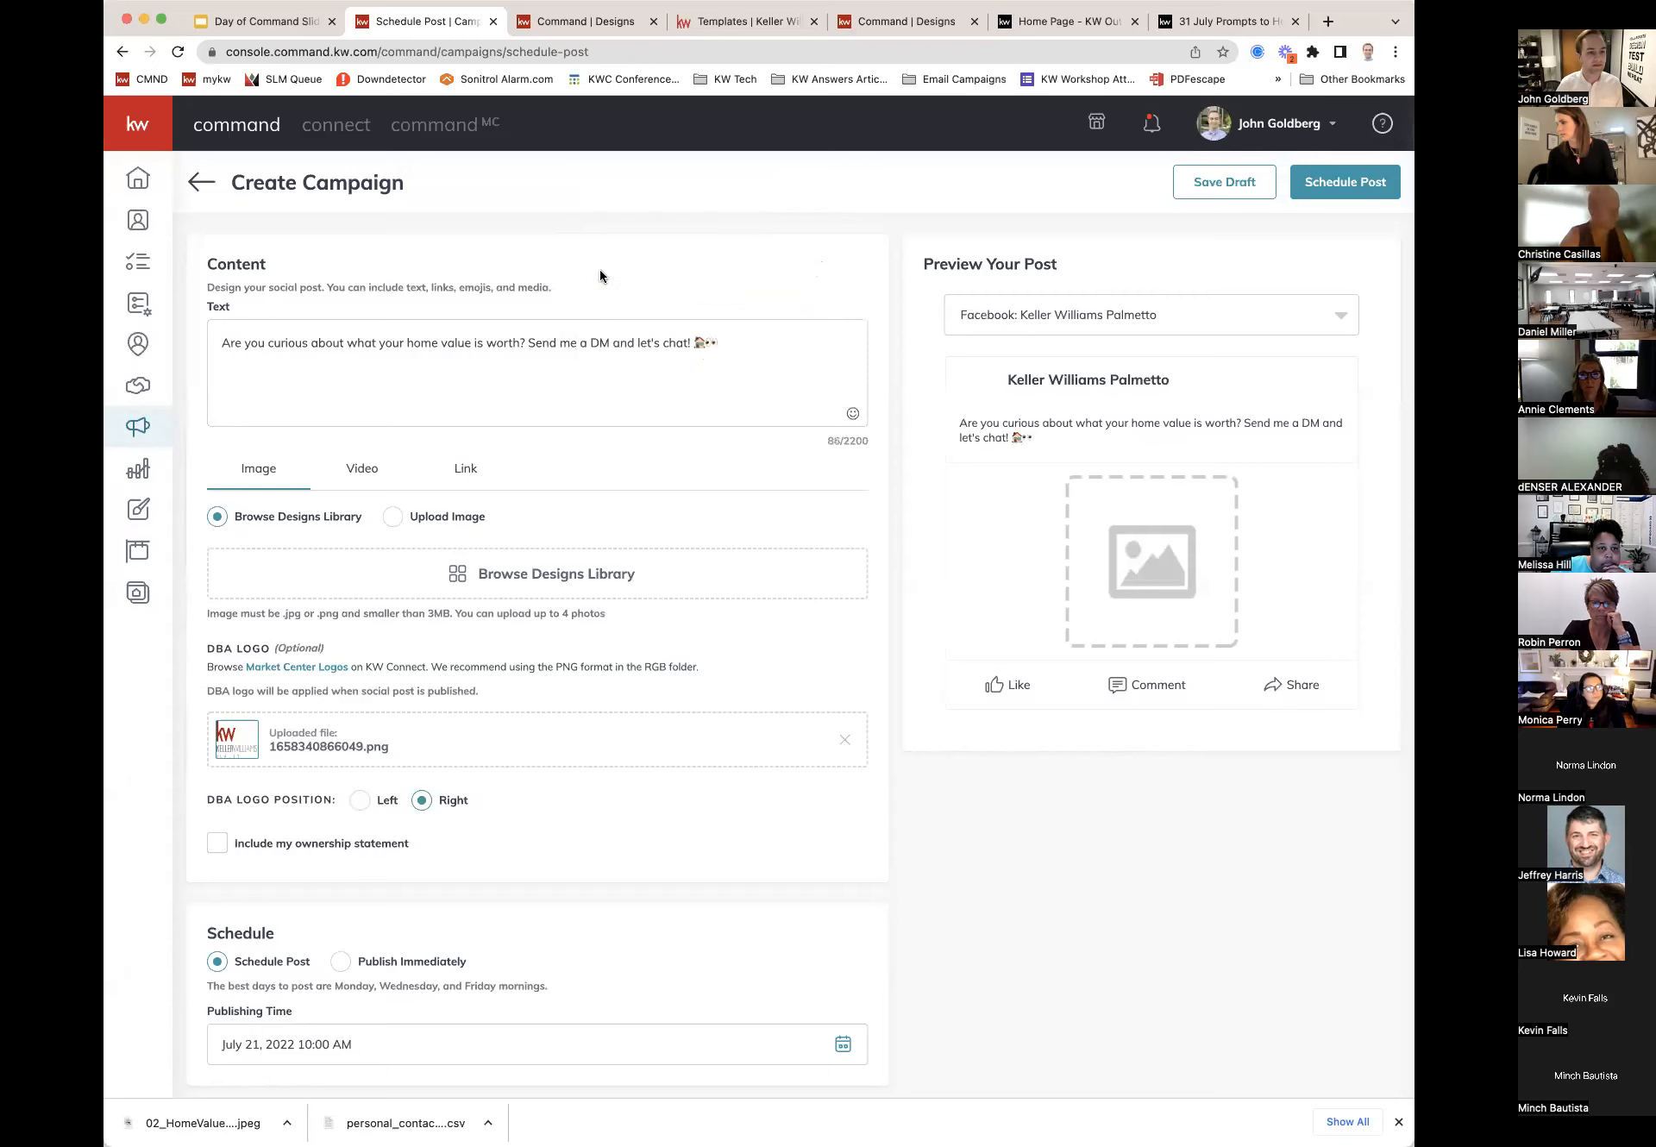
{"action": "left_click", "coordinate": [707, 342]}
{"action": "key", "text": "BackSpace"}
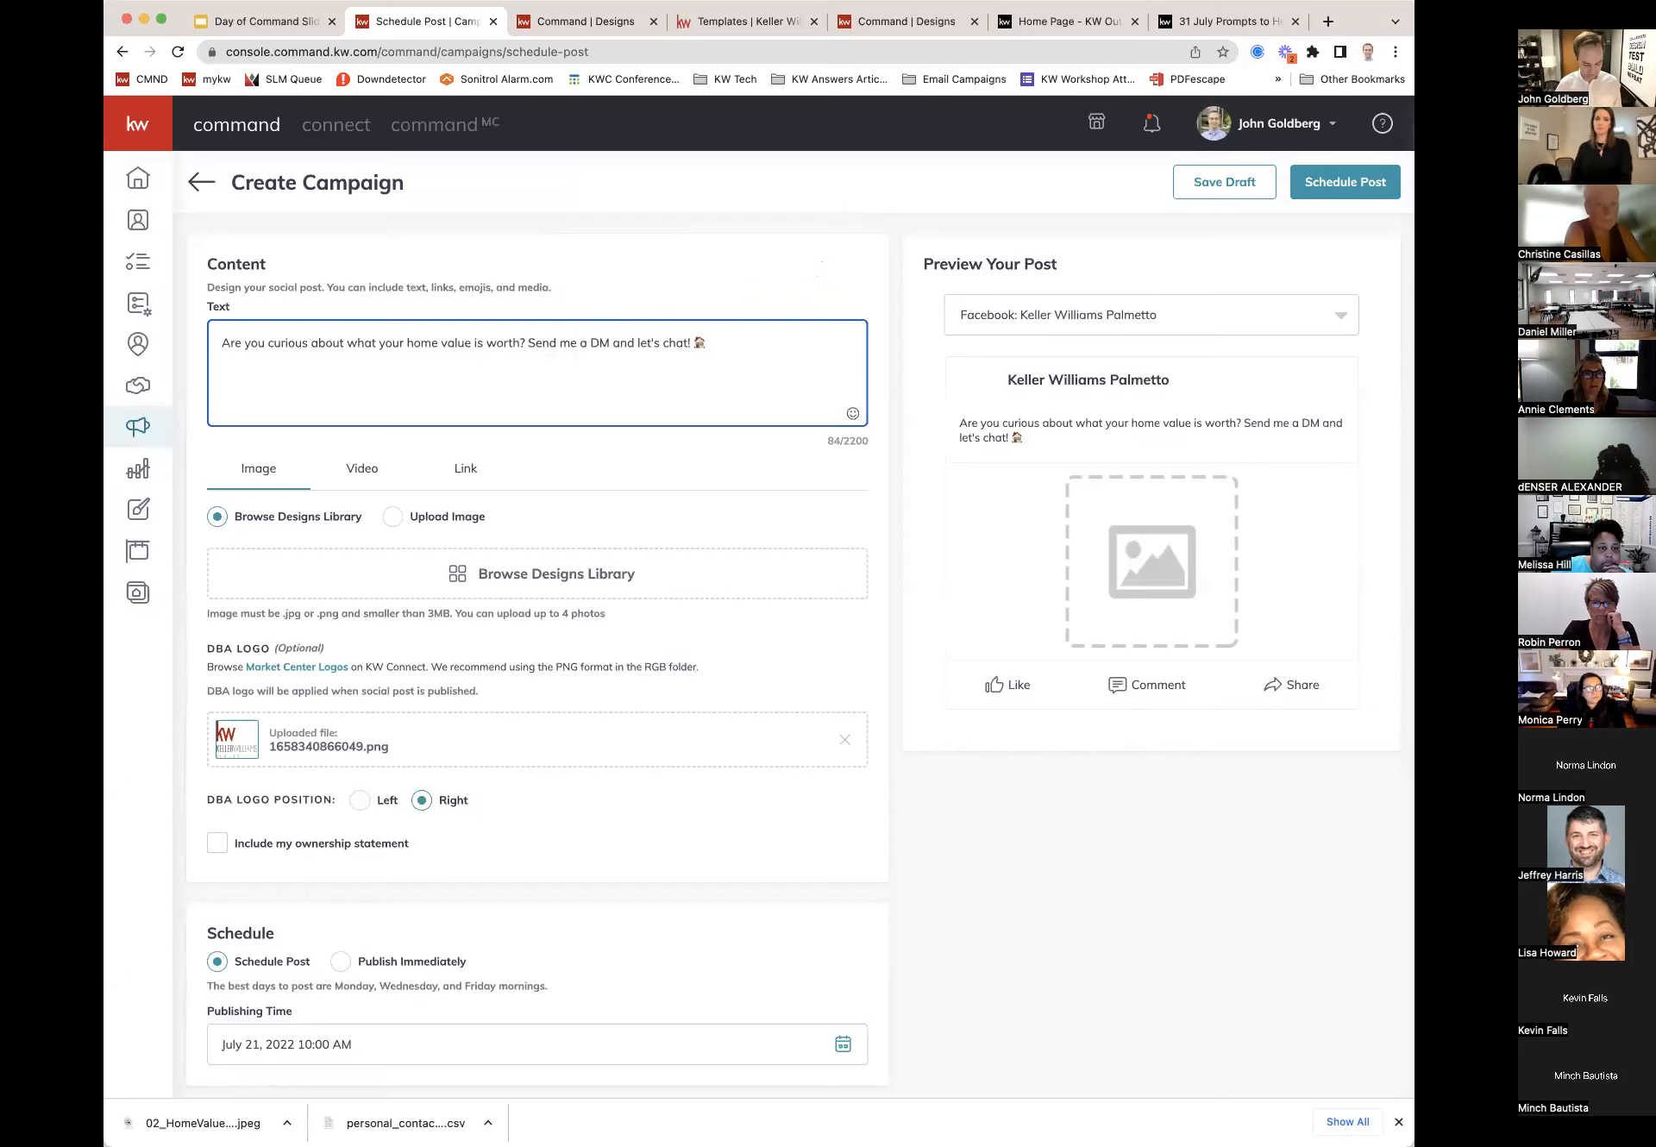
{"action": "type", "text": "👀"}
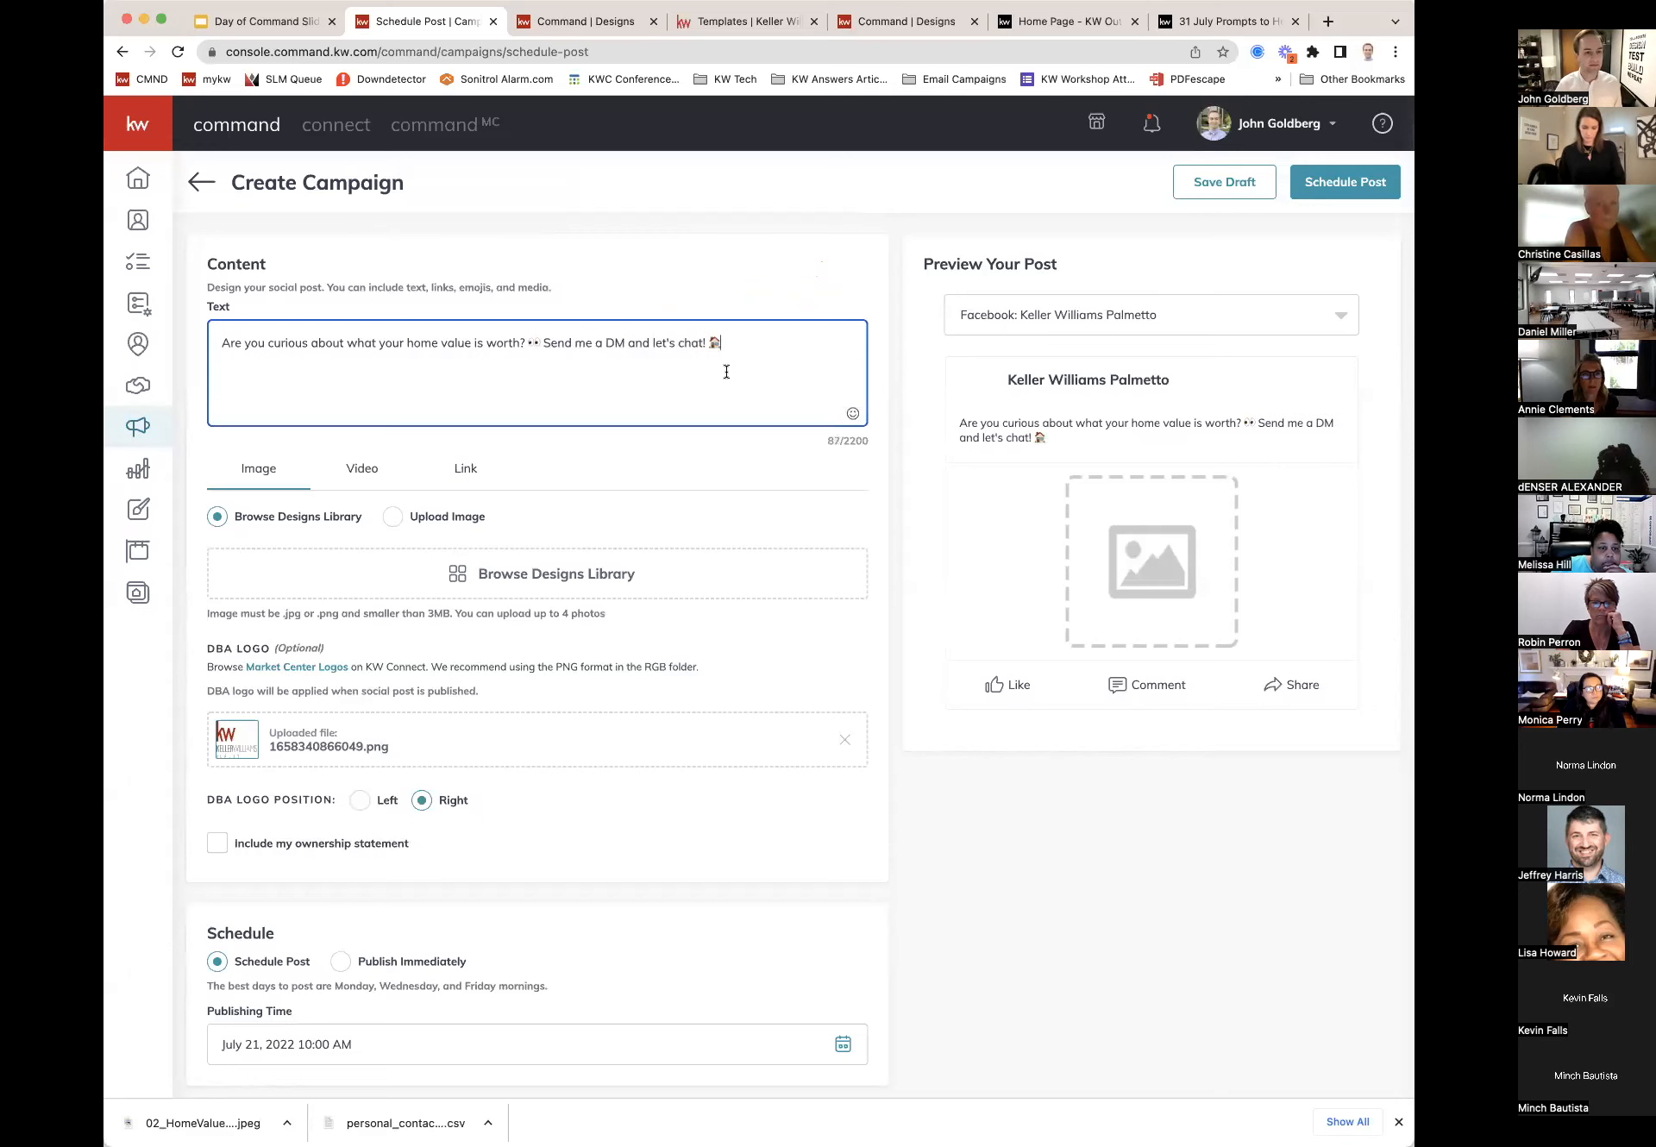
{"action": "scroll", "coordinate": [726, 371], "scroll_direction": "down", "scroll_amount": 1}
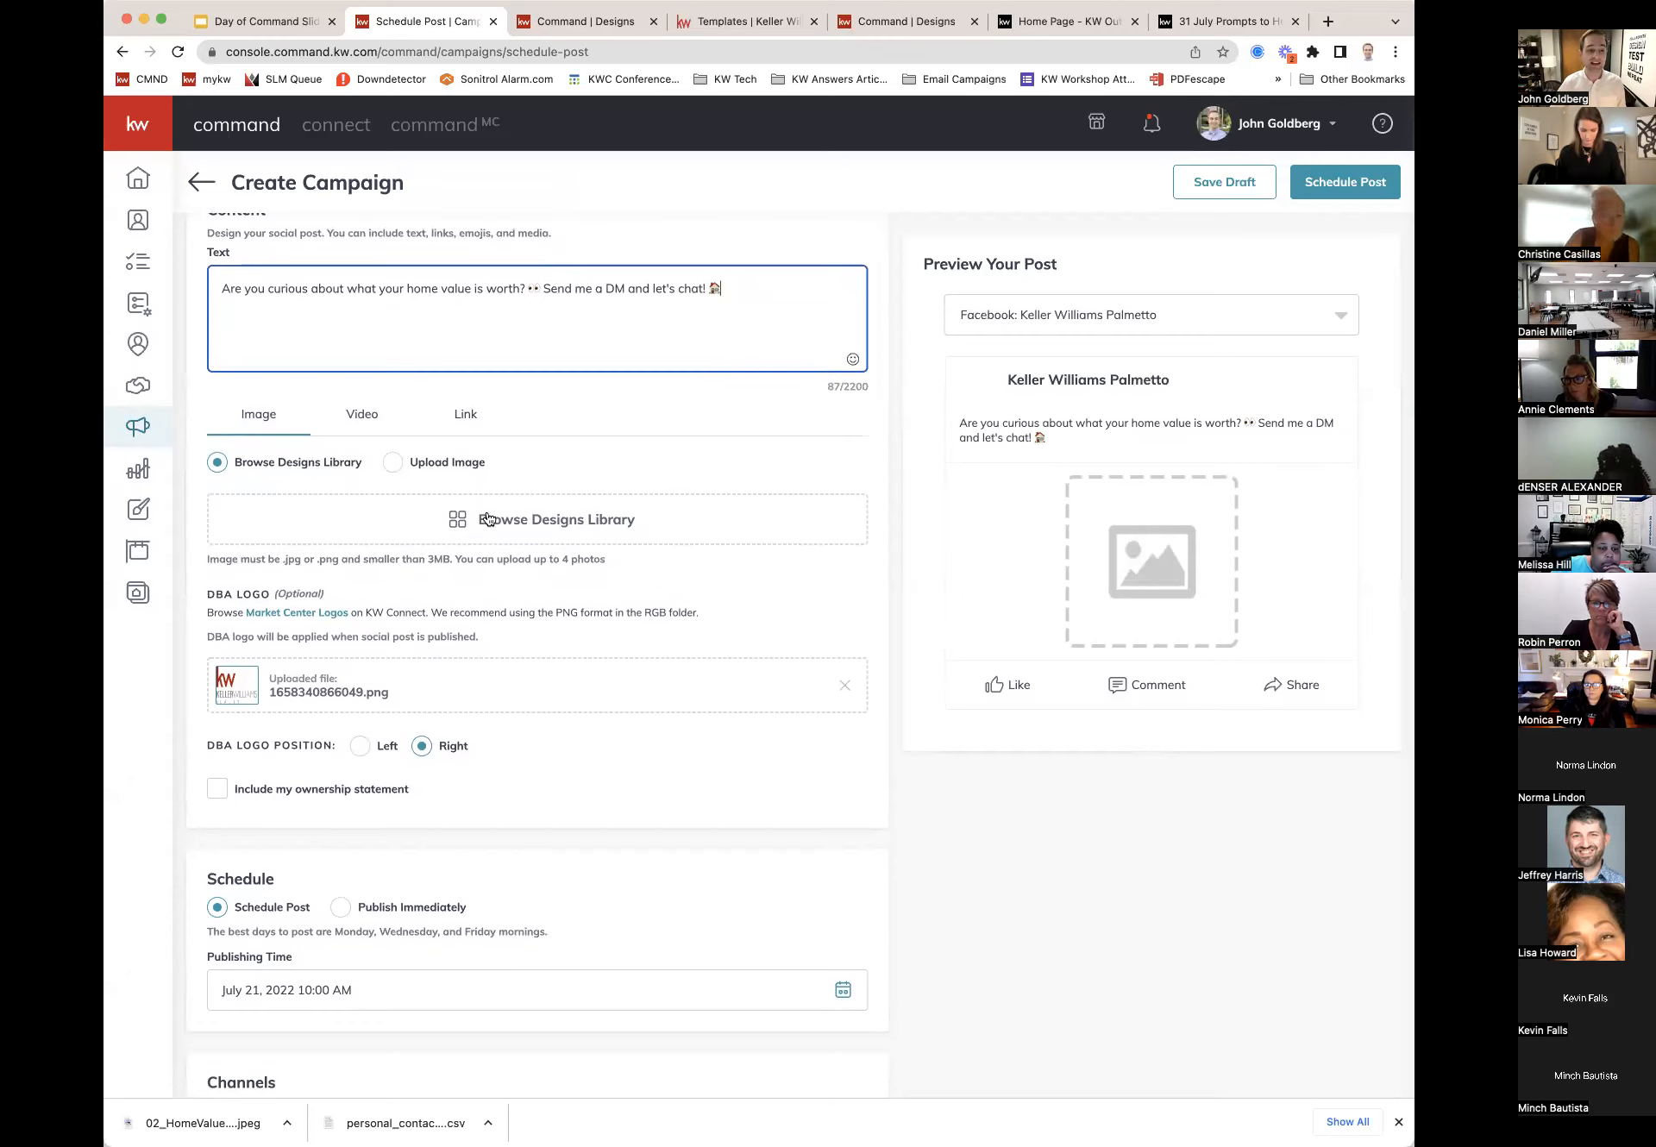
Step: Leave the designs library for Upload Image, checking the Video and Link options before returning to Image
{"action": "left_click", "coordinate": [521, 528]}
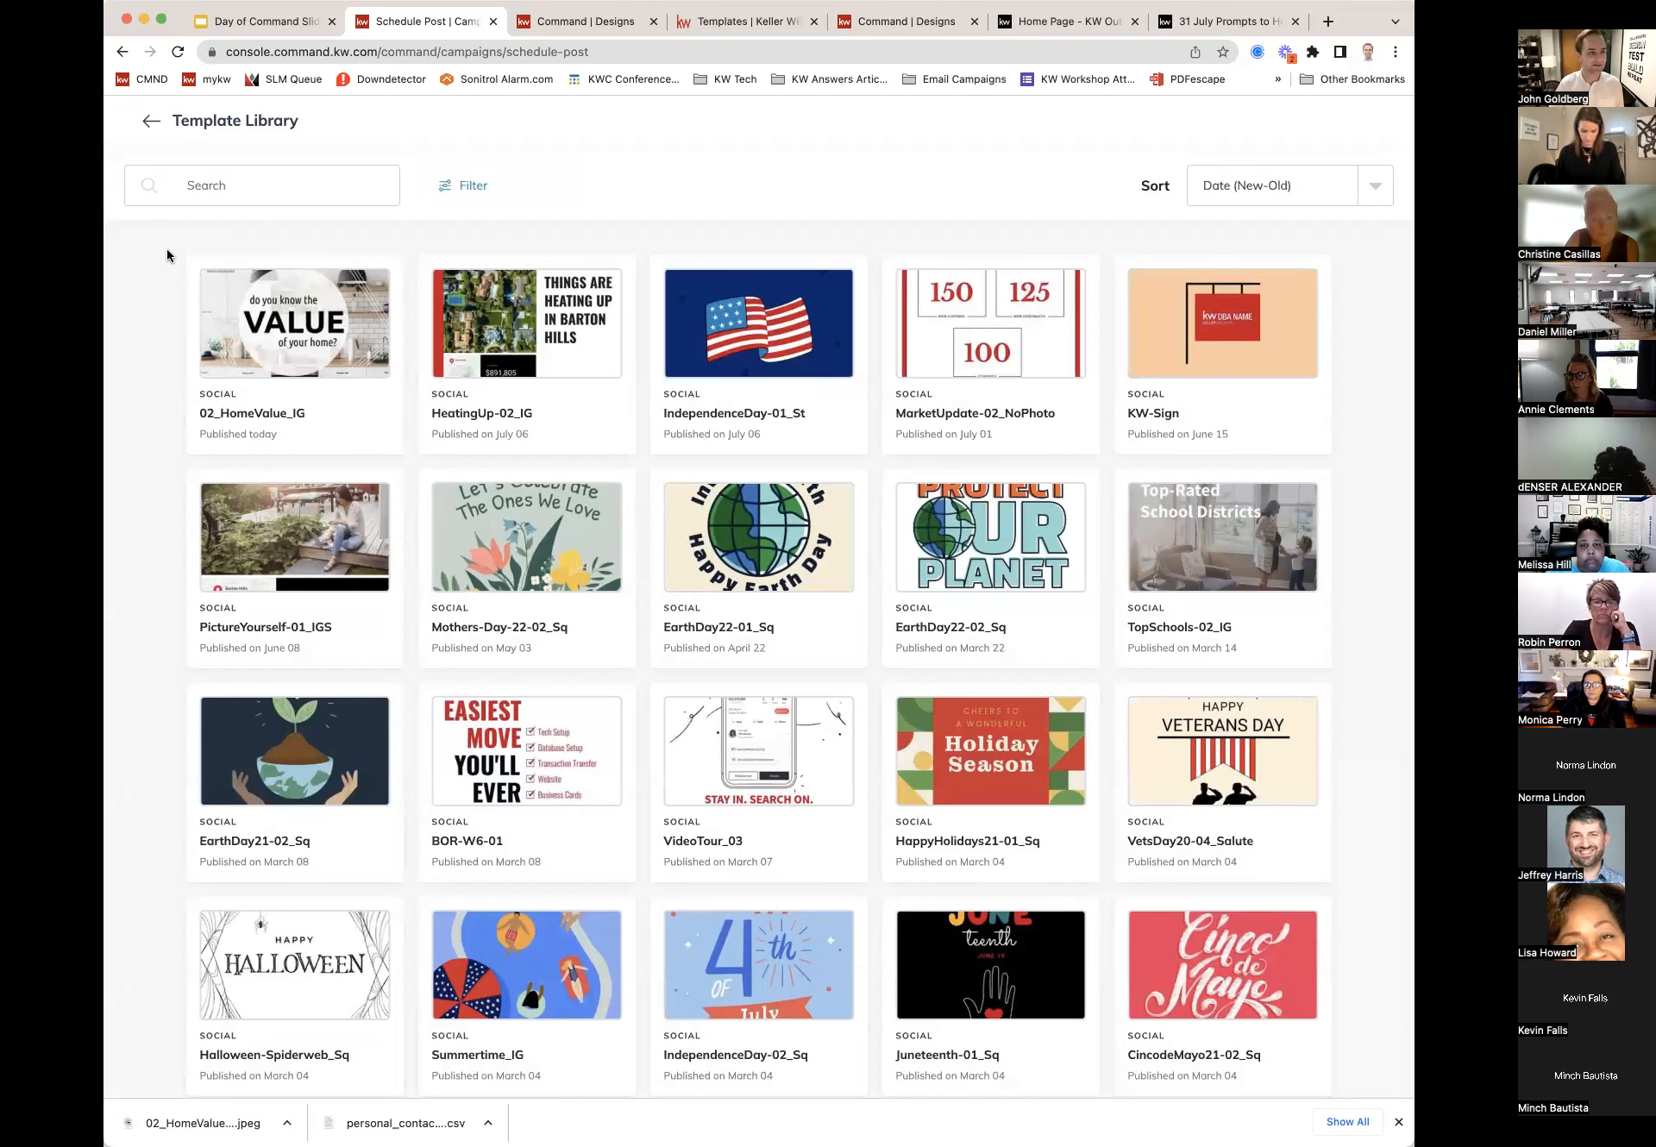
{"action": "left_click", "coordinate": [152, 123]}
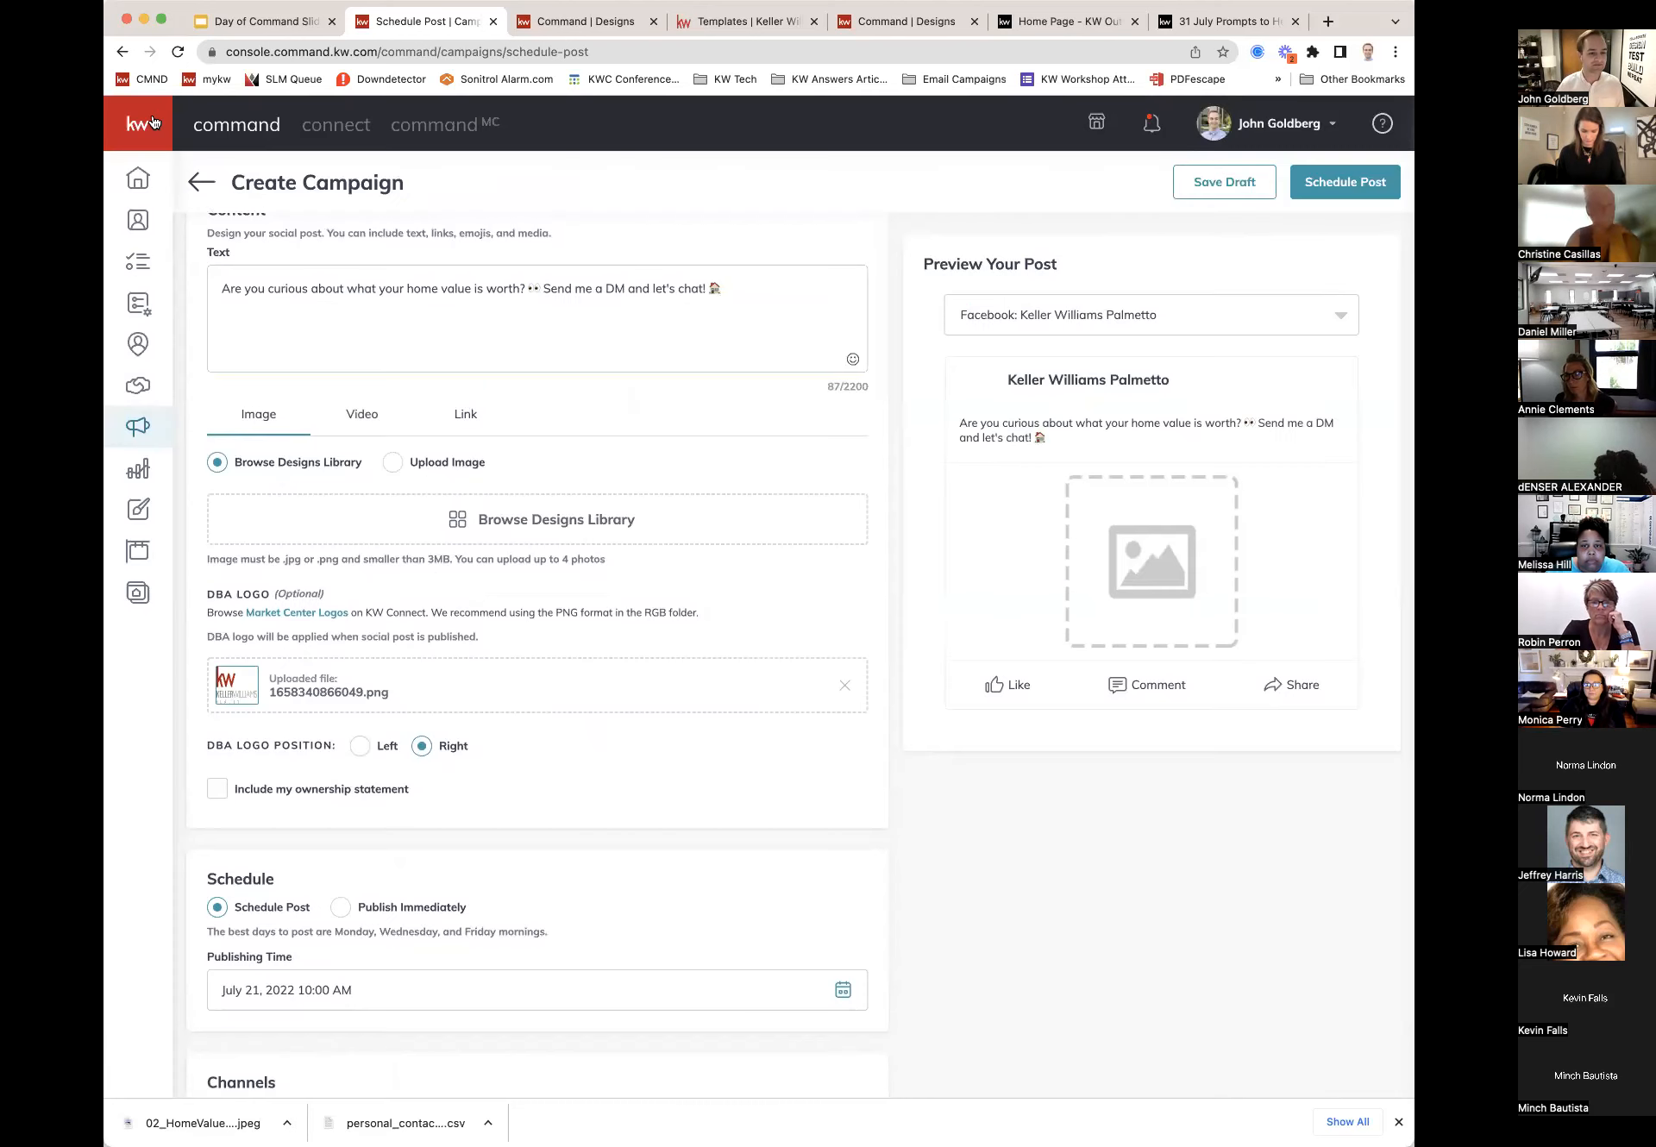
{"action": "left_click", "coordinate": [398, 464]}
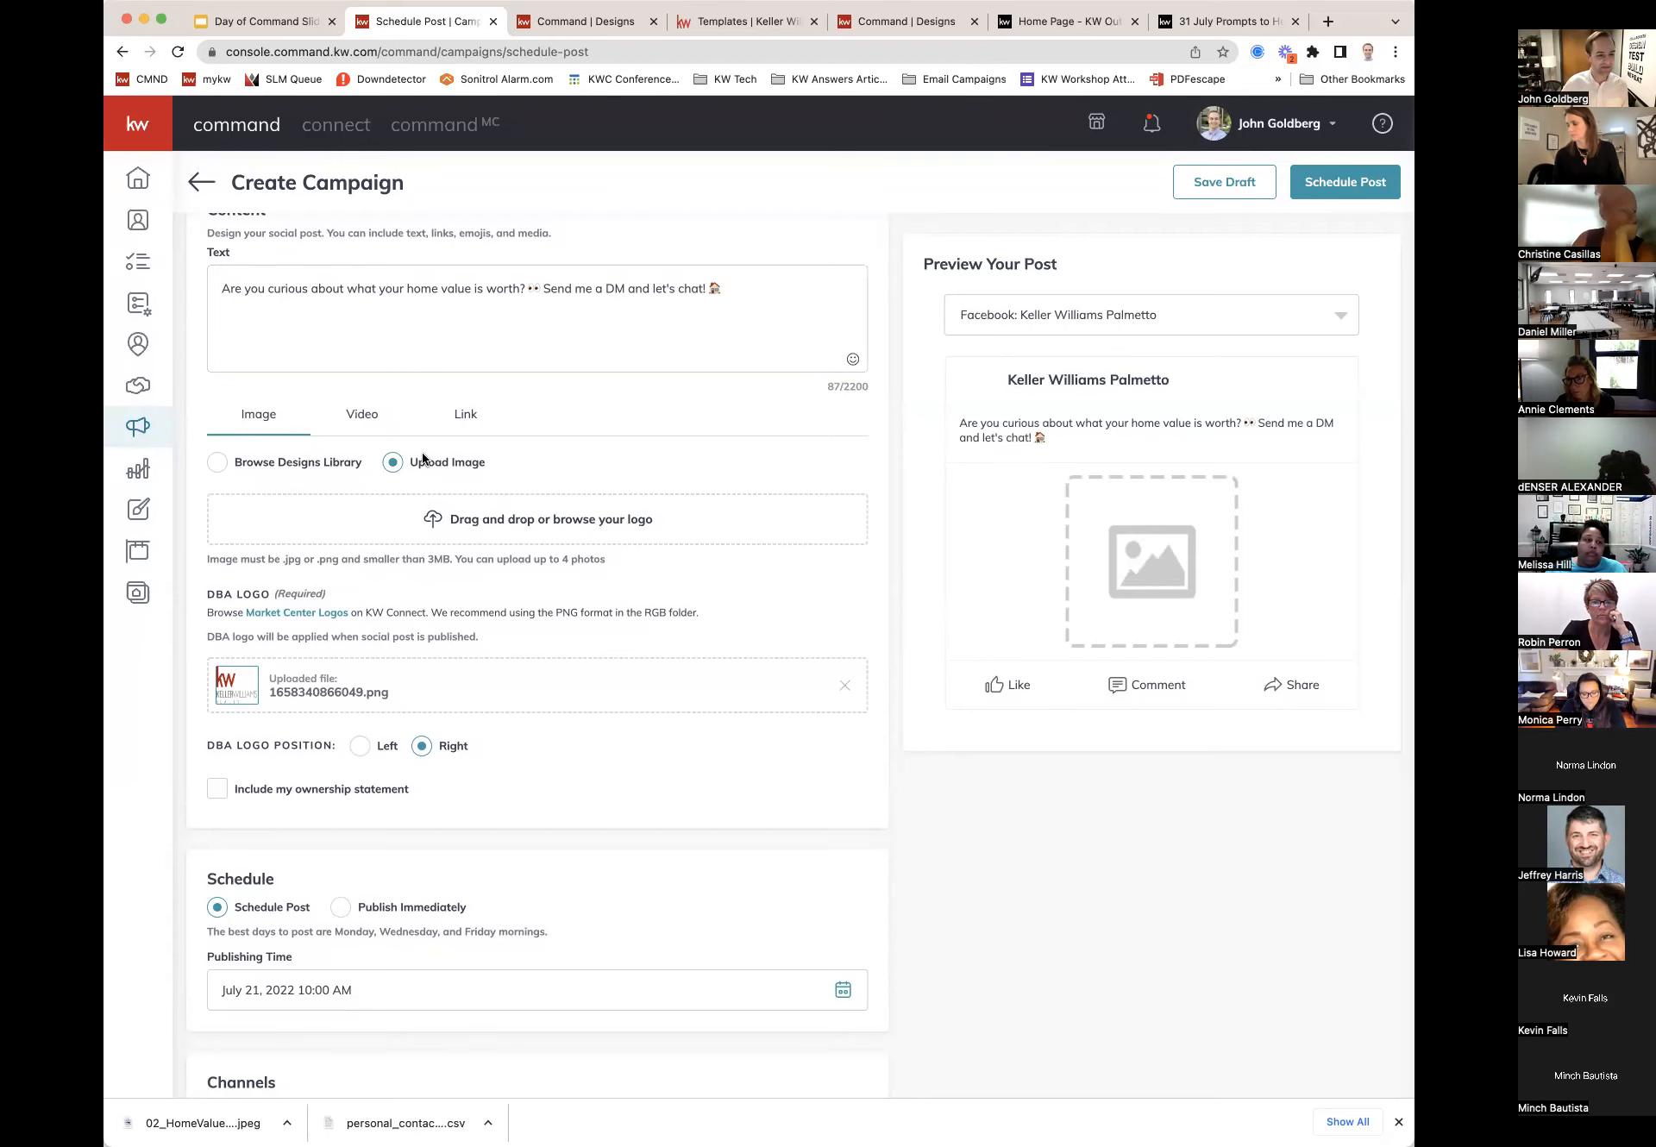
{"action": "left_click", "coordinate": [371, 415]}
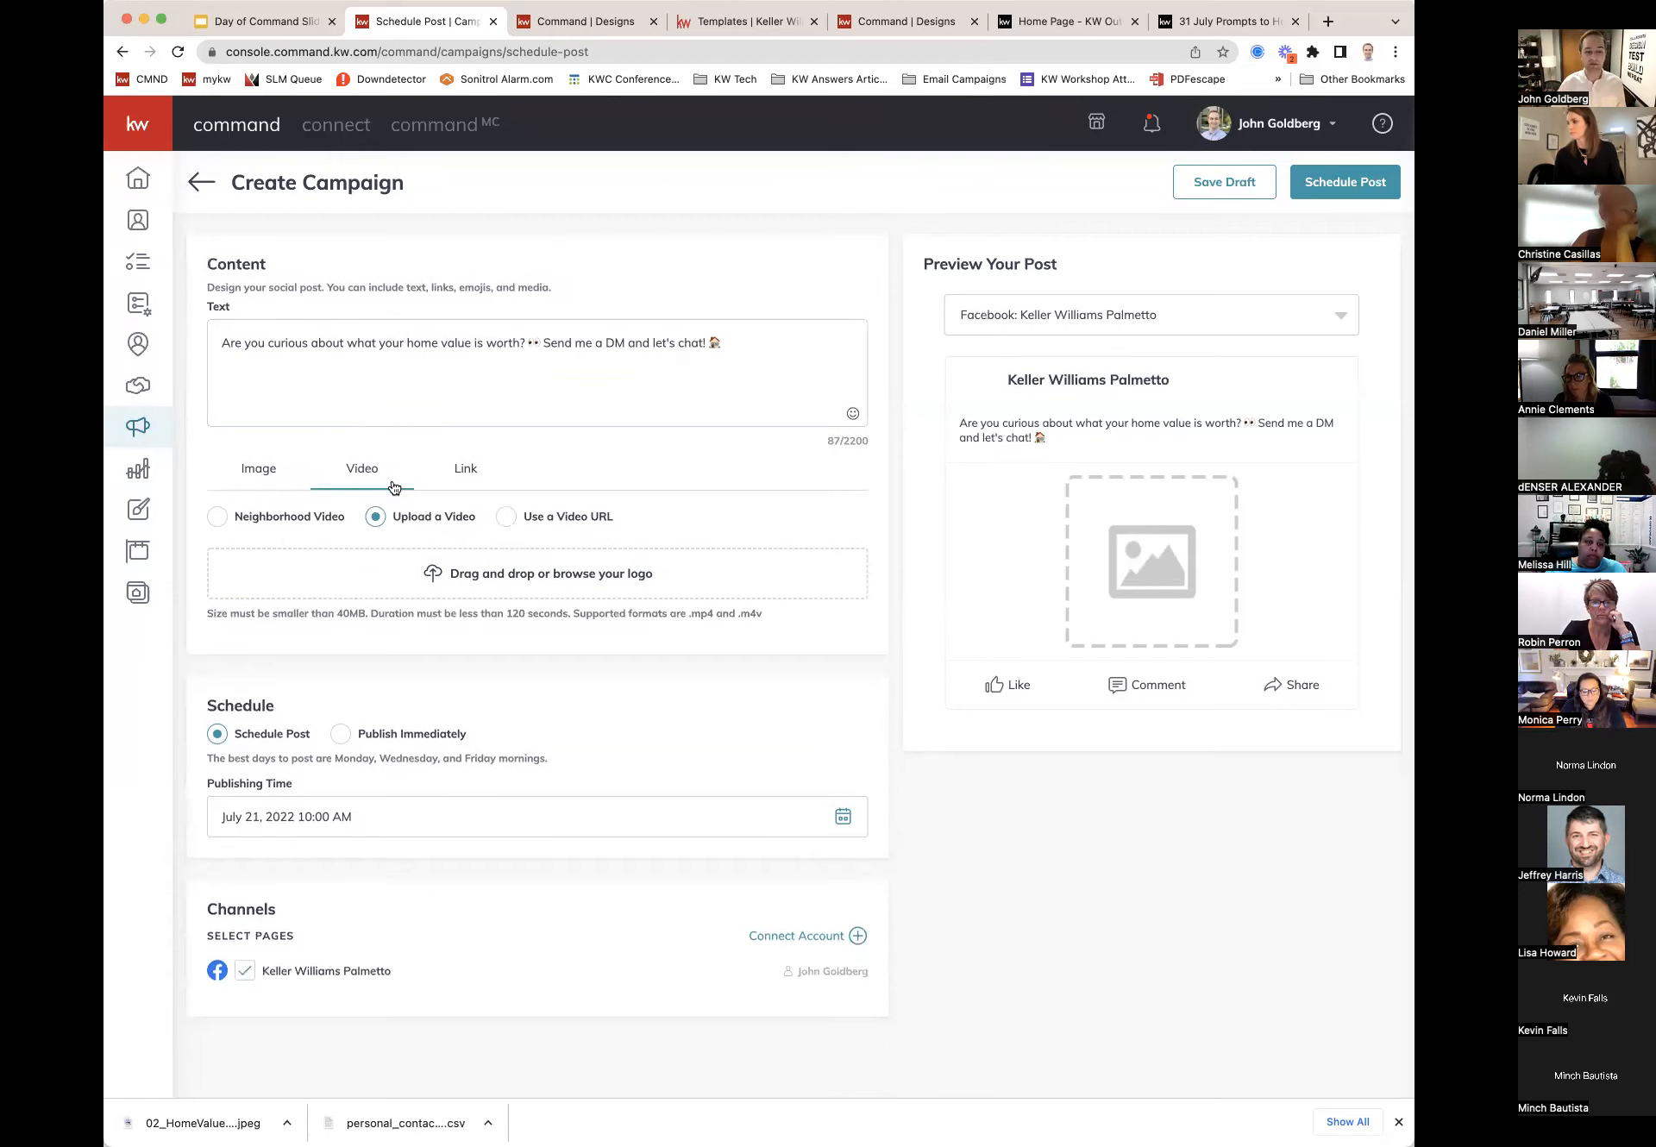
{"action": "left_click", "coordinate": [472, 472]}
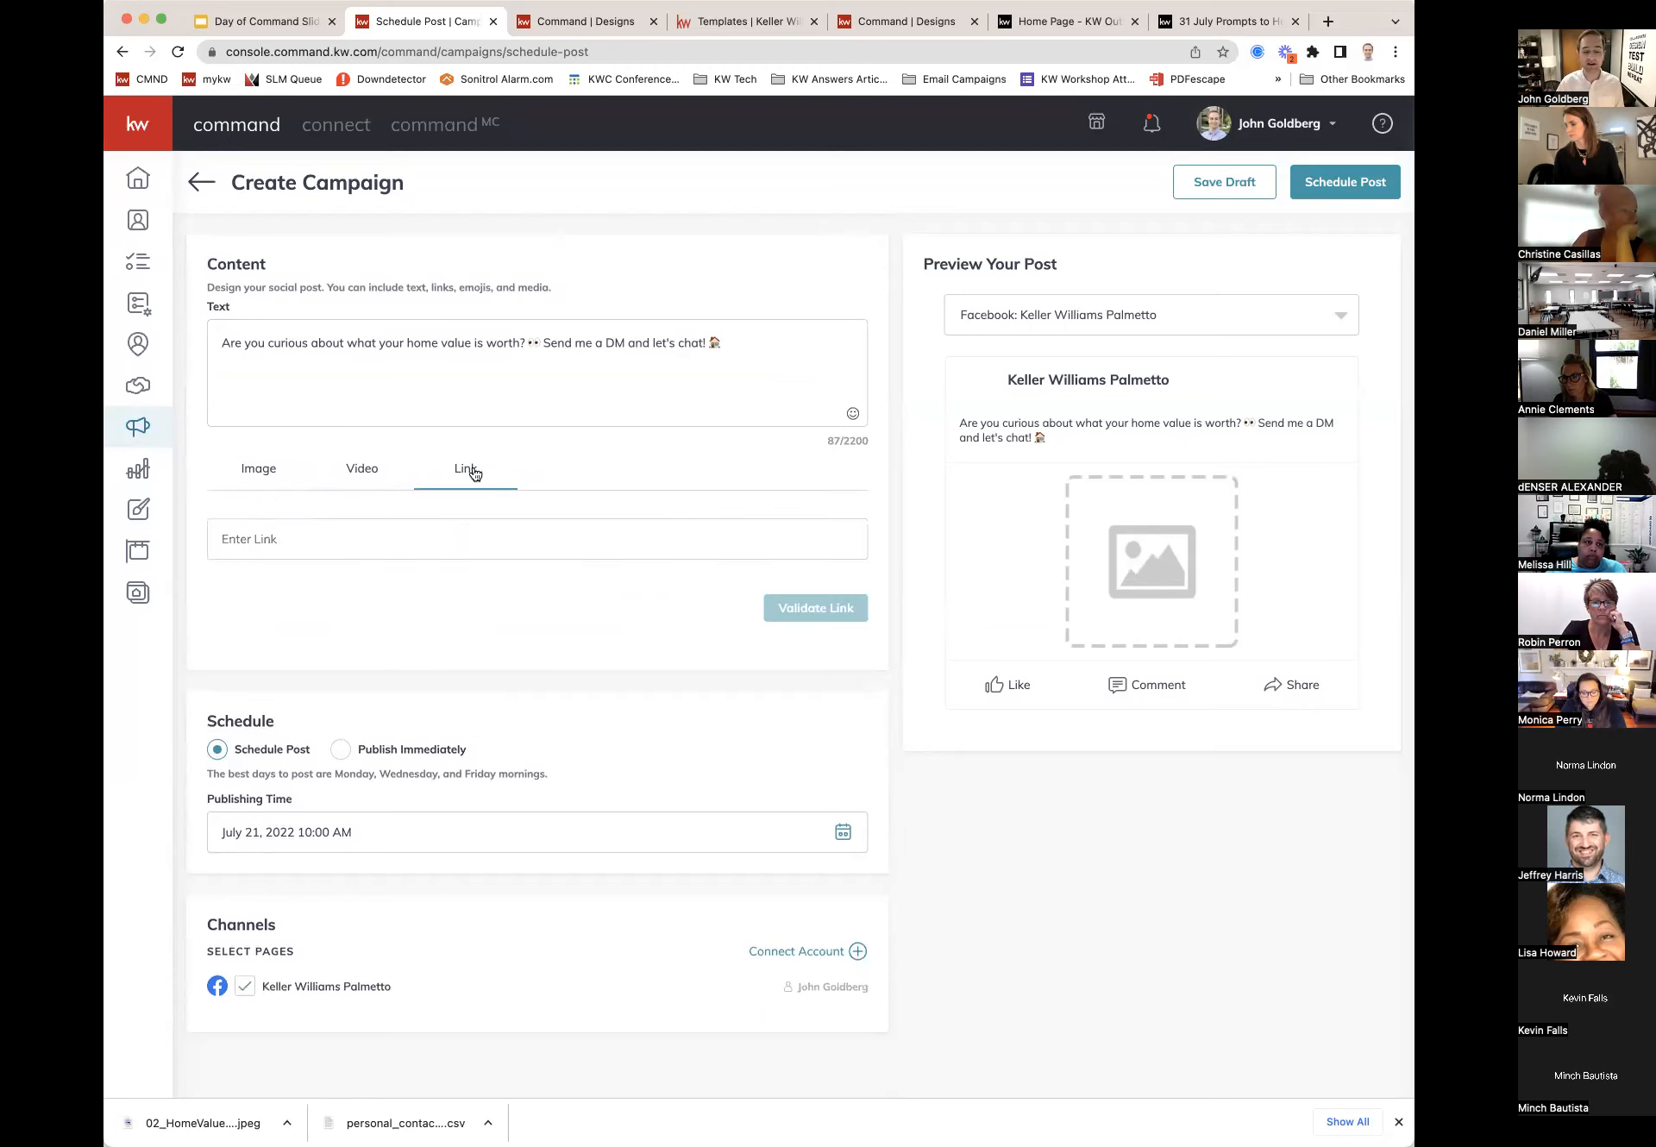
{"action": "left_click", "coordinate": [269, 480]}
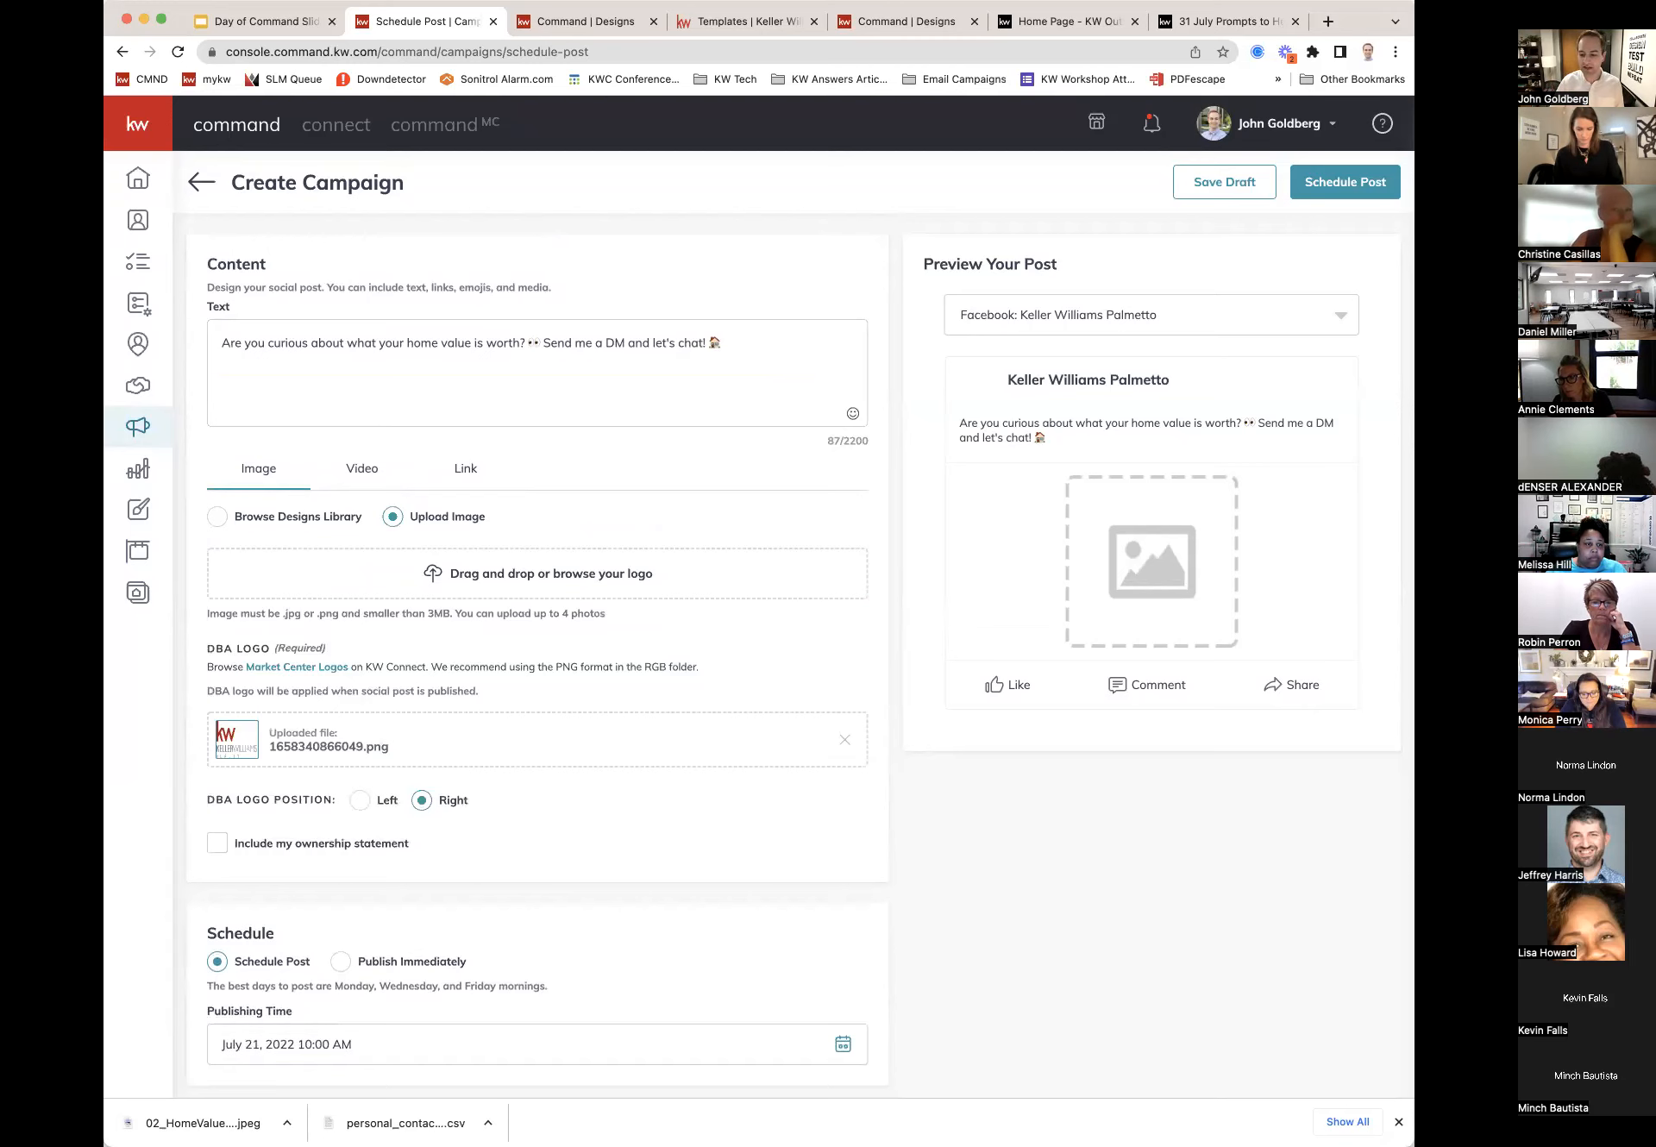
Step: Drop the 'do you know the VALUE of your home?' image into the upload area and crop it Square (1:1)
{"action": "left_click_drag", "start_coordinate": [586, 580], "coordinate": [583, 578]}
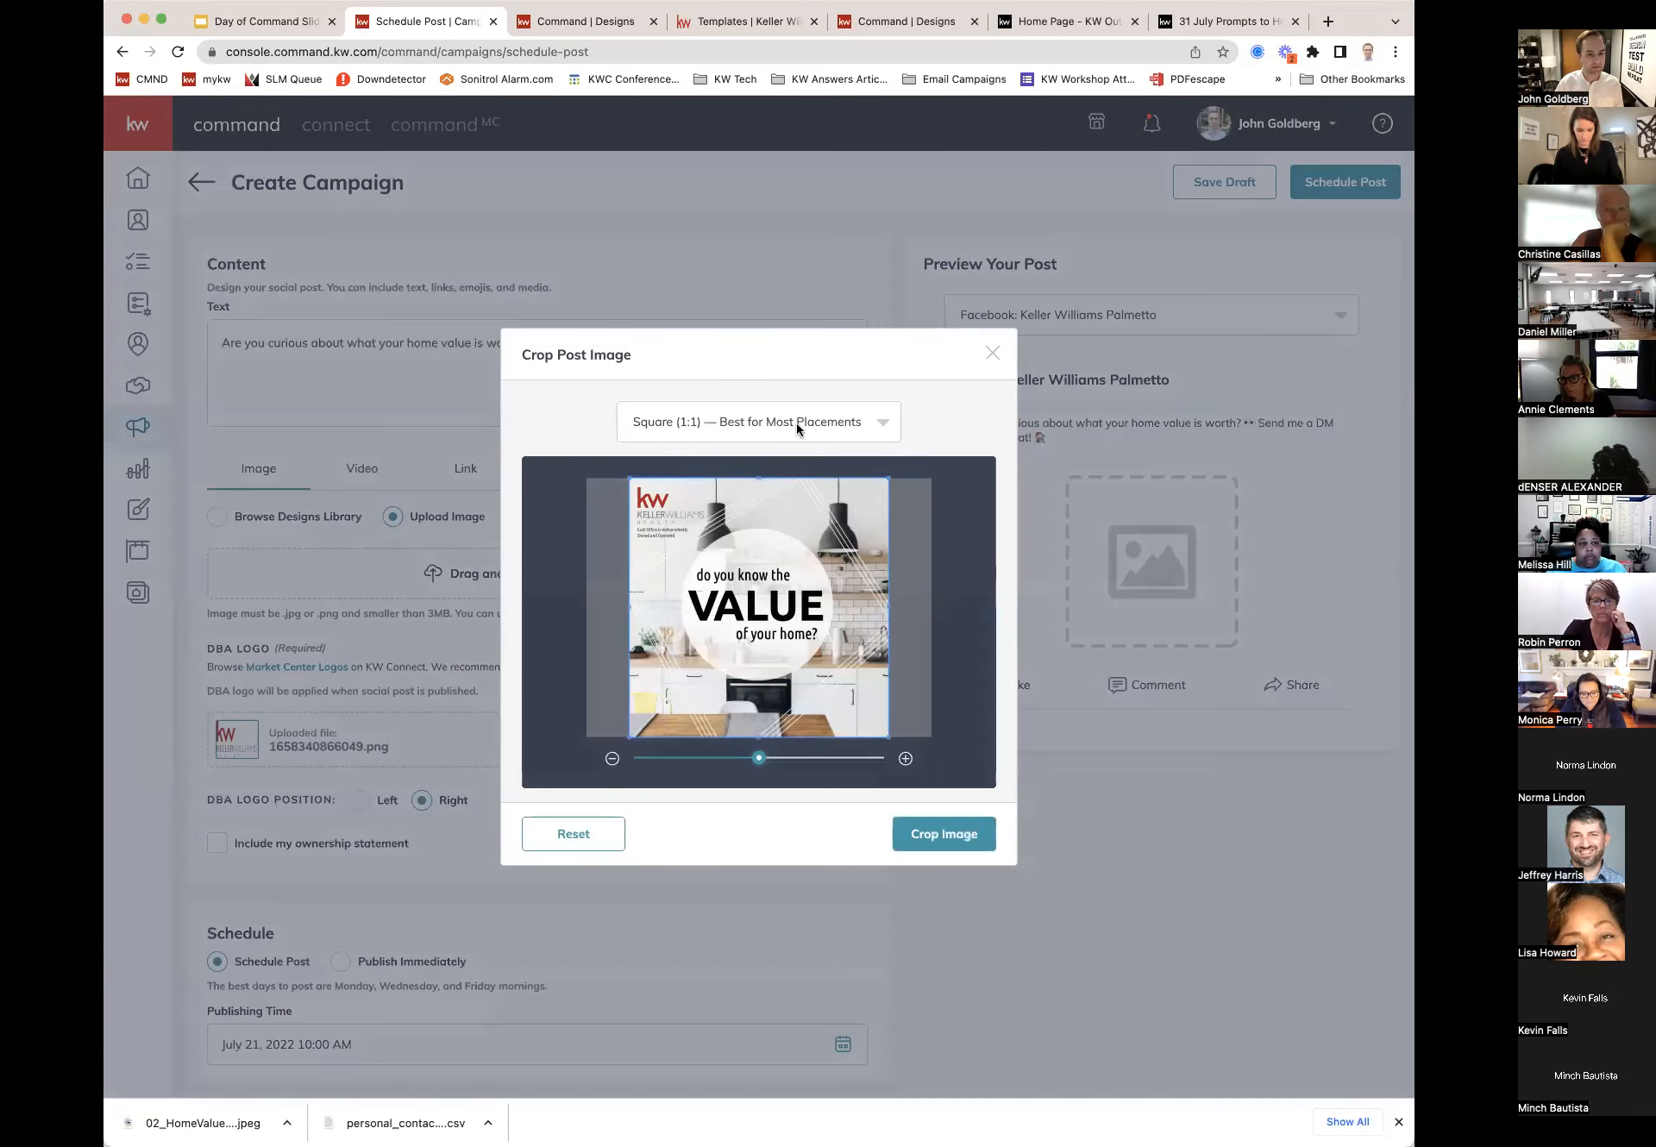
{"action": "left_click", "coordinate": [967, 837]}
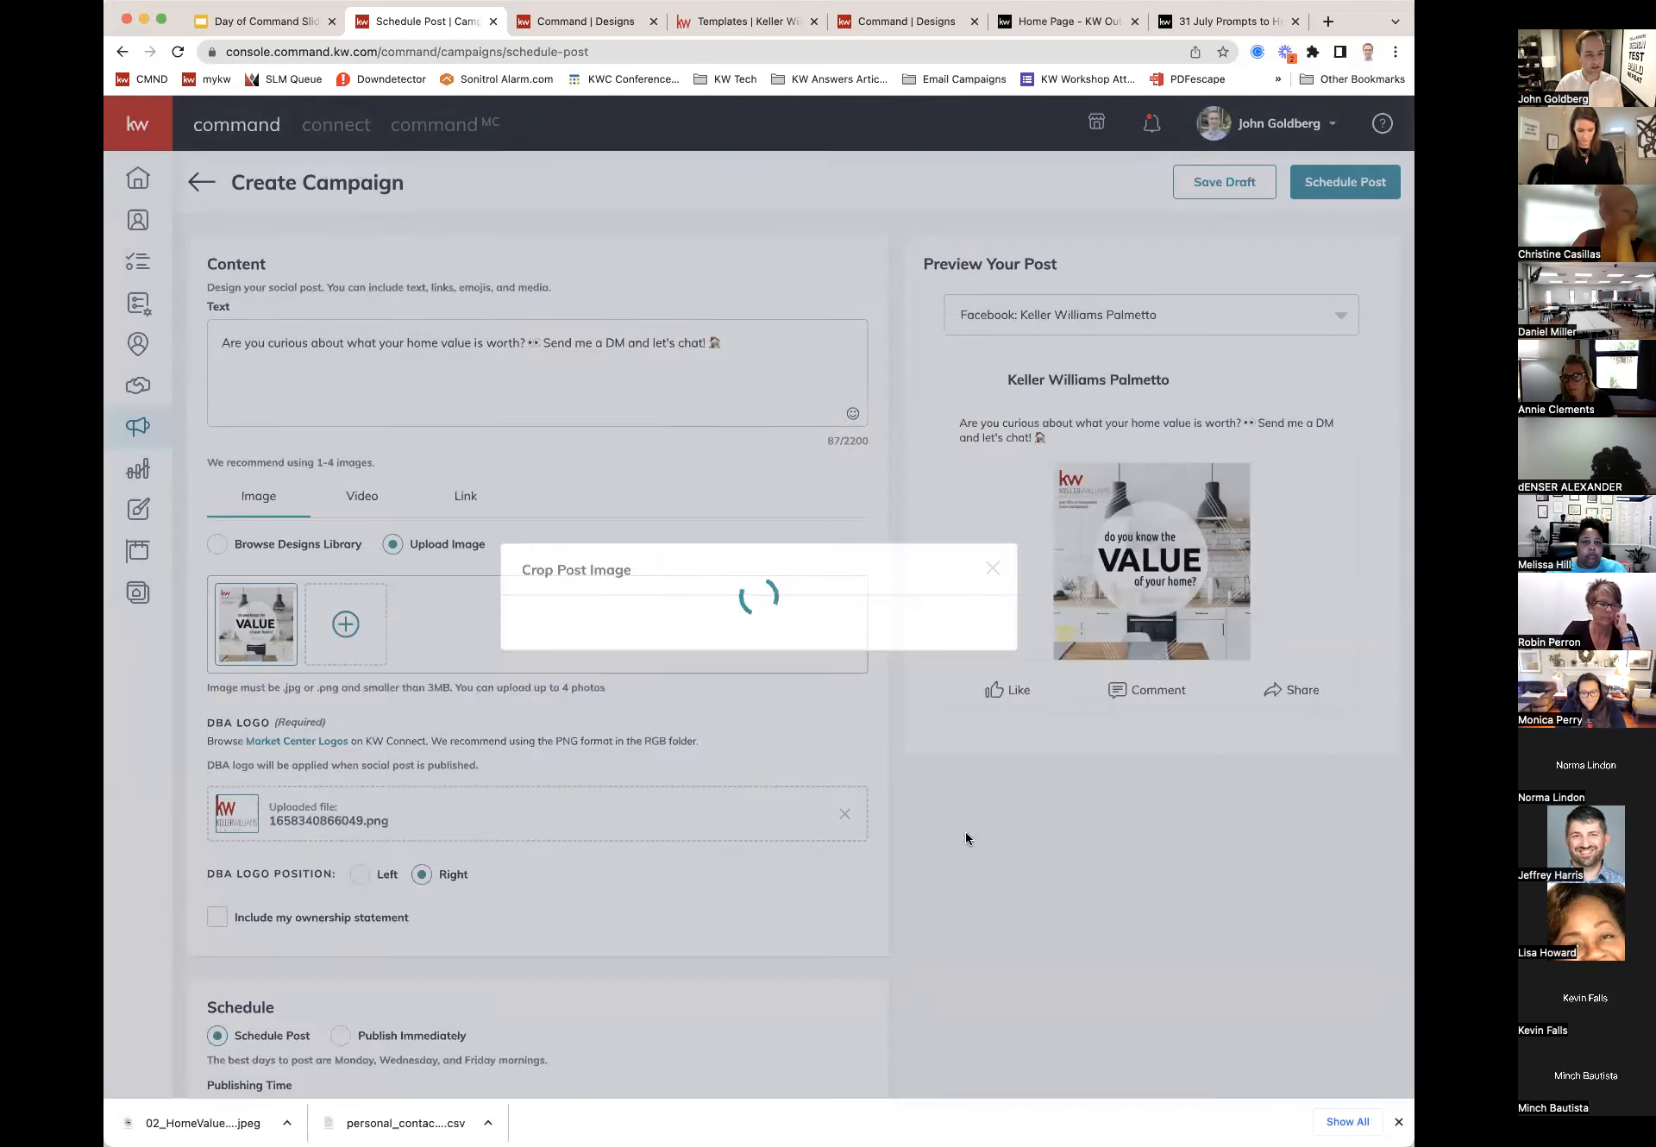
{"action": "scroll", "coordinate": [965, 831], "scroll_direction": "down", "scroll_amount": 3}
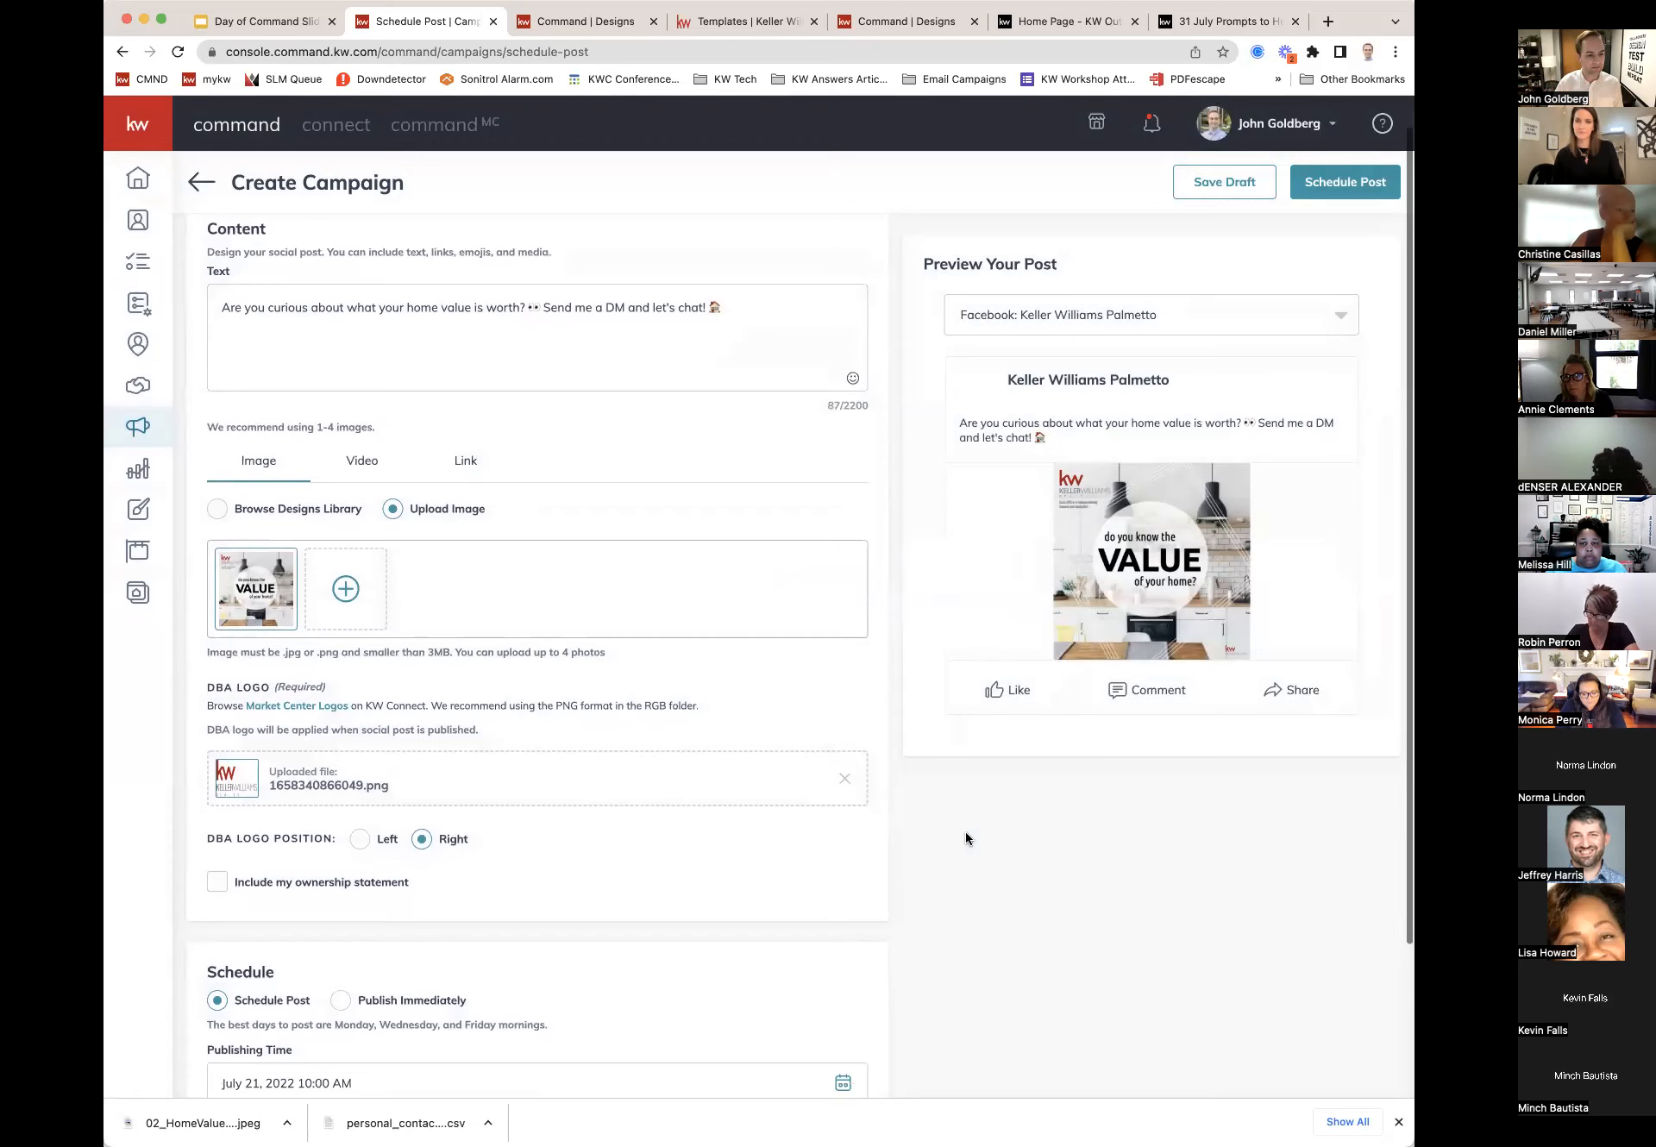
{"action": "scroll", "coordinate": [965, 831], "scroll_direction": "down", "scroll_amount": 3}
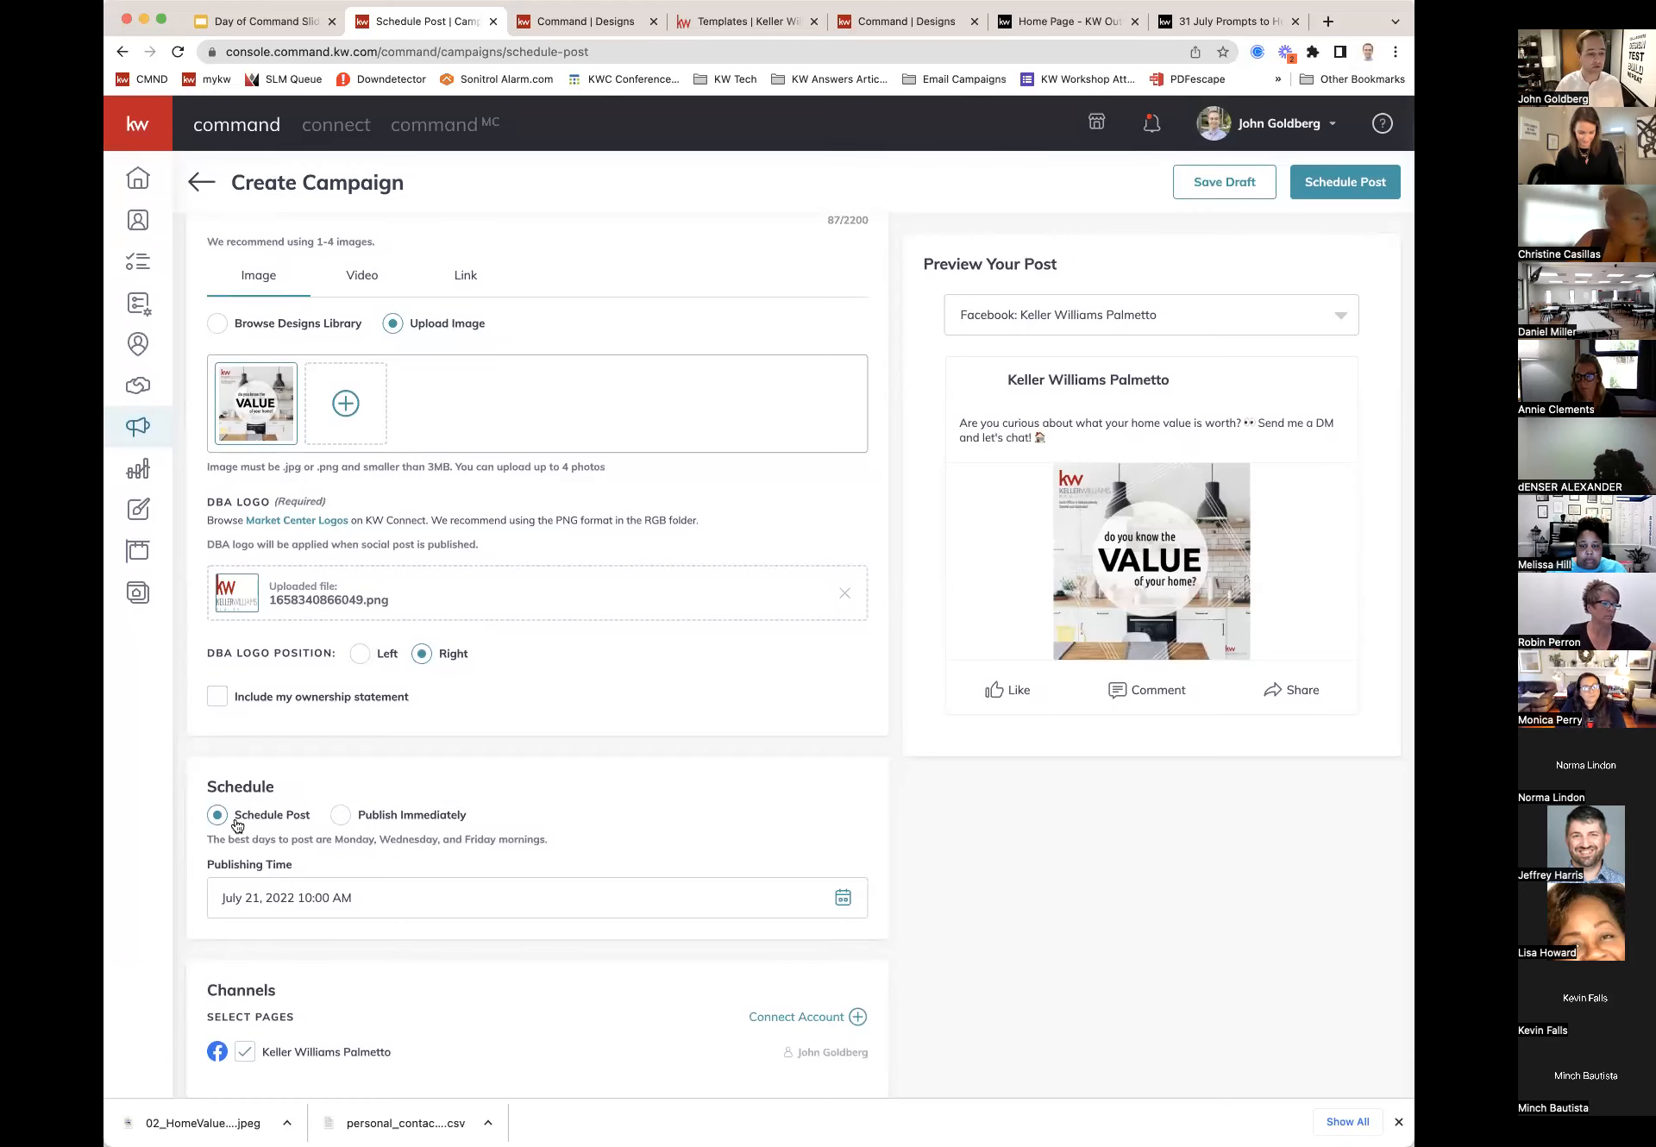
Step: Check the July 21, 2022 10:00 AM schedule, switch to Publish Immediately, then leave the campaign page
{"action": "left_click", "coordinate": [343, 815]}
{"action": "left_click", "coordinate": [280, 909]}
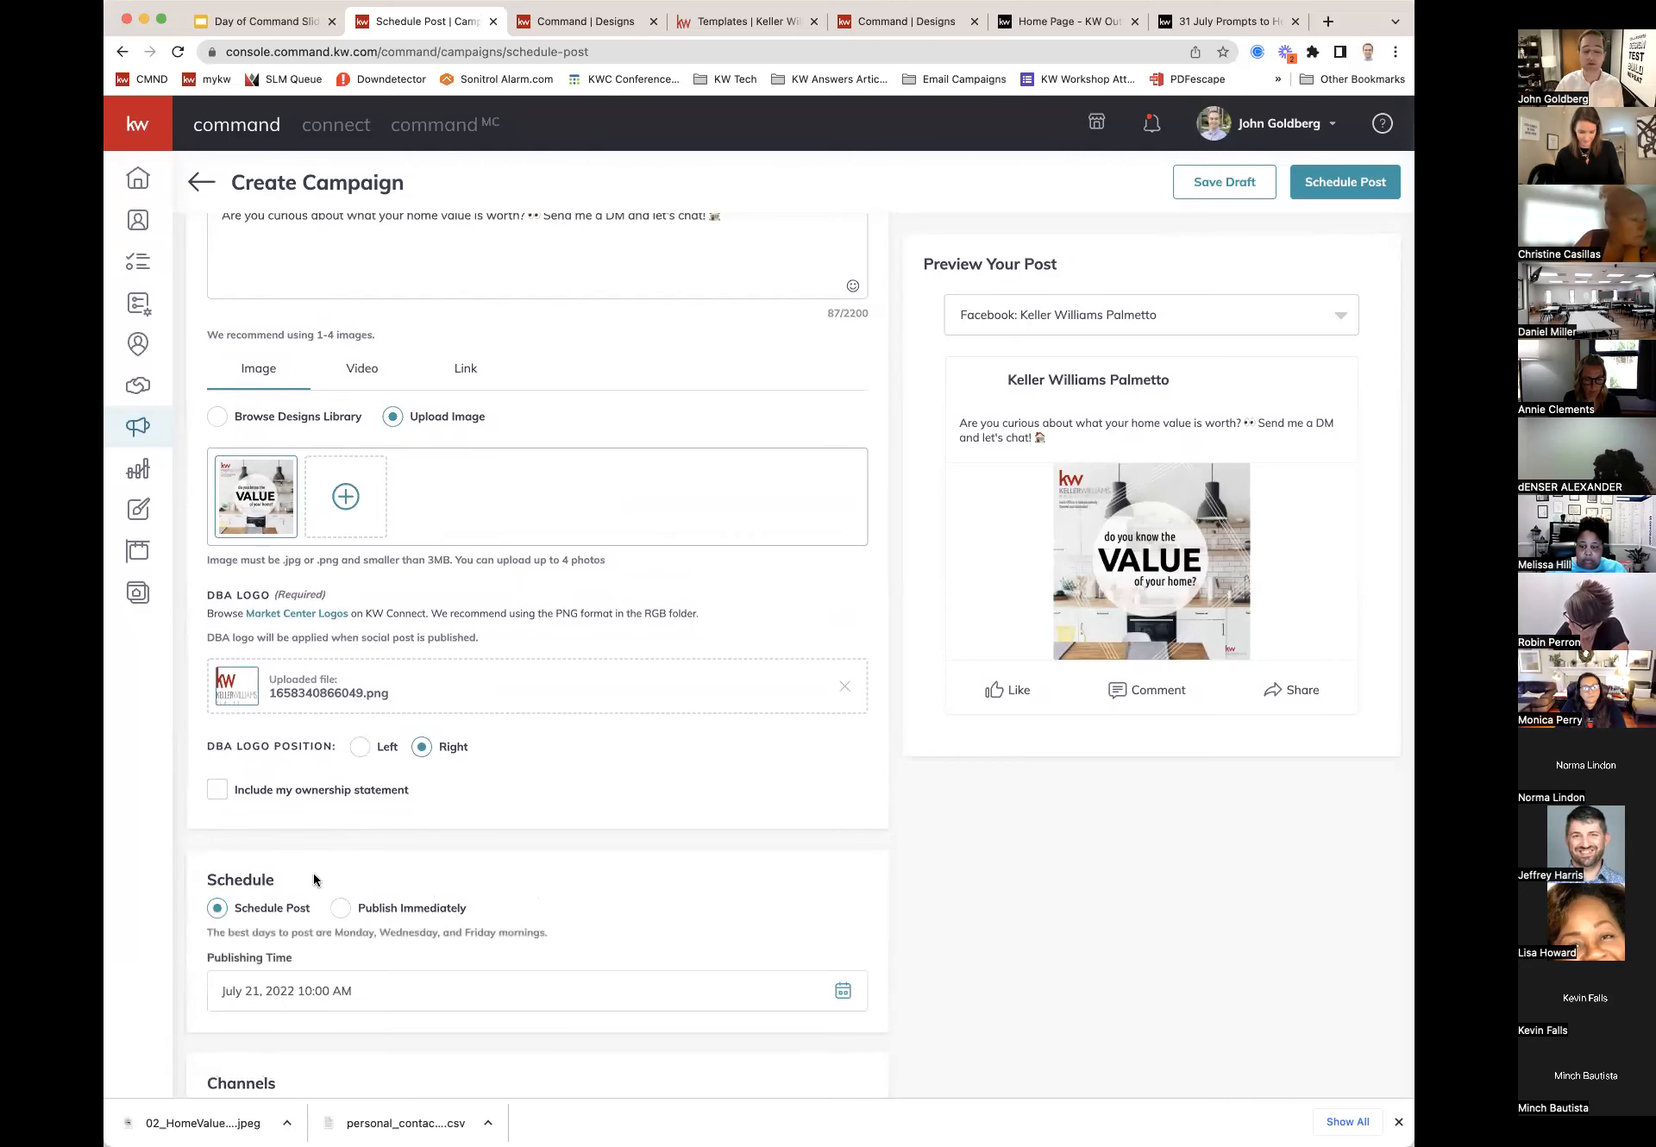
{"action": "scroll", "coordinate": [313, 873], "scroll_direction": "down", "scroll_amount": 2}
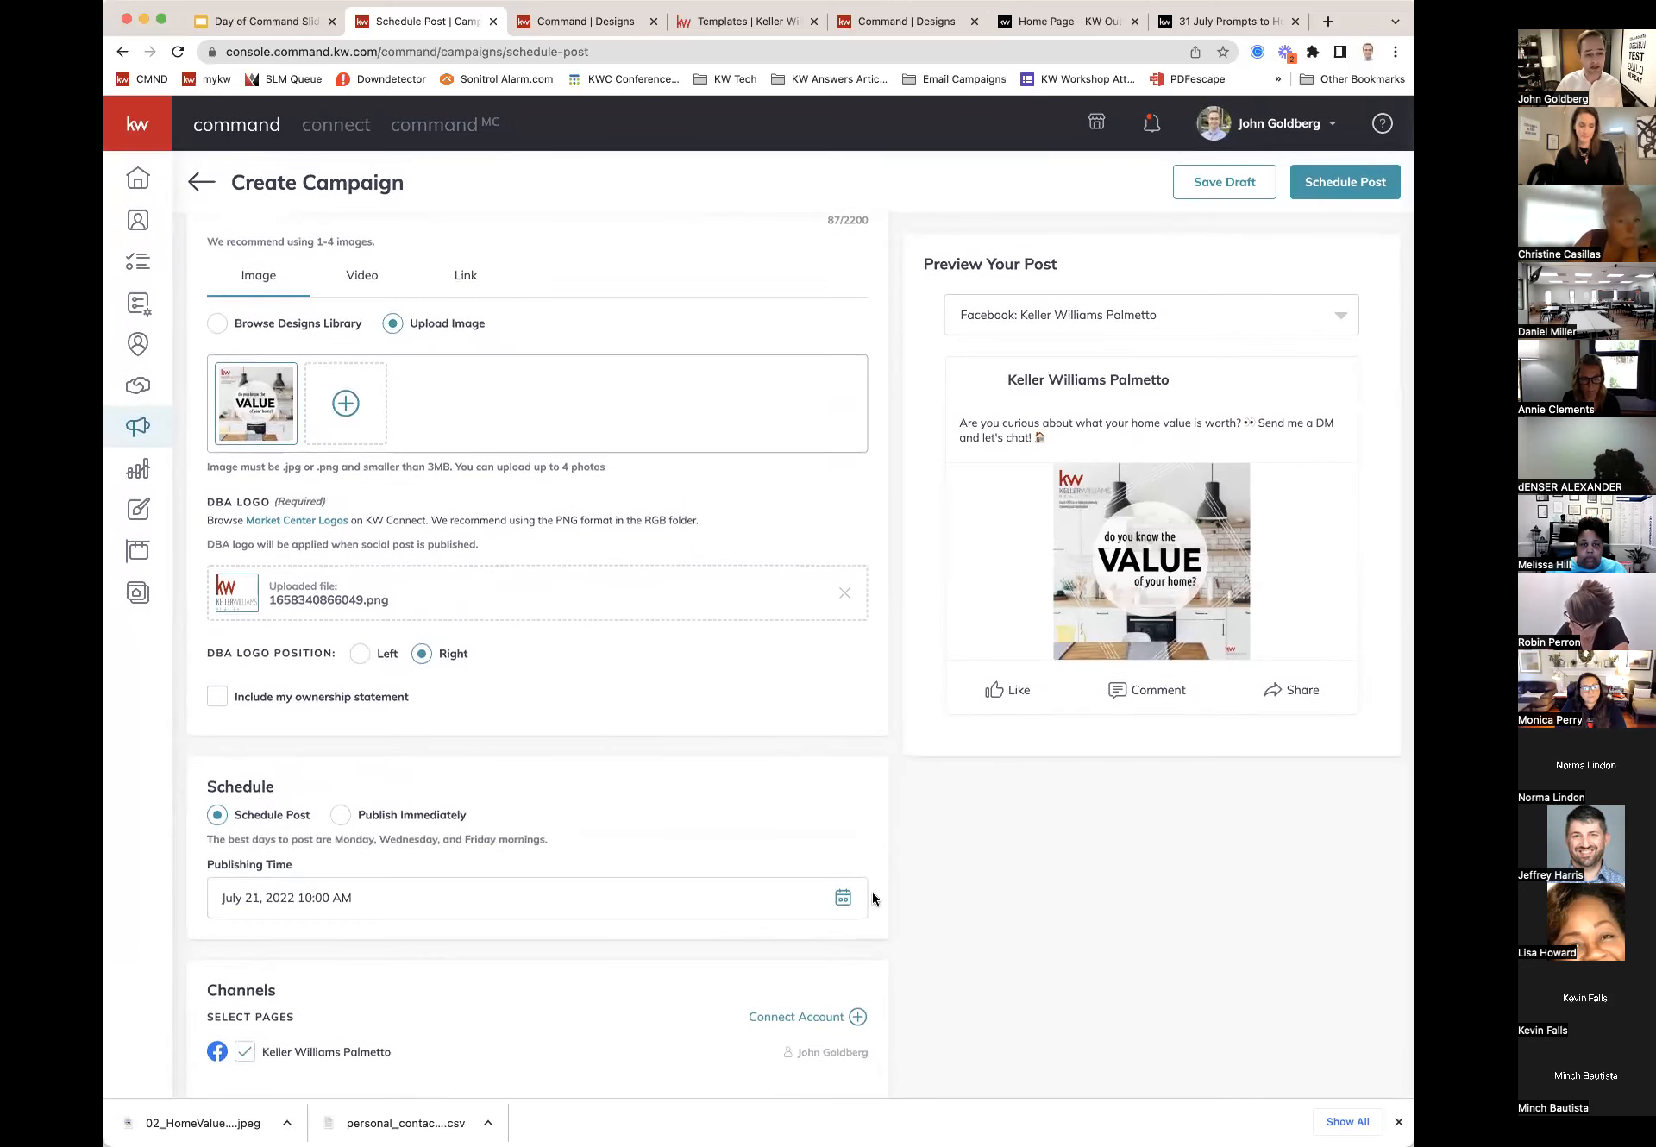
{"action": "left_click", "coordinate": [843, 897]}
{"action": "scroll", "coordinate": [702, 861], "scroll_direction": "down", "scroll_amount": 3}
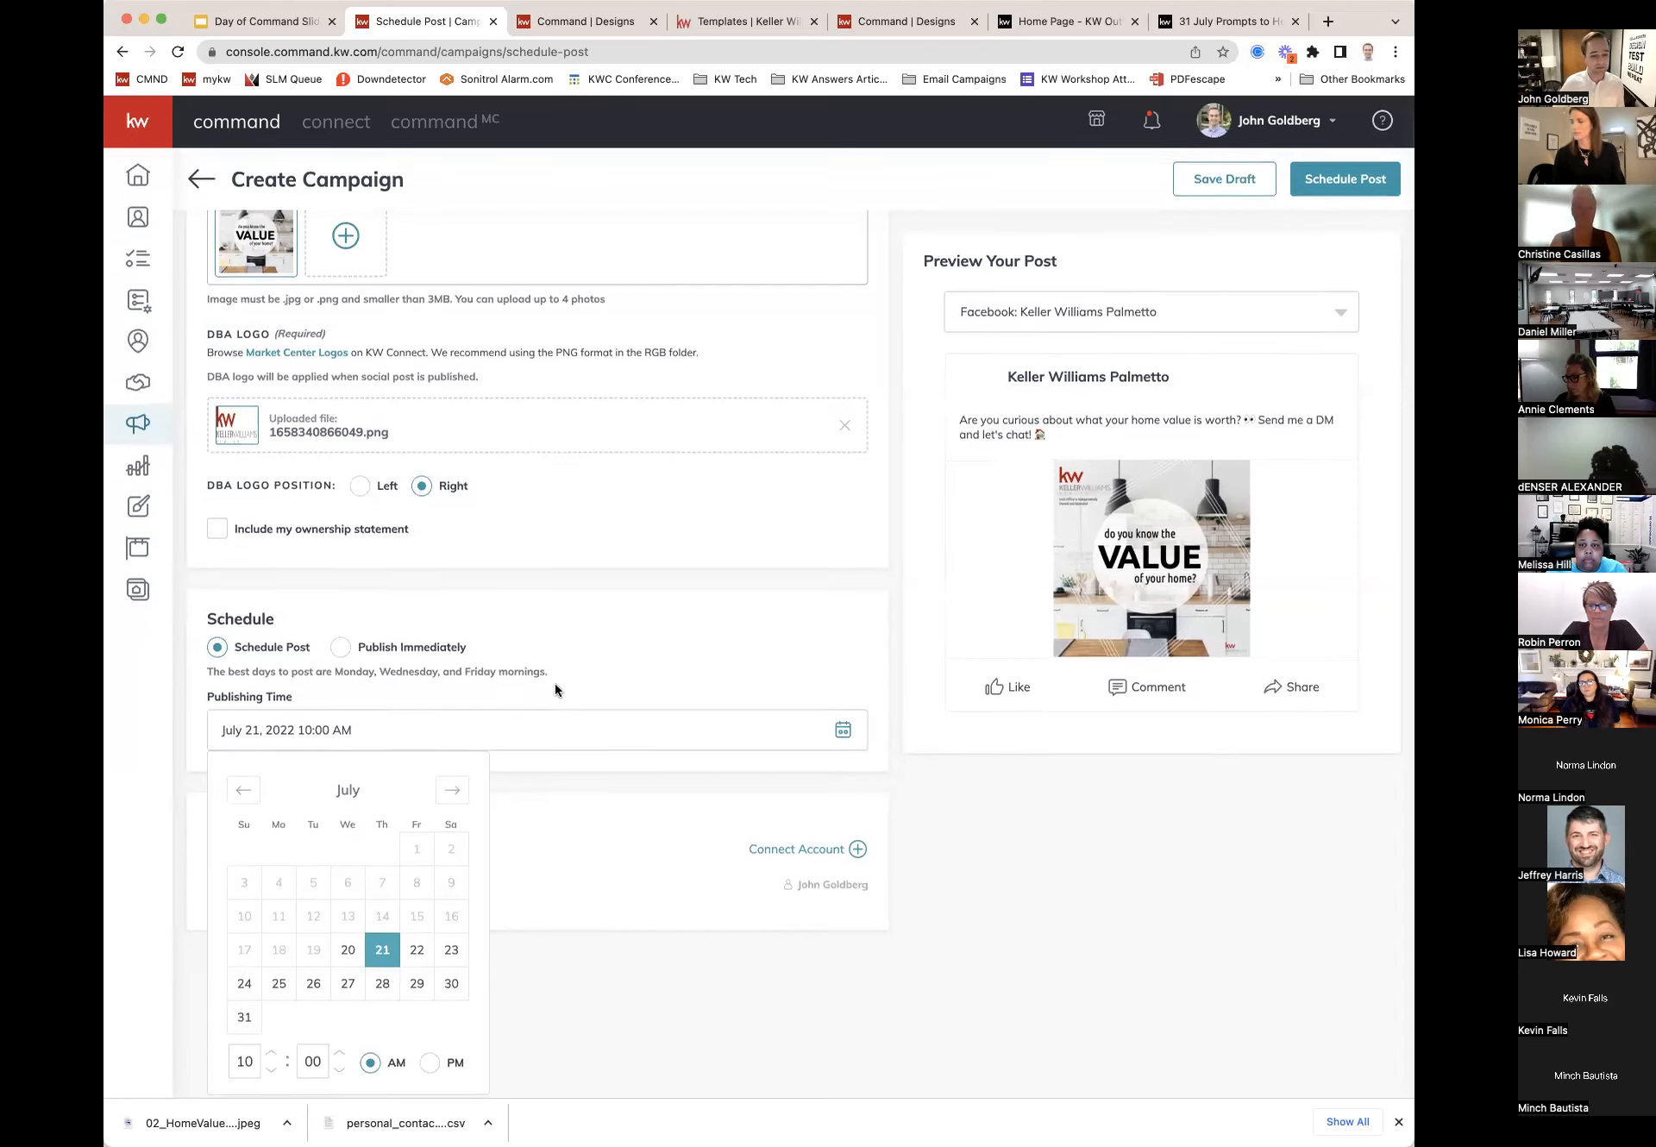
{"action": "left_click", "coordinate": [1035, 849]}
{"action": "scroll", "coordinate": [1035, 852], "scroll_direction": "up", "scroll_amount": 1}
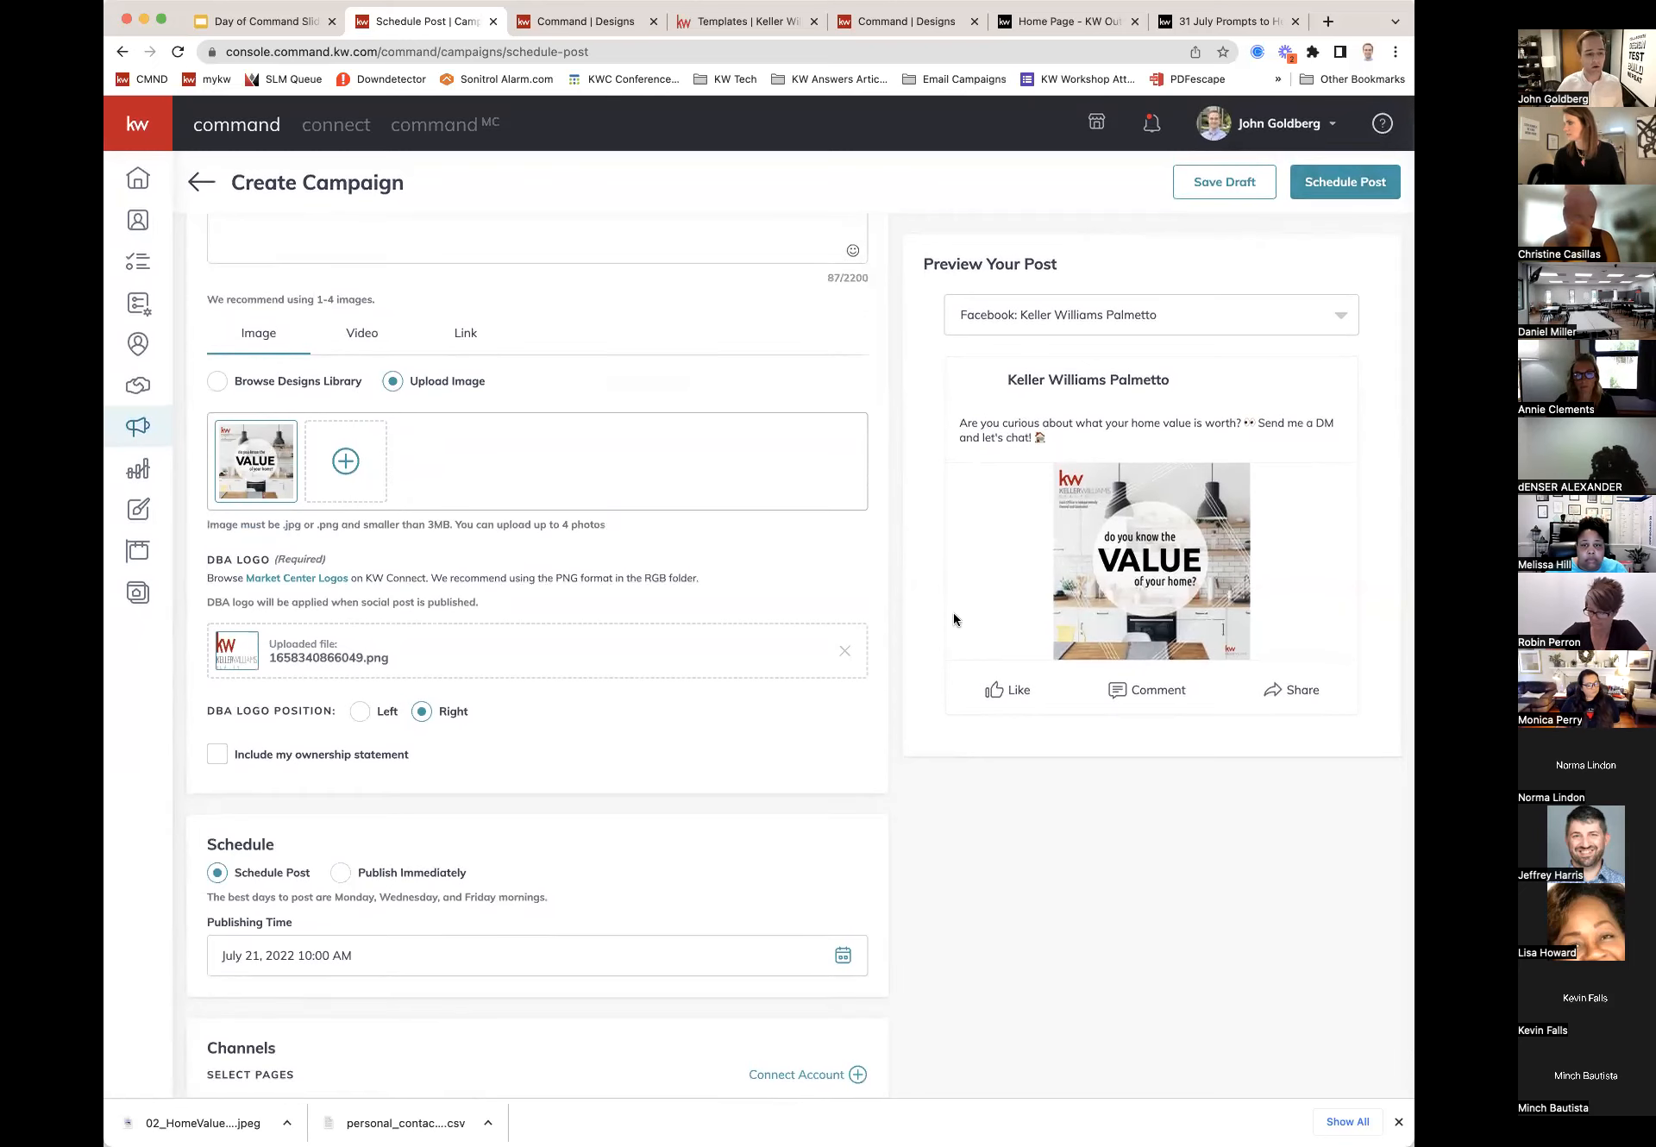
{"action": "scroll", "coordinate": [758, 666], "scroll_direction": "down", "scroll_amount": 1}
{"action": "left_click", "coordinate": [379, 816]}
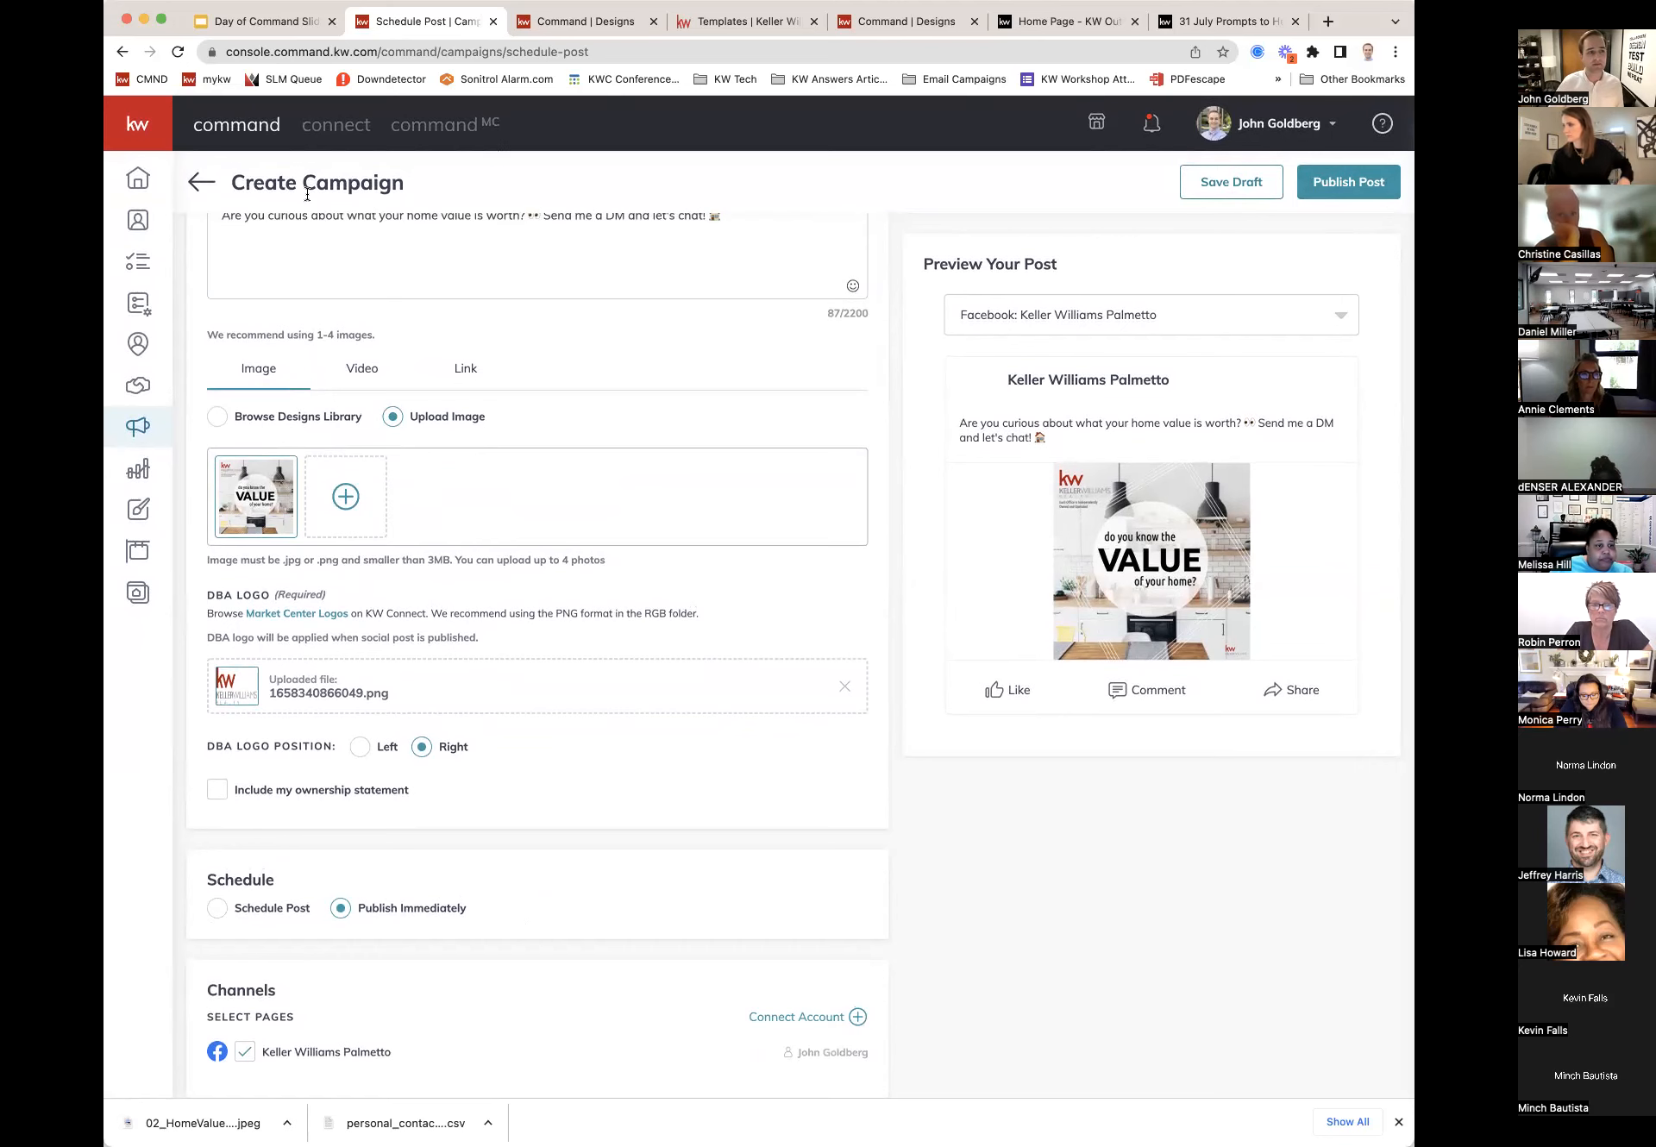
{"action": "left_click", "coordinate": [201, 182]}
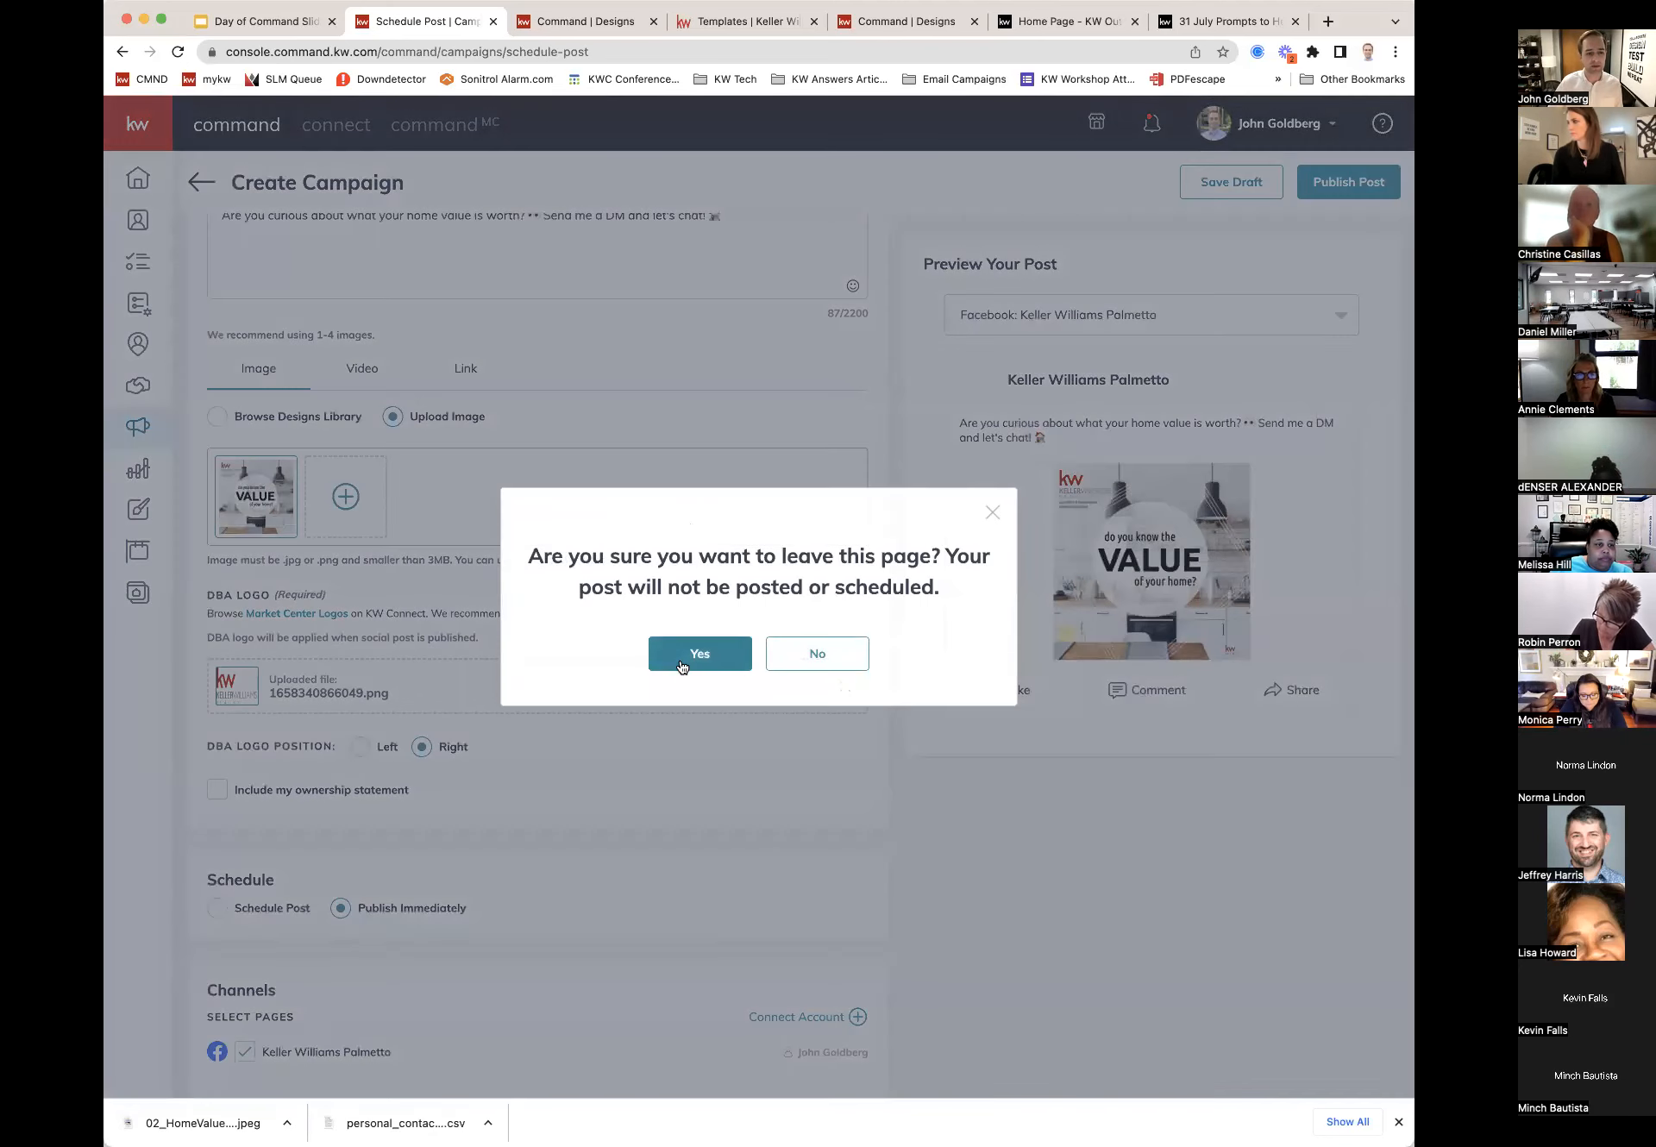
Step: Discard the unsaved post, recheck draft and live posts, then go to the Designs library
{"action": "left_click", "coordinate": [680, 660]}
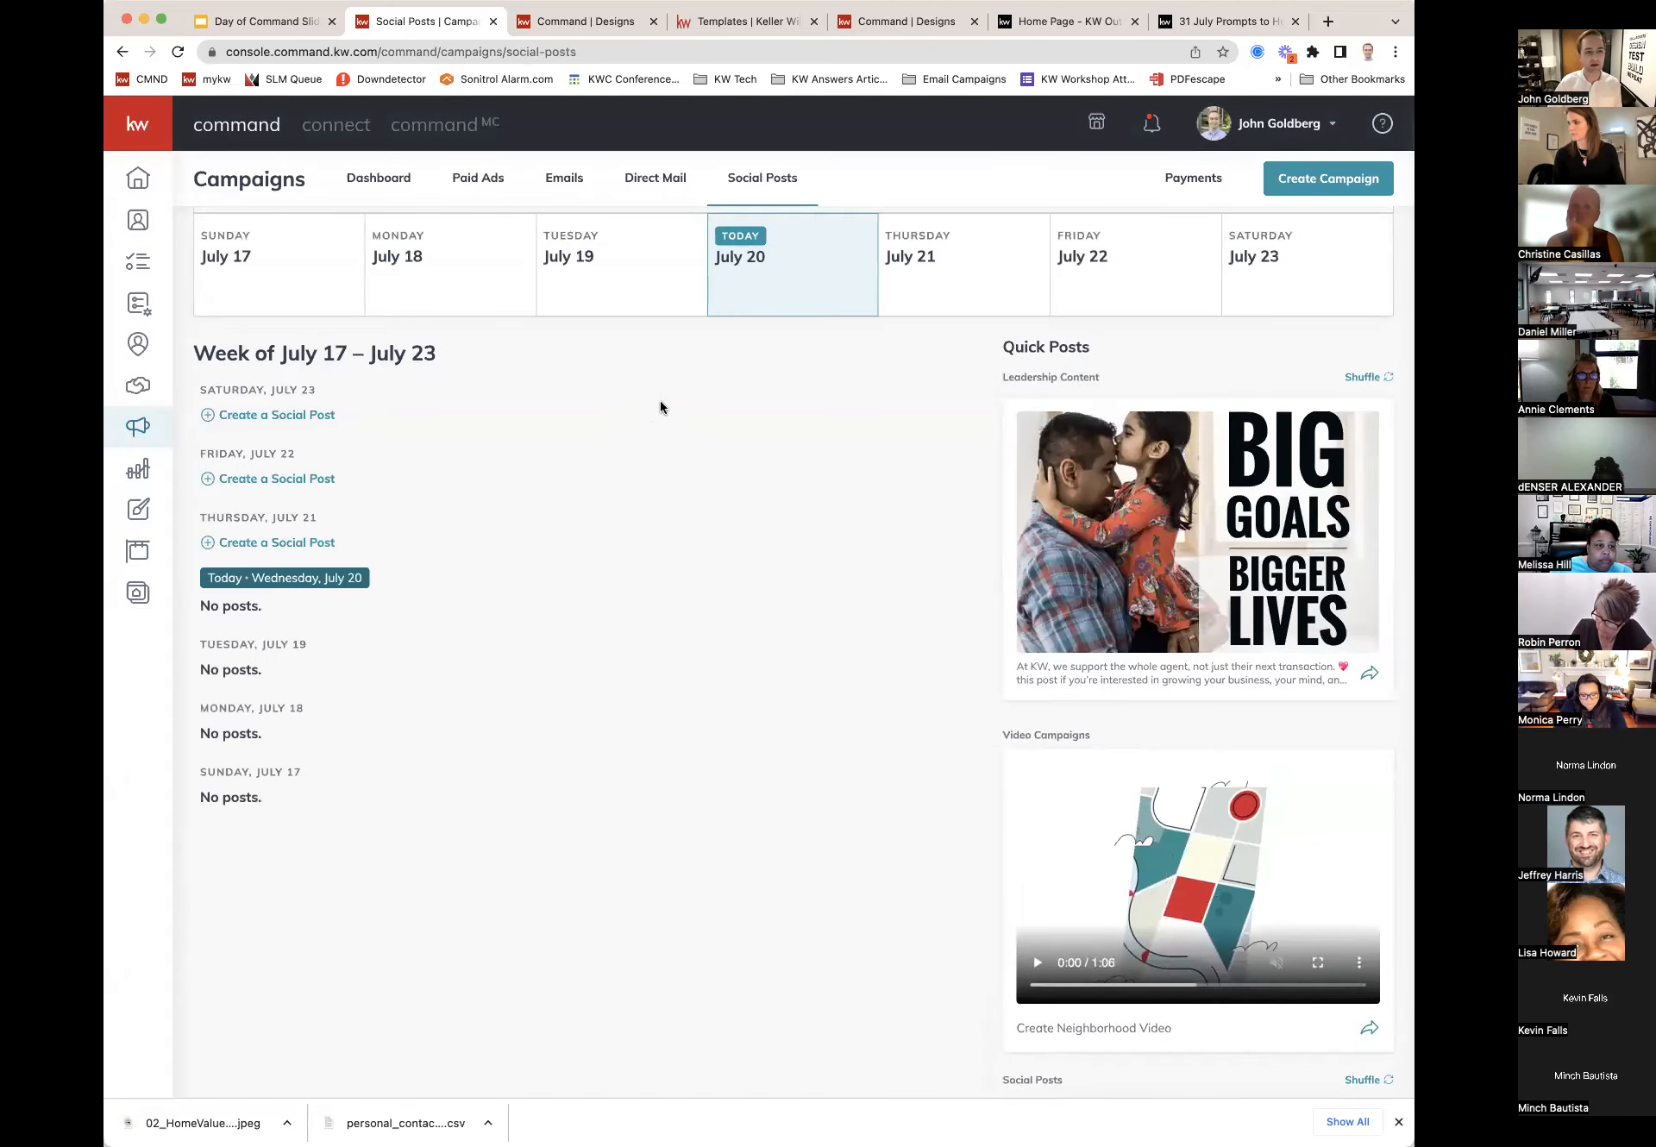
{"action": "scroll", "coordinate": [661, 407], "scroll_direction": "up", "scroll_amount": 3}
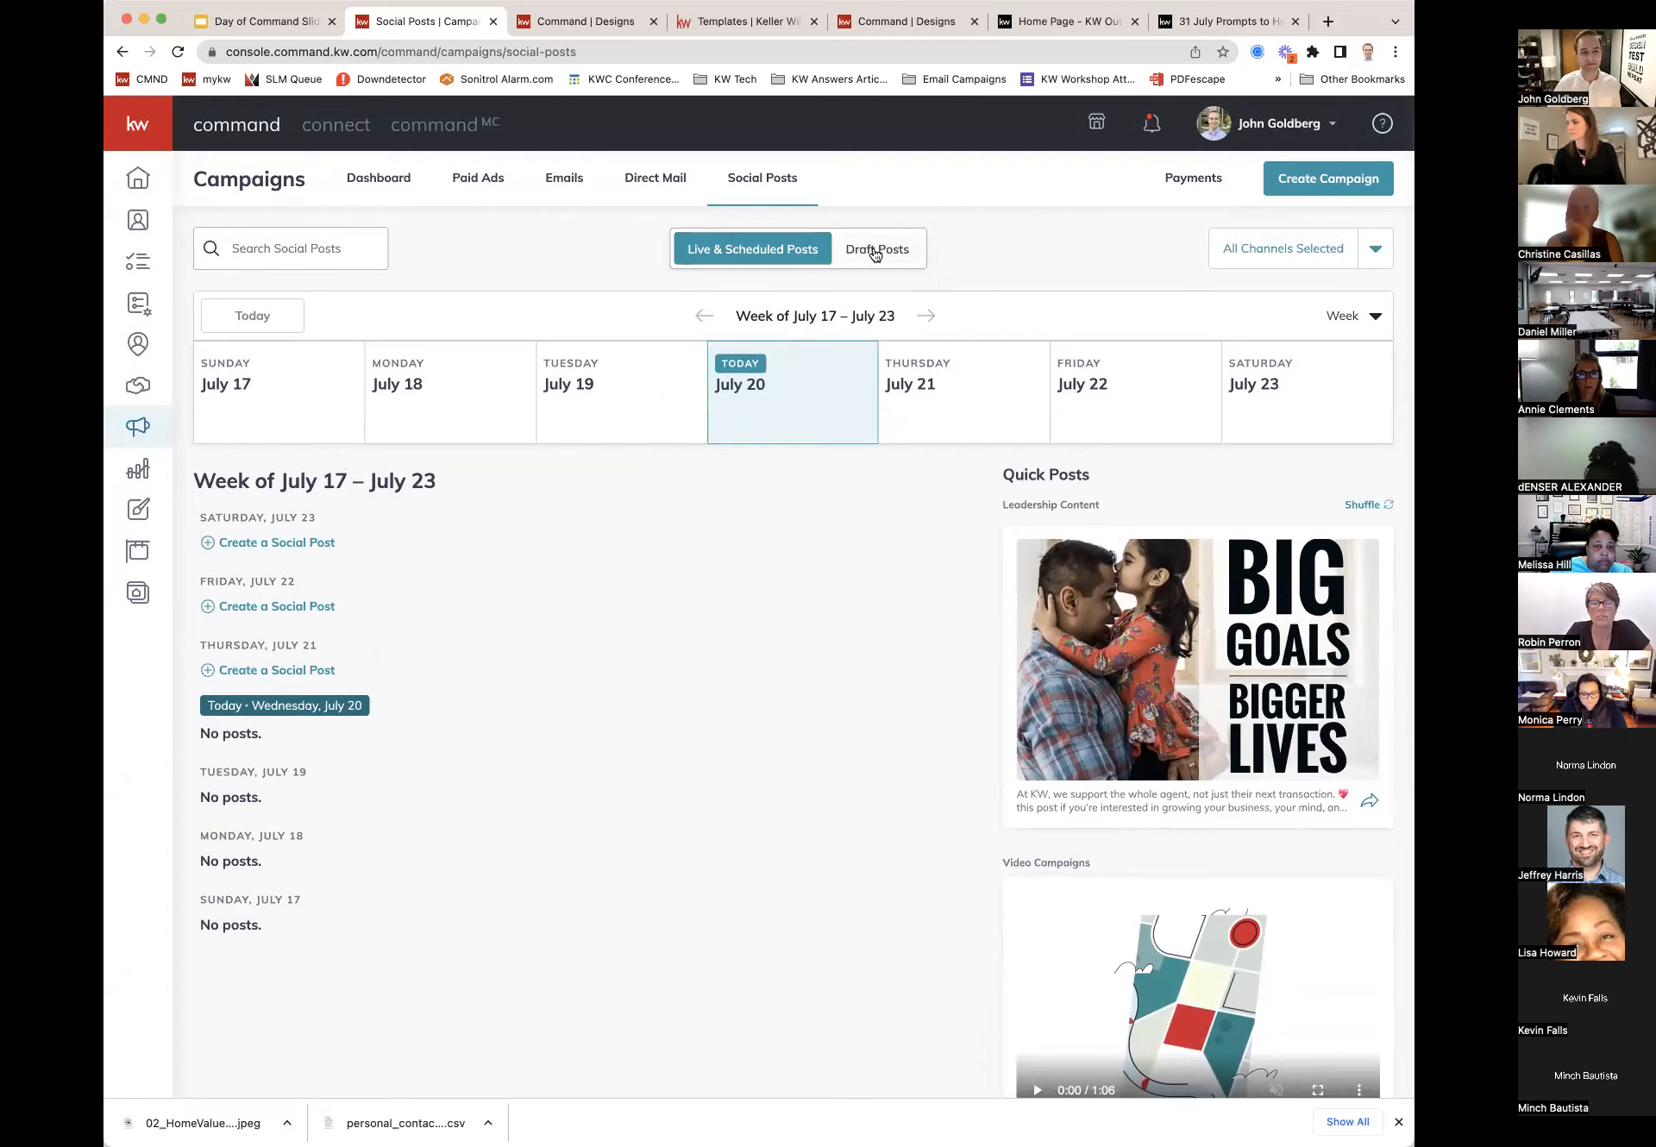
{"action": "left_click", "coordinate": [874, 251]}
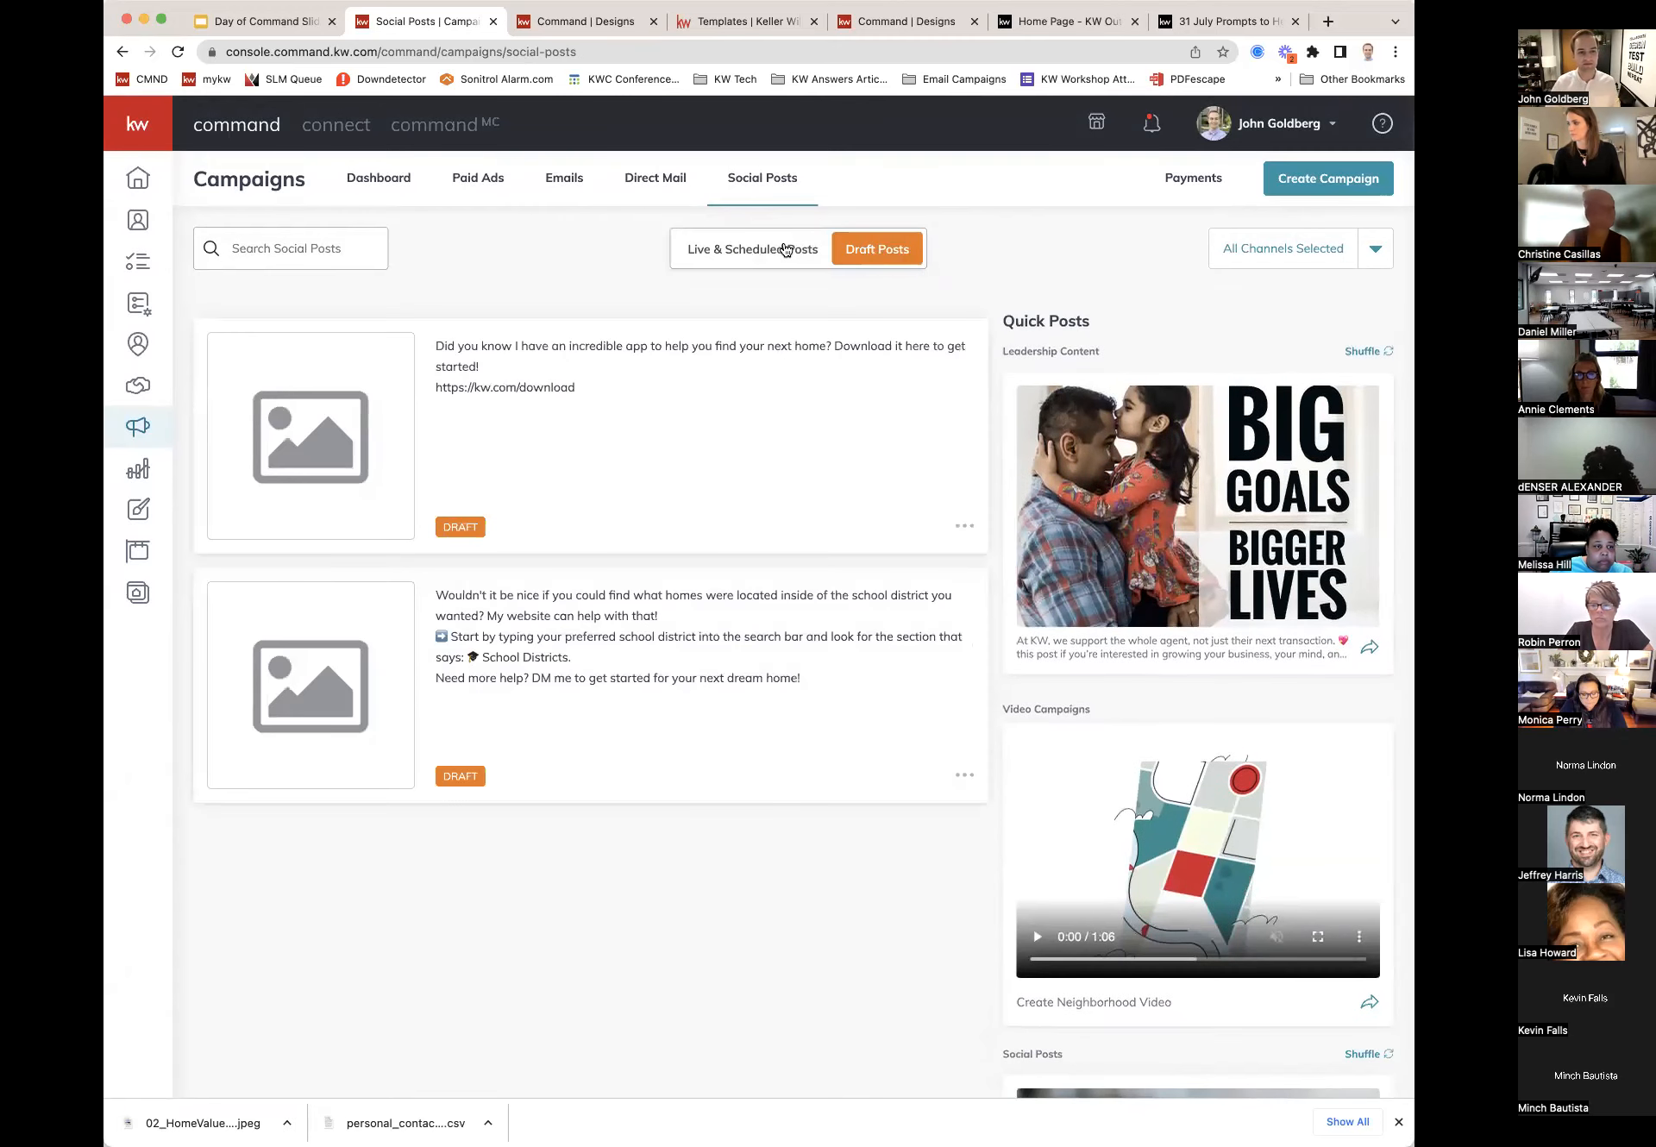
{"action": "left_click", "coordinate": [786, 252]}
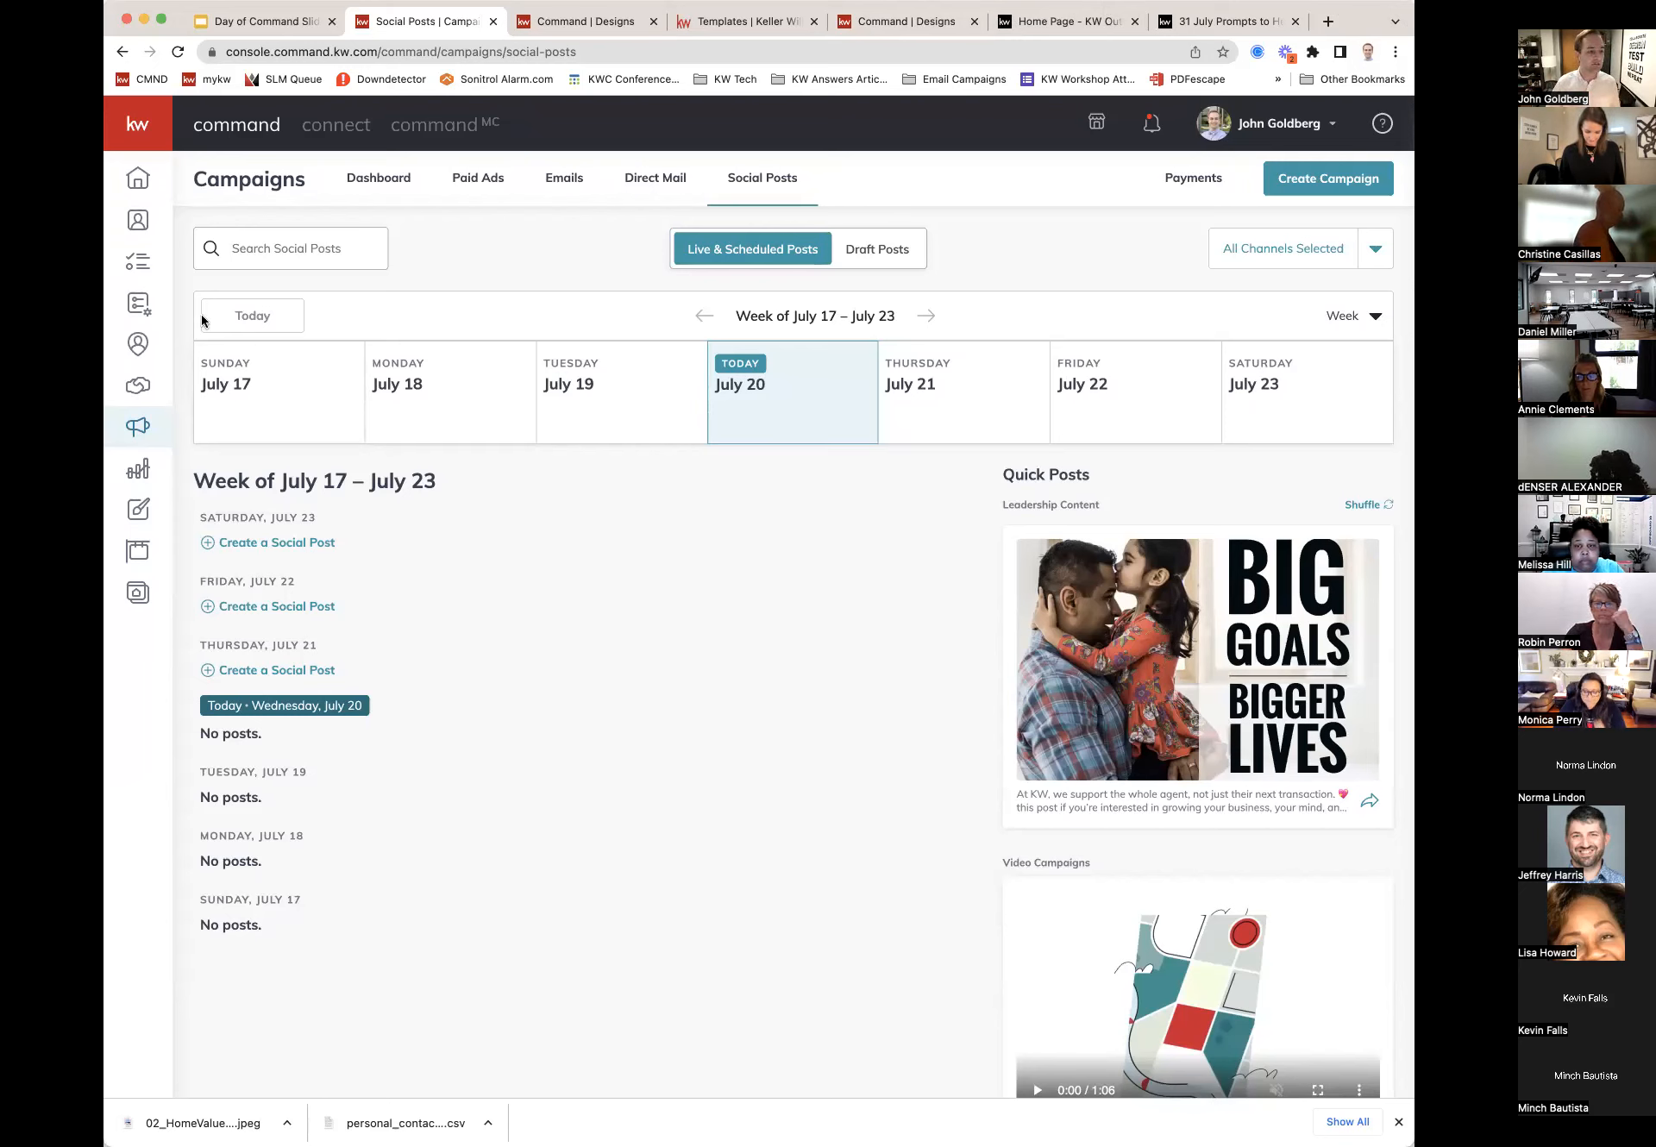
{"action": "left_click", "coordinate": [142, 510]}
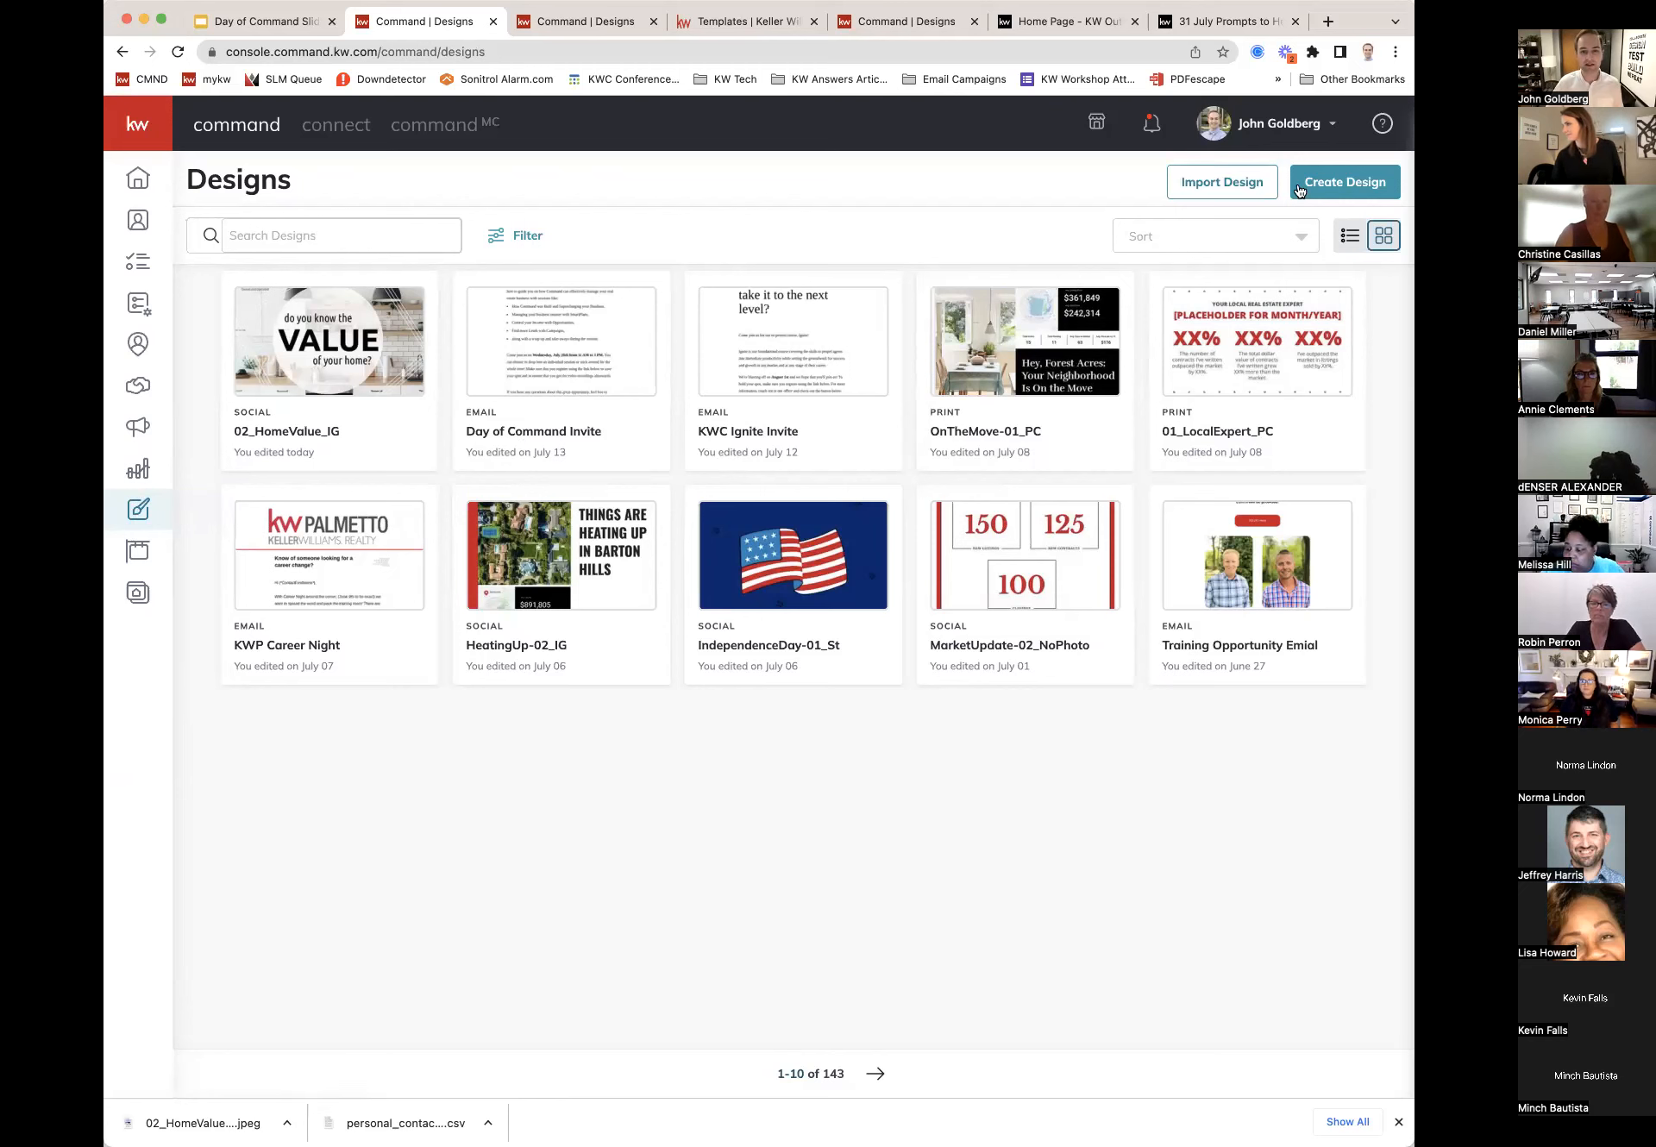
{"action": "left_click", "coordinate": [1325, 187]}
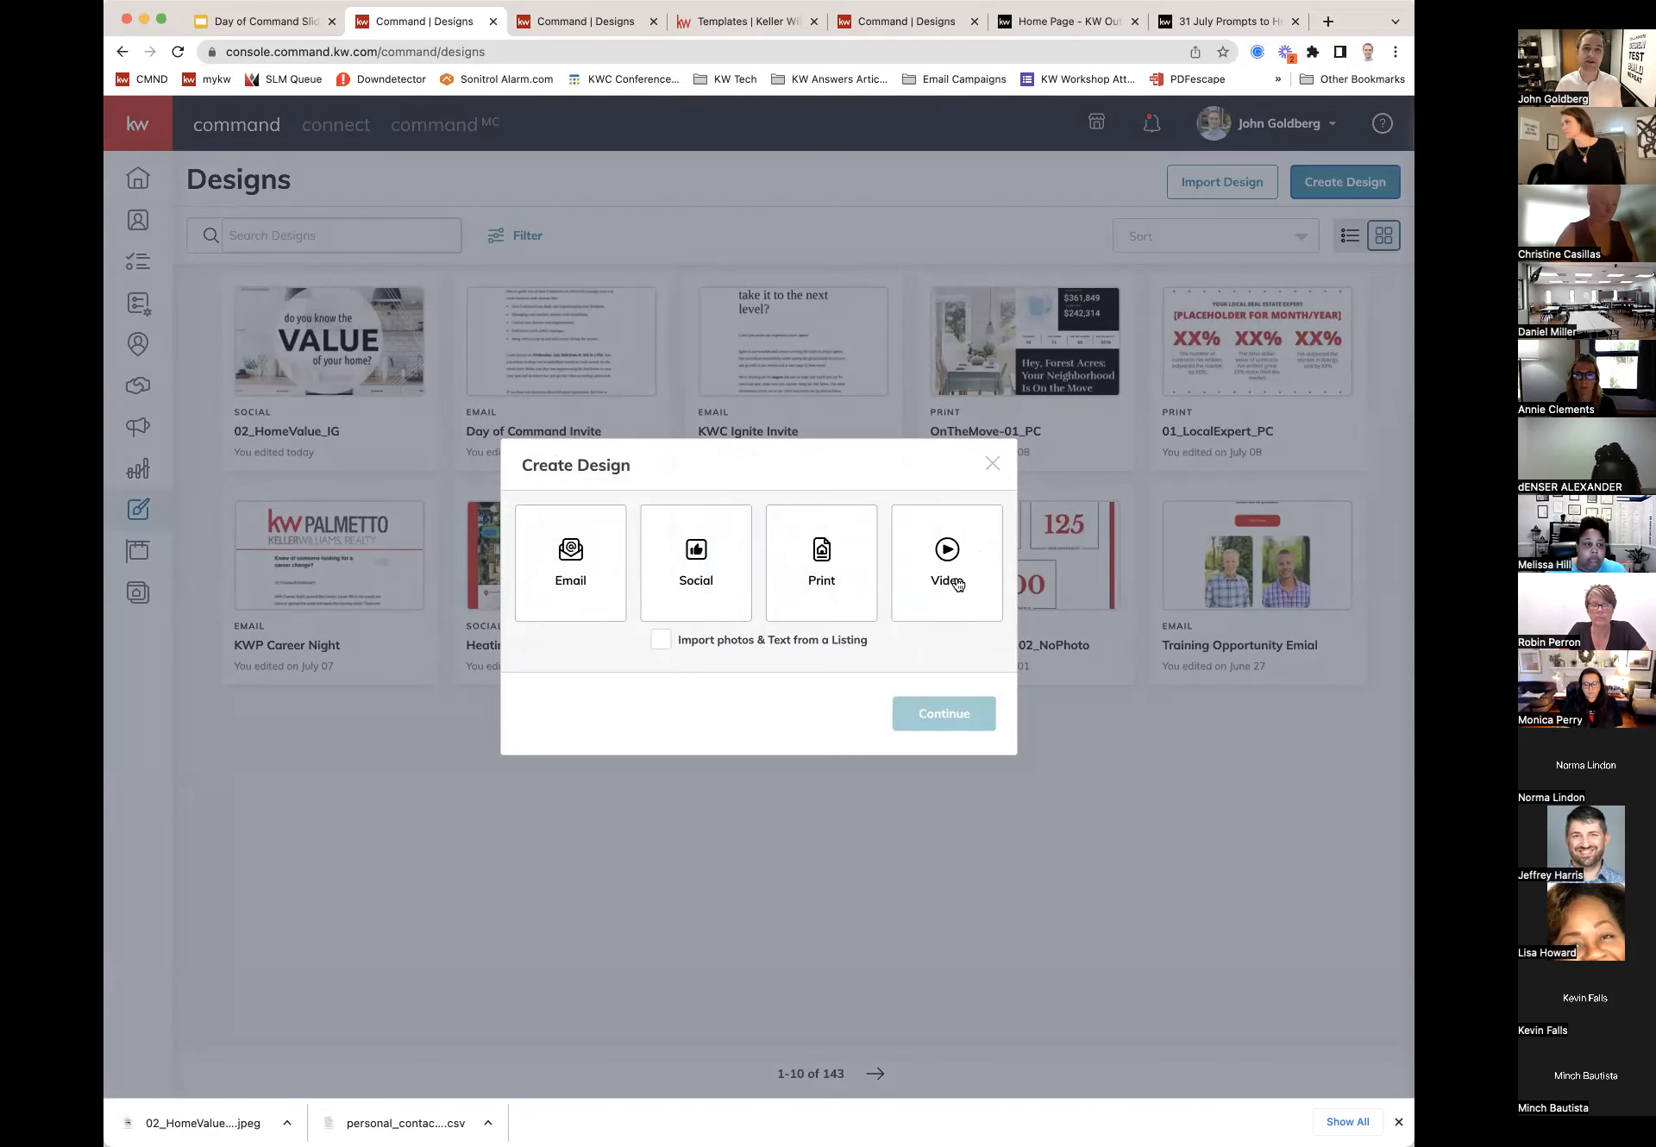
{"action": "left_click", "coordinate": [993, 464]}
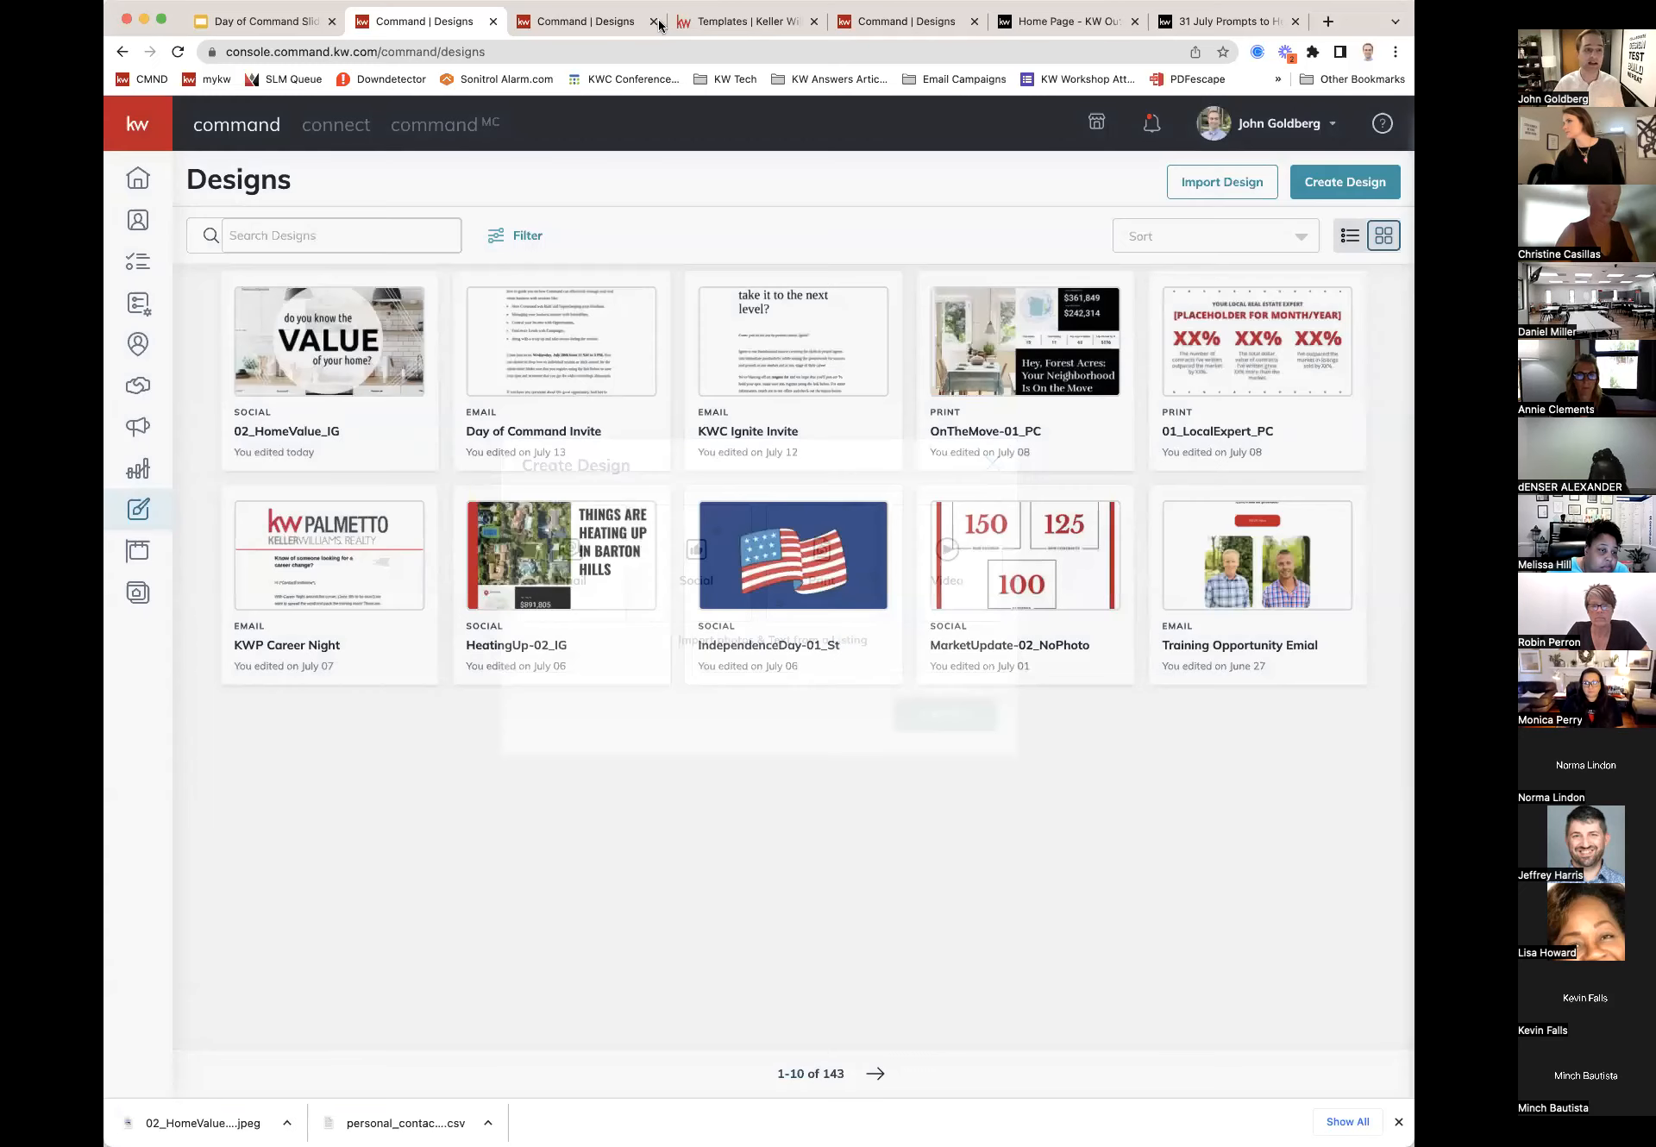
Step: On the third Command | Designs tab, scroll through every KW Templates email template and back to the top
{"action": "left_click", "coordinate": [616, 24]}
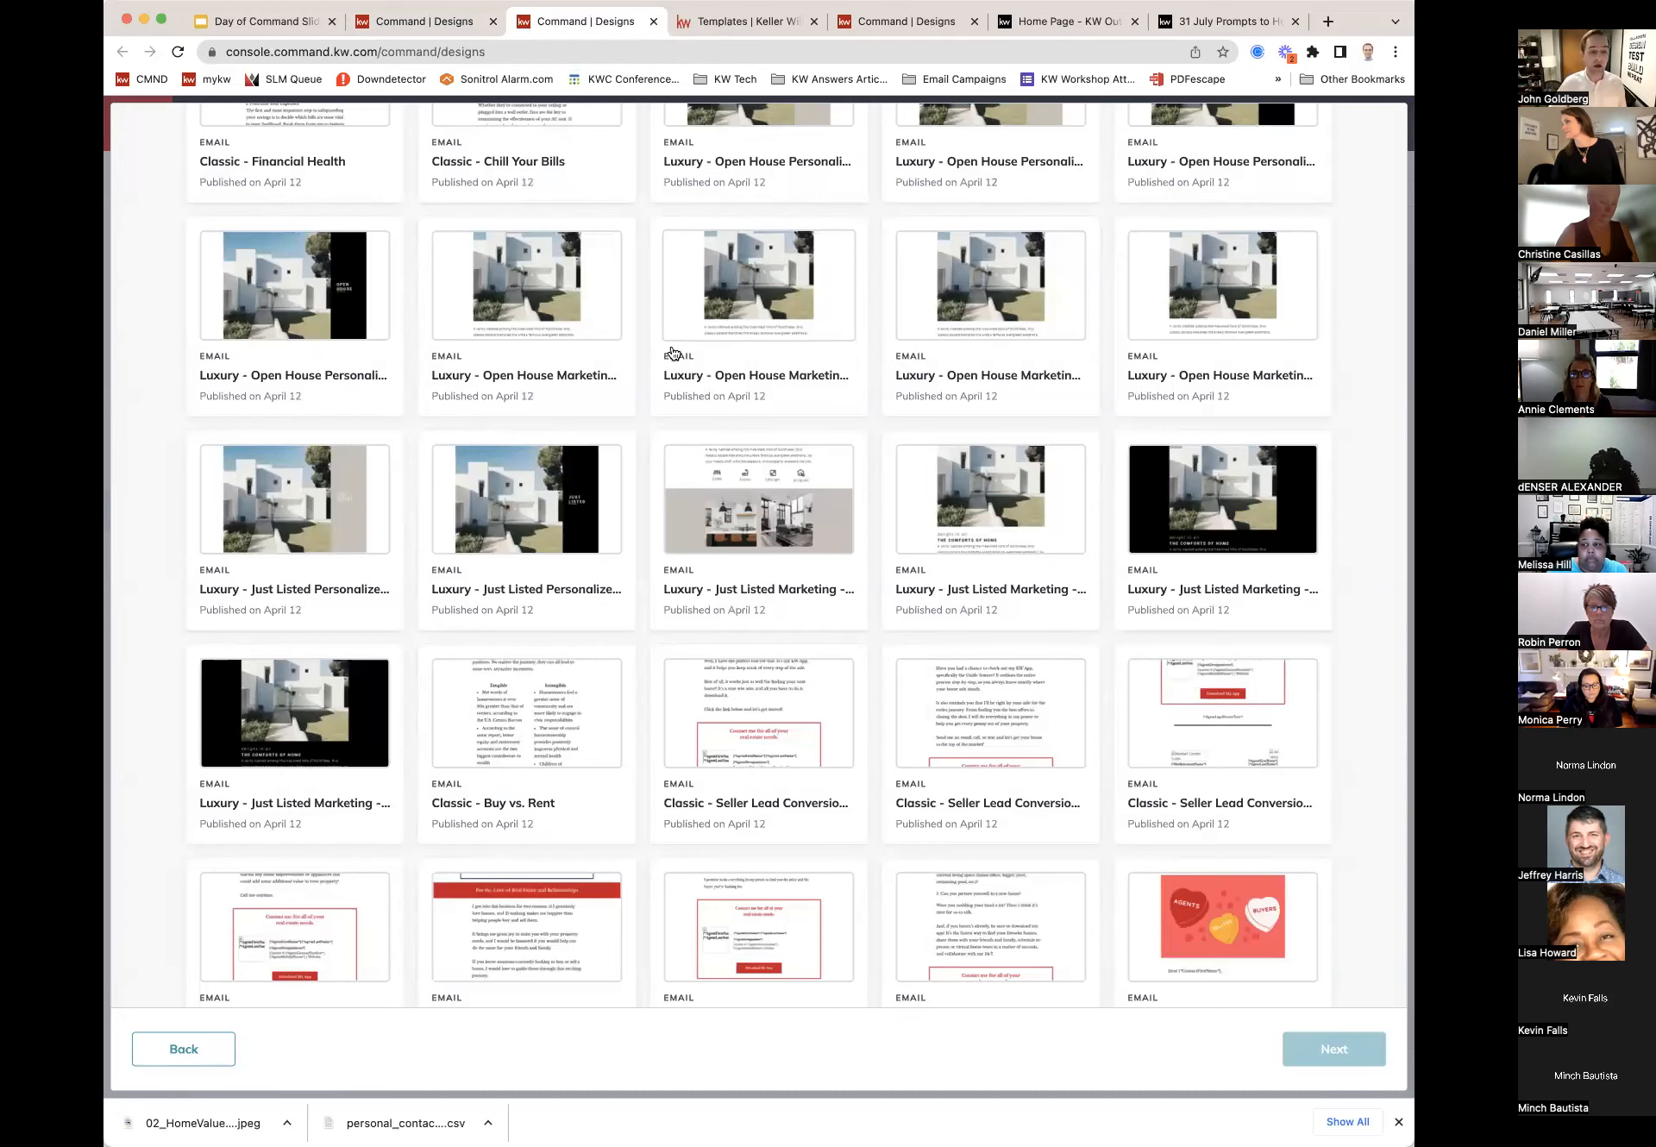
{"action": "scroll", "coordinate": [681, 361], "scroll_direction": "up", "scroll_amount": 3}
{"action": "scroll", "coordinate": [681, 361], "scroll_direction": "up", "scroll_amount": 5}
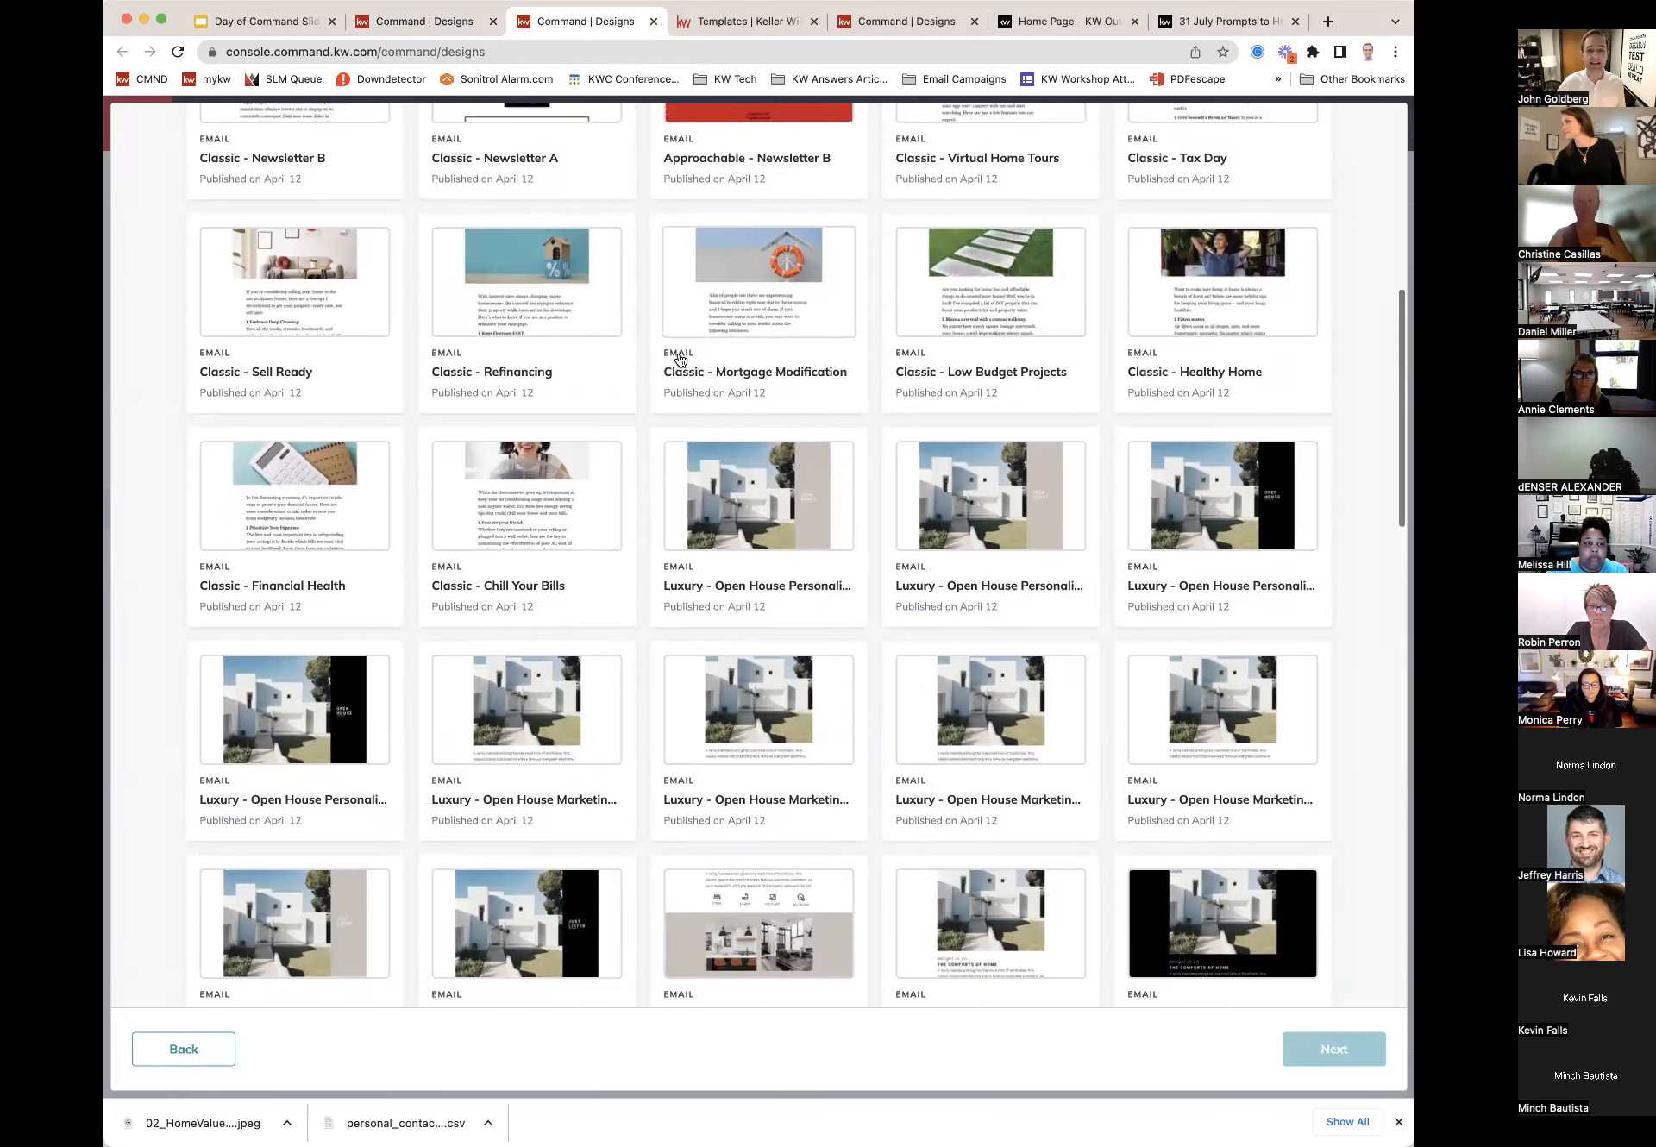
{"action": "scroll", "coordinate": [680, 360], "scroll_direction": "up", "scroll_amount": 6}
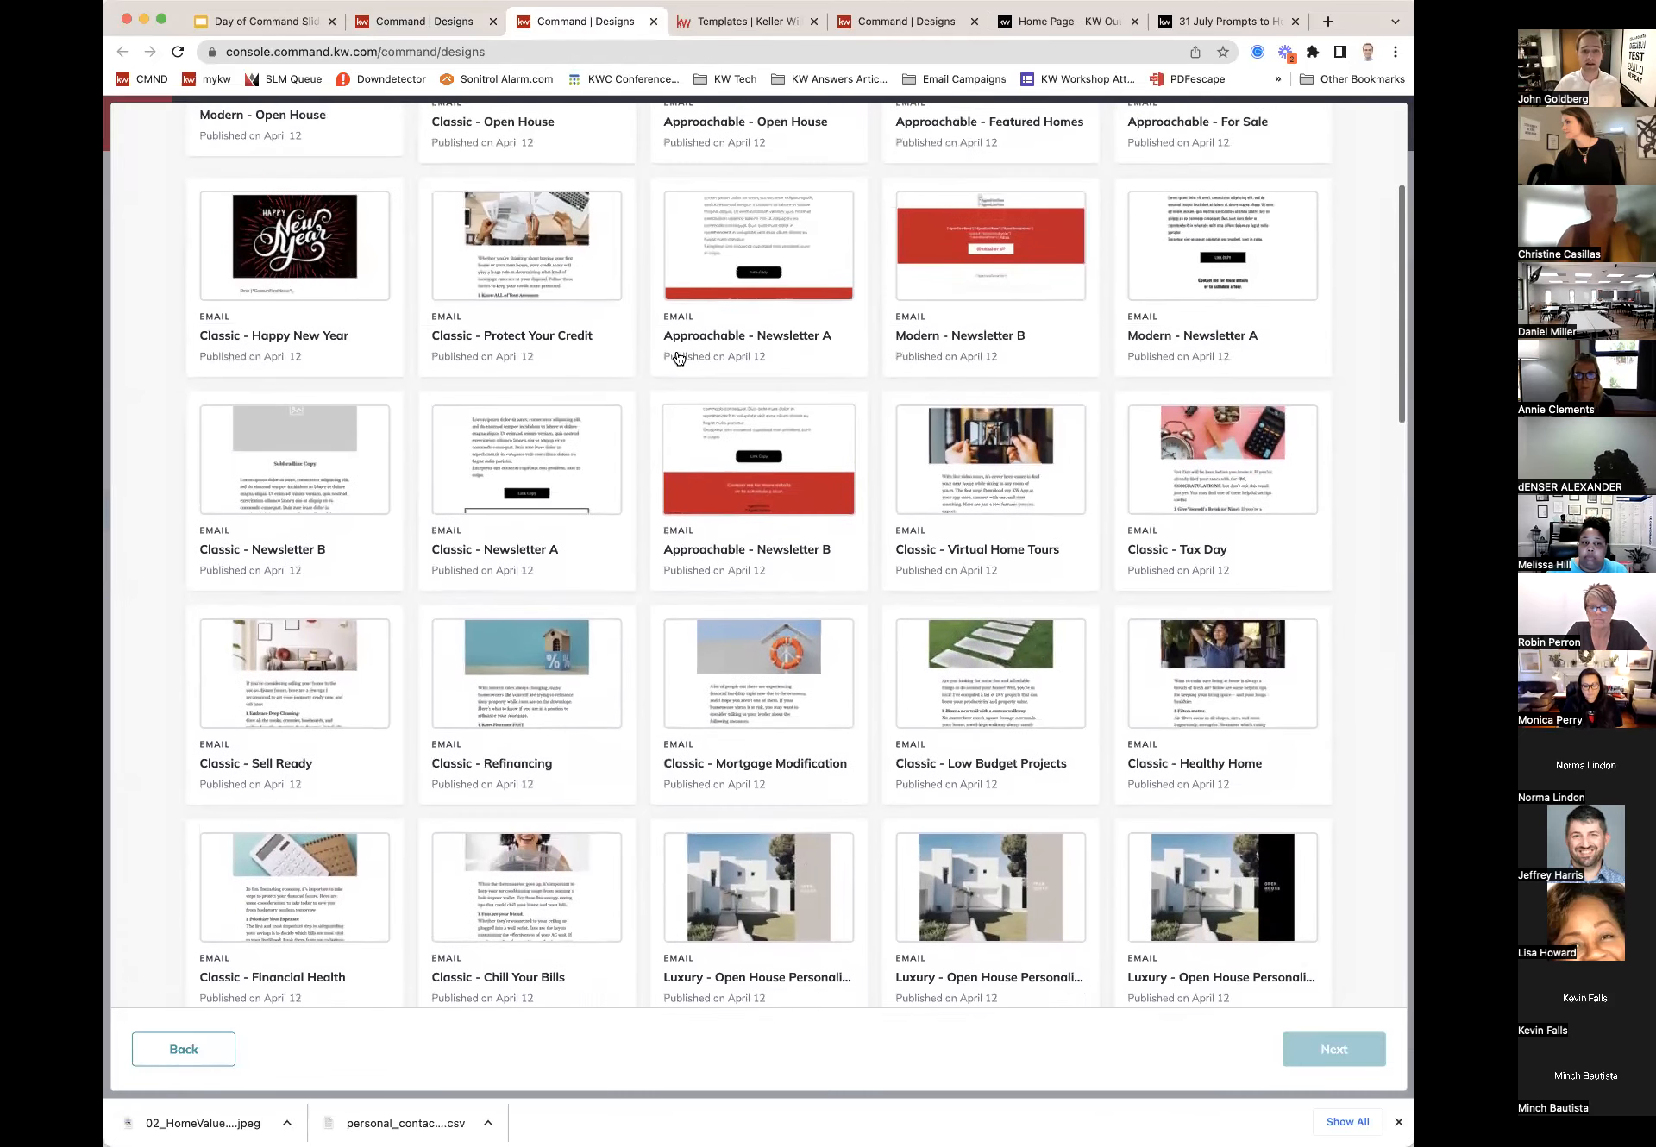
{"action": "scroll", "coordinate": [680, 359], "scroll_direction": "up", "scroll_amount": 2}
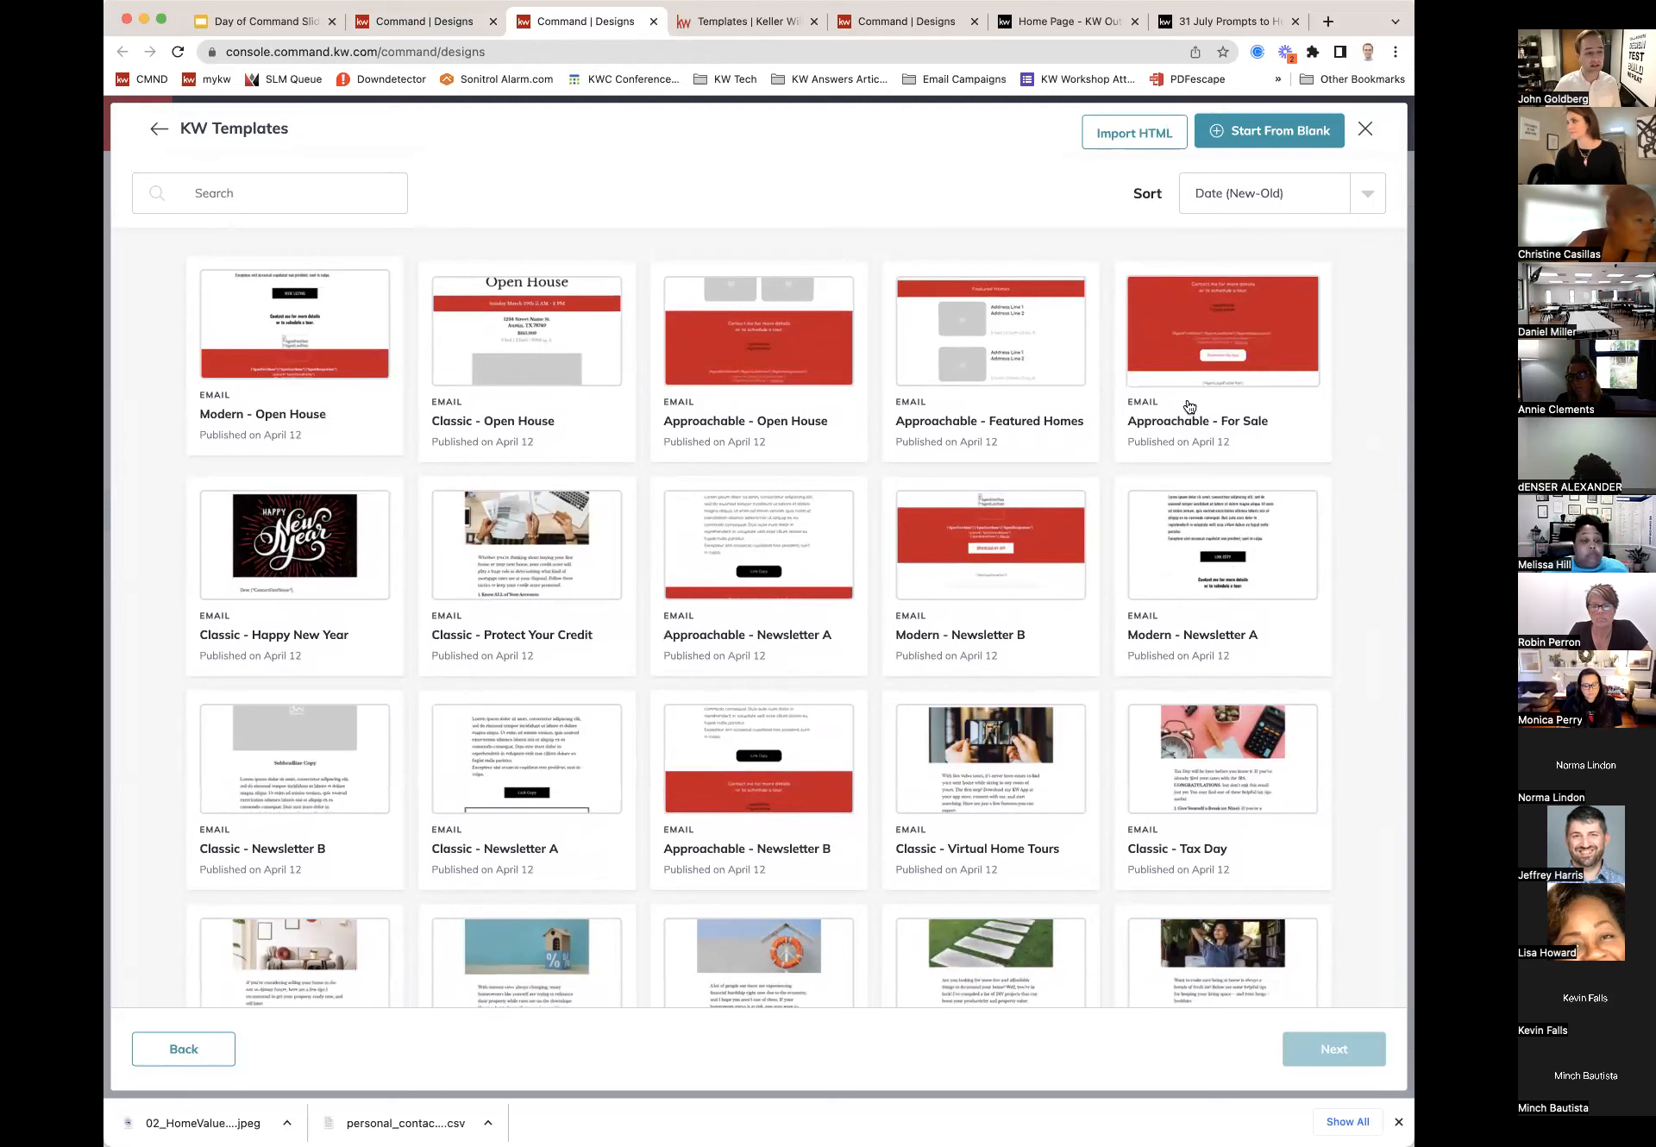
{"action": "scroll", "coordinate": [332, 572], "scroll_direction": "down", "scroll_amount": 3}
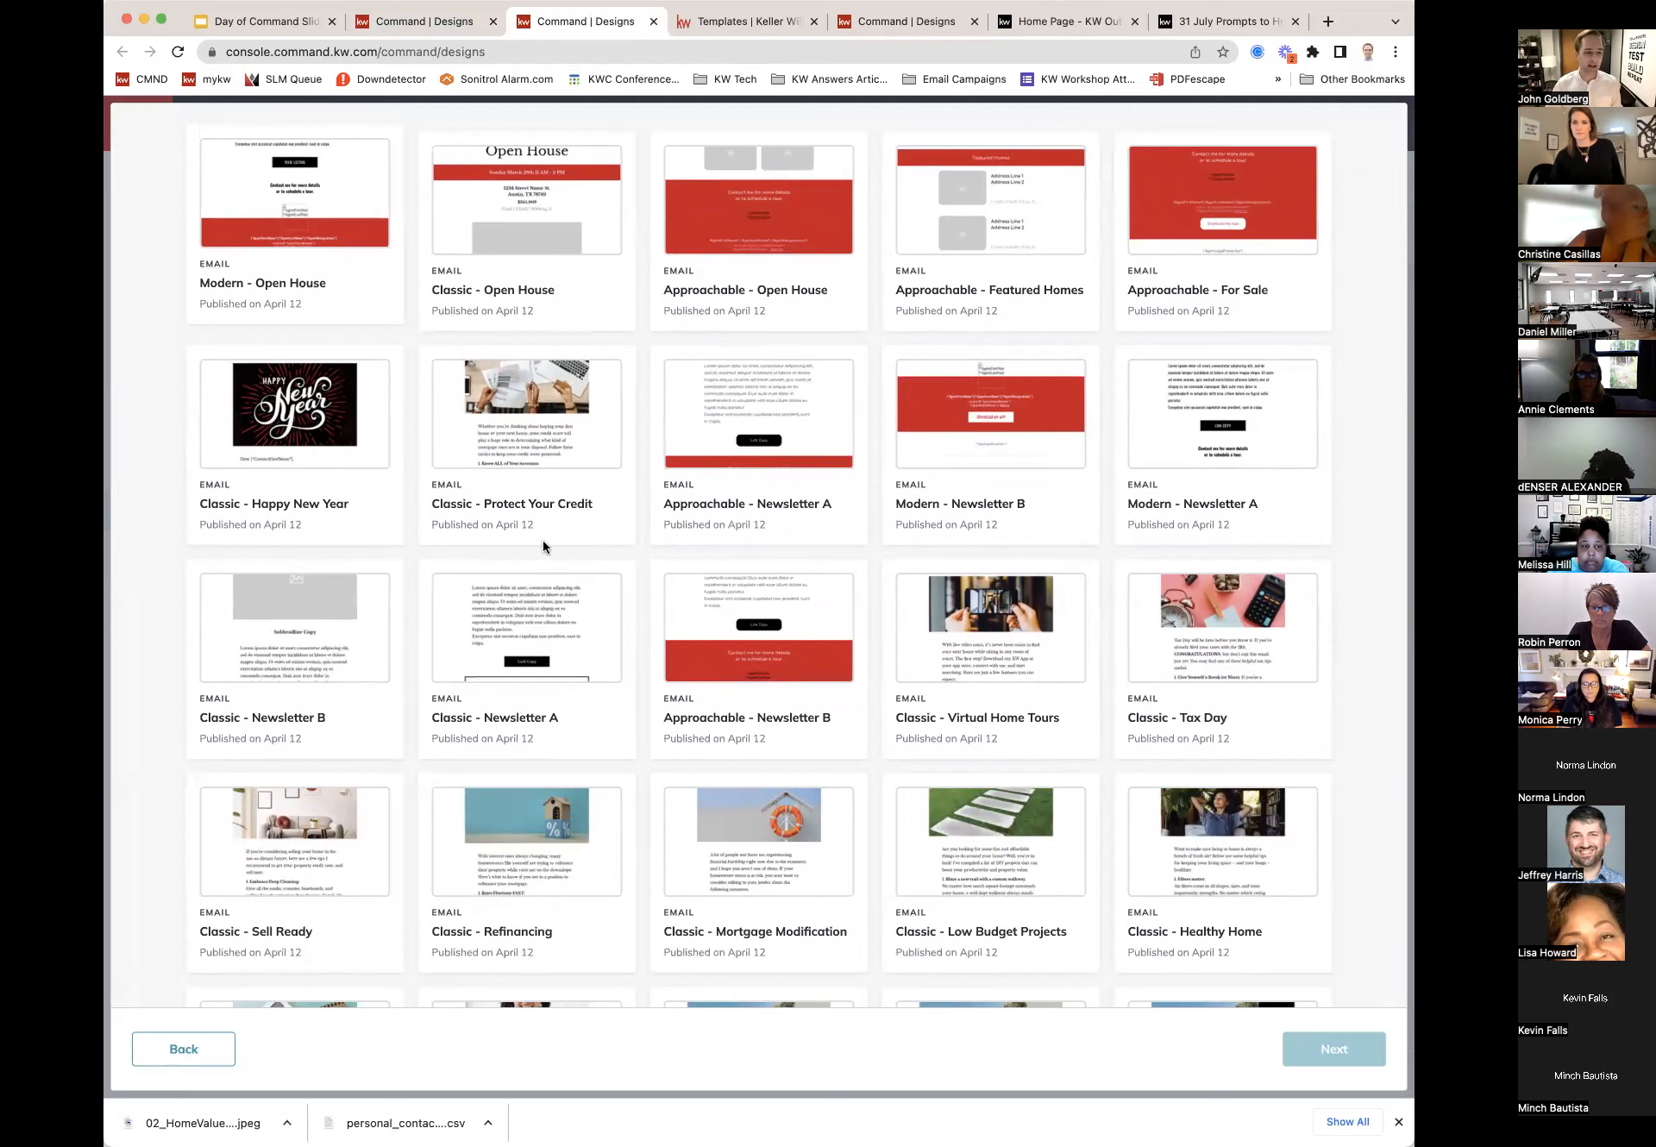
{"action": "scroll", "coordinate": [562, 515], "scroll_direction": "down", "scroll_amount": 2}
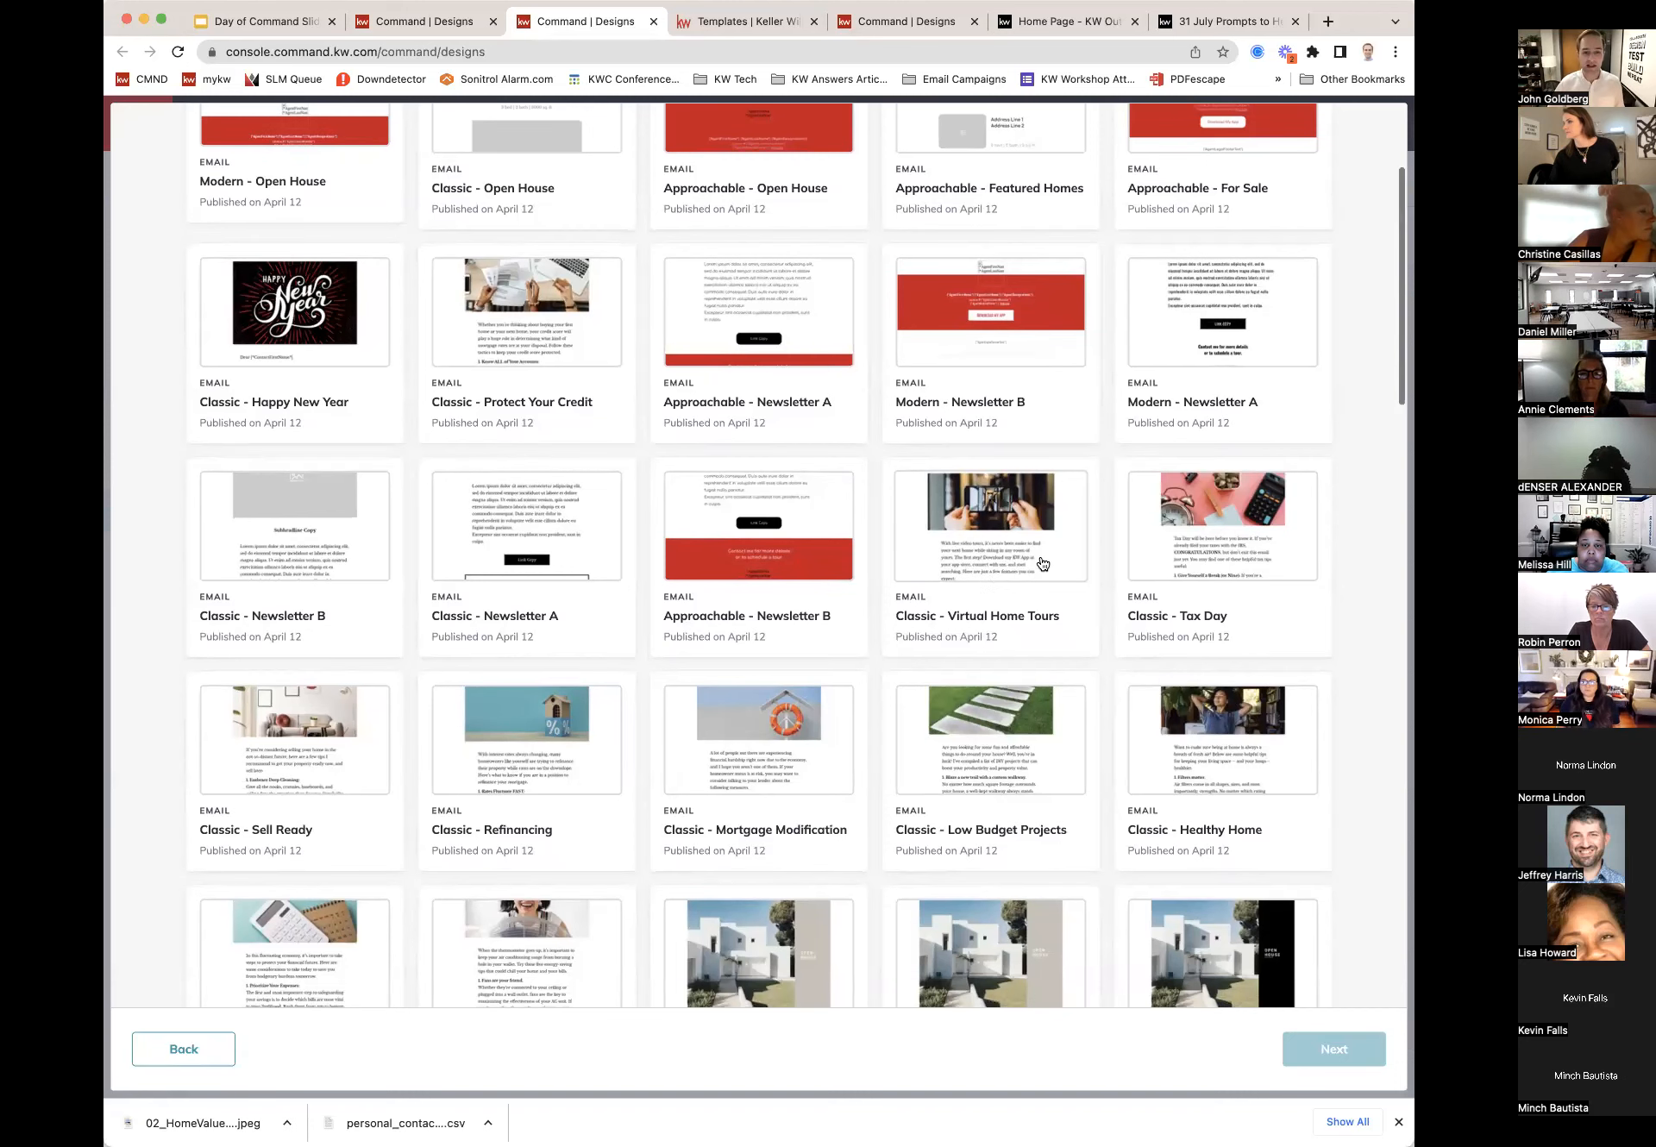
{"action": "scroll", "coordinate": [1190, 526], "scroll_direction": "down", "scroll_amount": 3}
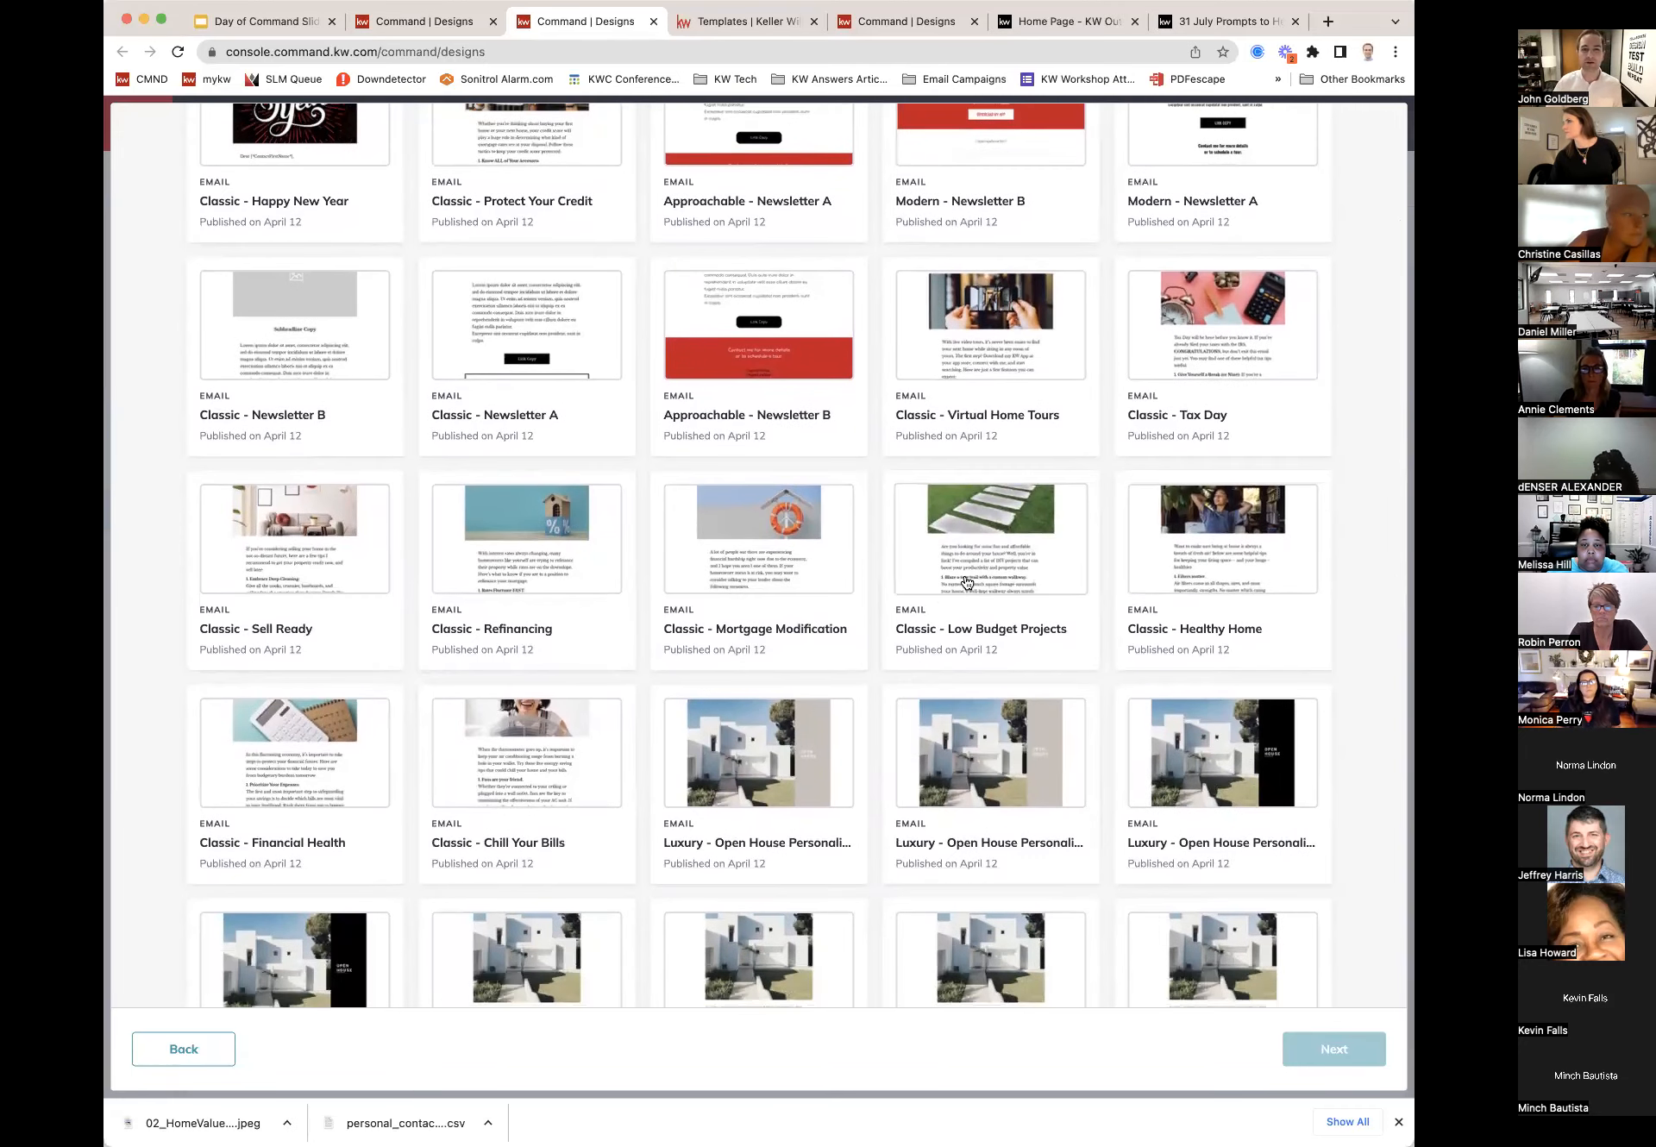
{"action": "scroll", "coordinate": [914, 564], "scroll_direction": "down", "scroll_amount": 1}
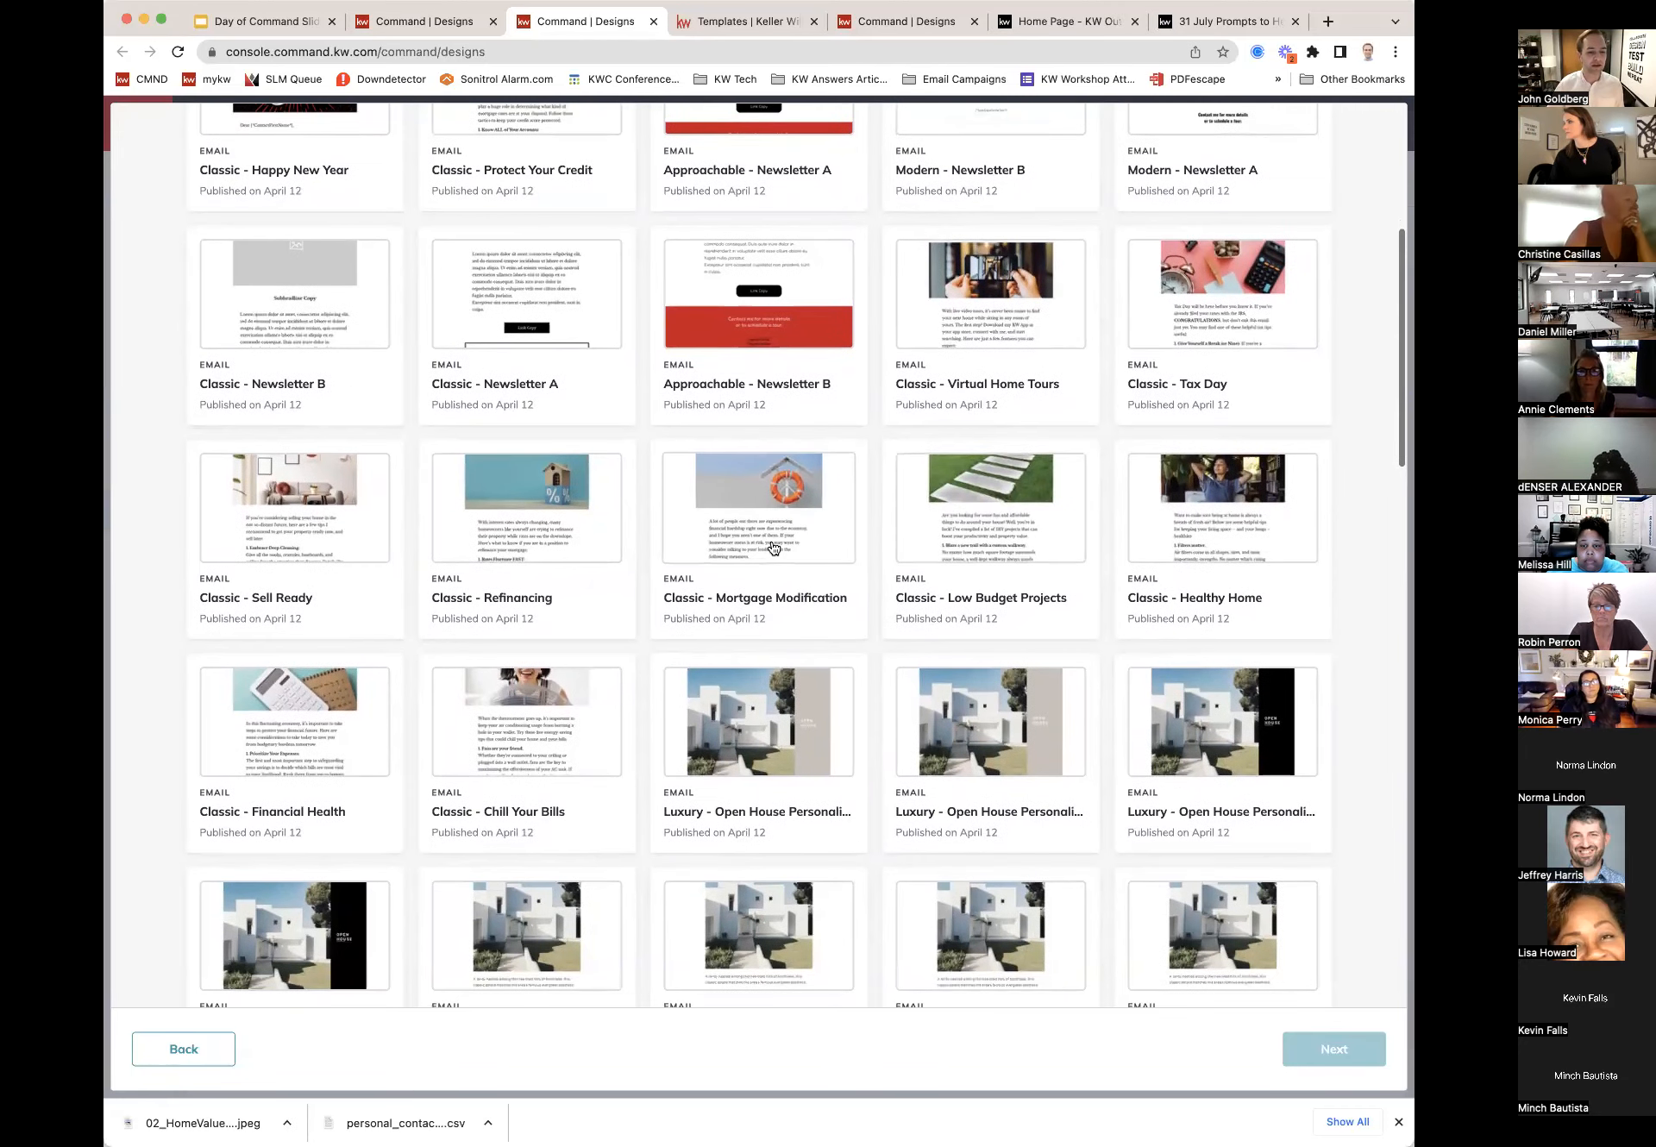
{"action": "scroll", "coordinate": [772, 548], "scroll_direction": "down", "scroll_amount": 2}
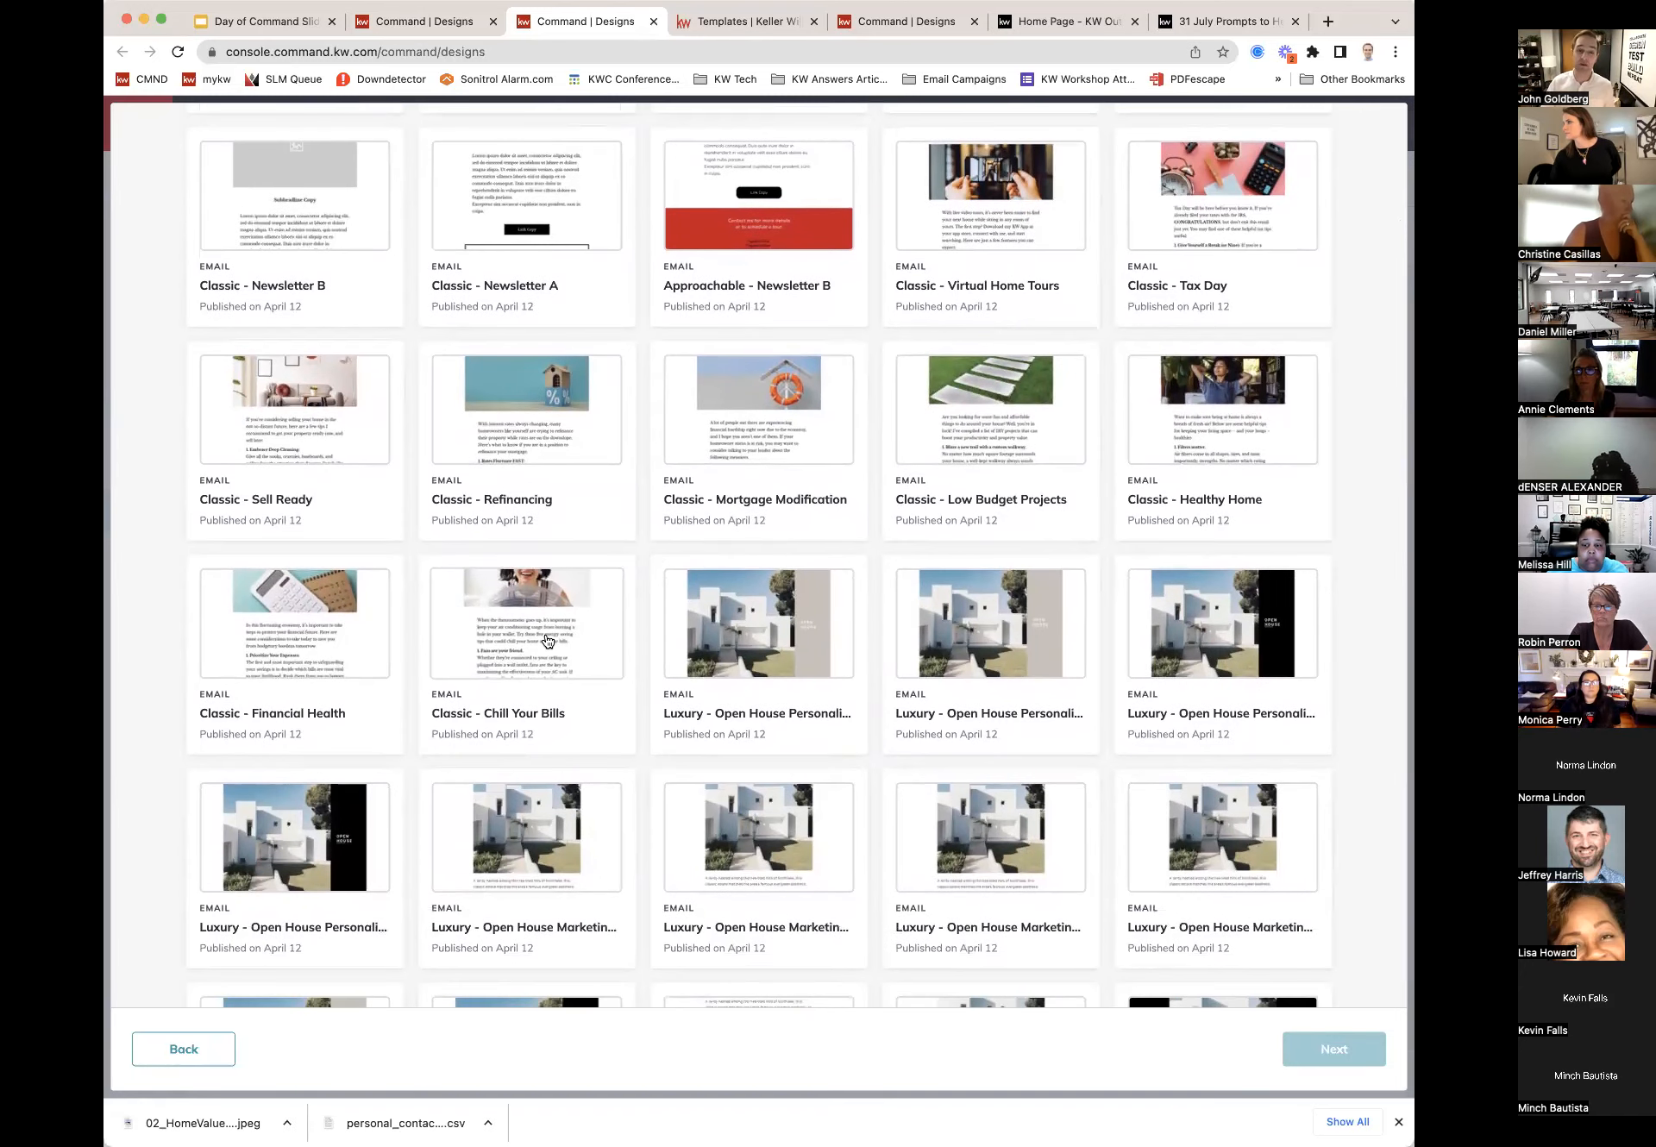
{"action": "scroll", "coordinate": [366, 663], "scroll_direction": "down", "scroll_amount": 1}
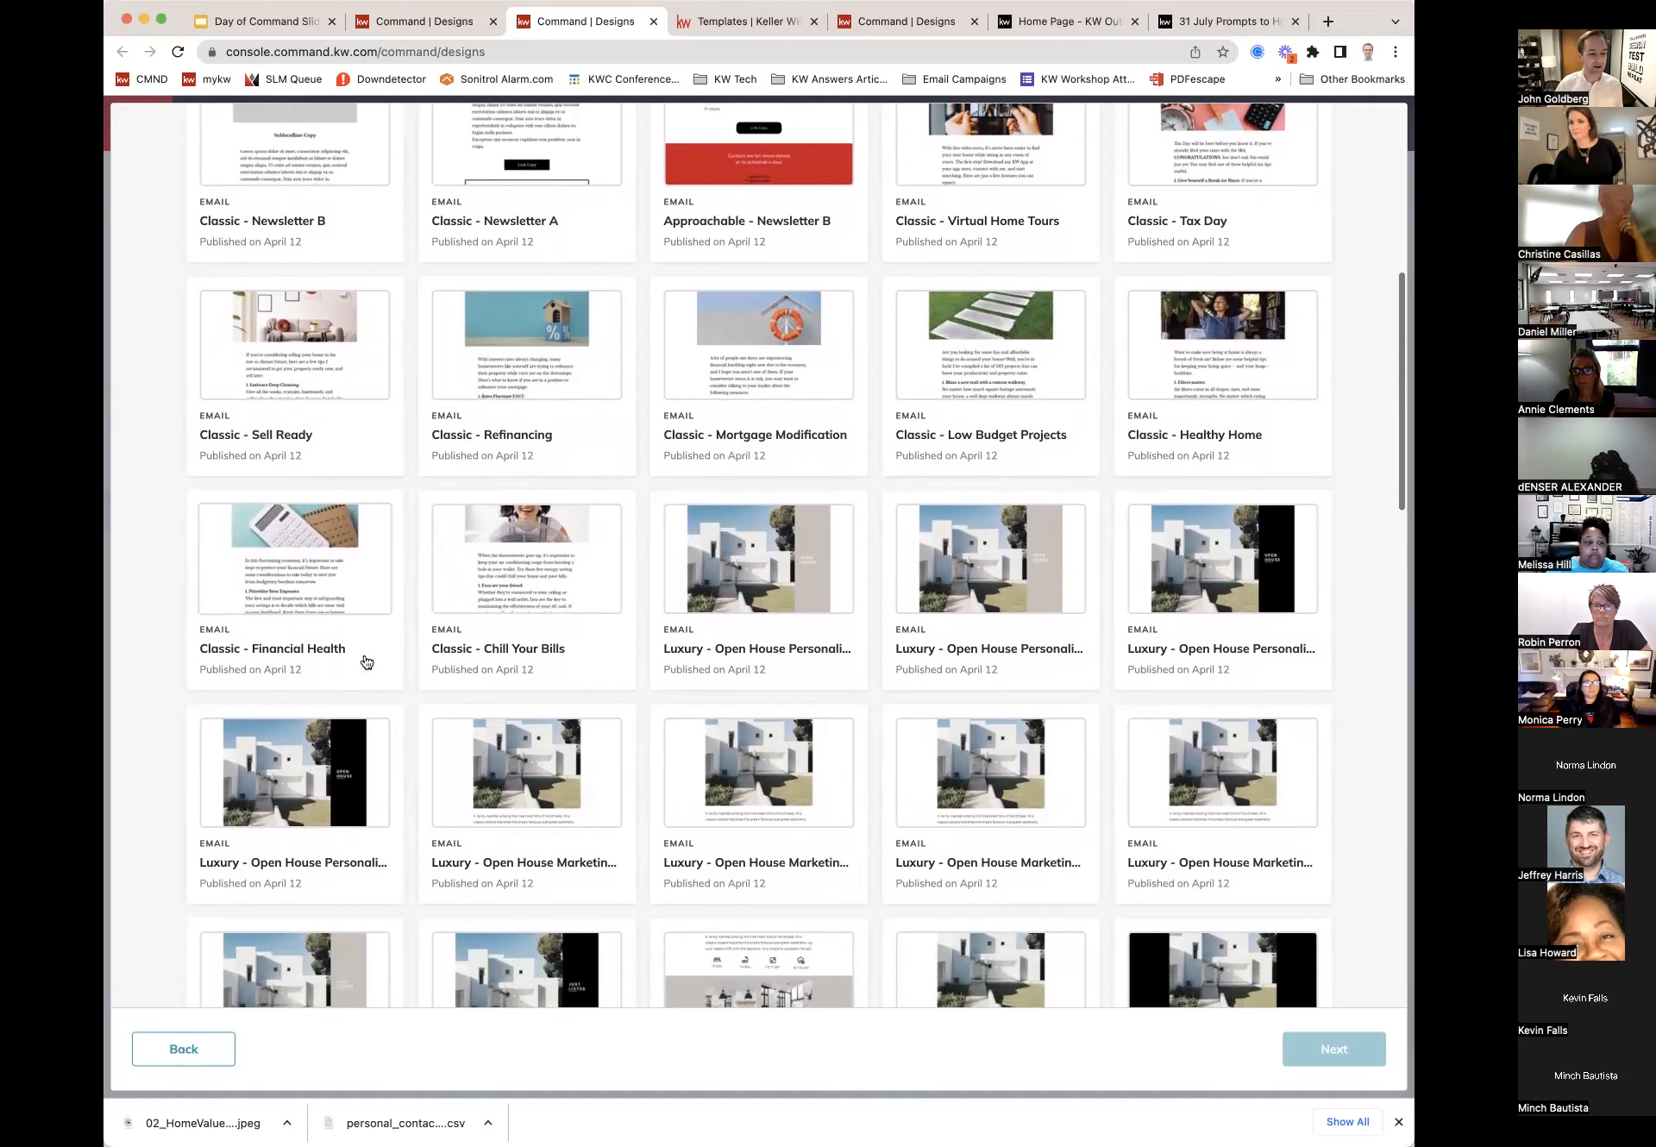
{"action": "scroll", "coordinate": [366, 662], "scroll_direction": "down", "scroll_amount": 5}
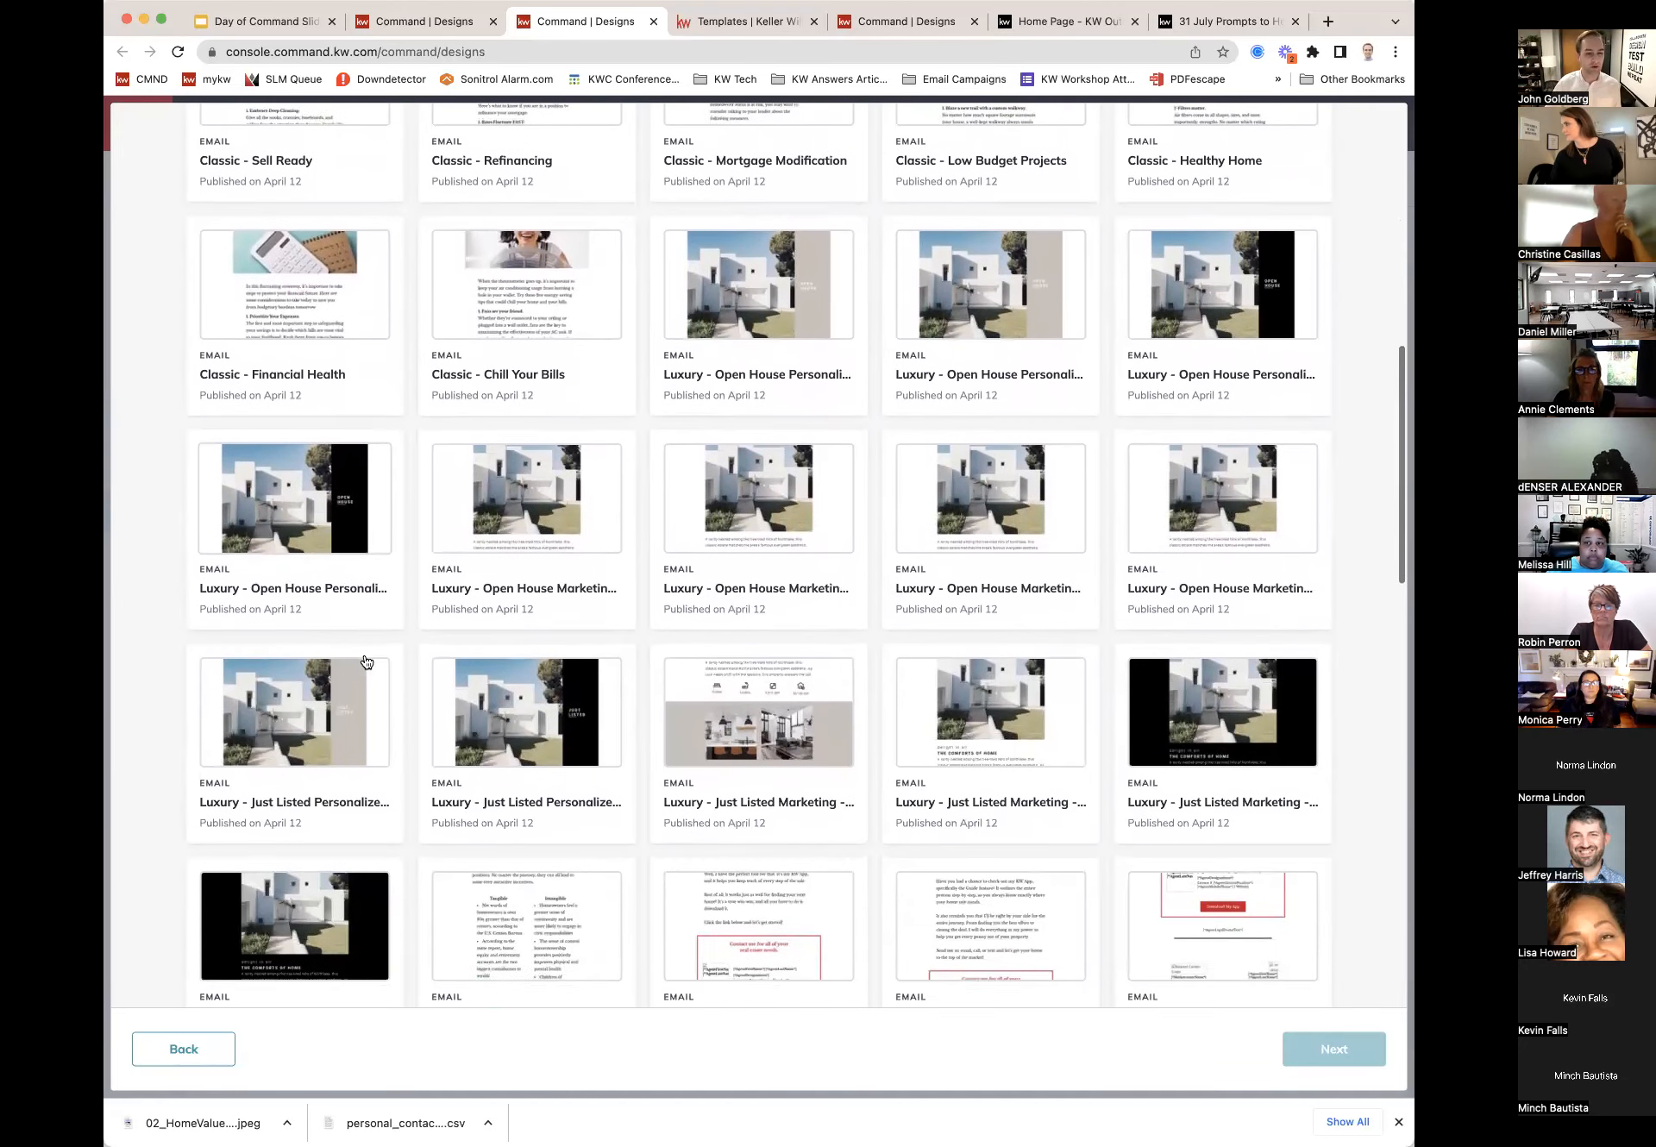
{"action": "scroll", "coordinate": [366, 663], "scroll_direction": "down", "scroll_amount": 4}
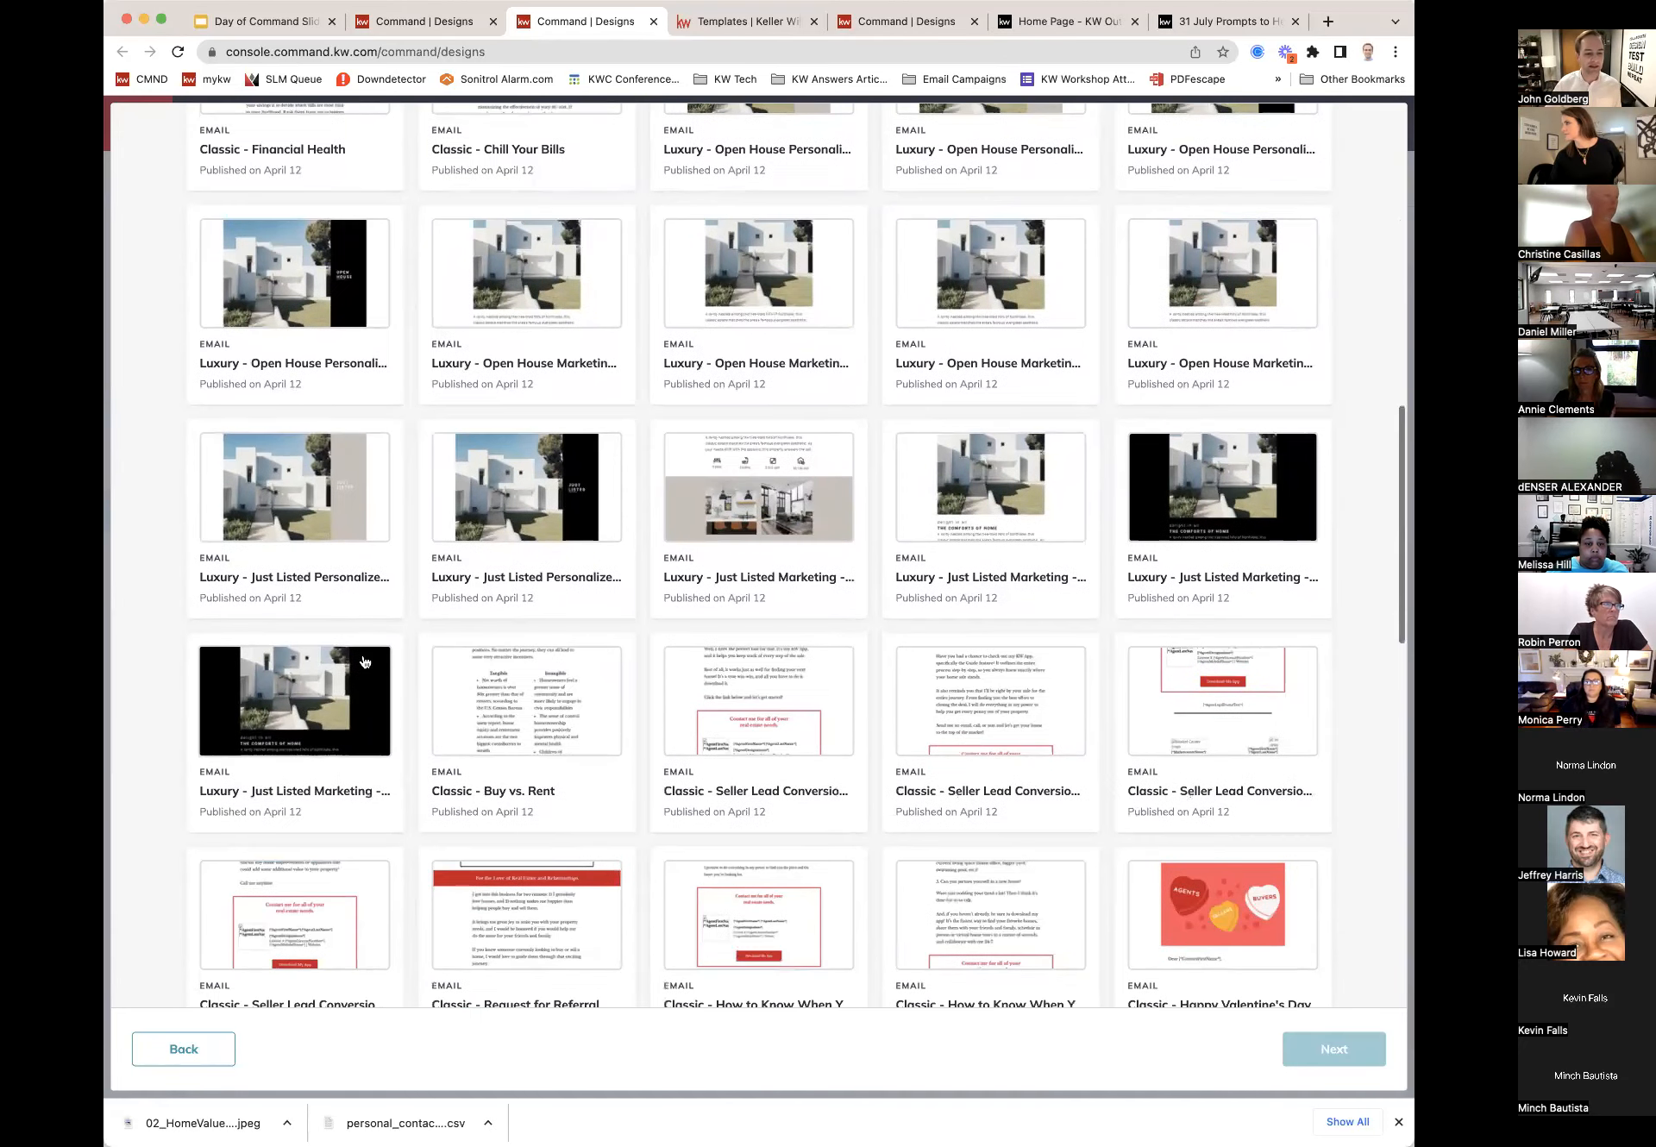
{"action": "scroll", "coordinate": [366, 662], "scroll_direction": "down", "scroll_amount": 3}
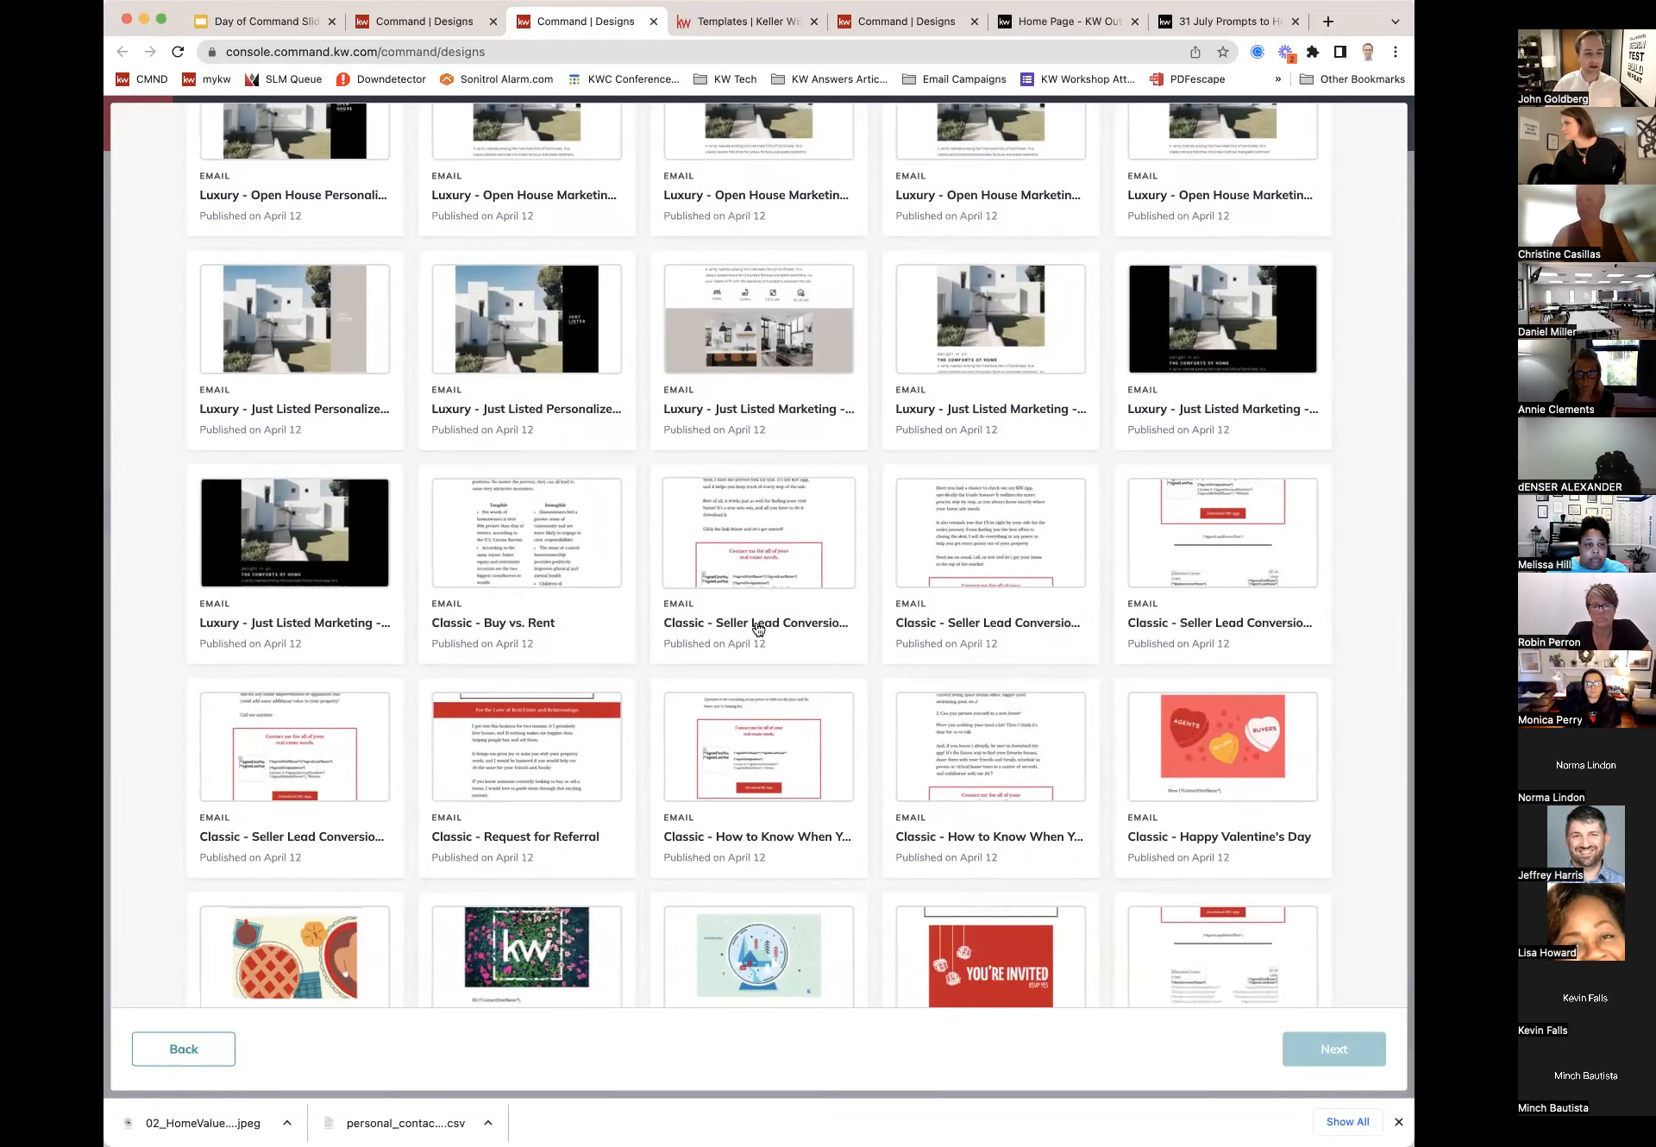
{"action": "scroll", "coordinate": [774, 604], "scroll_direction": "down", "scroll_amount": 2}
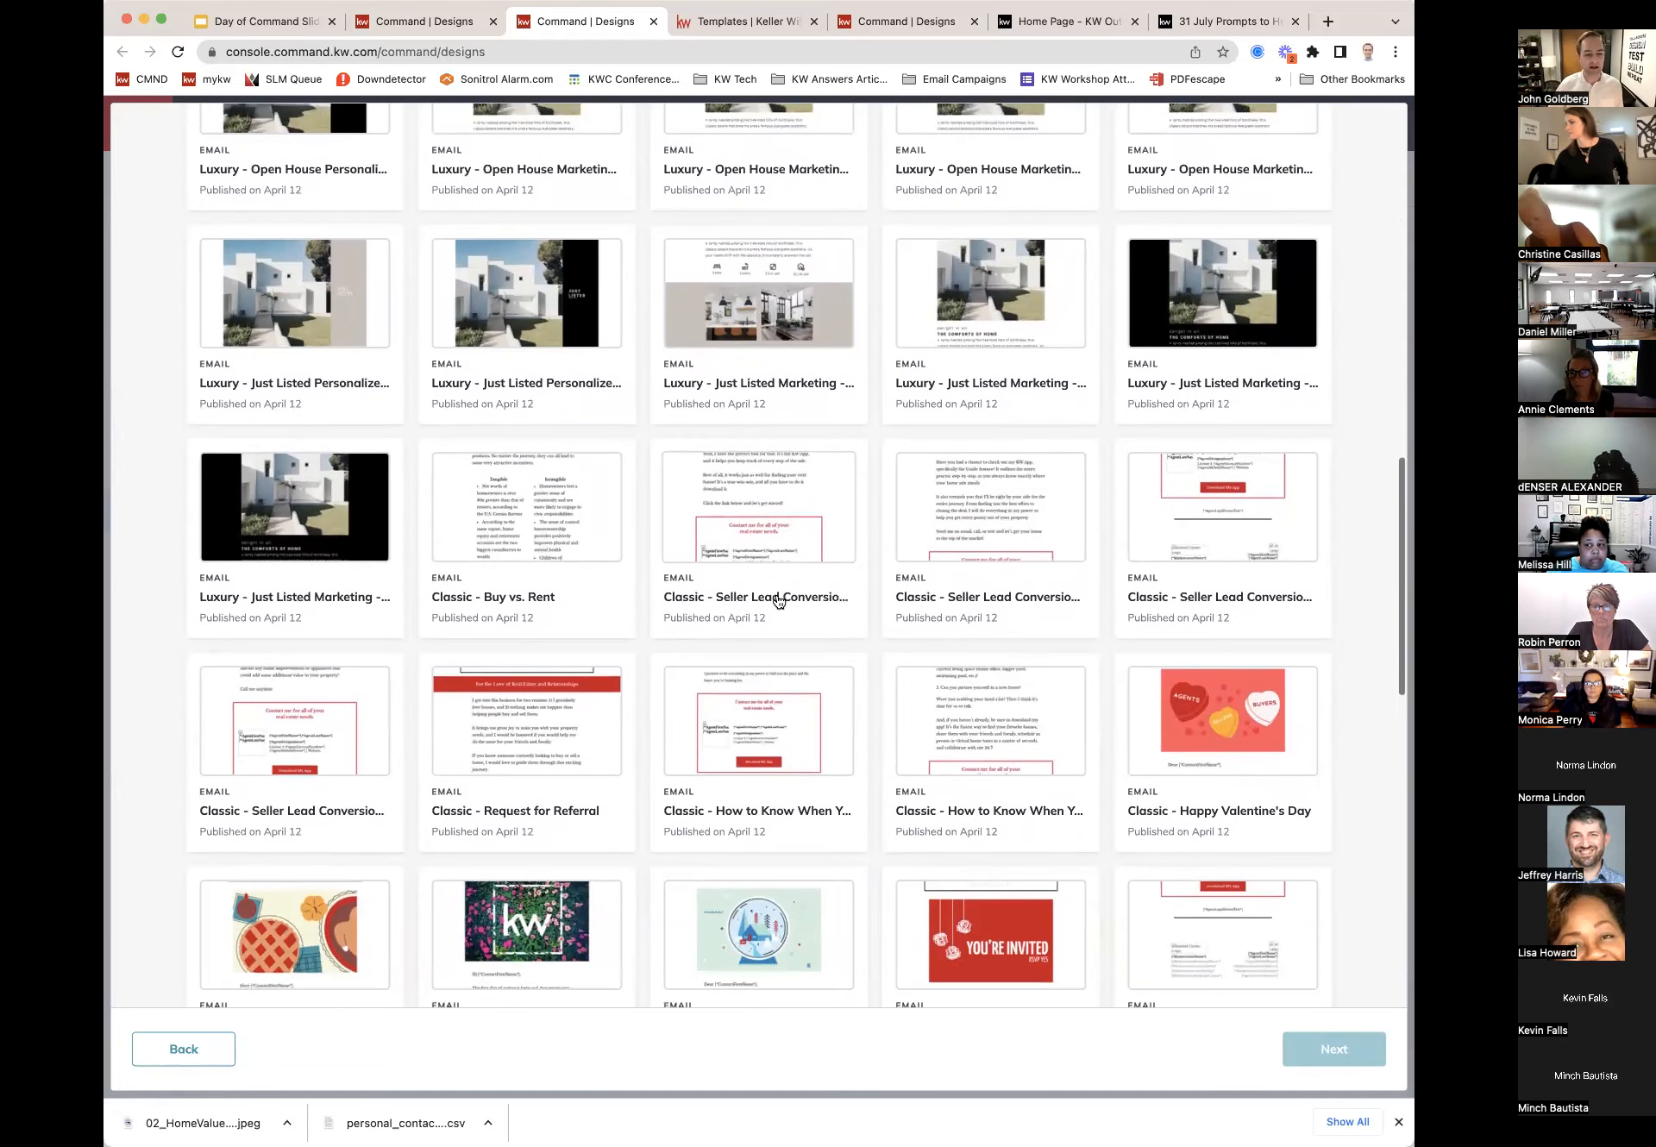
{"action": "scroll", "coordinate": [778, 601], "scroll_direction": "down", "scroll_amount": 6}
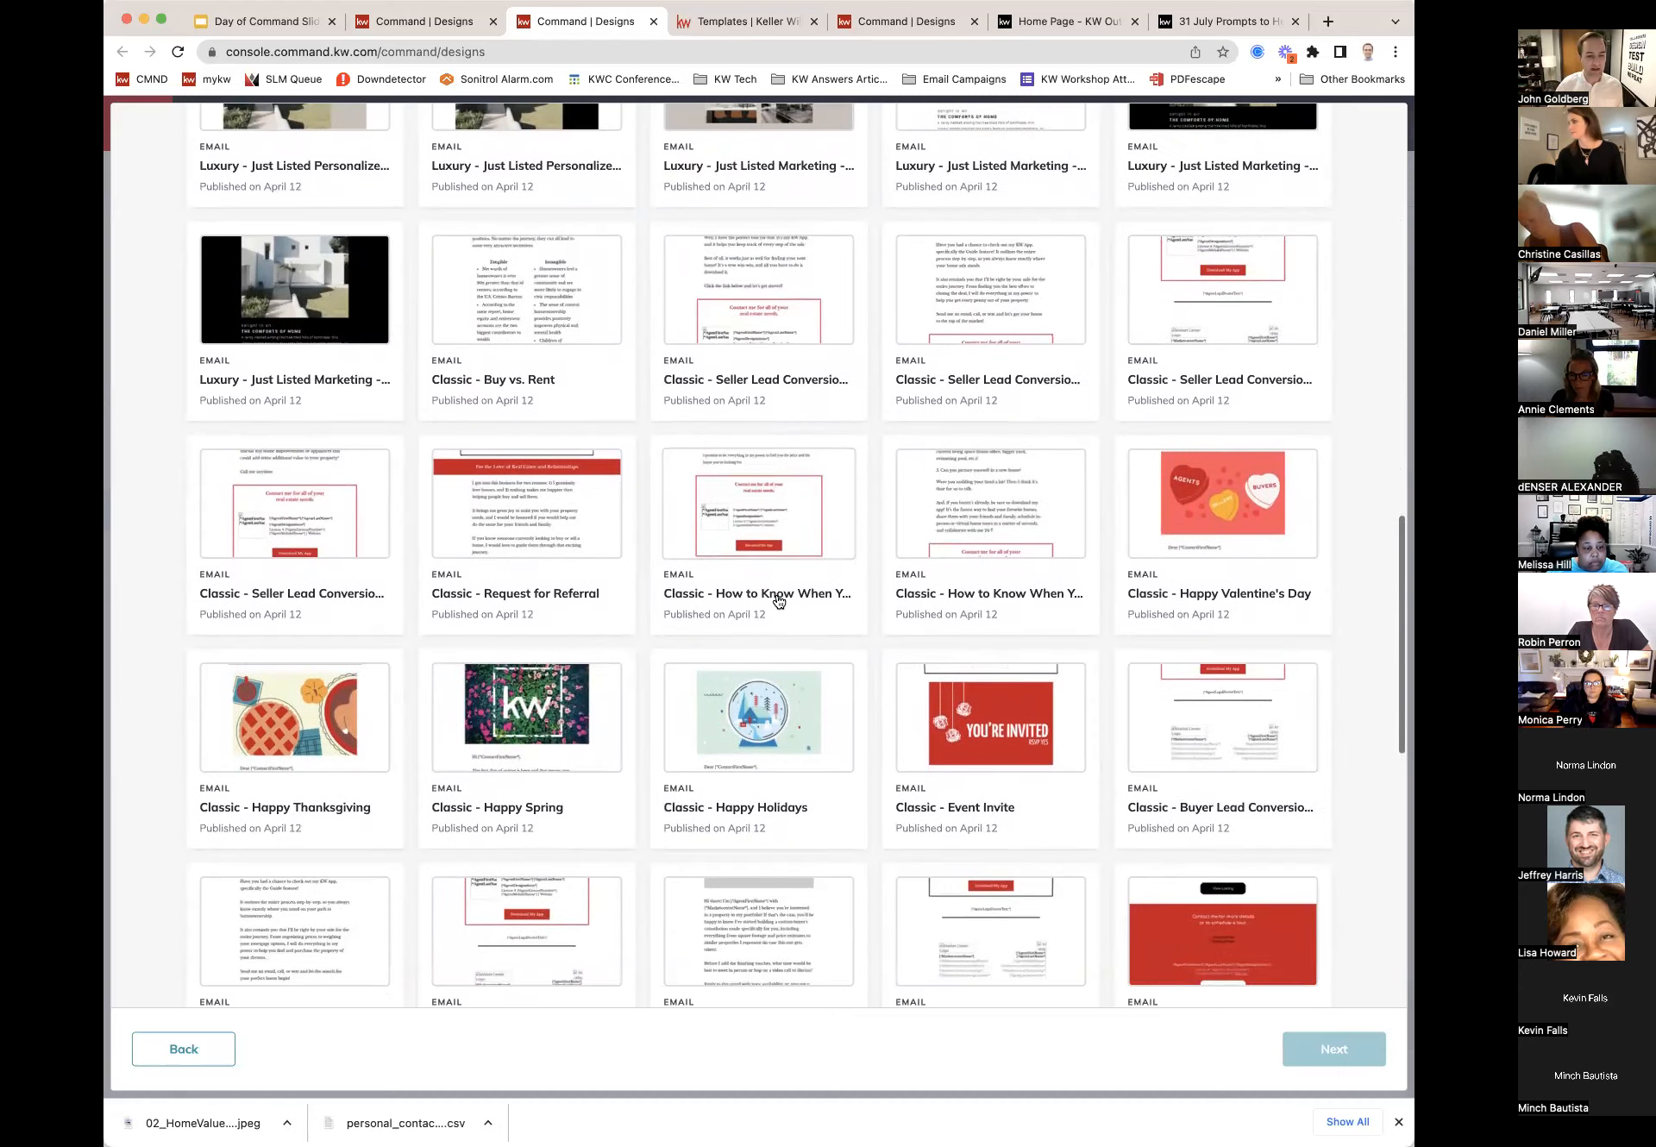
{"action": "scroll", "coordinate": [779, 601], "scroll_direction": "down", "scroll_amount": 7}
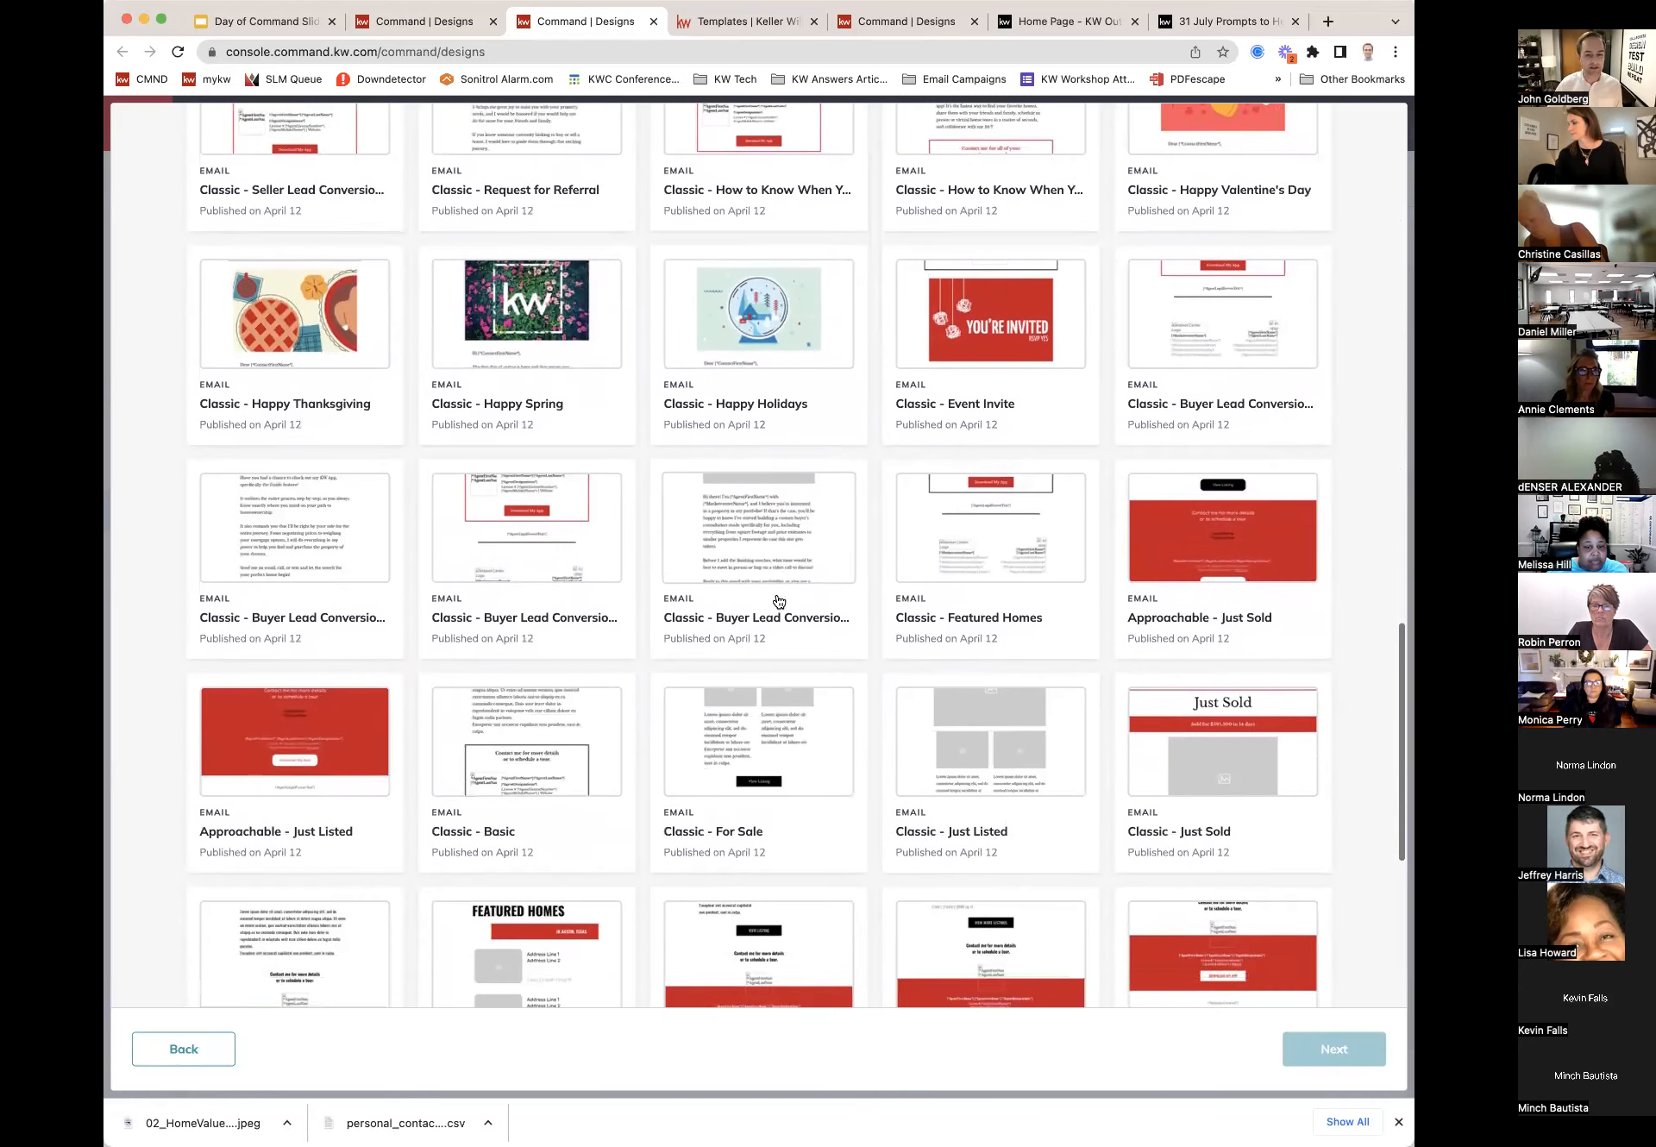
{"action": "scroll", "coordinate": [779, 601], "scroll_direction": "down", "scroll_amount": 5}
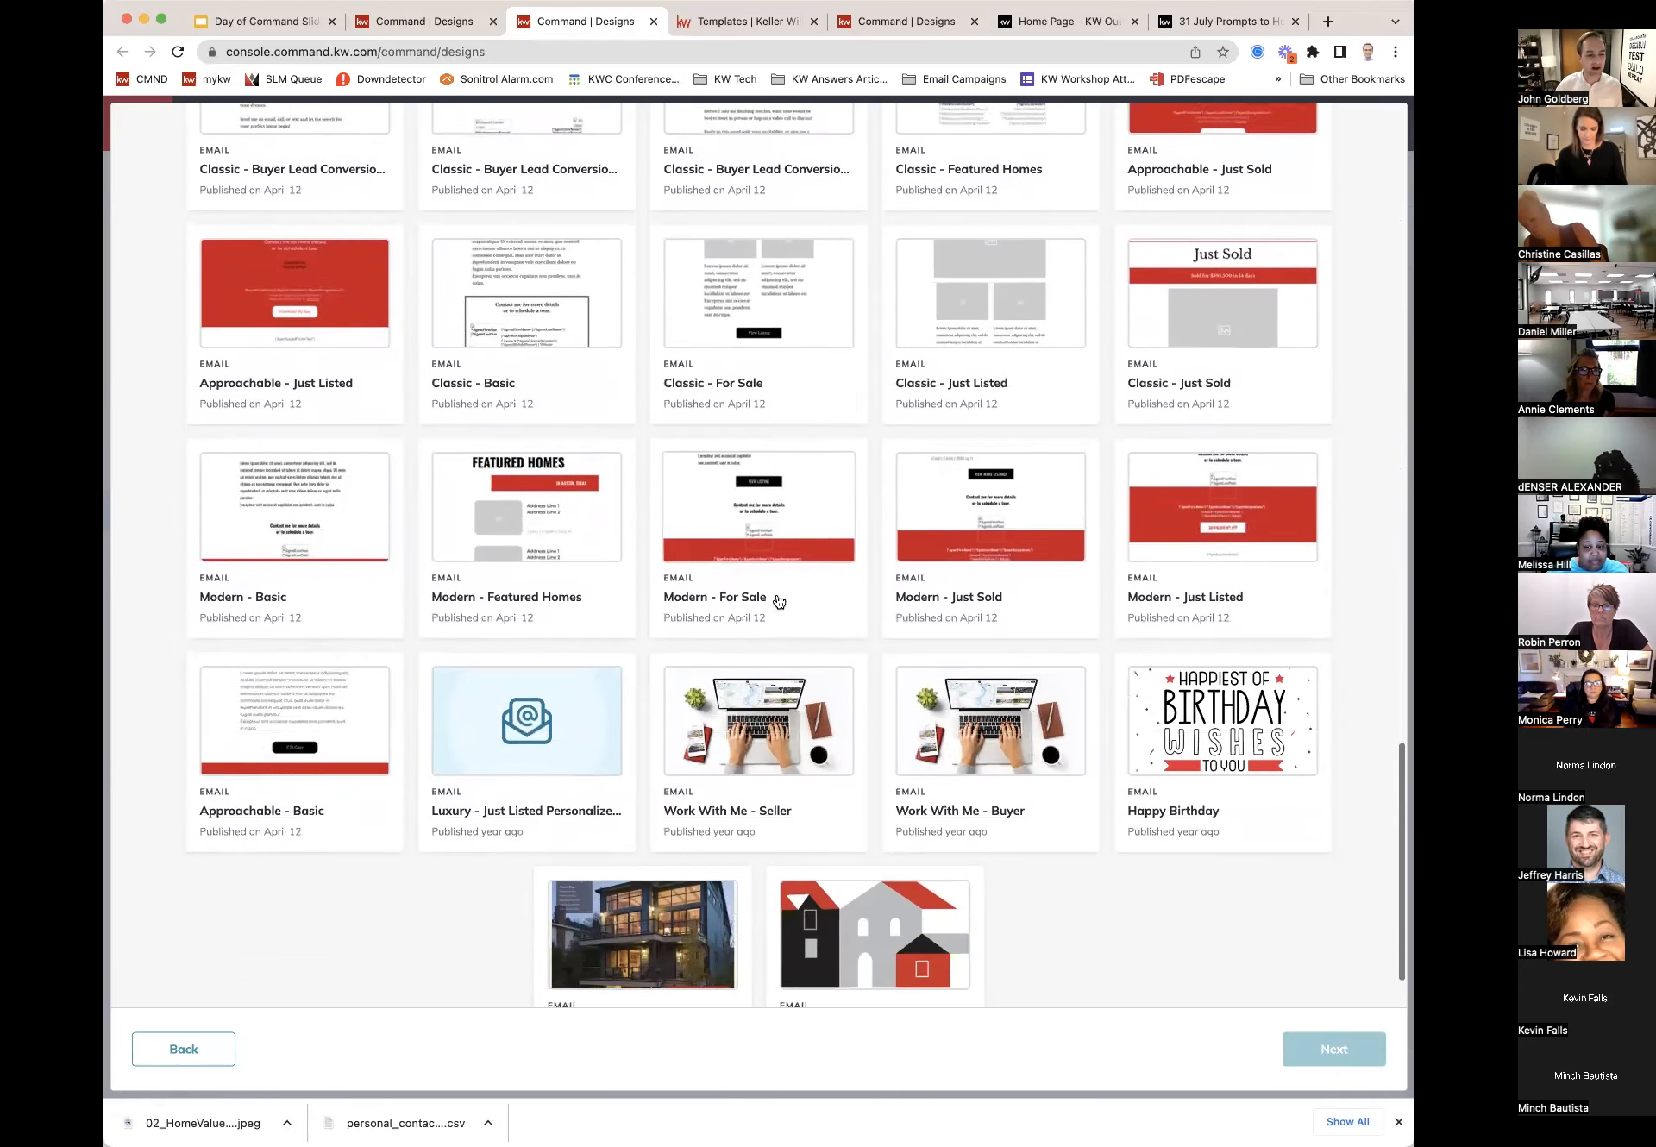
{"action": "scroll", "coordinate": [778, 601], "scroll_direction": "up", "scroll_amount": 5}
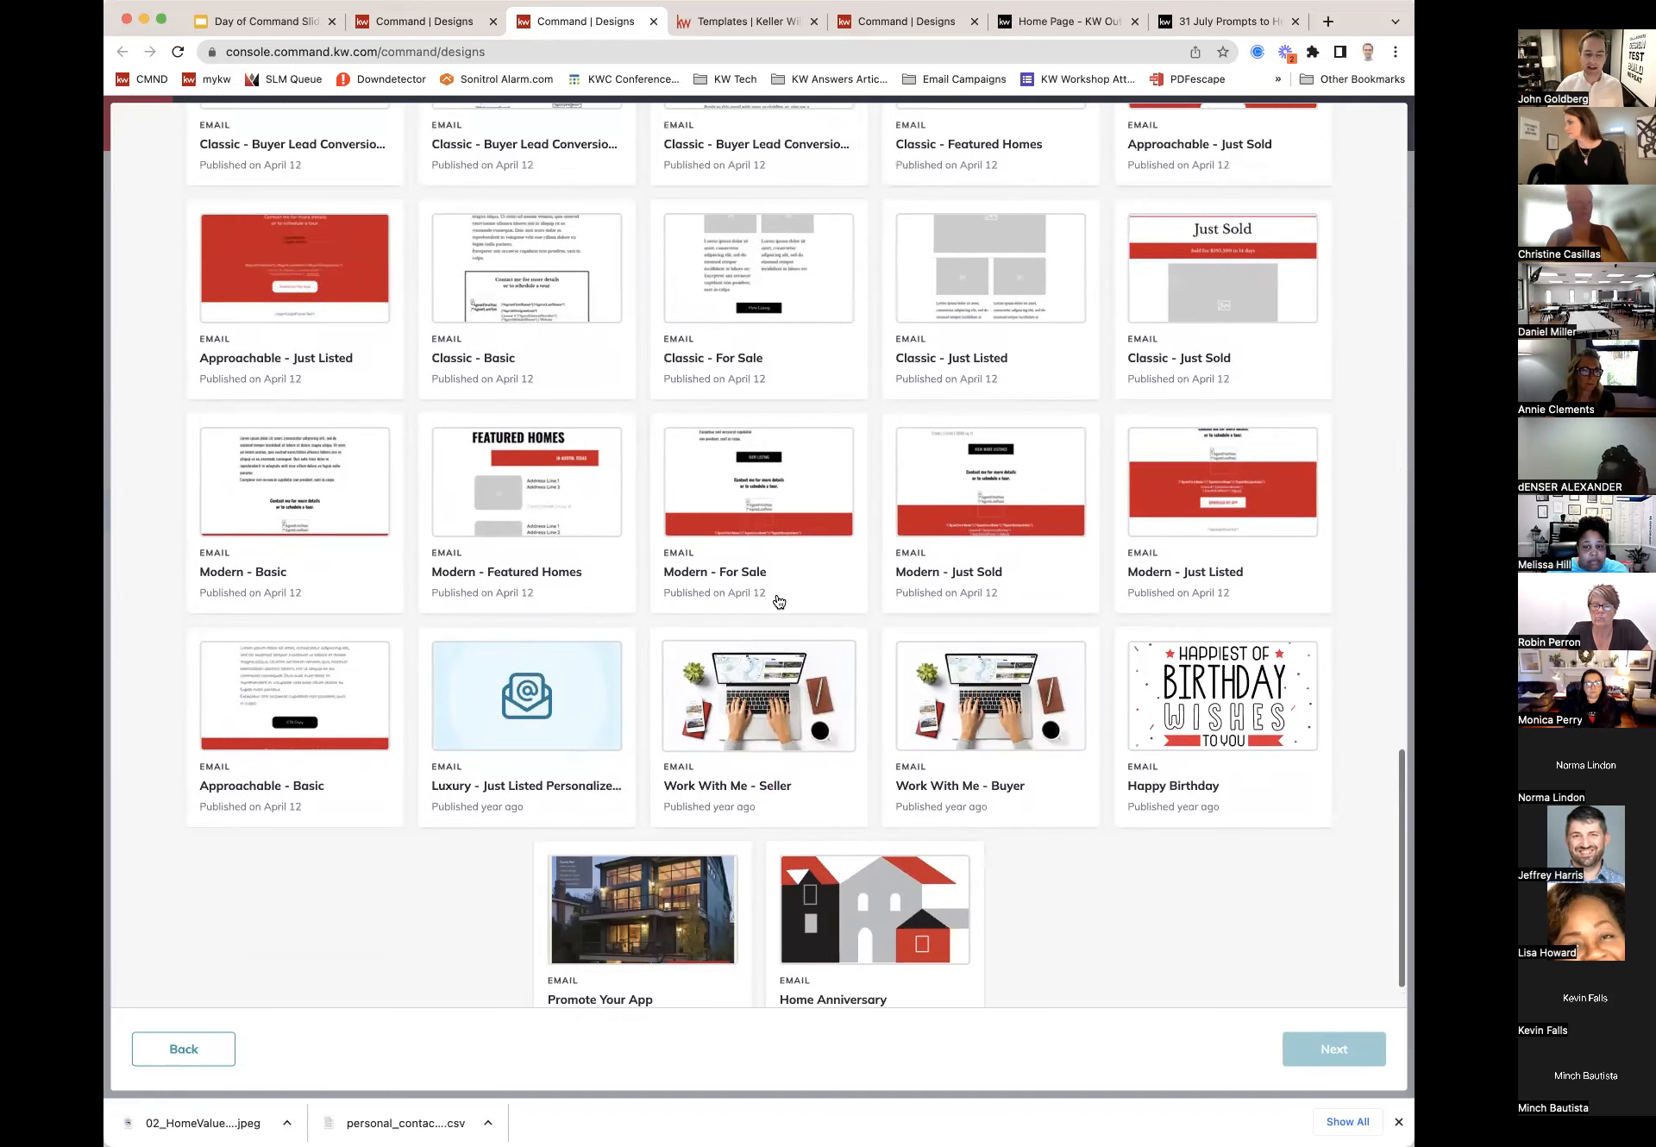
{"action": "scroll", "coordinate": [779, 602], "scroll_direction": "up", "scroll_amount": 20}
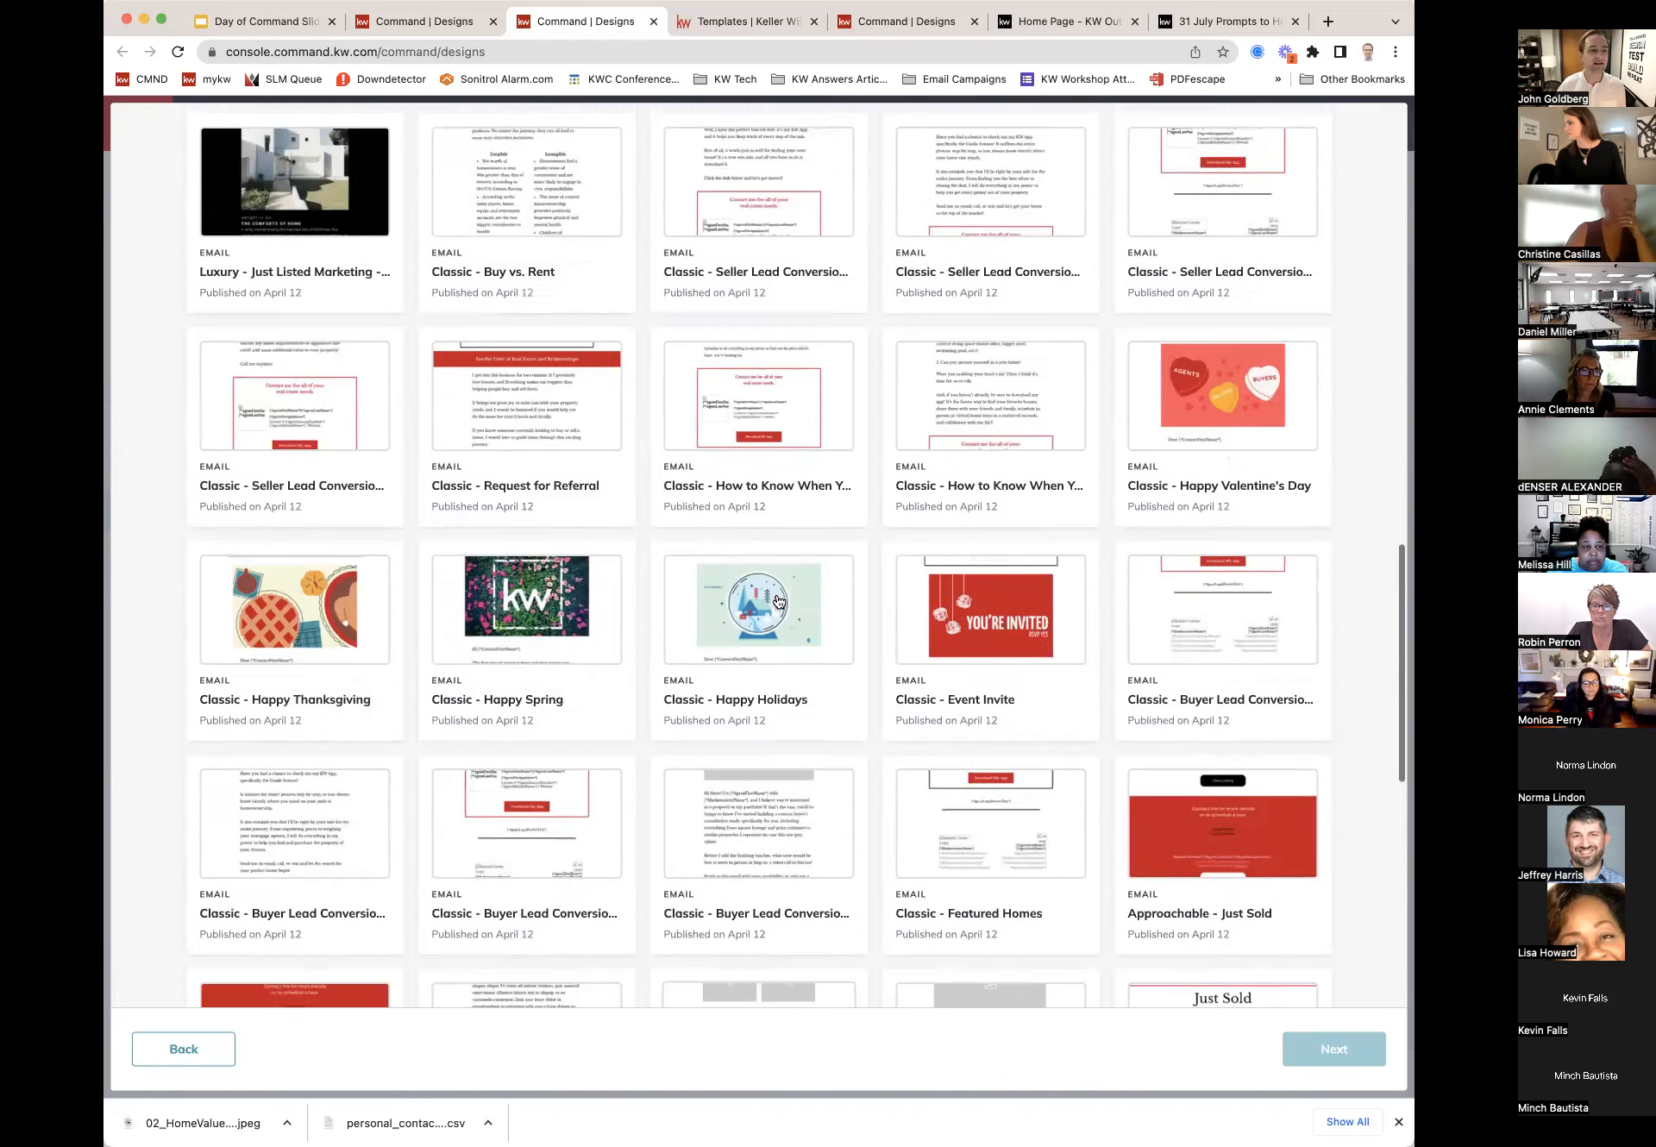
{"action": "scroll", "coordinate": [779, 601], "scroll_direction": "up", "scroll_amount": 12}
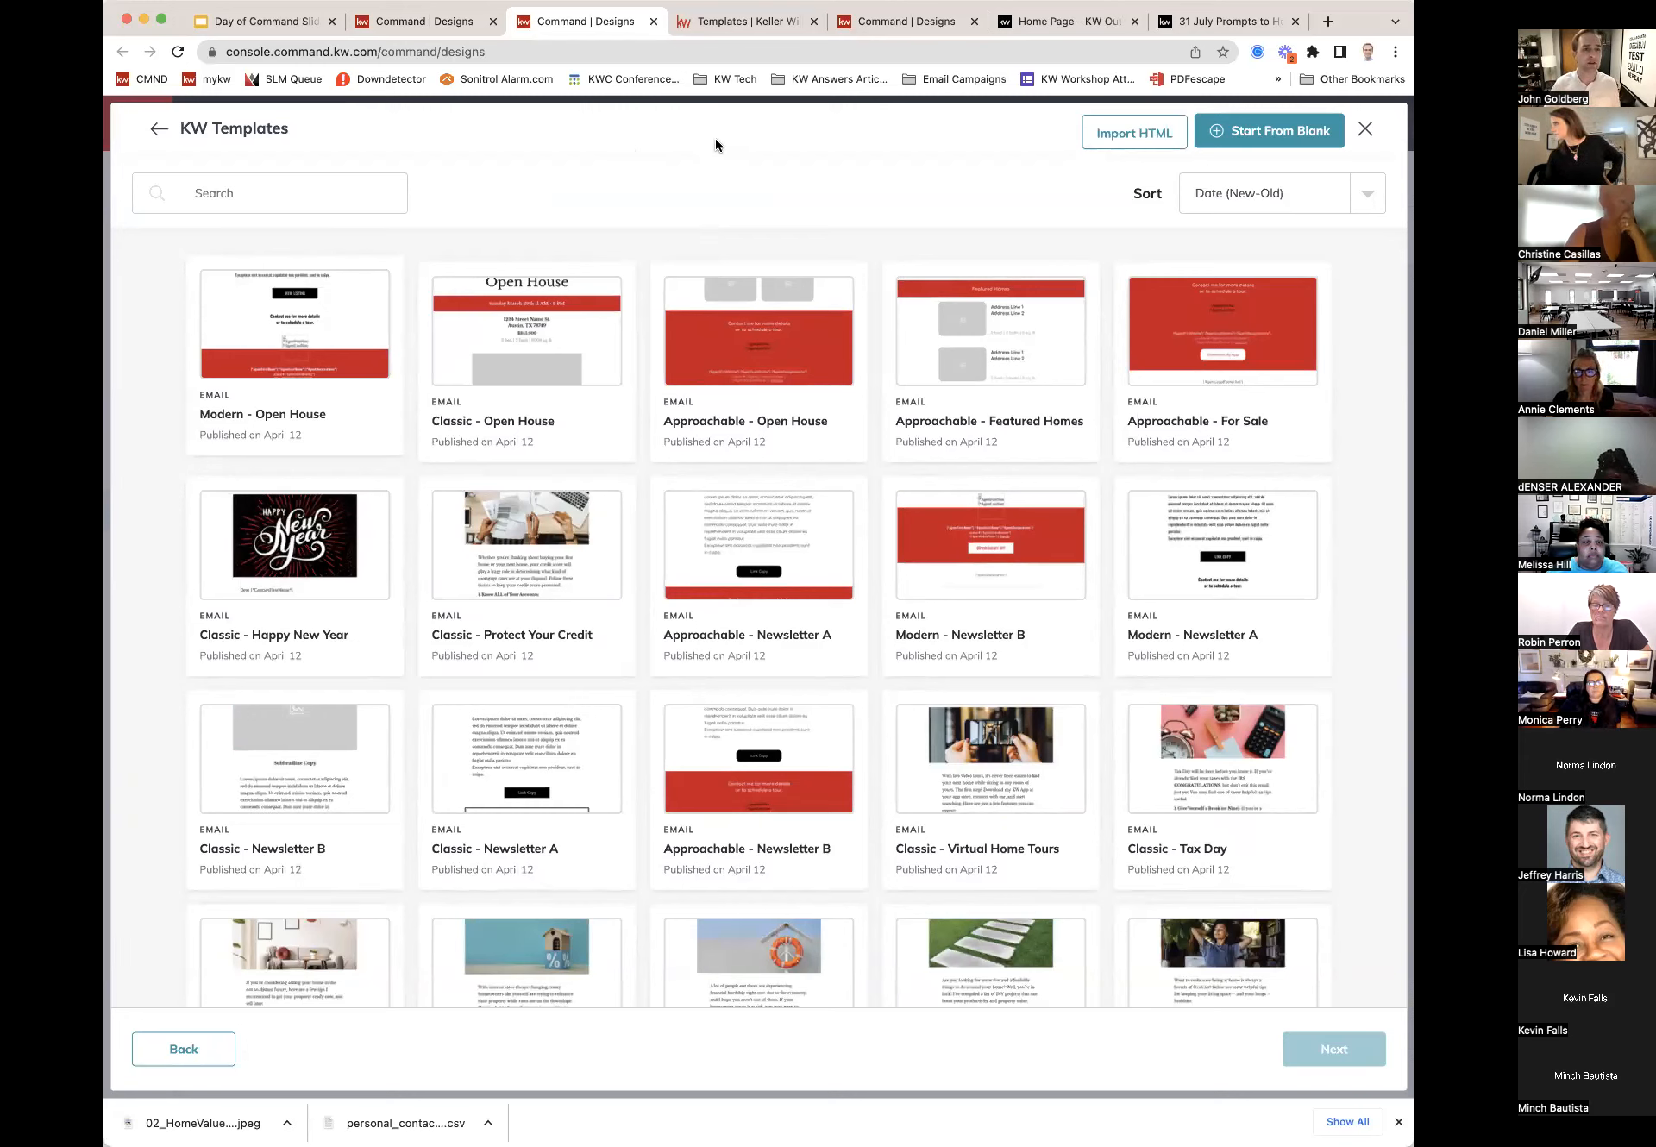
Step: On the KW Designs templates page, expand the Listings, Buyer and Holidays categories to list the months
{"action": "left_click", "coordinate": [734, 28]}
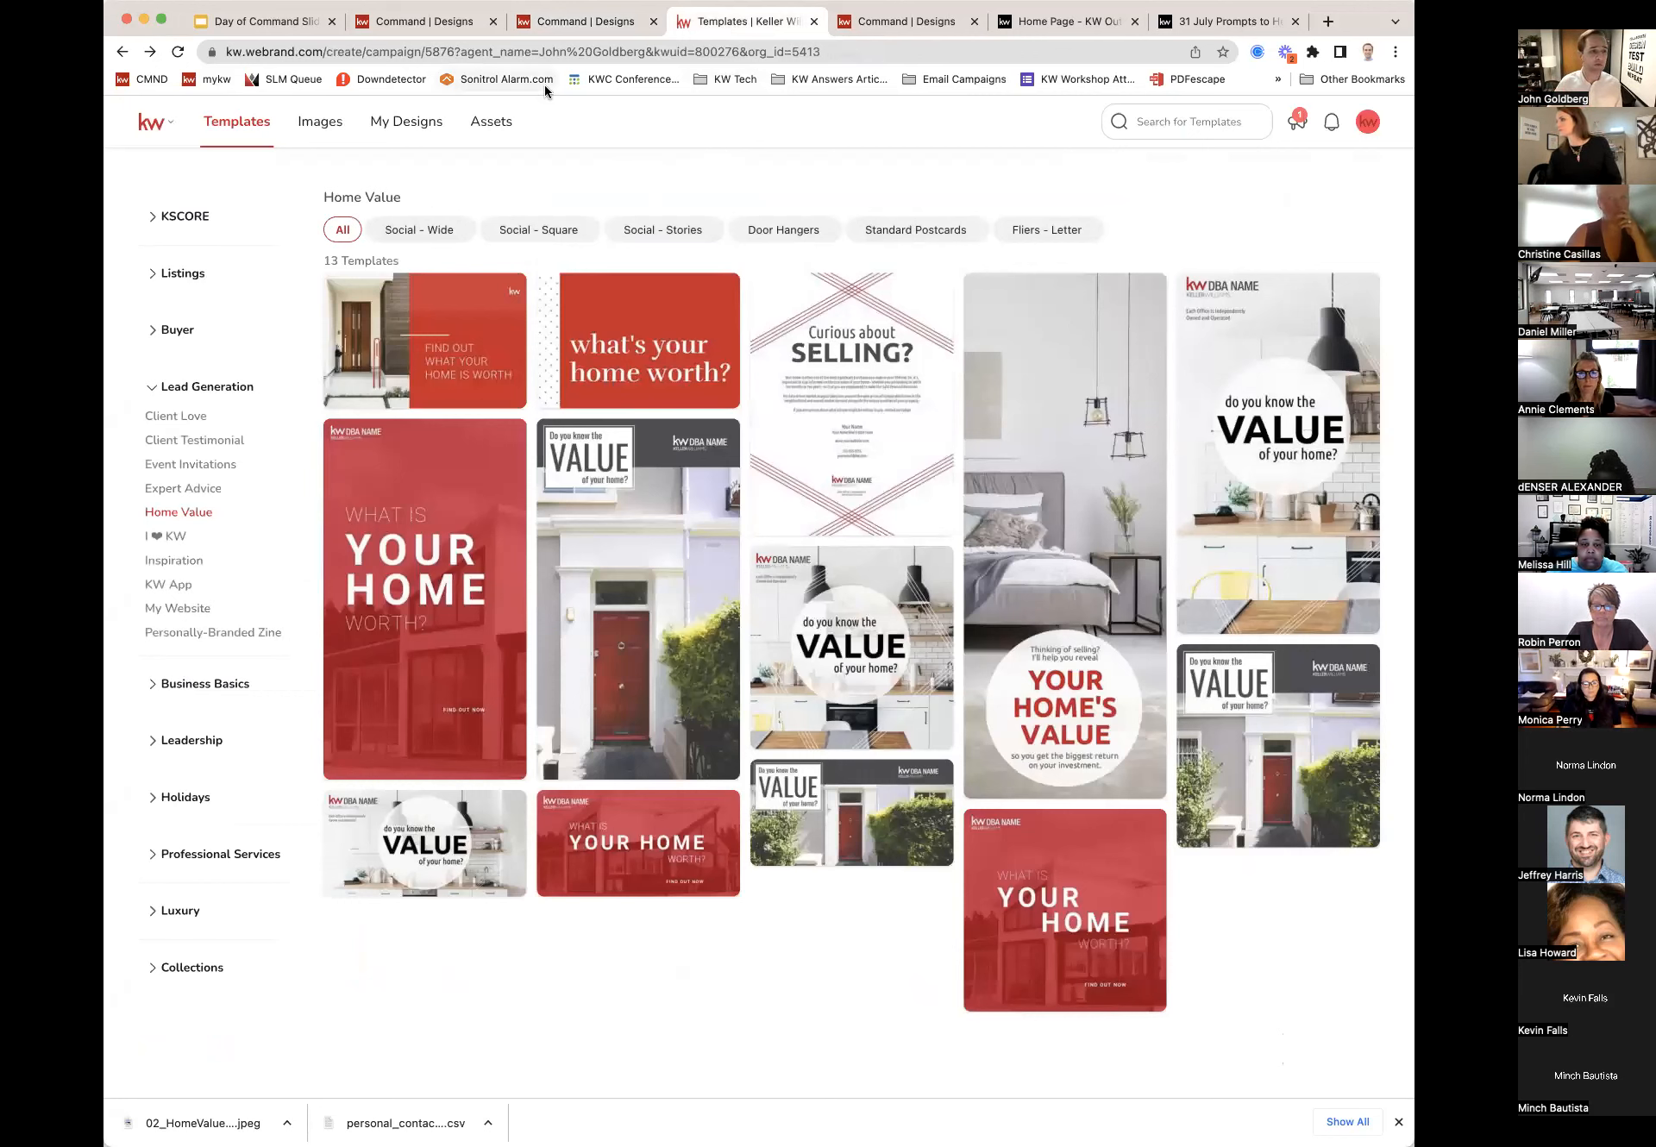
{"action": "left_click", "coordinate": [156, 278]}
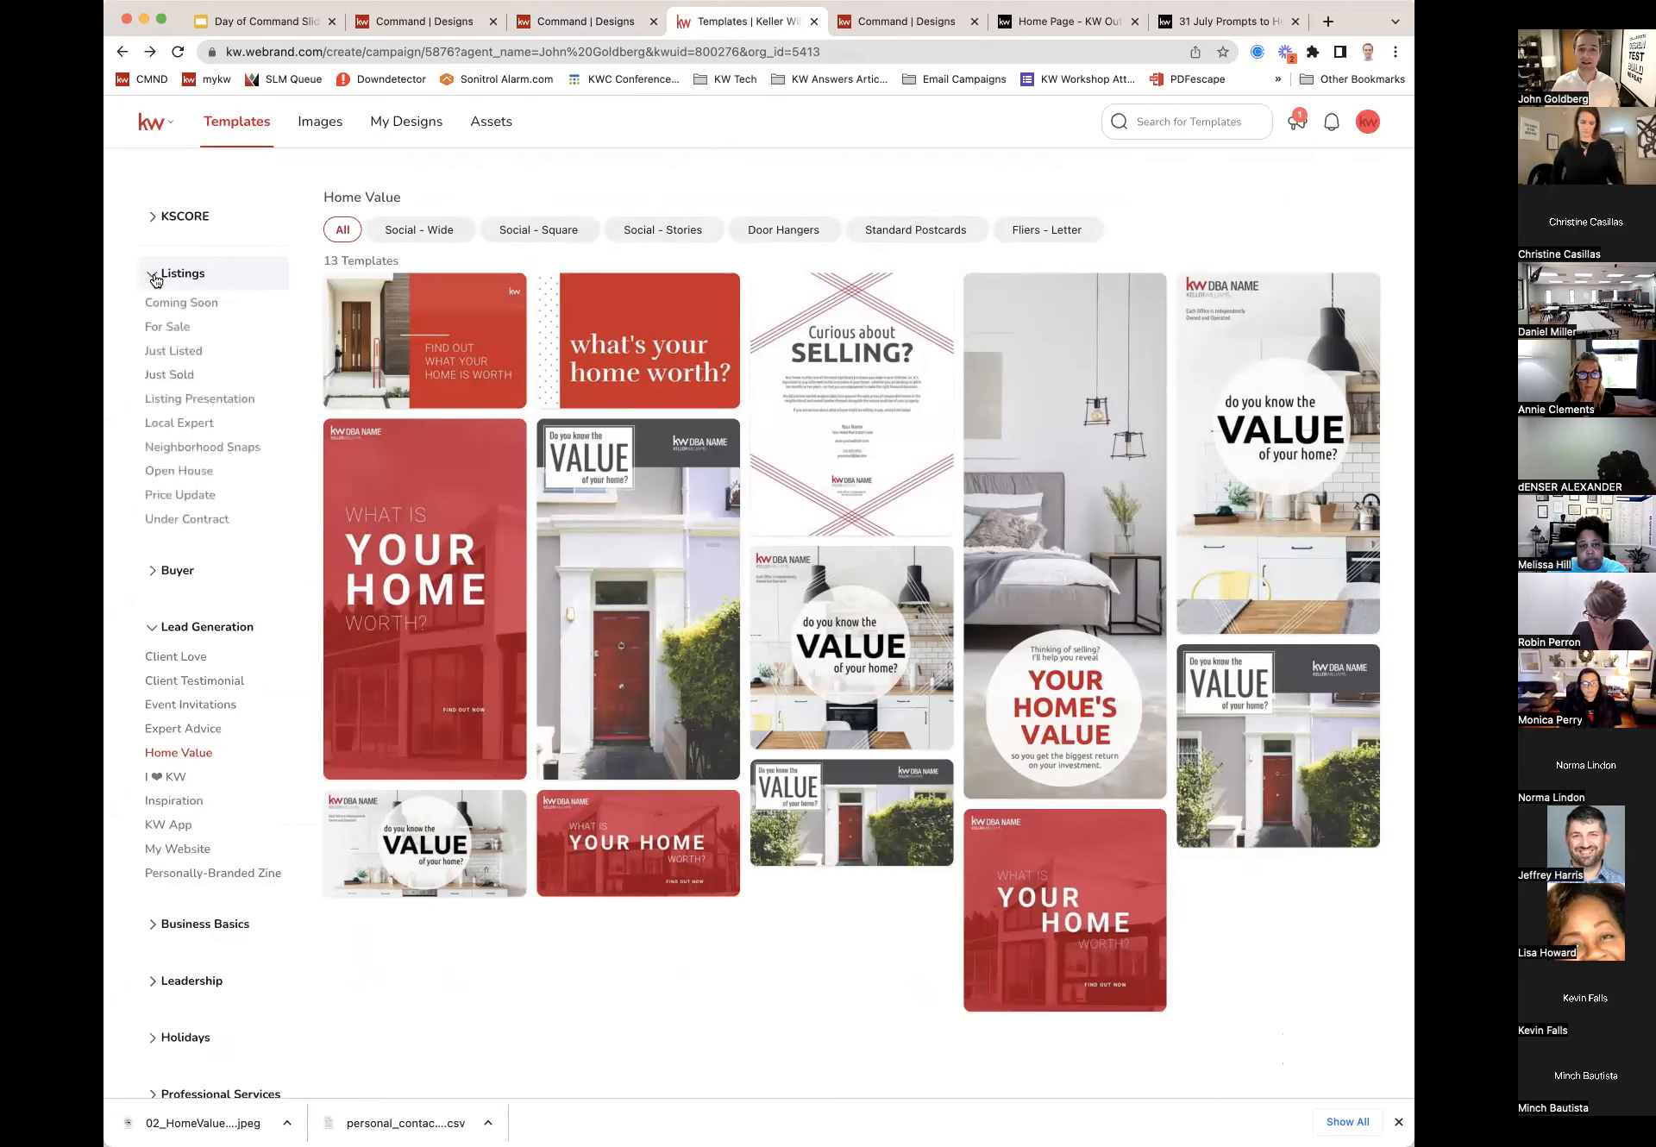
{"action": "left_click", "coordinate": [156, 575]}
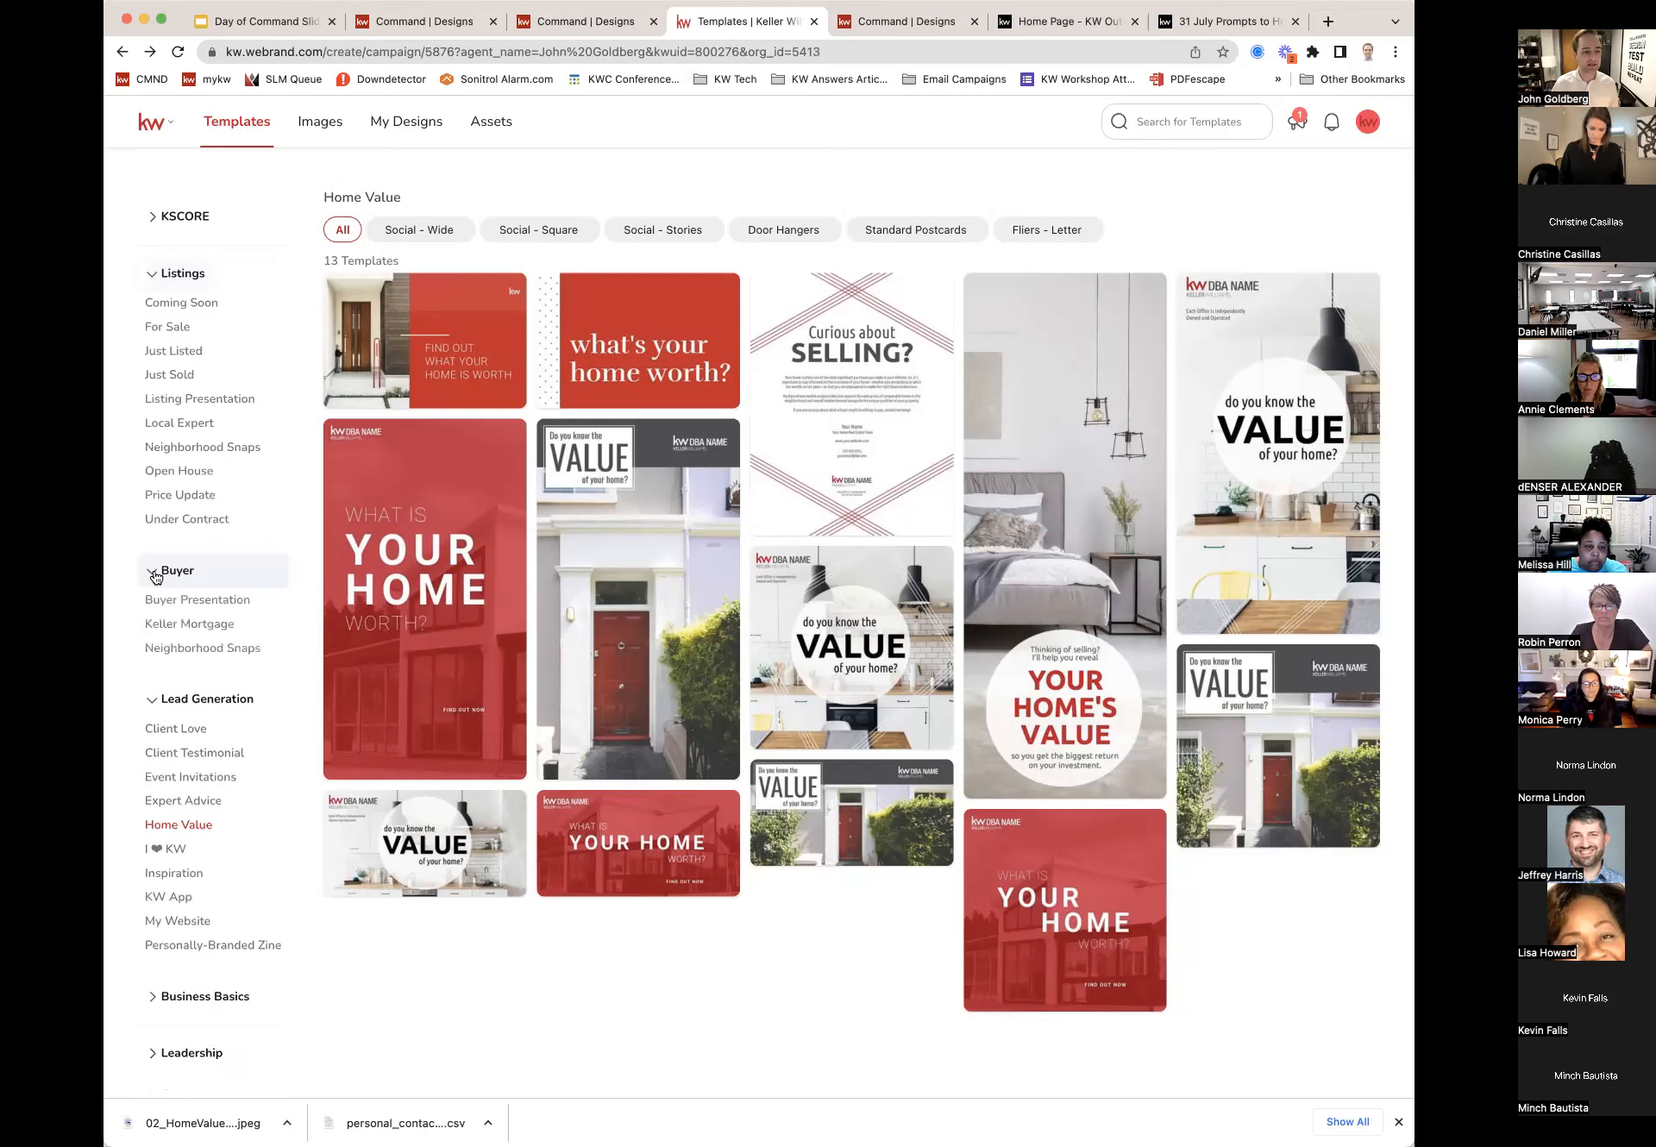
{"action": "scroll", "coordinate": [215, 658], "scroll_direction": "down", "scroll_amount": 4}
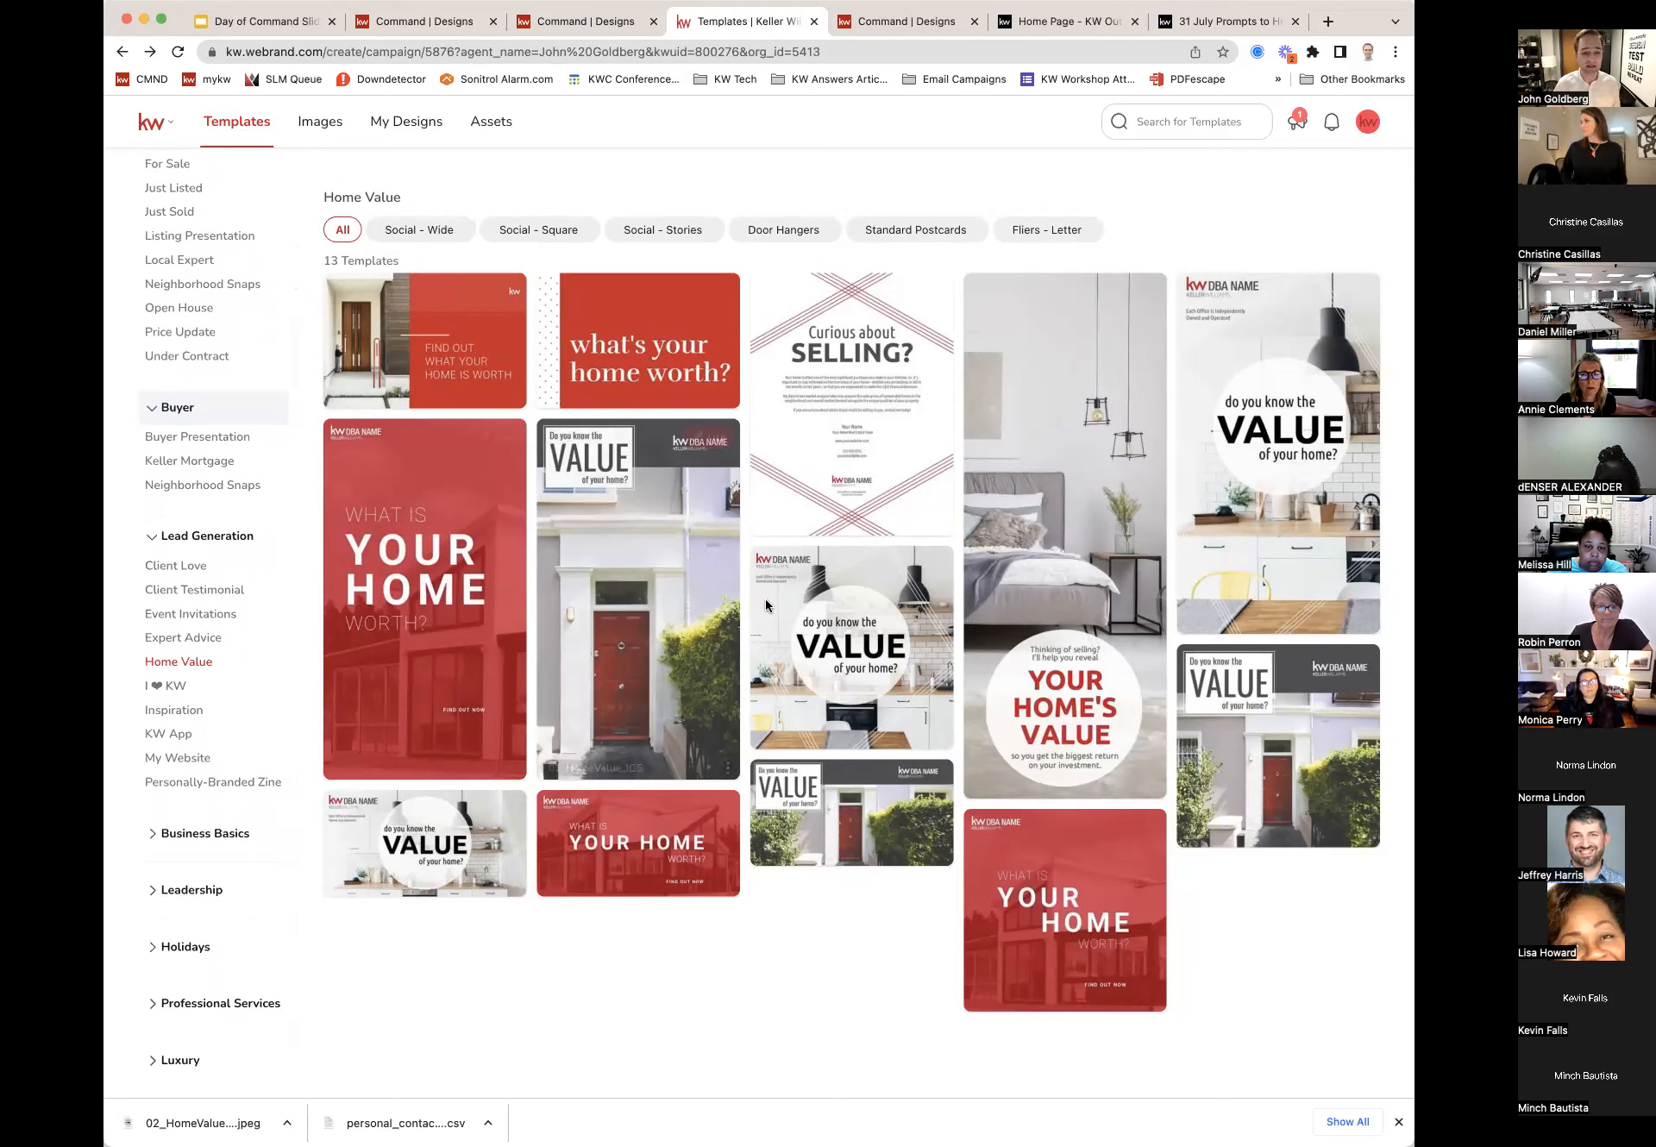
{"action": "mouse_move", "coordinate": [841, 617]}
{"action": "scroll", "coordinate": [198, 545], "scroll_direction": "down", "scroll_amount": 2}
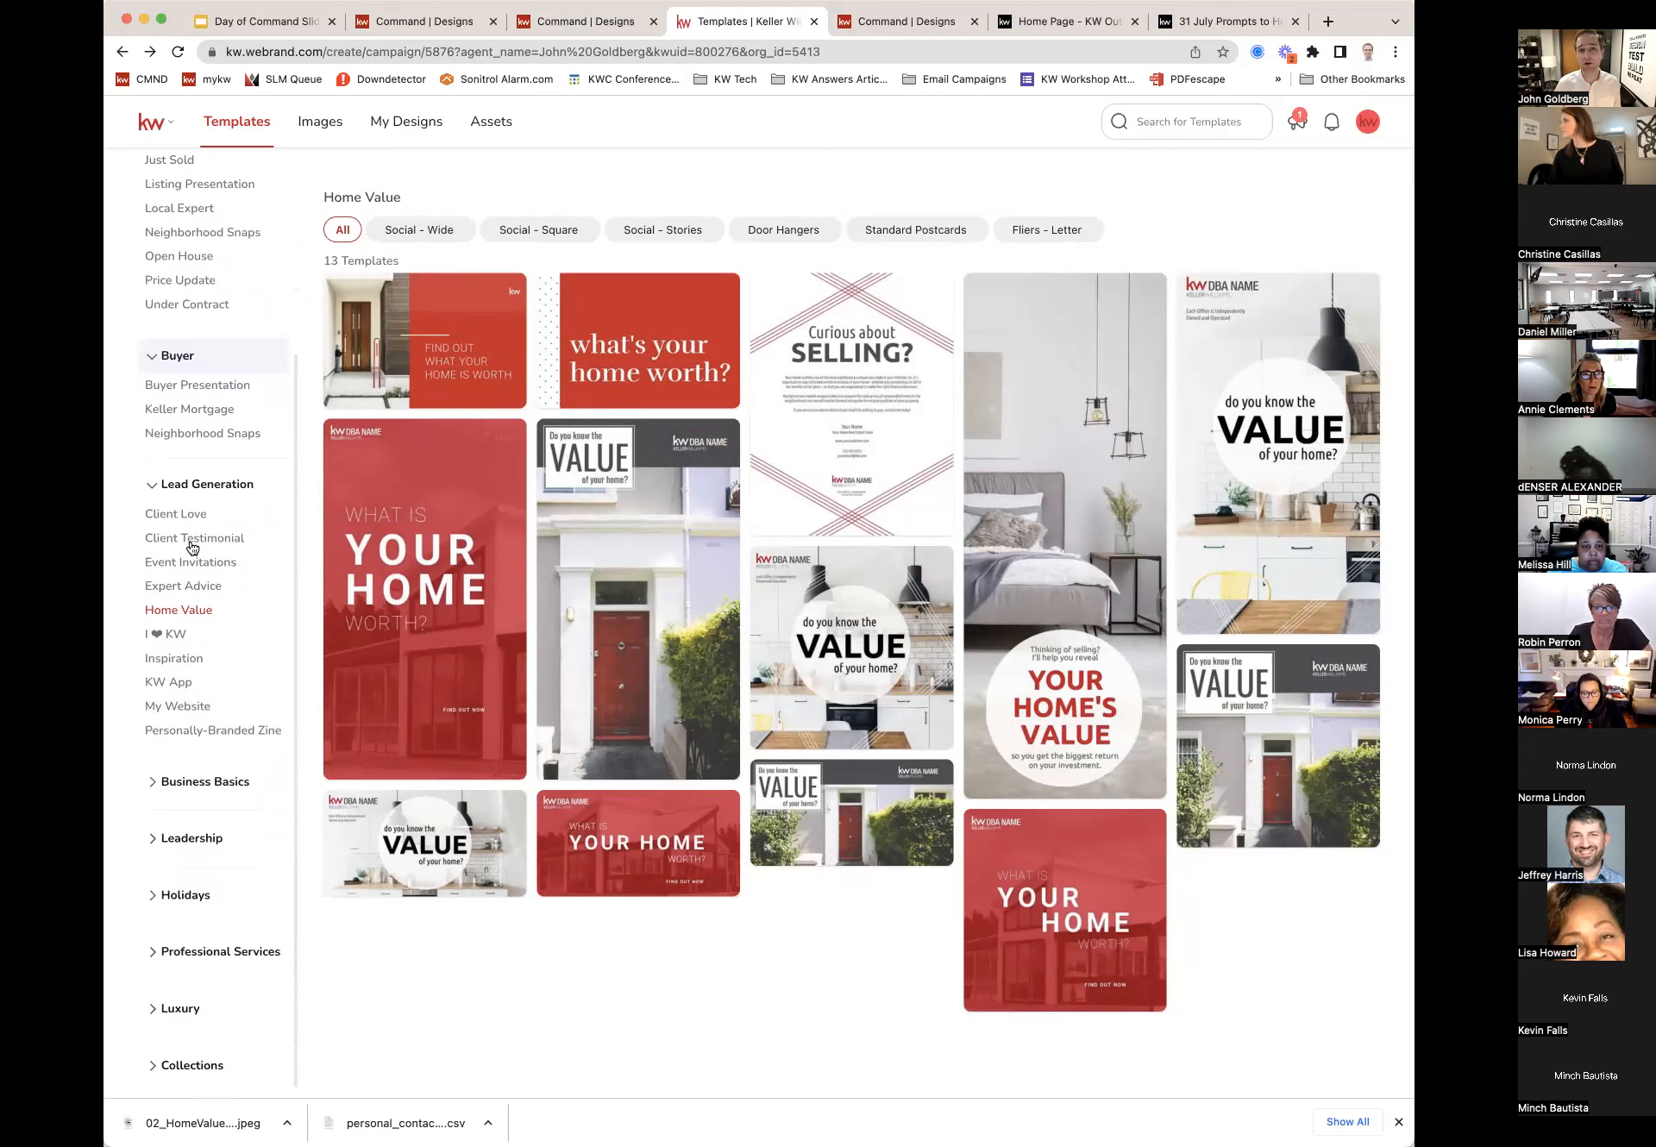
{"action": "scroll", "coordinate": [191, 547], "scroll_direction": "down", "scroll_amount": 1}
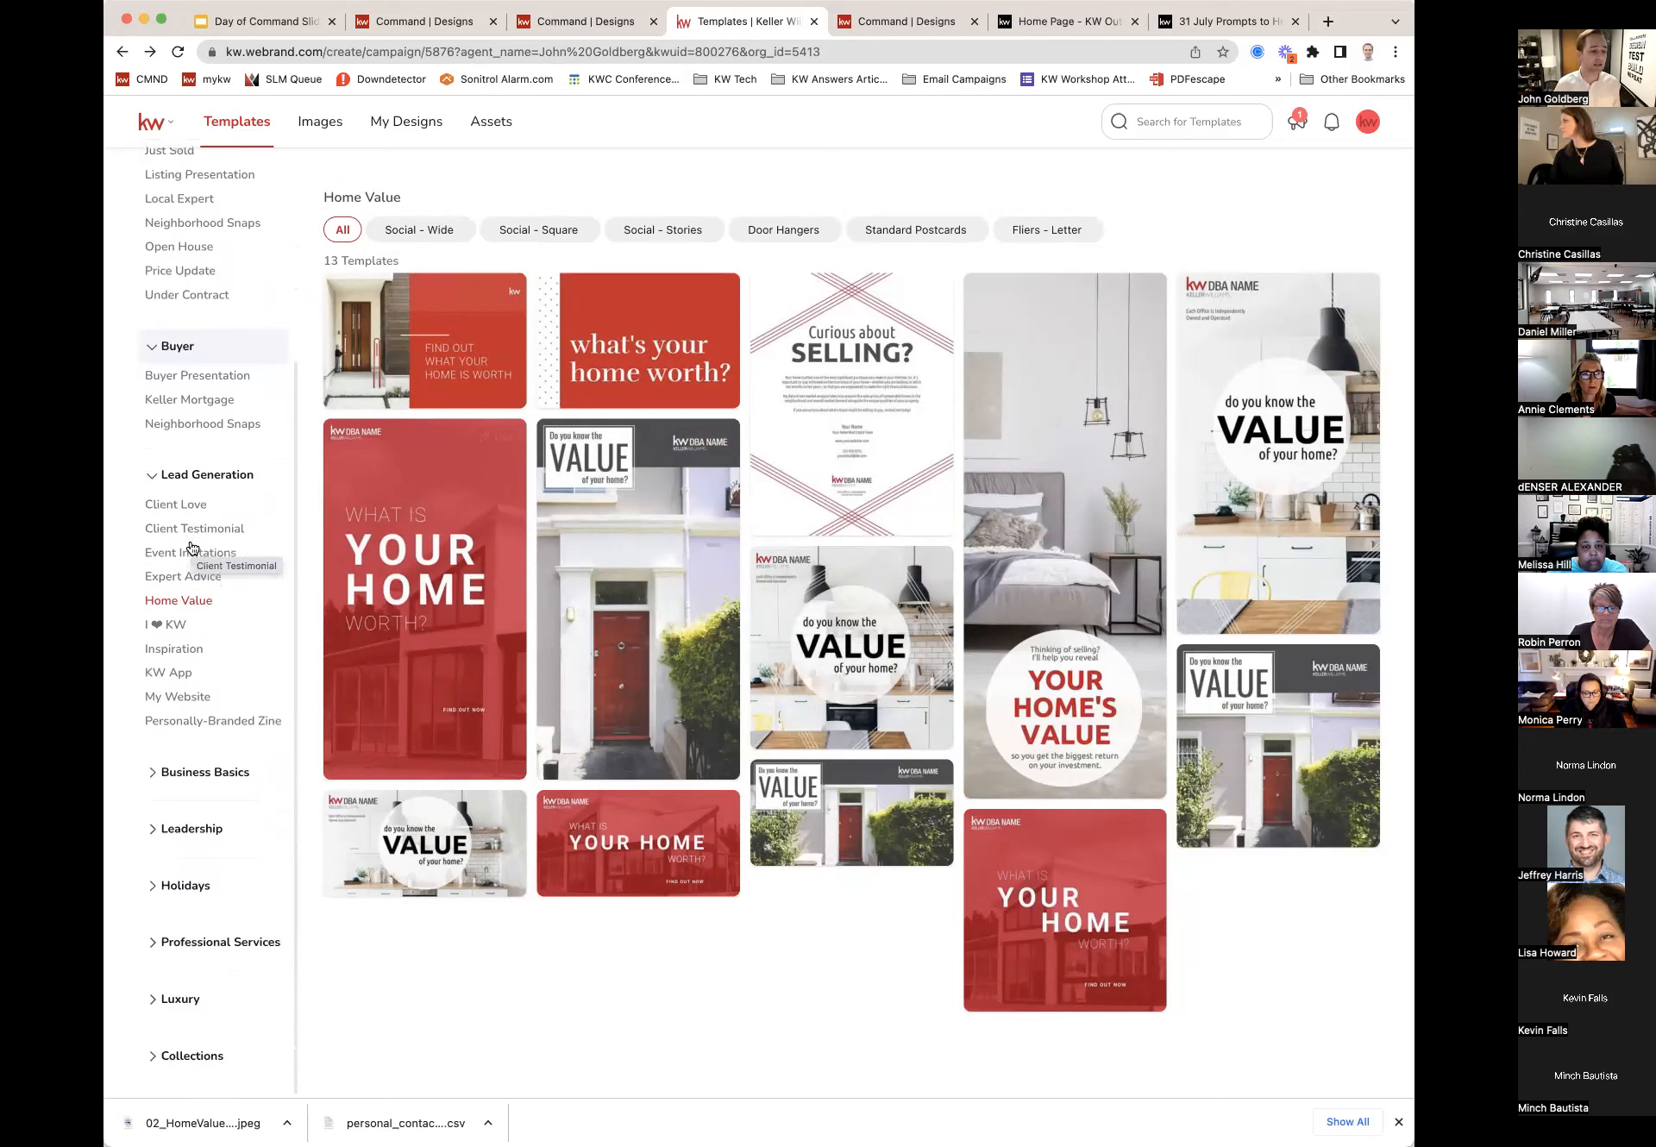
{"action": "left_click", "coordinate": [157, 891]}
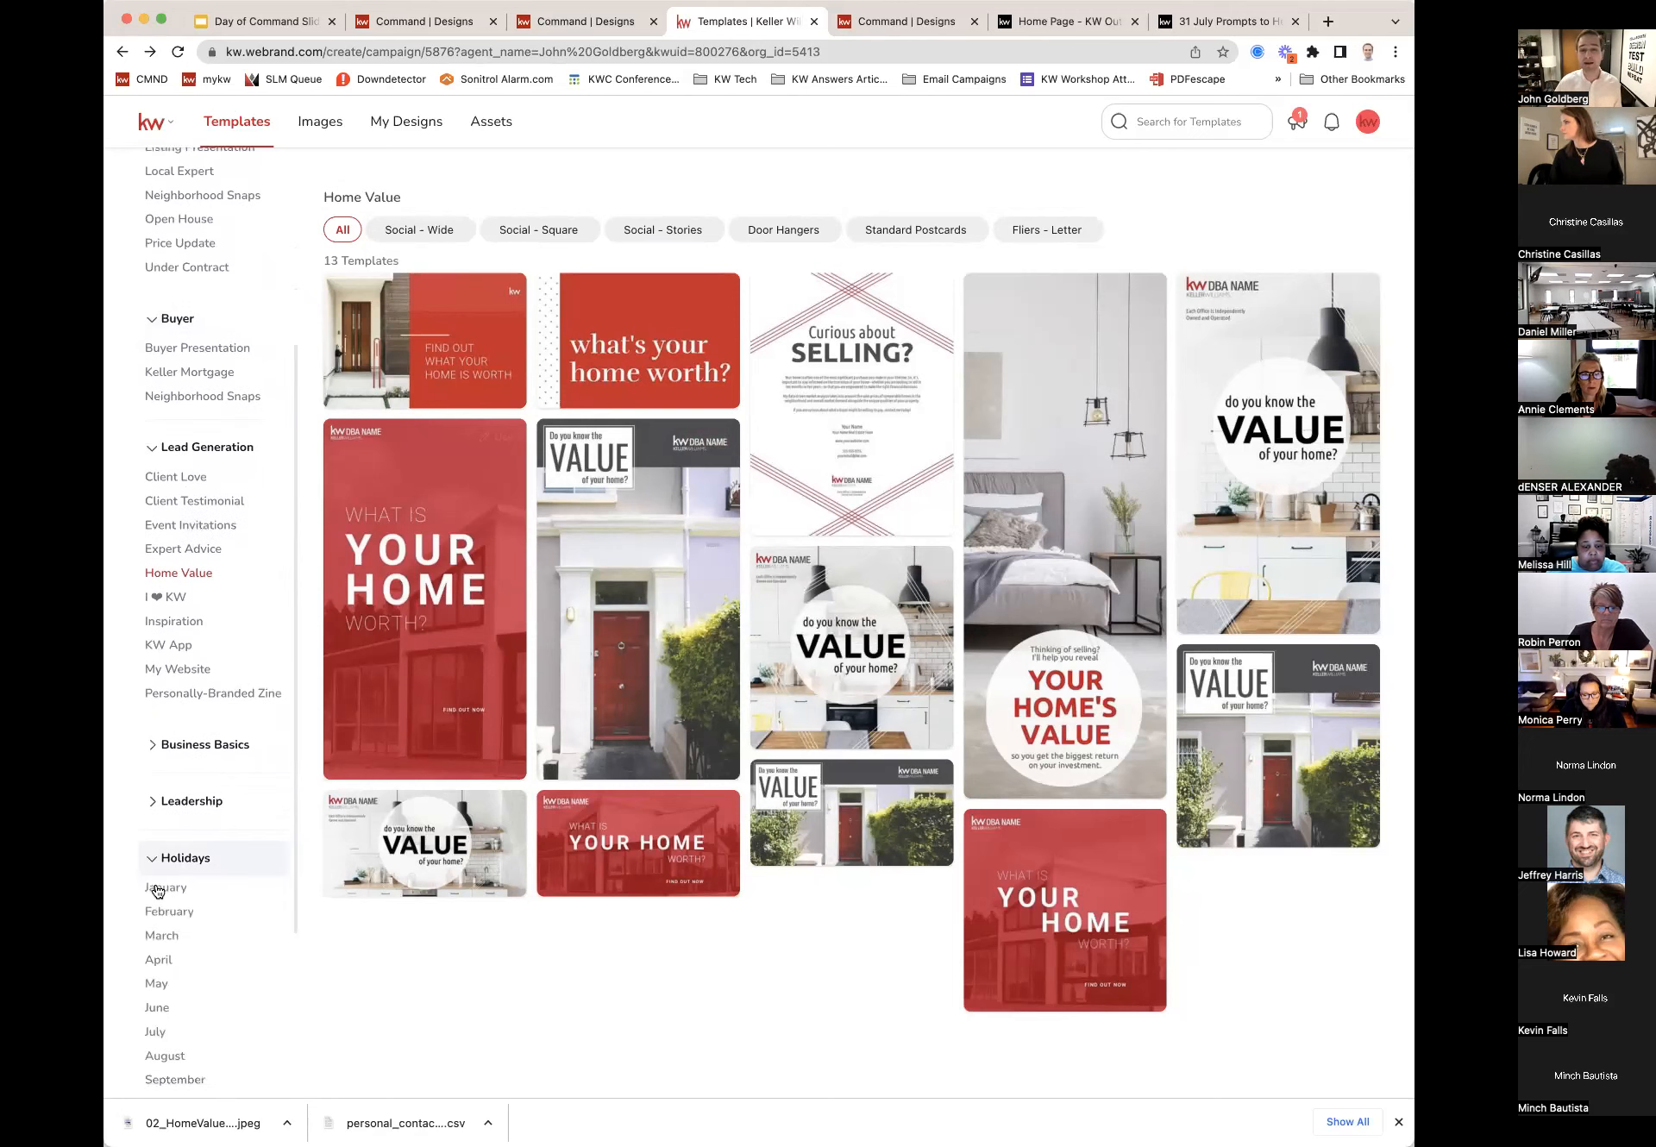
{"action": "scroll", "coordinate": [157, 891], "scroll_direction": "down", "scroll_amount": 3}
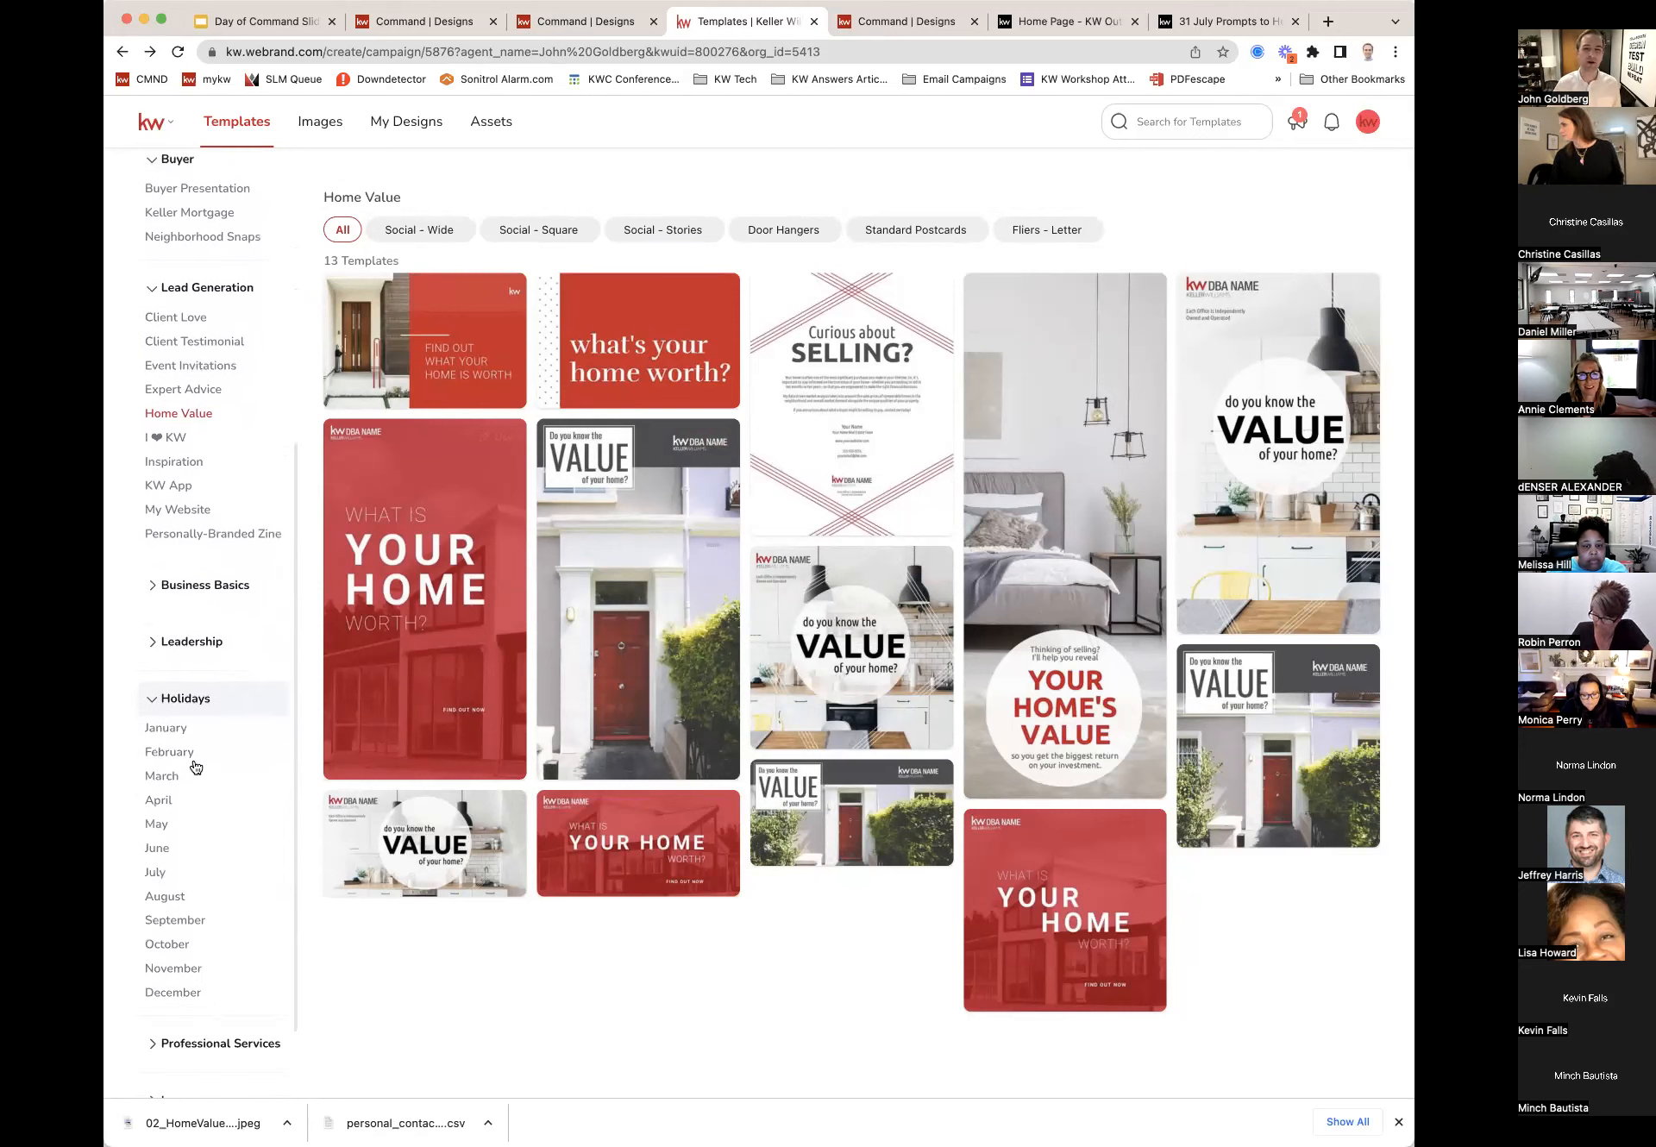
Step: Browse the August and July holiday templates in KW Designs, then return to Command Designs
{"action": "left_click", "coordinate": [159, 899]}
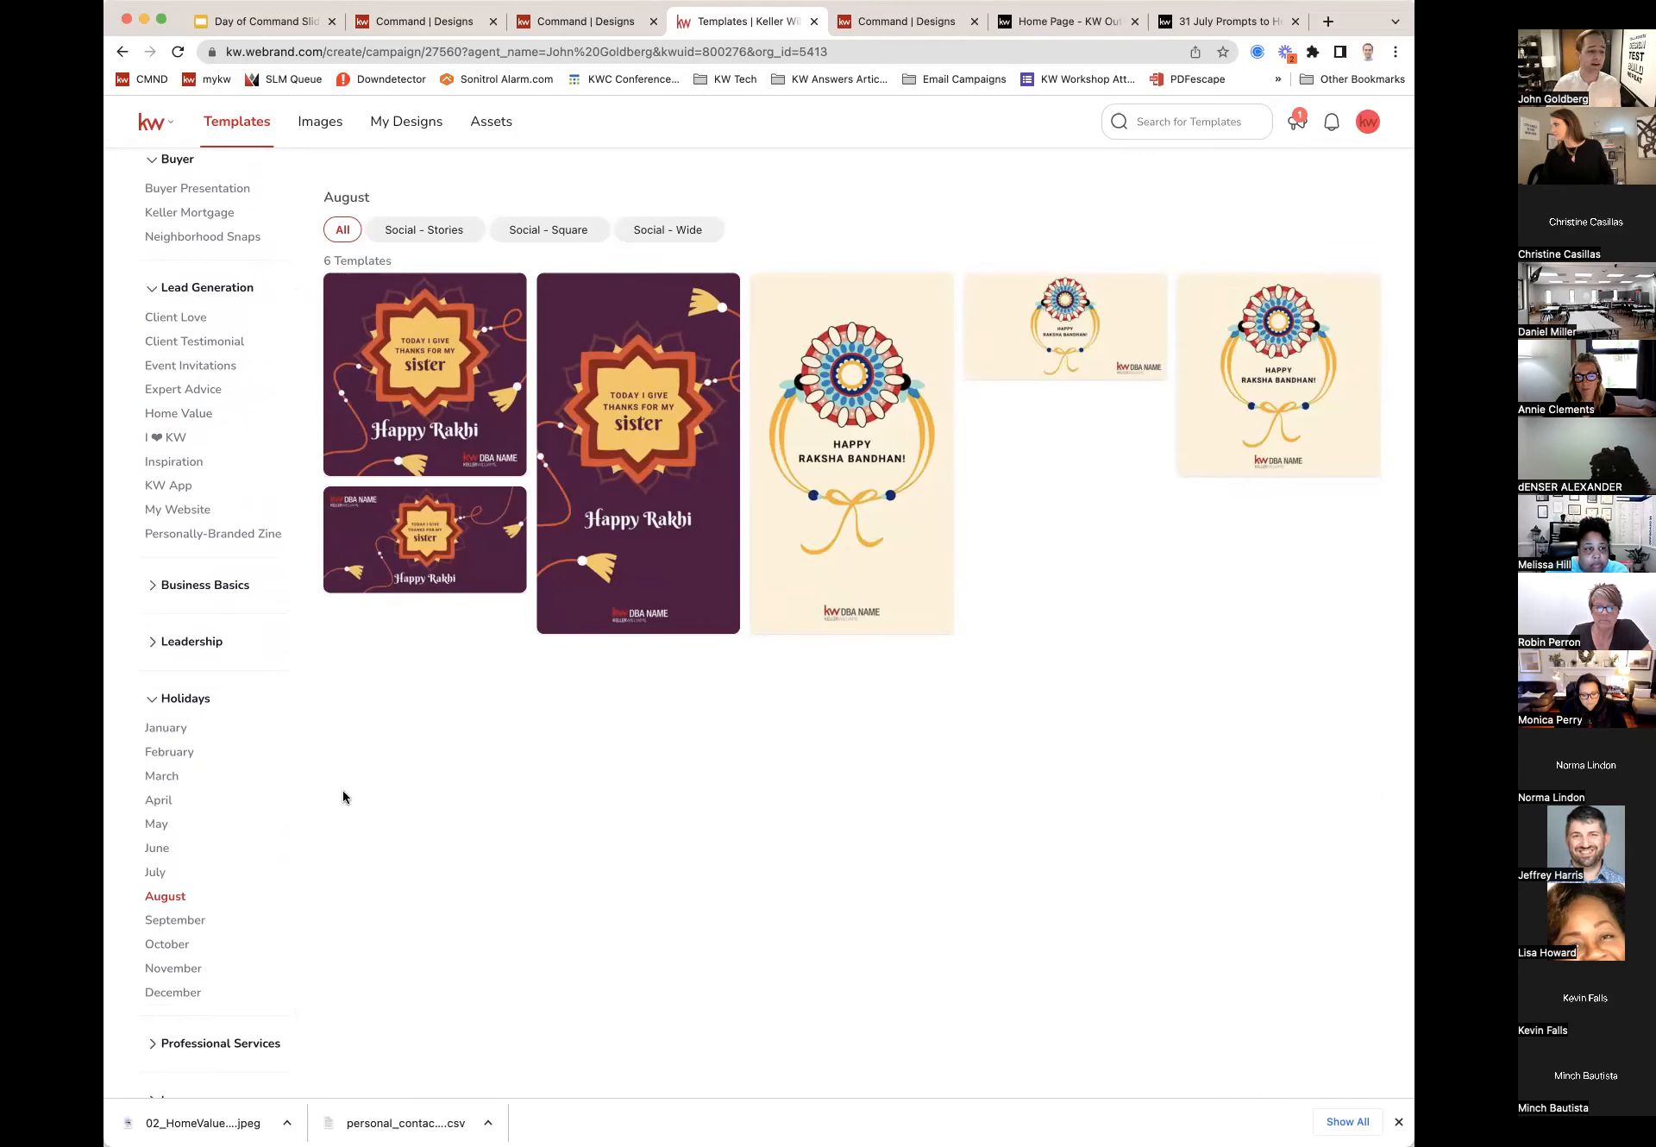
{"action": "left_click", "coordinate": [156, 873]}
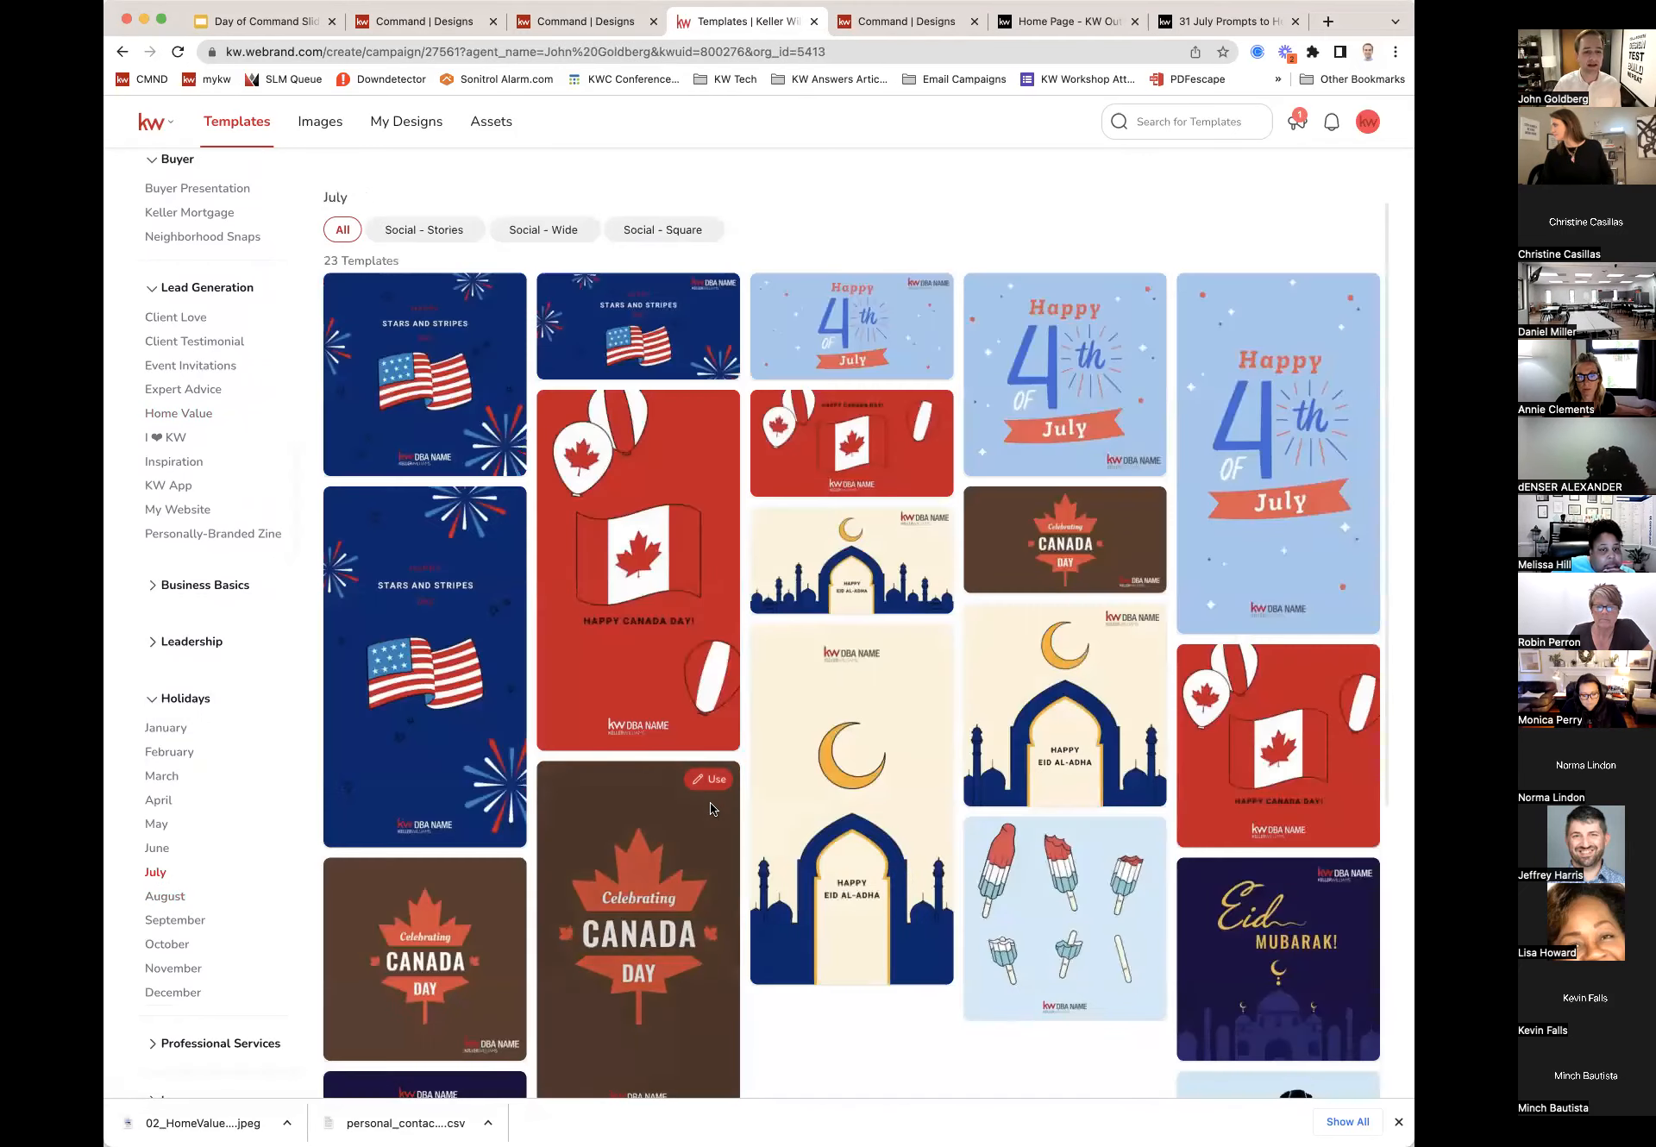
{"action": "scroll", "coordinate": [710, 804], "scroll_direction": "down", "scroll_amount": 3}
{"action": "scroll", "coordinate": [711, 808], "scroll_direction": "down", "scroll_amount": 3}
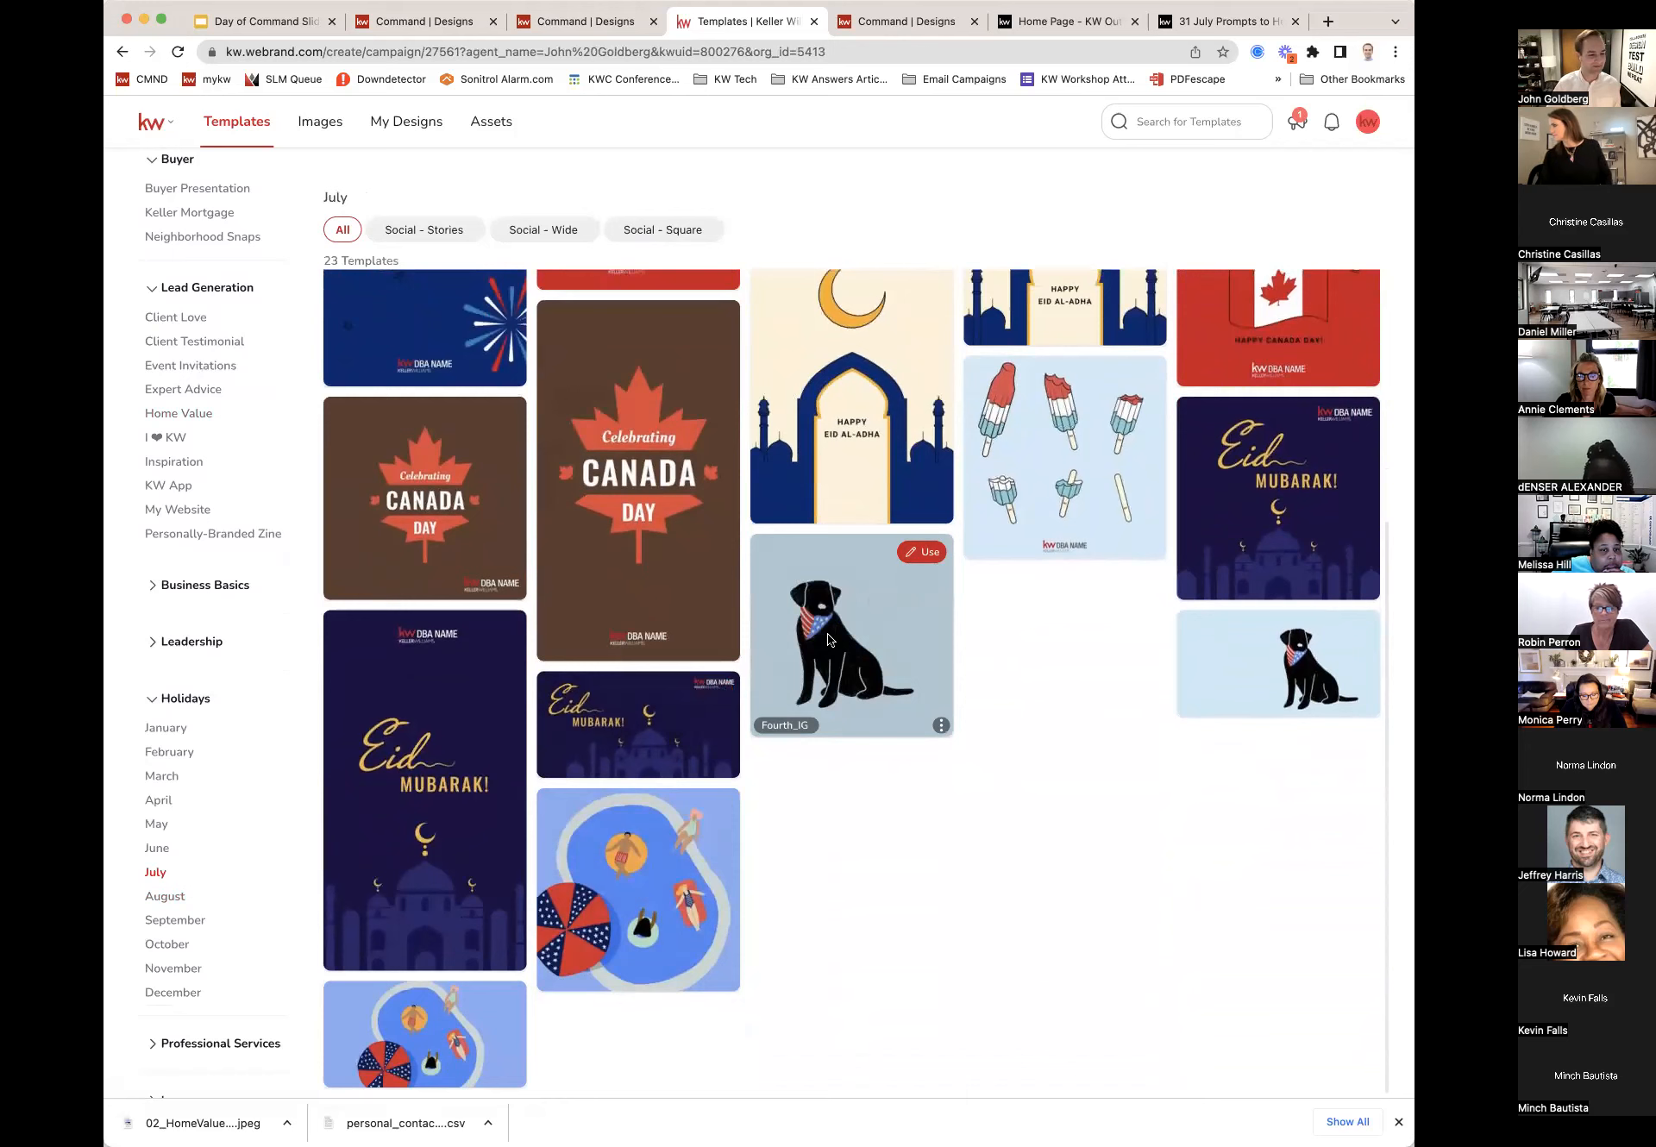
{"action": "scroll", "coordinate": [278, 669], "scroll_direction": "down", "scroll_amount": 3}
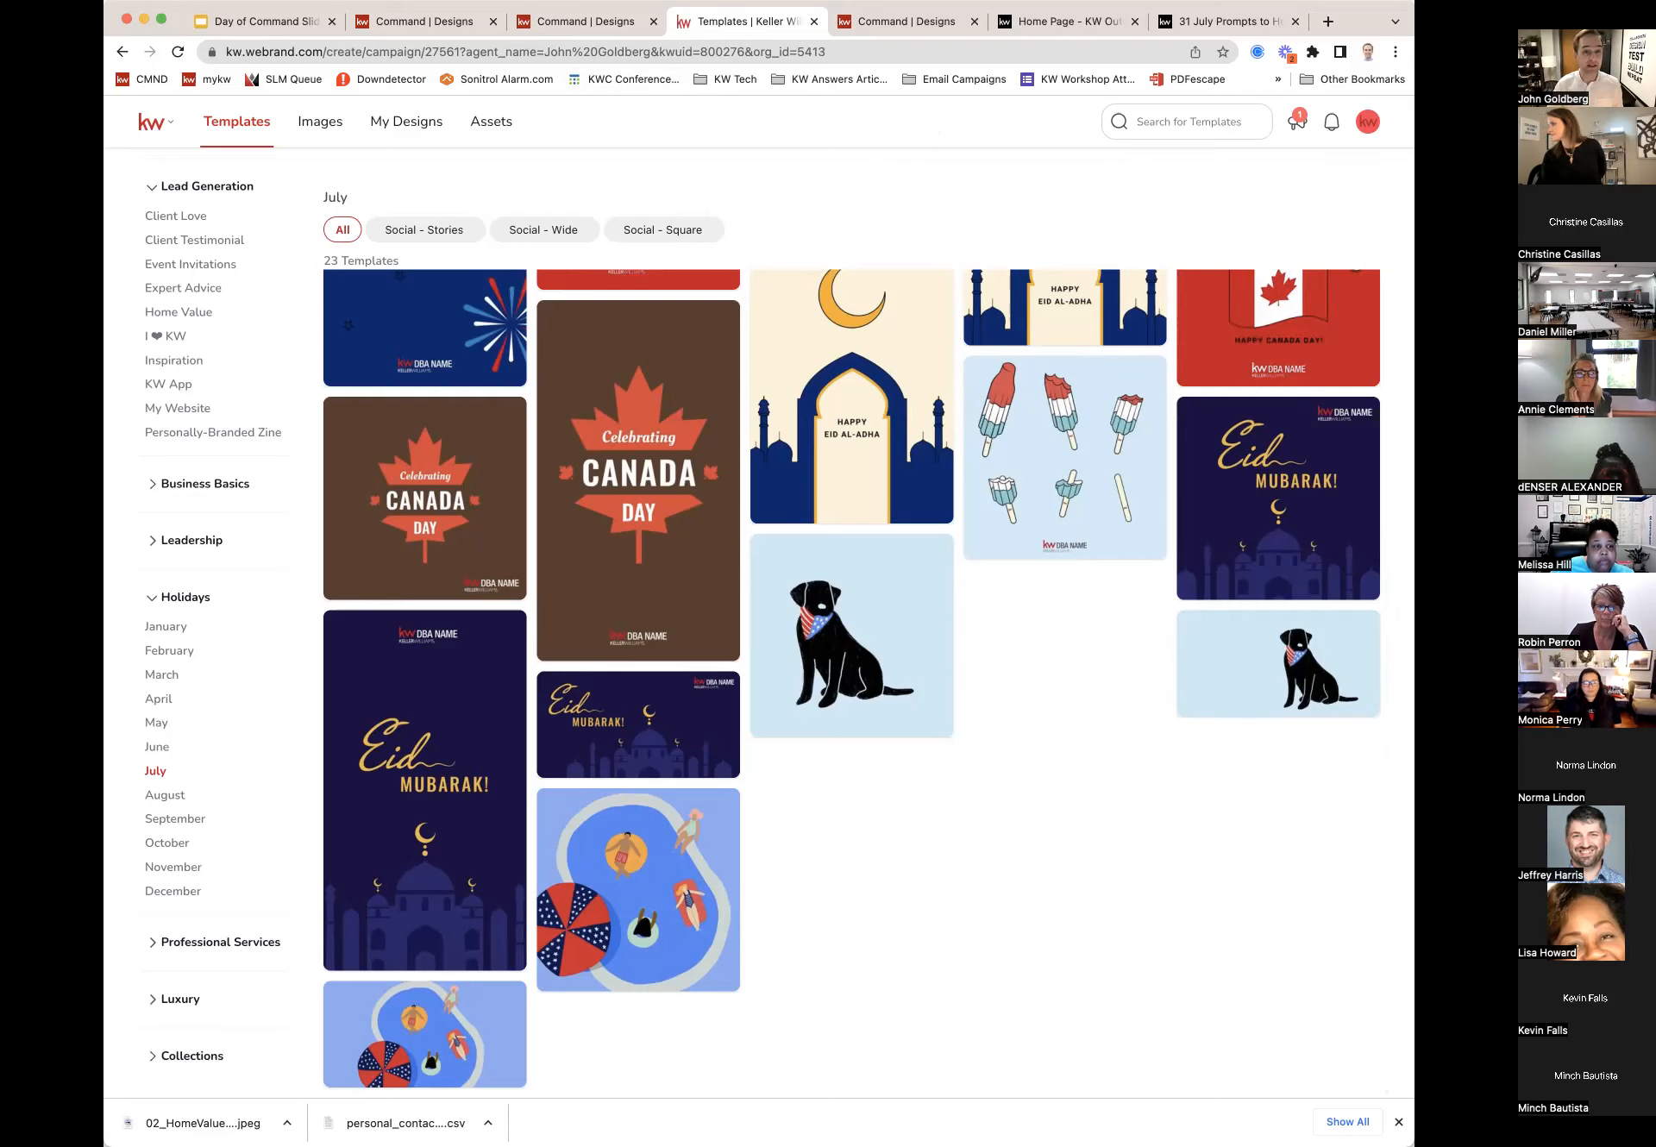
{"action": "left_click", "coordinate": [433, 24]}
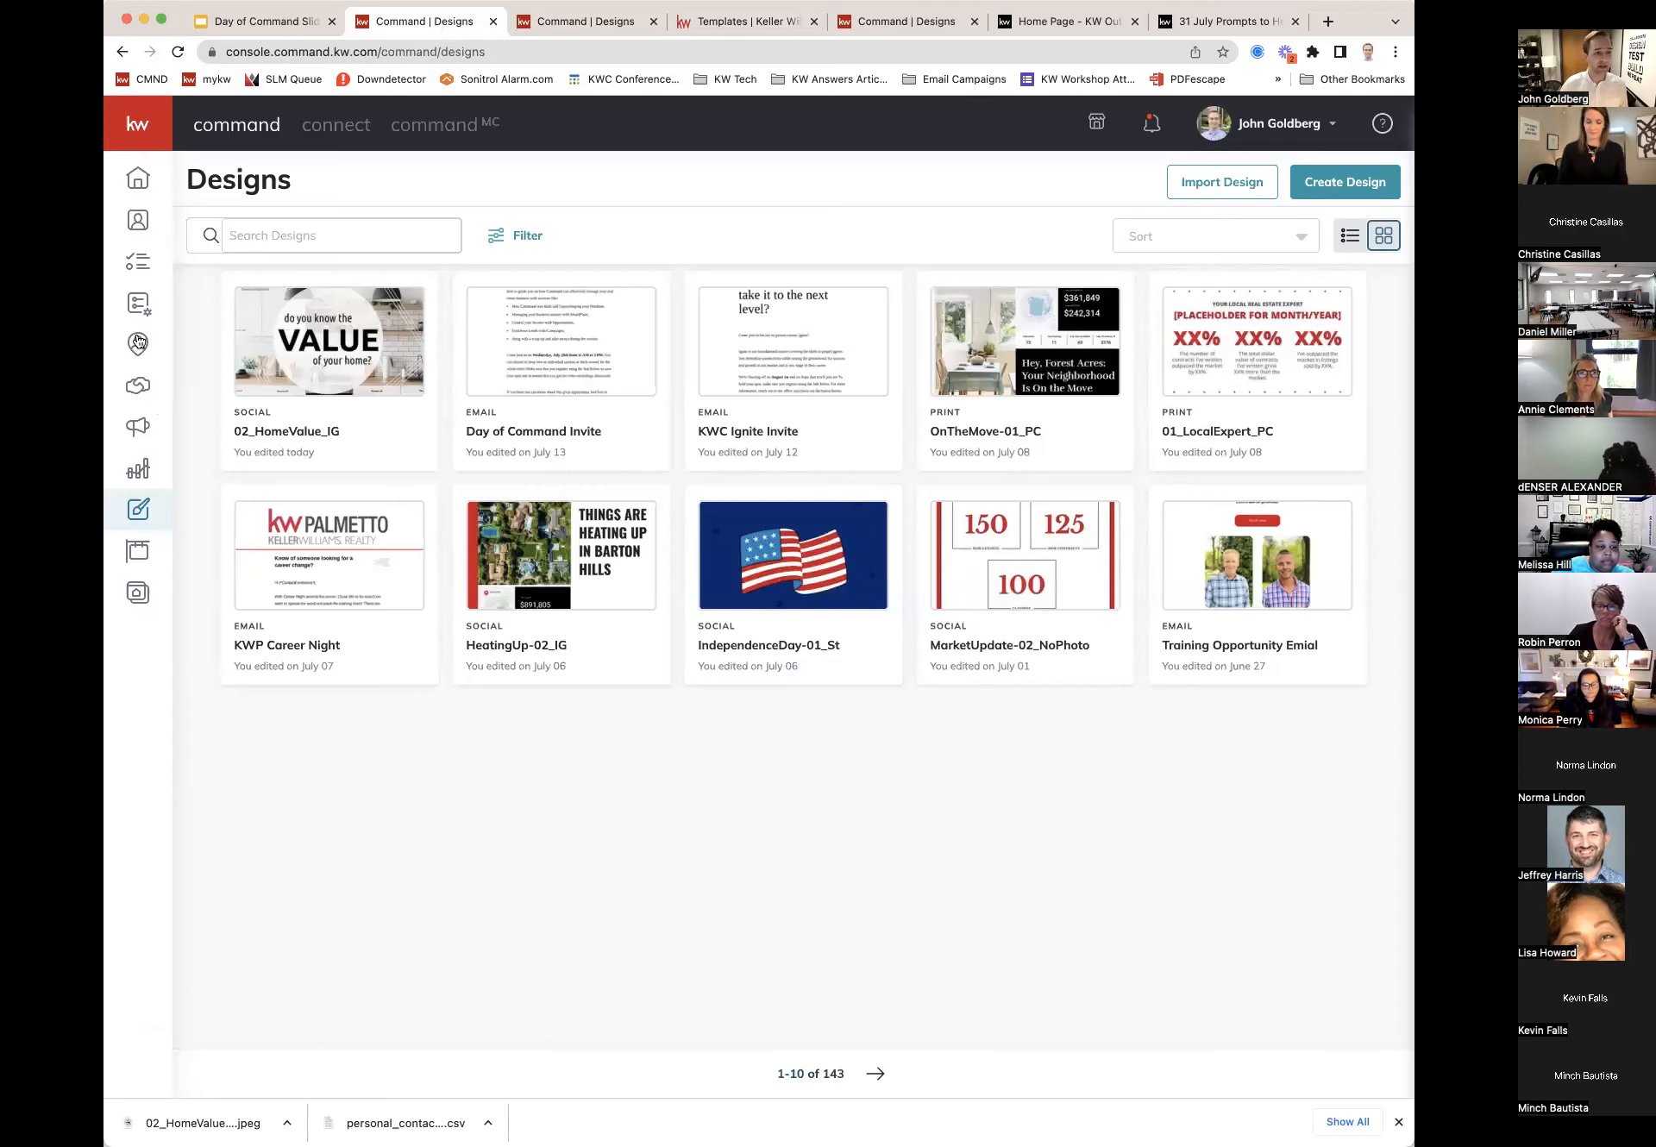
Step: Go to the Campaigns dashboard using the megaphone icon in the sidebar
{"action": "left_click", "coordinate": [138, 429]}
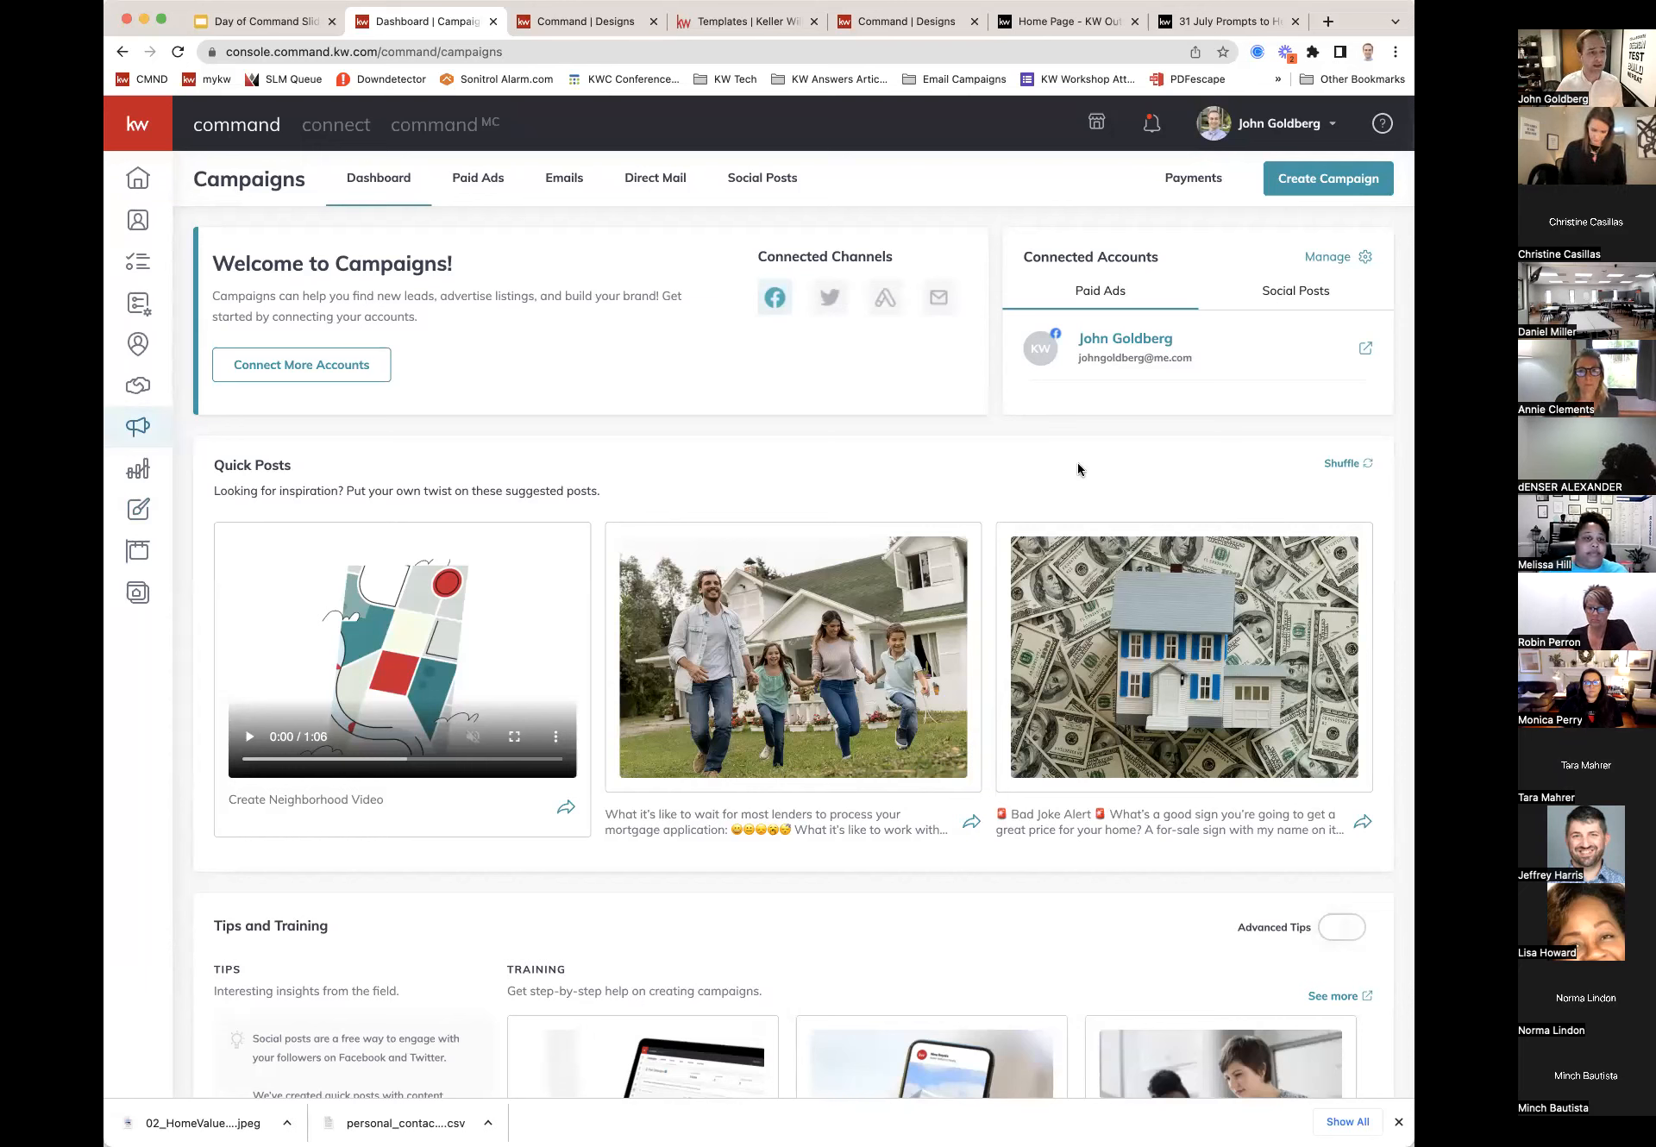
Step: Start a new campaign of the Email type, running on Command Email
{"action": "left_click", "coordinate": [1341, 187]}
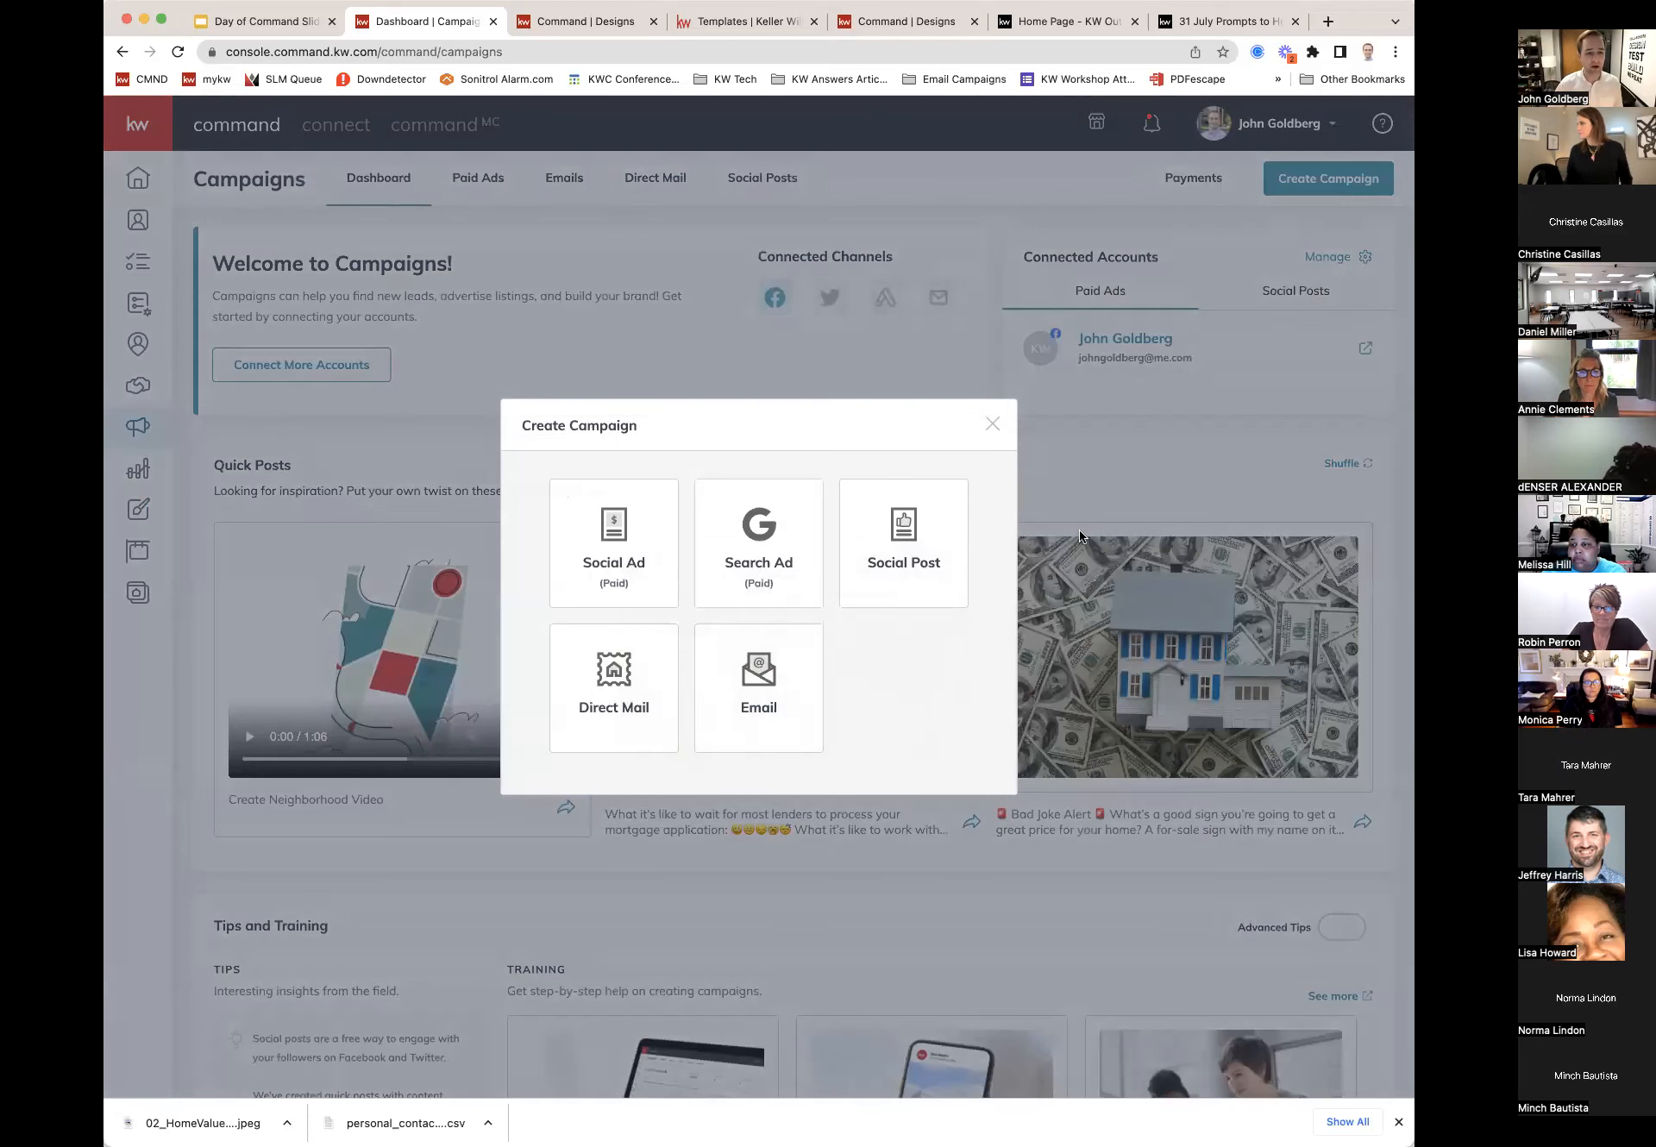
{"action": "left_click", "coordinate": [804, 667]}
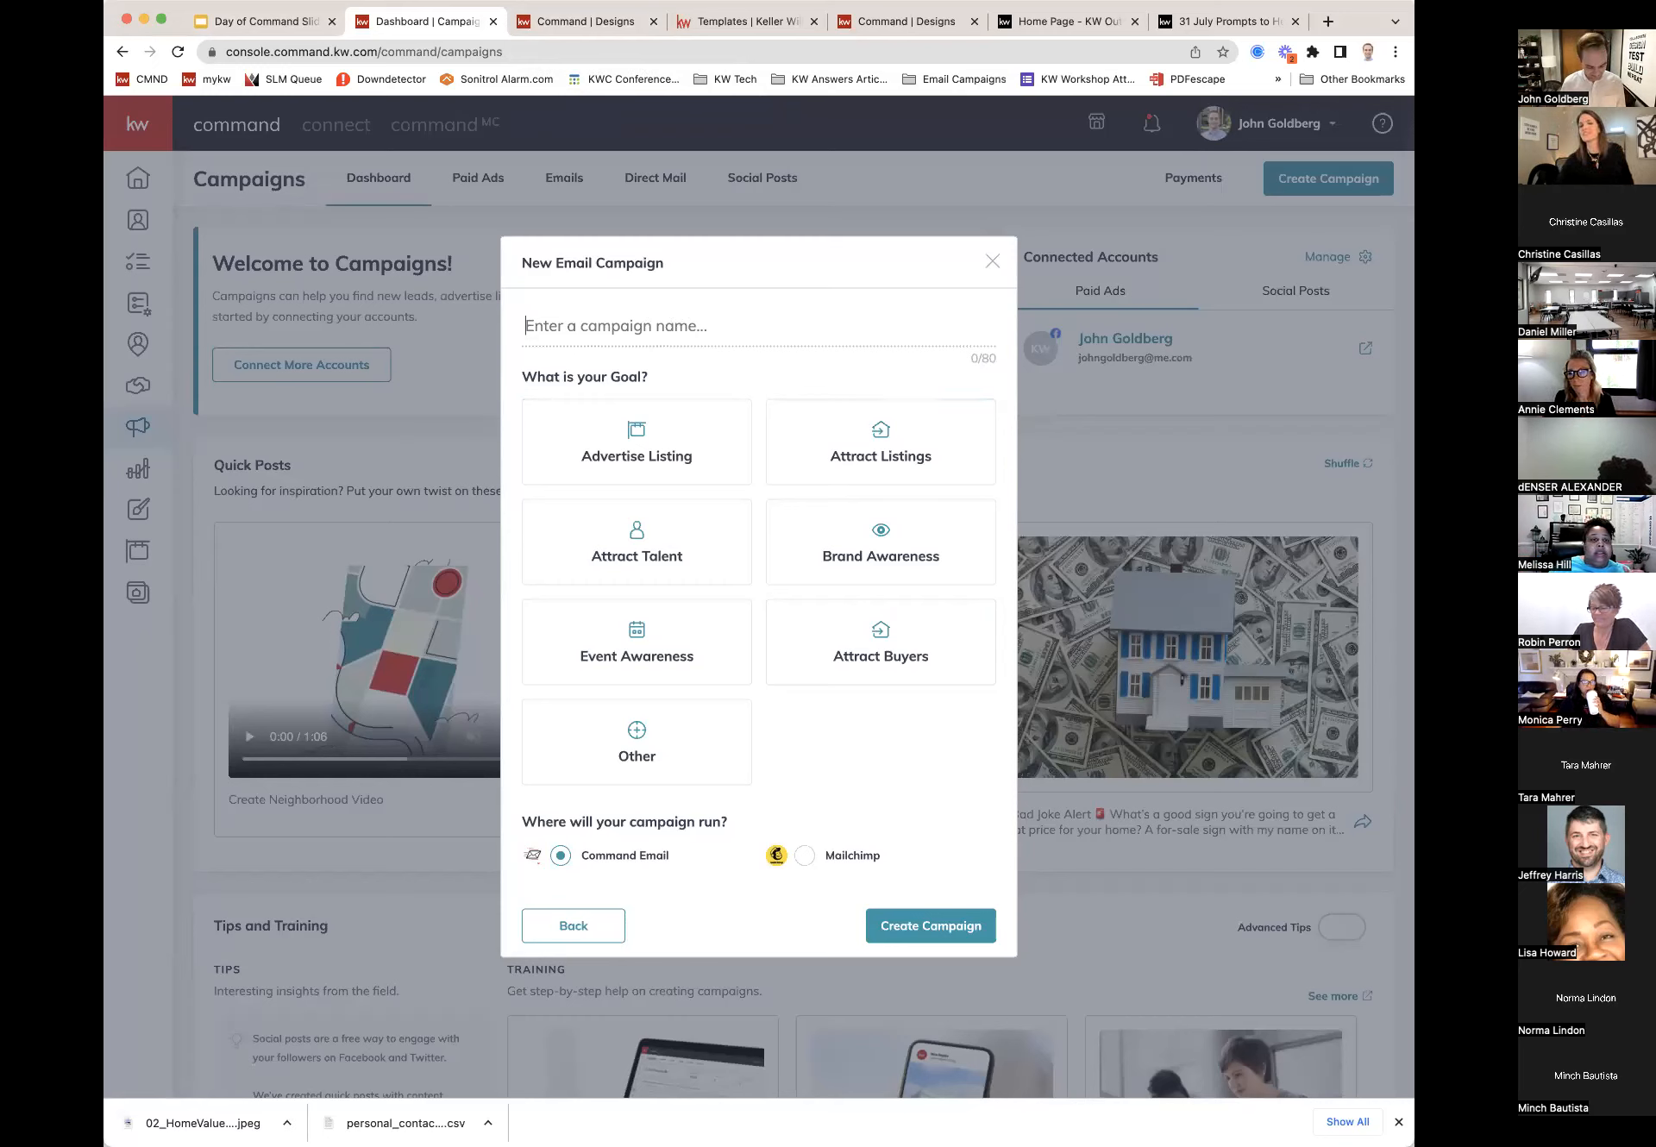
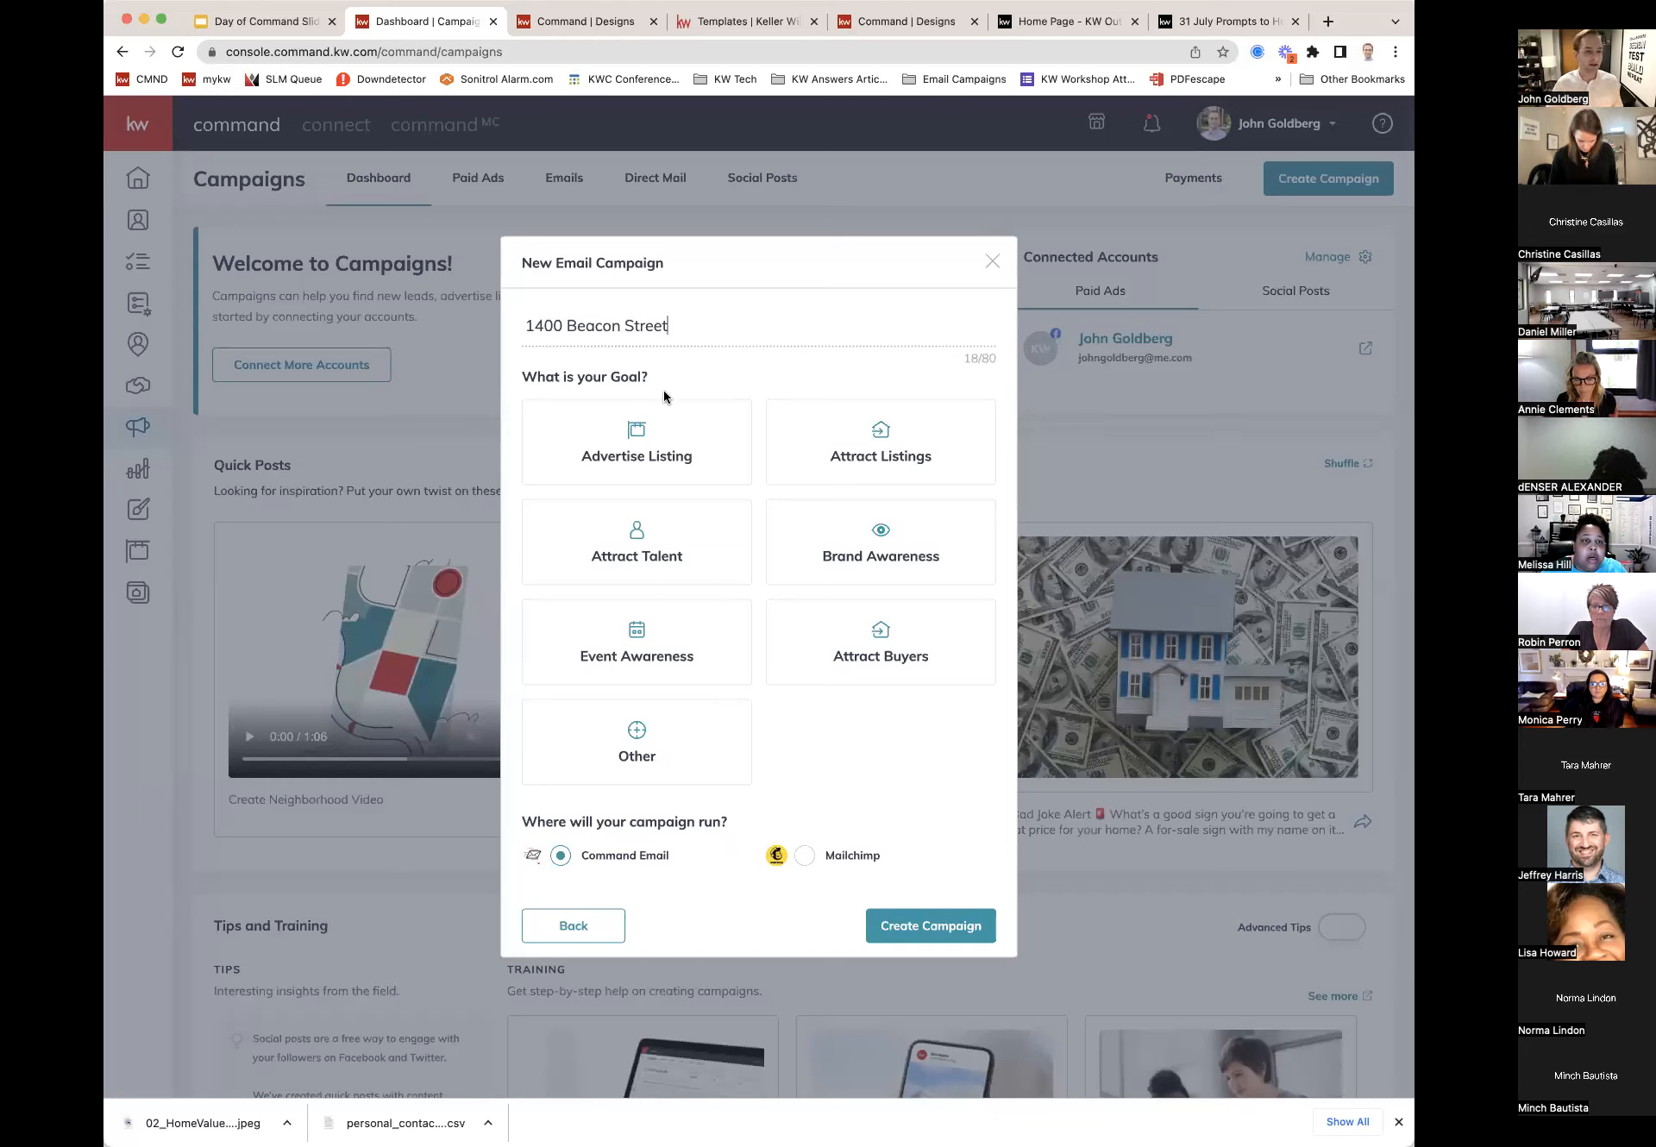
{"action": "left_click", "coordinate": [641, 442]}
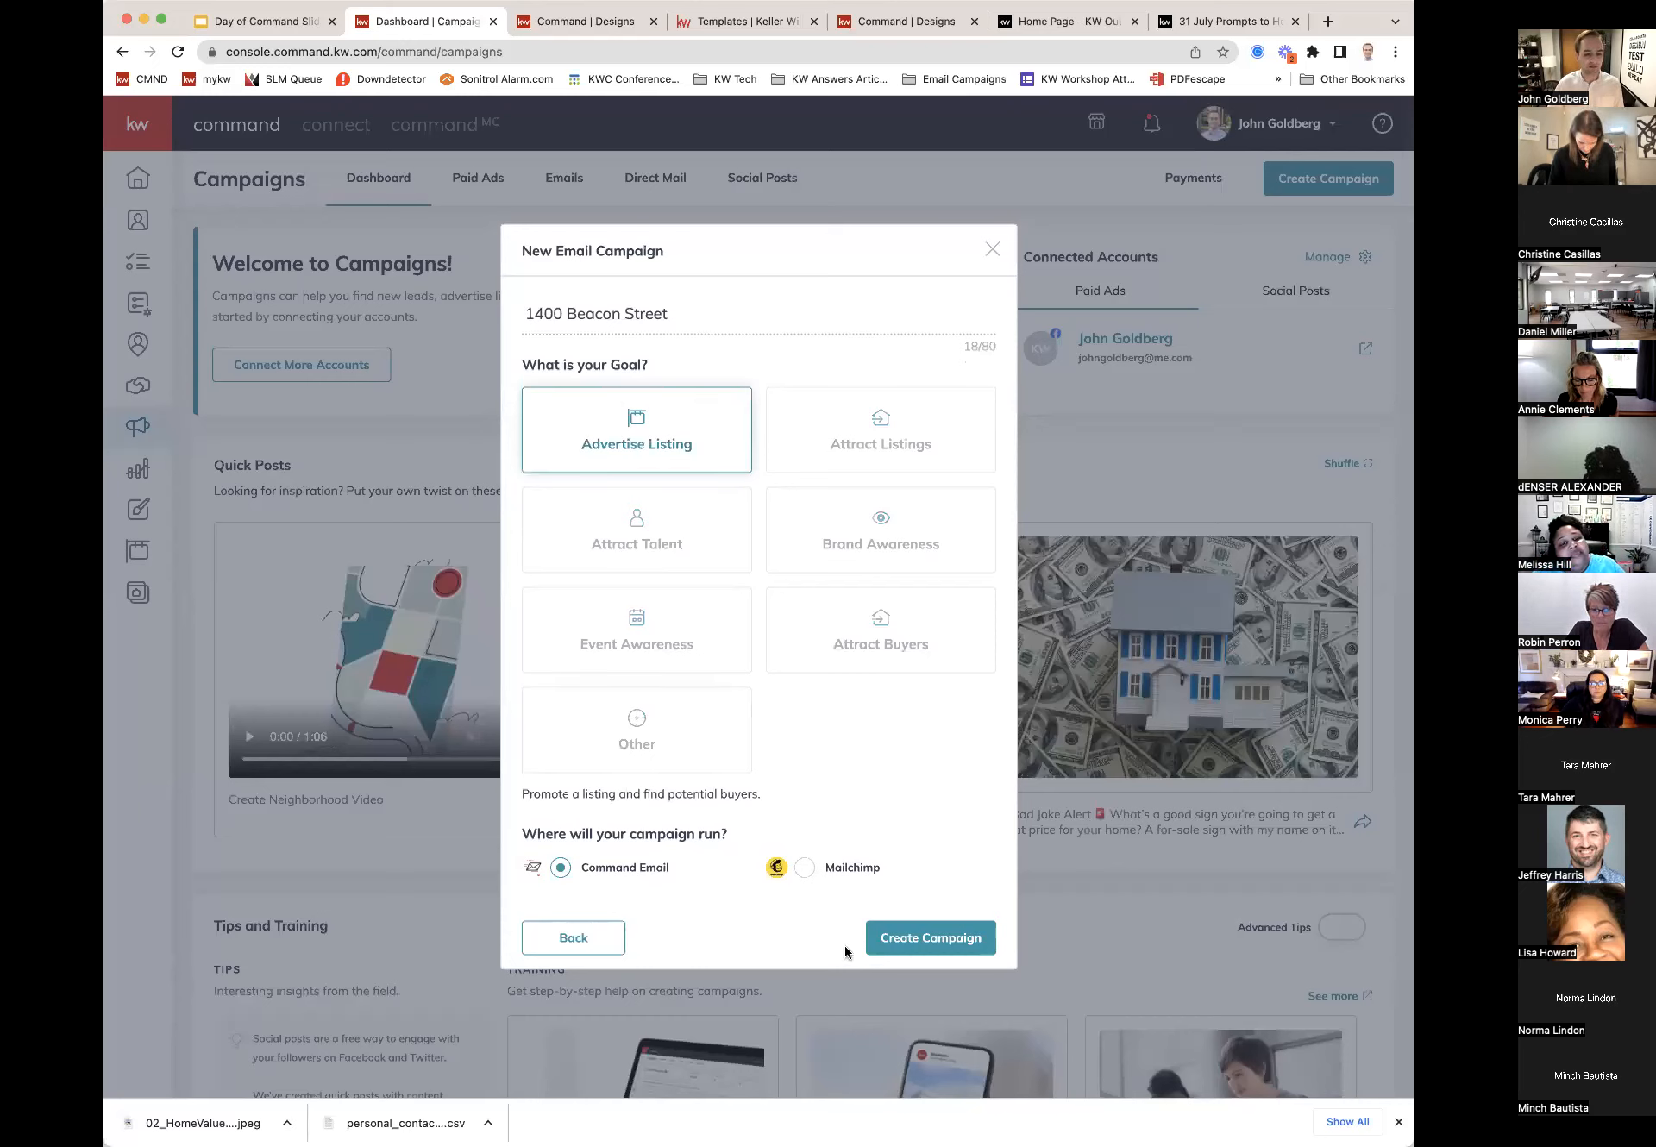
{"action": "left_click", "coordinate": [916, 940]}
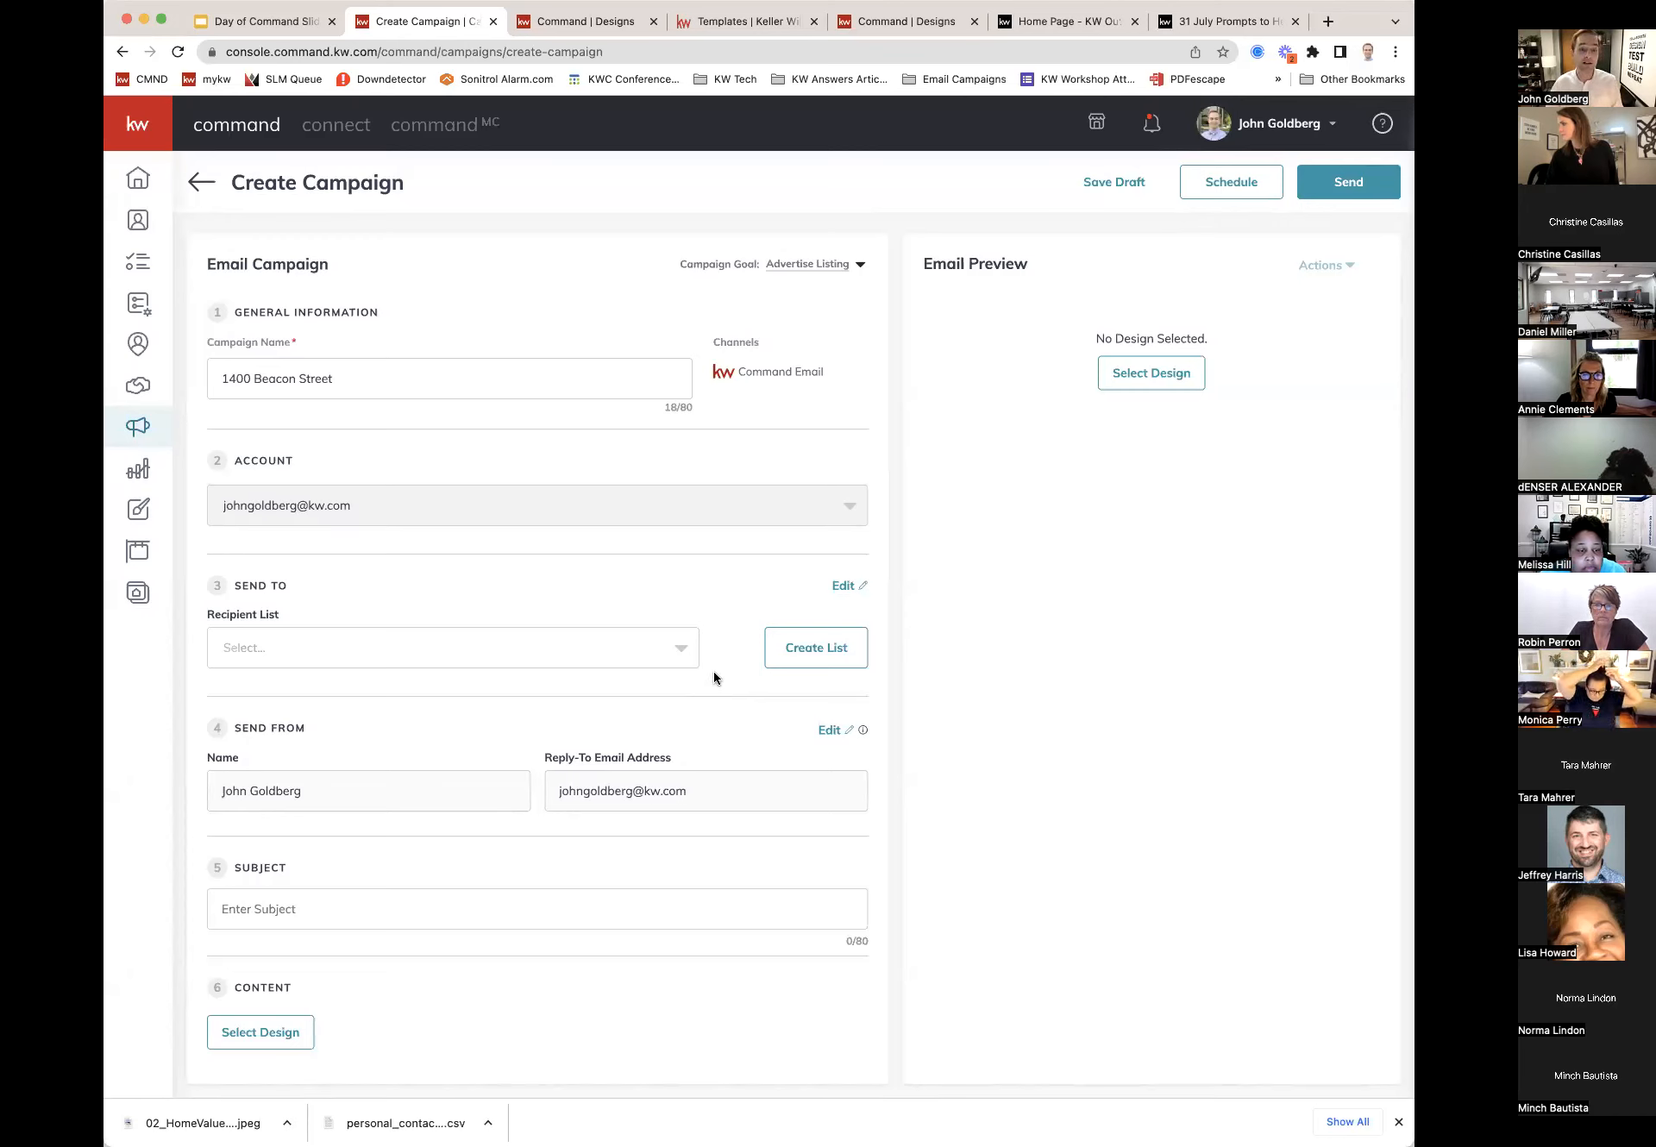
Step: Create a recipient list named 'Beacon Street People' and leave it with no contacts selected
{"action": "left_click", "coordinate": [820, 654]}
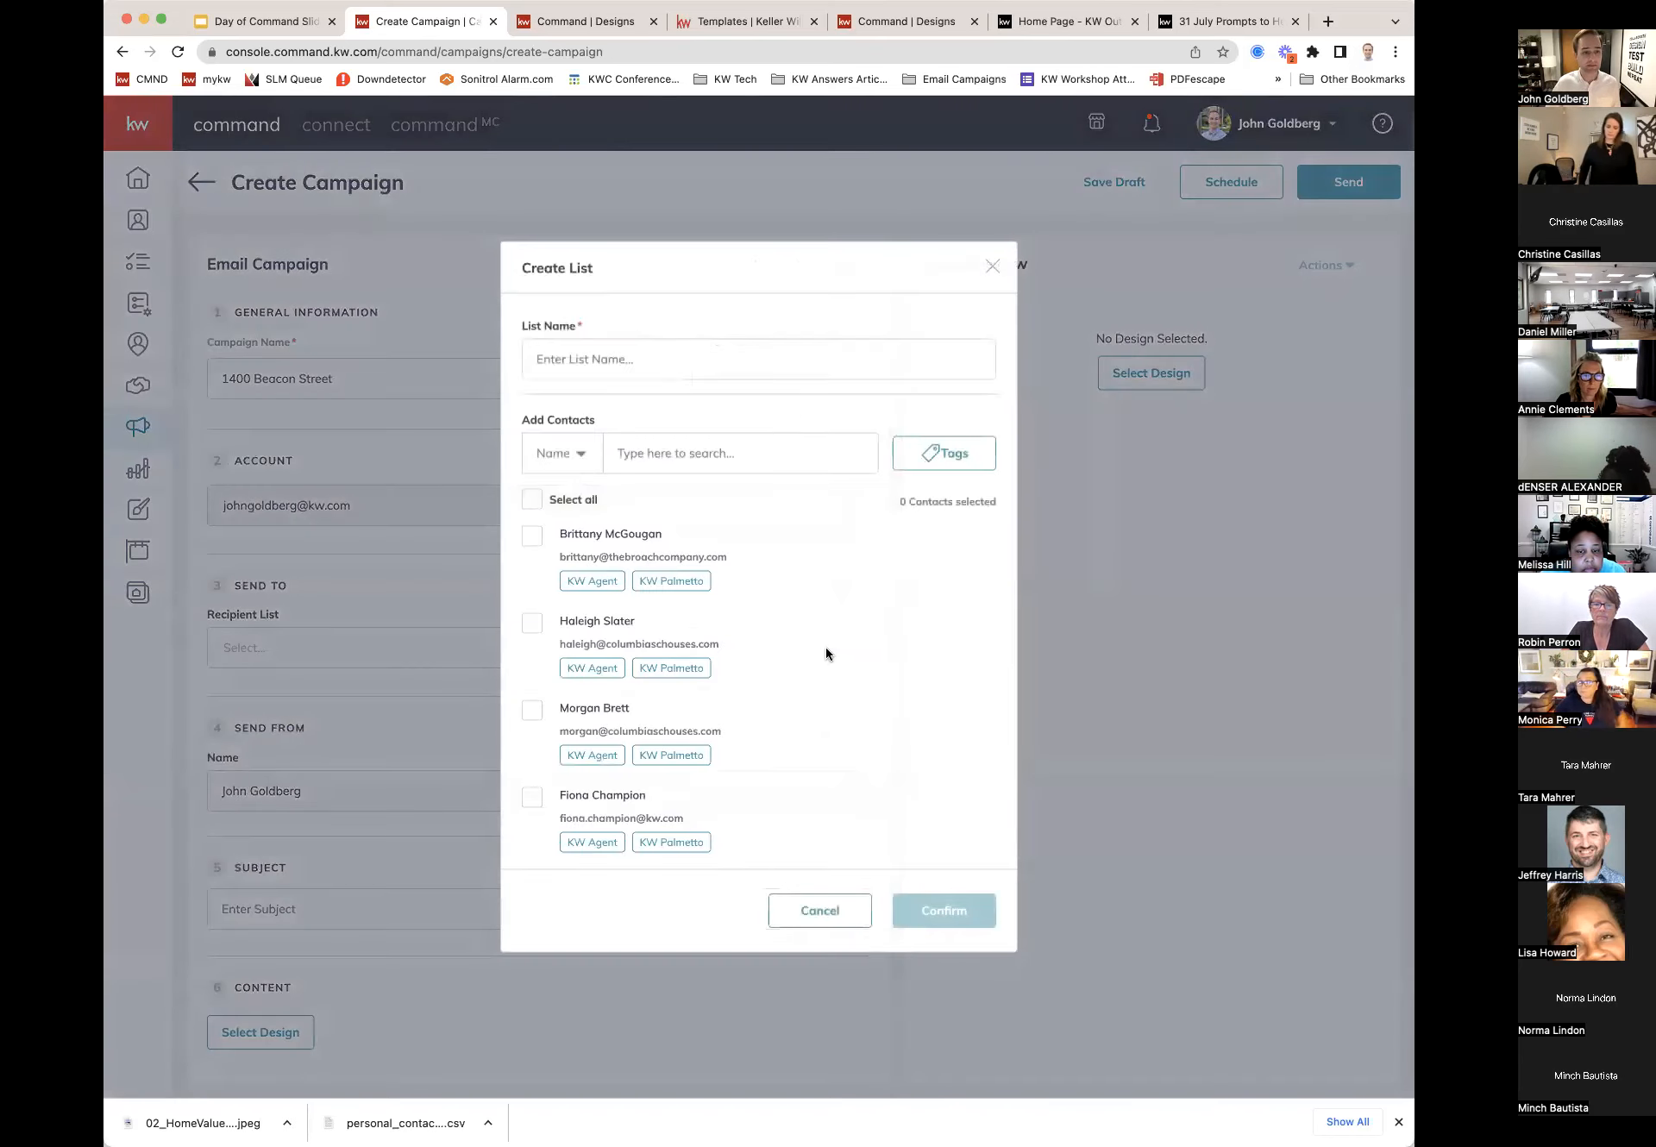
{"action": "left_click", "coordinate": [653, 353]}
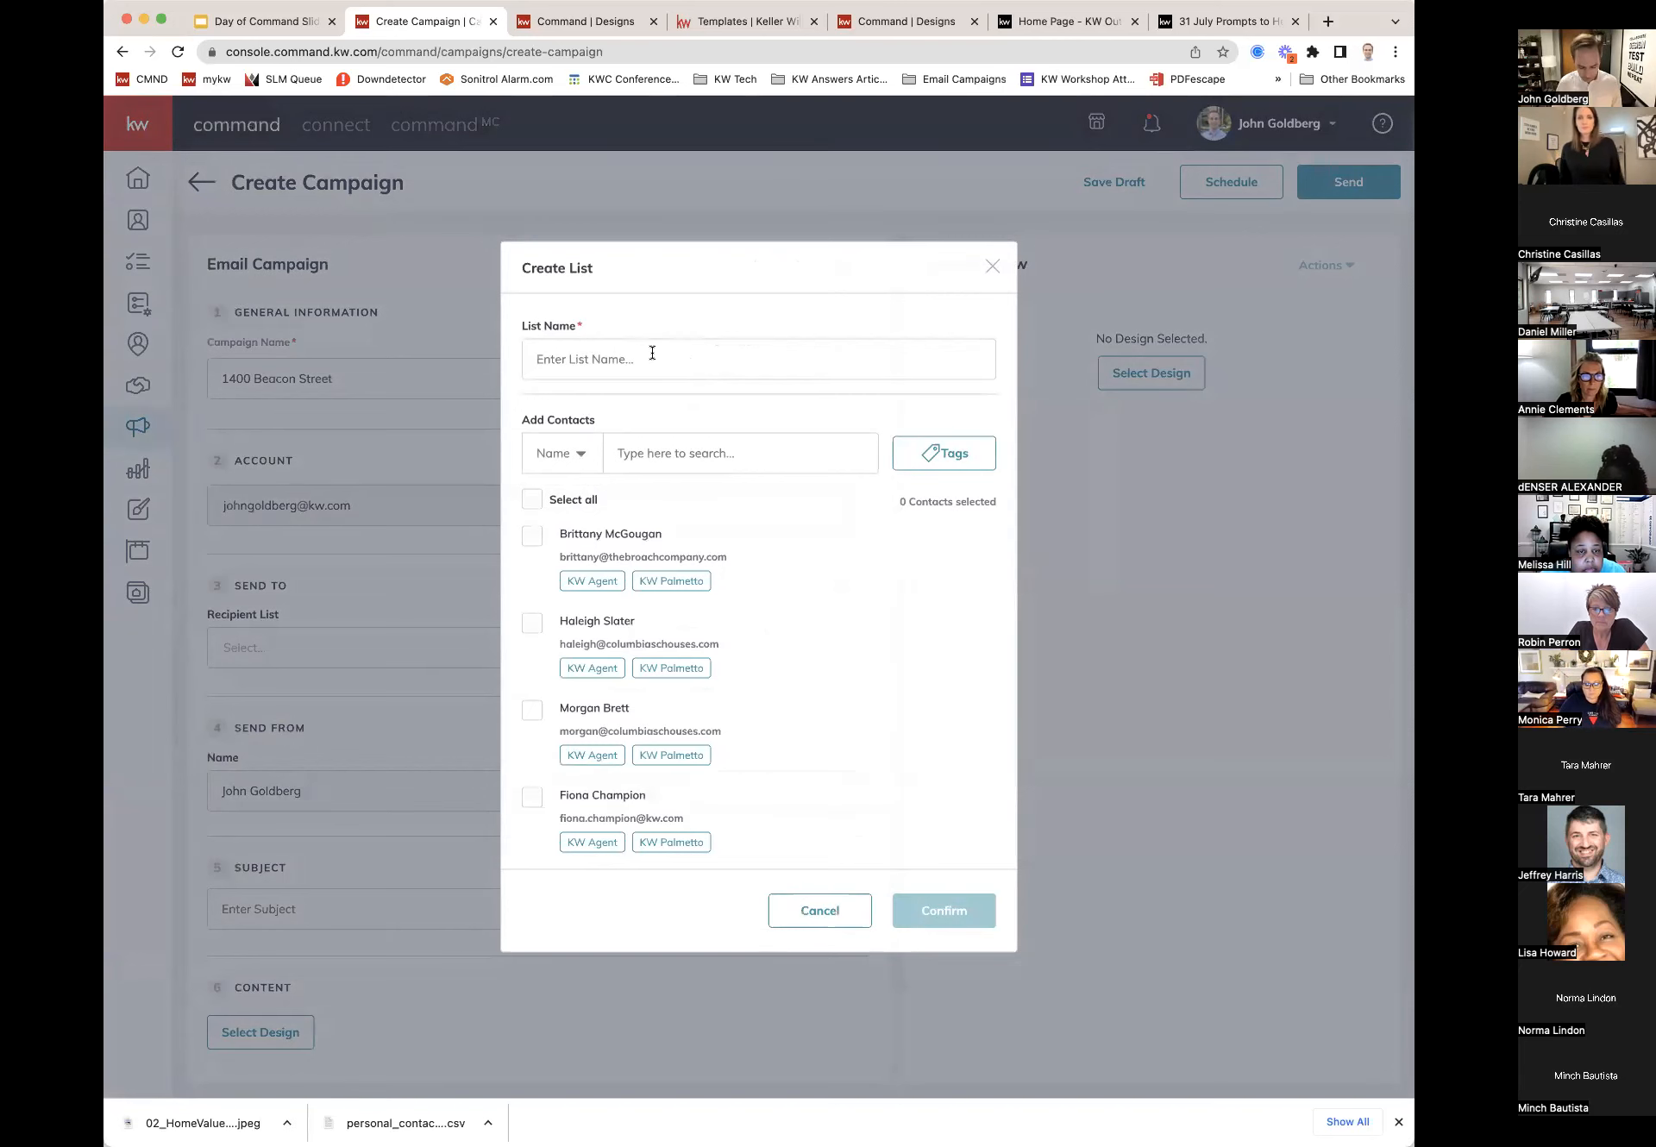
{"action": "type", "text": "Be"}
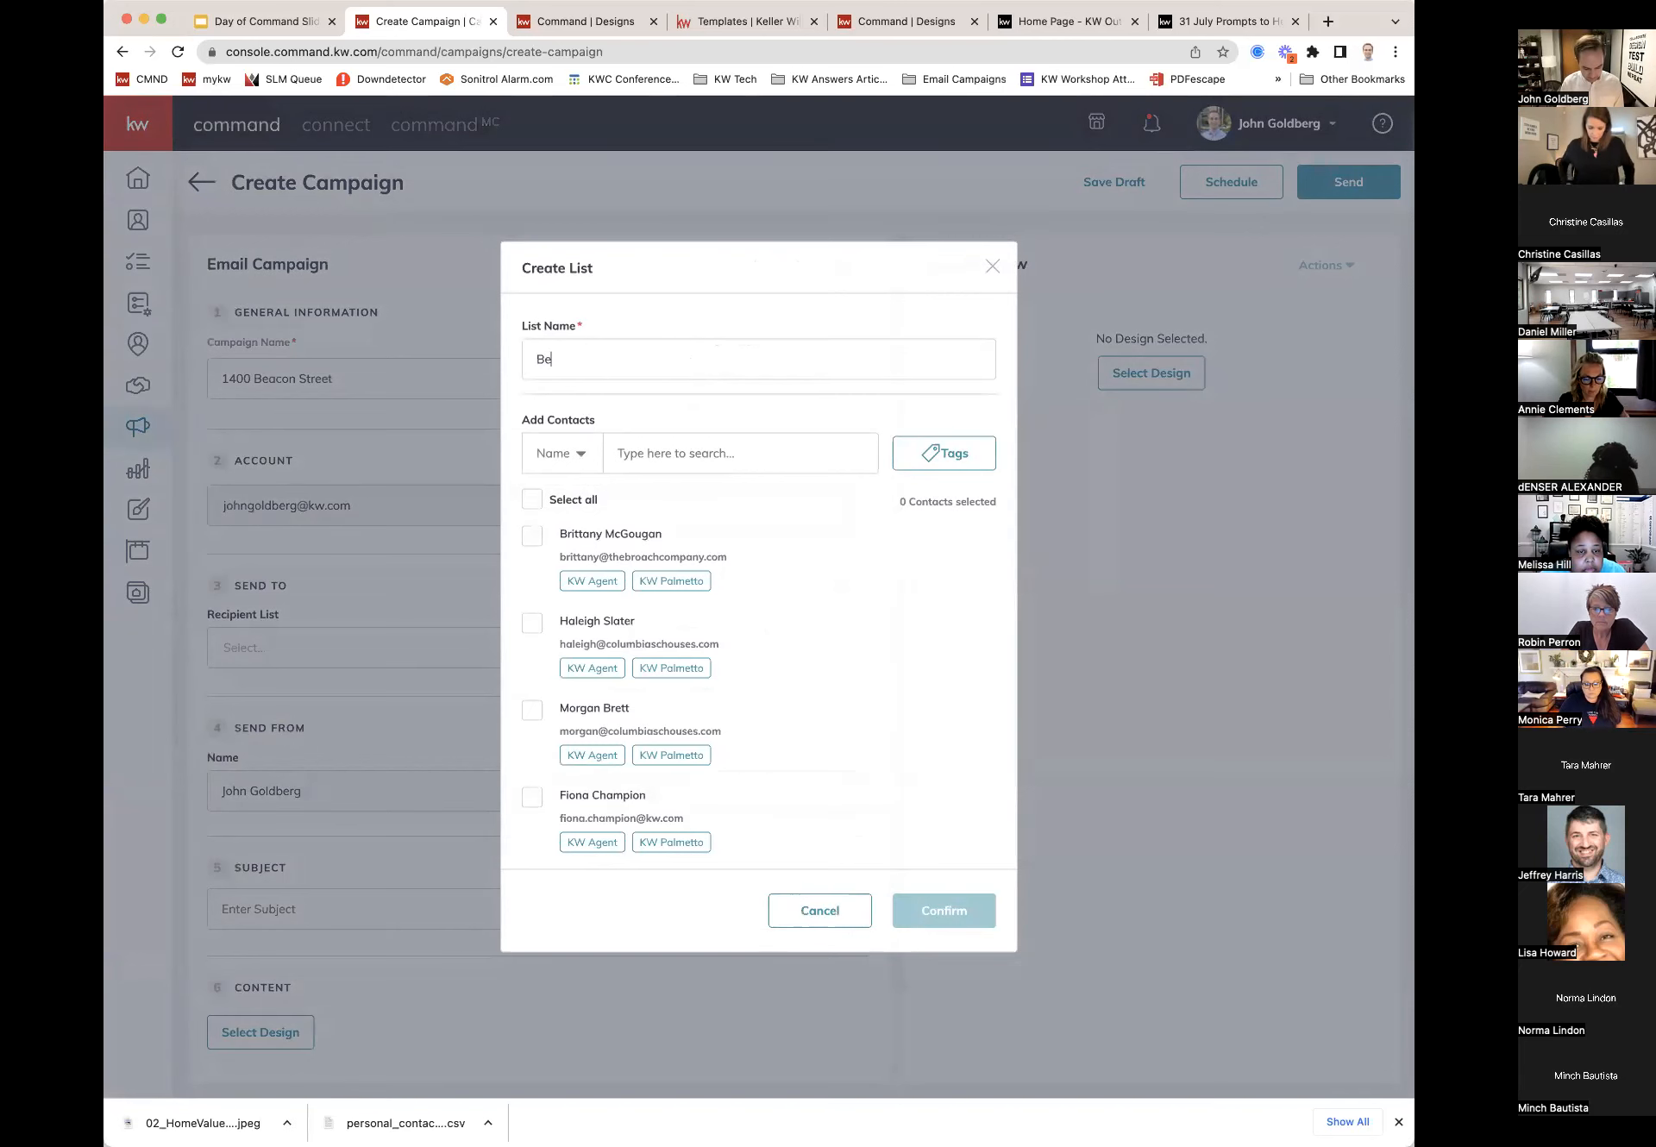
{"action": "type", "text": "acon S"}
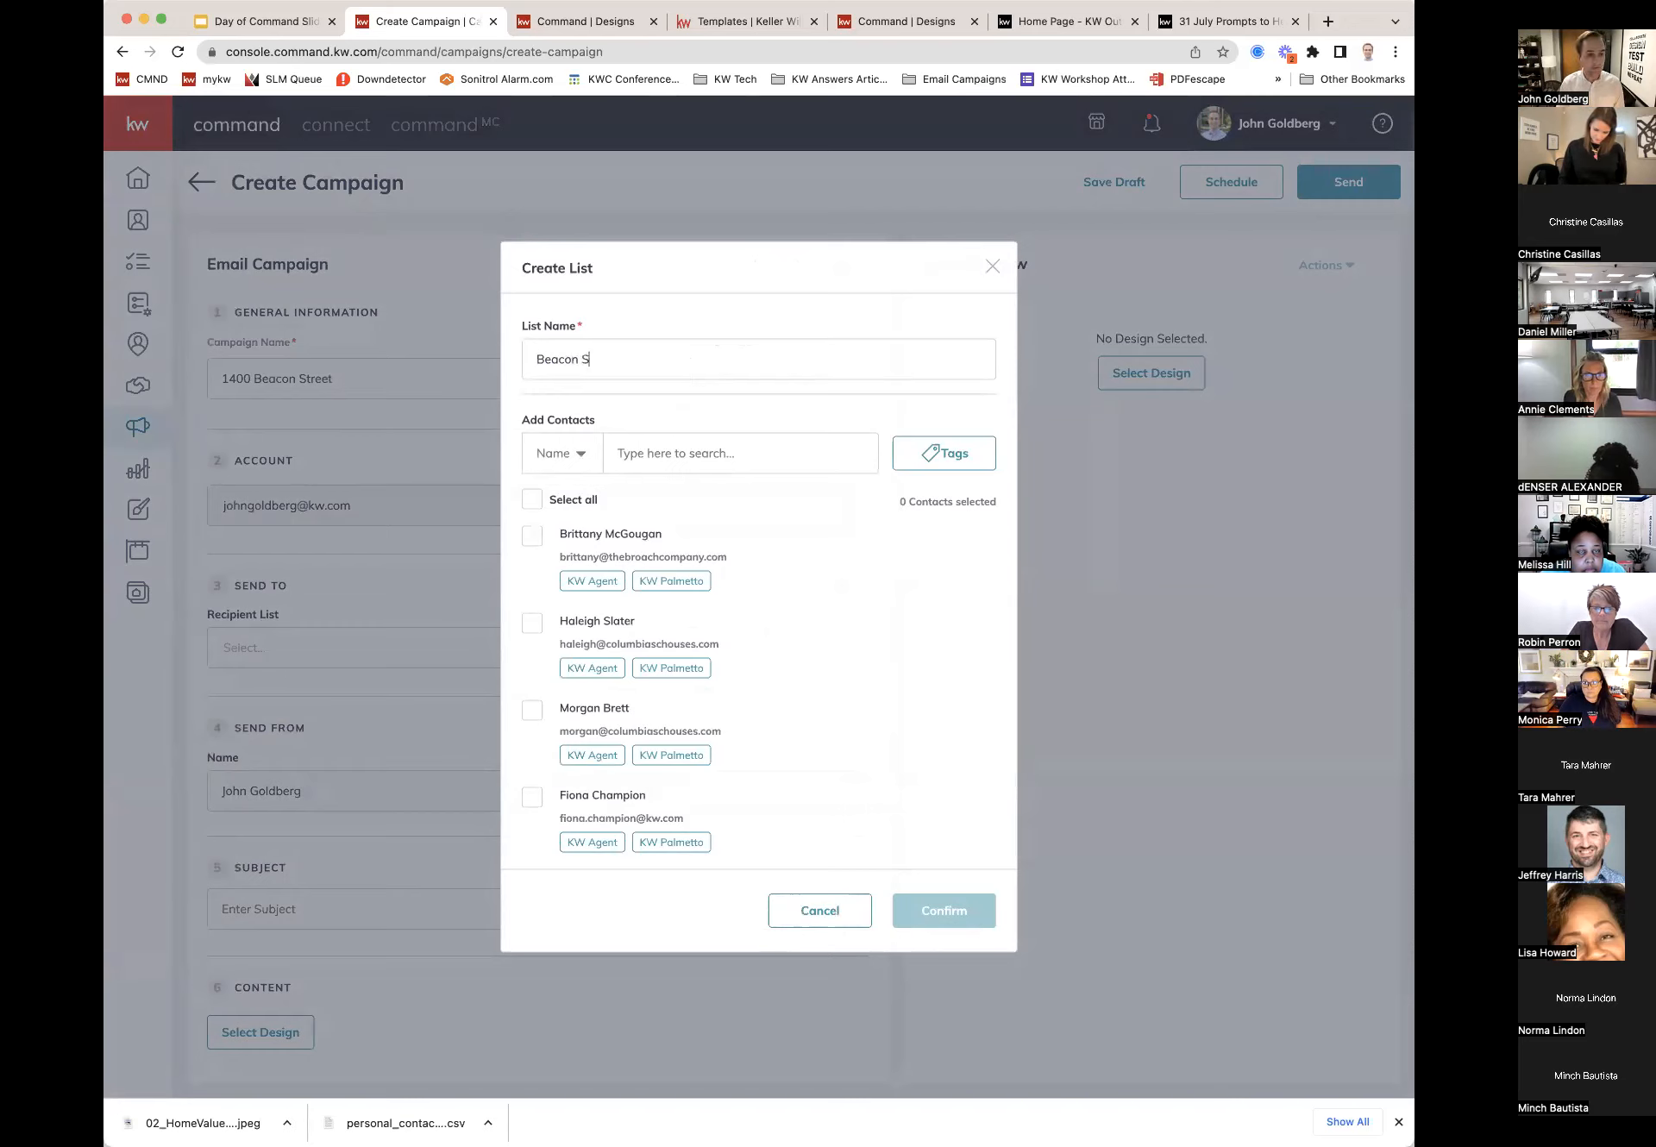
{"action": "type", "text": "treet P"}
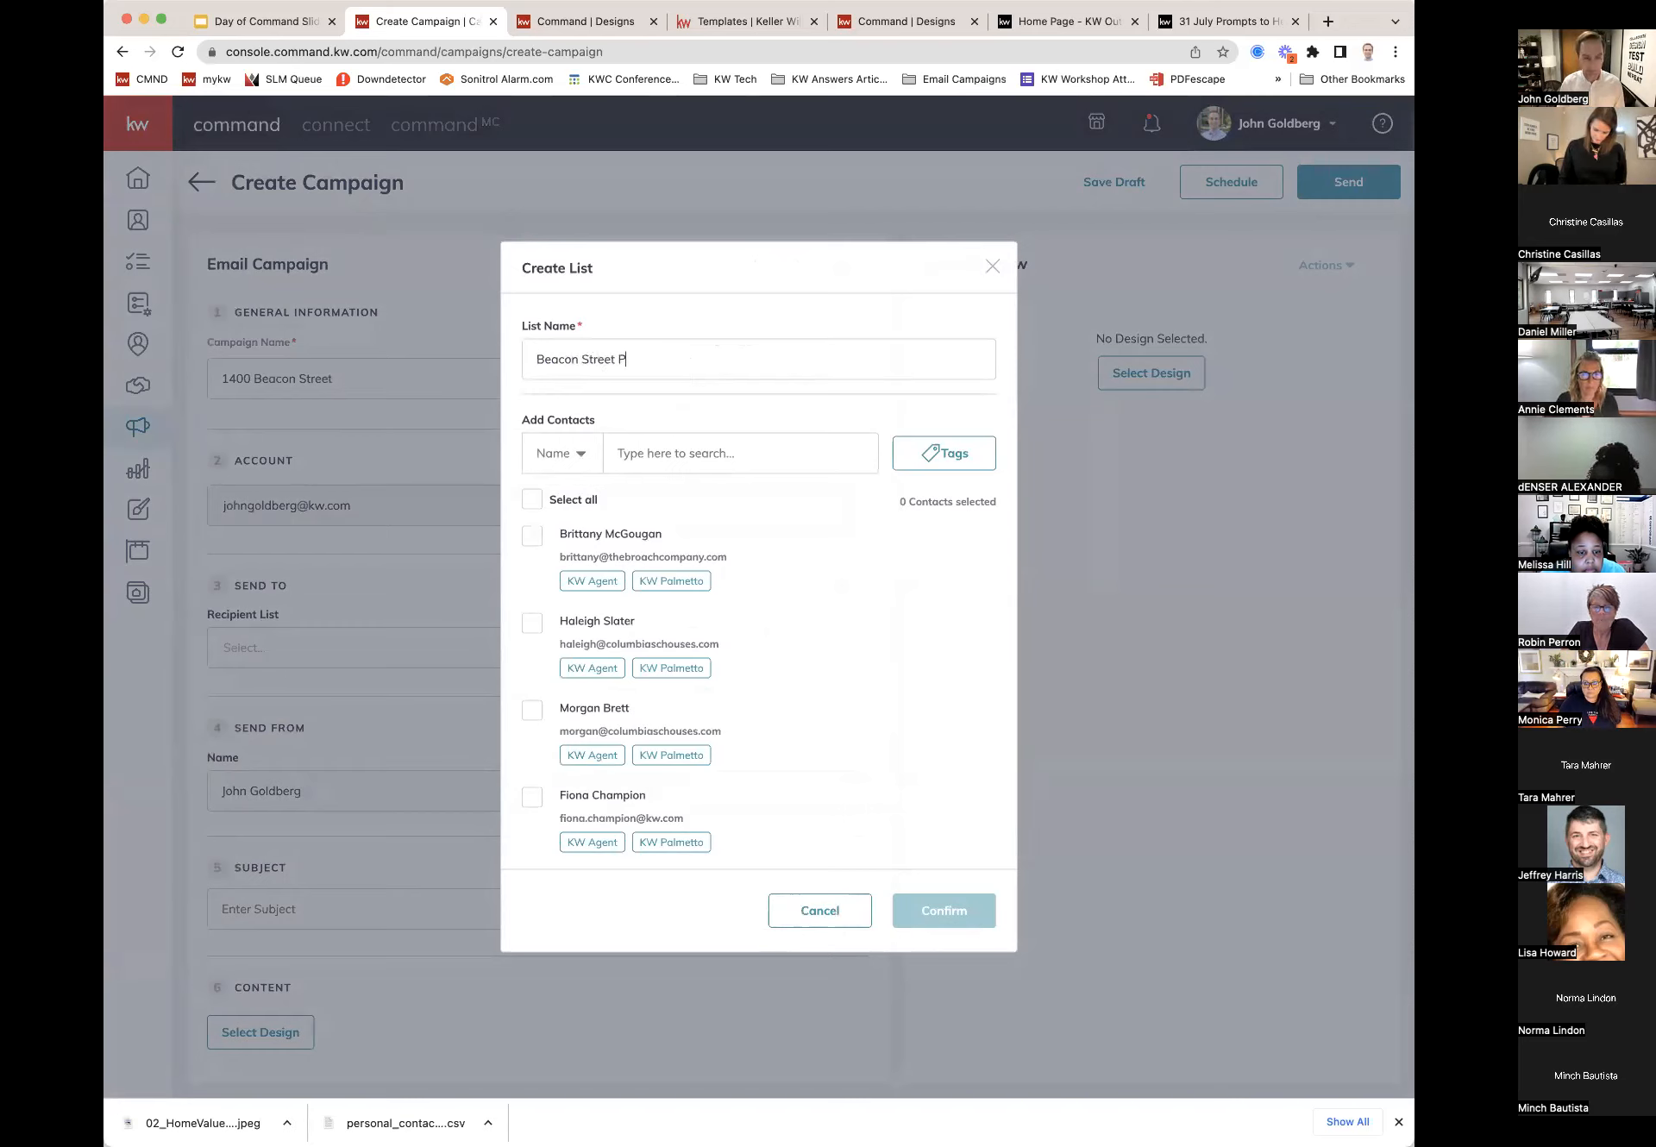
{"action": "type", "text": "eople"}
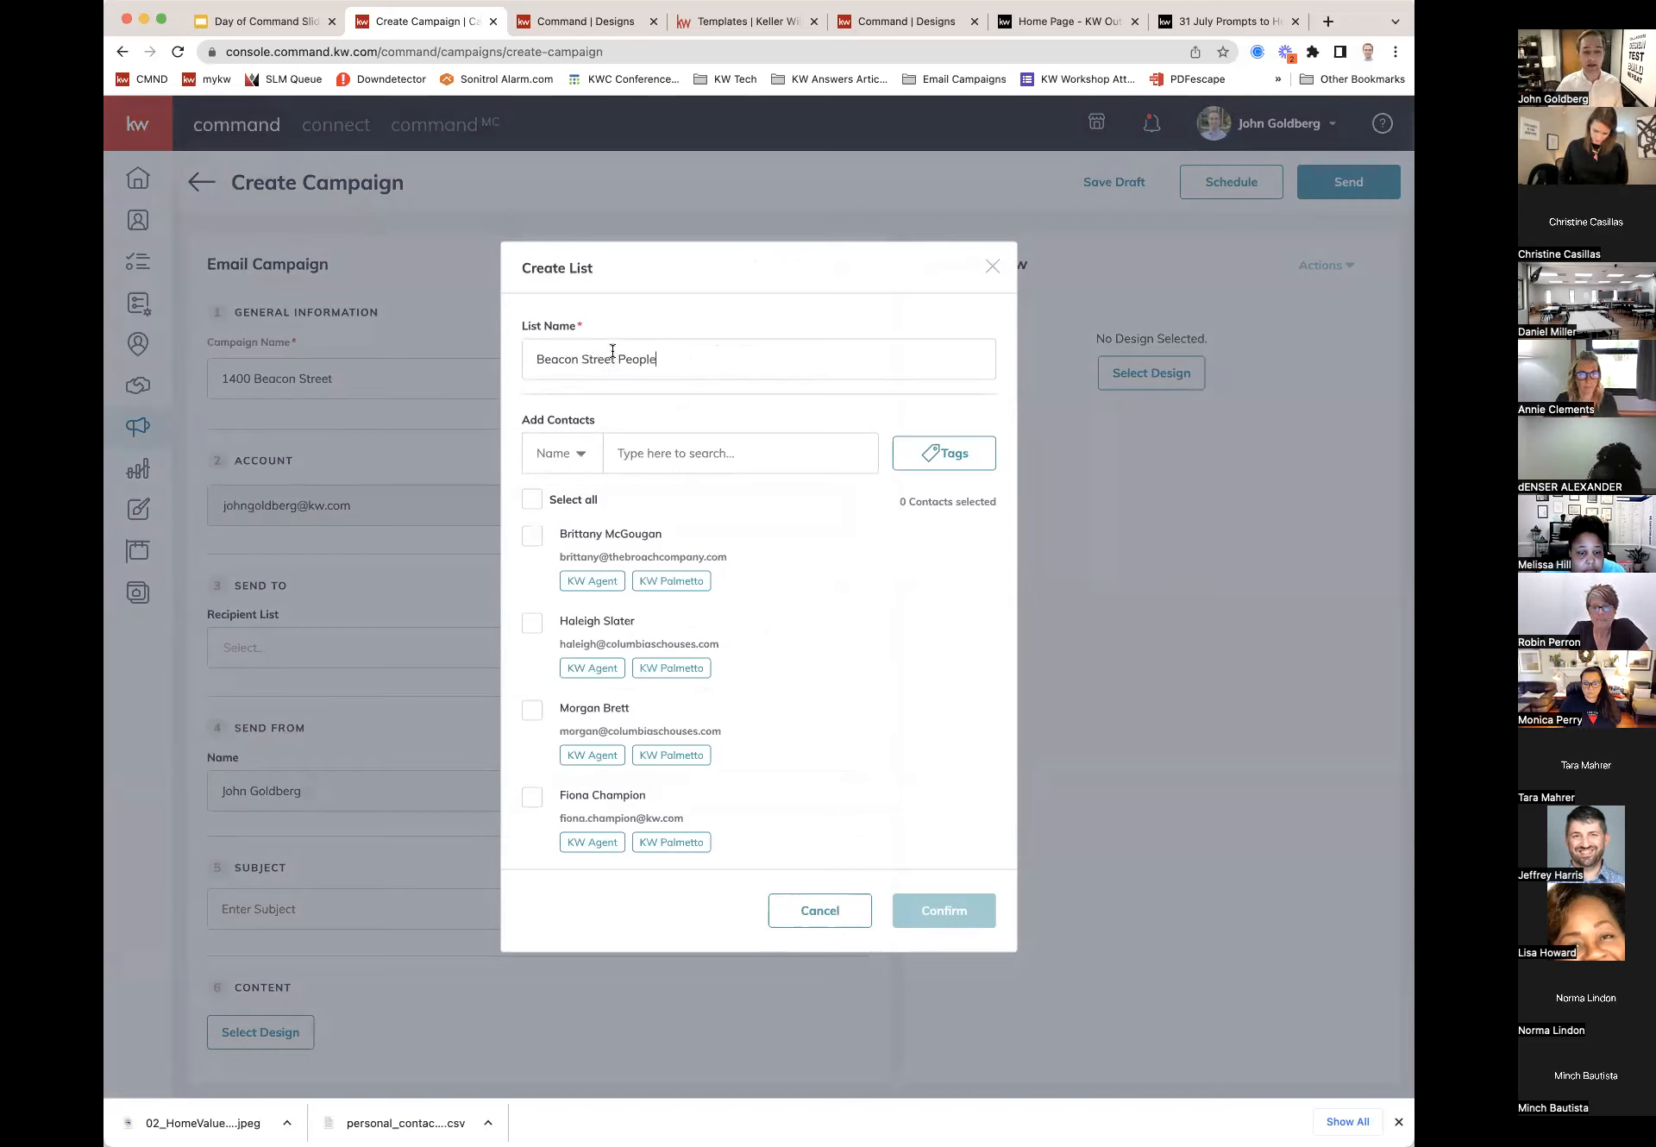
{"action": "scroll", "coordinate": [627, 649], "scroll_direction": "down", "scroll_amount": 1}
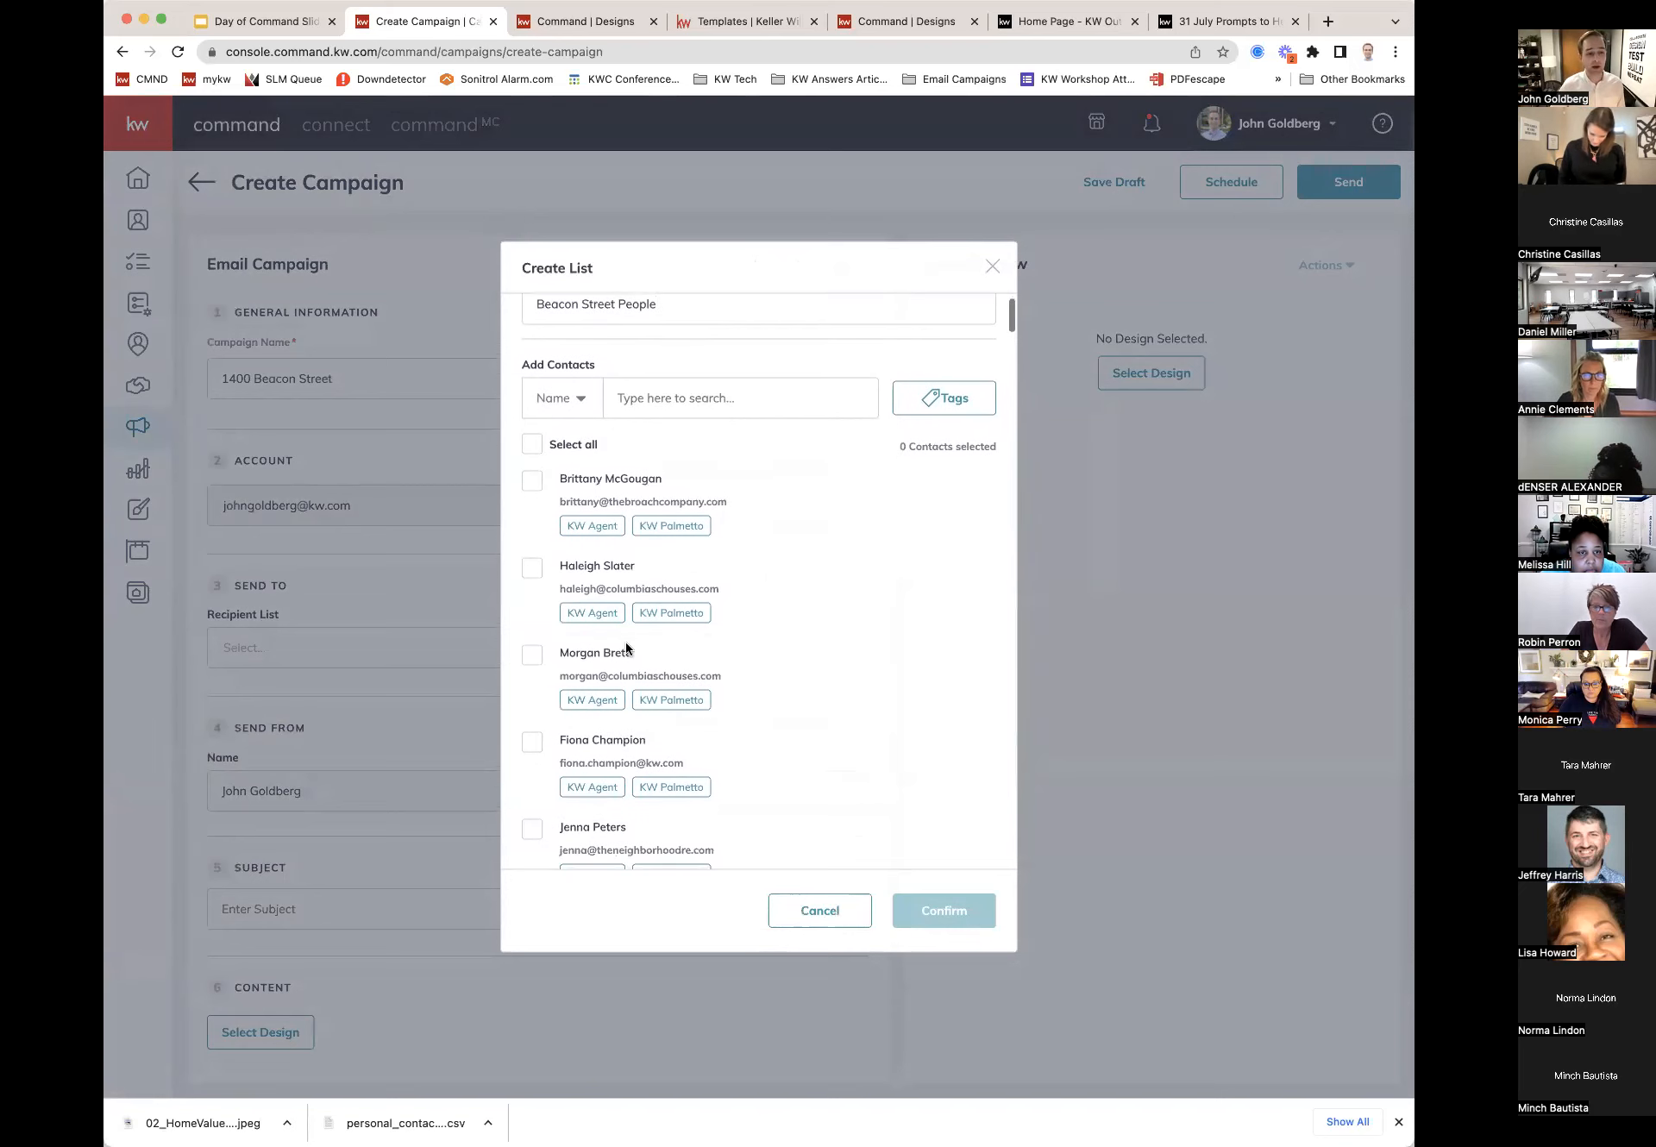
{"action": "left_click", "coordinate": [532, 481]}
{"action": "left_click", "coordinate": [532, 567]}
{"action": "left_click", "coordinate": [535, 488]}
{"action": "left_click", "coordinate": [536, 568]}
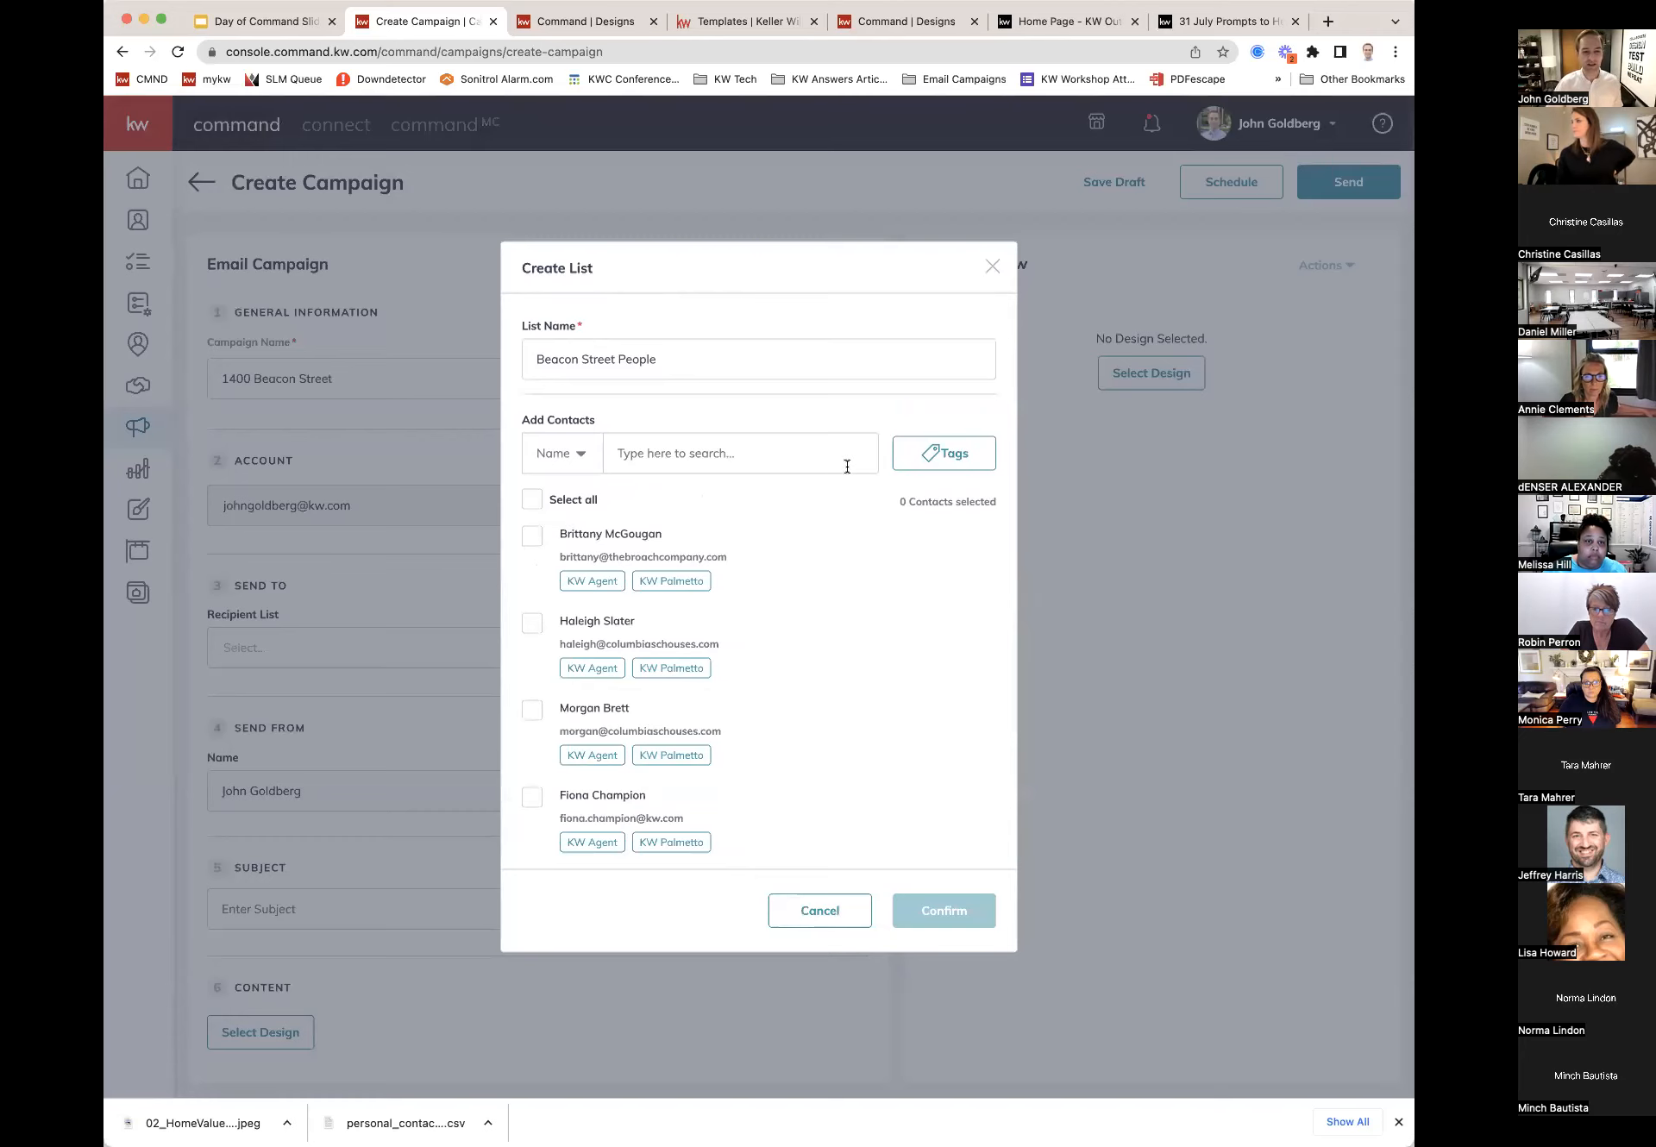
Step: Filter contacts by the past client tag, add the one match, and confirm the list as recipients
{"action": "left_click", "coordinate": [944, 457]}
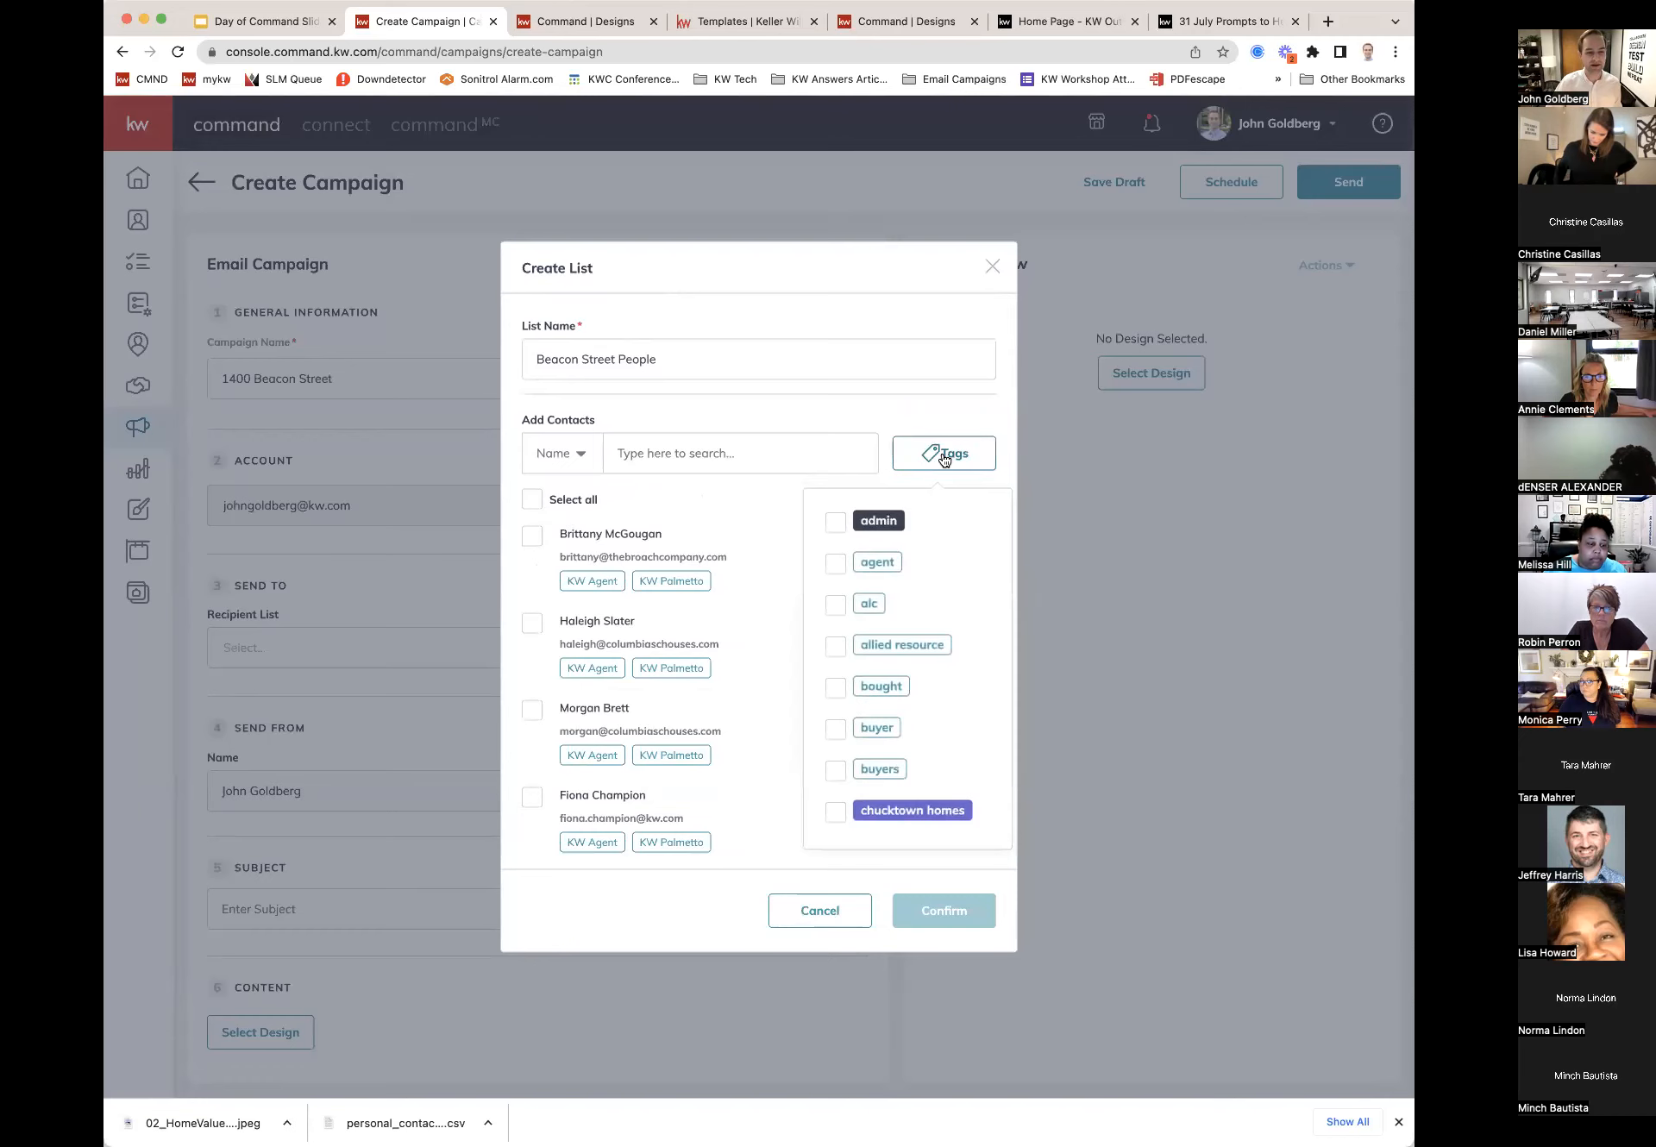
{"action": "scroll", "coordinate": [917, 651], "scroll_direction": "down", "scroll_amount": 1}
{"action": "scroll", "coordinate": [917, 651], "scroll_direction": "down", "scroll_amount": 10}
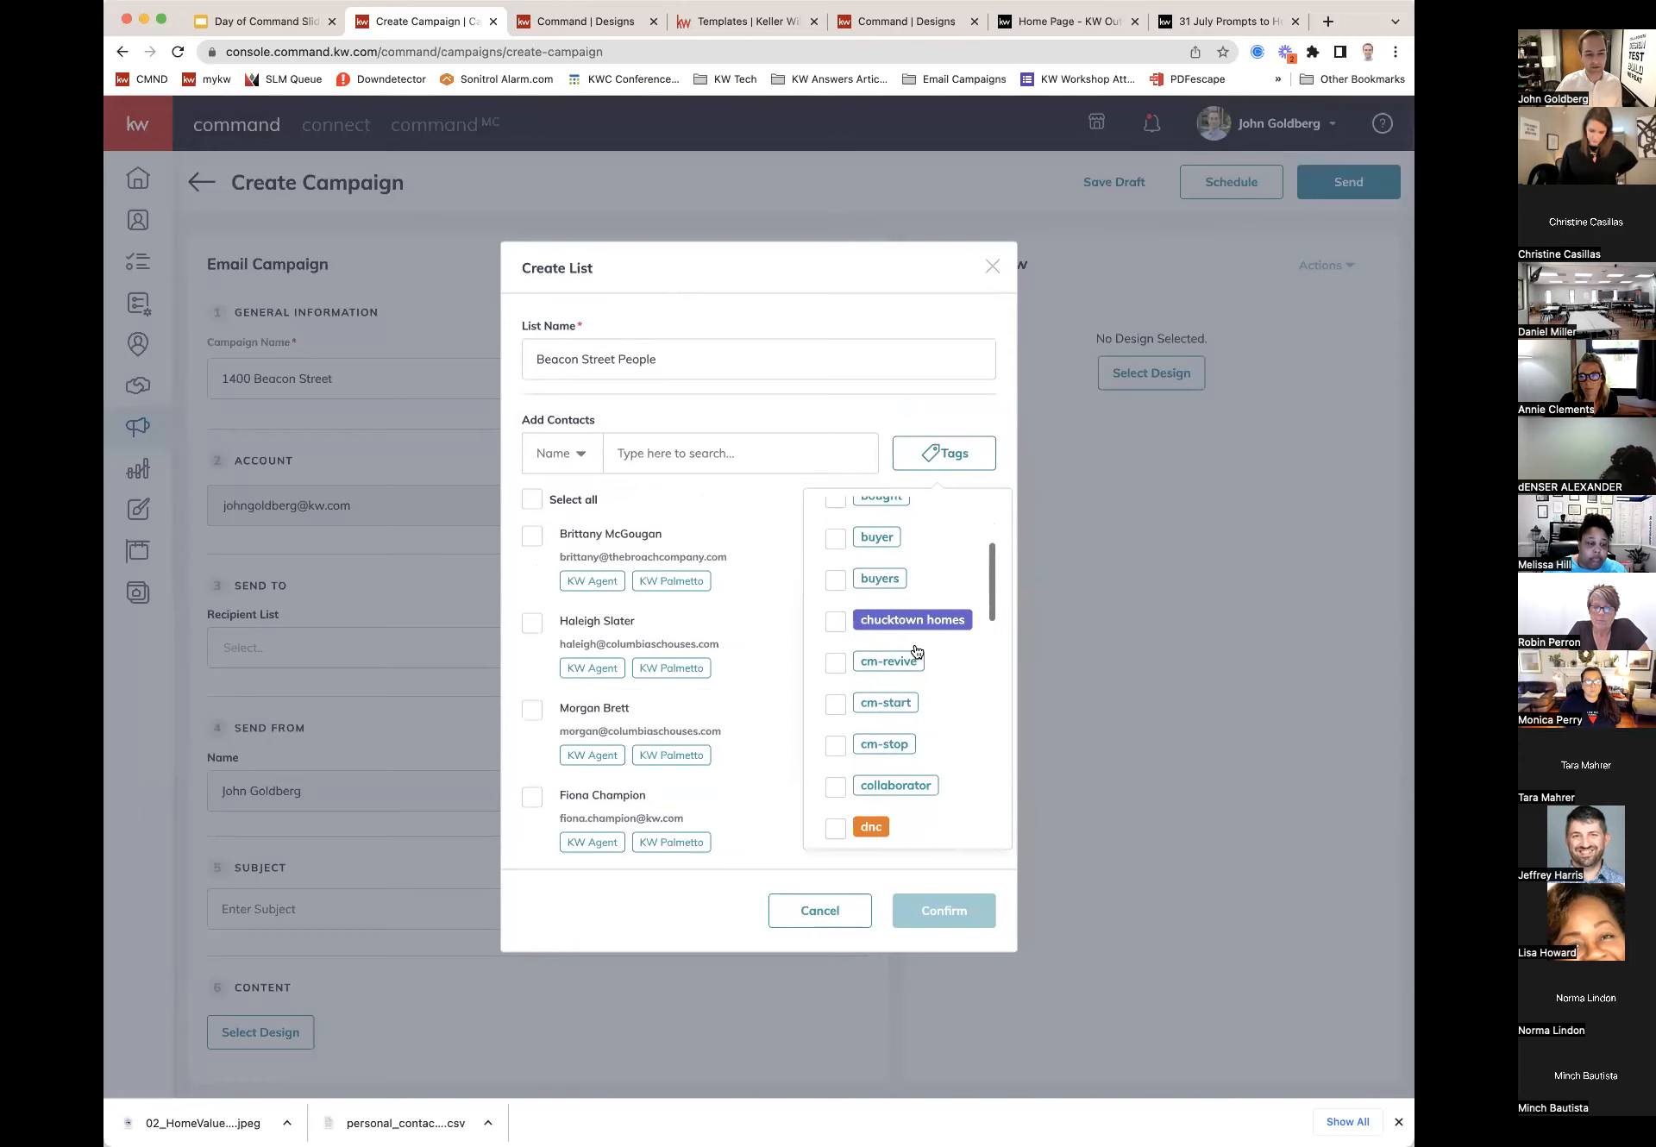
{"action": "scroll", "coordinate": [917, 652], "scroll_direction": "down", "scroll_amount": 4}
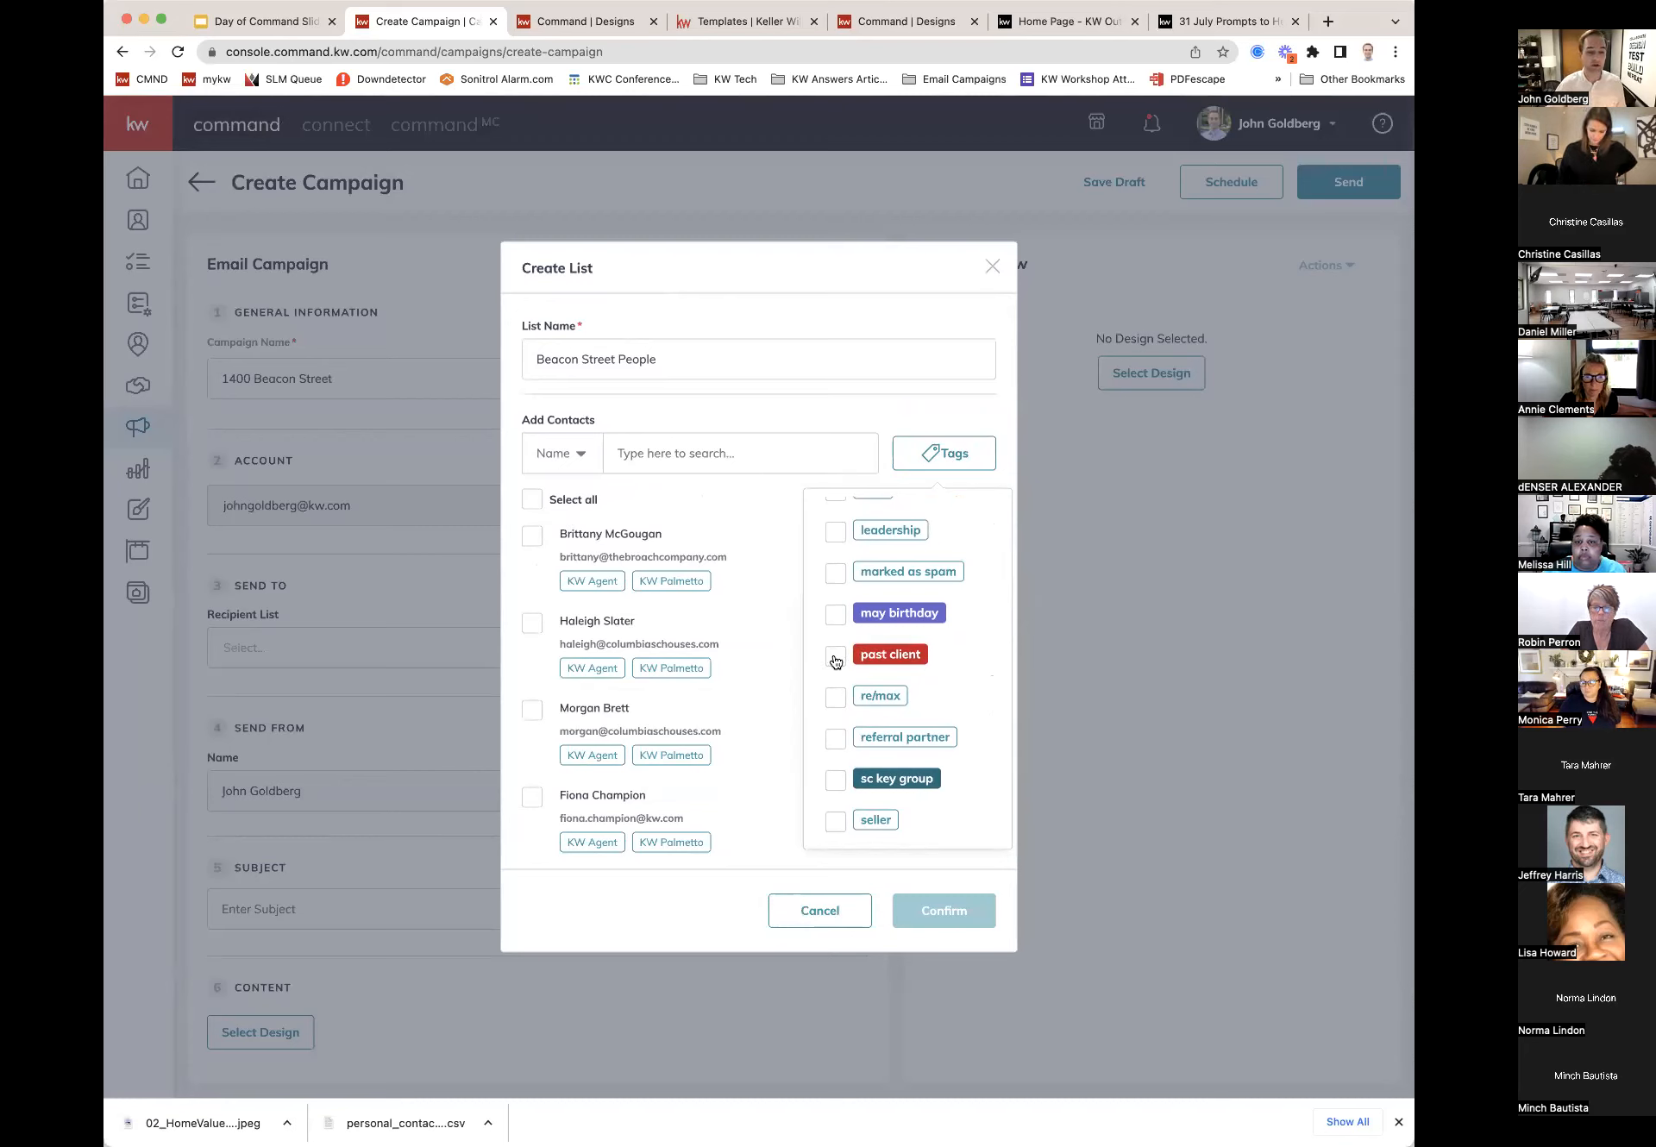
{"action": "left_click", "coordinate": [836, 659]}
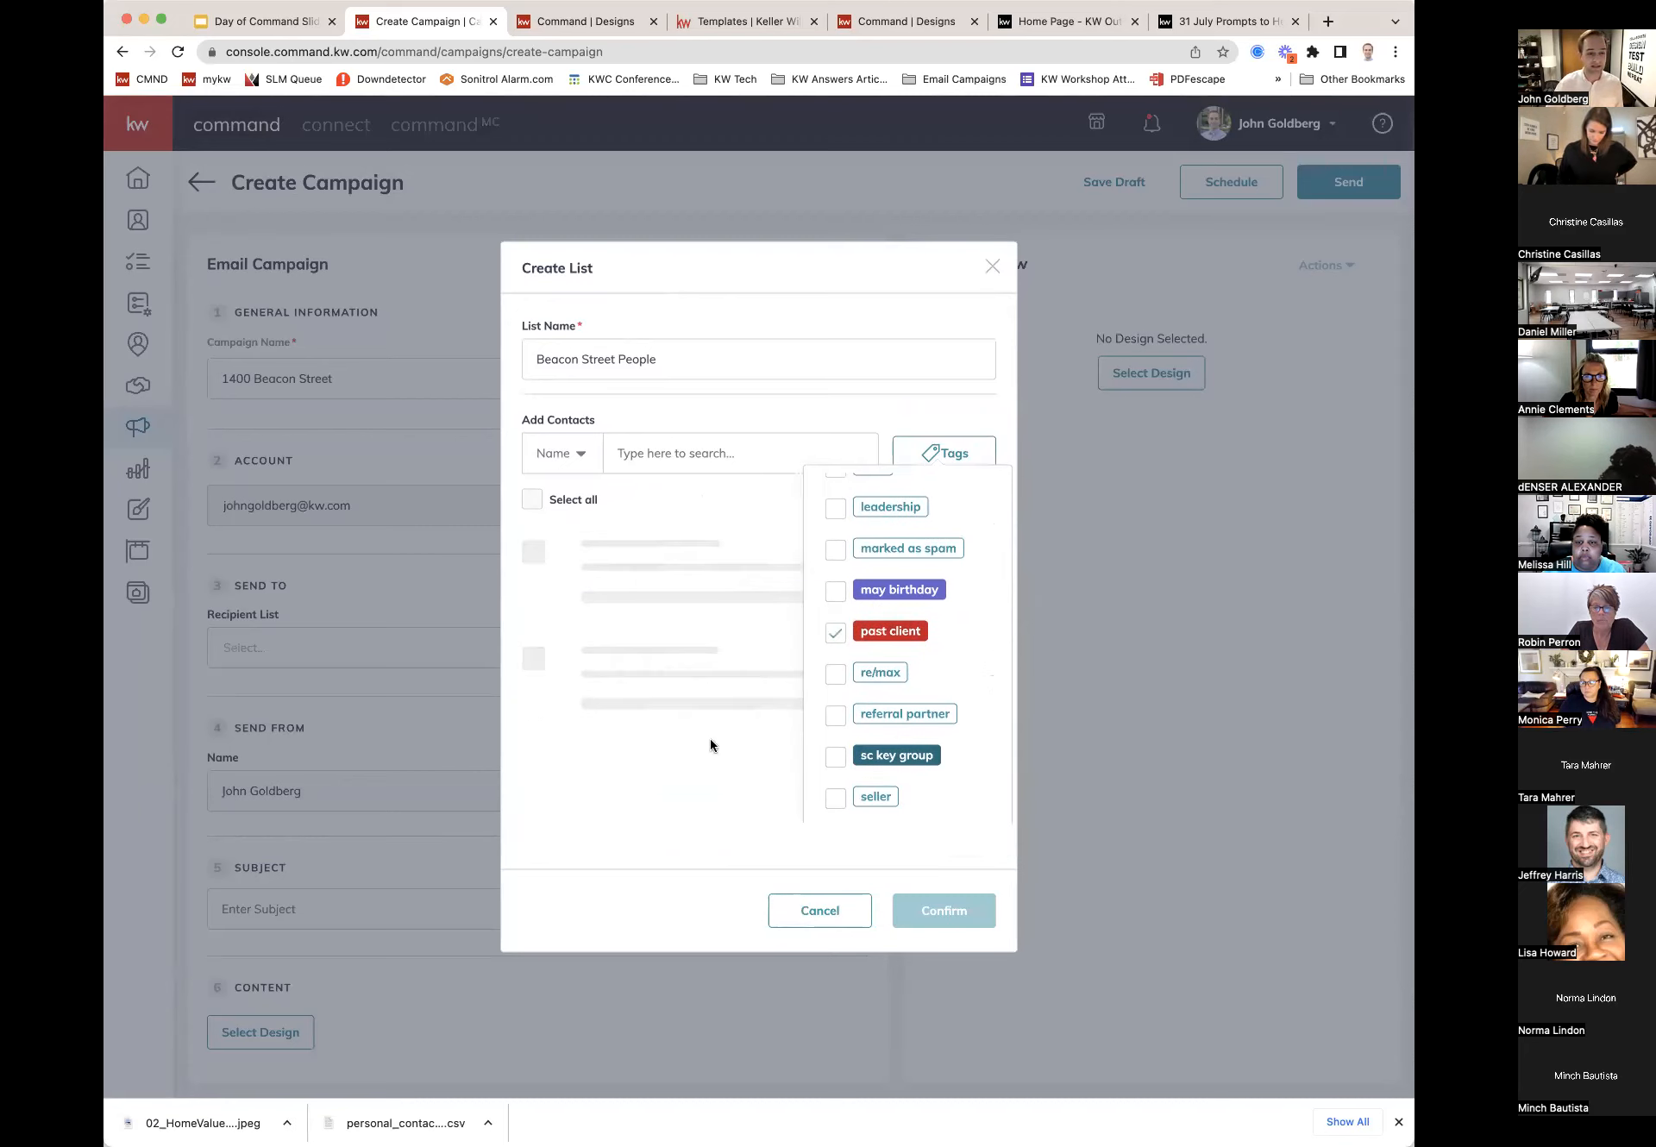
{"action": "left_click", "coordinate": [708, 765]}
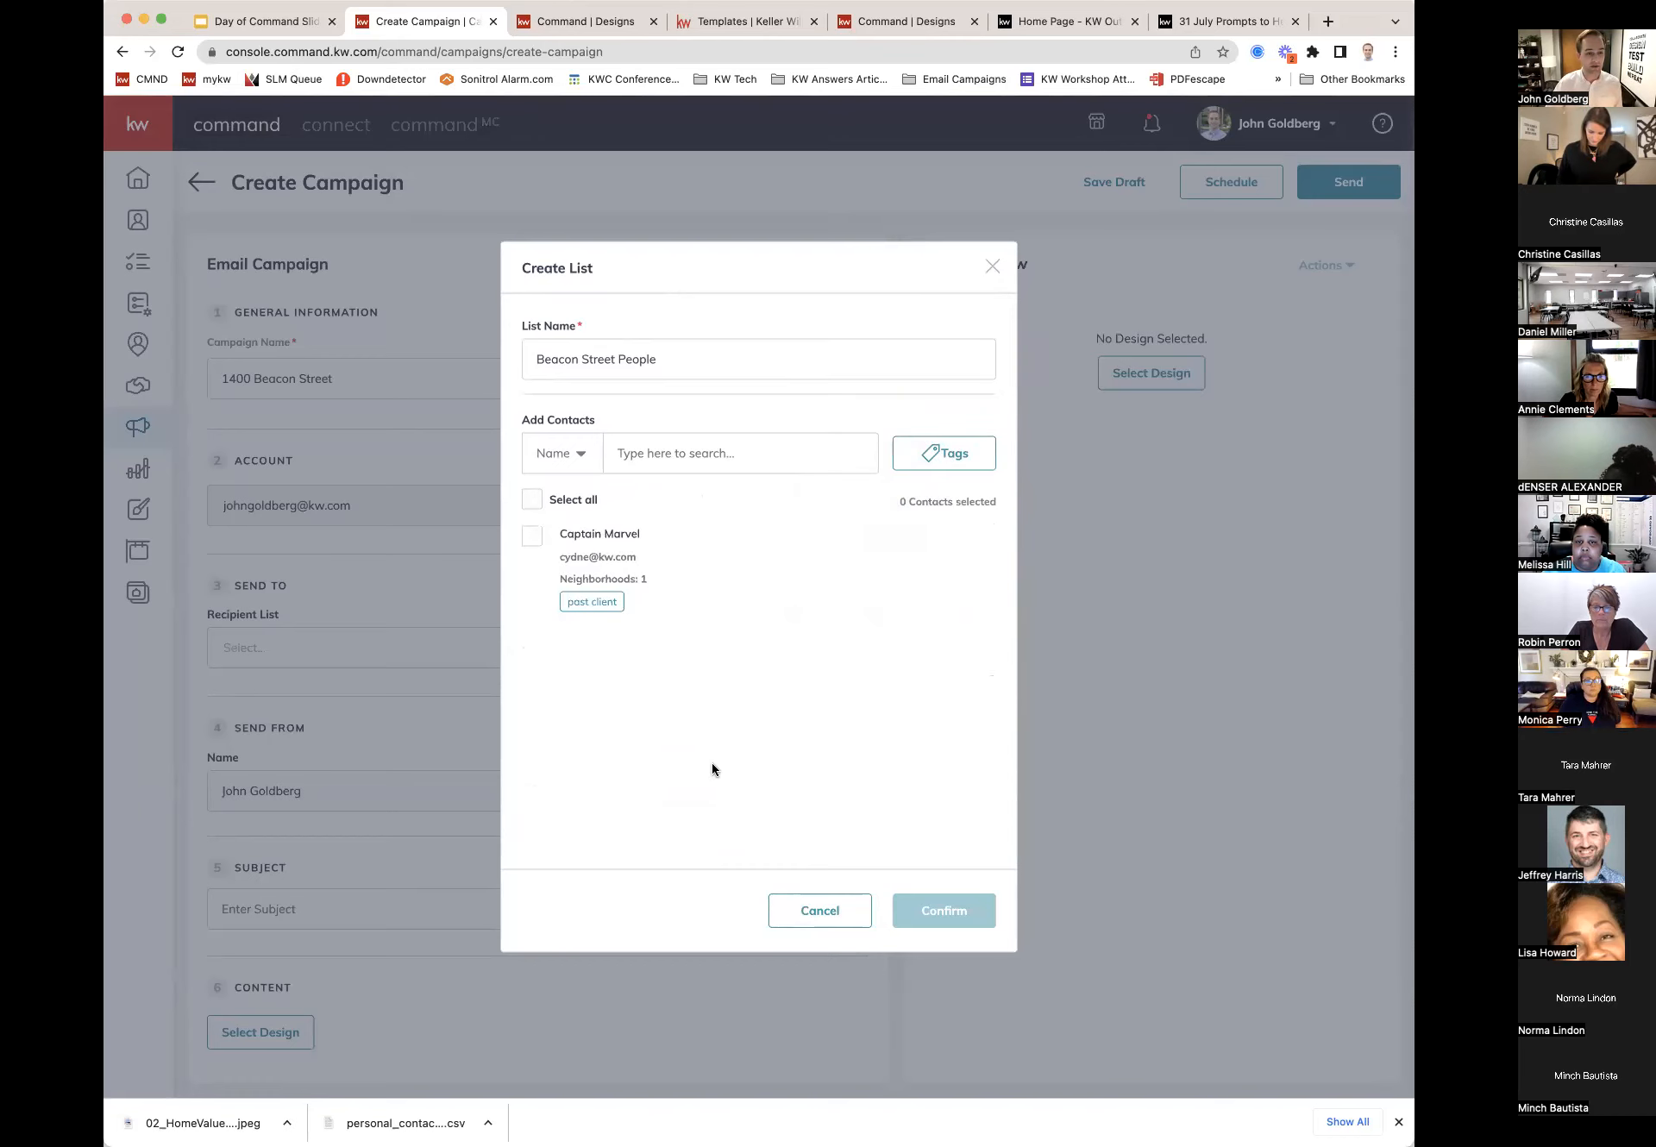
{"action": "left_click", "coordinate": [532, 538]}
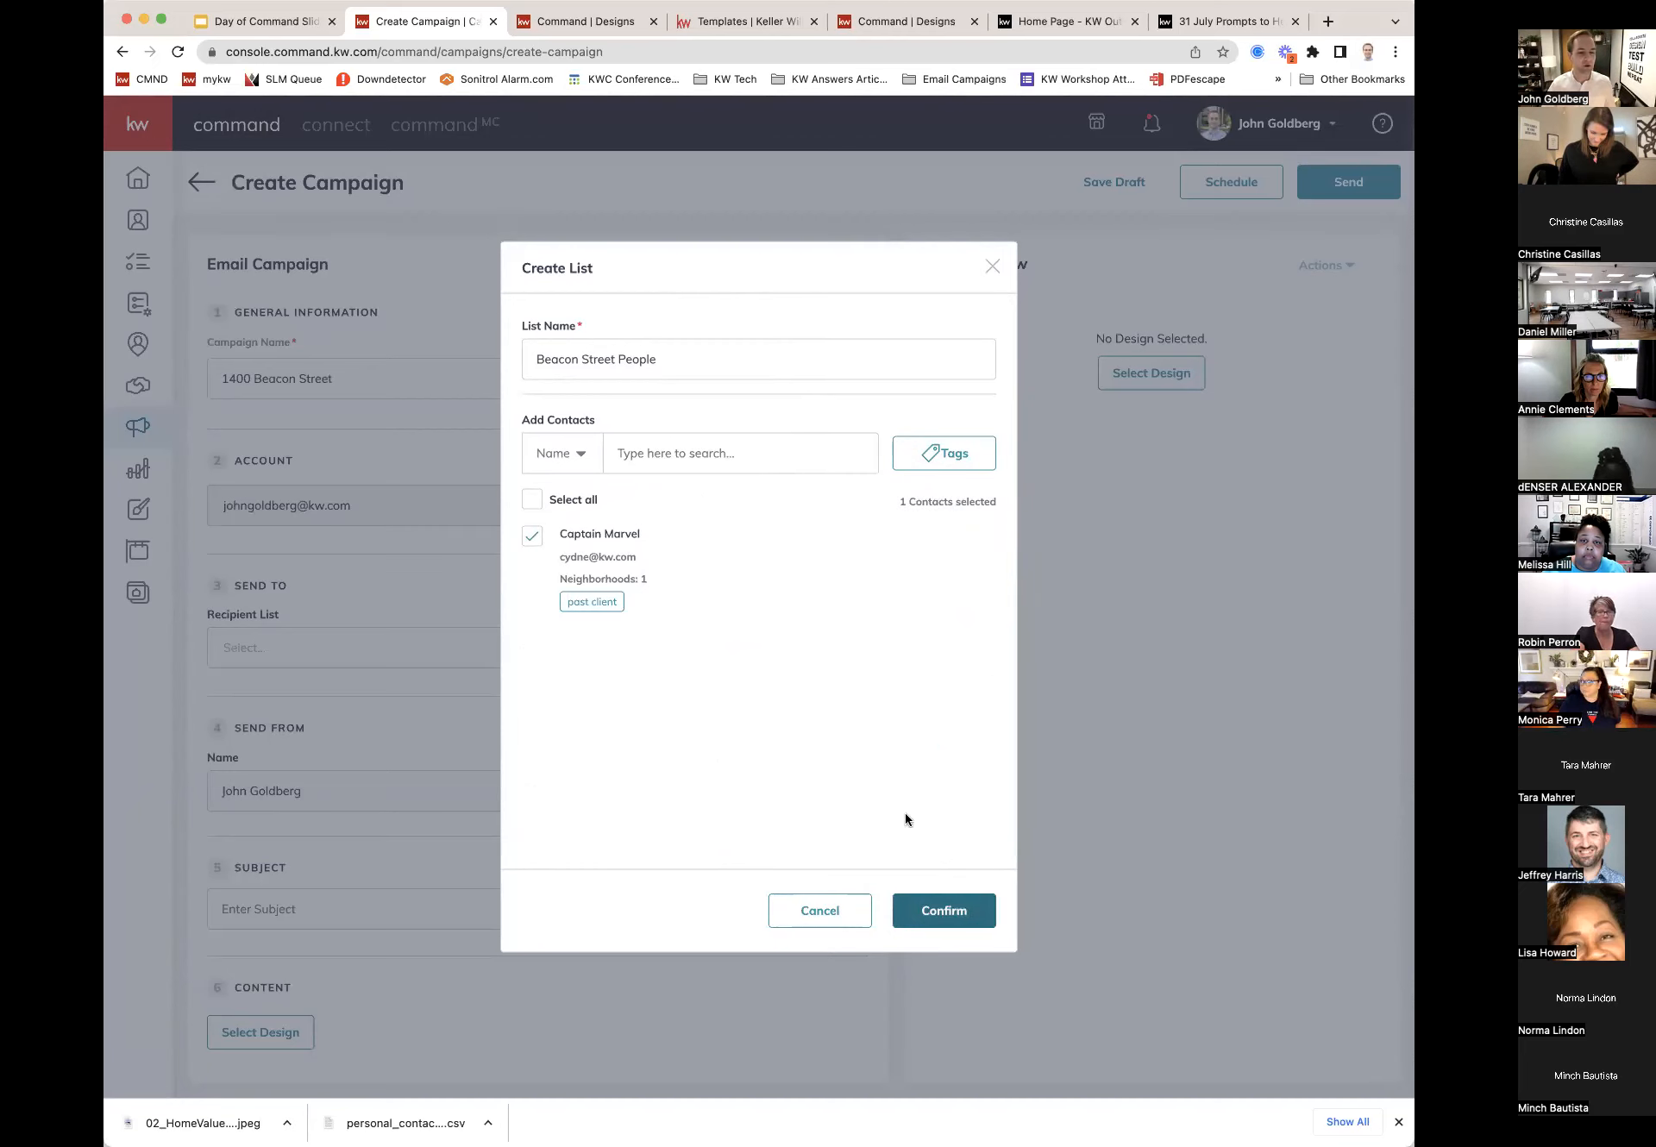
{"action": "left_click", "coordinate": [946, 914]}
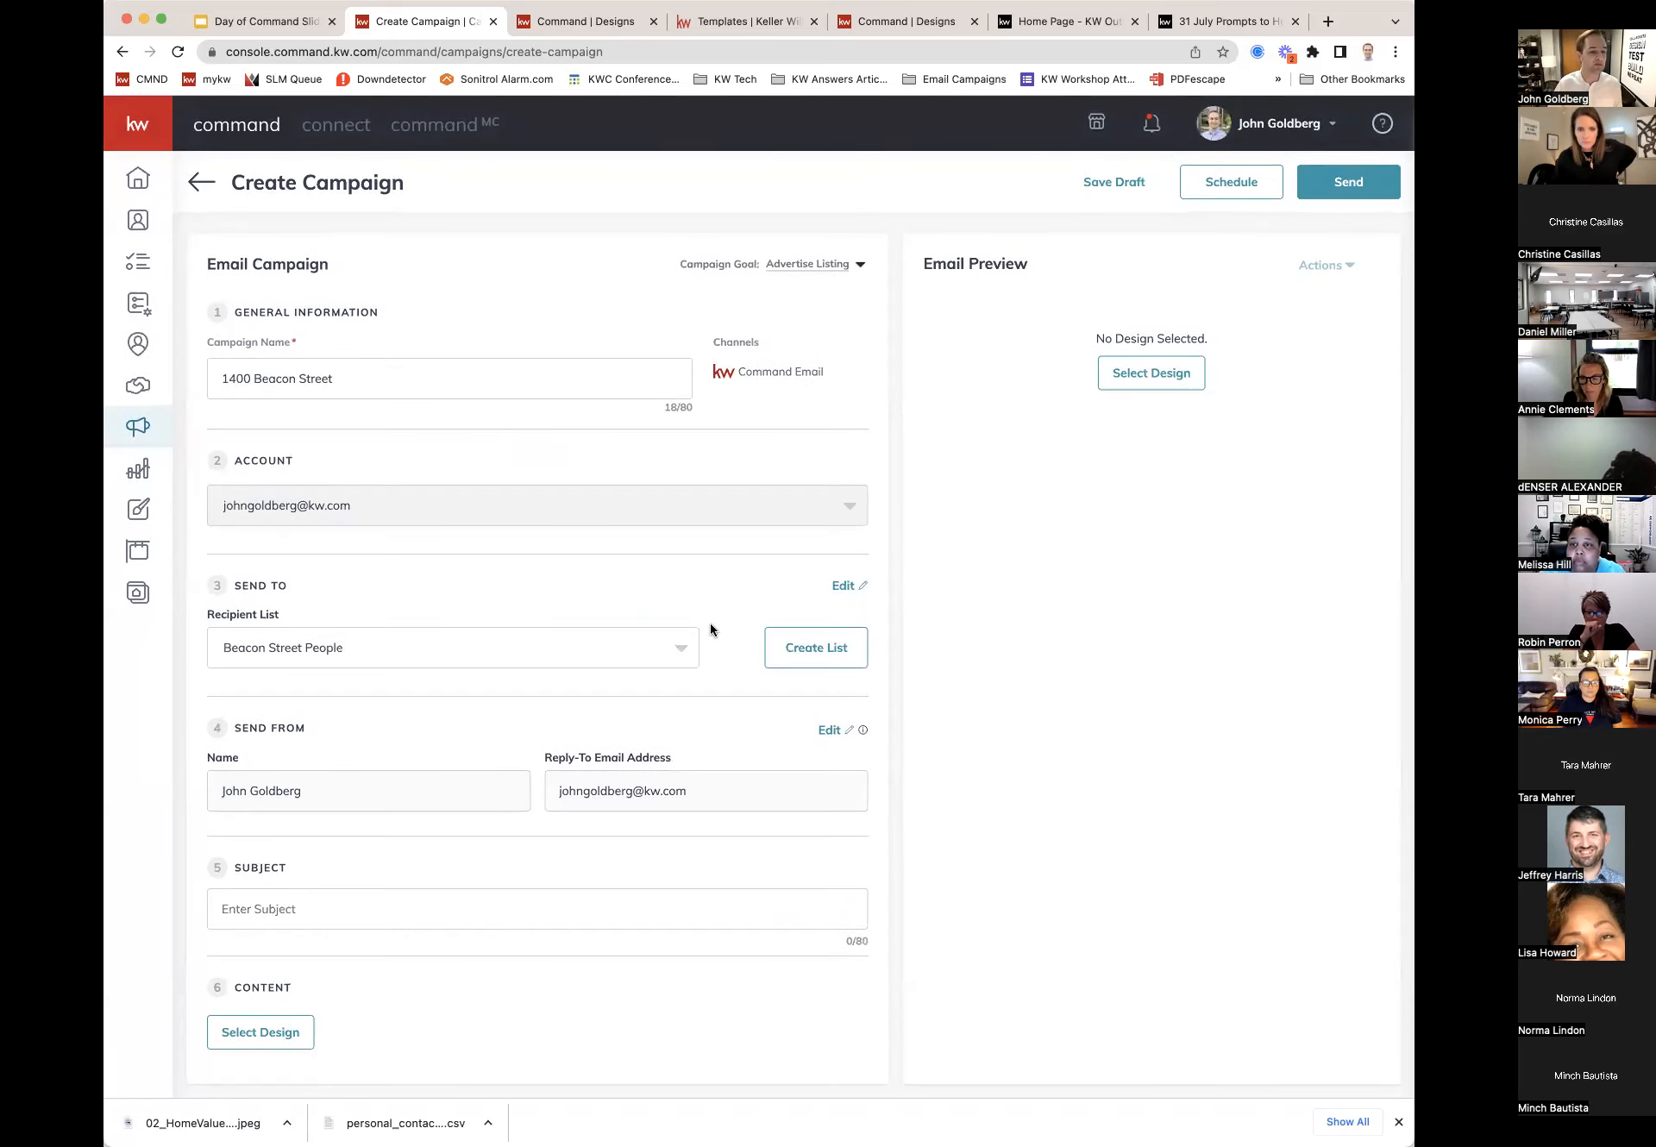
{"action": "left_click", "coordinate": [844, 586]}
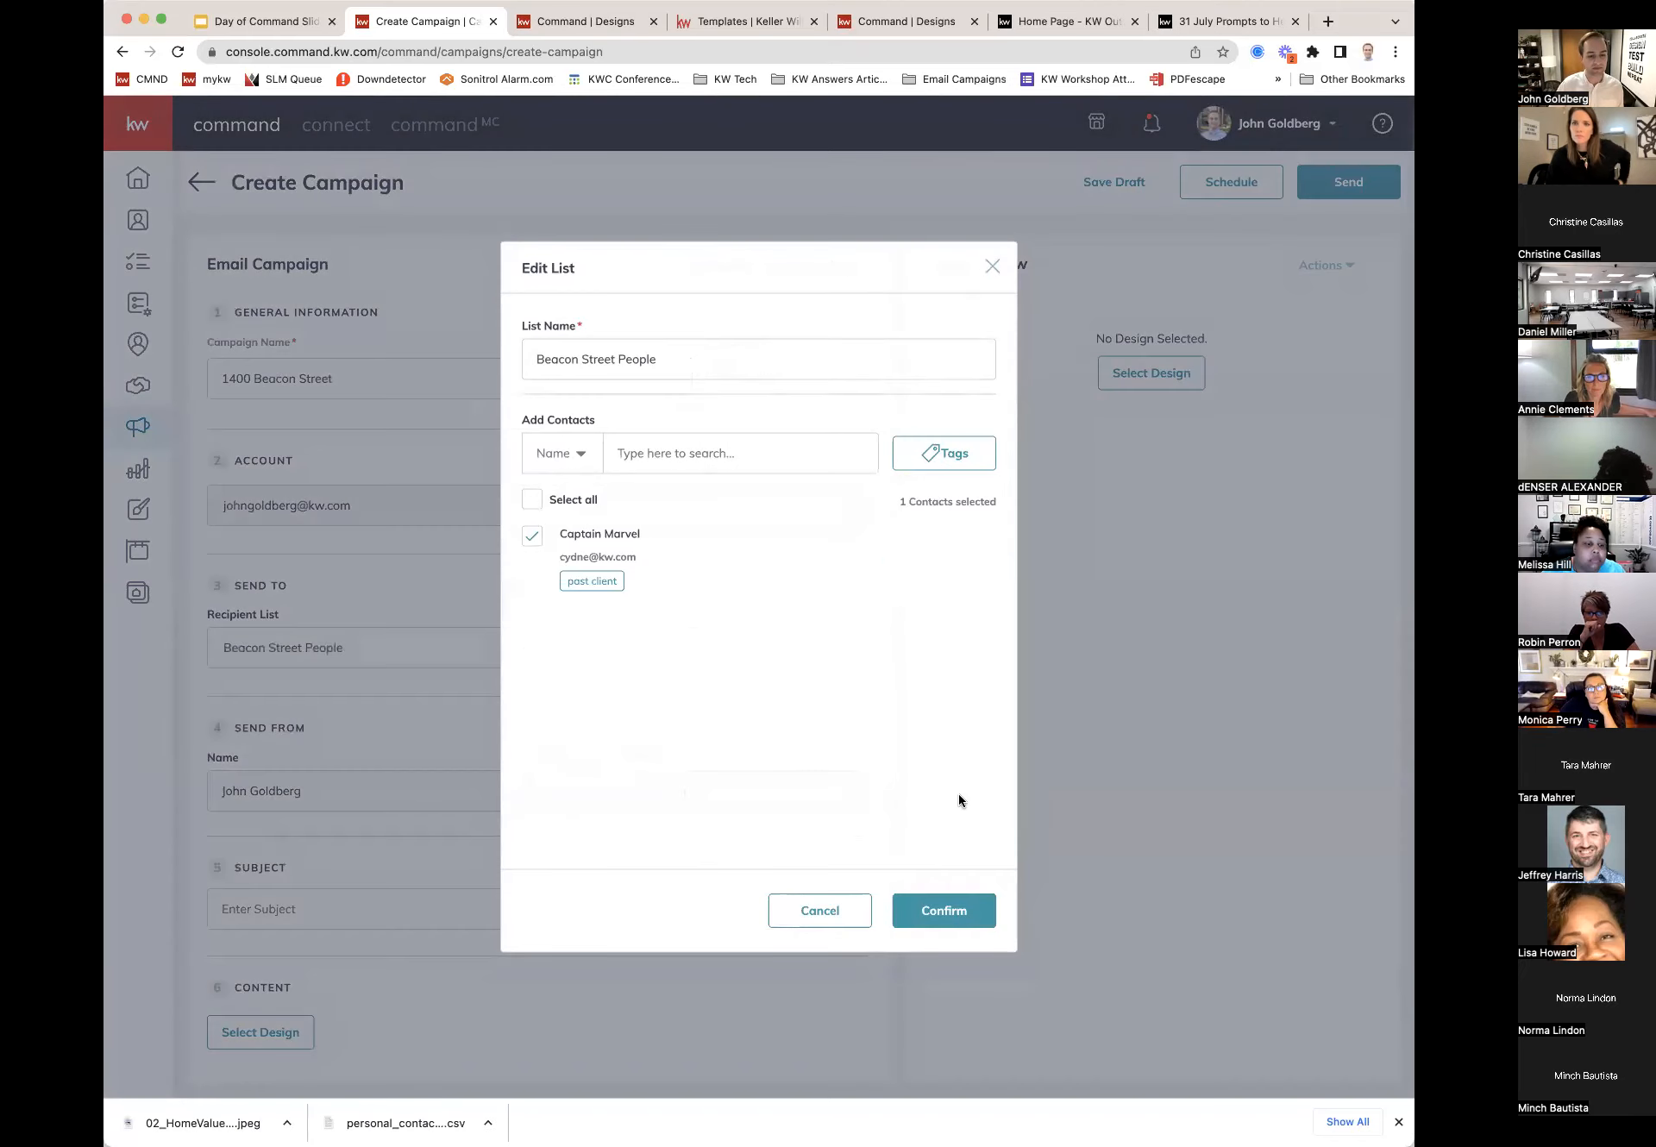
{"action": "left_click", "coordinate": [955, 906]}
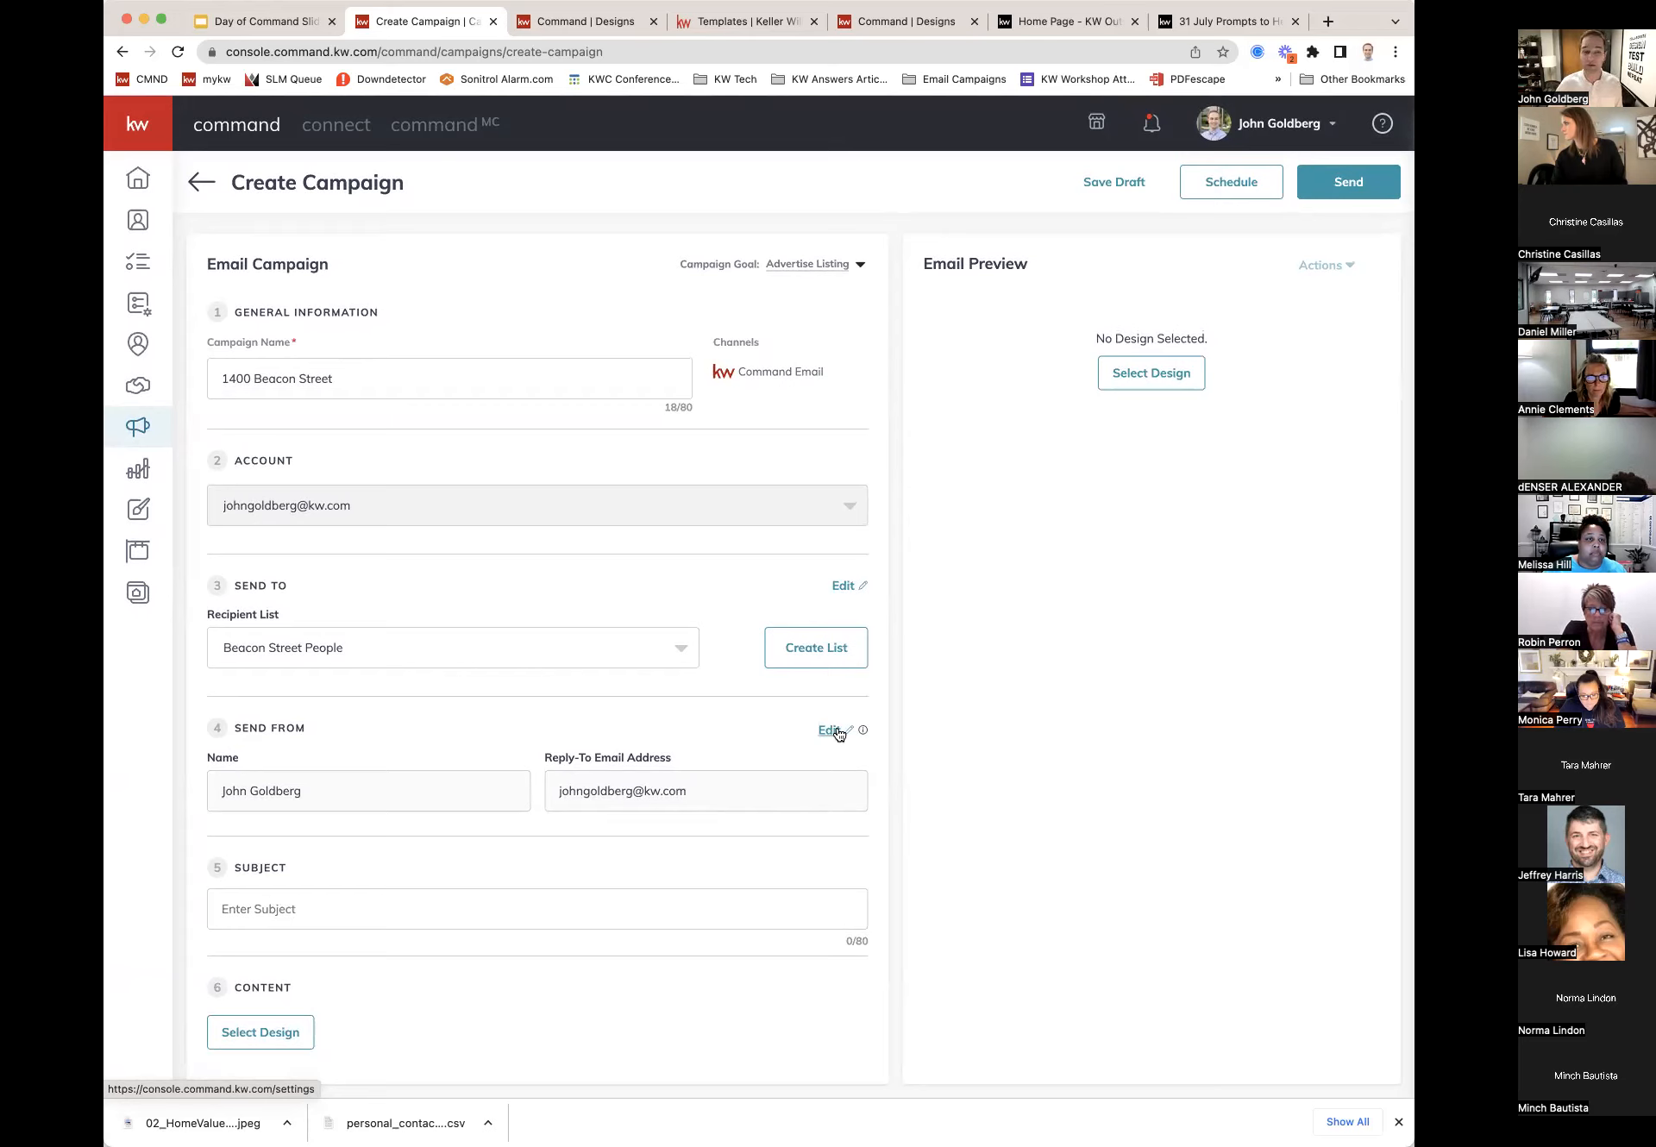
Step: Type the subject line 'CHECK OUT THIS LISTING ON BEACON STREET', correcting a typo
{"action": "left_click", "coordinate": [395, 912]}
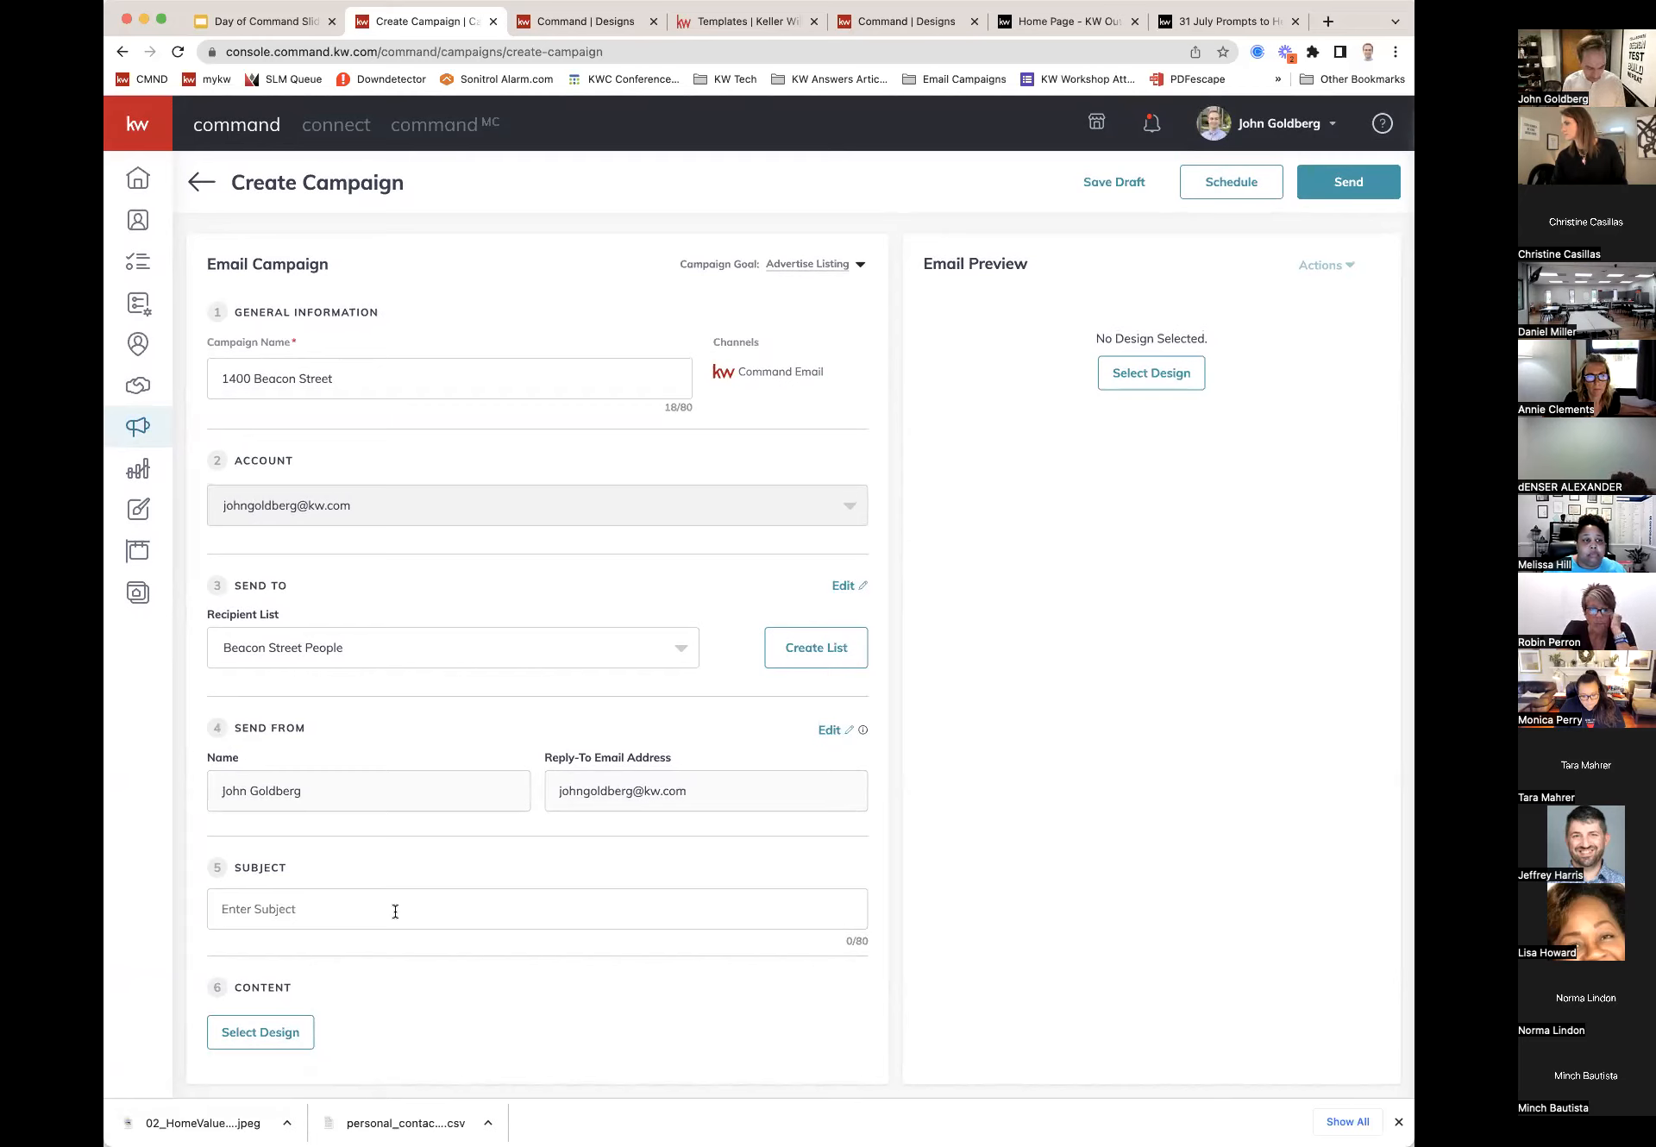
{"action": "type", "text": "CHECK OUT THIS LISTING ON BECACON STREE"}
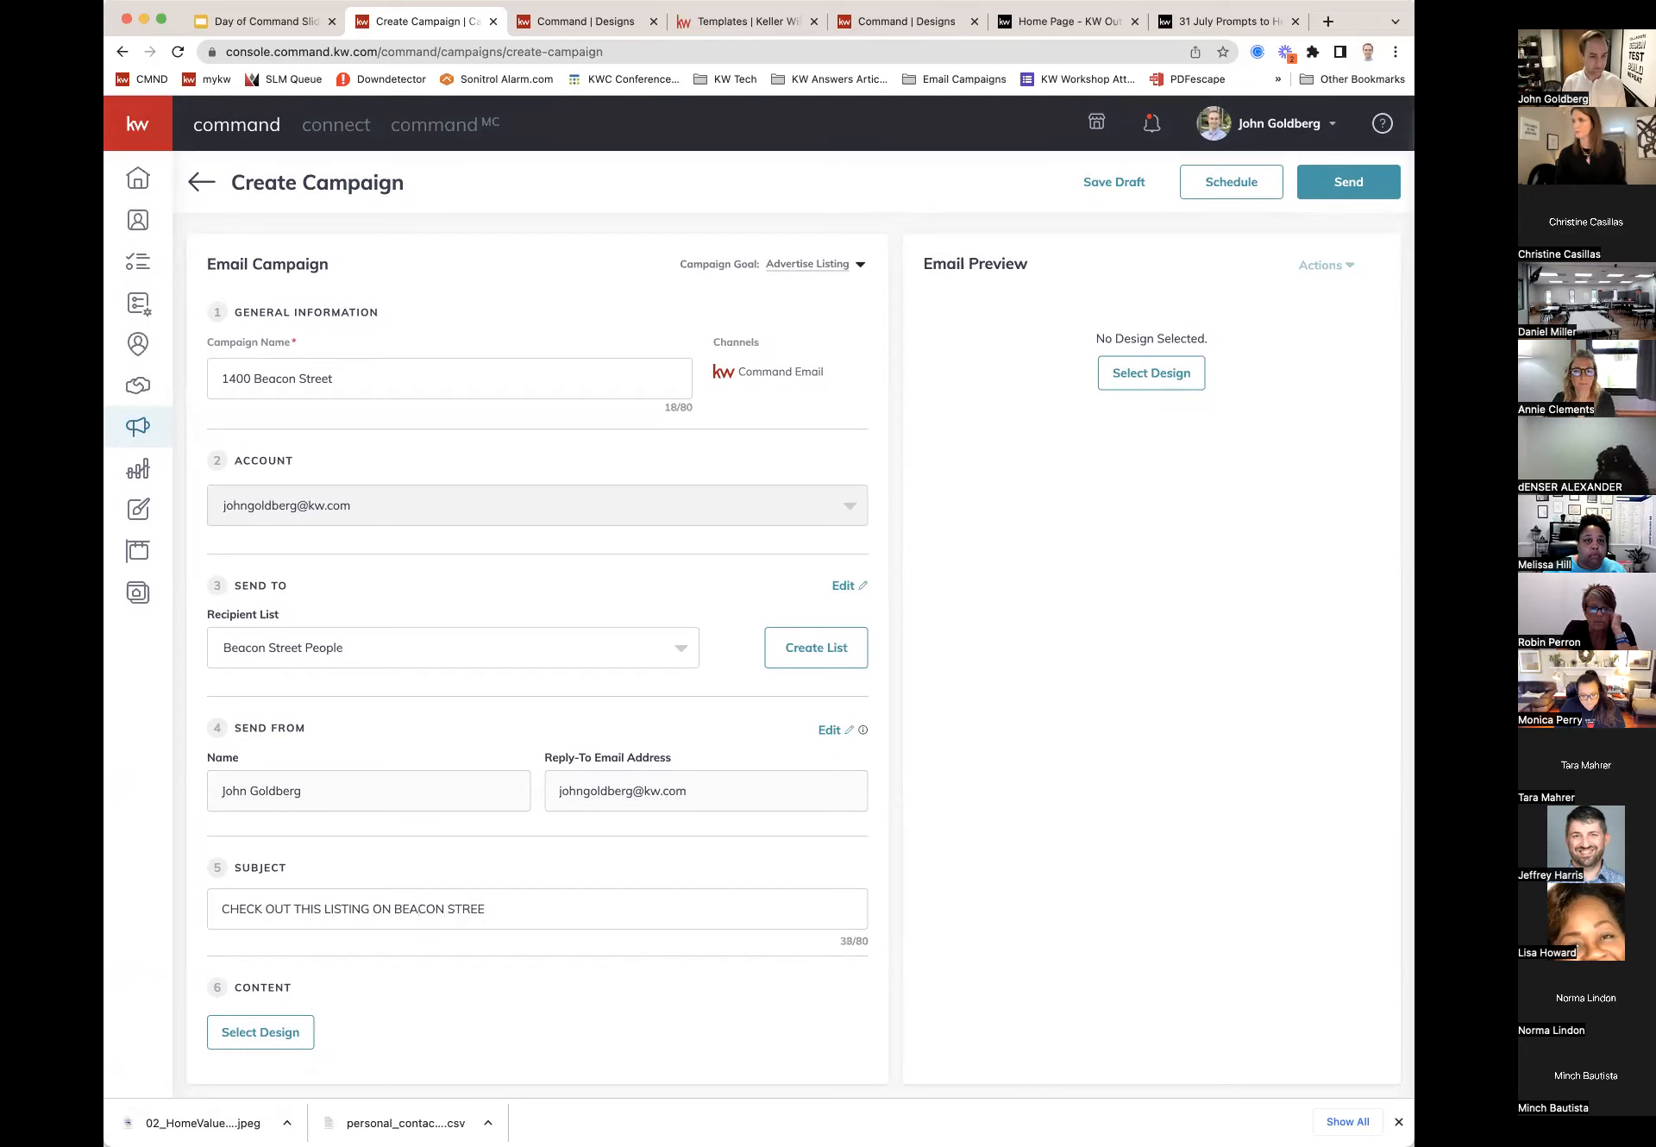
{"action": "type", "text": "T!!!"}
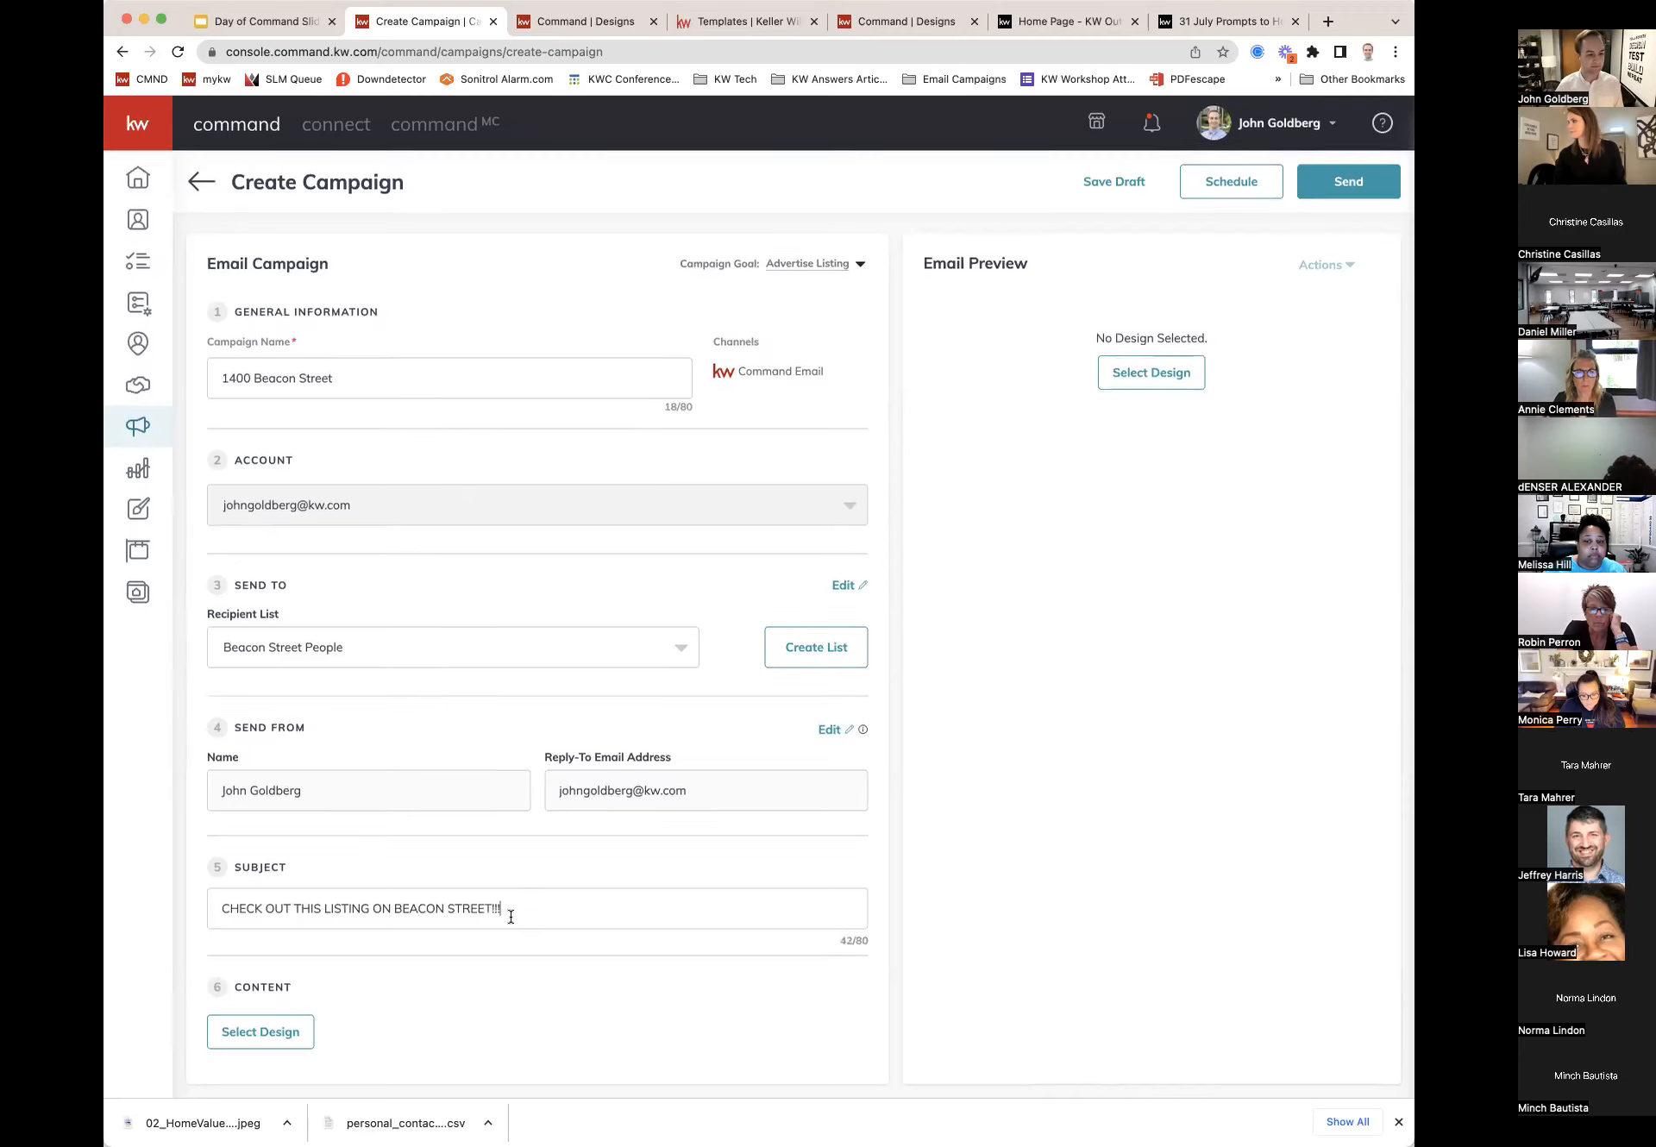
Step: Show KWRI templates in the Template Library and load more, reaching 32 of 72
{"action": "left_click", "coordinate": [255, 1033]}
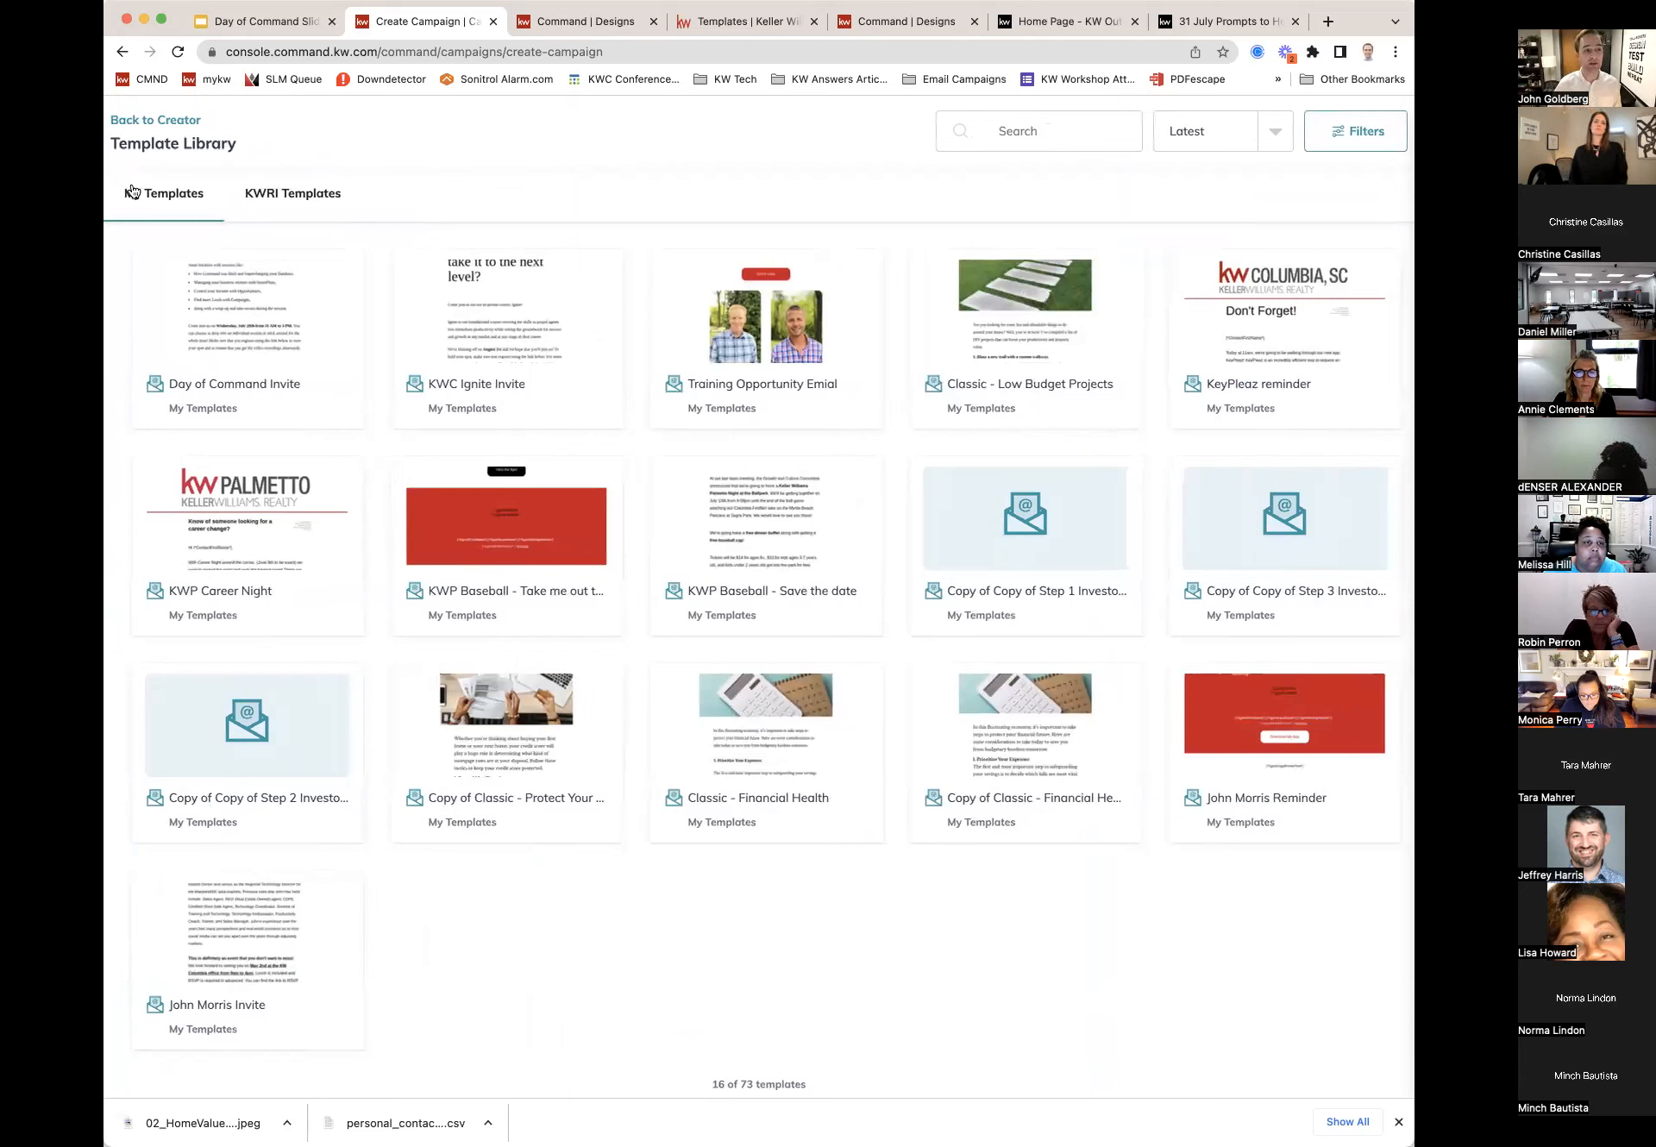
{"action": "left_click", "coordinate": [304, 204]}
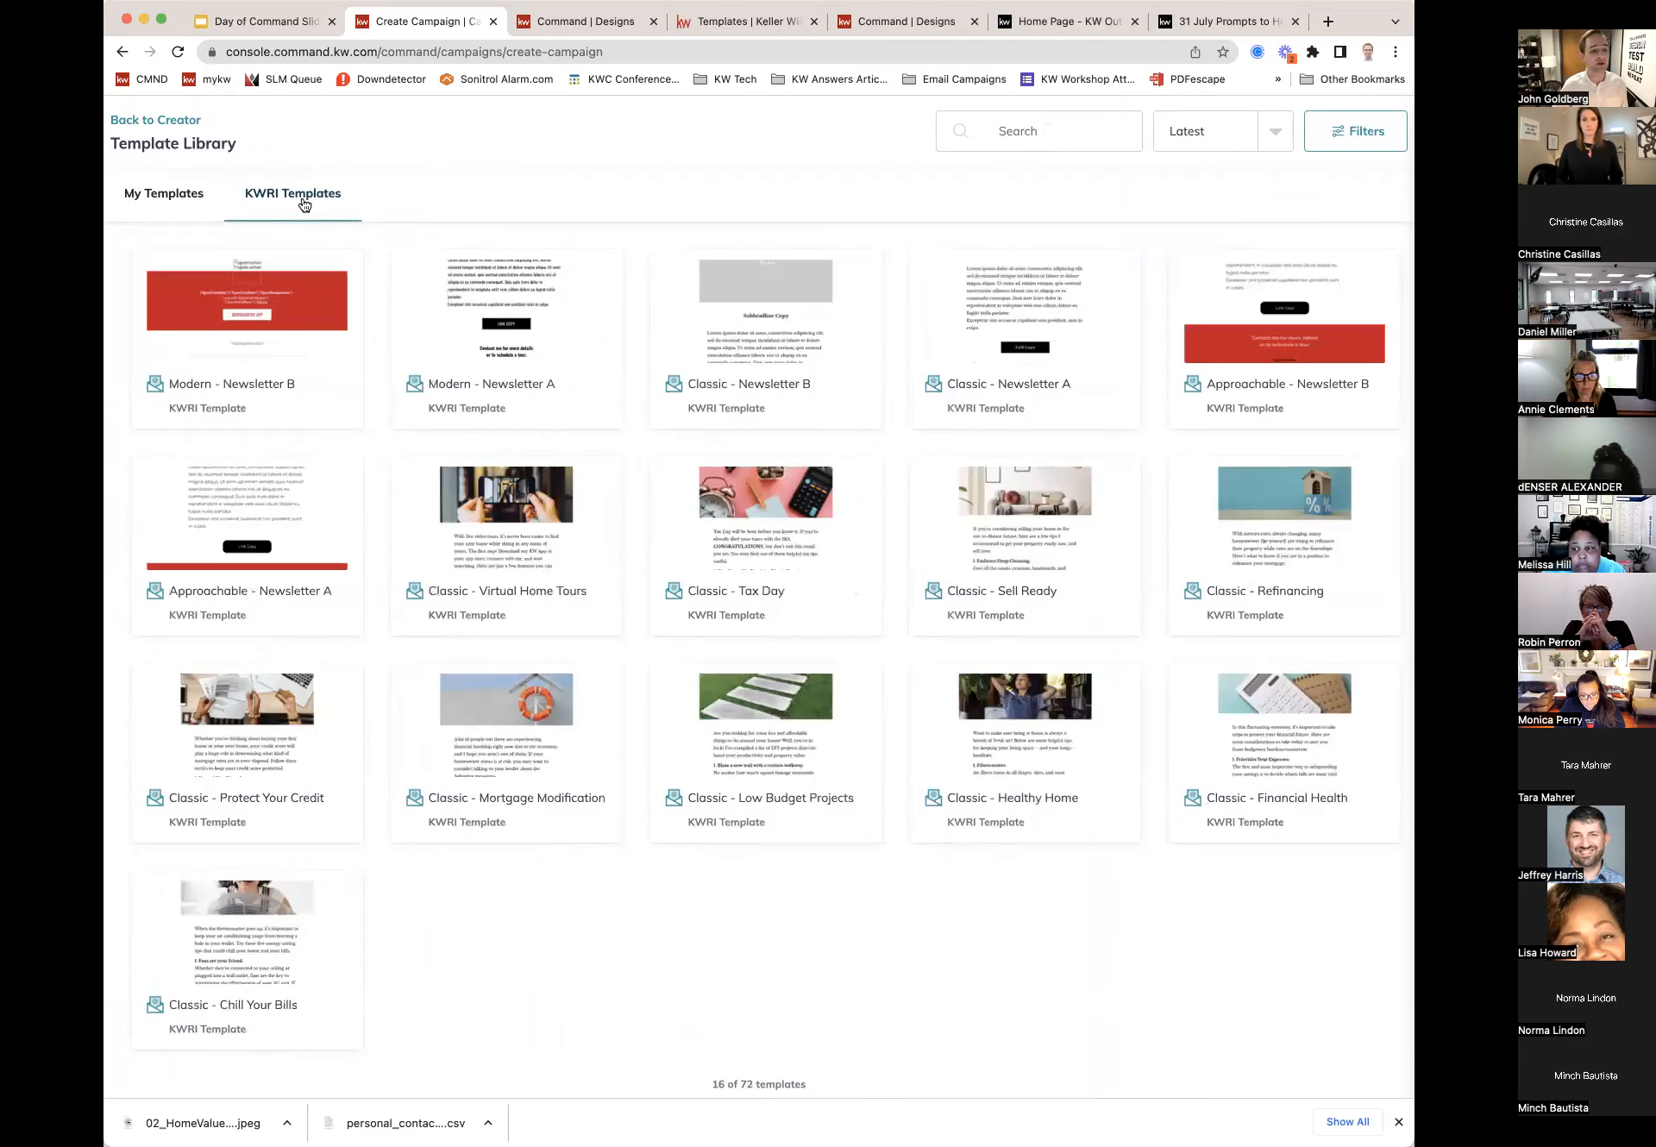
{"action": "mouse_move", "coordinate": [525, 393]}
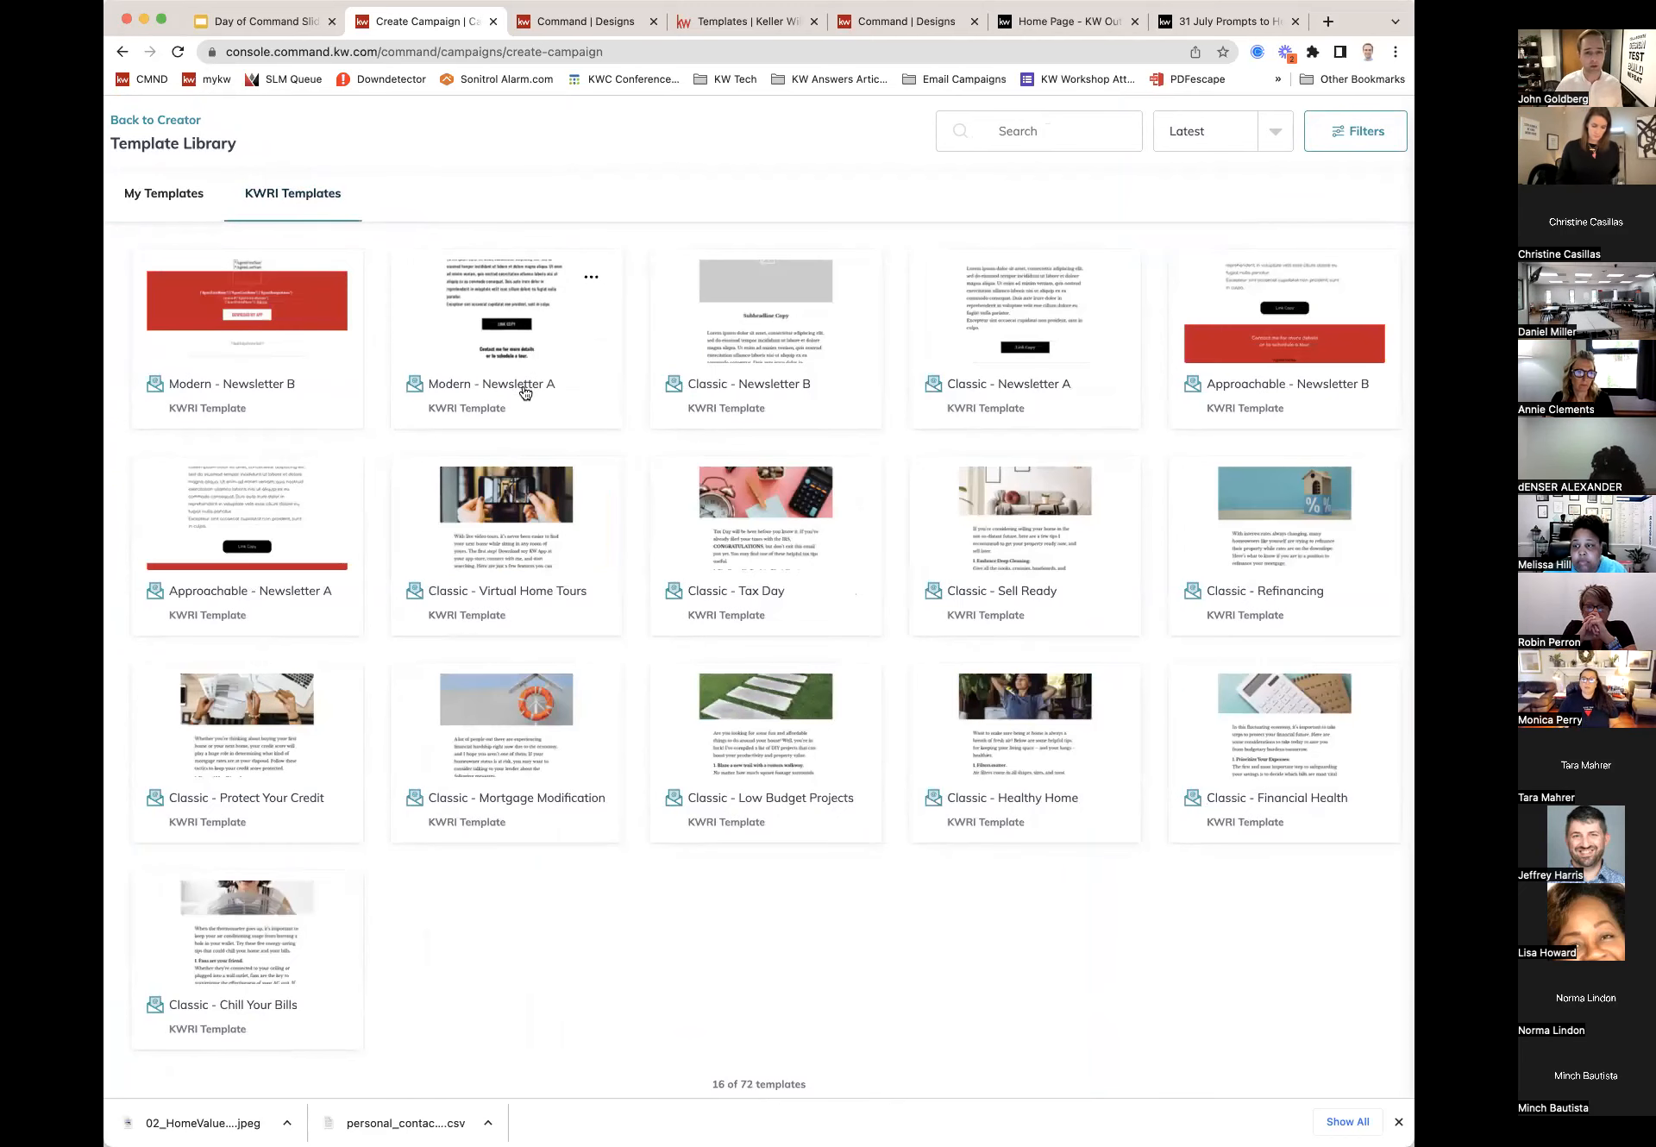
{"action": "scroll", "coordinate": [778, 873], "scroll_direction": "down", "scroll_amount": 1}
{"action": "left_click", "coordinate": [772, 1074]}
{"action": "scroll", "coordinate": [753, 1027], "scroll_direction": "down", "scroll_amount": 7}
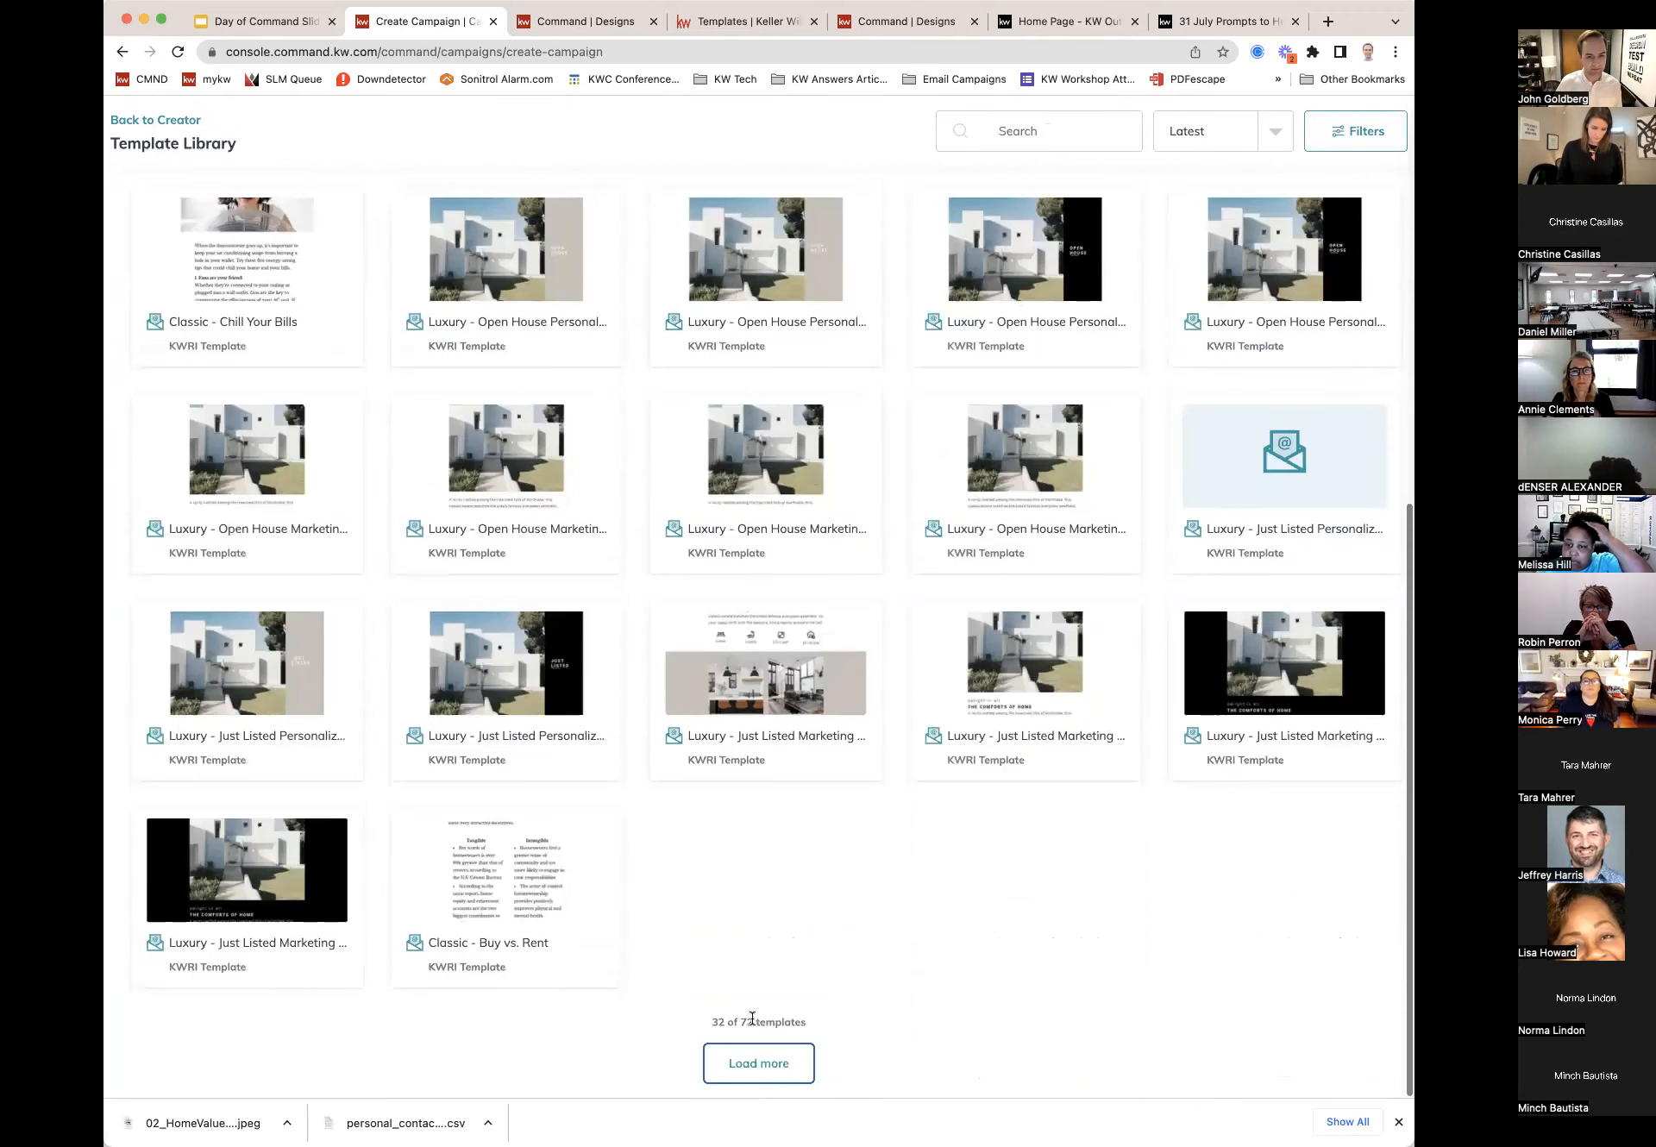
{"action": "scroll", "coordinate": [826, 807], "scroll_direction": "up", "scroll_amount": 2}
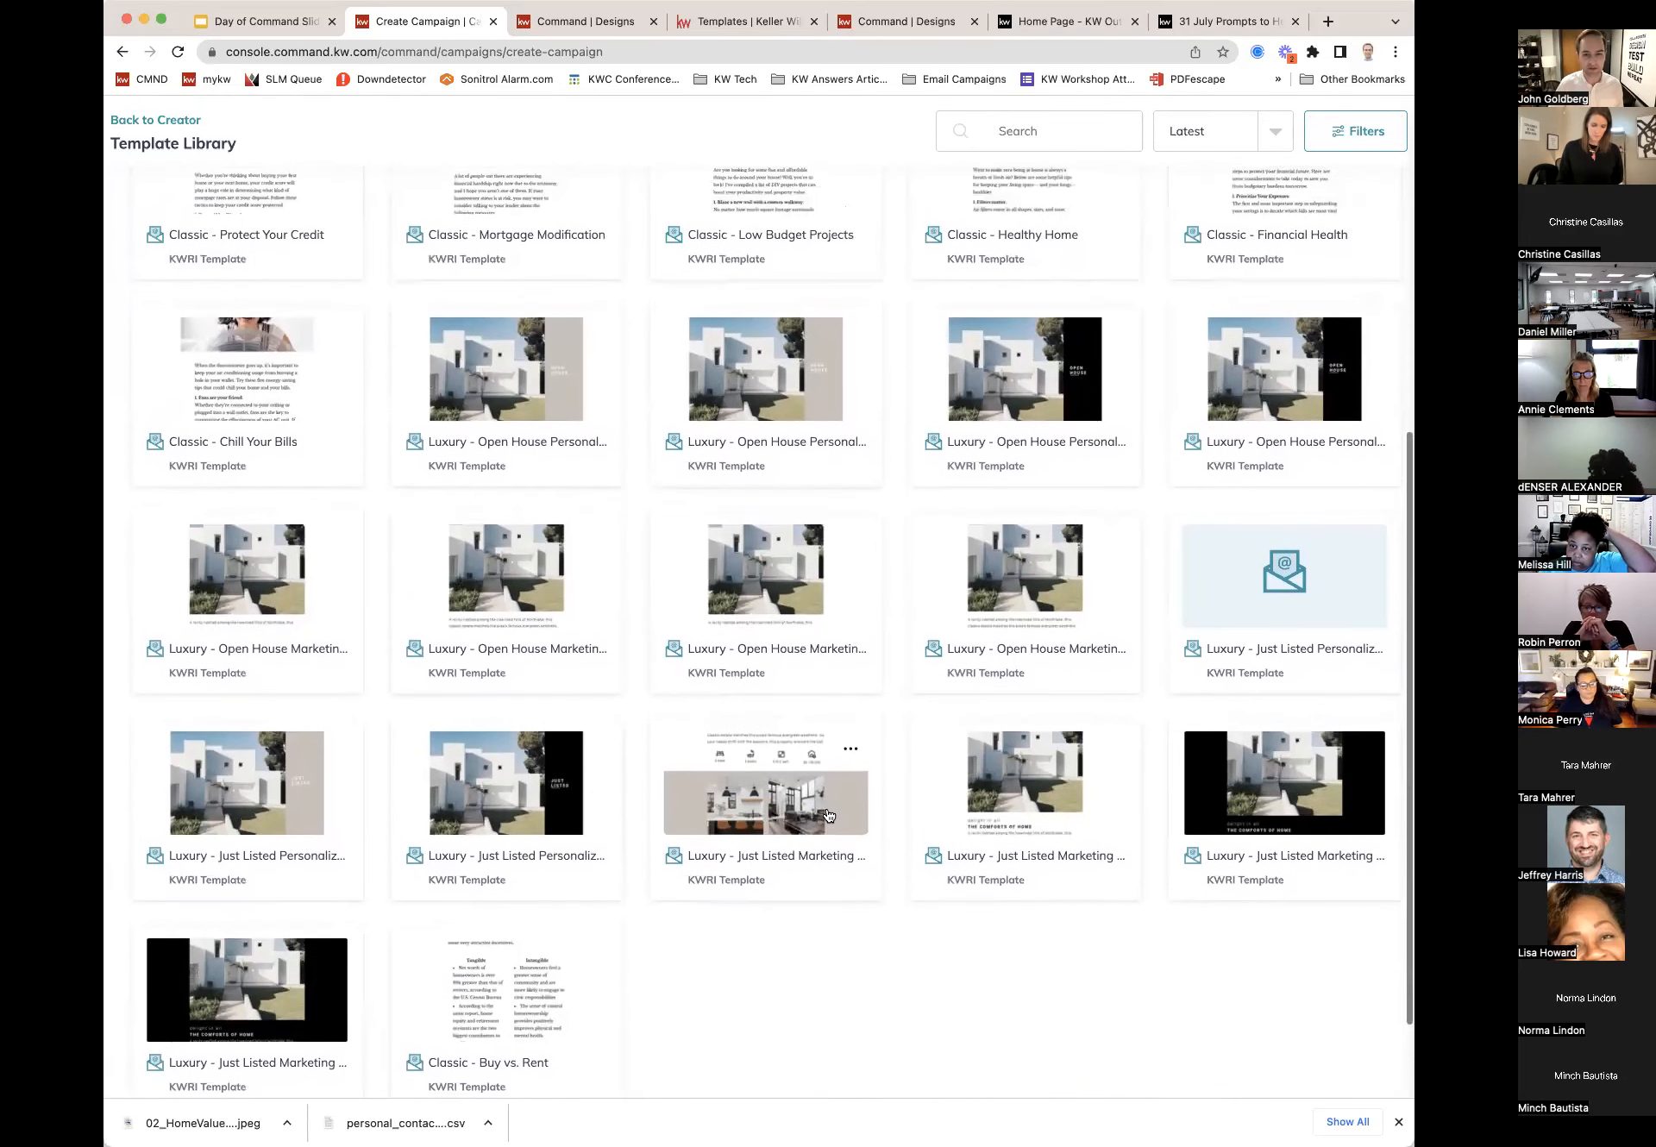
{"action": "scroll", "coordinate": [828, 815], "scroll_direction": "up", "scroll_amount": 1}
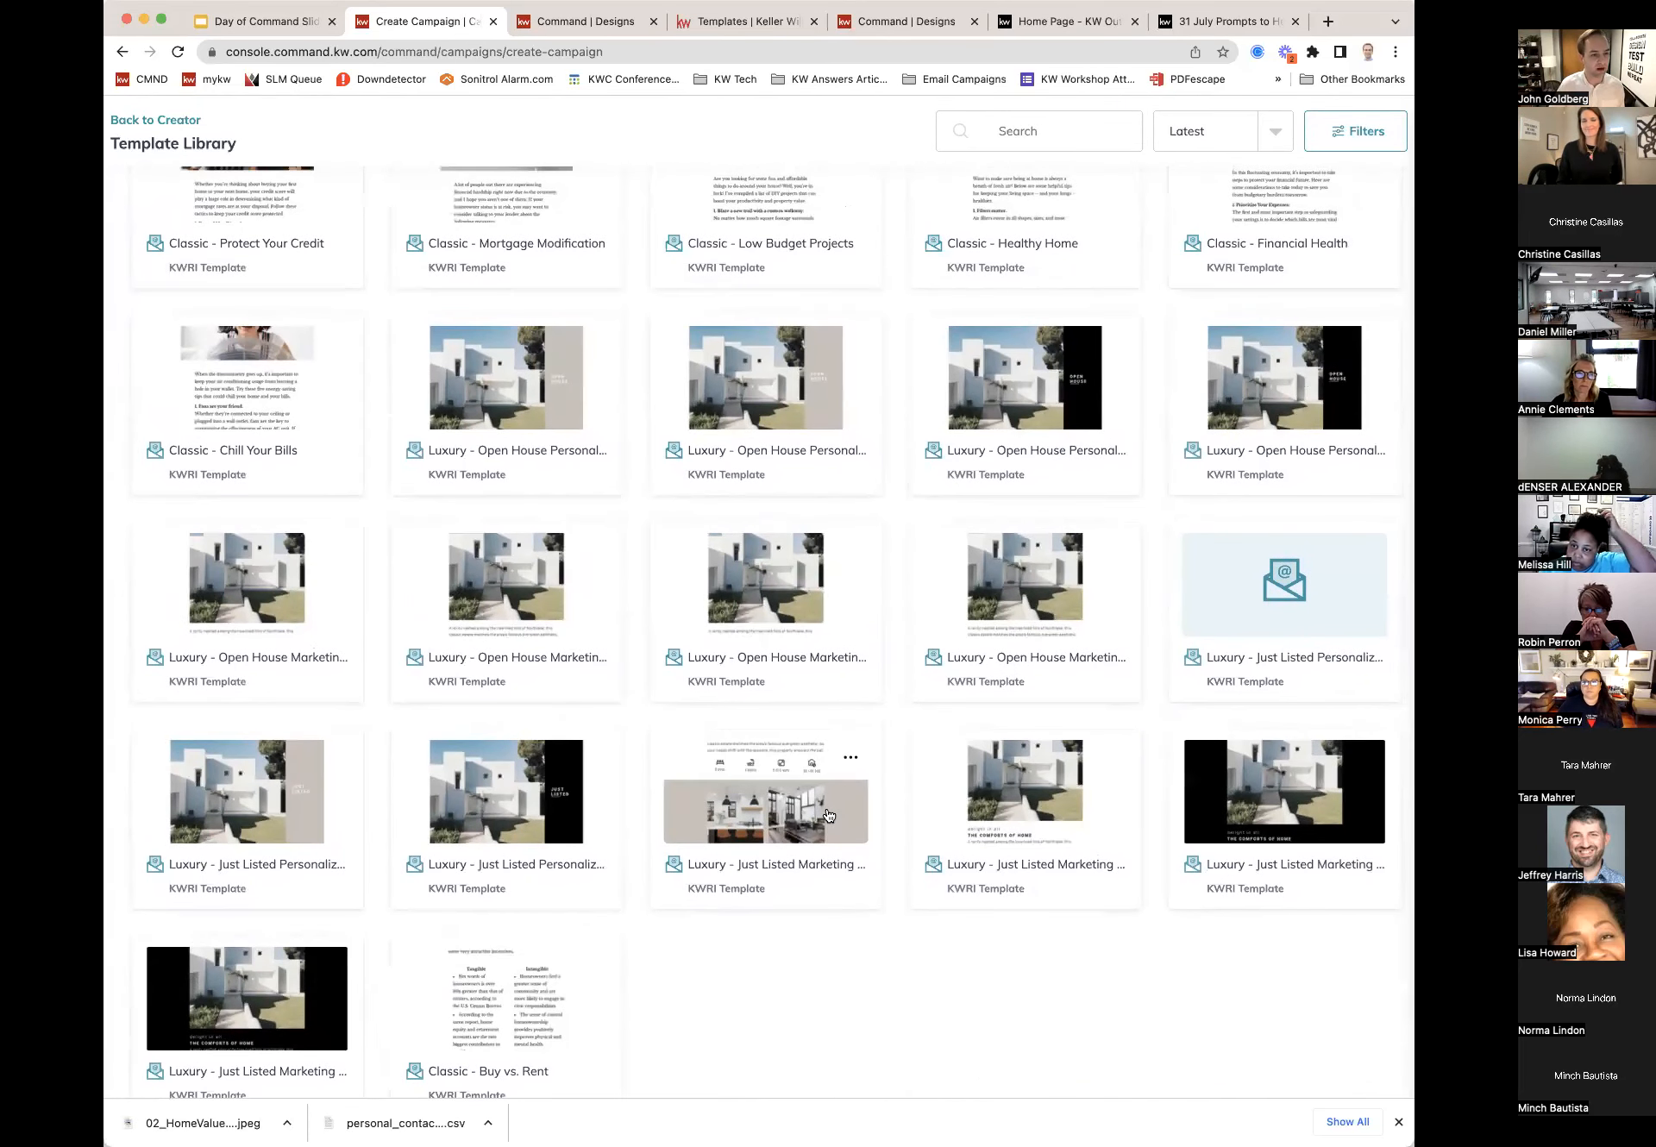
Step: Start a copy of the Luxury - Just Listed Marketing template
{"action": "left_click", "coordinate": [770, 815]}
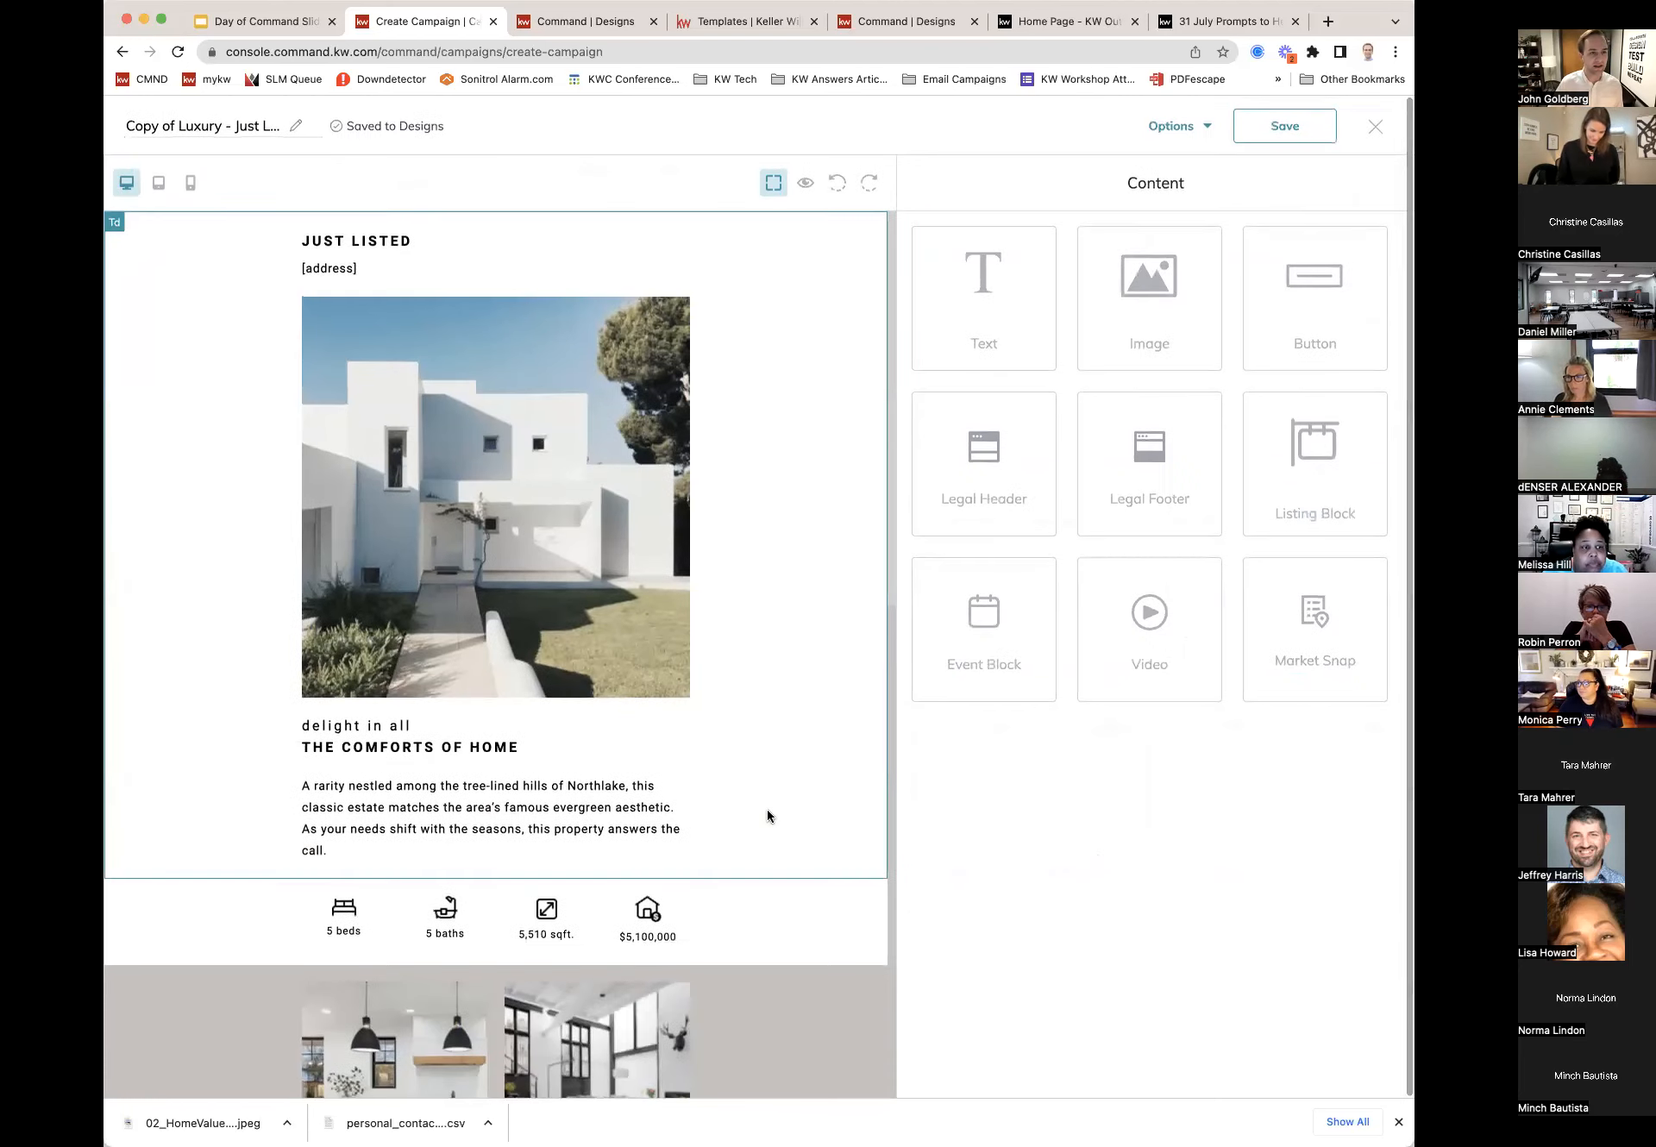
{"action": "scroll", "coordinate": [770, 816], "scroll_direction": "down", "scroll_amount": 1}
{"action": "scroll", "coordinate": [770, 816], "scroll_direction": "up", "scroll_amount": 1}
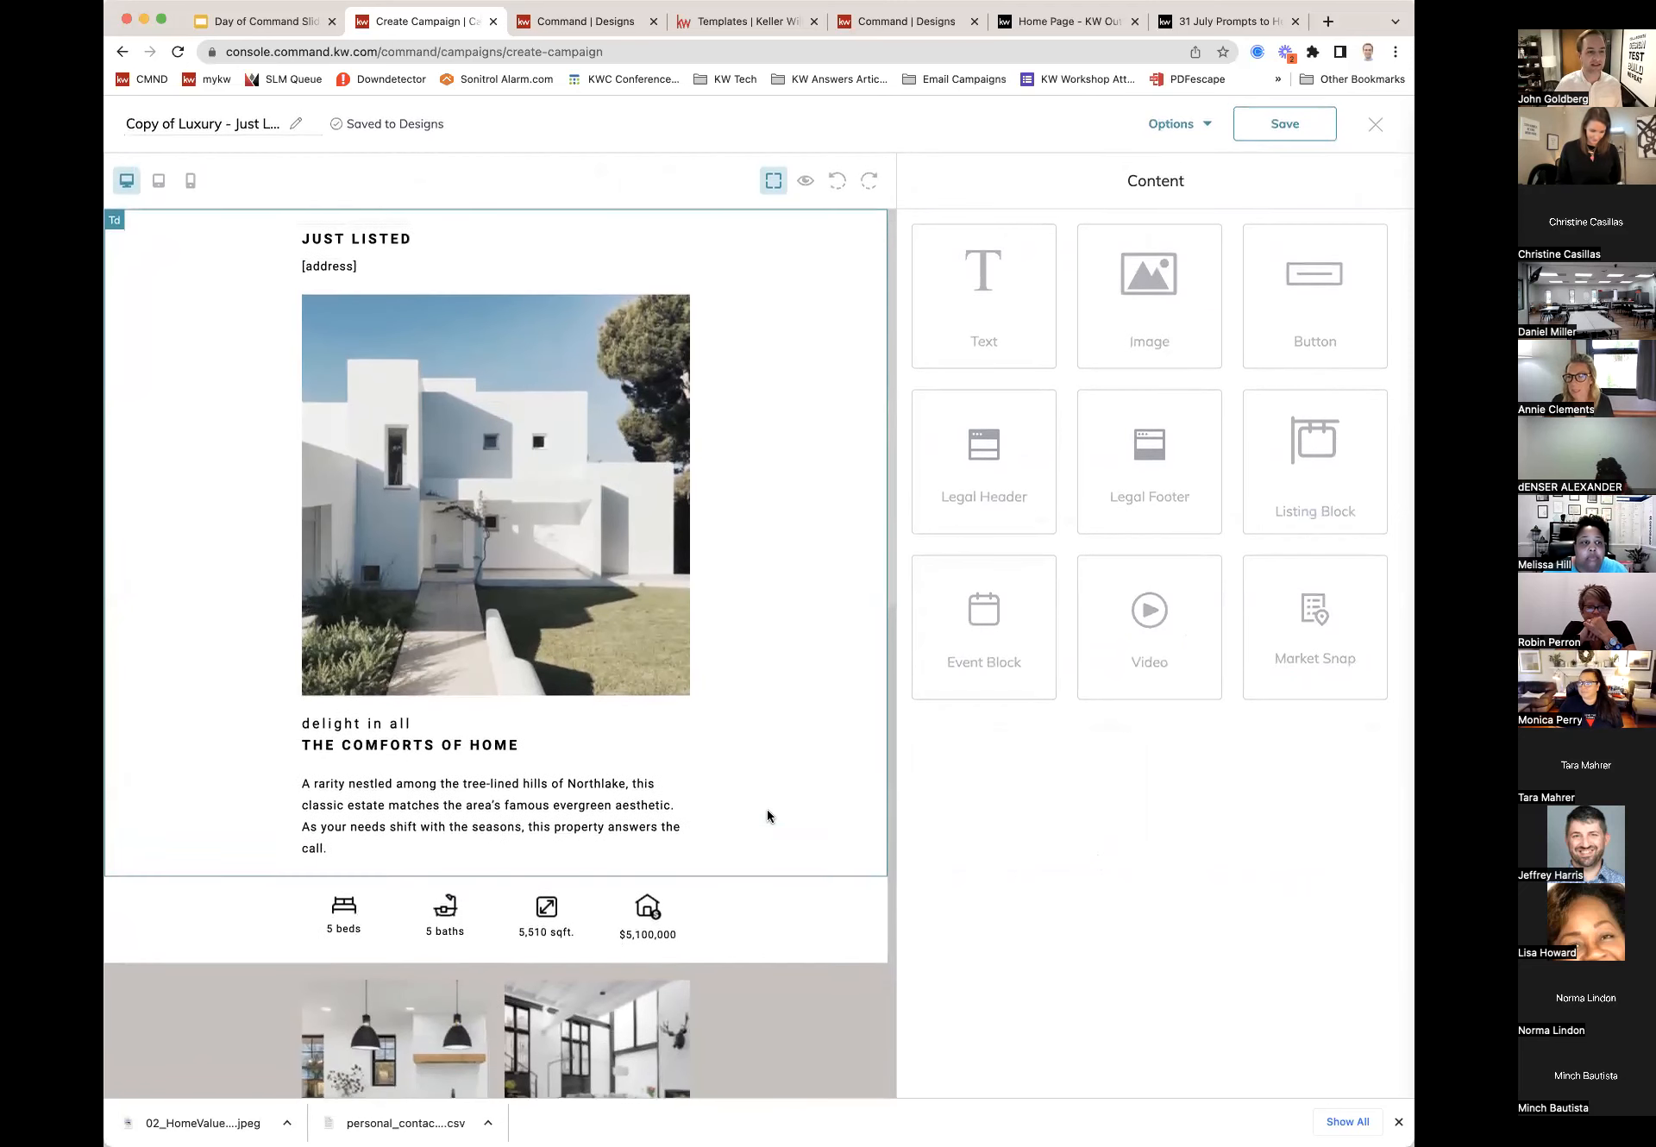
{"action": "left_click", "coordinate": [361, 264]}
{"action": "left_click_drag", "start_coordinate": [967, 306], "coordinate": [873, 299]}
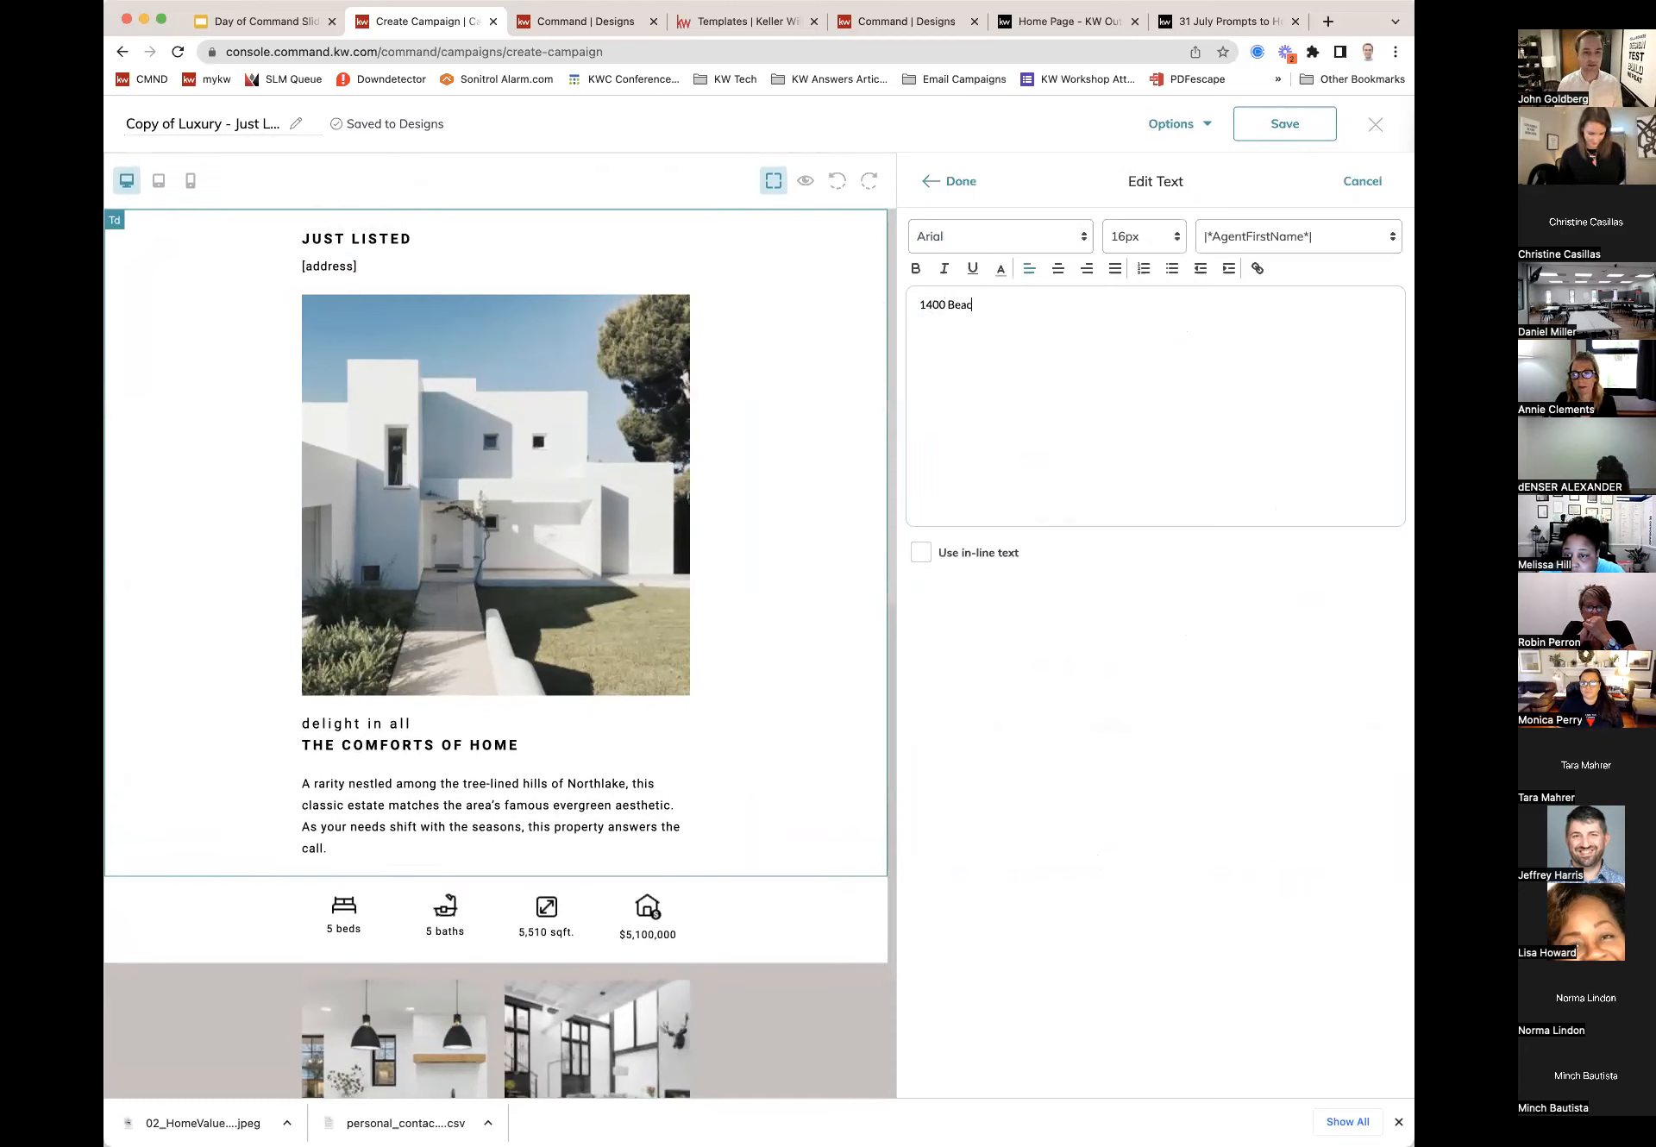
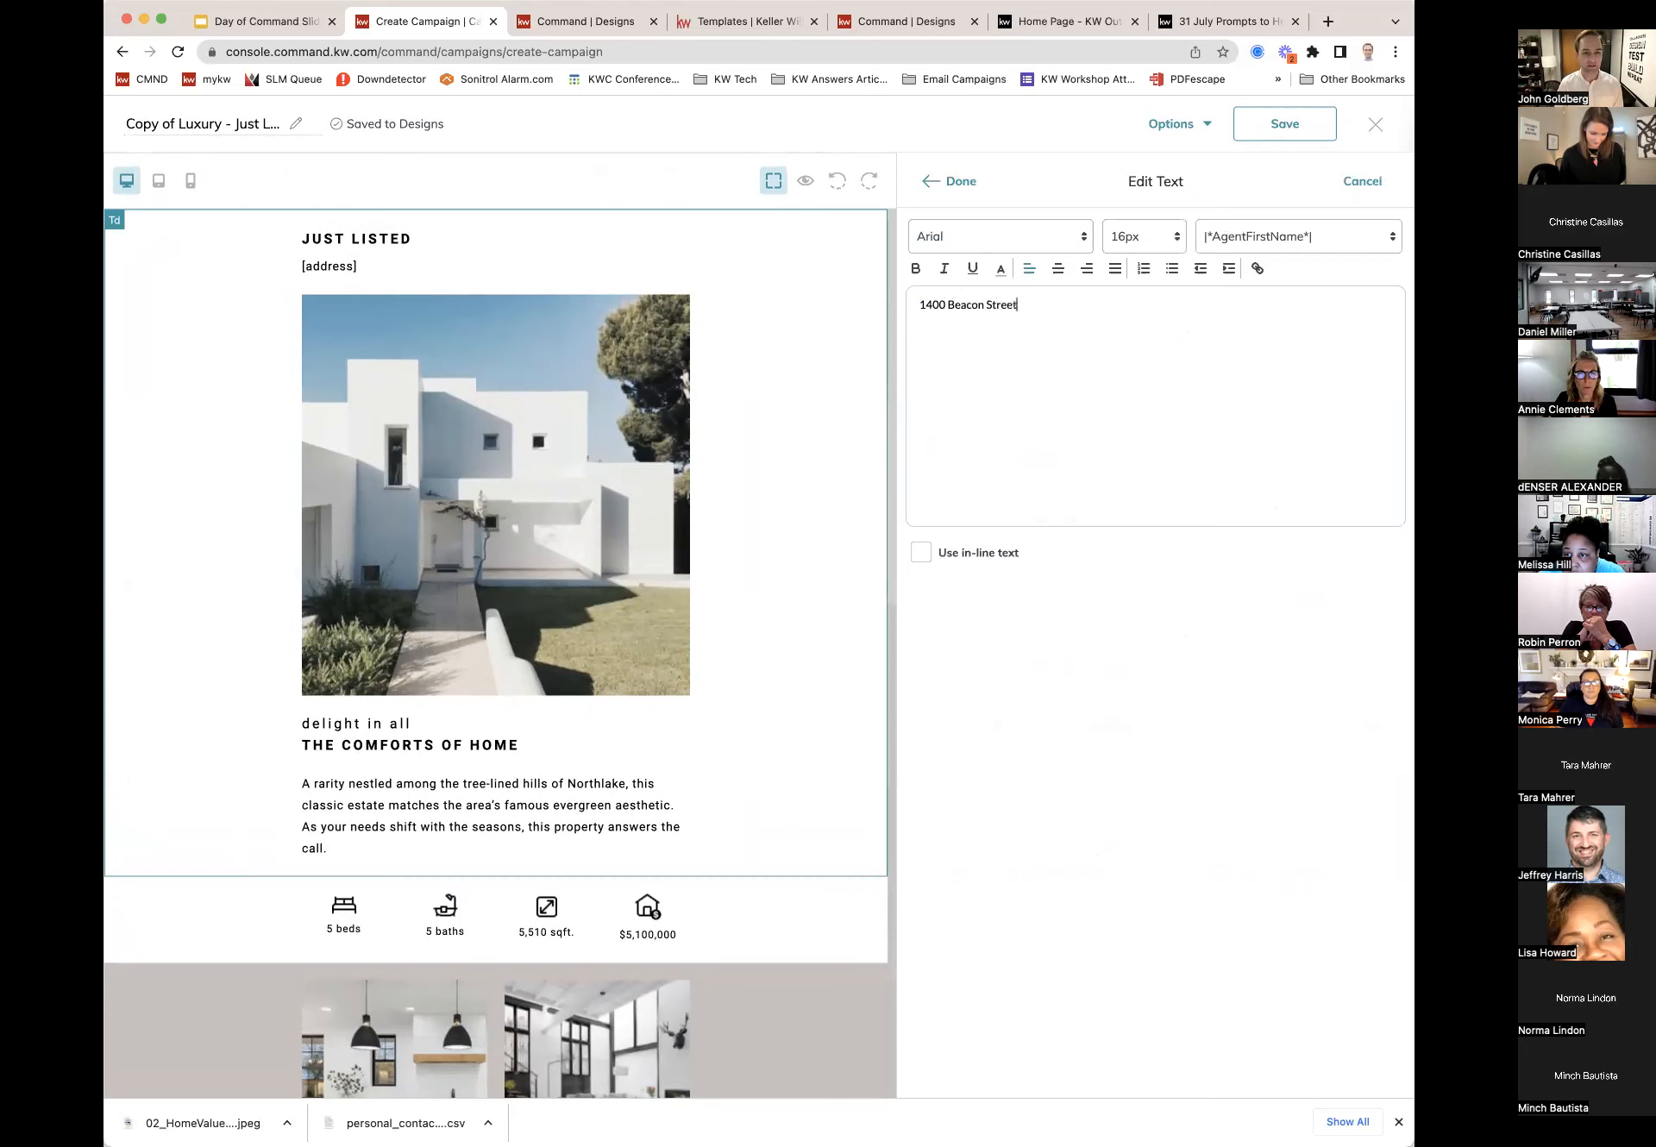
Step: Apply the new address, review the email layout, and select the Download My App button
{"action": "left_click", "coordinate": [965, 181]}
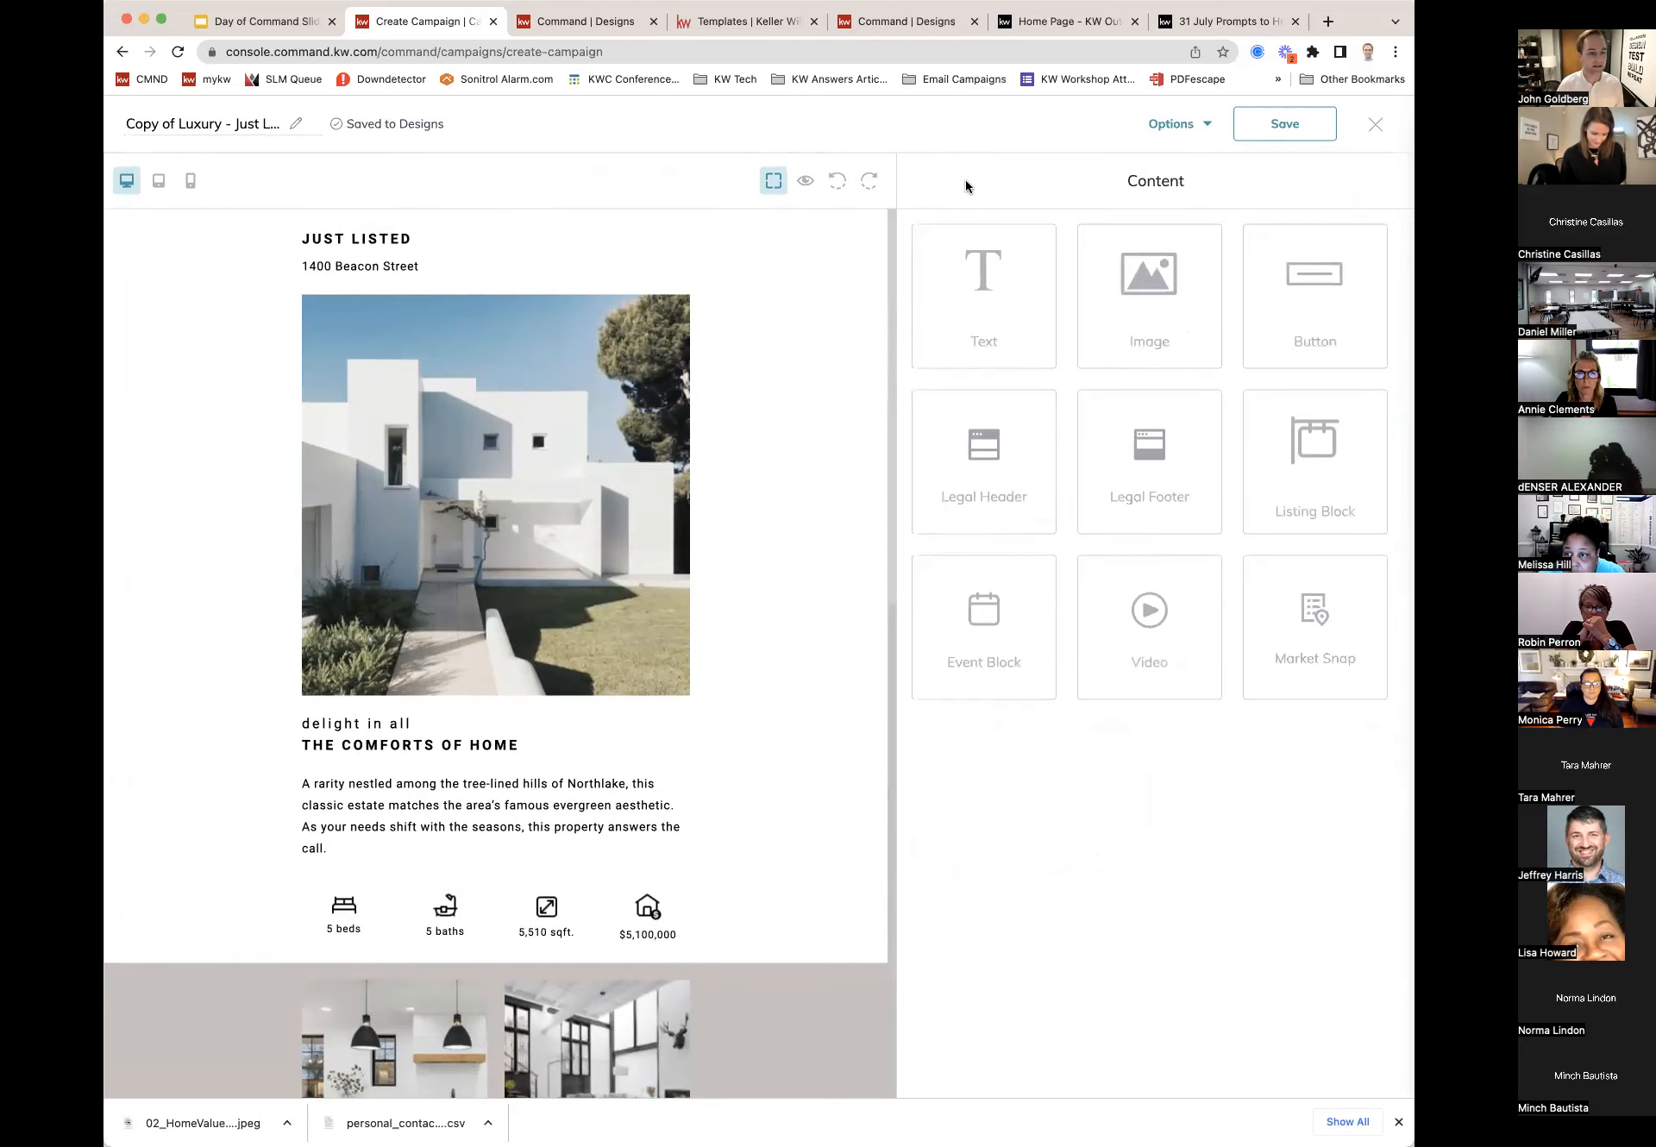
{"action": "scroll", "coordinate": [405, 695], "scroll_direction": "down", "scroll_amount": 4}
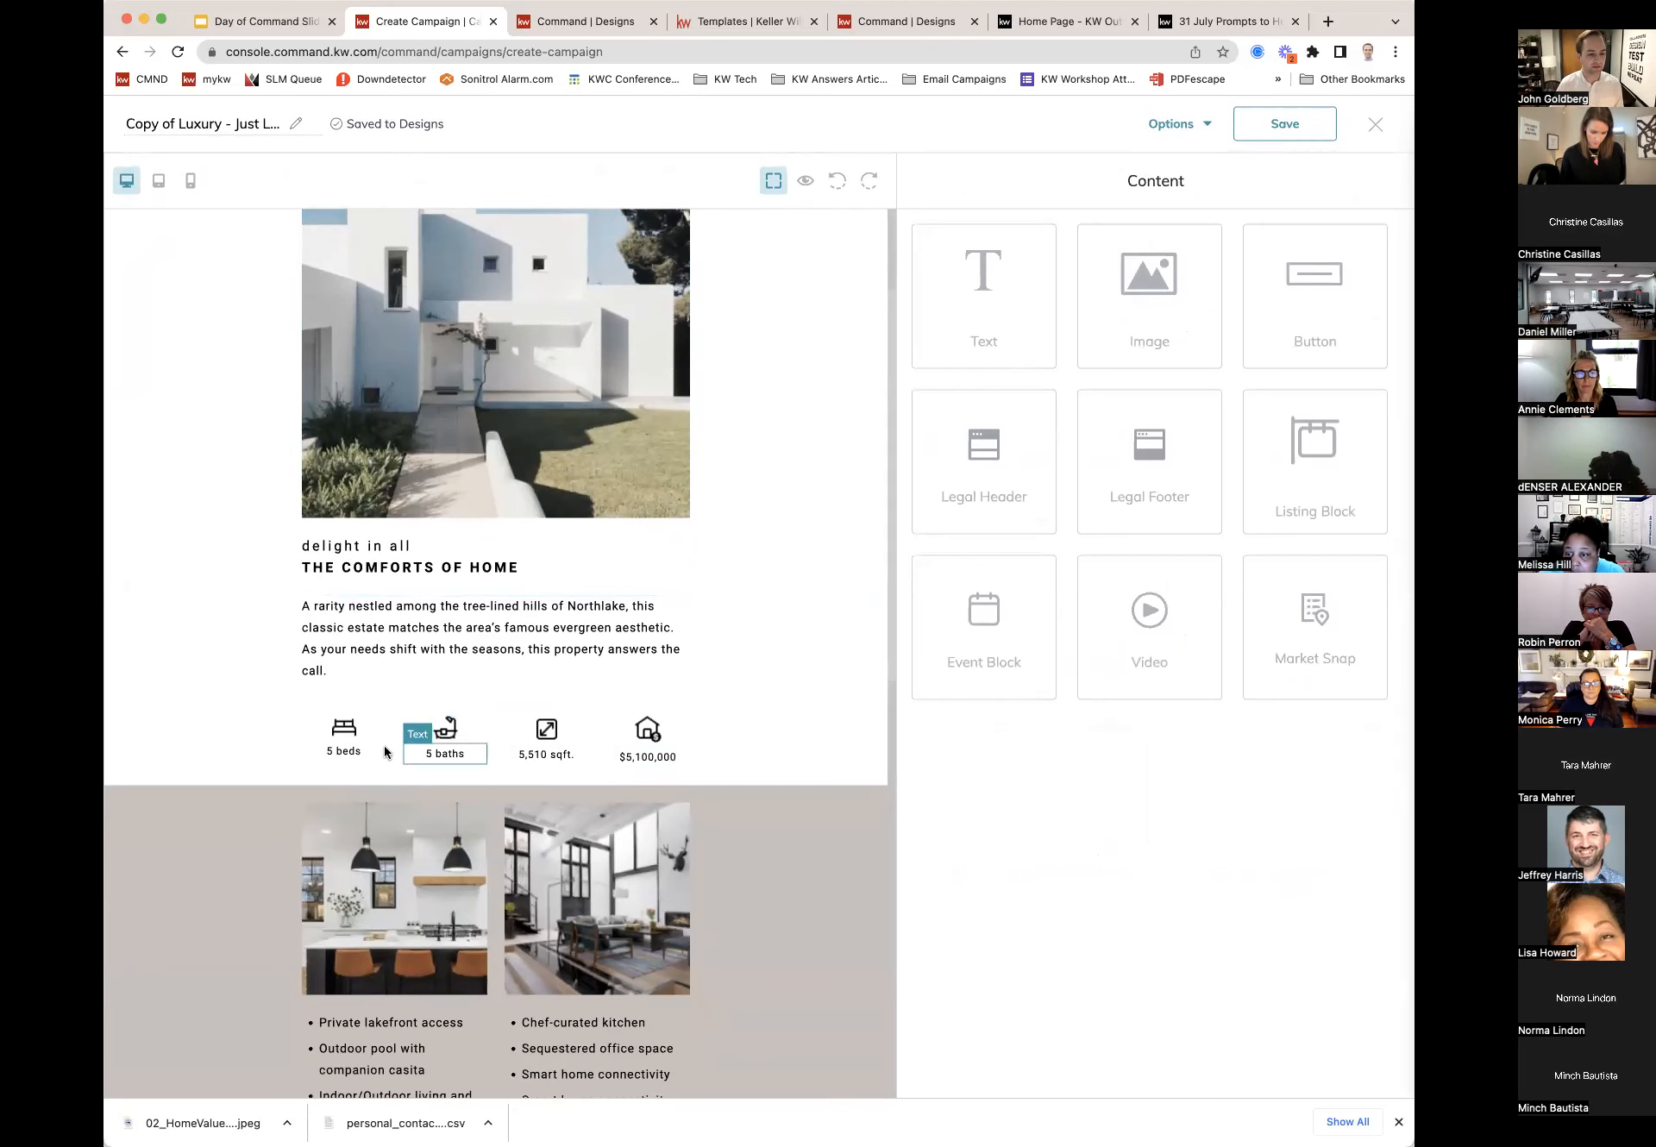
{"action": "scroll", "coordinate": [468, 745], "scroll_direction": "down", "scroll_amount": 4}
{"action": "scroll", "coordinate": [665, 673], "scroll_direction": "down", "scroll_amount": 5}
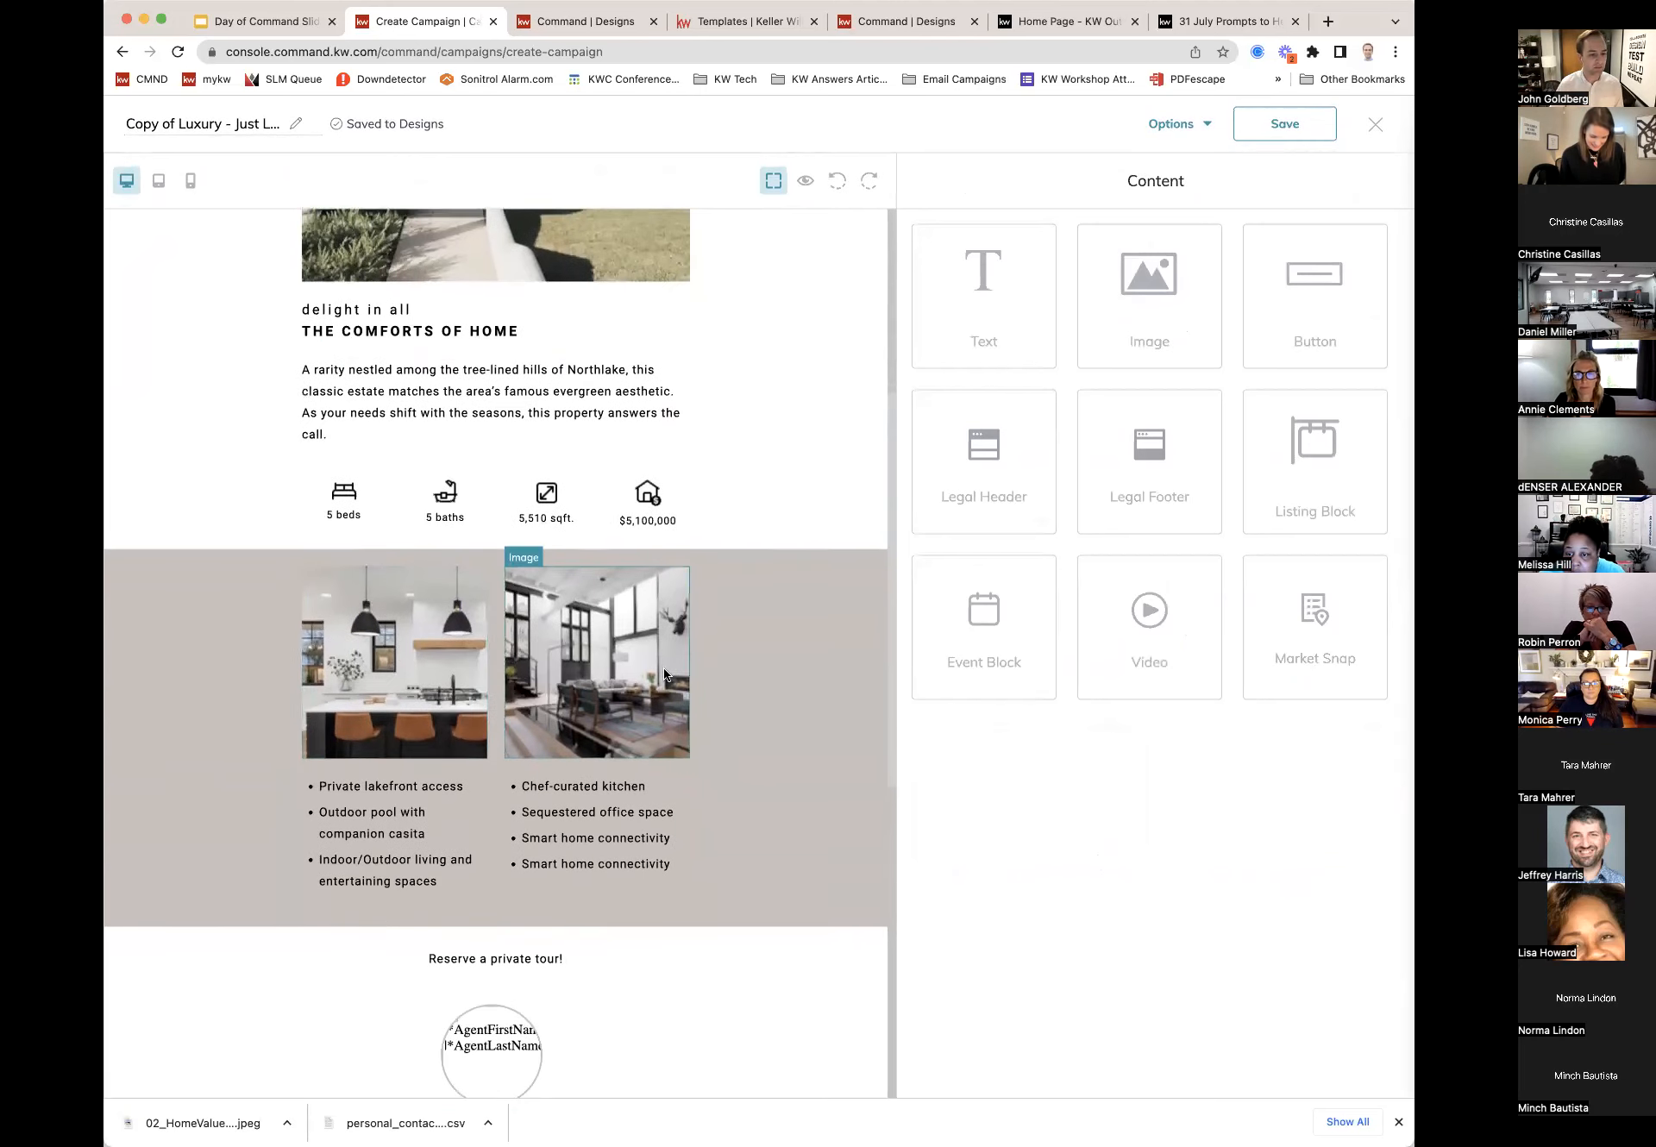
{"action": "scroll", "coordinate": [665, 673], "scroll_direction": "down", "scroll_amount": 1}
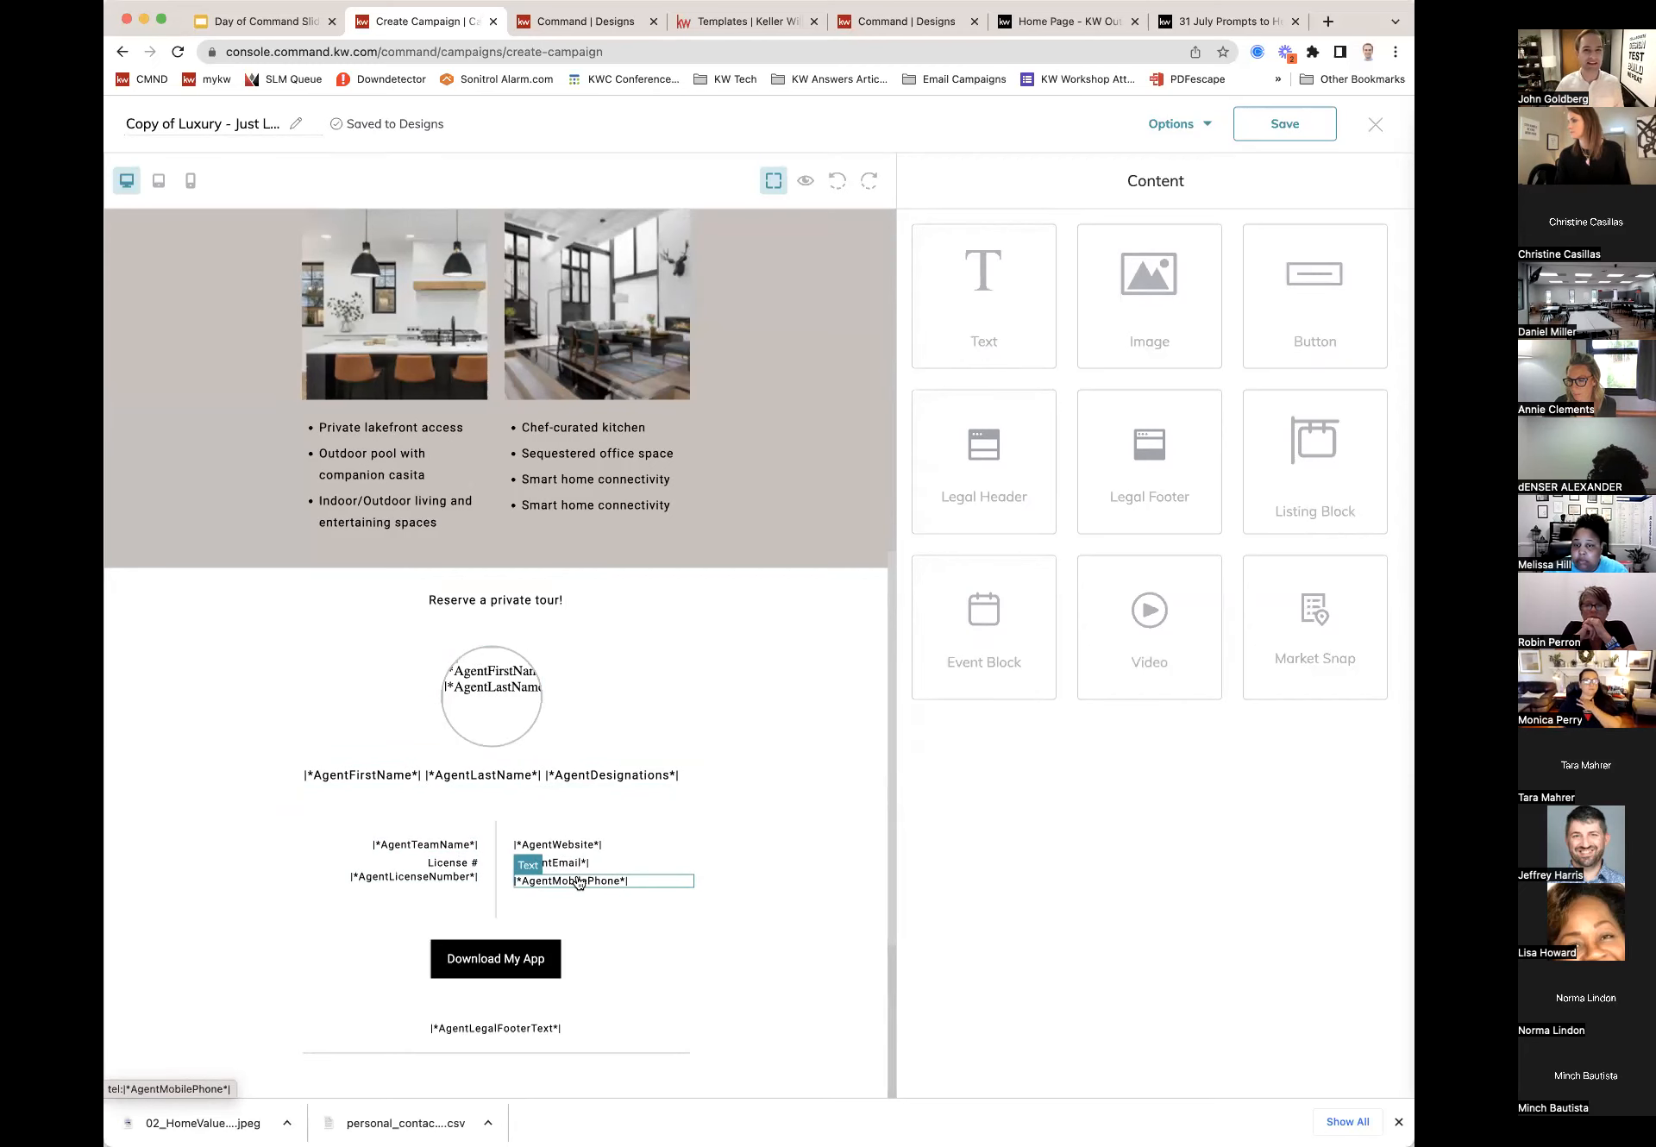
{"action": "scroll", "coordinate": [578, 881], "scroll_direction": "down", "scroll_amount": 1}
{"action": "scroll", "coordinate": [576, 876], "scroll_direction": "down", "scroll_amount": 3}
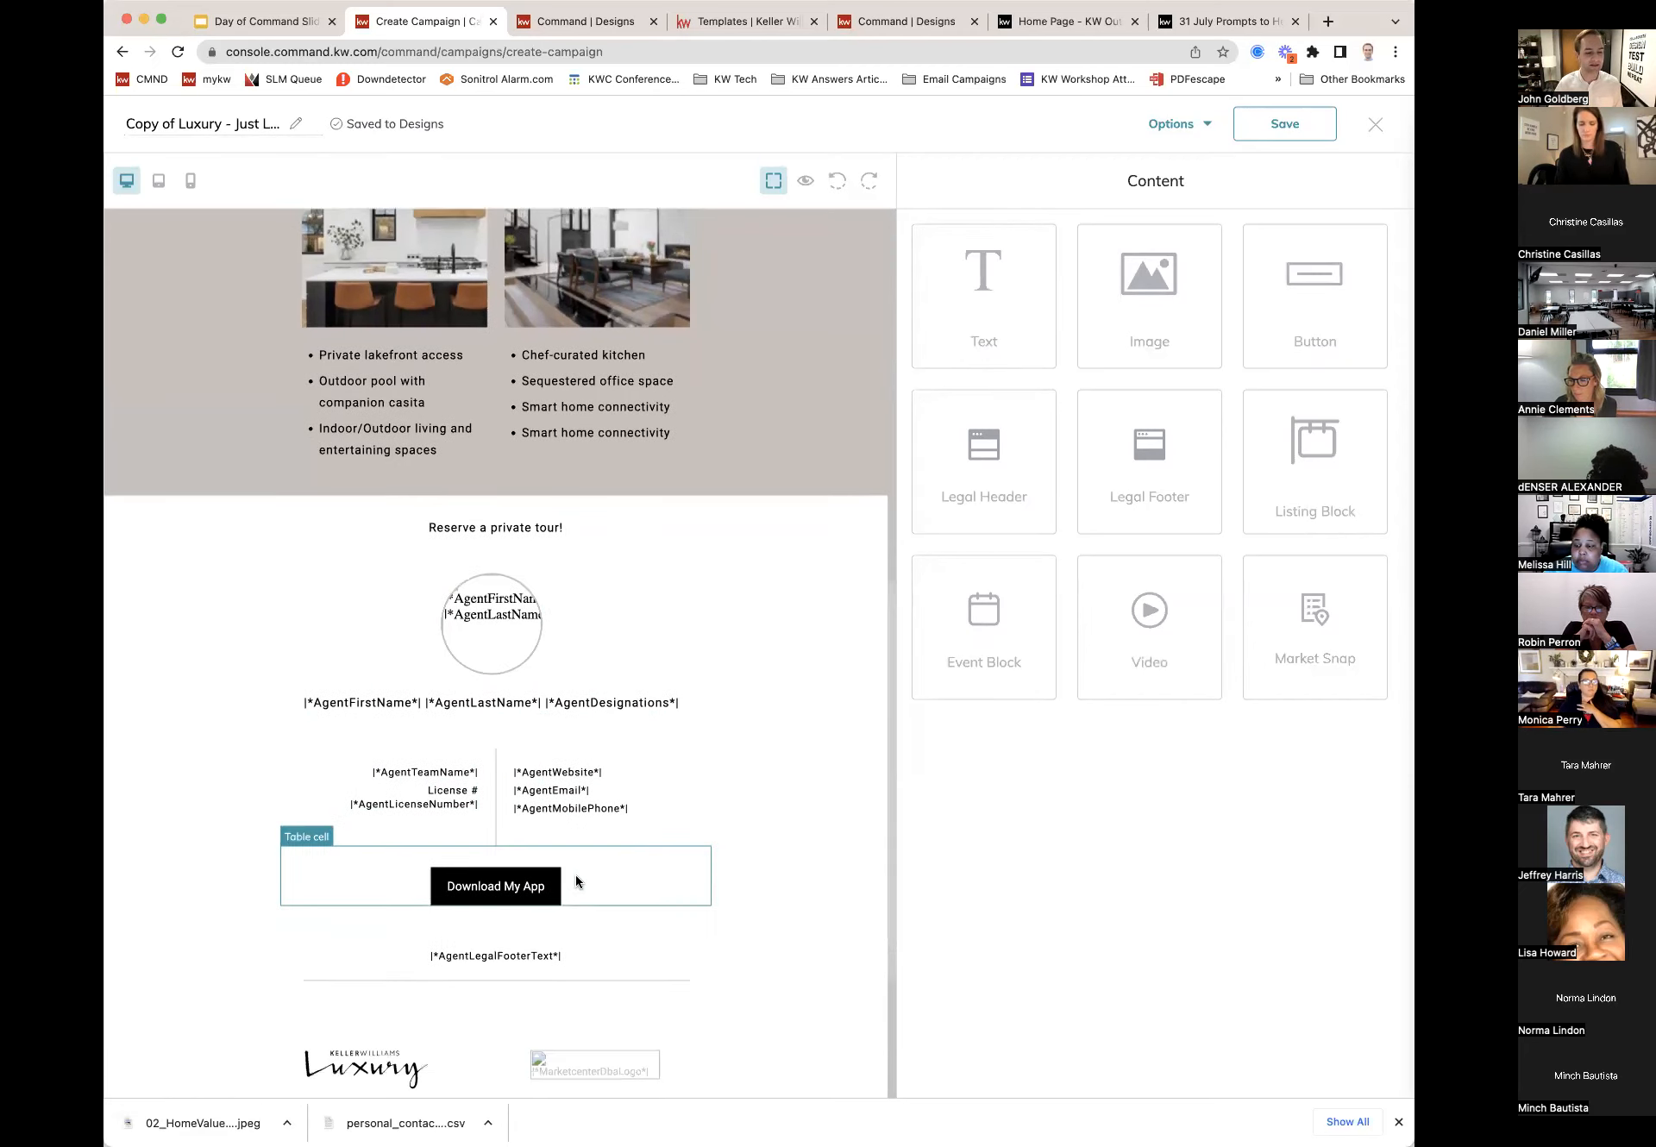
{"action": "left_click", "coordinate": [517, 892]}
Step: Link the Download My App button to the agent's https website address as a web address
{"action": "left_click", "coordinate": [529, 861]}
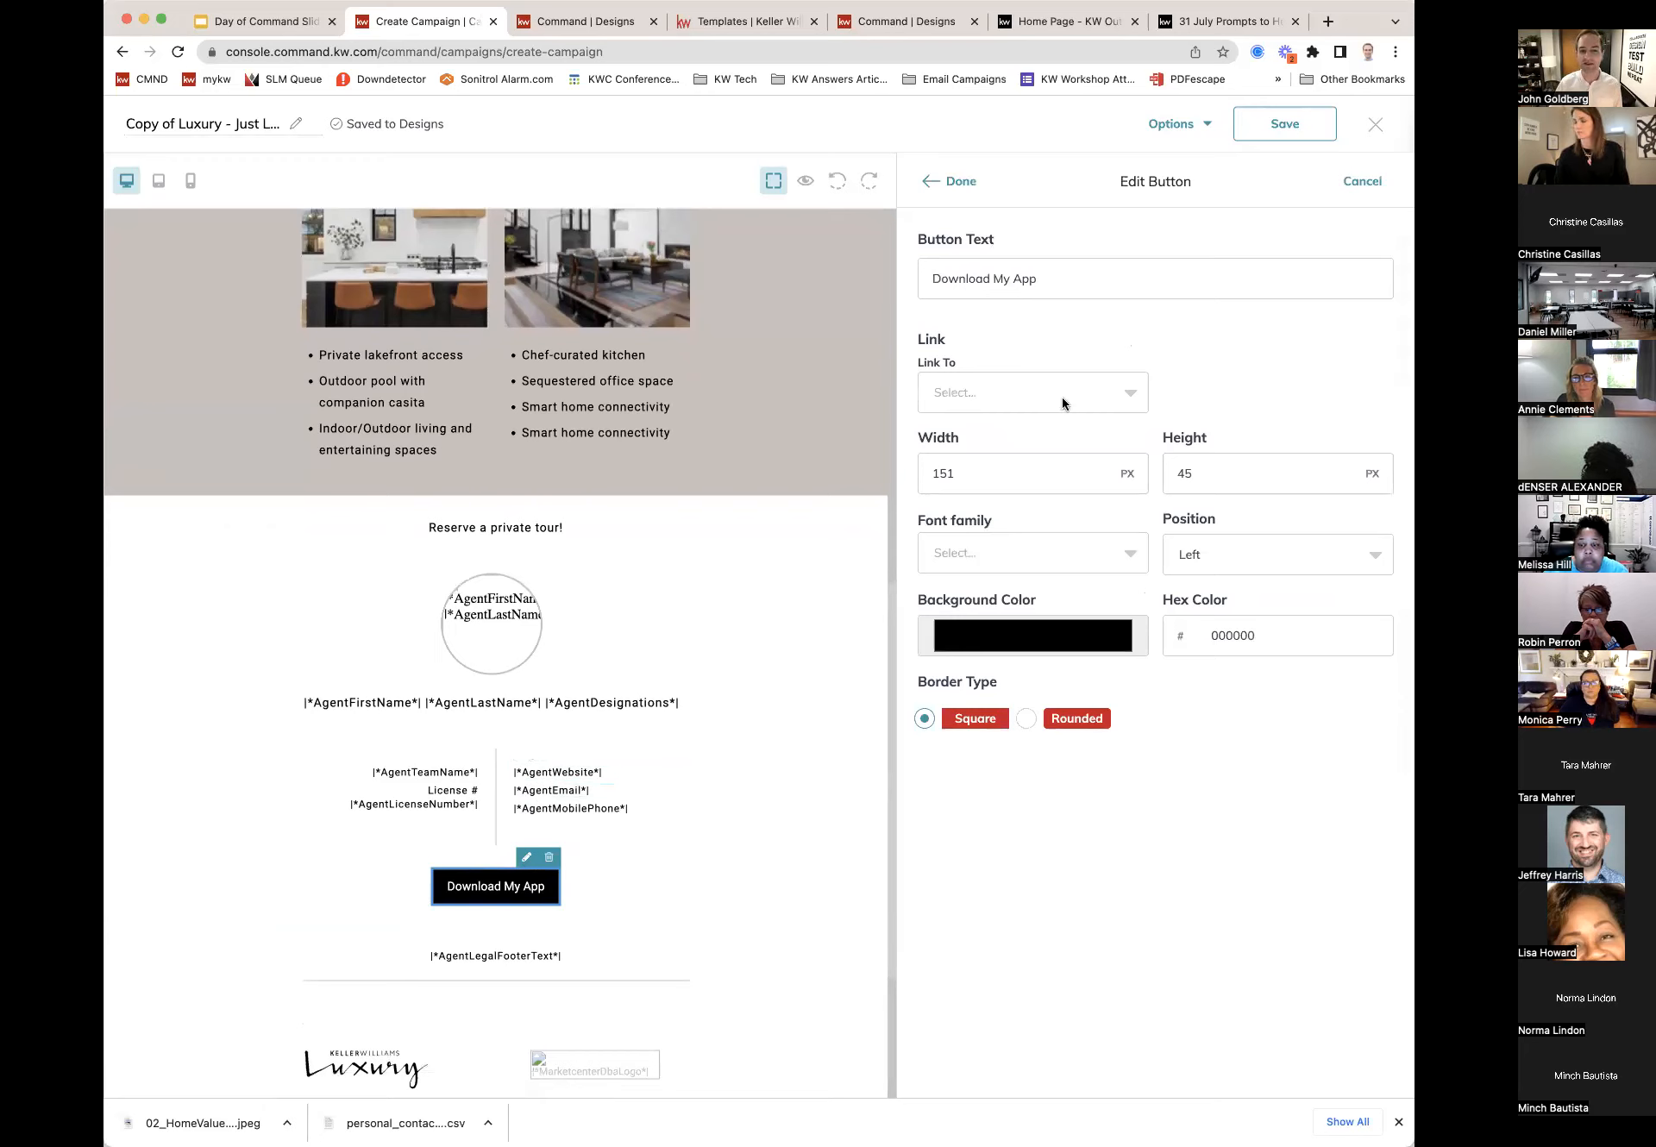
{"action": "left_click", "coordinate": [1037, 393]}
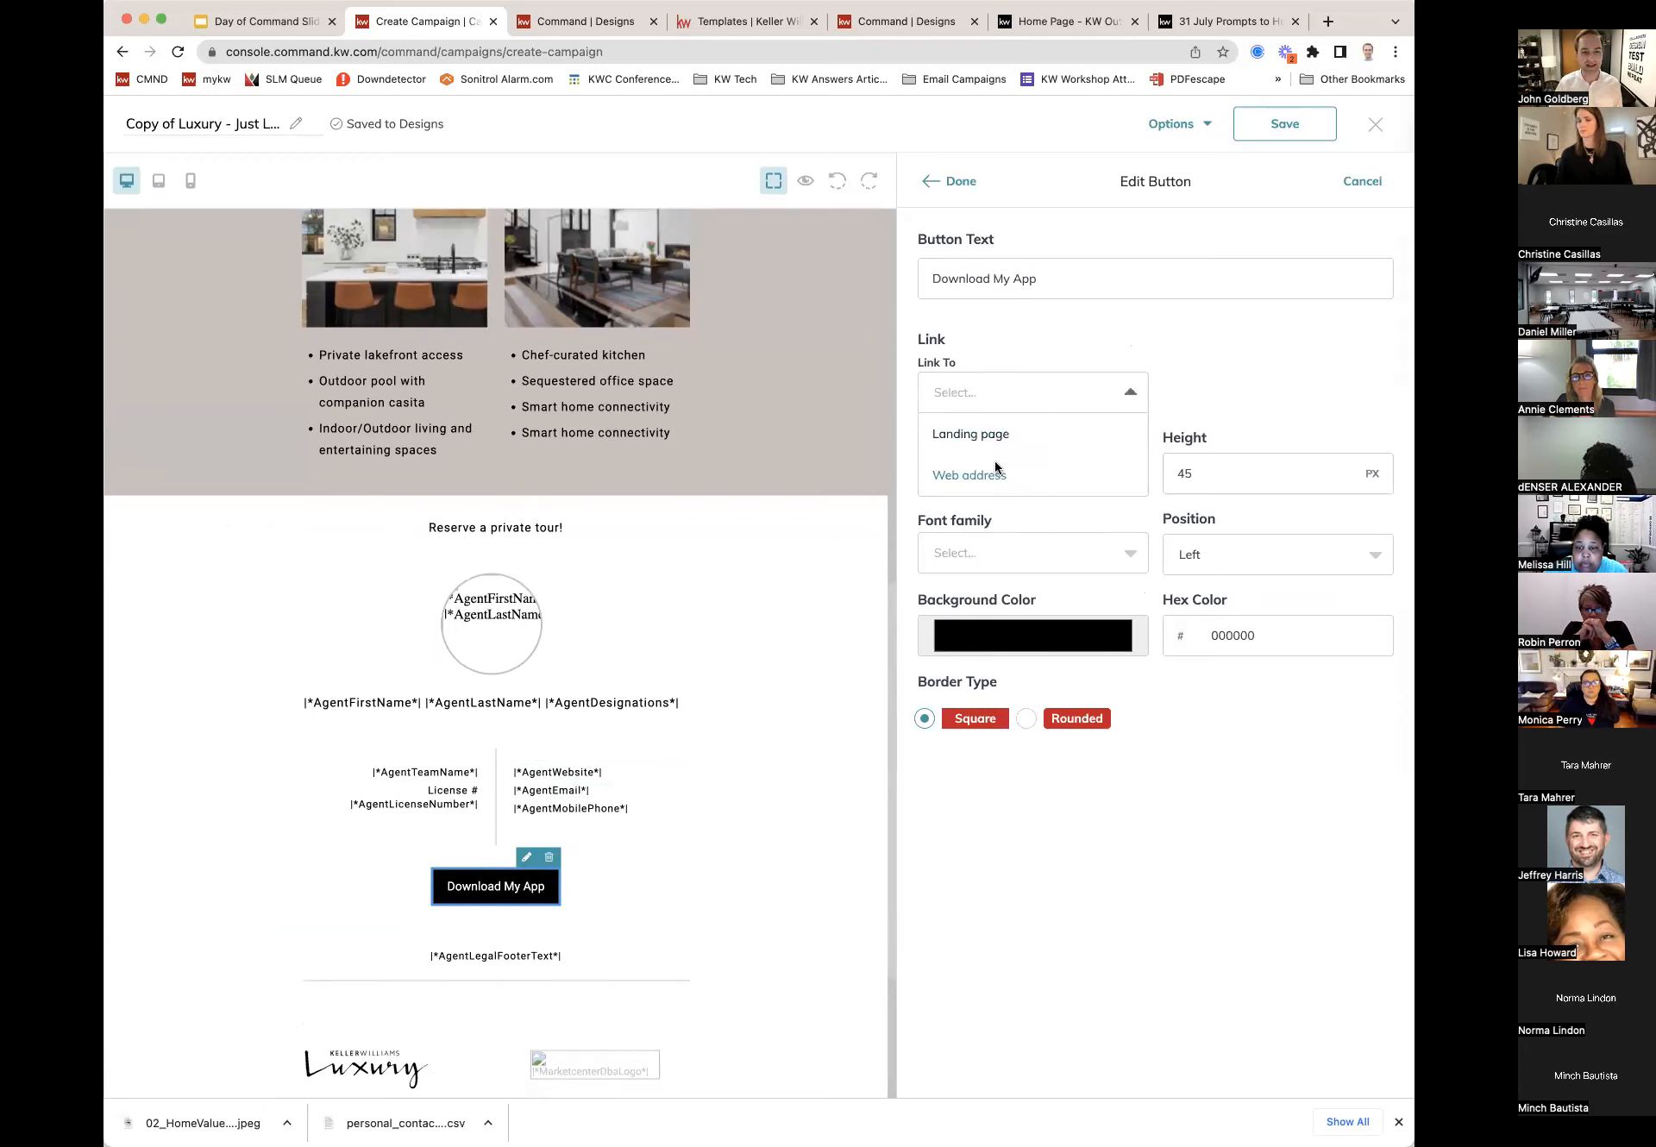
{"action": "left_click", "coordinate": [981, 476]}
{"action": "left_click", "coordinate": [1245, 393]}
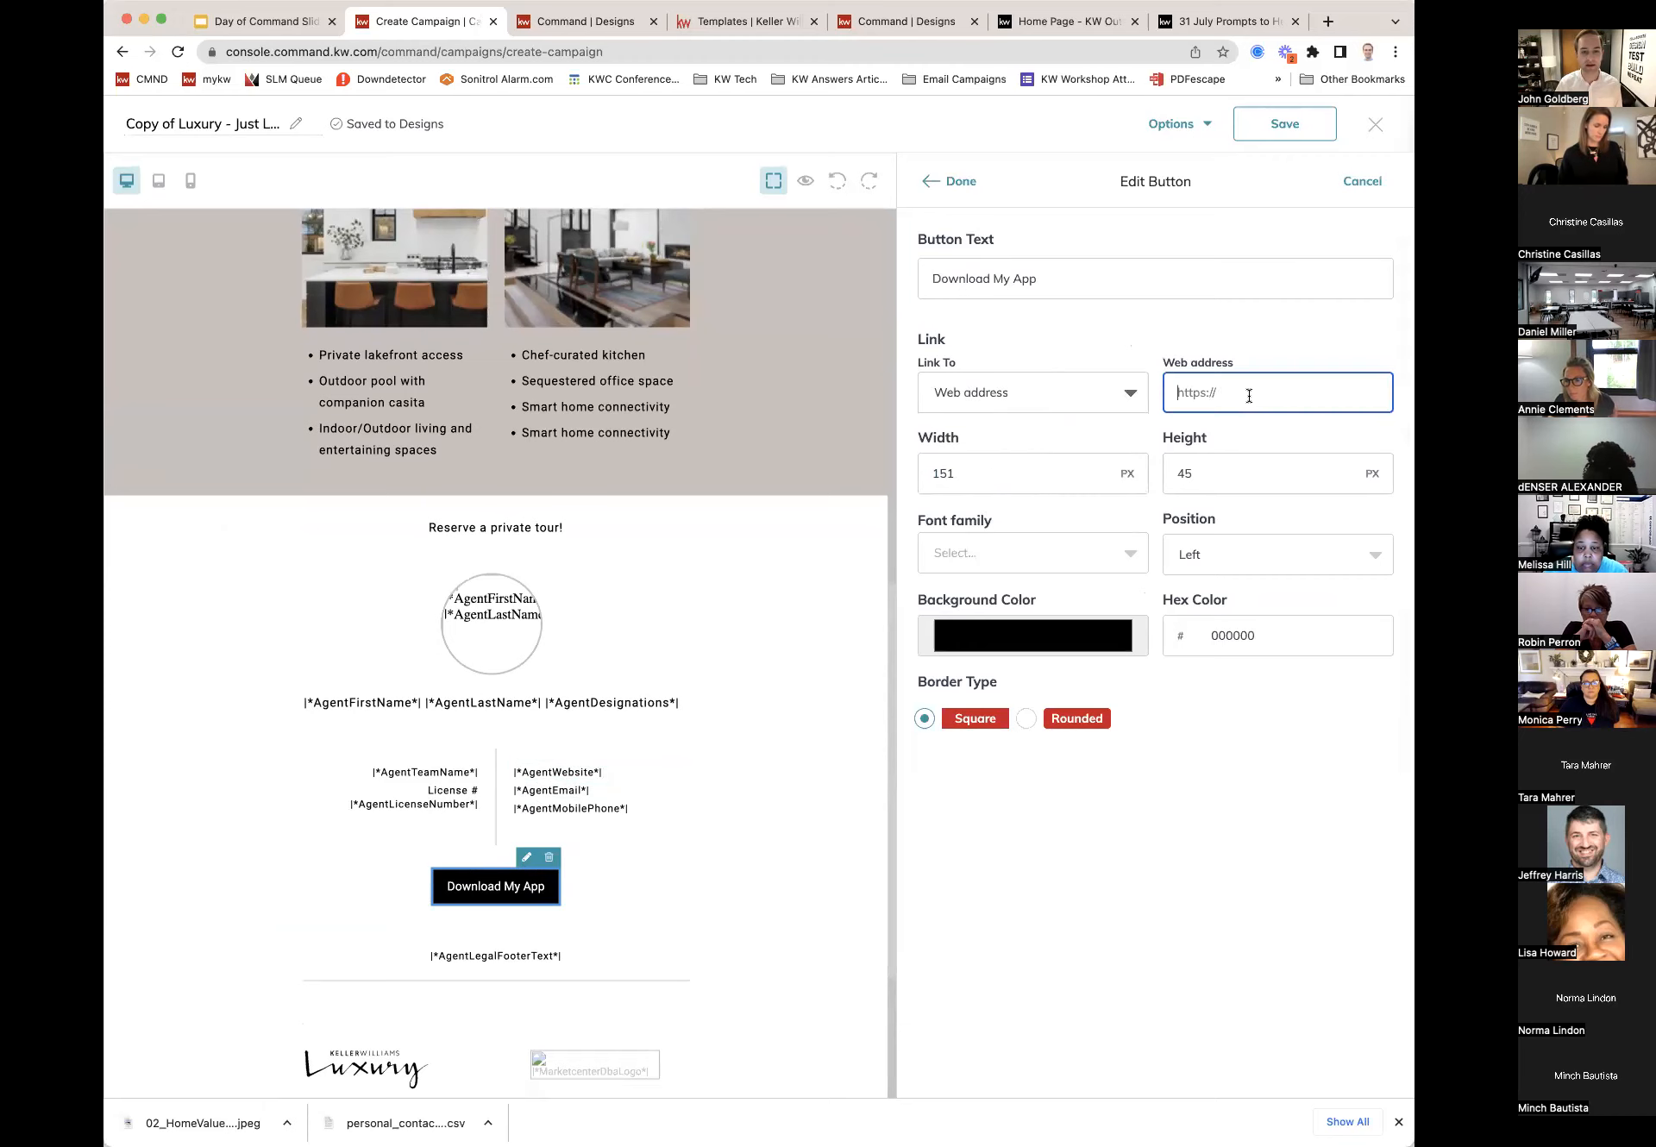
{"action": "type", "text": "johngold"}
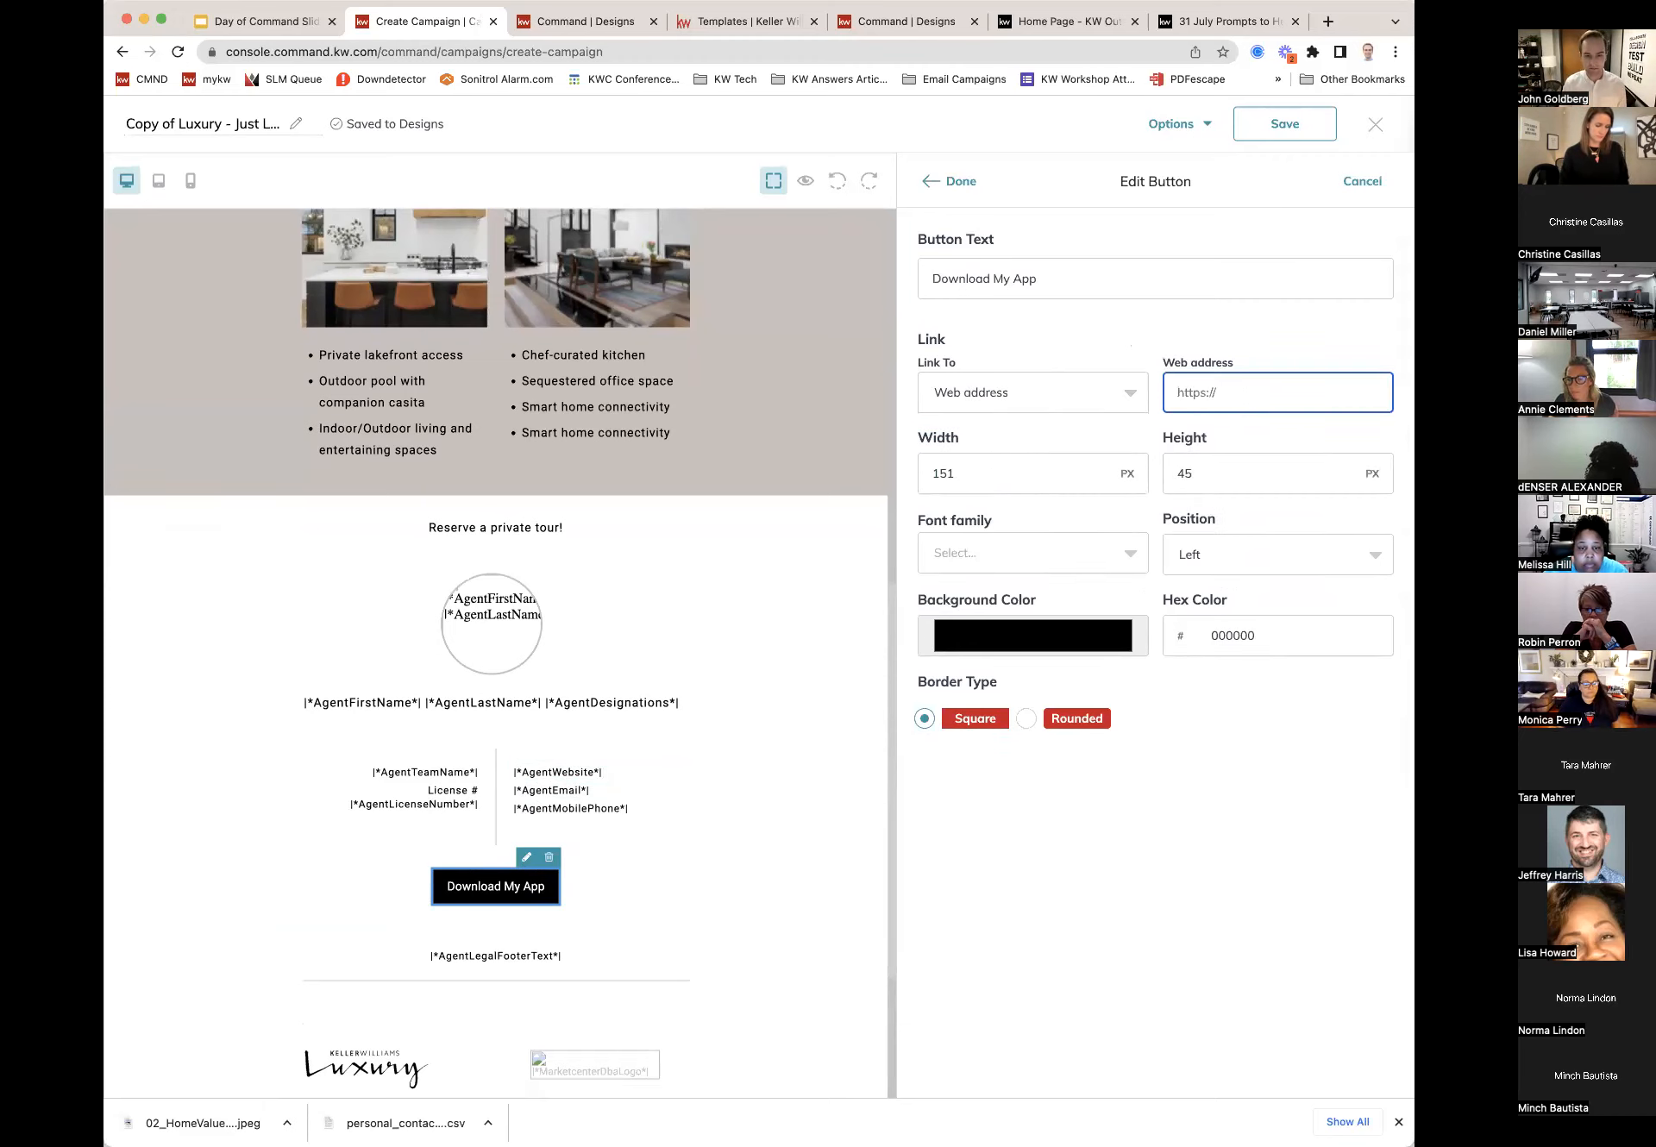
{"action": "type", "text": "berg.kw.com"}
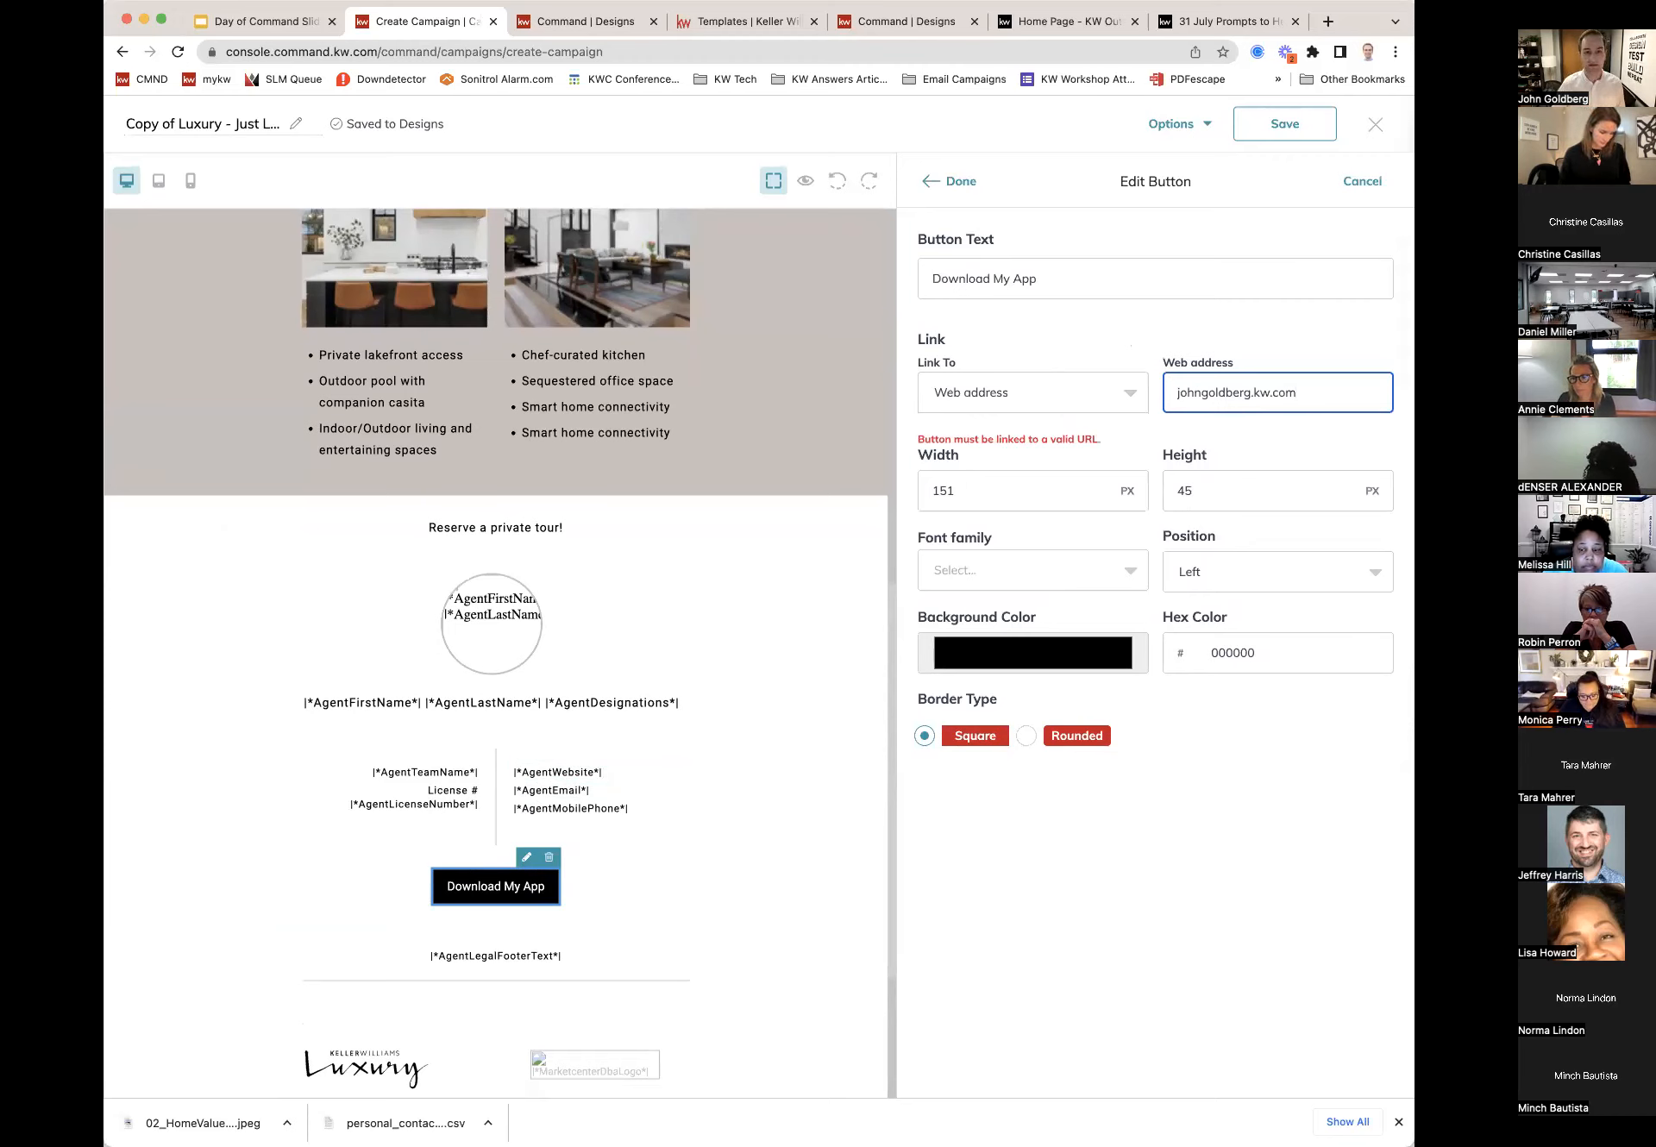
{"action": "left_click", "coordinate": [1175, 393]}
{"action": "type", "text": "https://"}
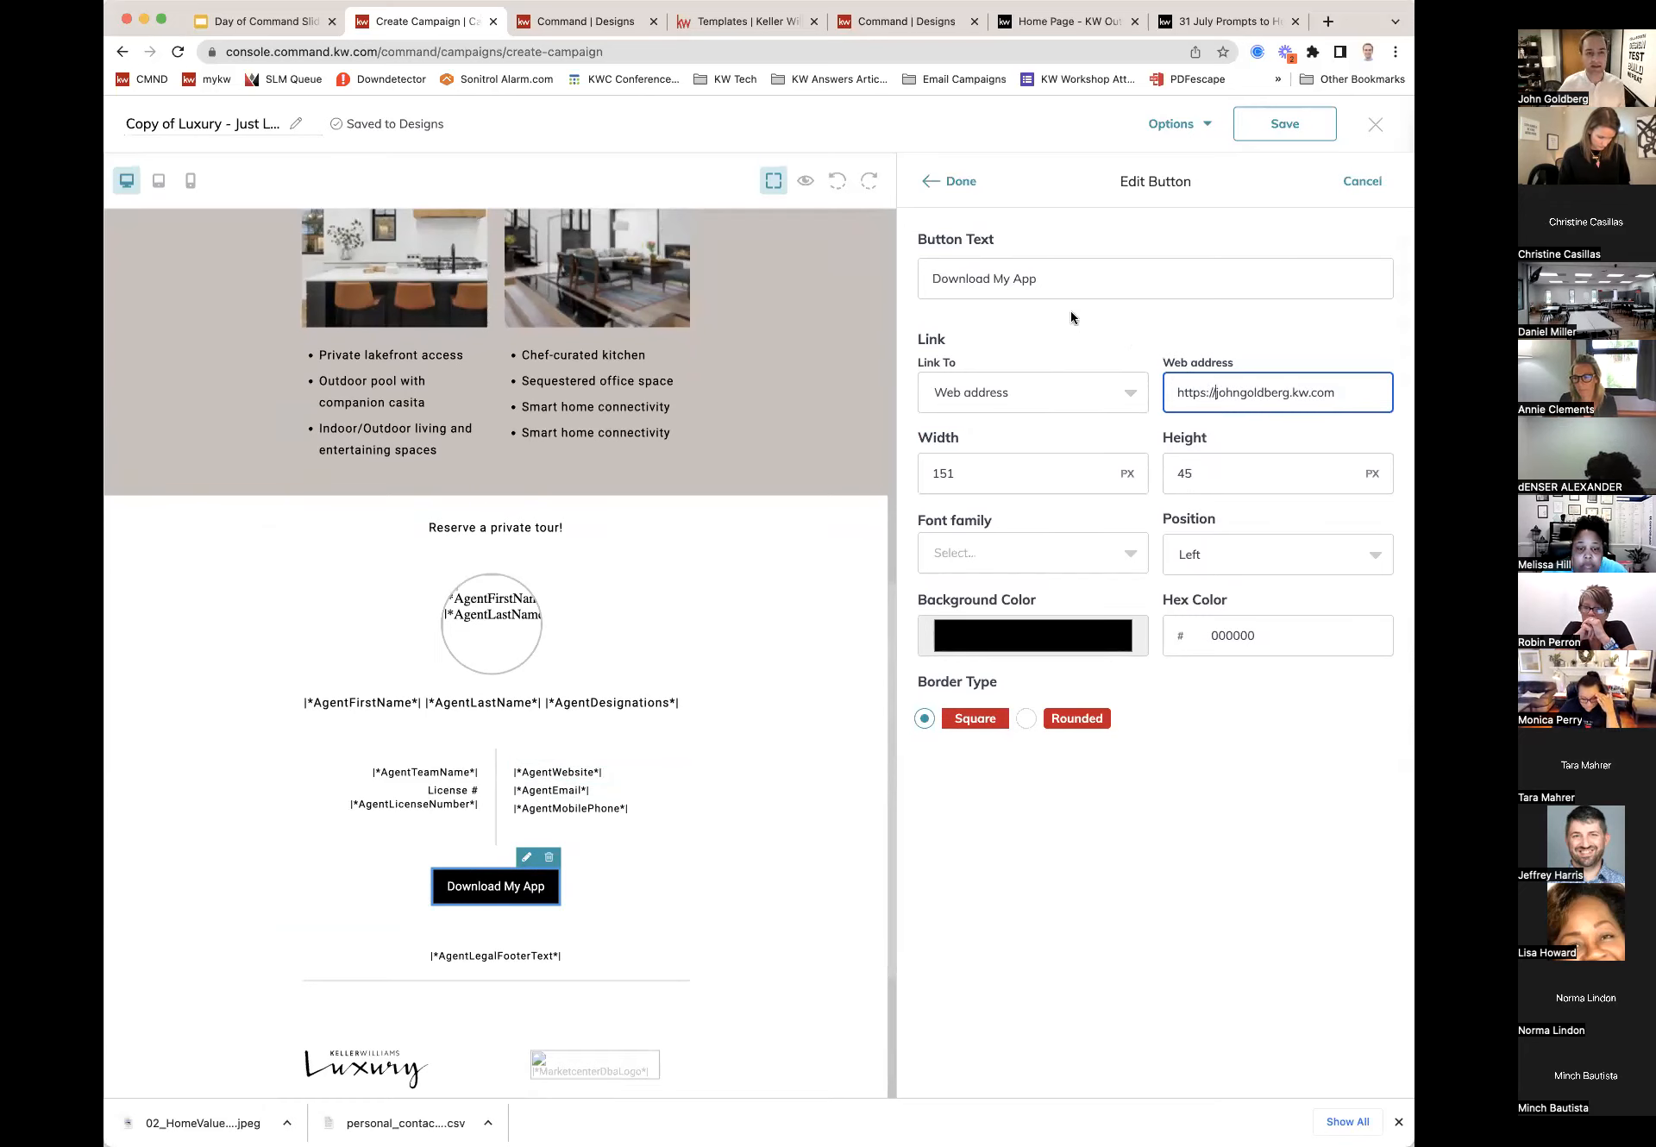
{"action": "left_click", "coordinate": [962, 182]}
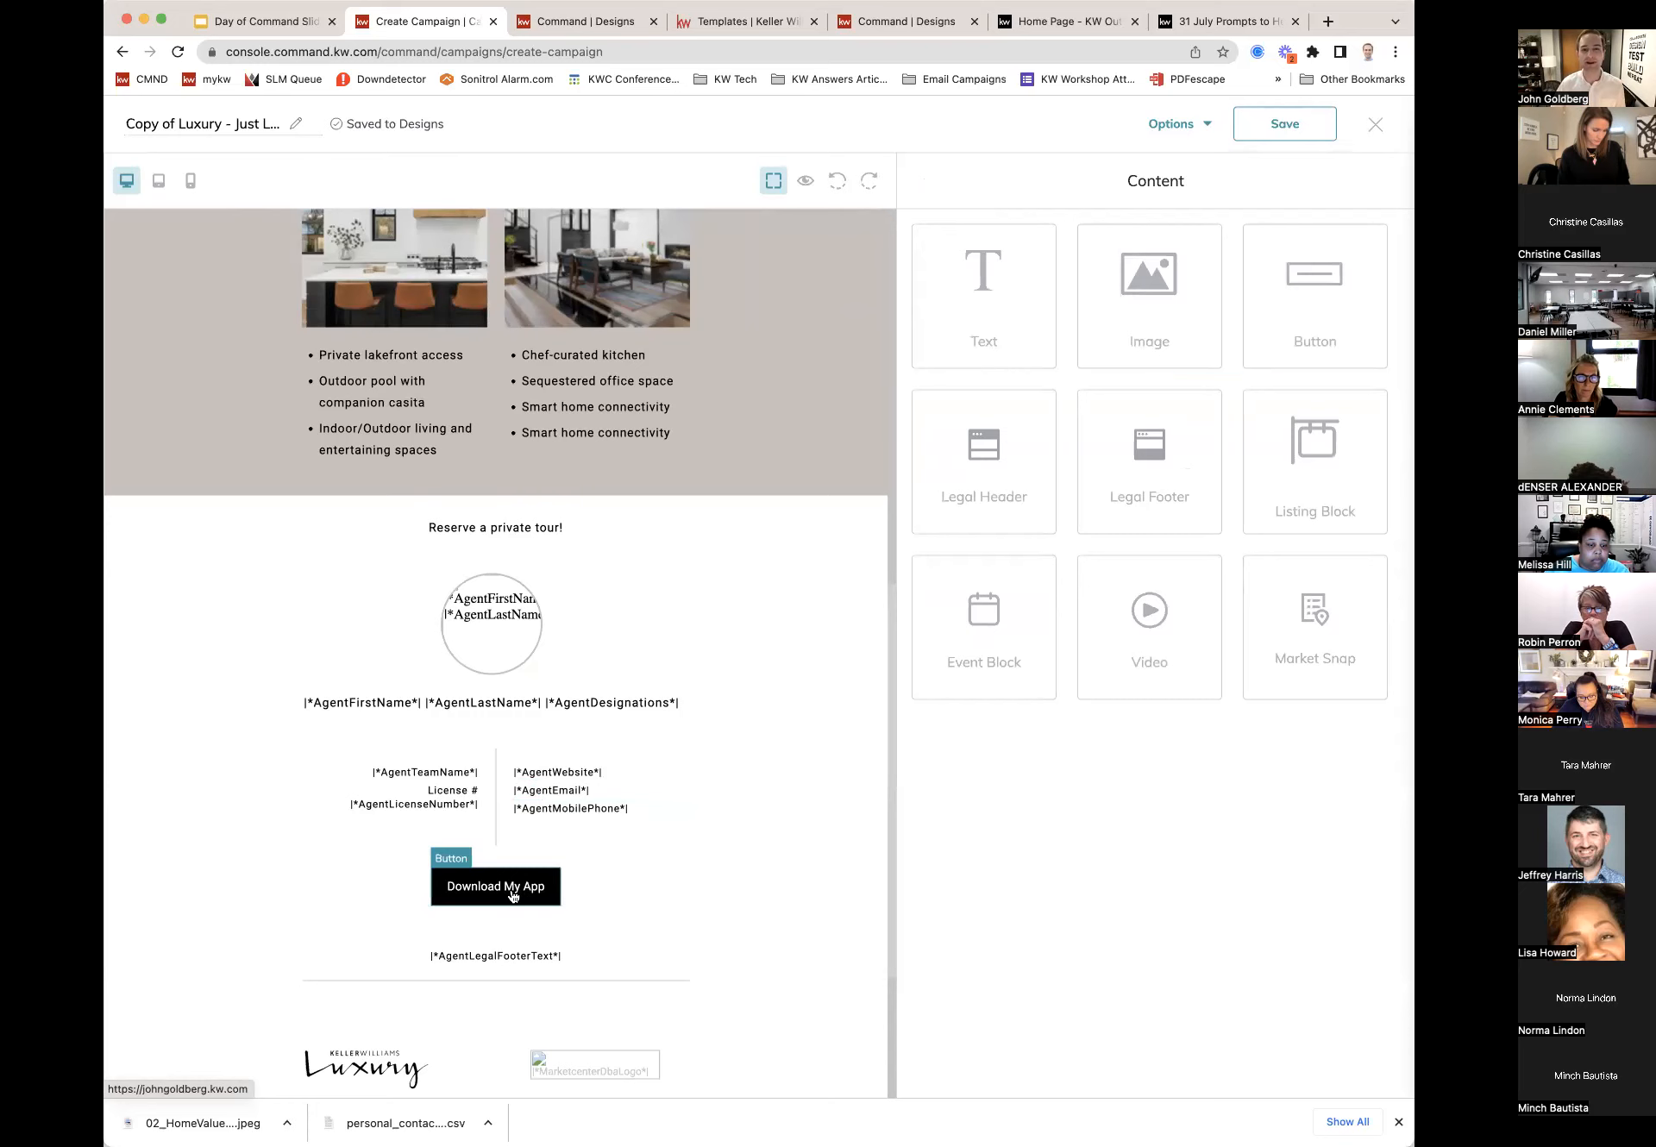
Step: Save the design to My Designs, exit the editor, and keep the changes
{"action": "scroll", "coordinate": [512, 896], "scroll_direction": "down", "scroll_amount": 5}
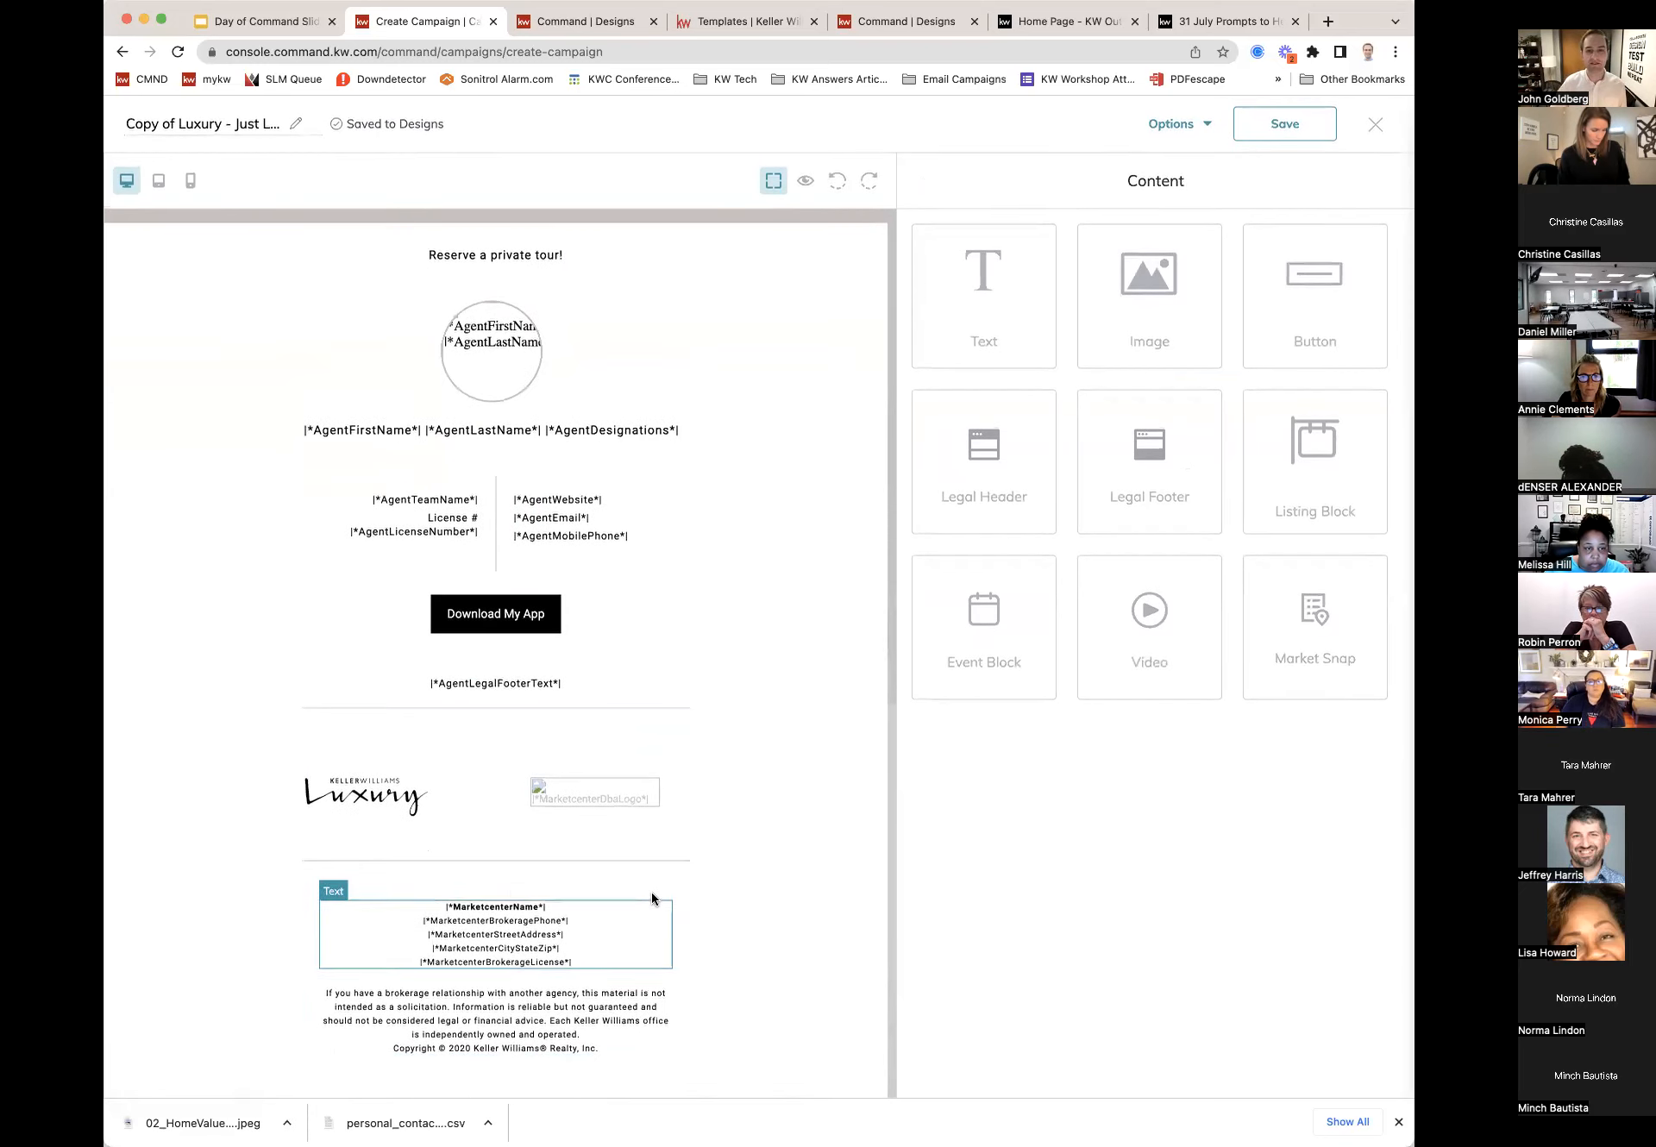
{"action": "left_click", "coordinate": [1281, 125]}
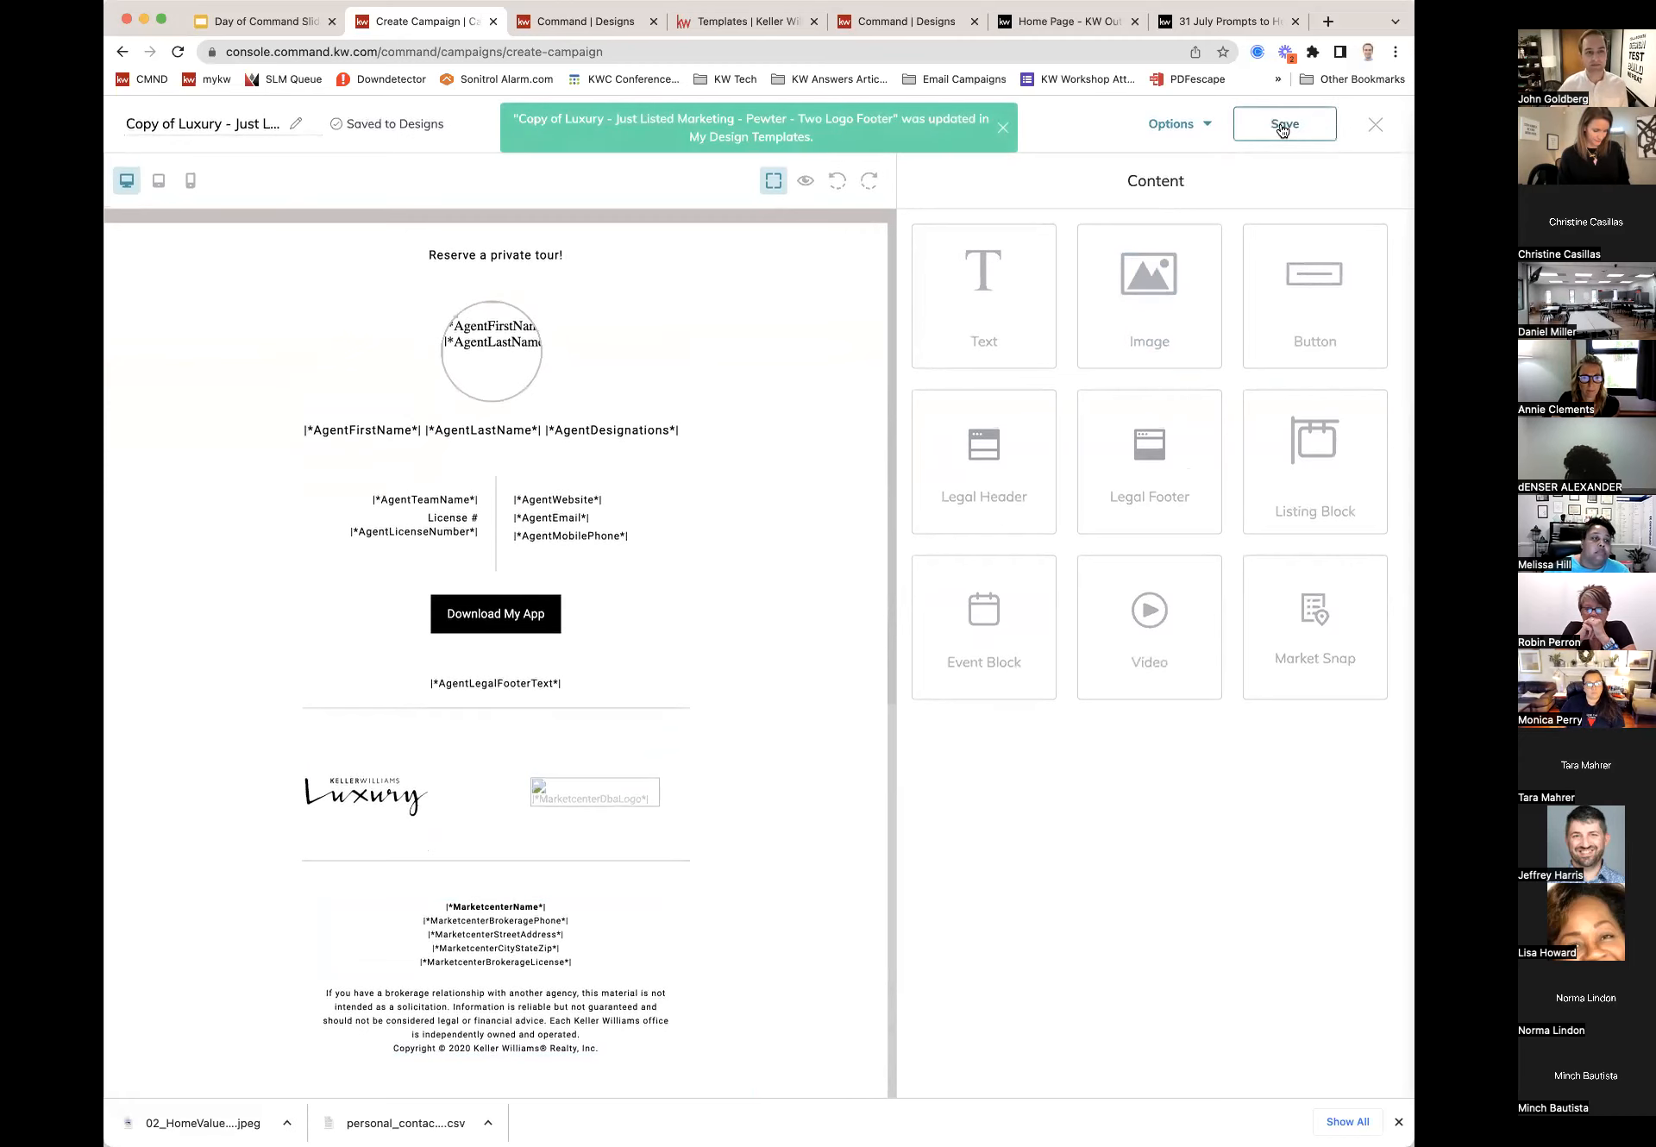
{"action": "left_click", "coordinate": [1375, 125]}
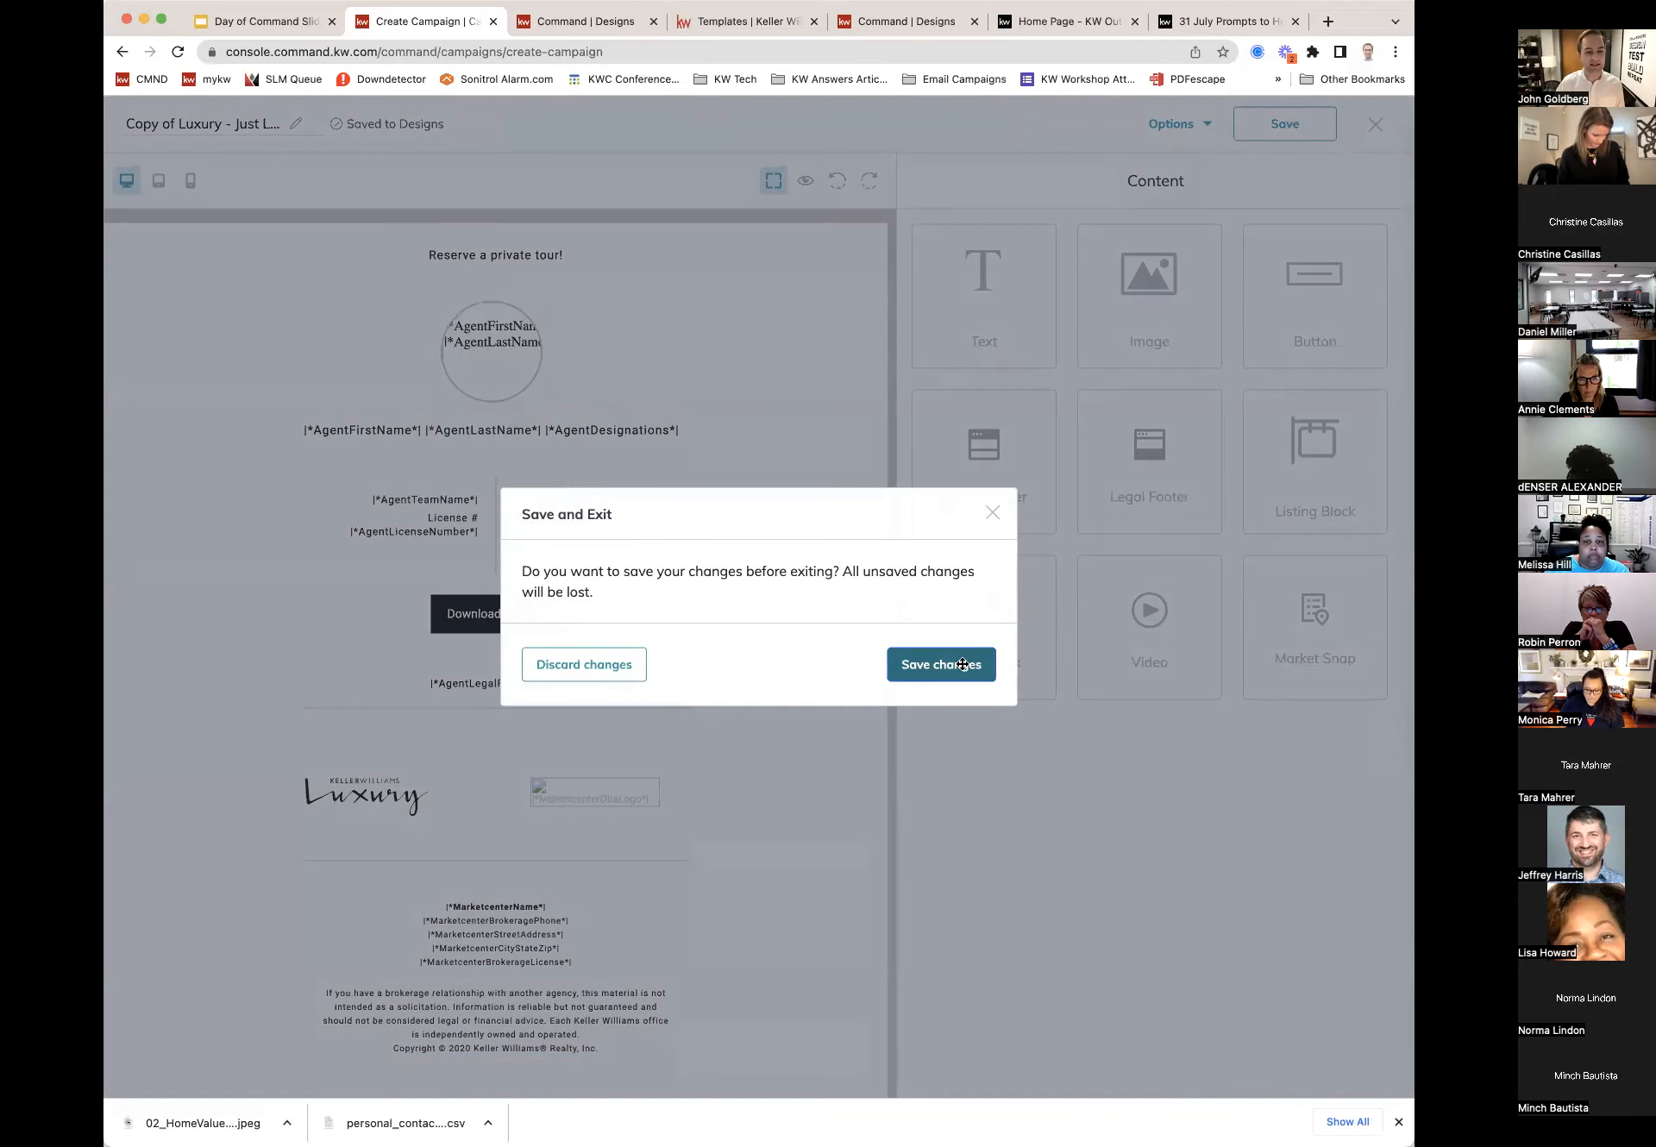
{"action": "left_click", "coordinate": [961, 663]}
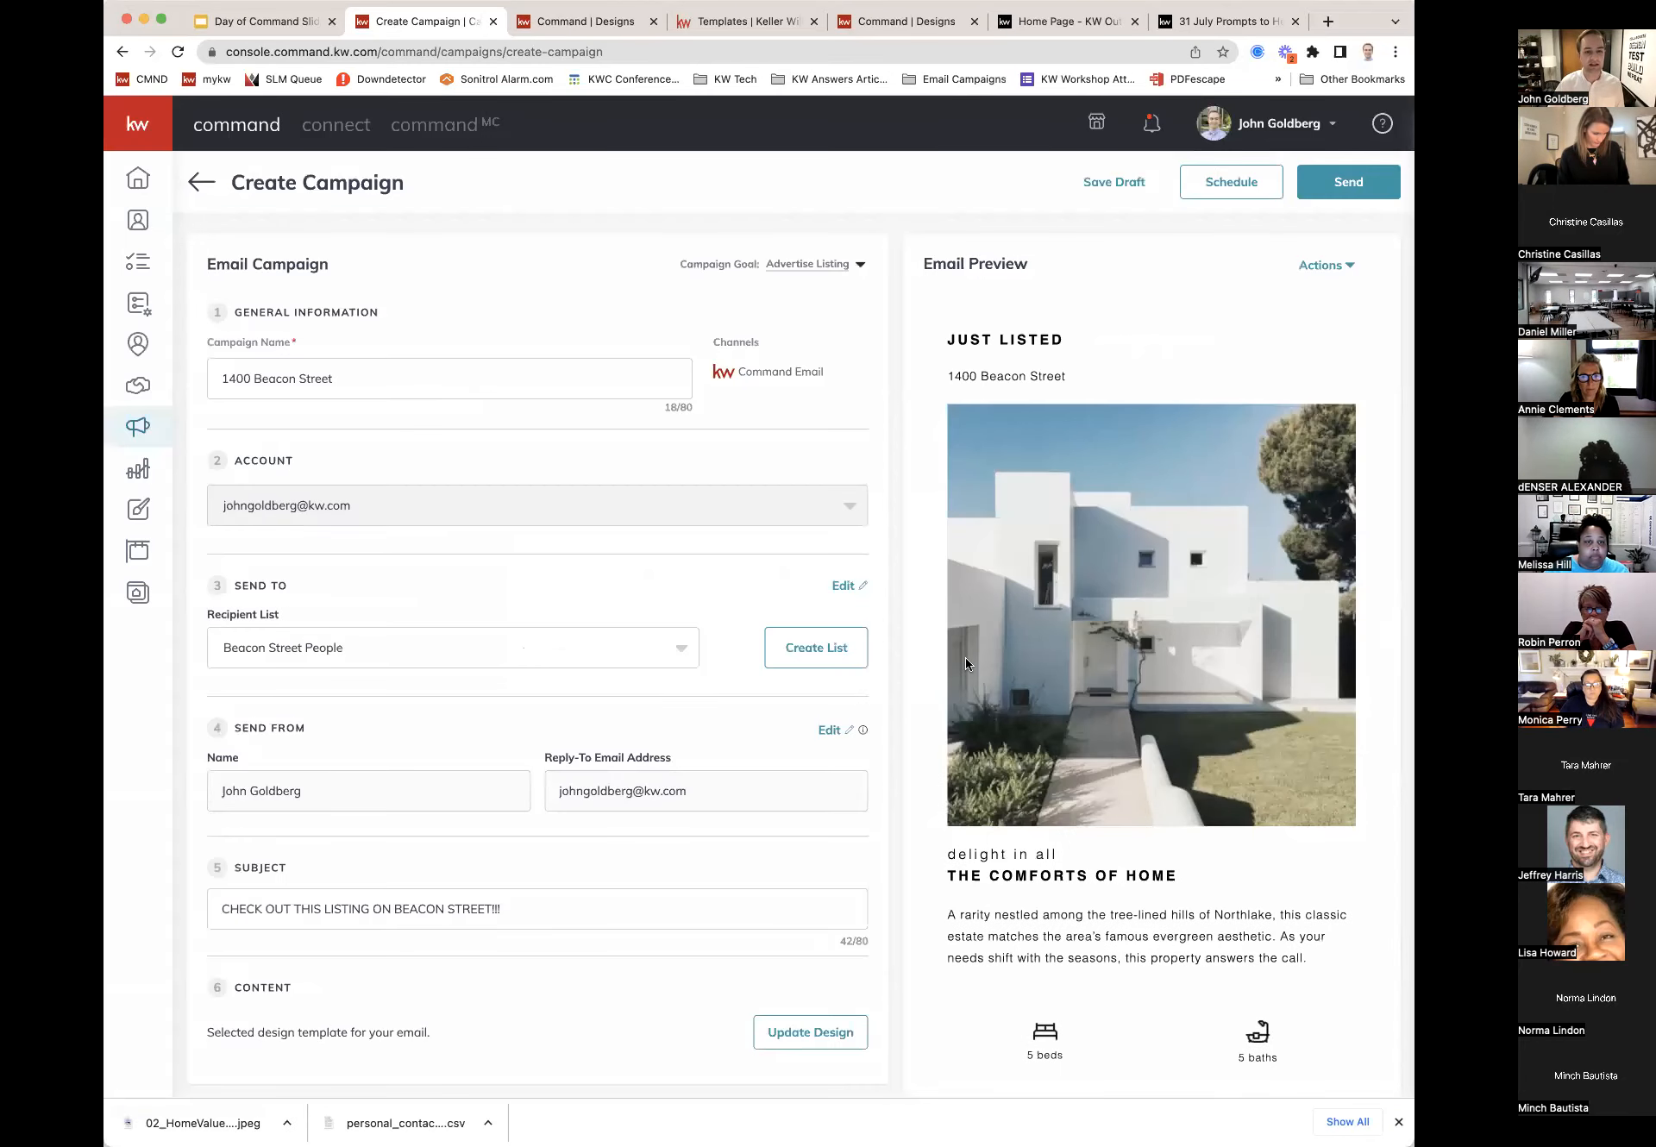
{"action": "scroll", "coordinate": [1045, 671], "scroll_direction": "down", "scroll_amount": 5}
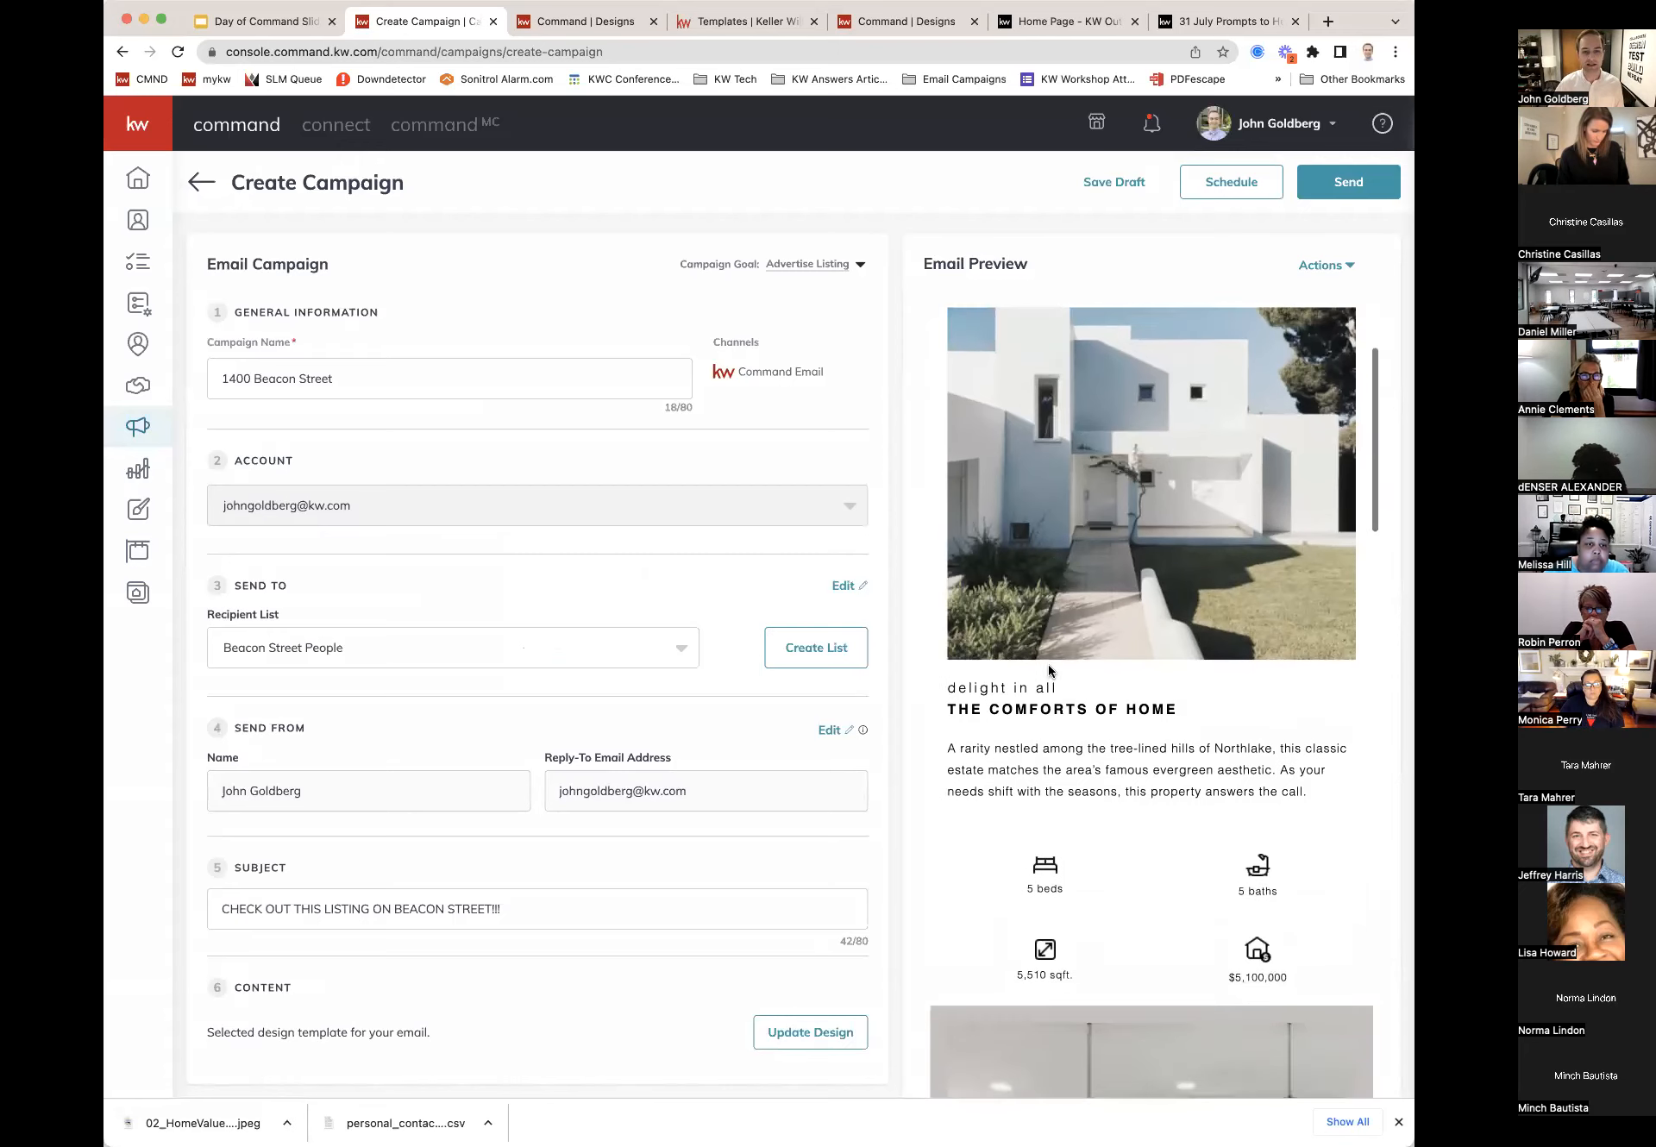
{"action": "scroll", "coordinate": [1047, 664], "scroll_direction": "down", "scroll_amount": 3}
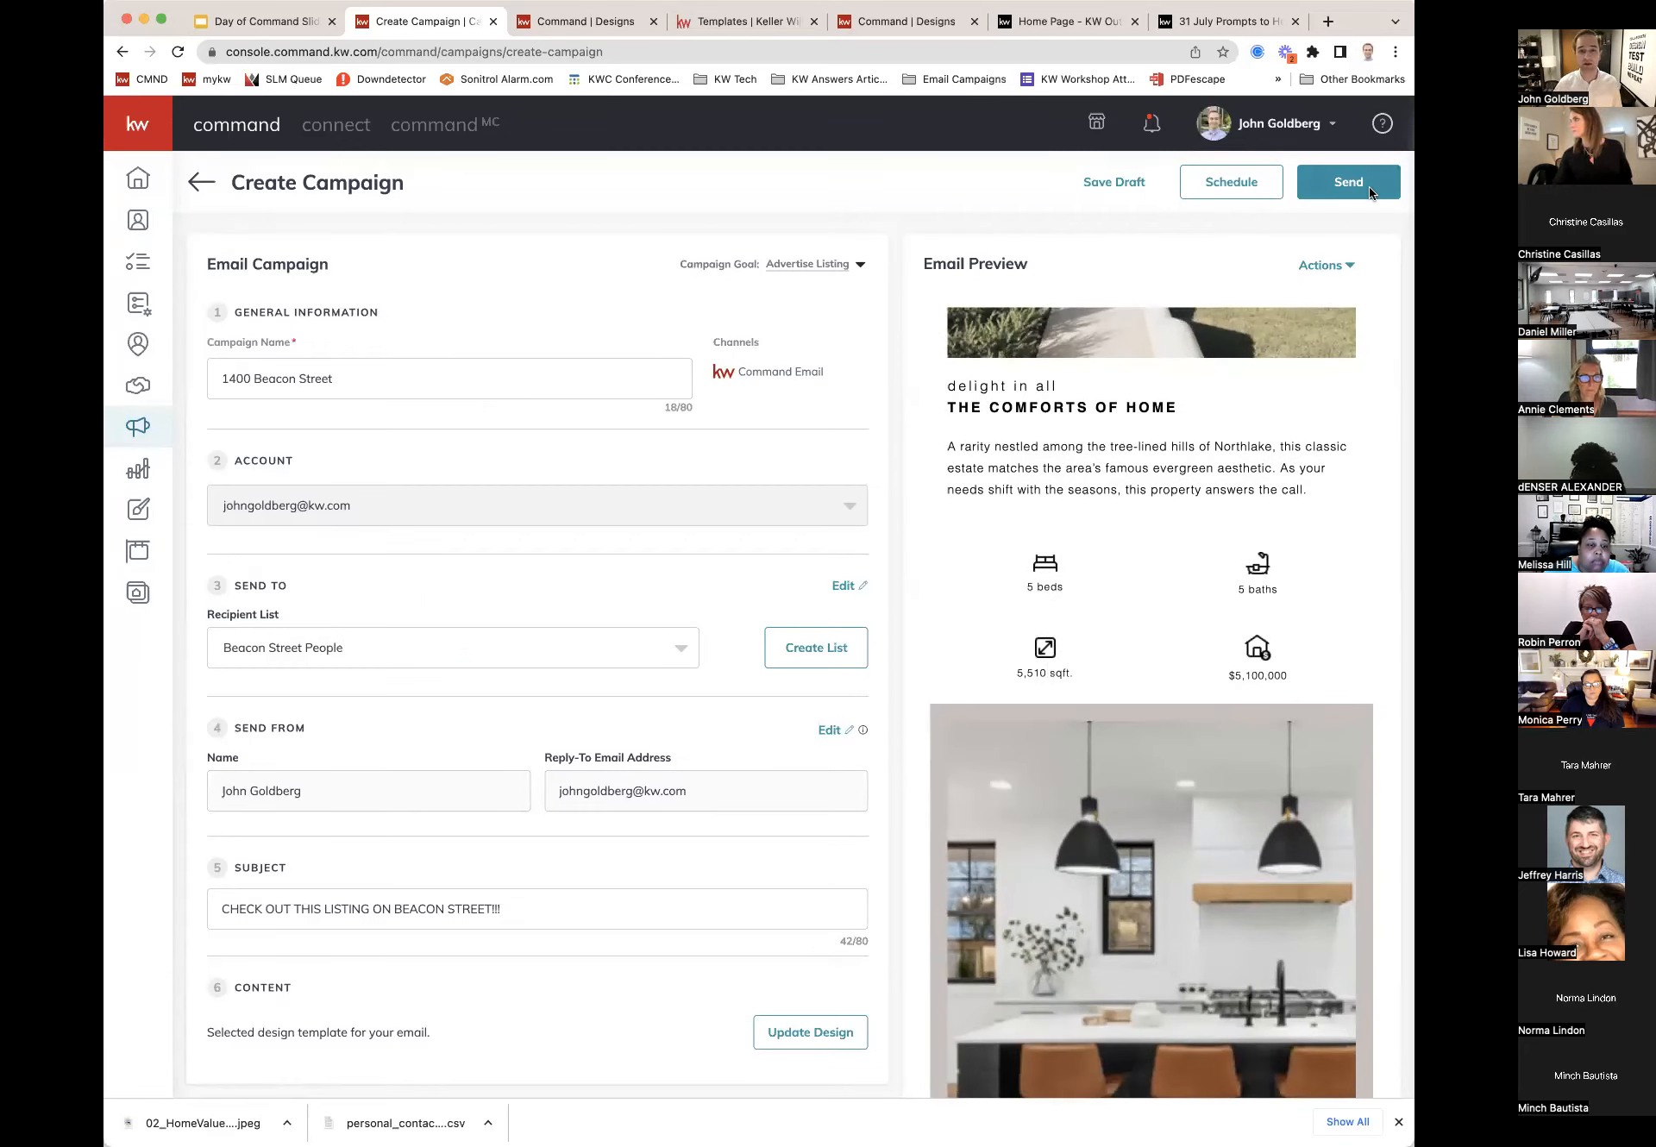
{"action": "left_click", "coordinate": [1324, 268]}
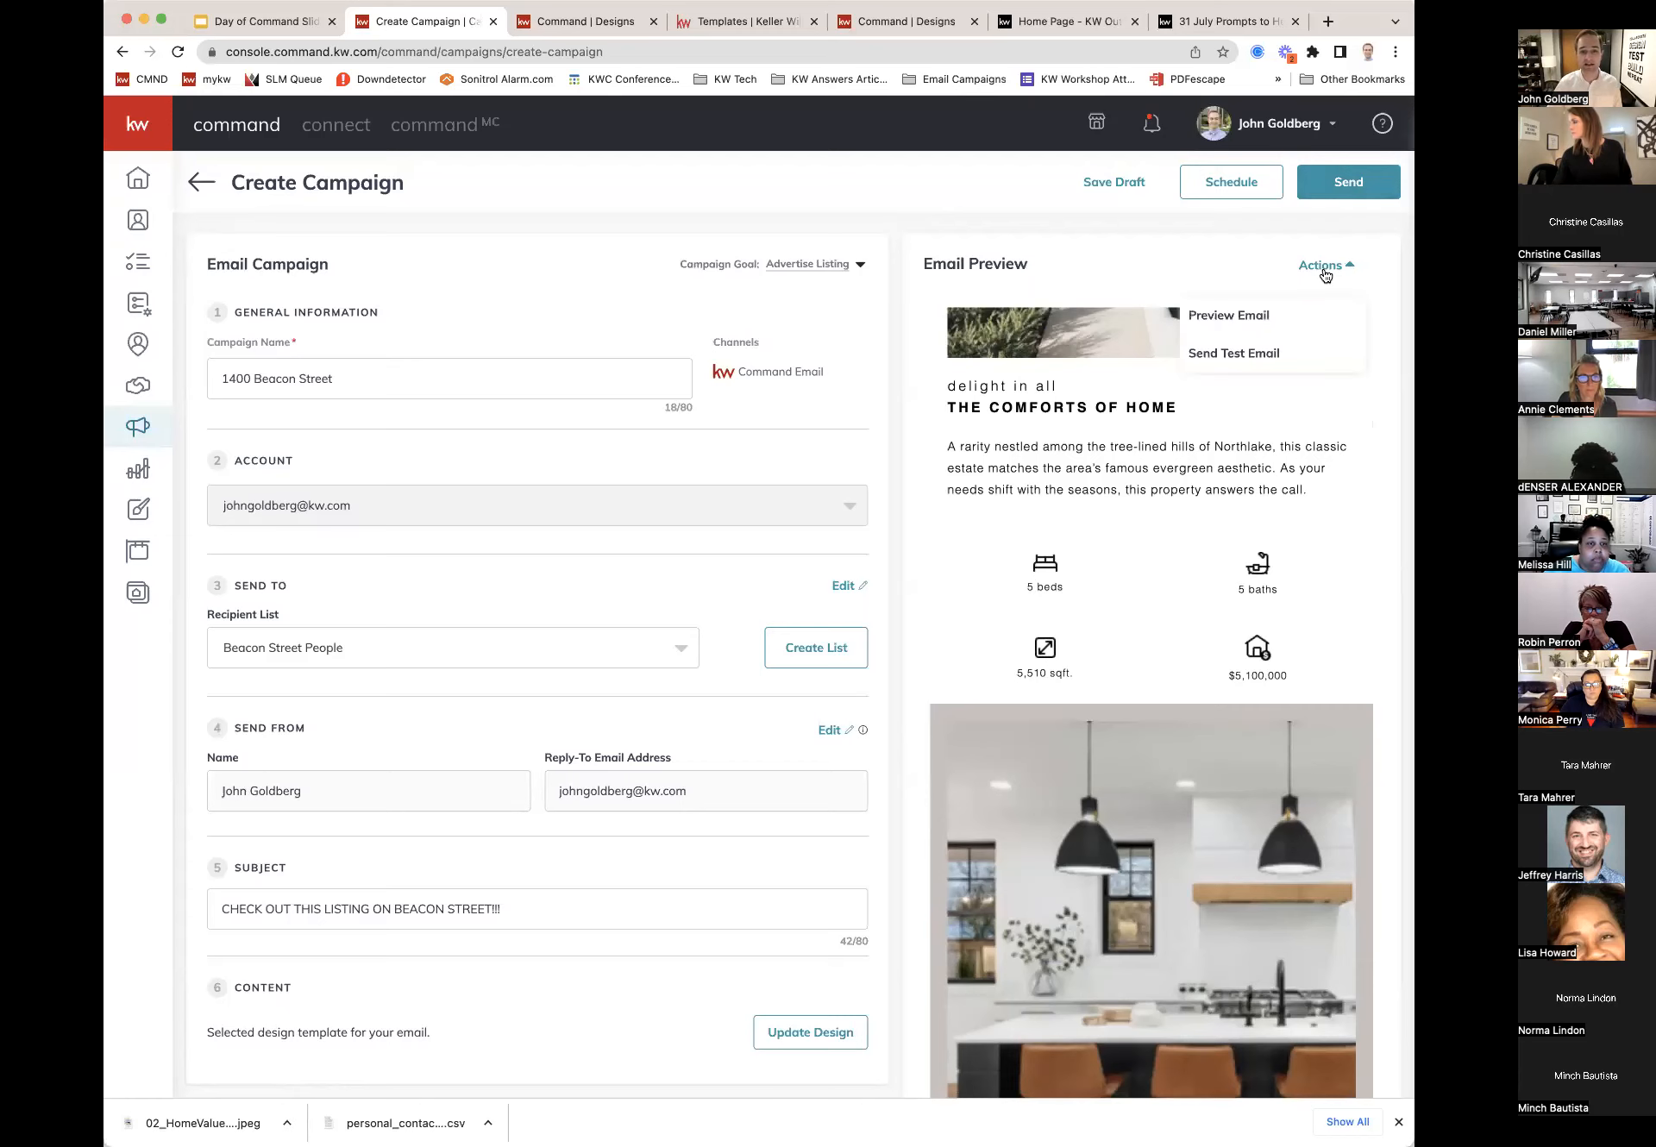
{"action": "left_click", "coordinate": [1298, 356]}
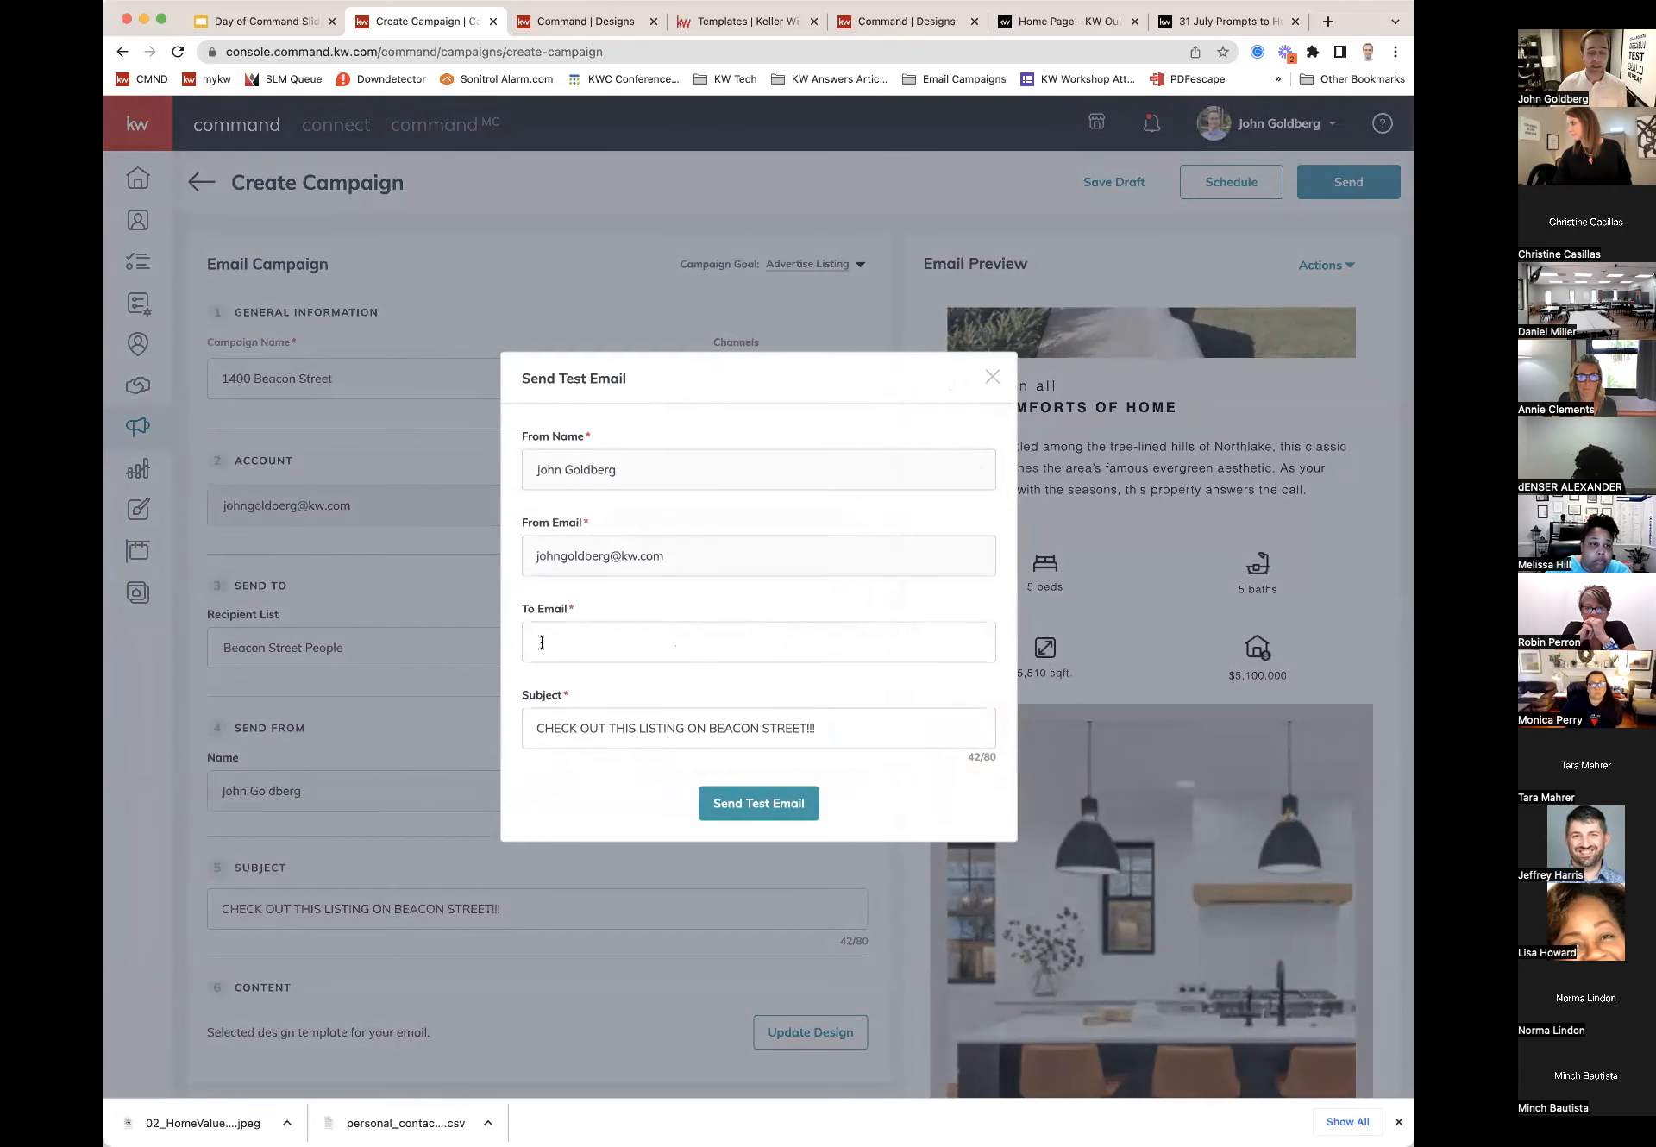
{"action": "left_click", "coordinate": [992, 380]}
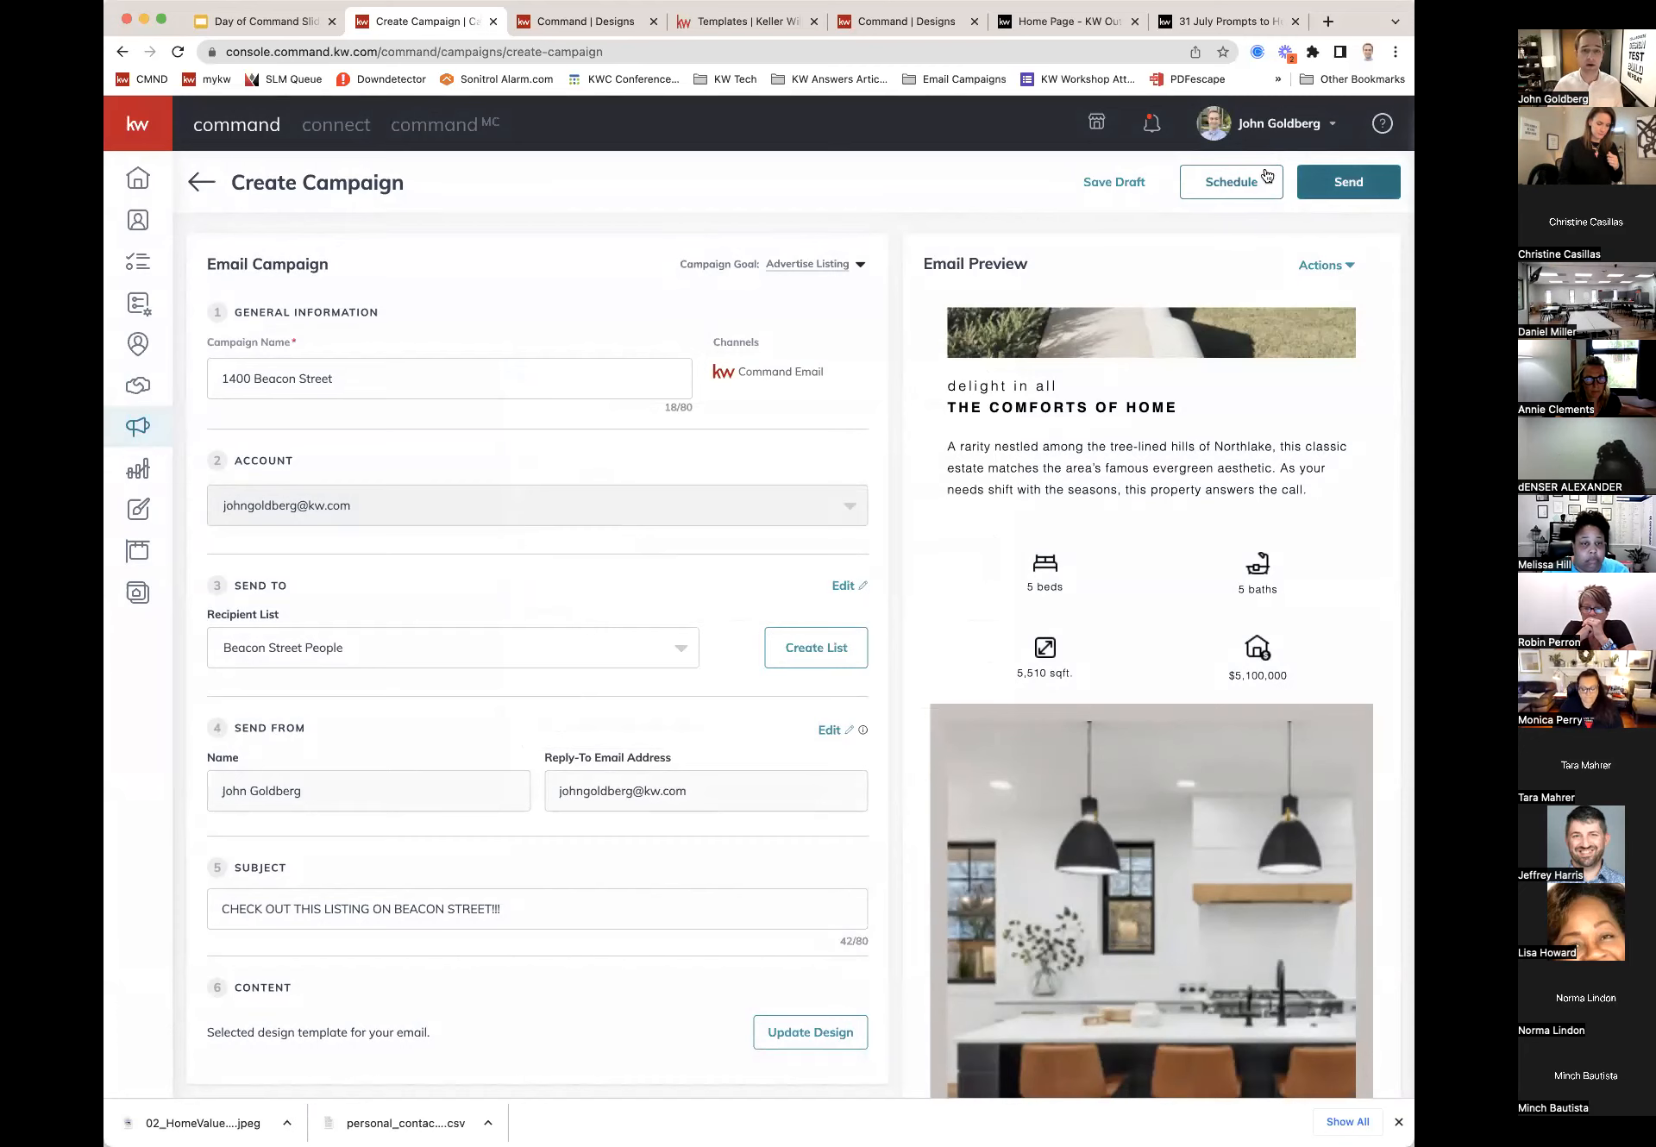
{"action": "left_click", "coordinate": [1215, 186]}
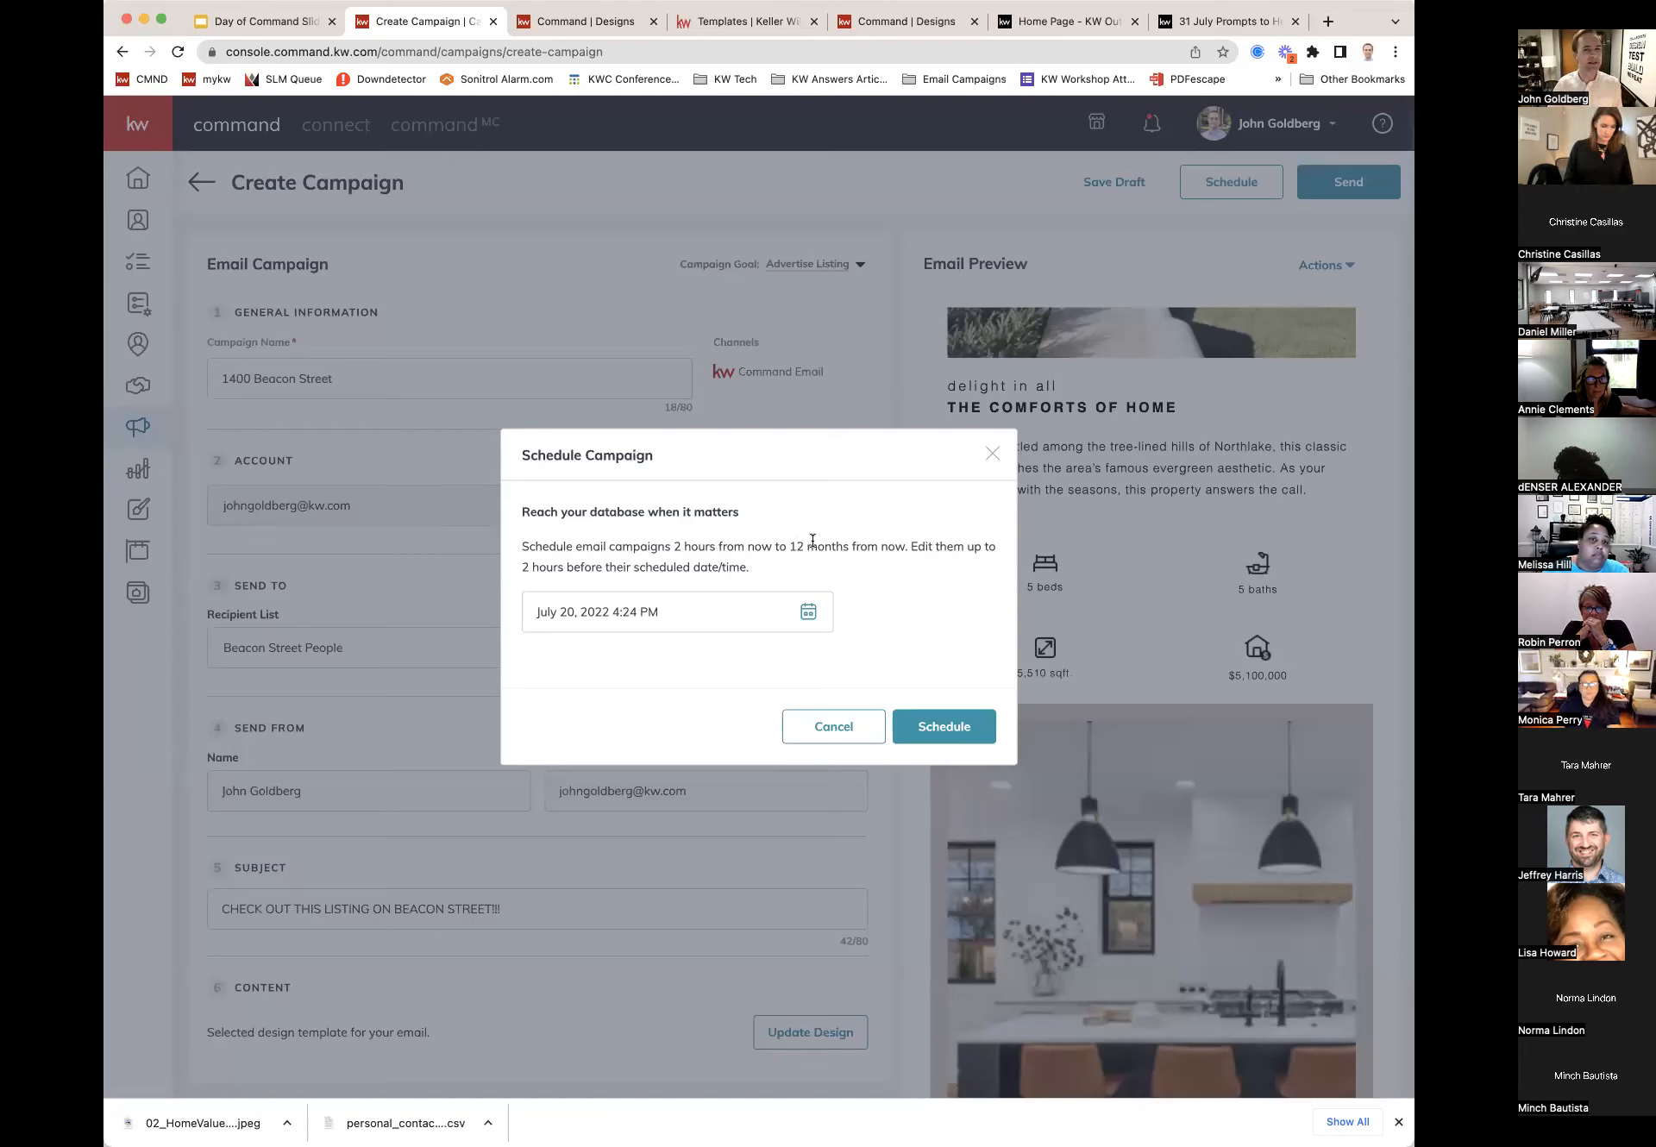
{"action": "left_click", "coordinate": [808, 613]}
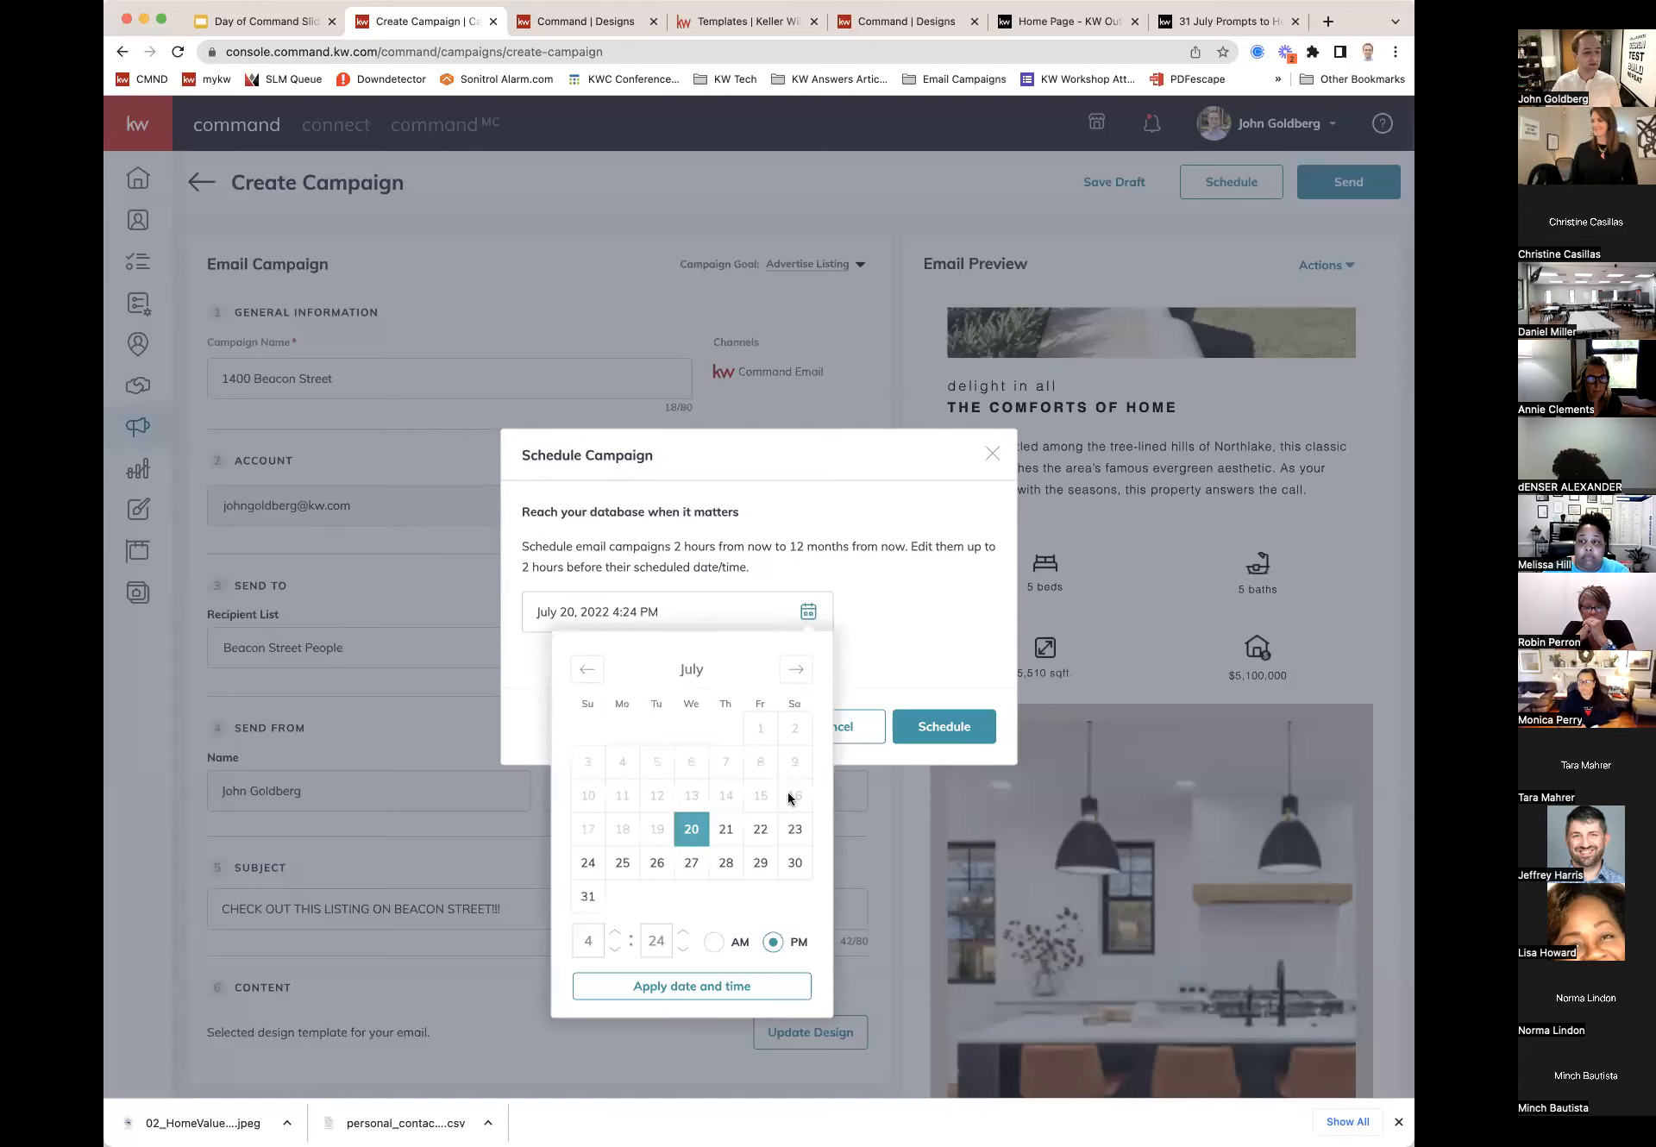
{"action": "left_click", "coordinate": [726, 831]}
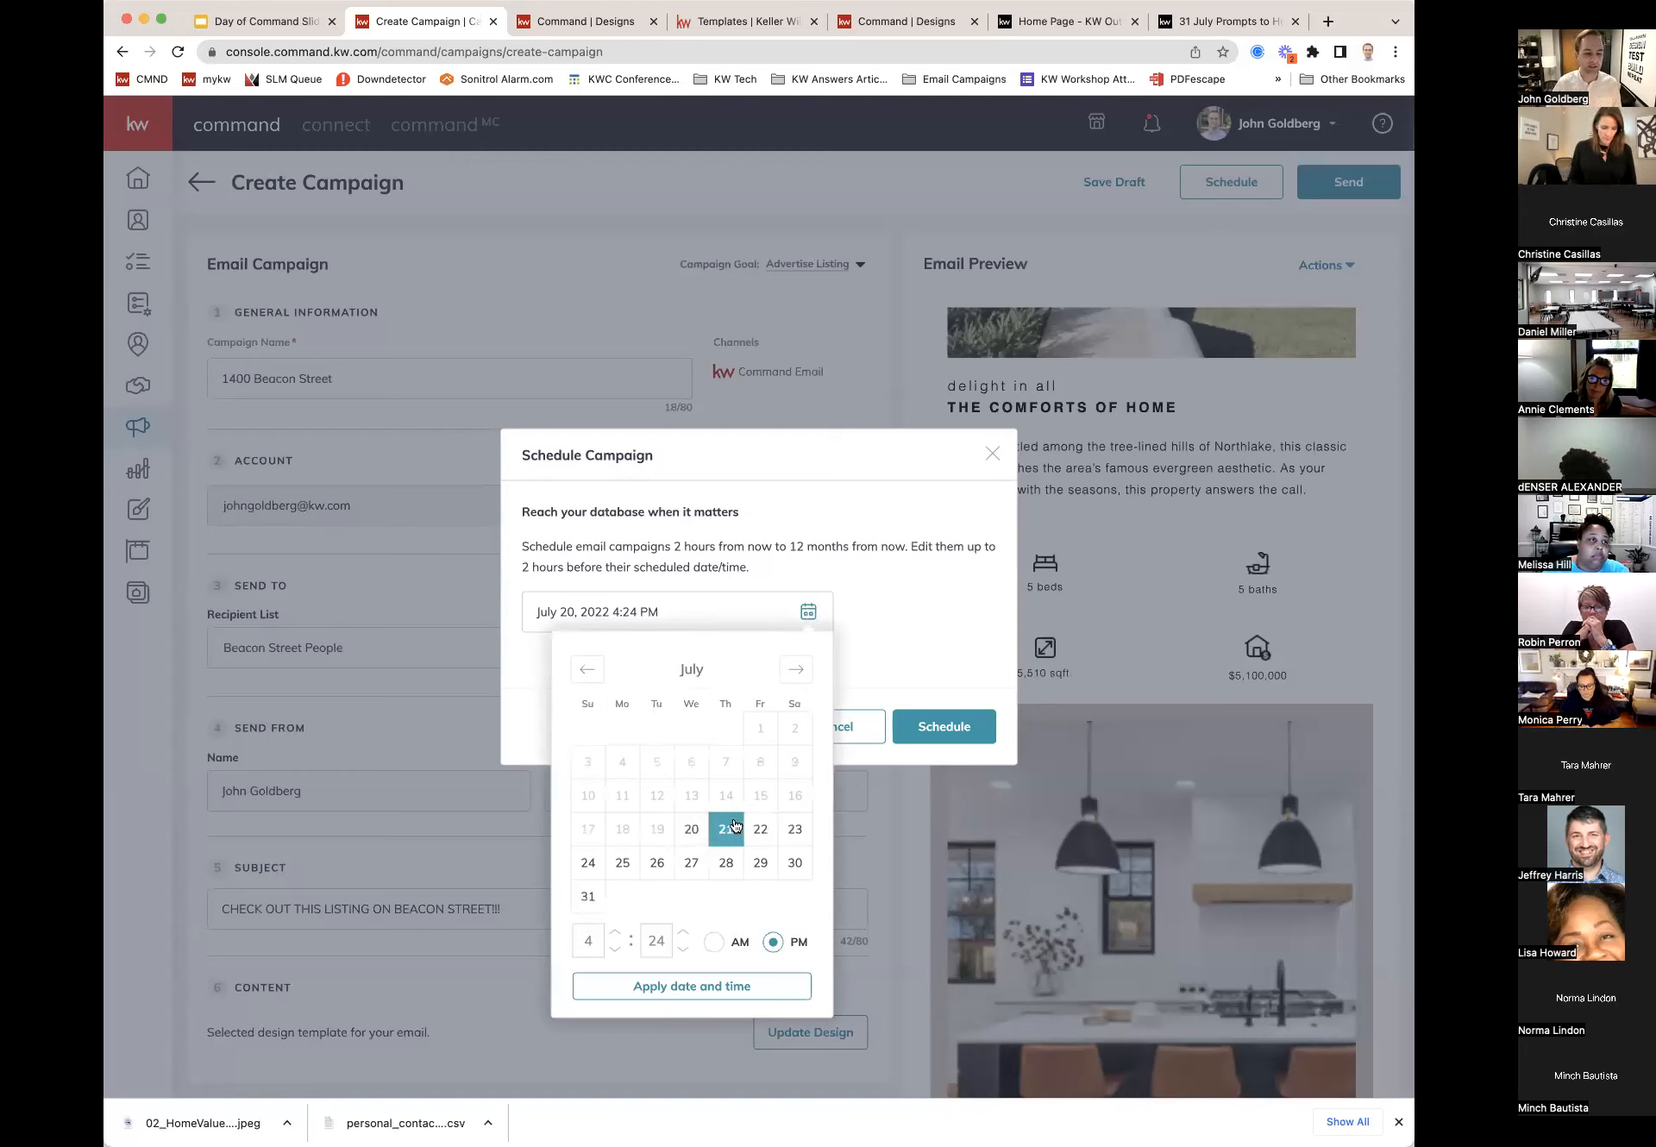
{"action": "left_click", "coordinate": [588, 939]}
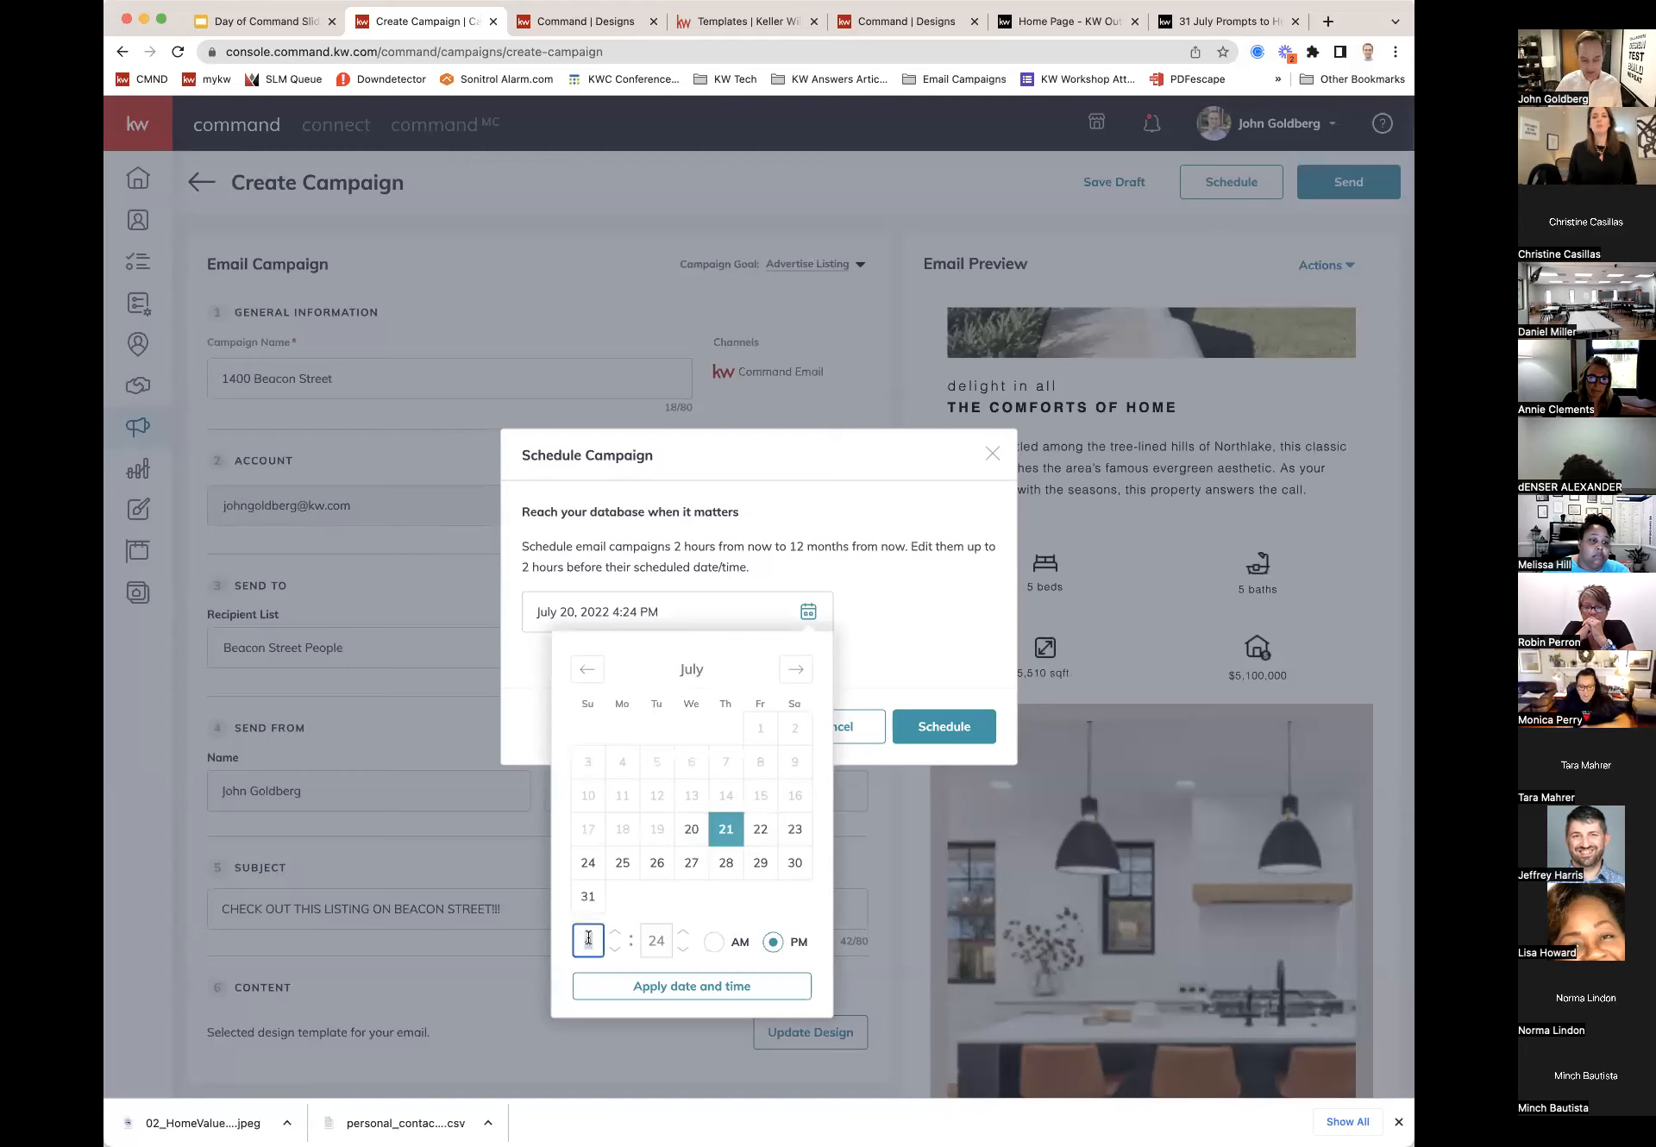
{"action": "type", "text": "07"}
{"action": "left_click", "coordinate": [656, 940]}
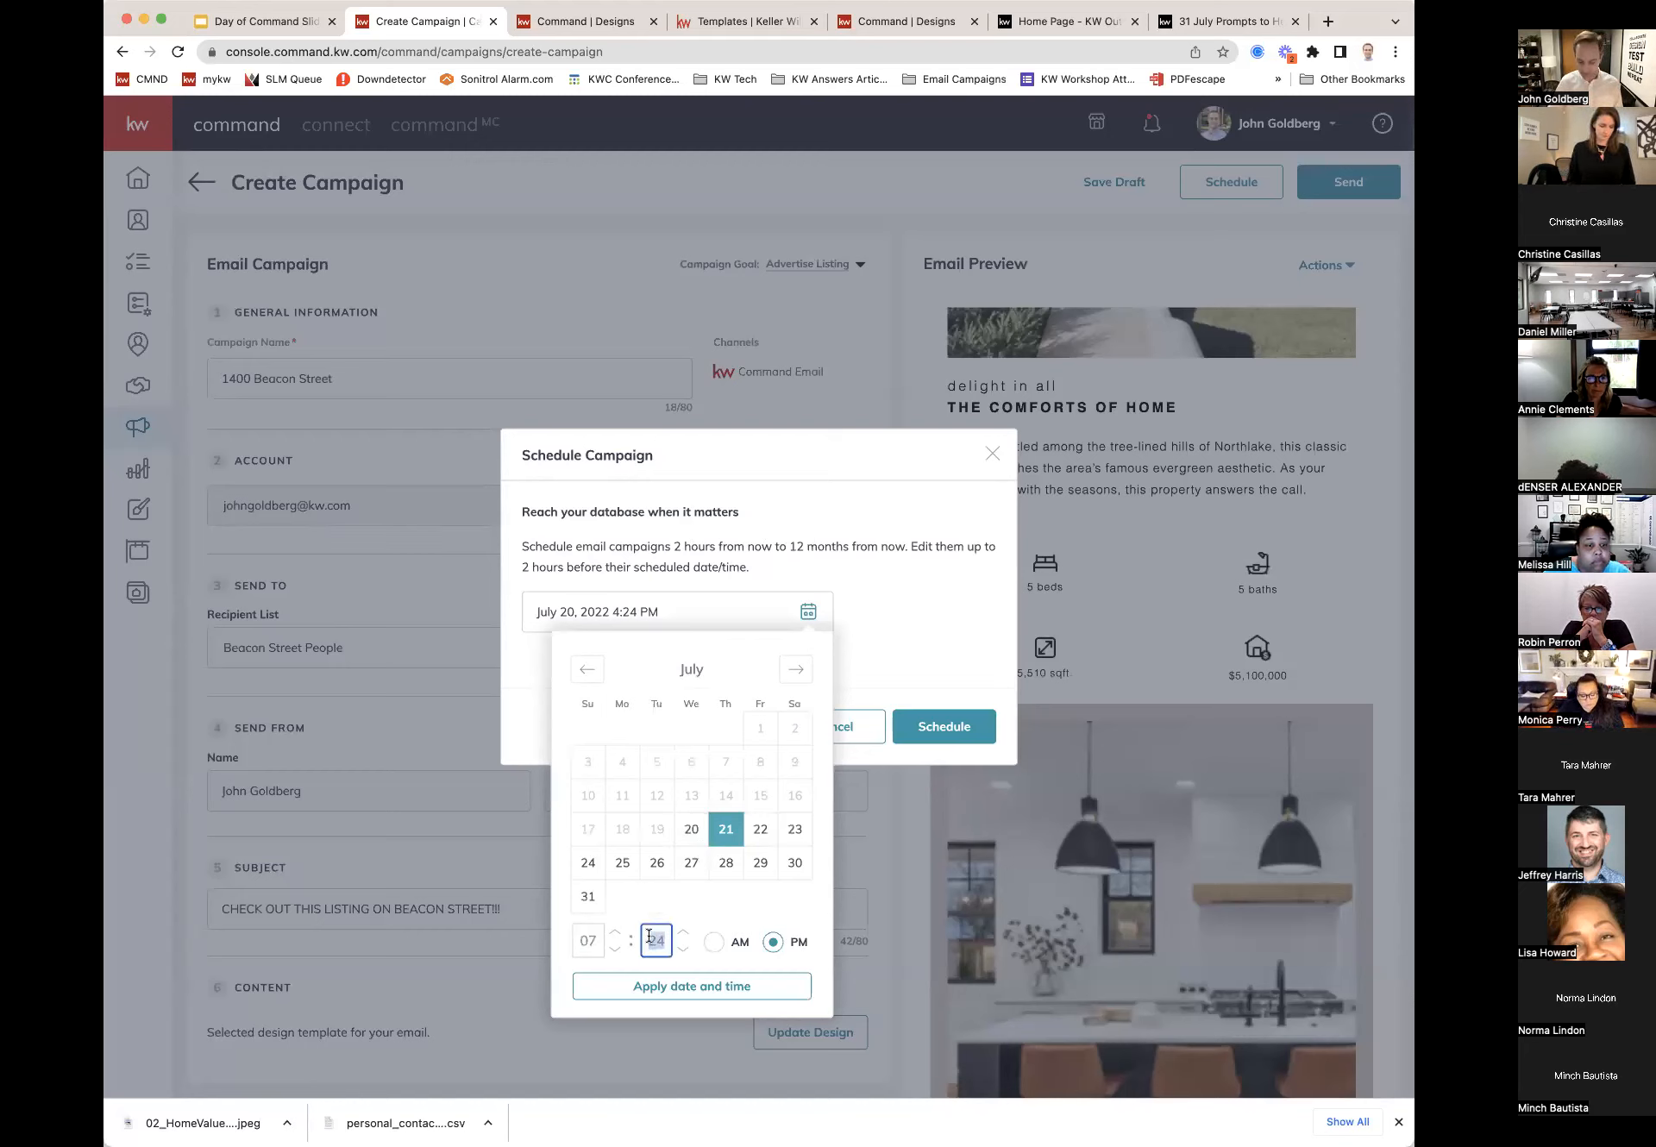
{"action": "type", "text": "00"}
{"action": "left_click", "coordinate": [710, 943]}
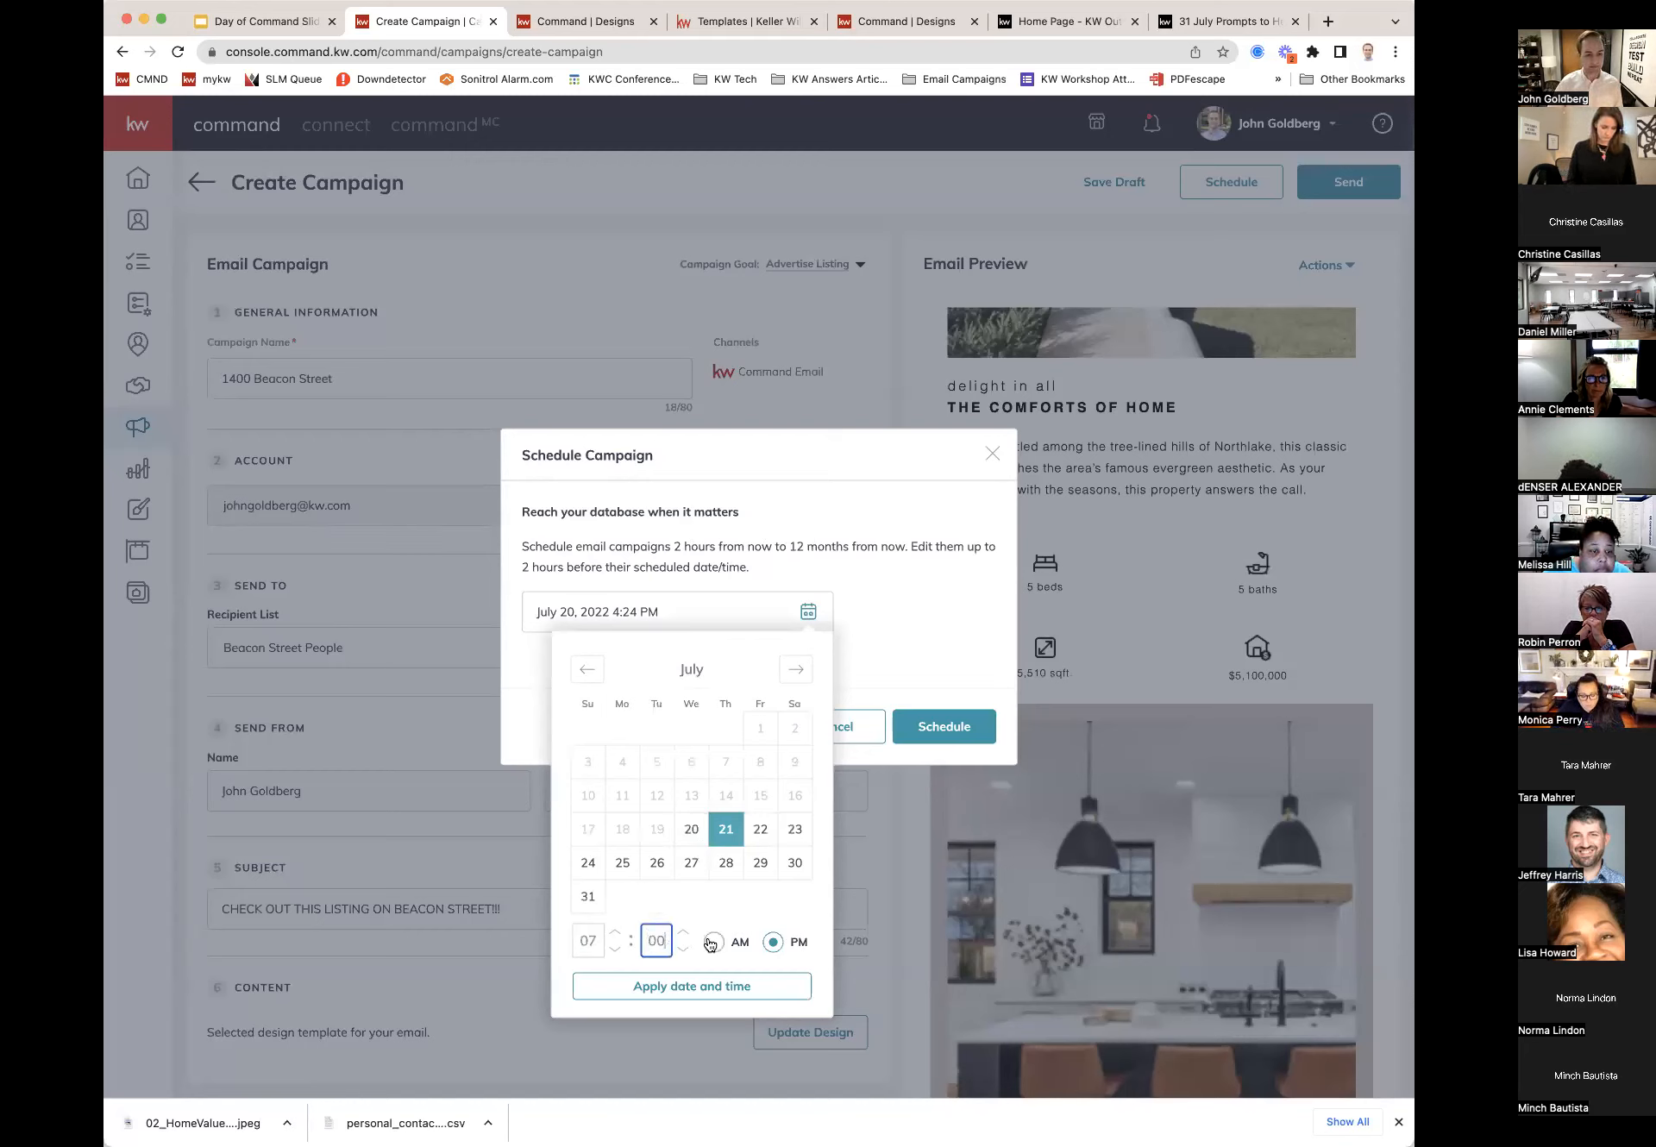
{"action": "left_click", "coordinate": [738, 988]}
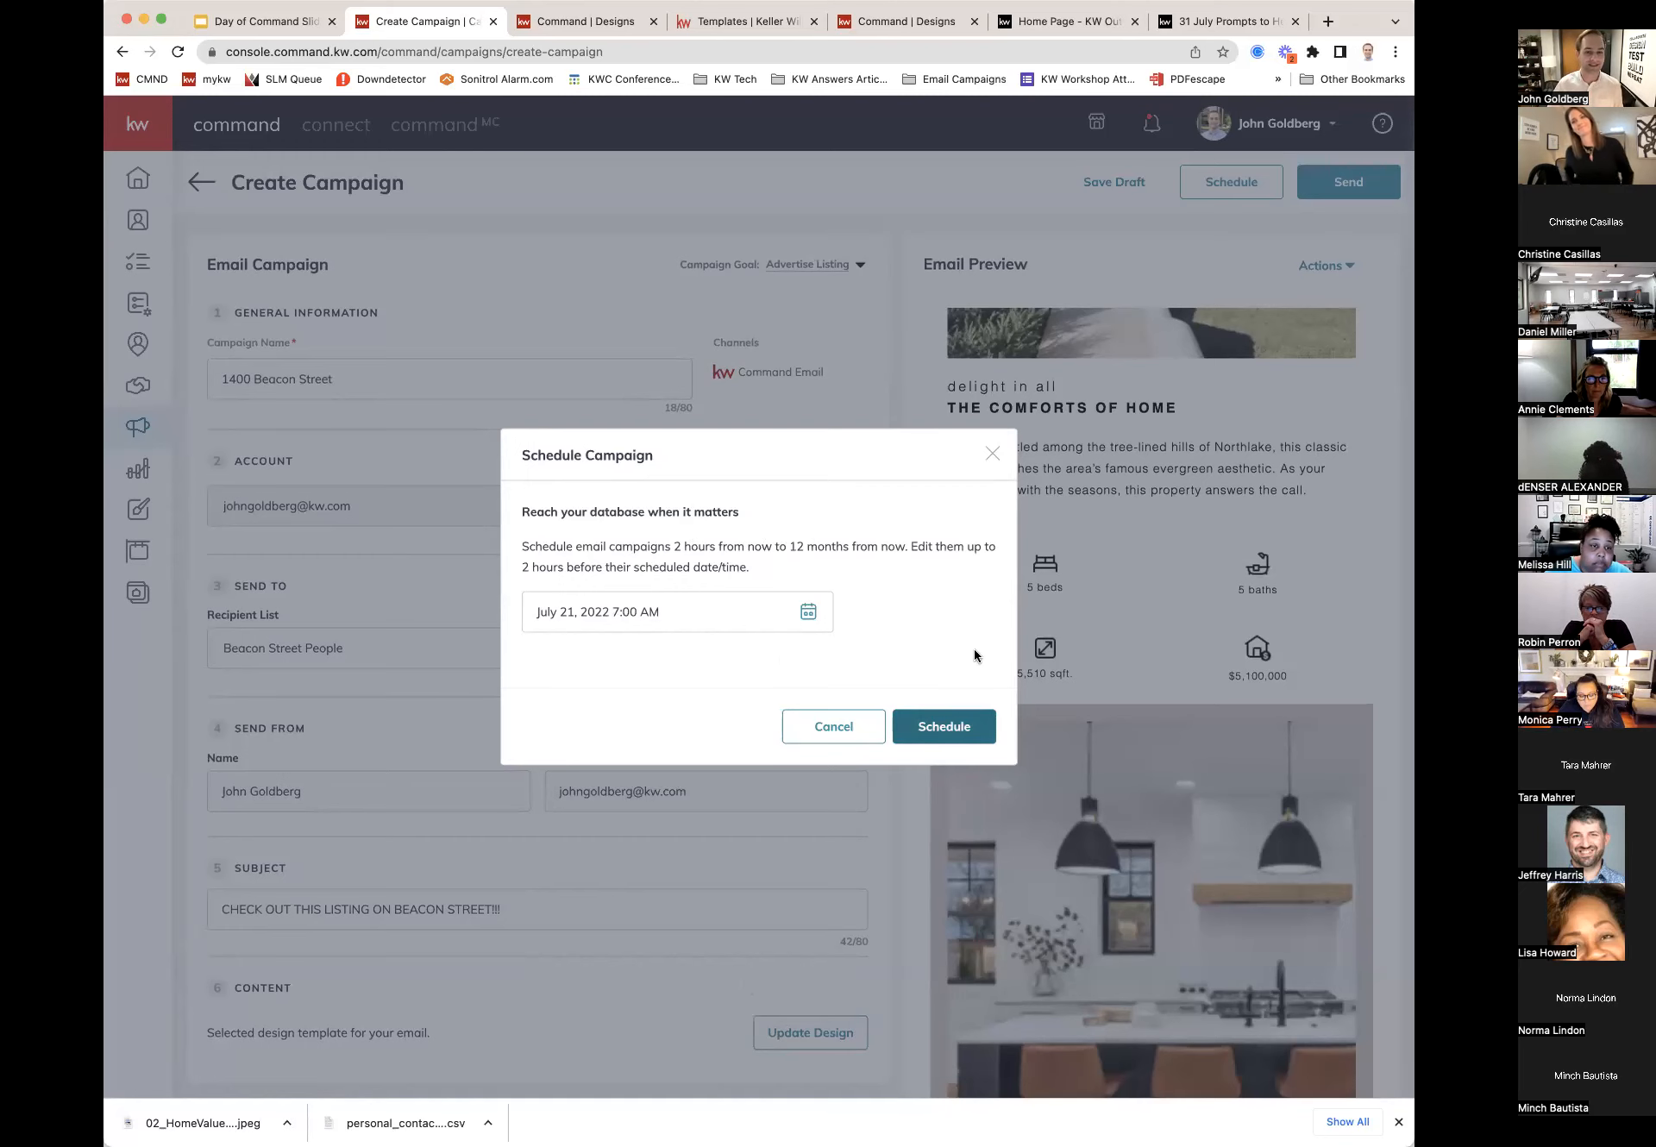
{"action": "left_click", "coordinate": [994, 453]}
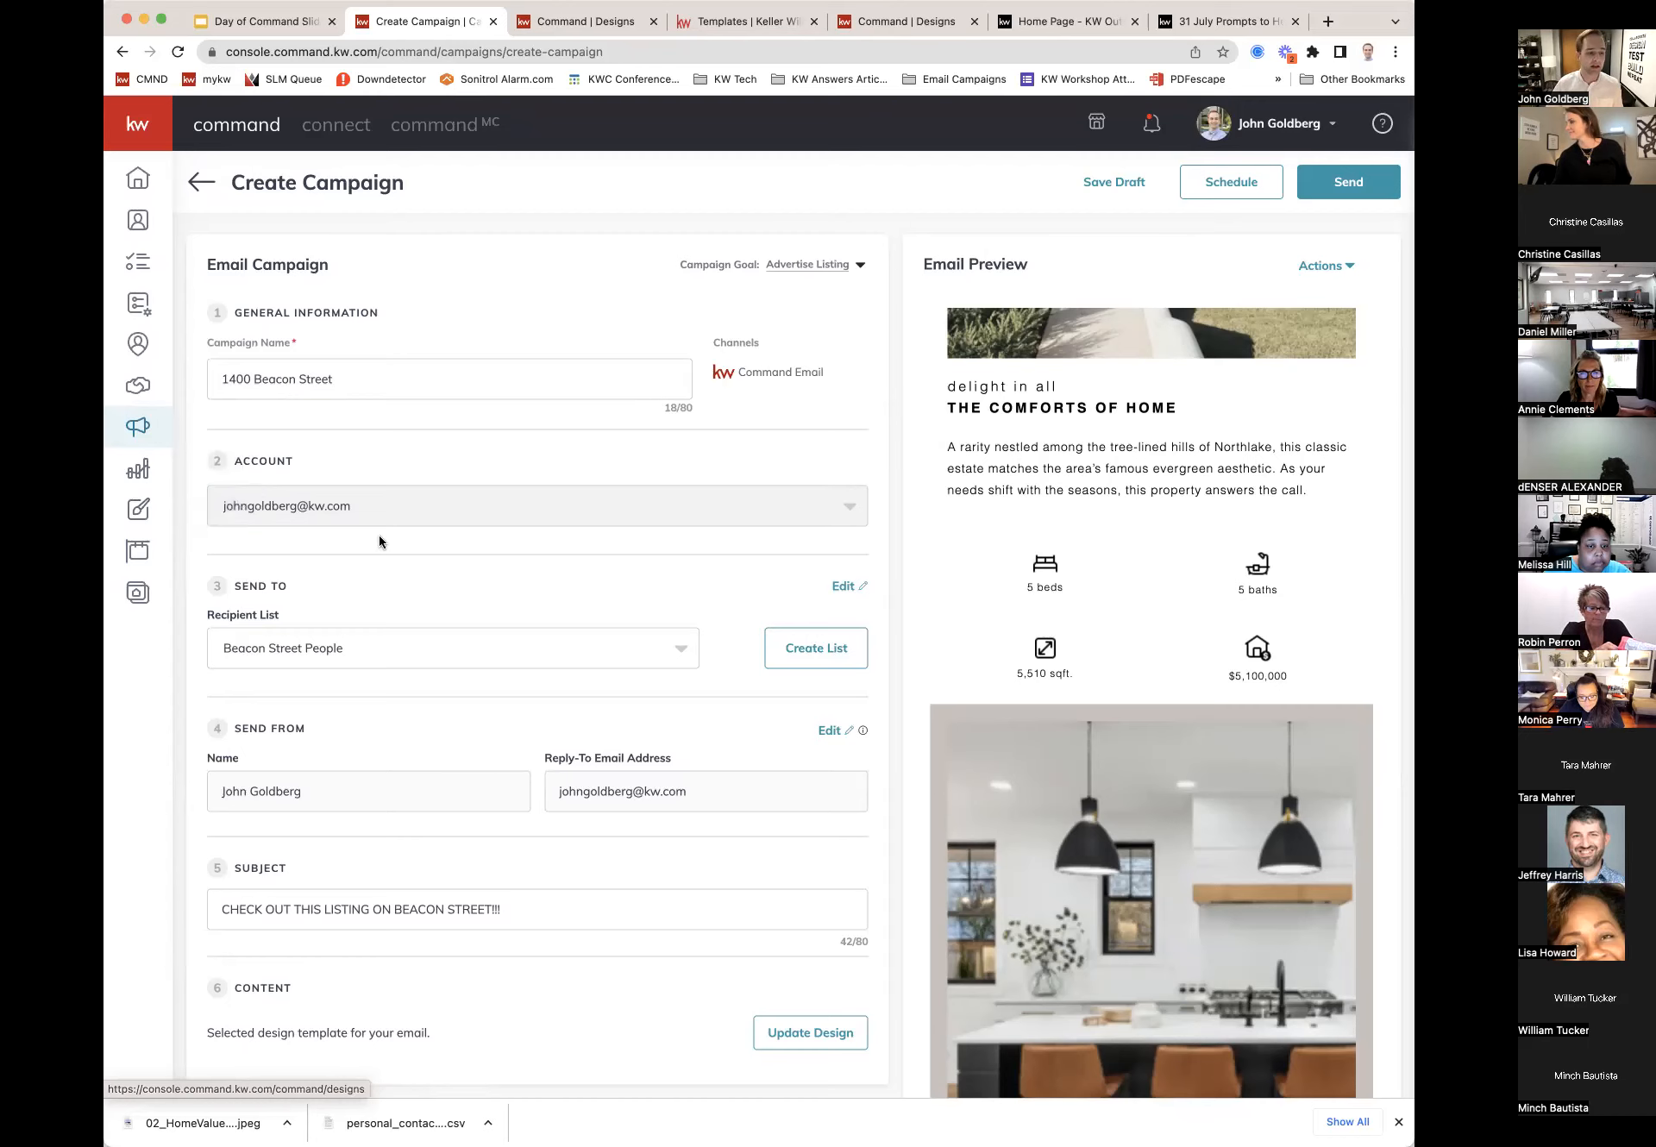
{"action": "scroll", "coordinate": [377, 539], "scroll_direction": "down", "scroll_amount": 1}
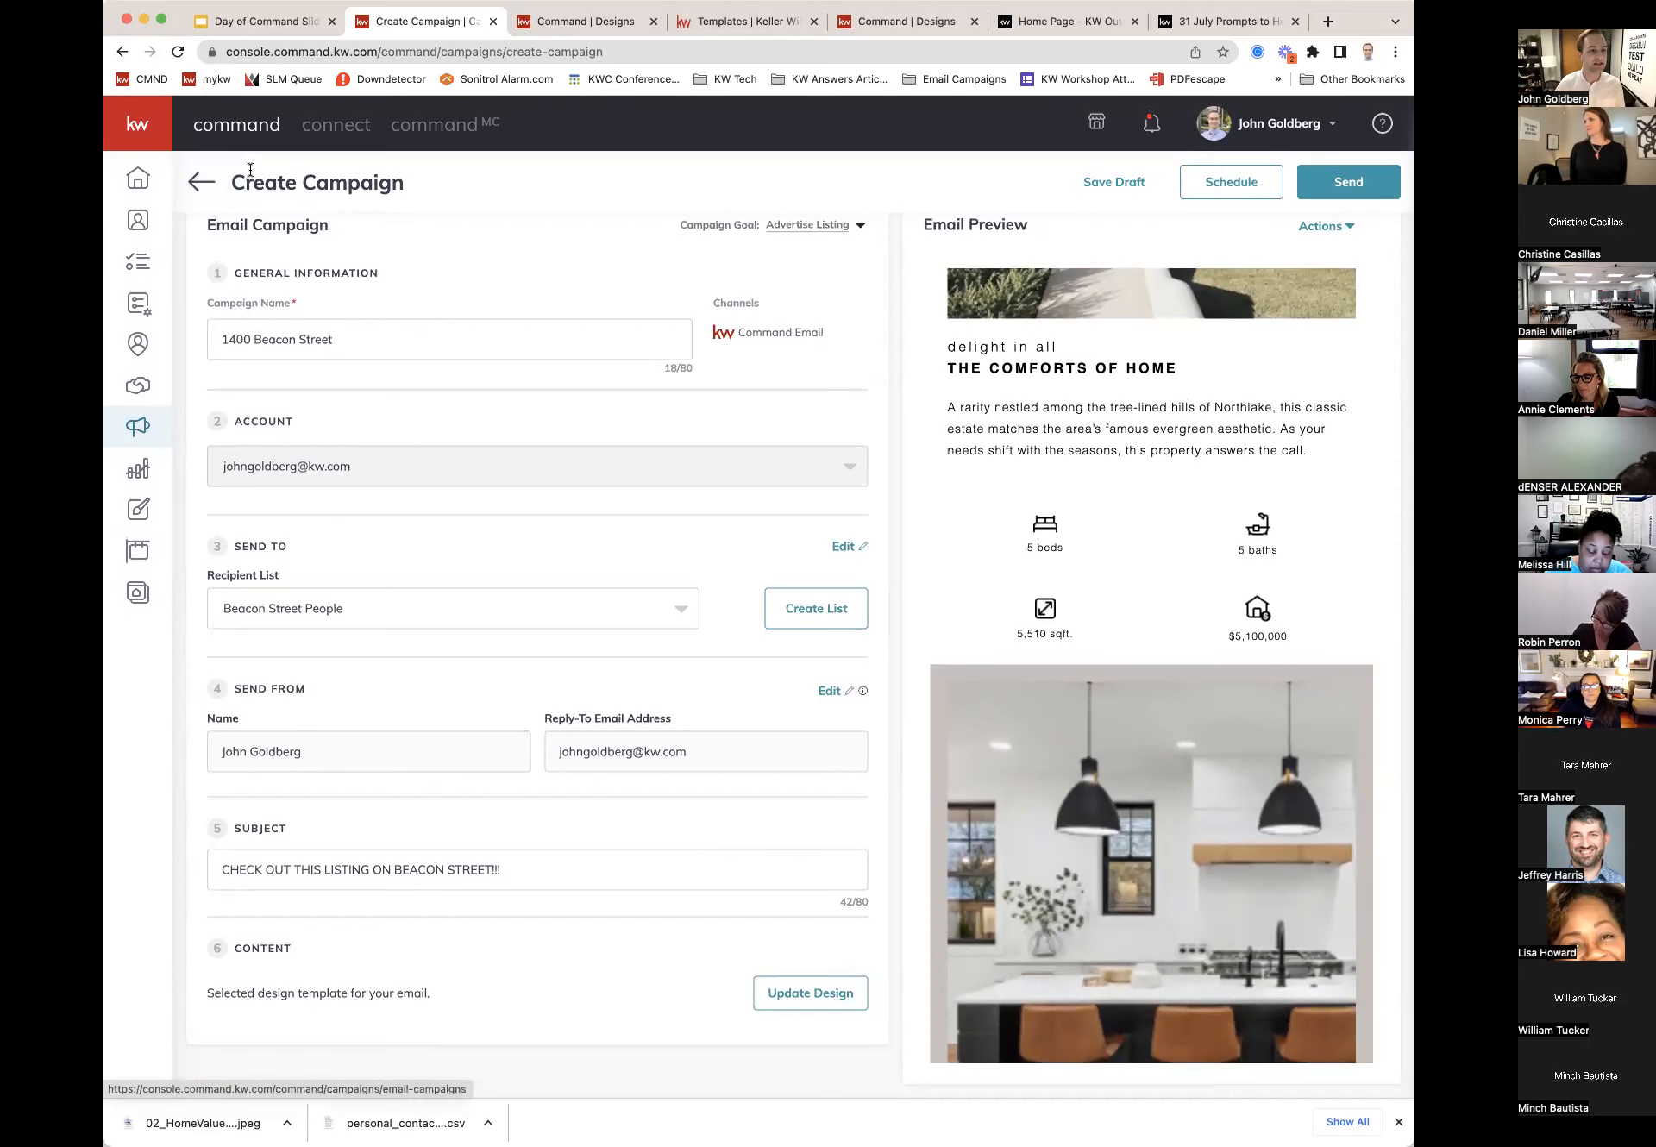
Step: Leave the email campaign without saving and switch to the Direct Mail campaigns list
{"action": "left_click", "coordinate": [205, 184]}
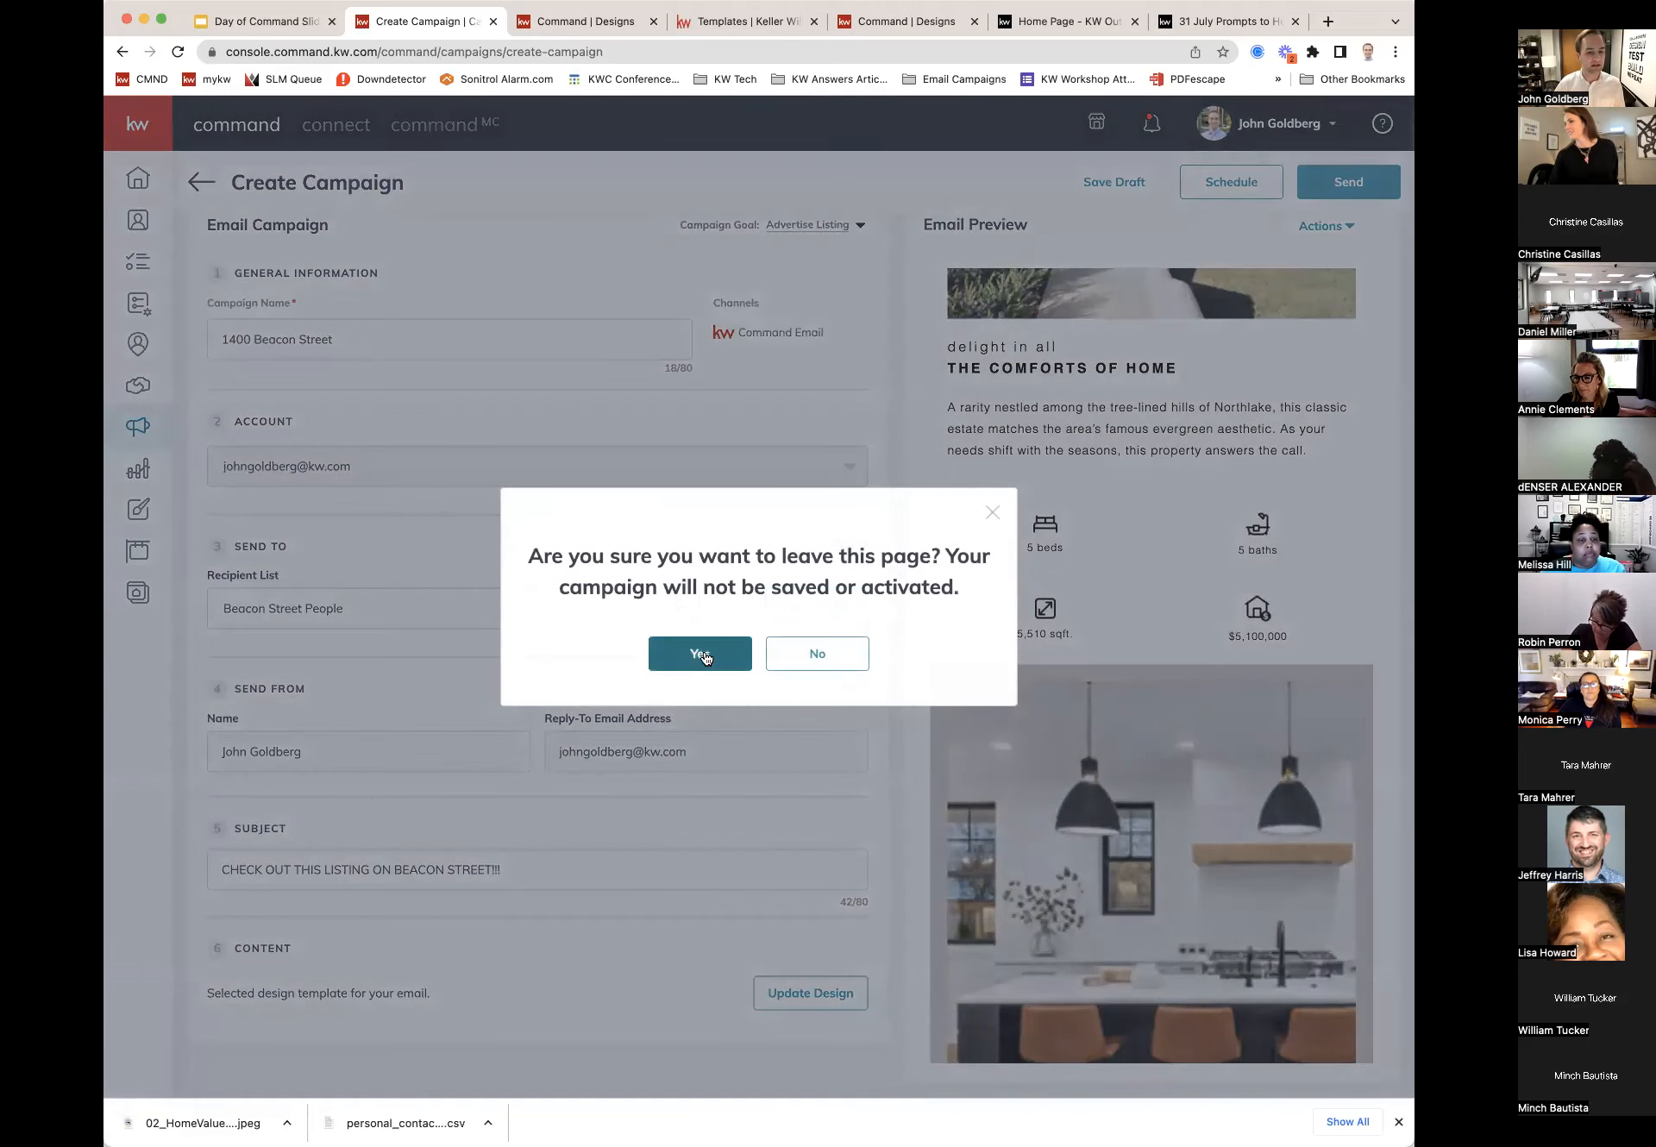
{"action": "left_click", "coordinate": [700, 654]}
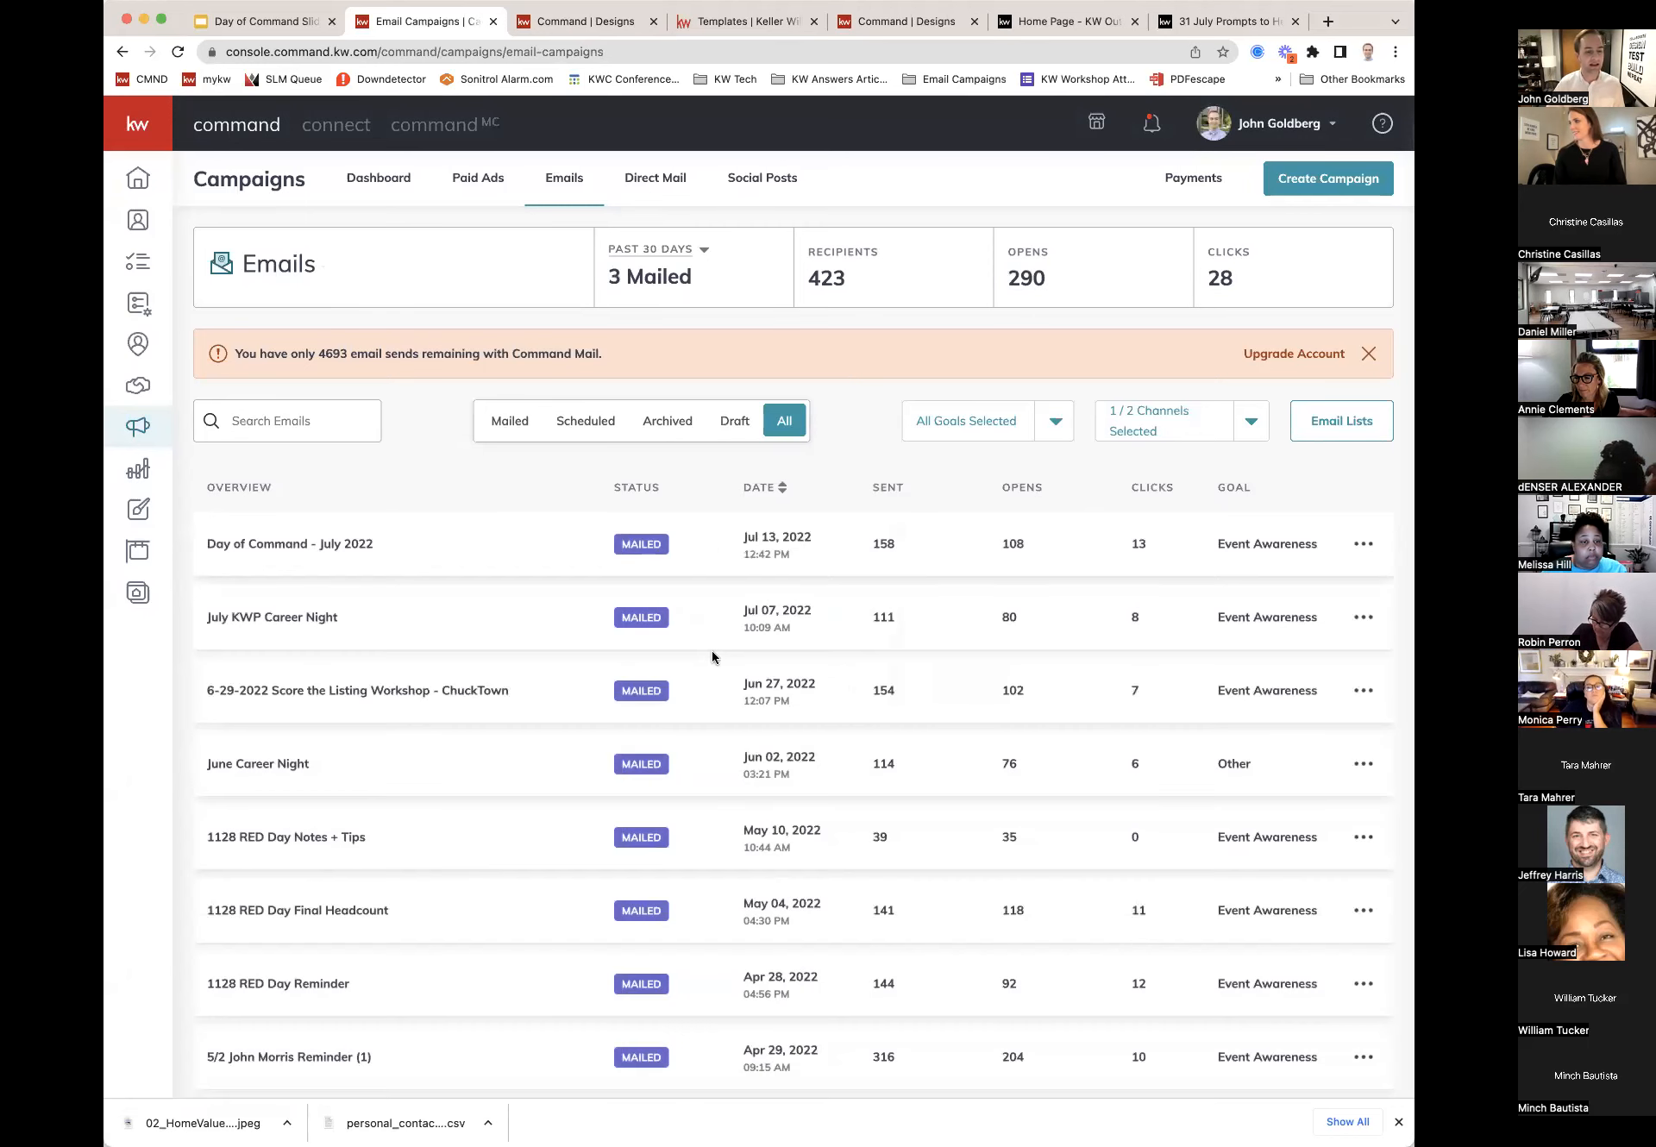
{"action": "left_click", "coordinate": [651, 184]}
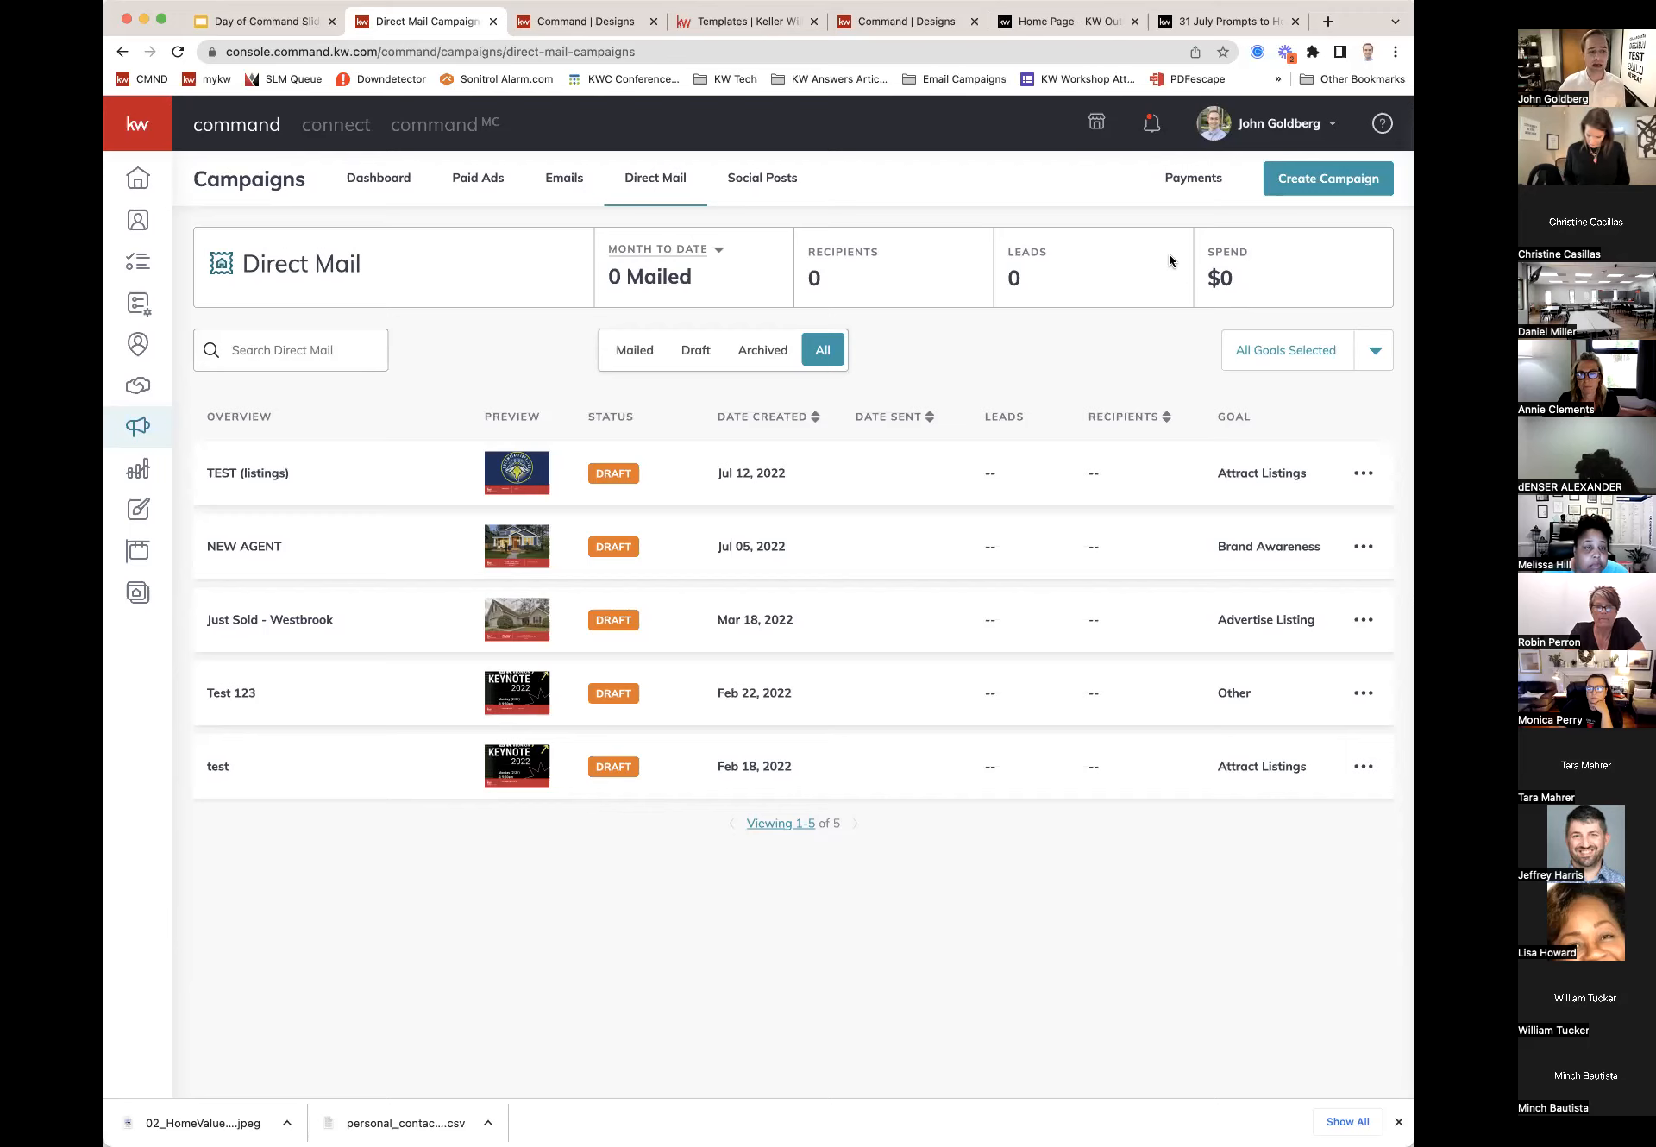
Step: Start a new campaign and pick Direct Mail as its type
{"action": "left_click", "coordinate": [1333, 184]}
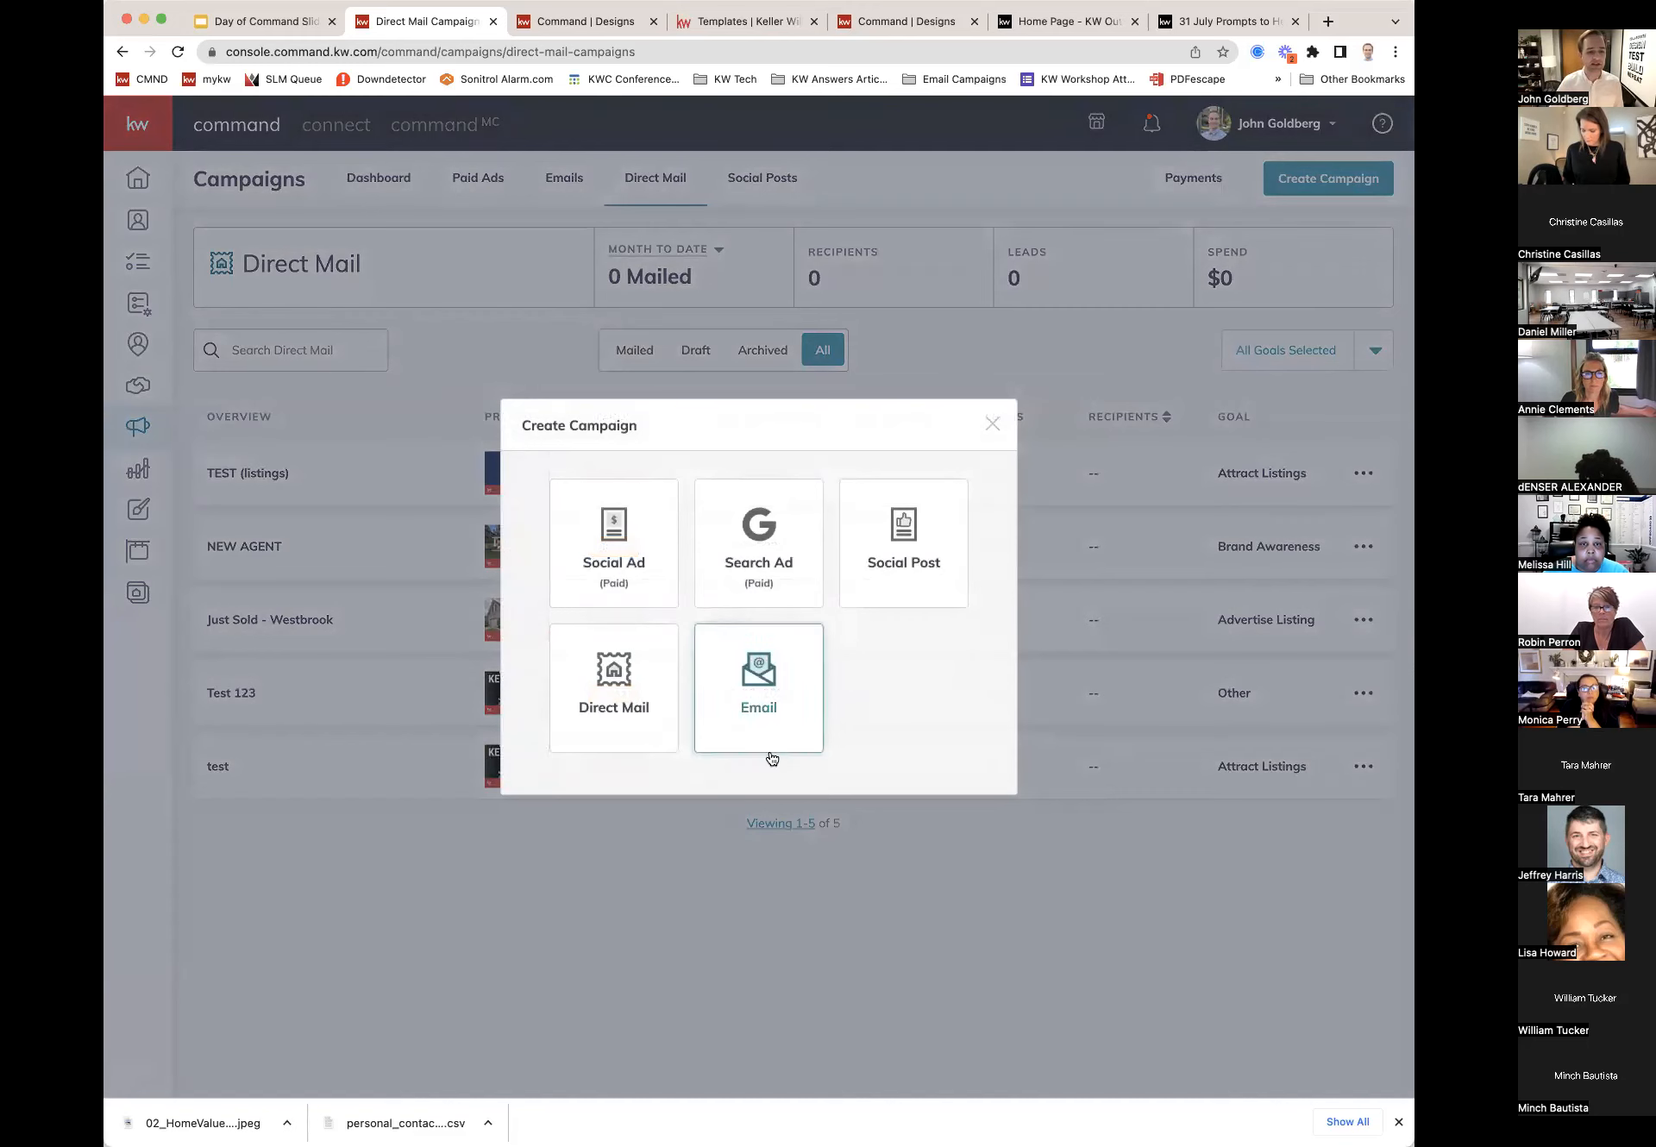
{"action": "left_click", "coordinate": [614, 695]}
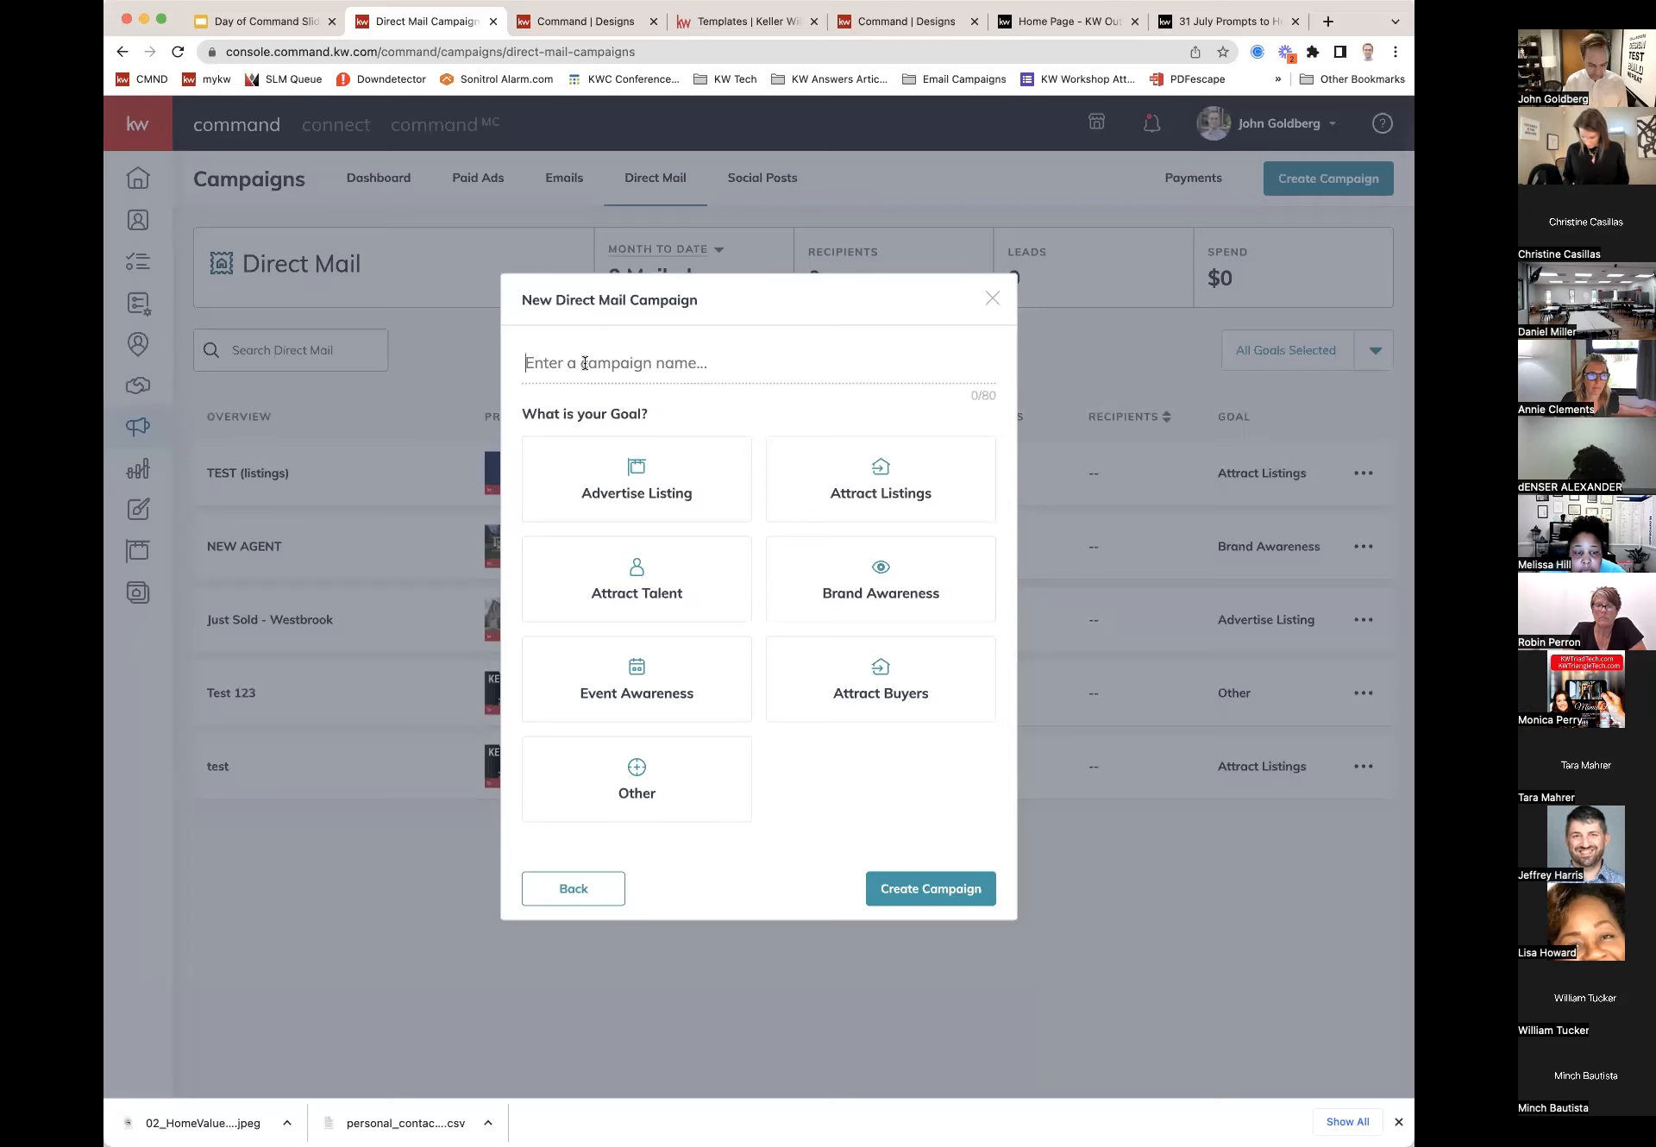
Step: Name the campaign 'Geofarm - Westbrook 7/2022', choose the Attract Listings goal, and create it
{"action": "type", "text": "Geog"}
{"action": "key", "text": "BackSpace"}
{"action": "type", "text": "frant"}
{"action": "key", "text": "BackSpace"}
{"action": "key", "text": "BackSpace"}
{"action": "key", "text": "BackSpace"}
{"action": "key", "text": "BackSpace"}
{"action": "type", "text": "arm"}
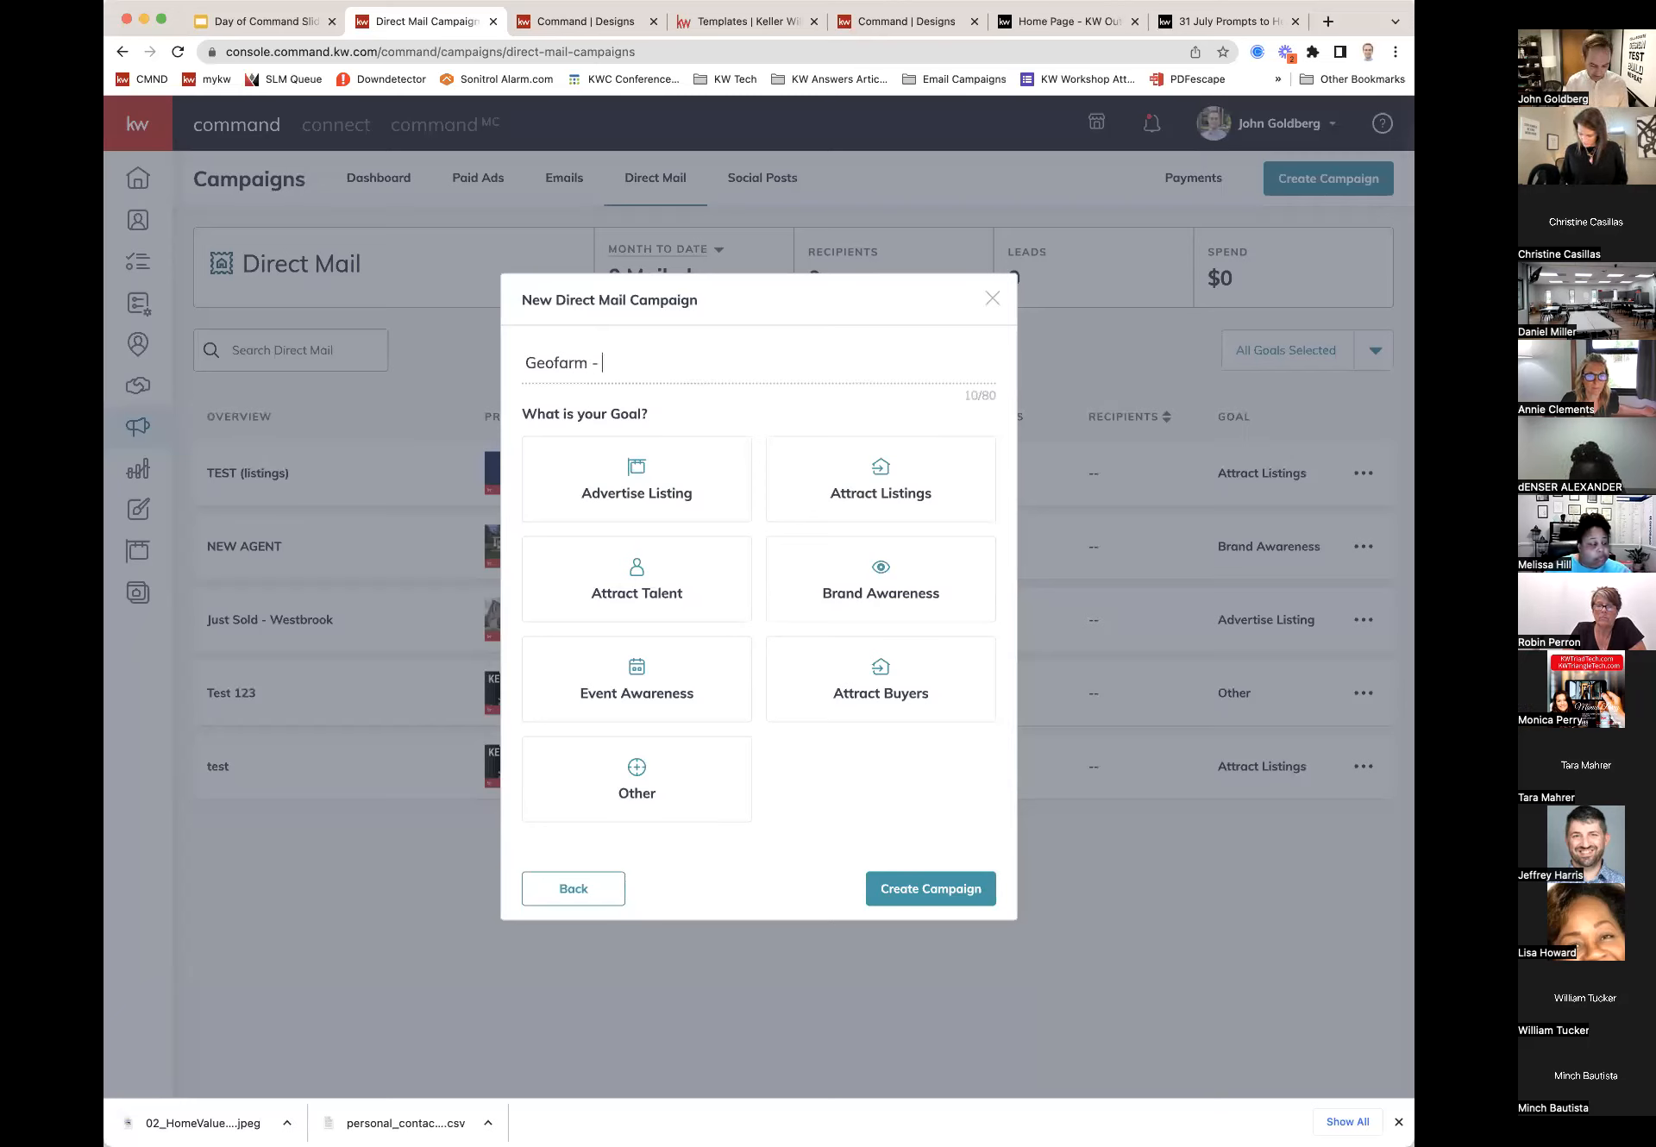
{"action": "type", "text": "- Westboo"}
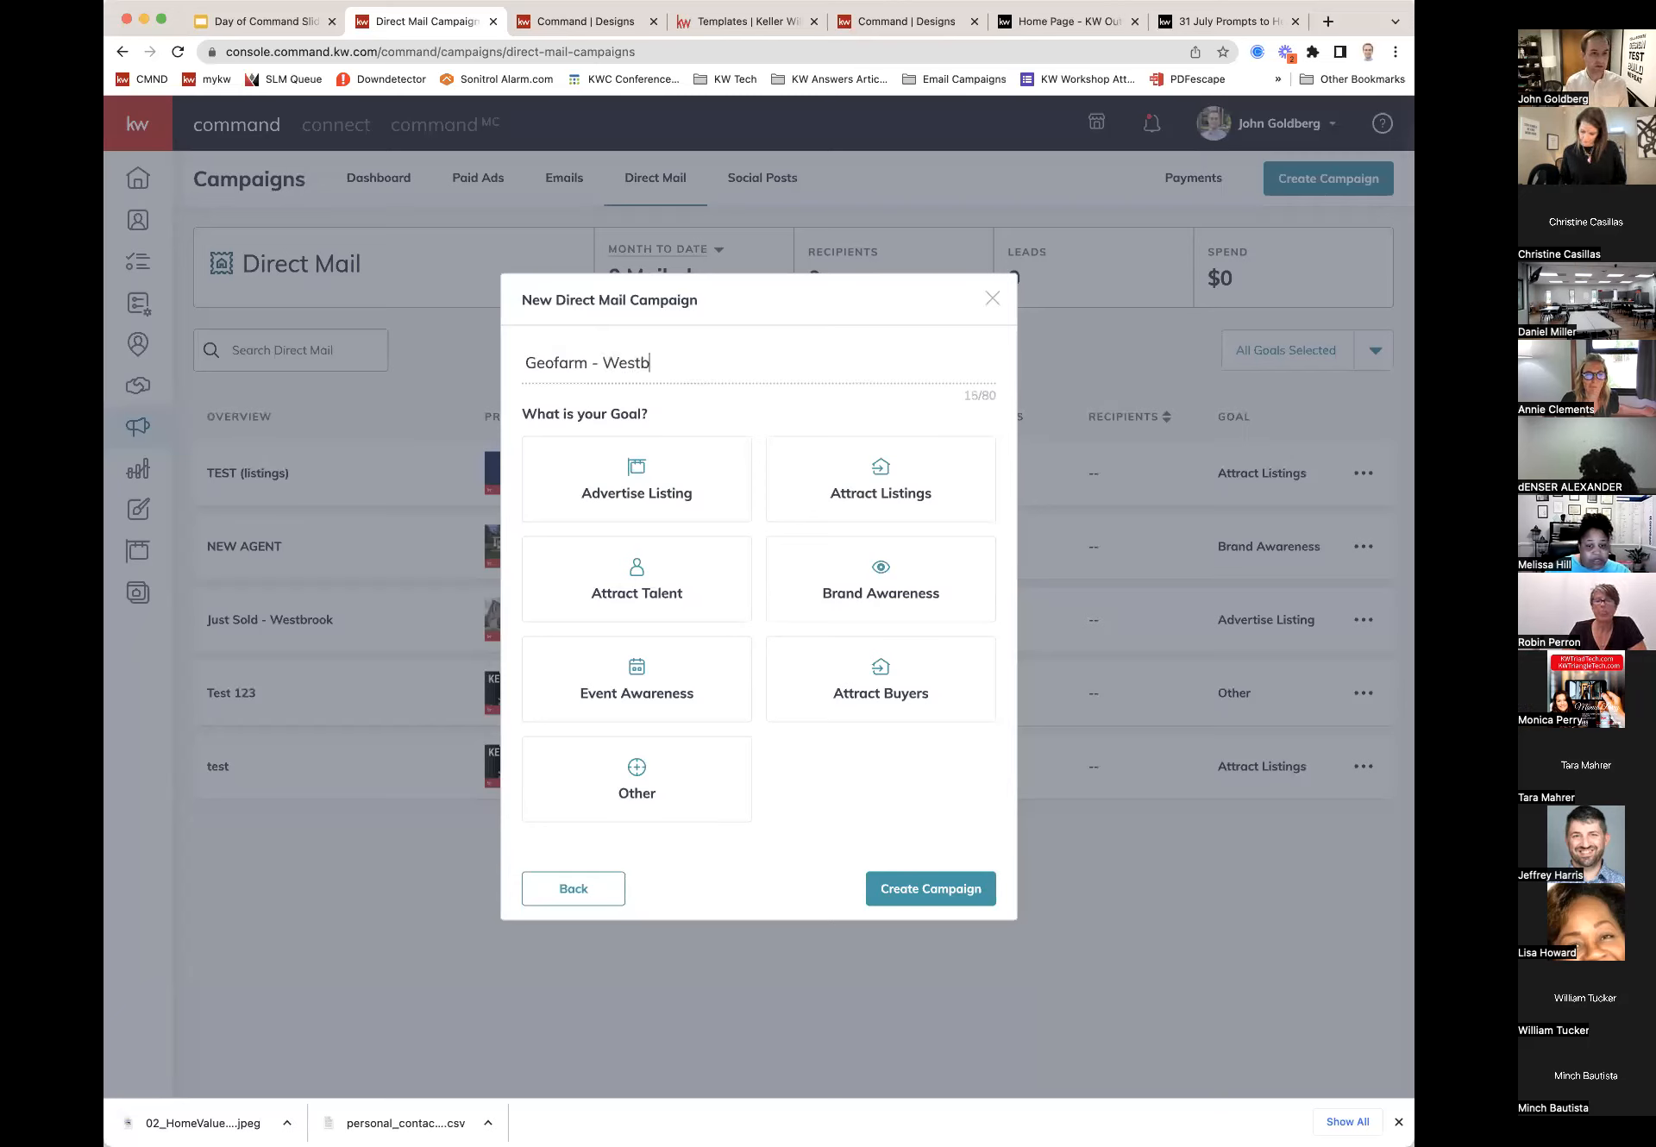
{"action": "key", "text": "BackSpace"}
{"action": "key", "text": "BackSpace"}
{"action": "type", "text": "rook"}
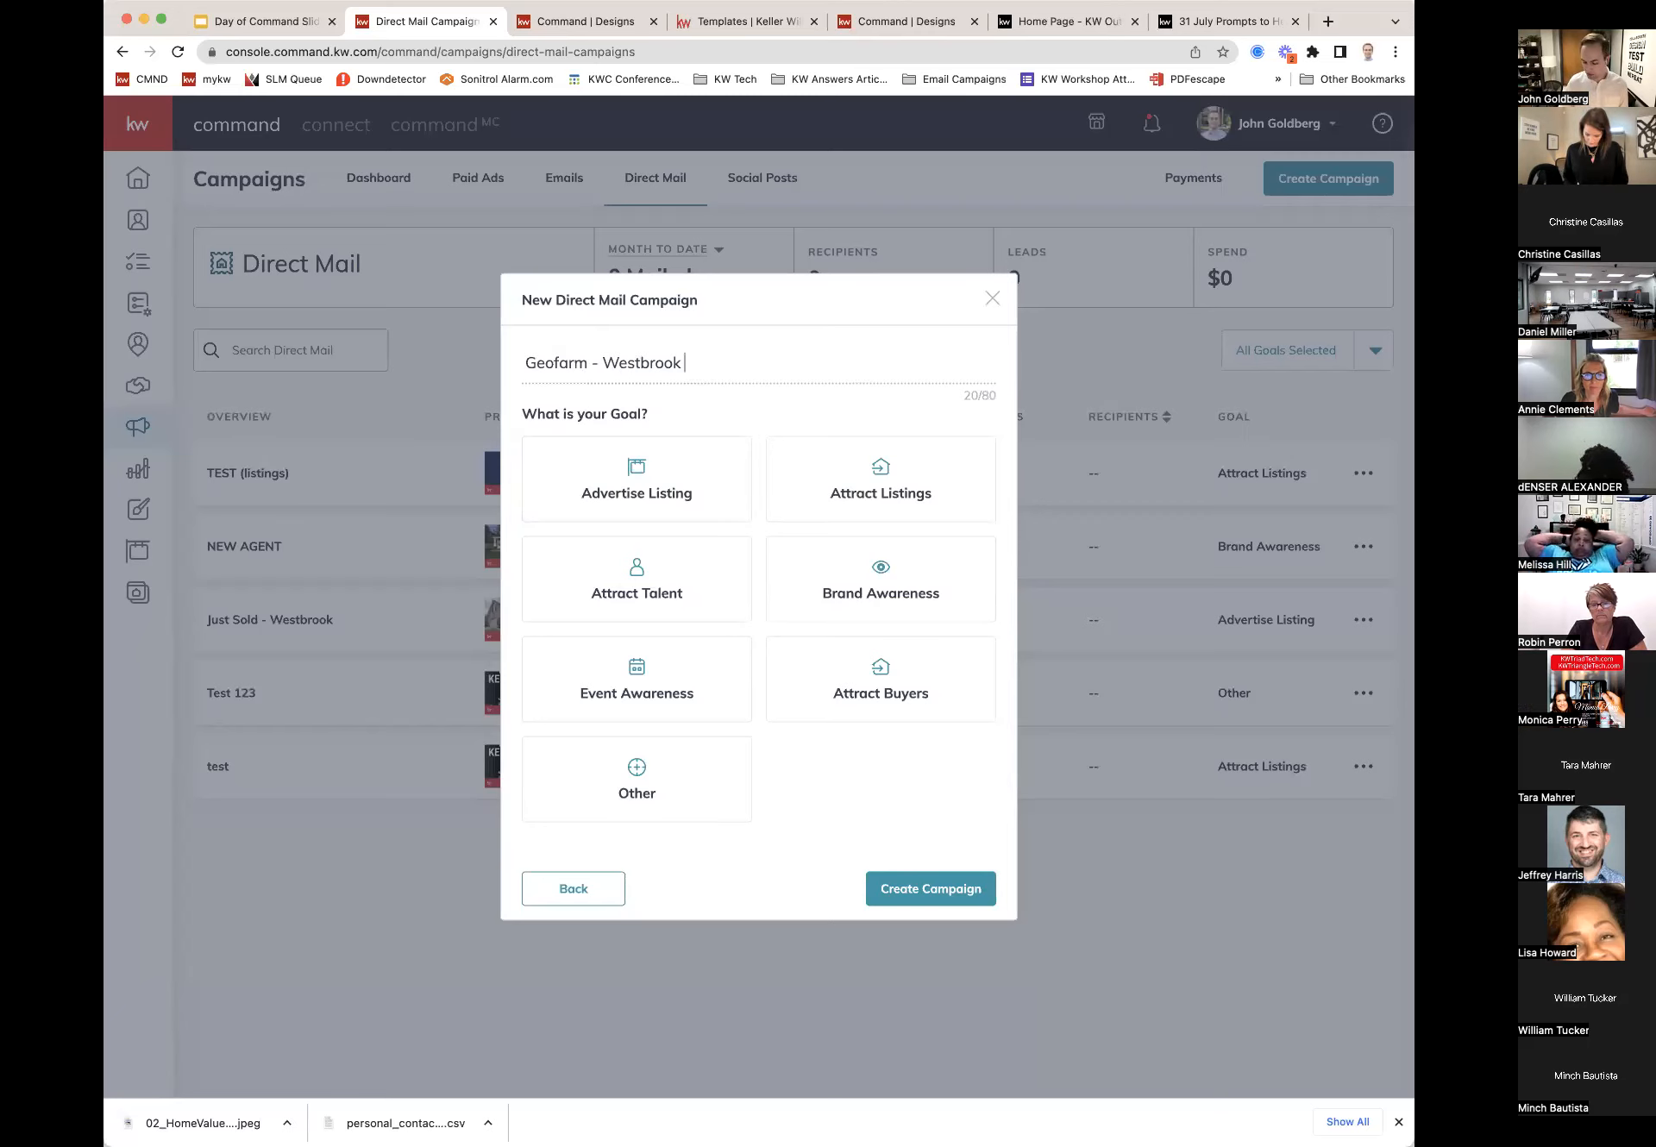
{"action": "type", "text": " 7/2022"}
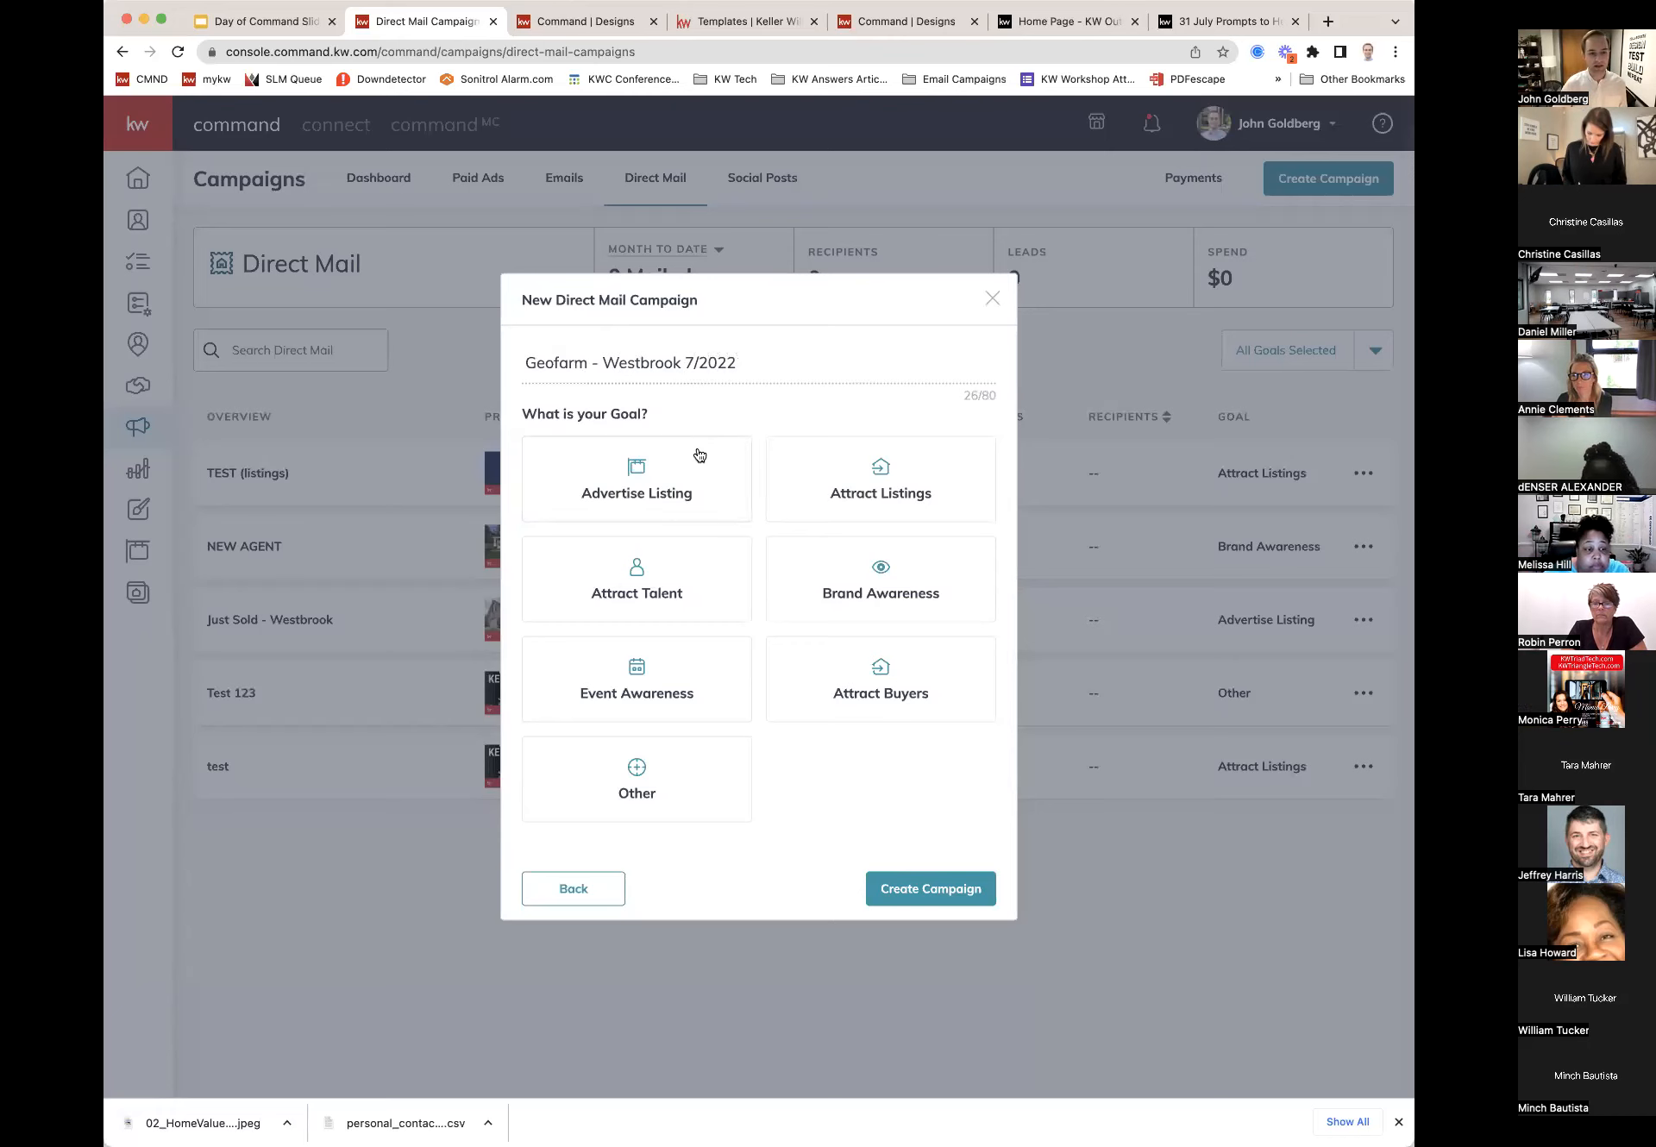
{"action": "left_click", "coordinate": [837, 479]}
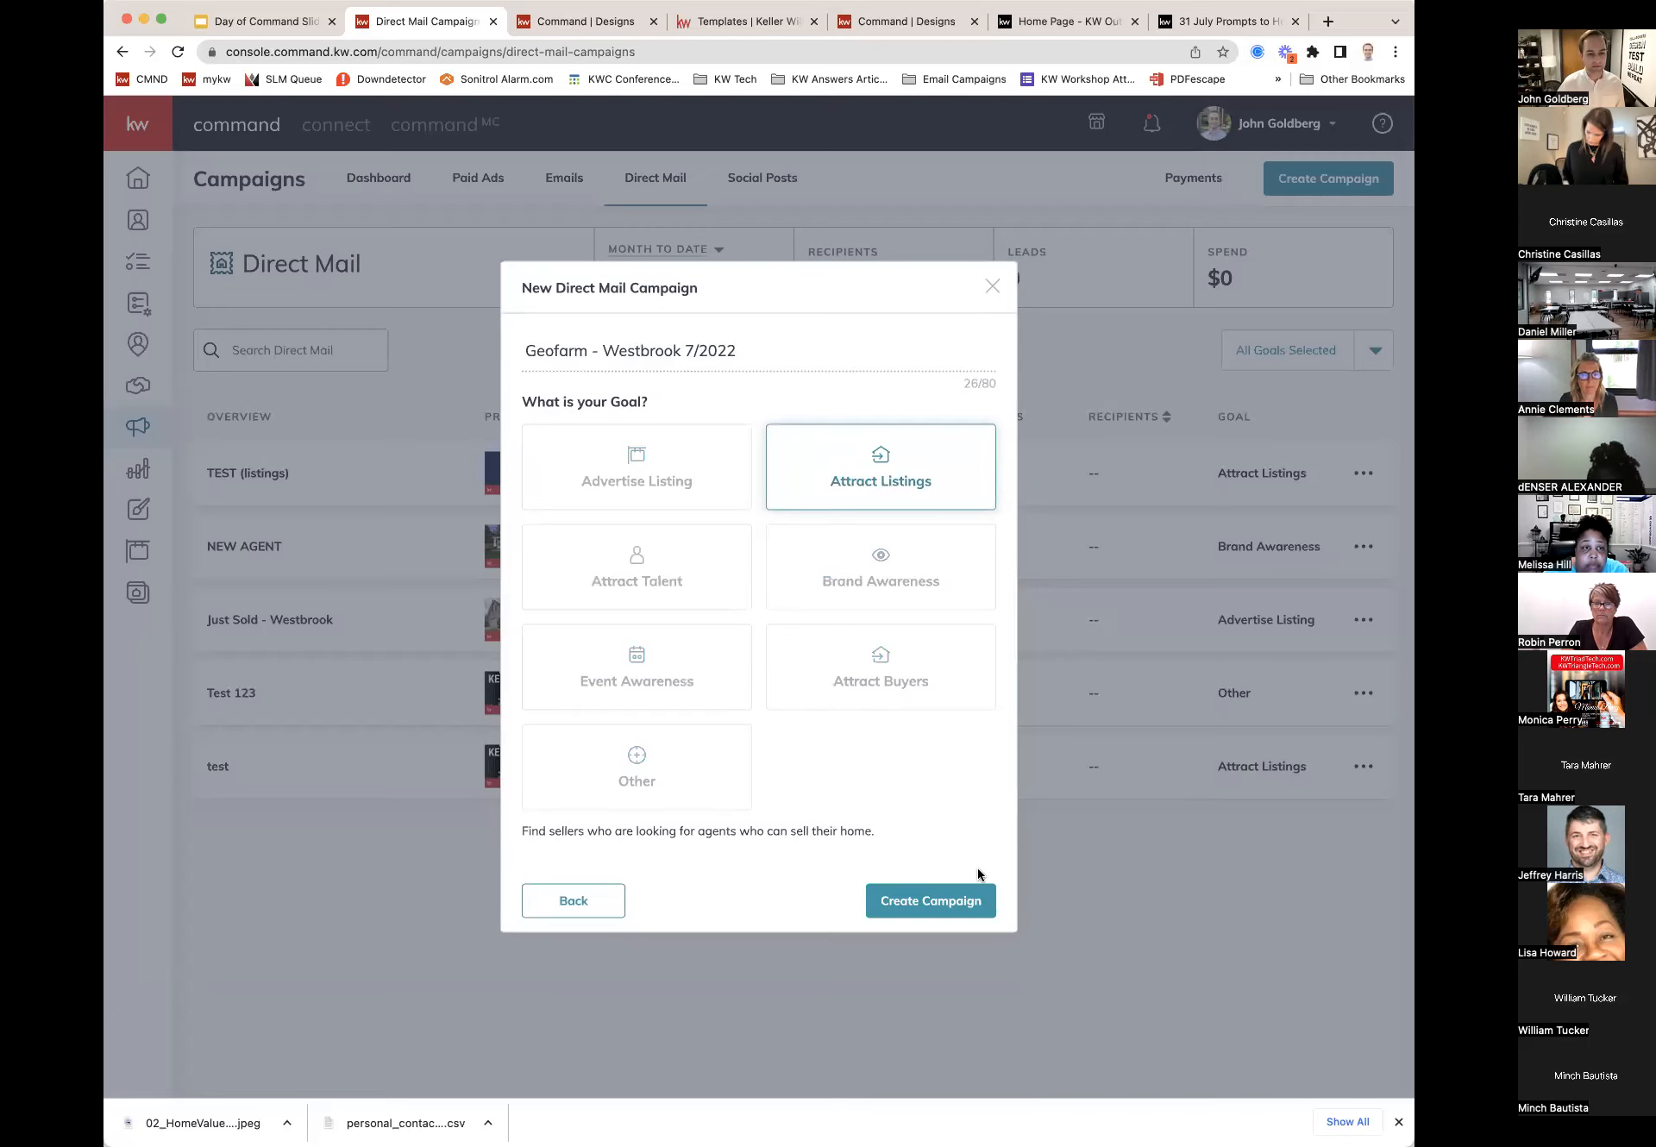
{"action": "left_click", "coordinate": [917, 902]}
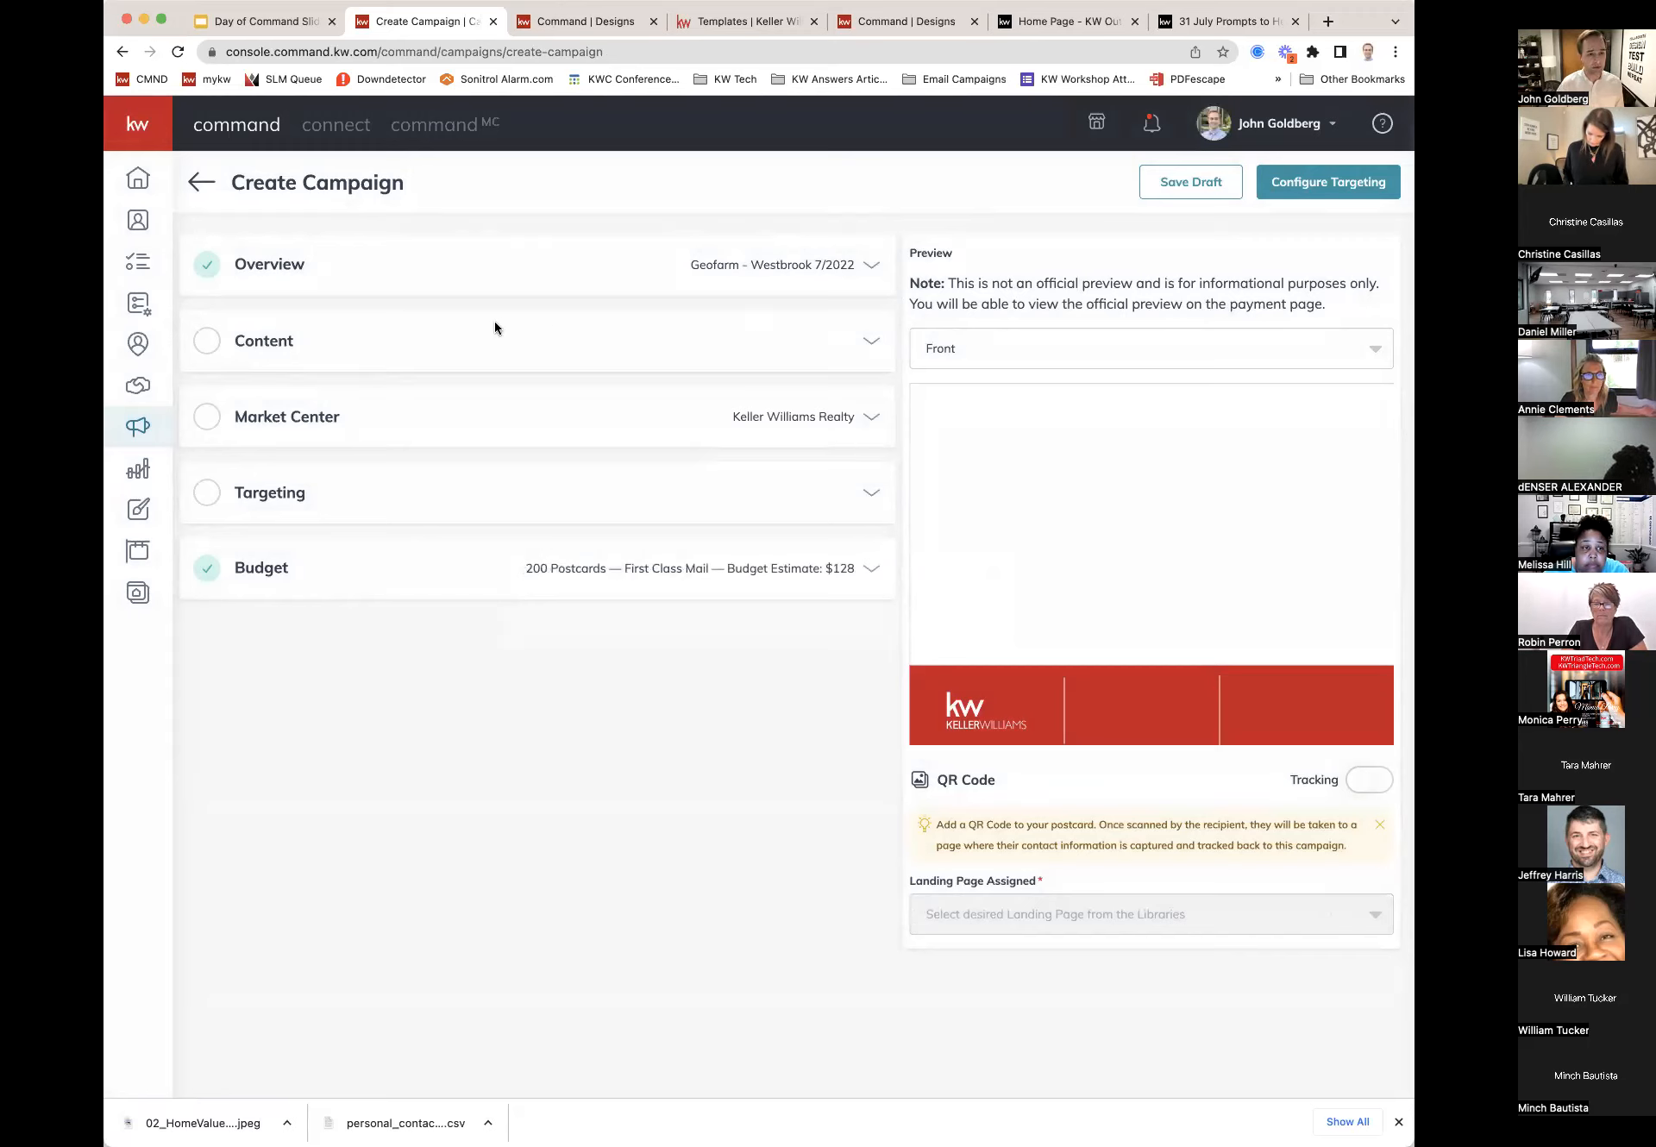
Step: Expand the campaign's Content section and open the postcard Template dropdown
{"action": "left_click", "coordinate": [867, 345]}
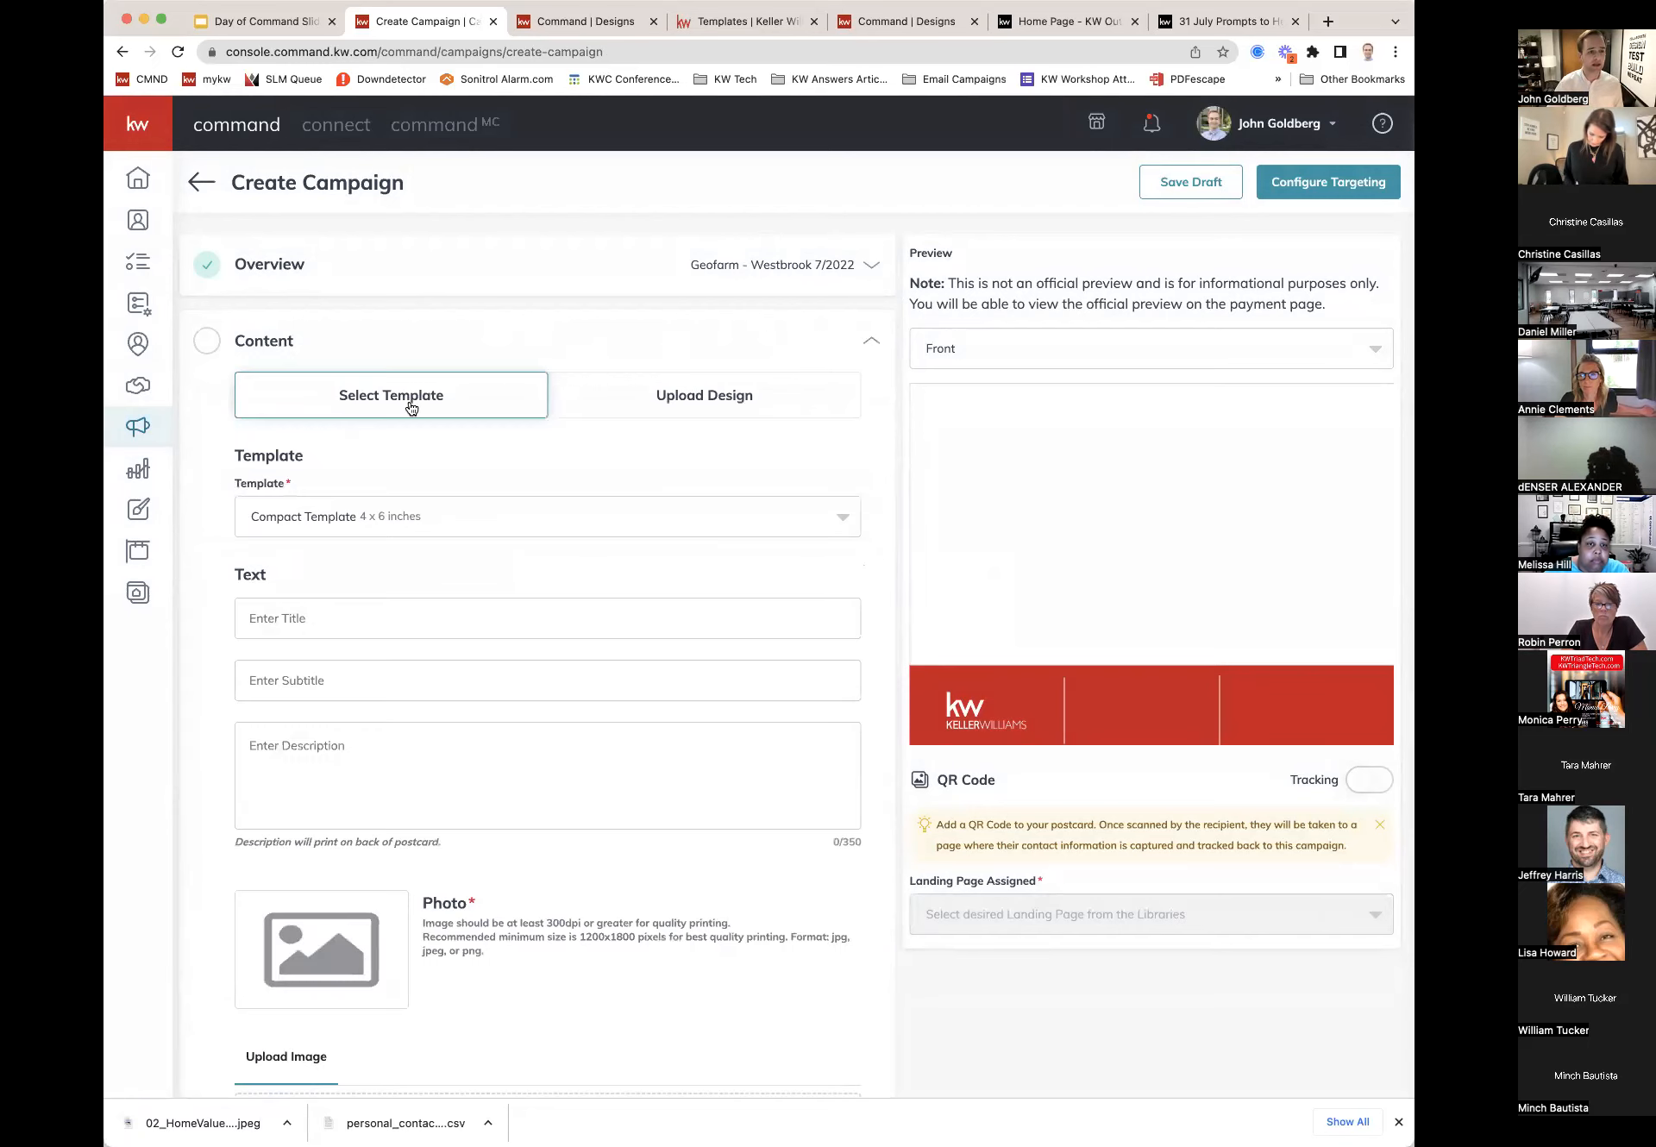
{"action": "left_click", "coordinate": [429, 516]}
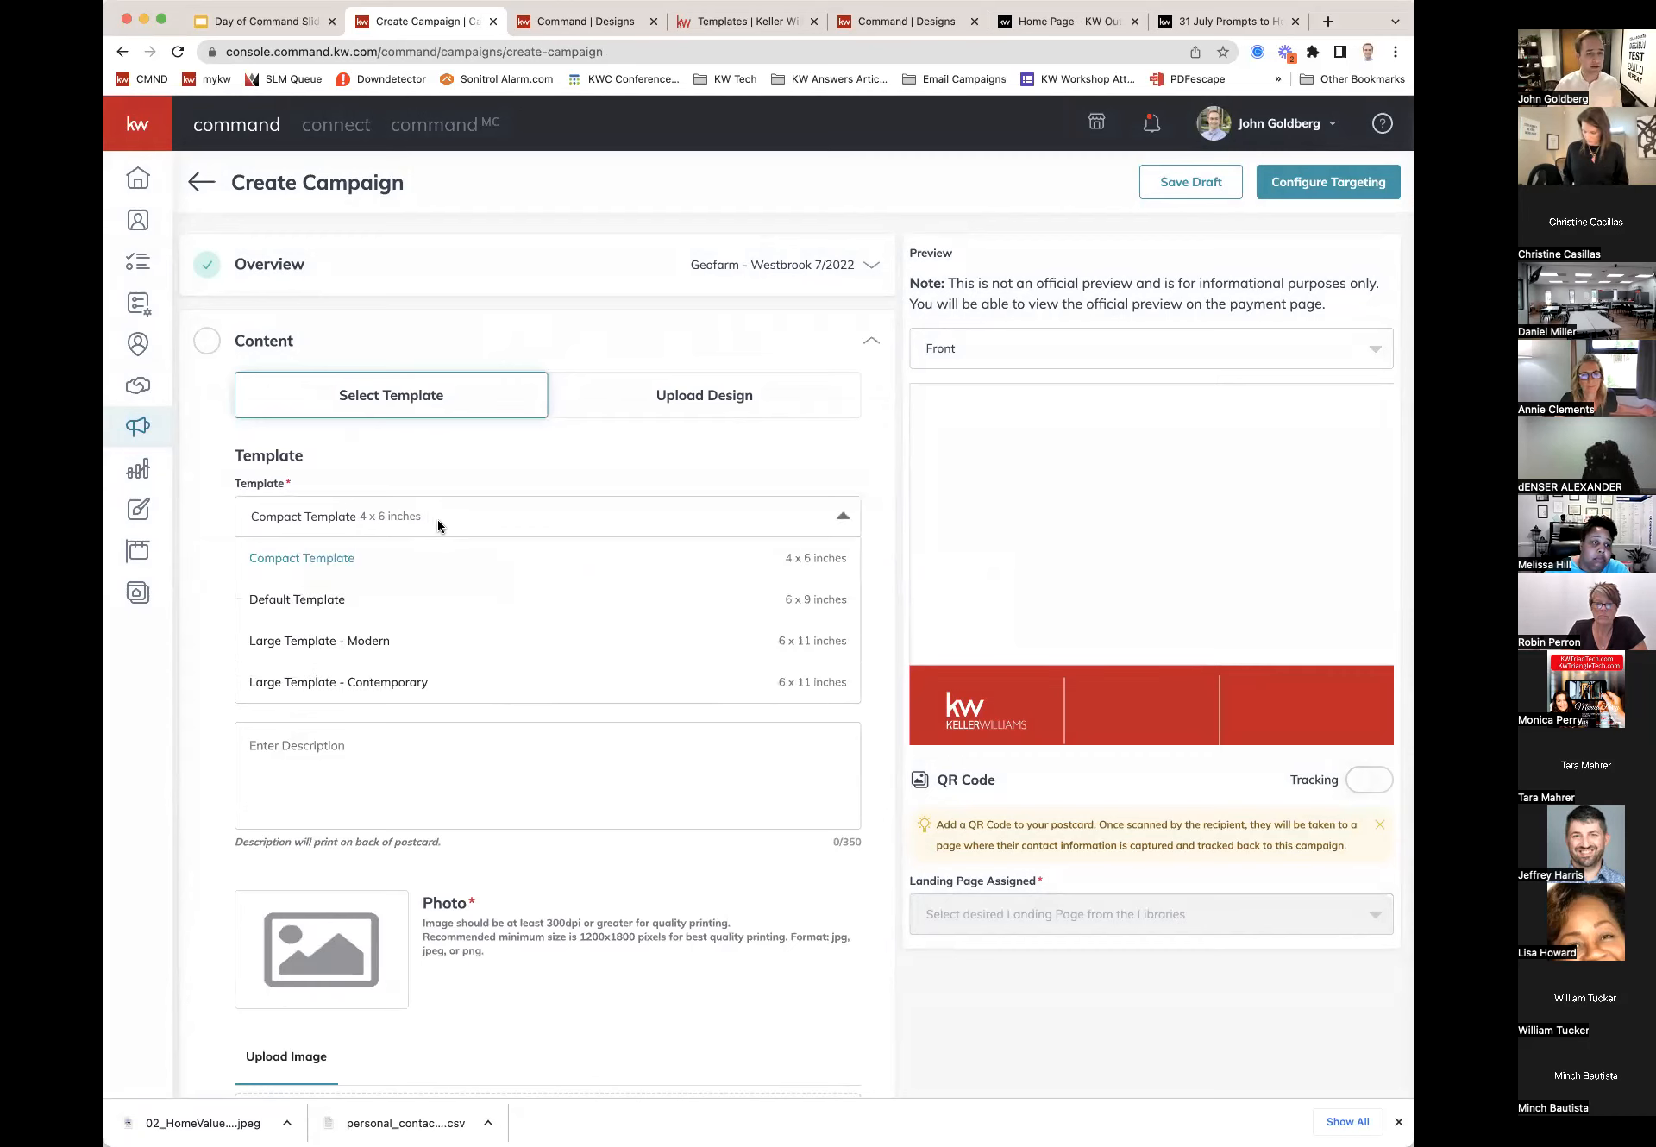
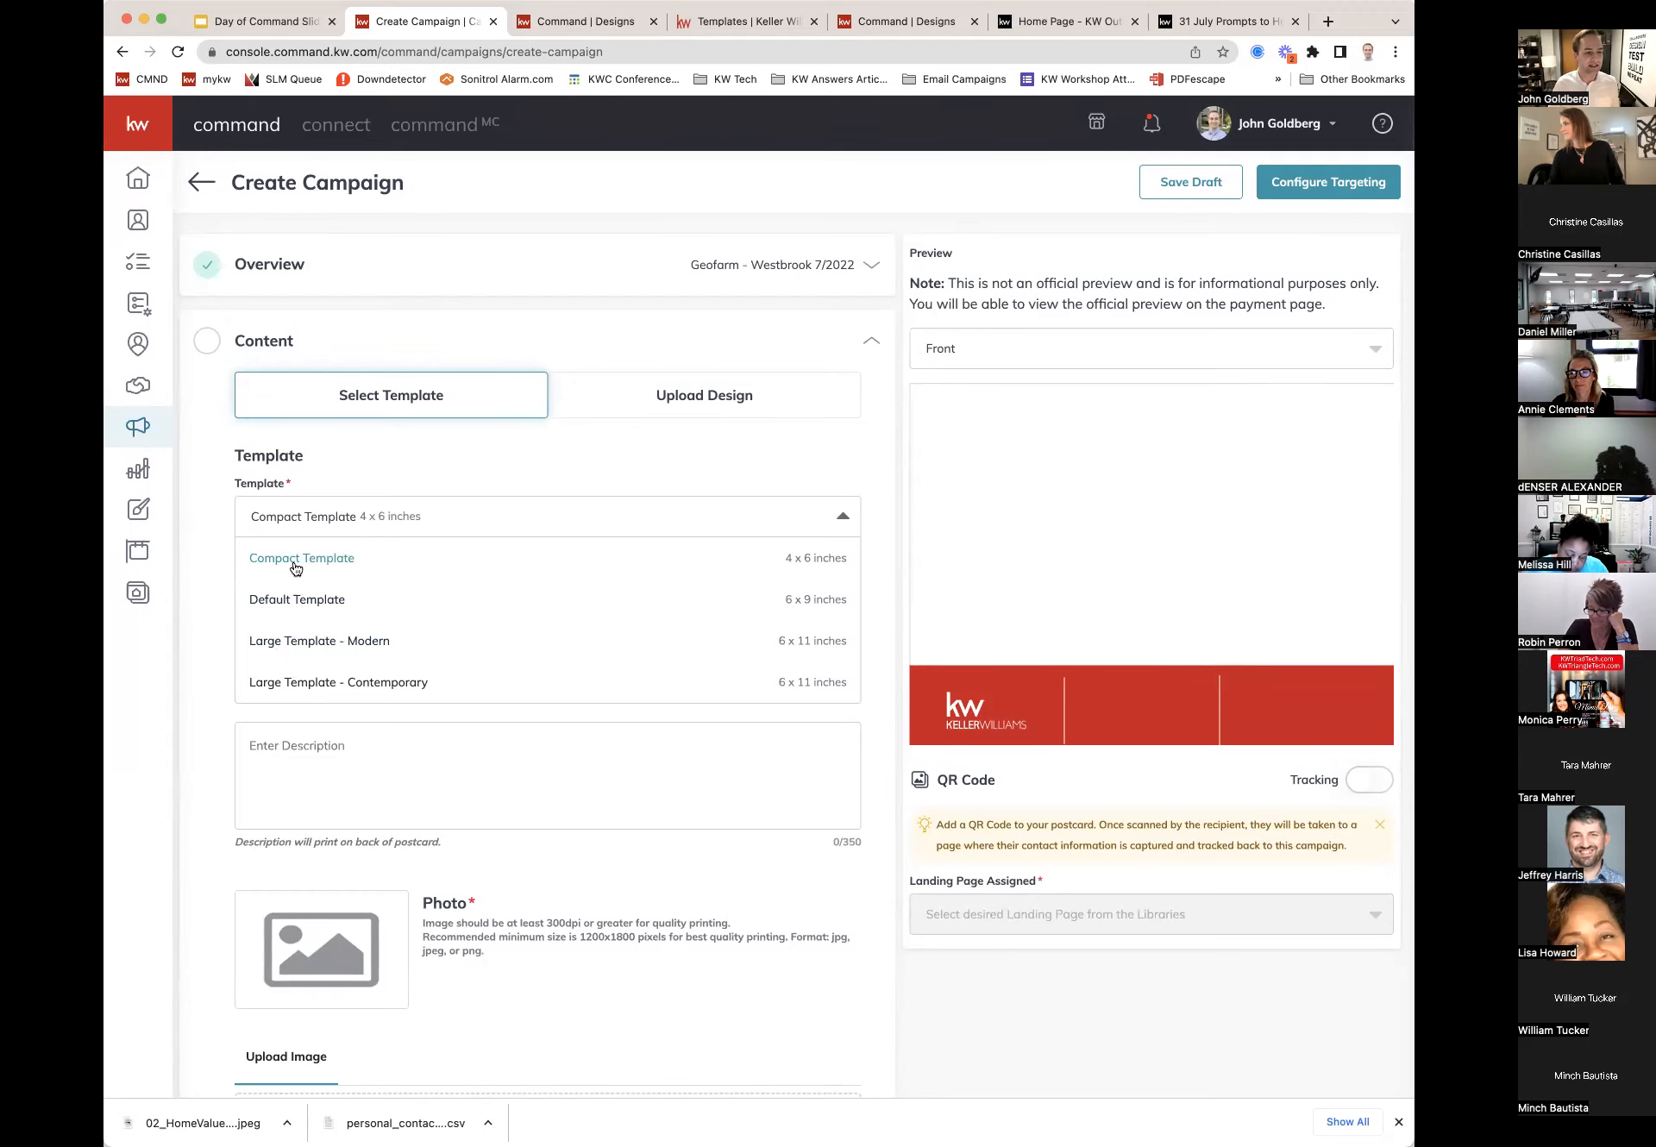
Step: Use the Compact 4 x 6 template titled 'Thought about selling your home?', subtitled 'The market is still hot here in the area!'
{"action": "left_click", "coordinate": [293, 561]}
{"action": "left_click", "coordinate": [356, 615]}
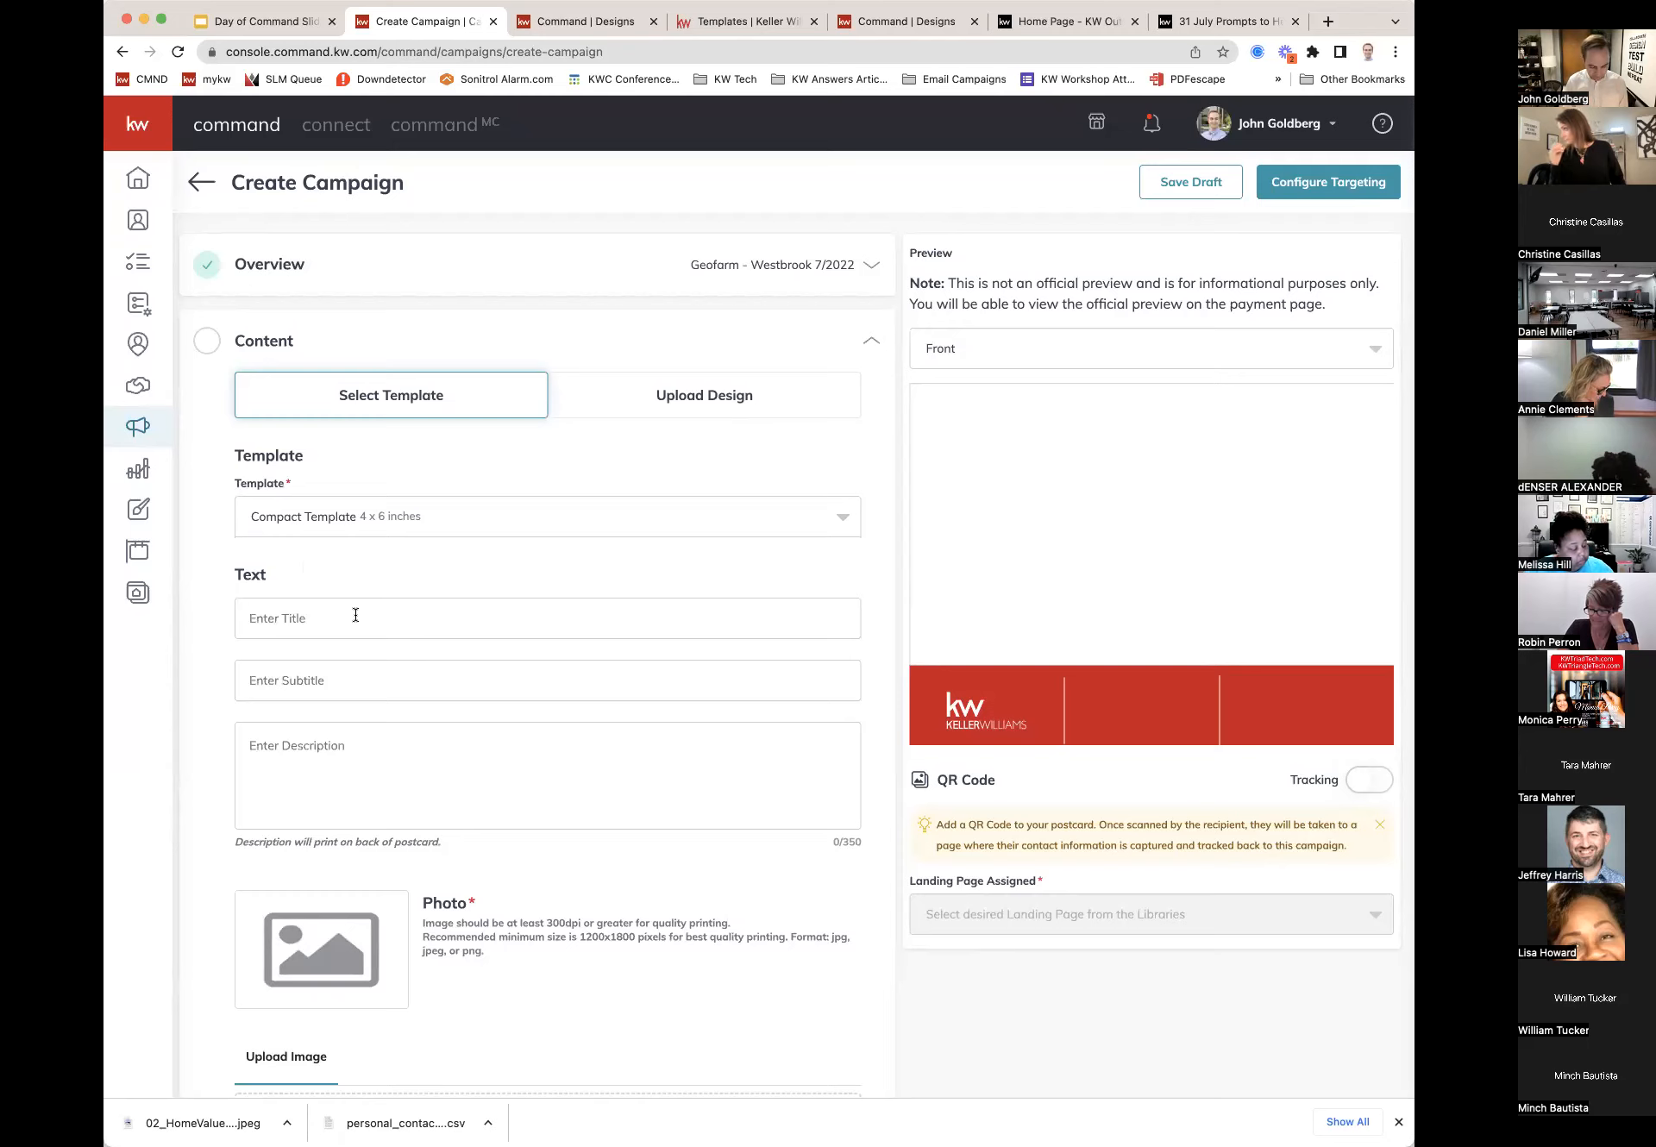
{"action": "type", "text": "Thought"}
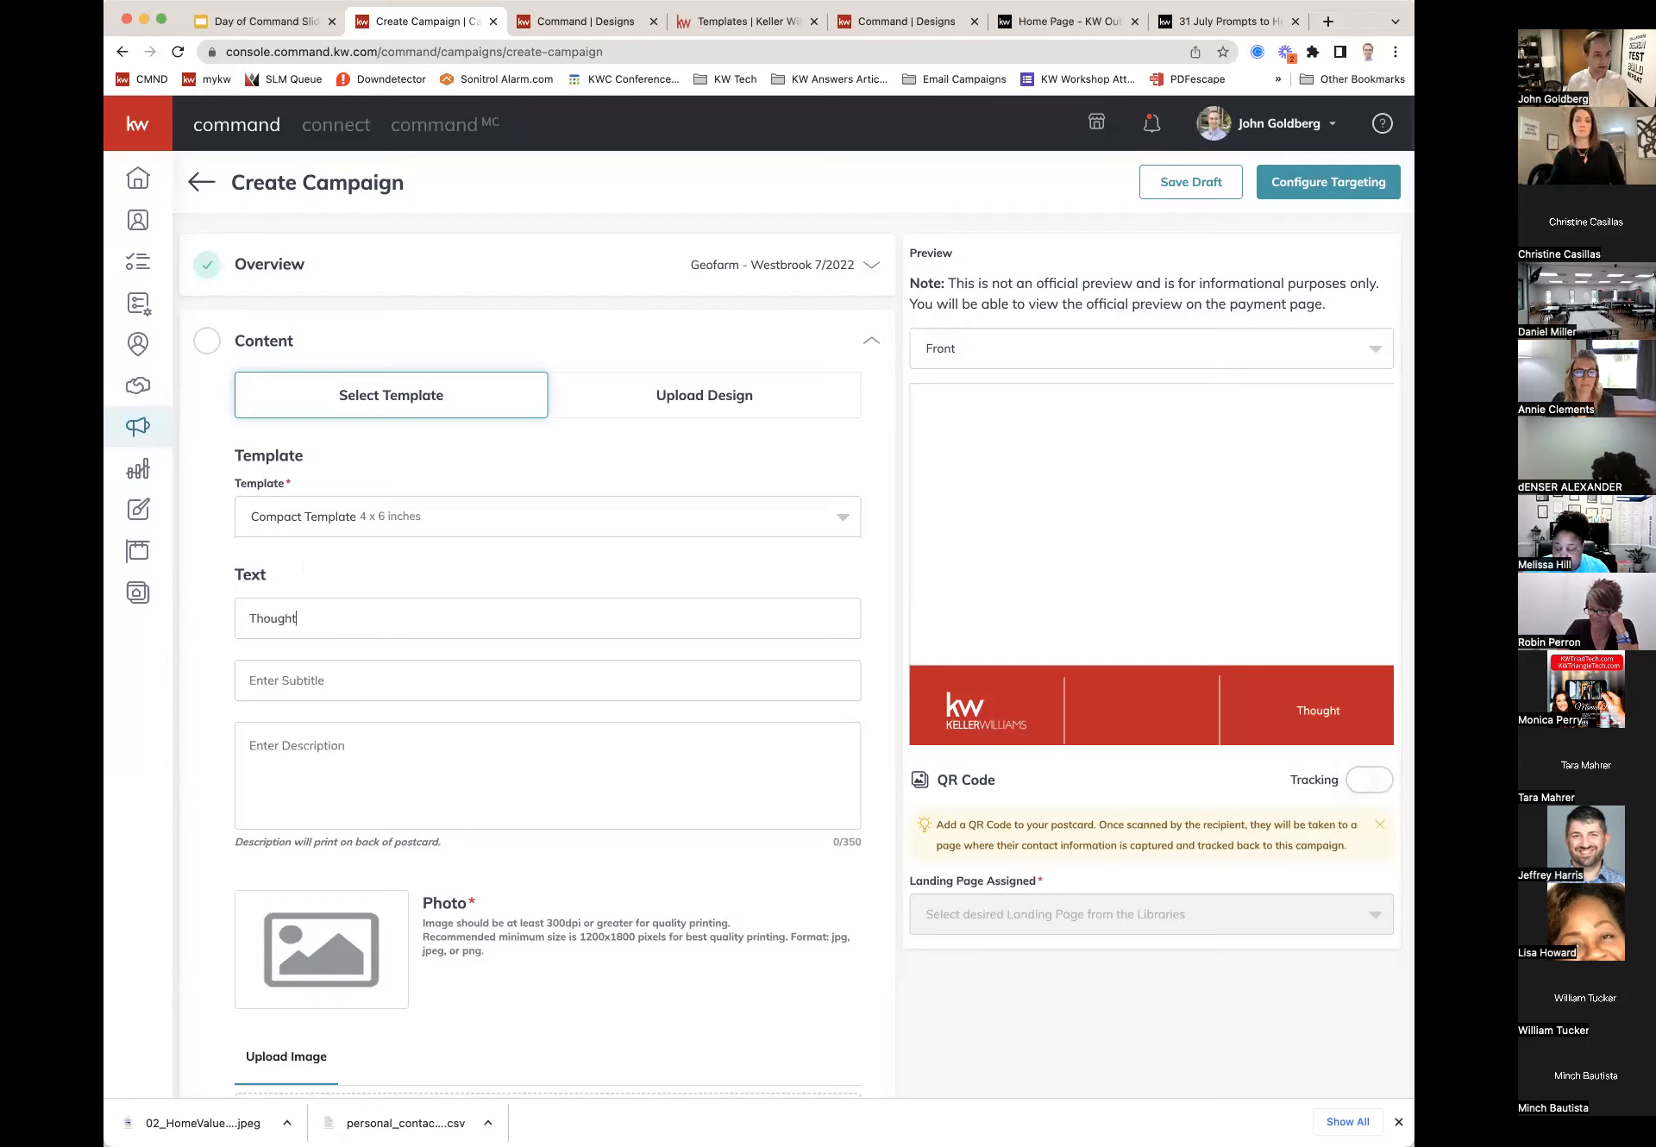
{"action": "type", "text": " about se"}
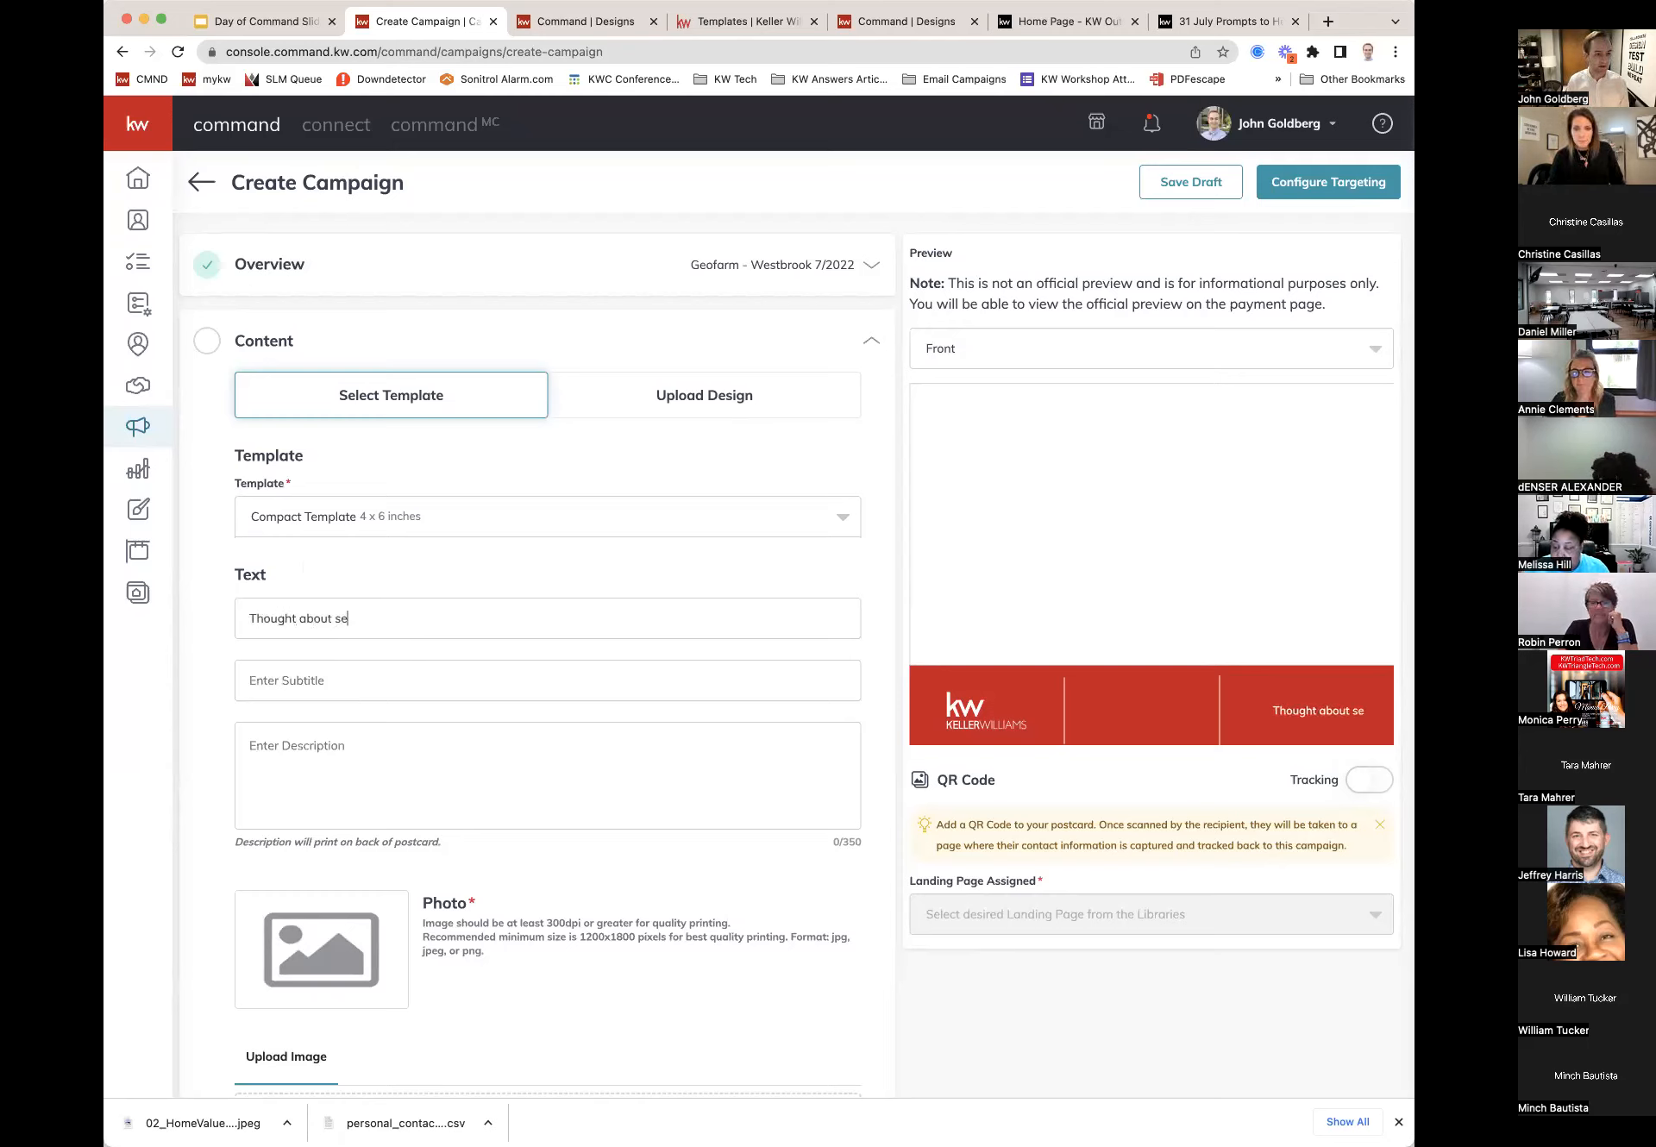
{"action": "type", "text": "lling your home?"}
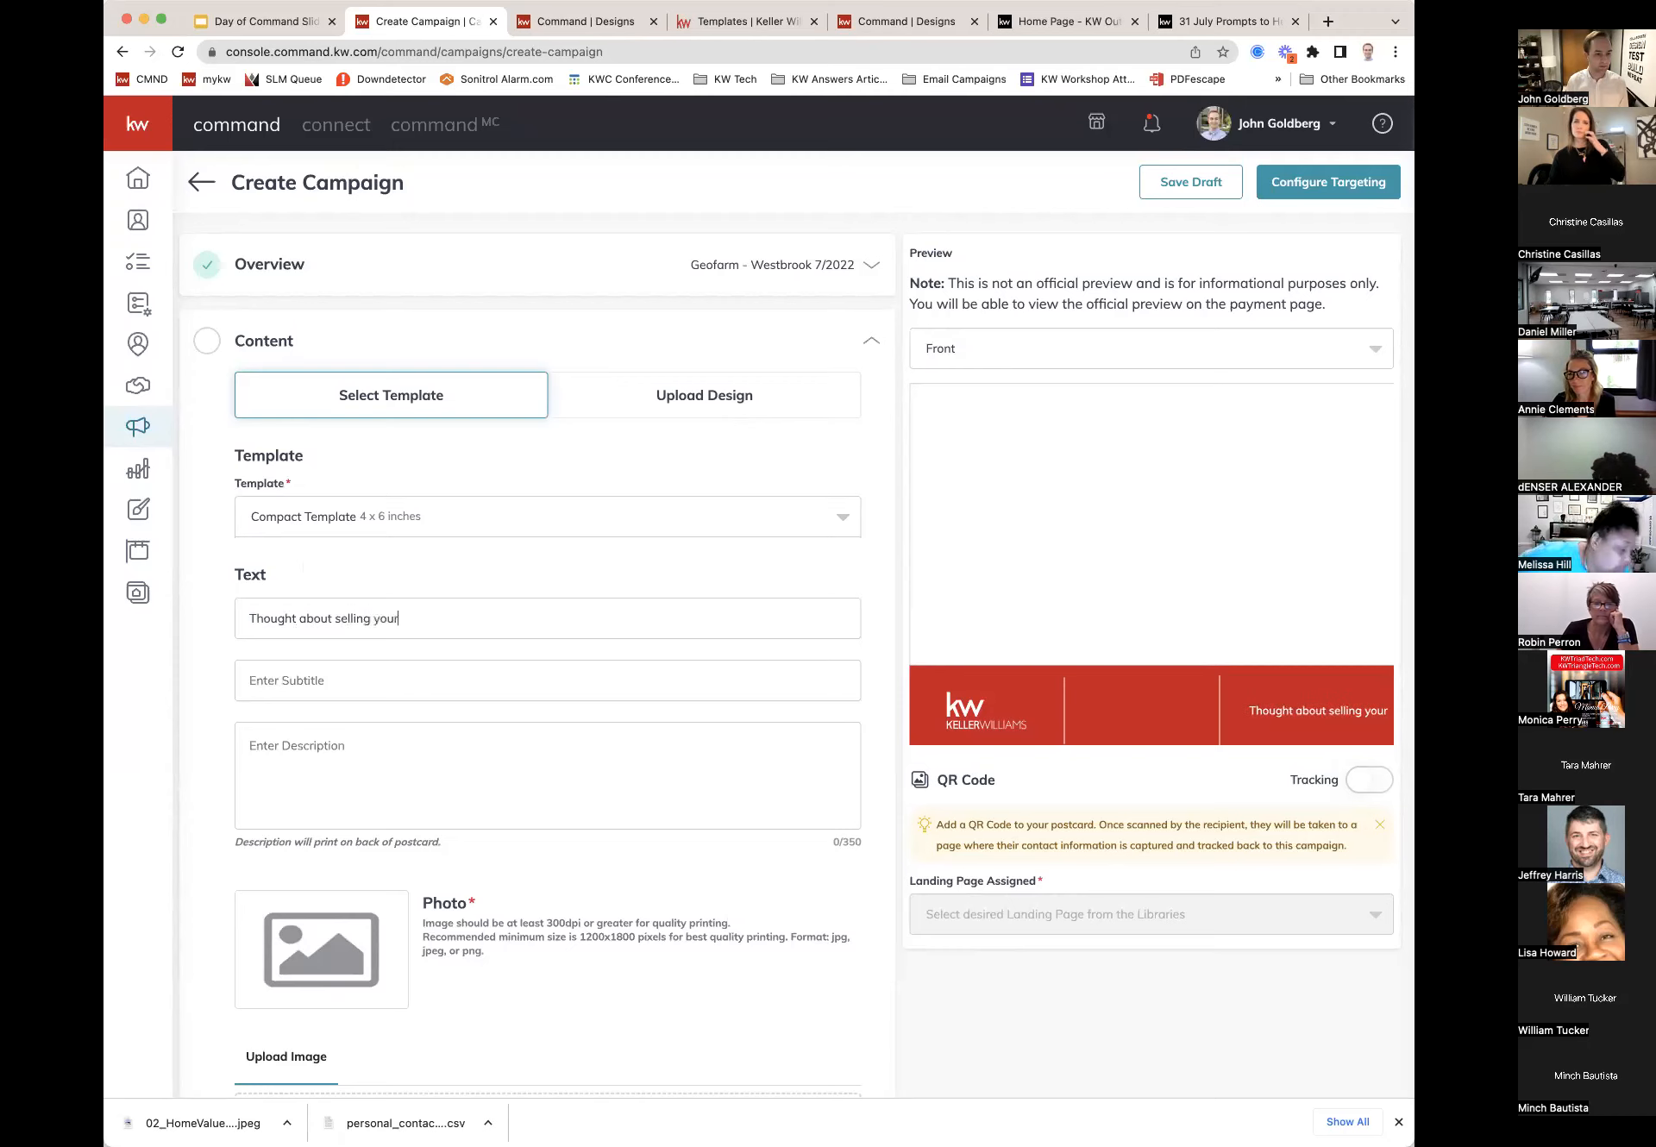
{"action": "key", "text": "Tab"}
{"action": "type", "text": "The market "}
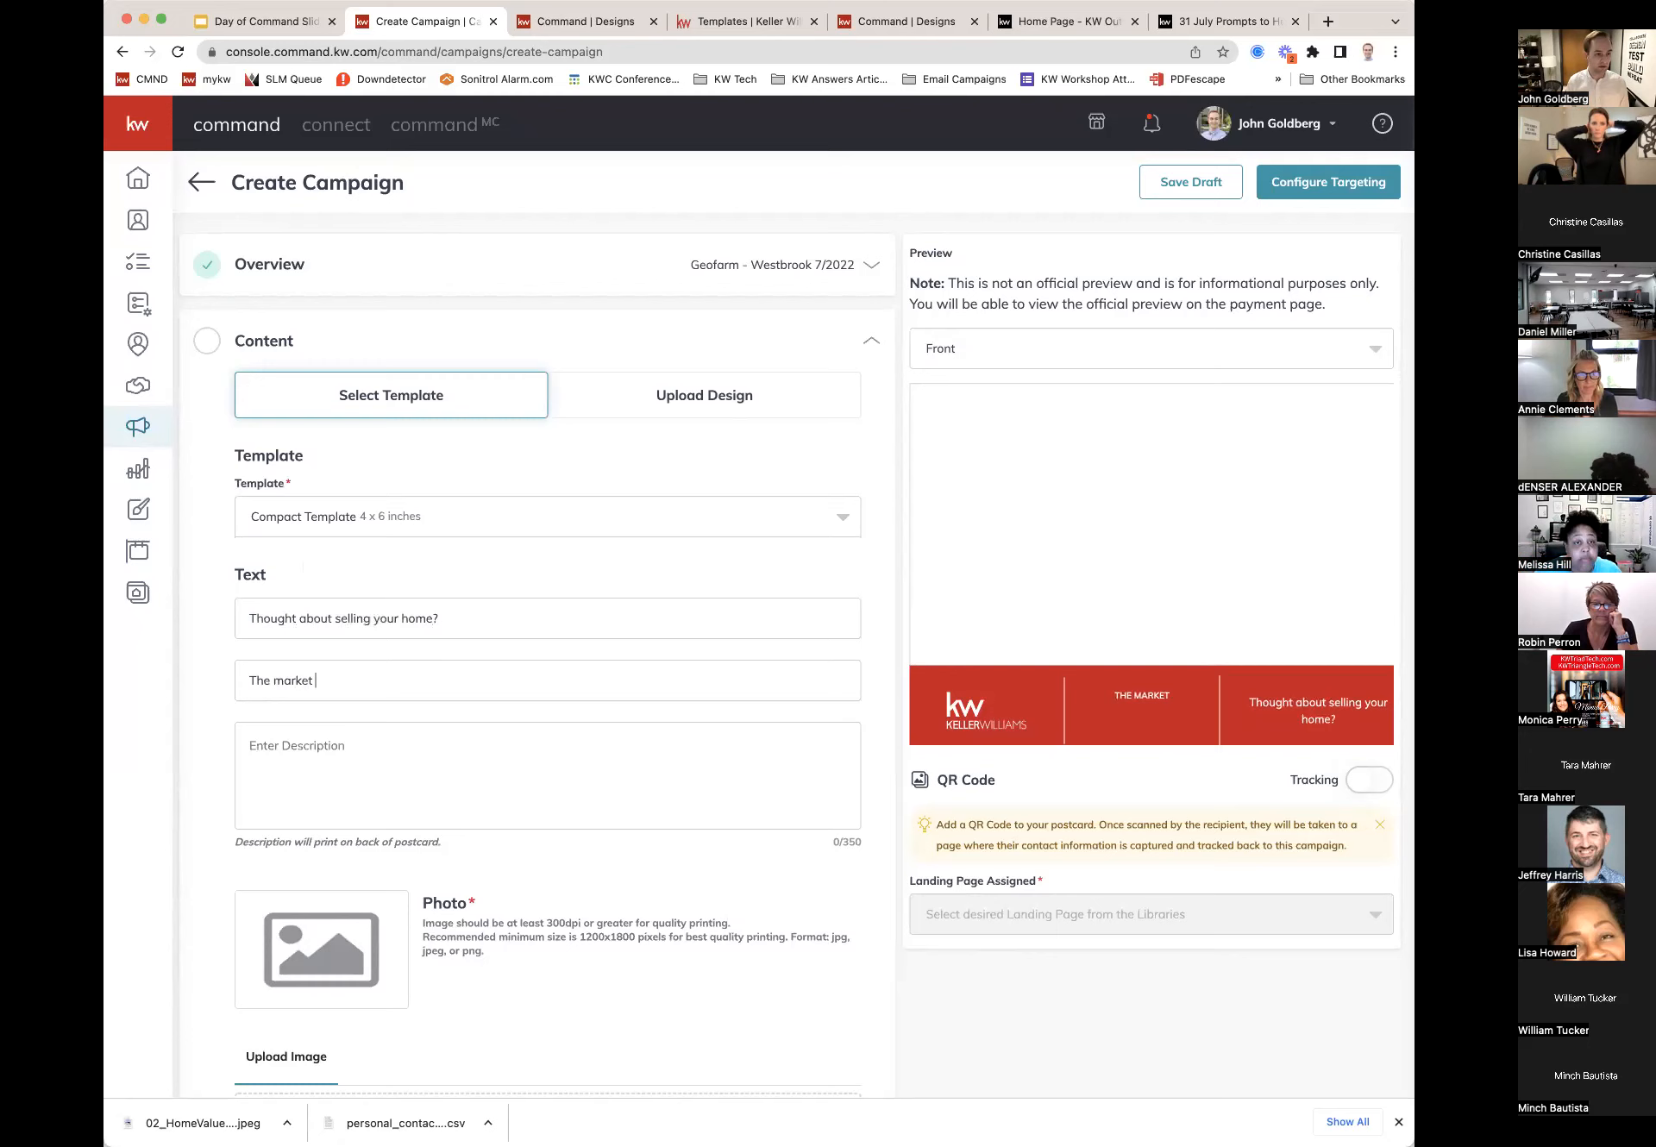
{"action": "type", "text": "is still hot "}
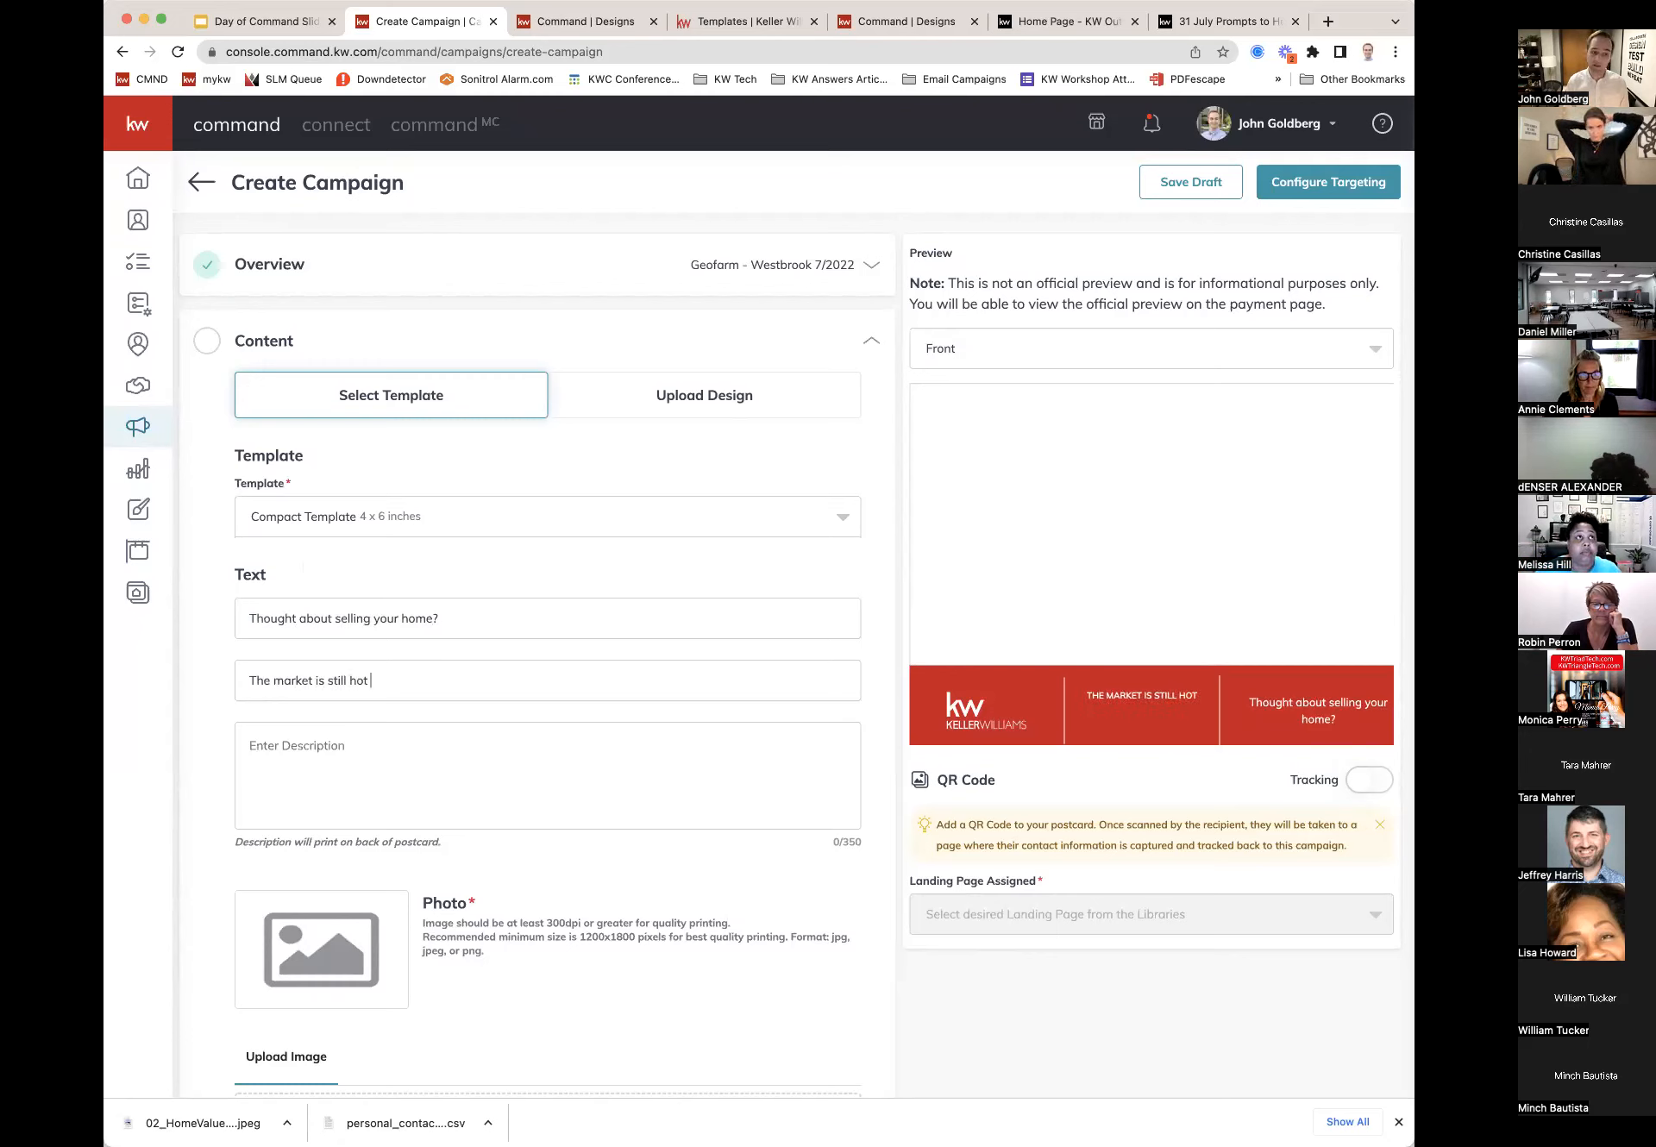
{"action": "type", "text": "here in"}
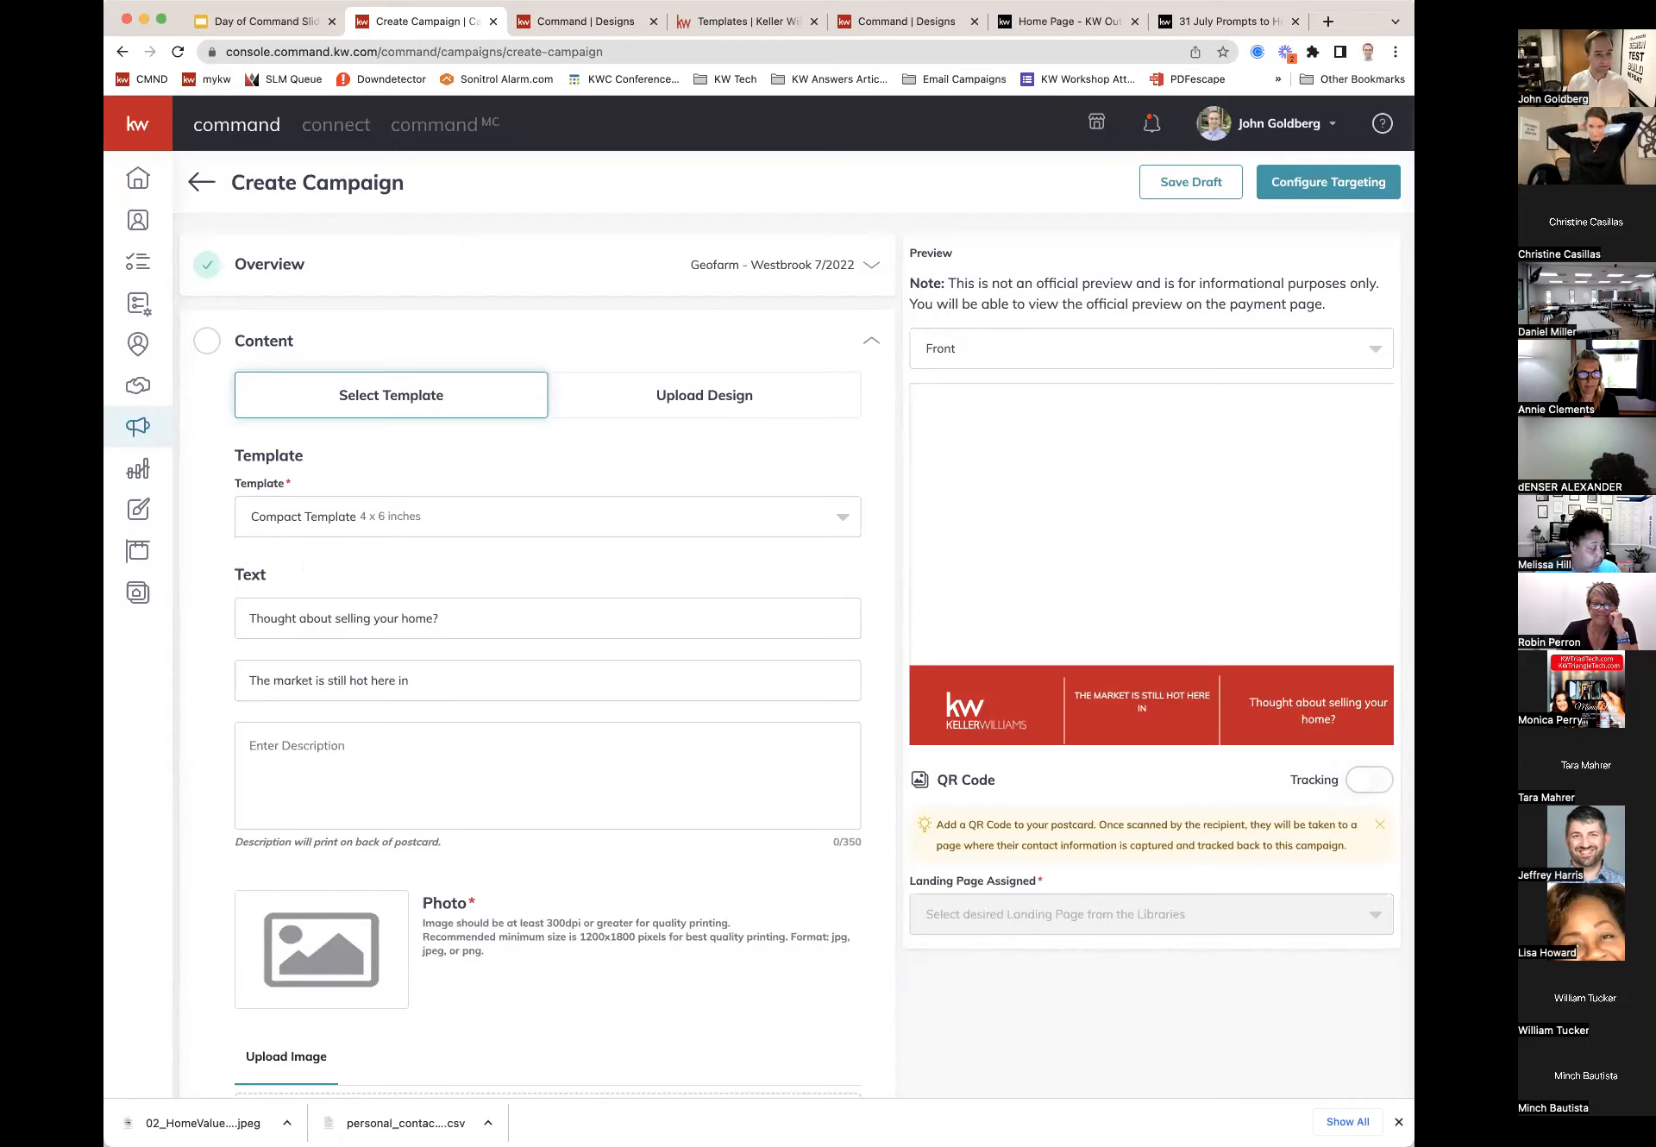
{"action": "type", "text": " the ar"}
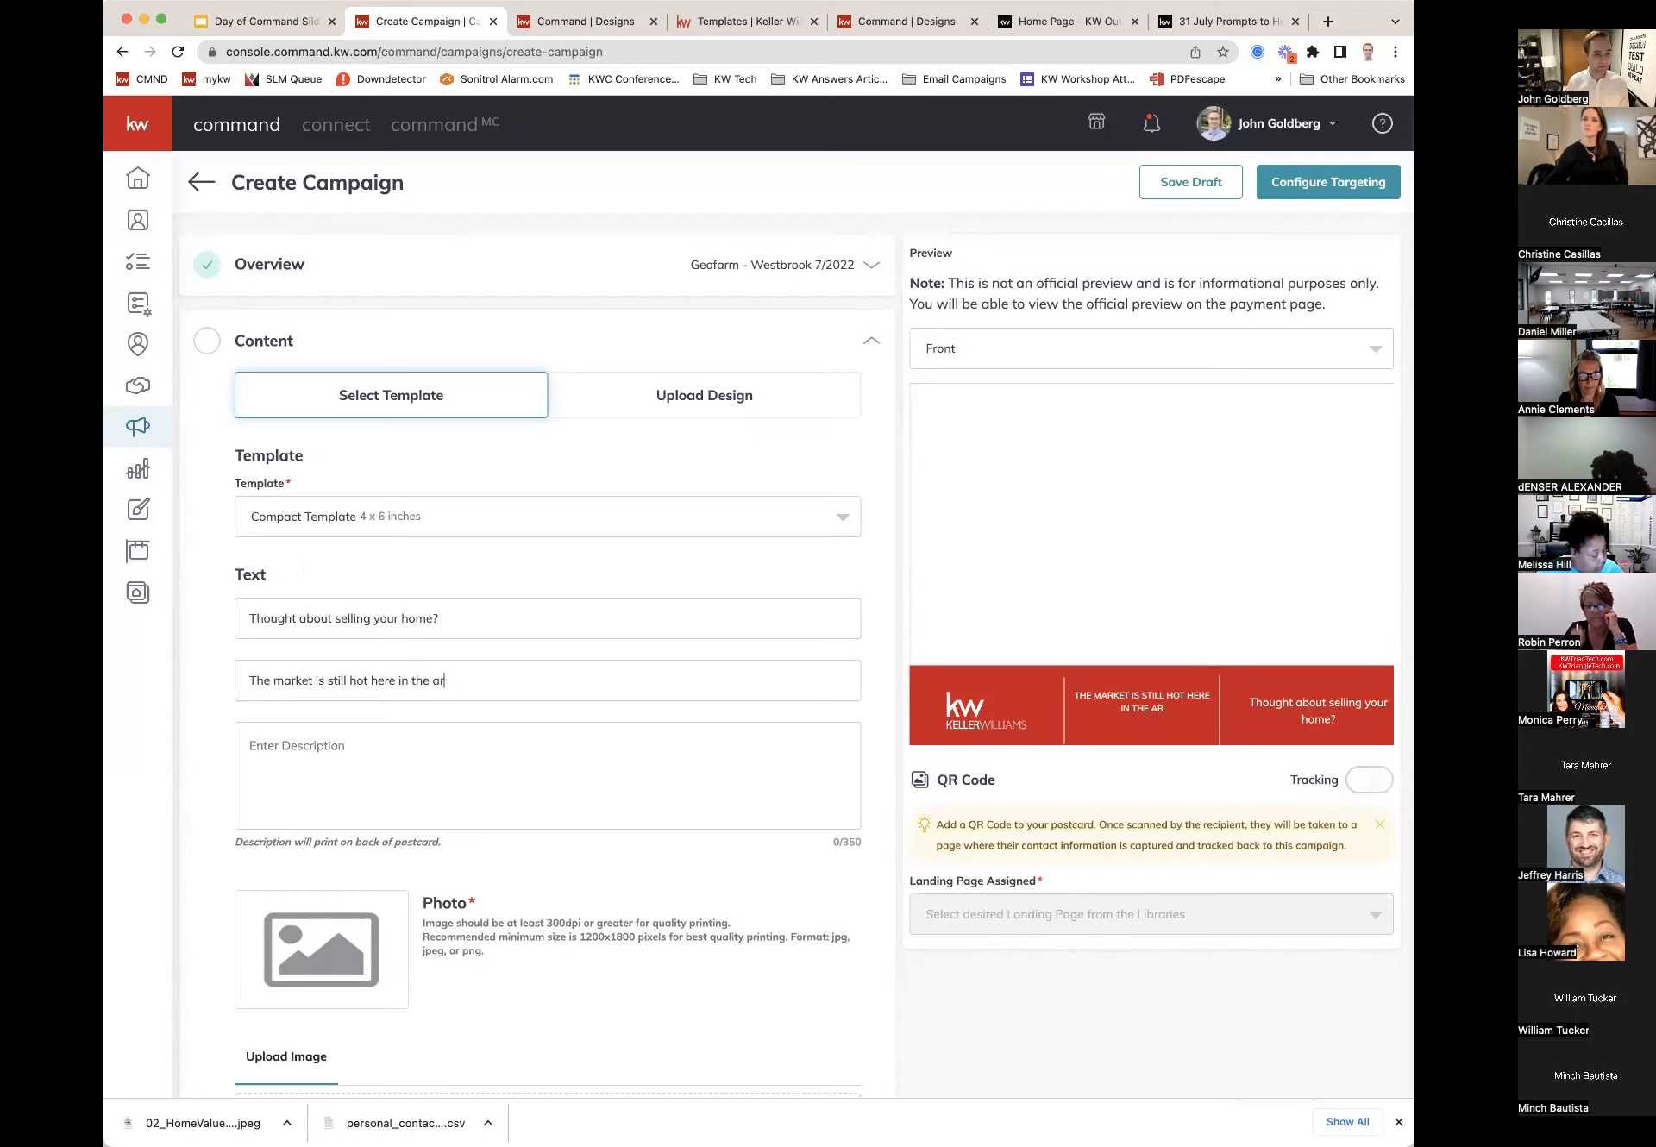
{"action": "type", "text": "ea!"}
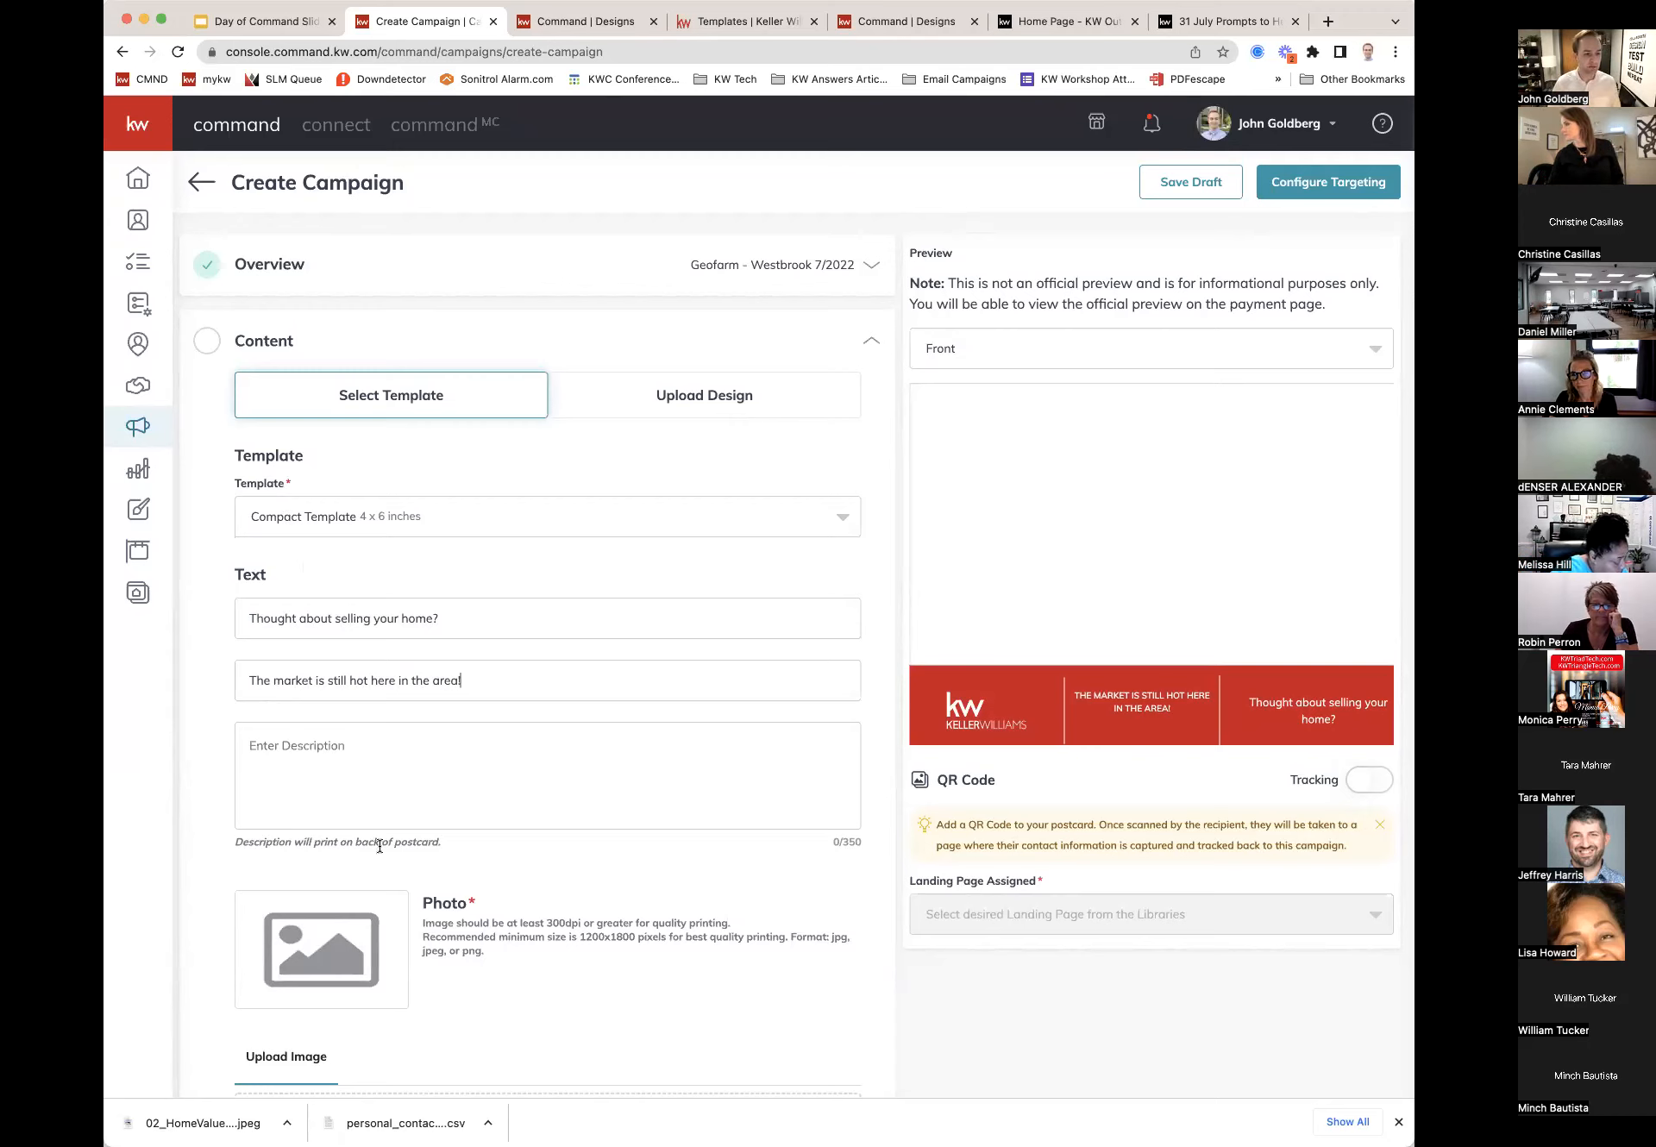
{"action": "left_click_drag", "start_coordinate": [441, 842], "coordinate": [304, 846]}
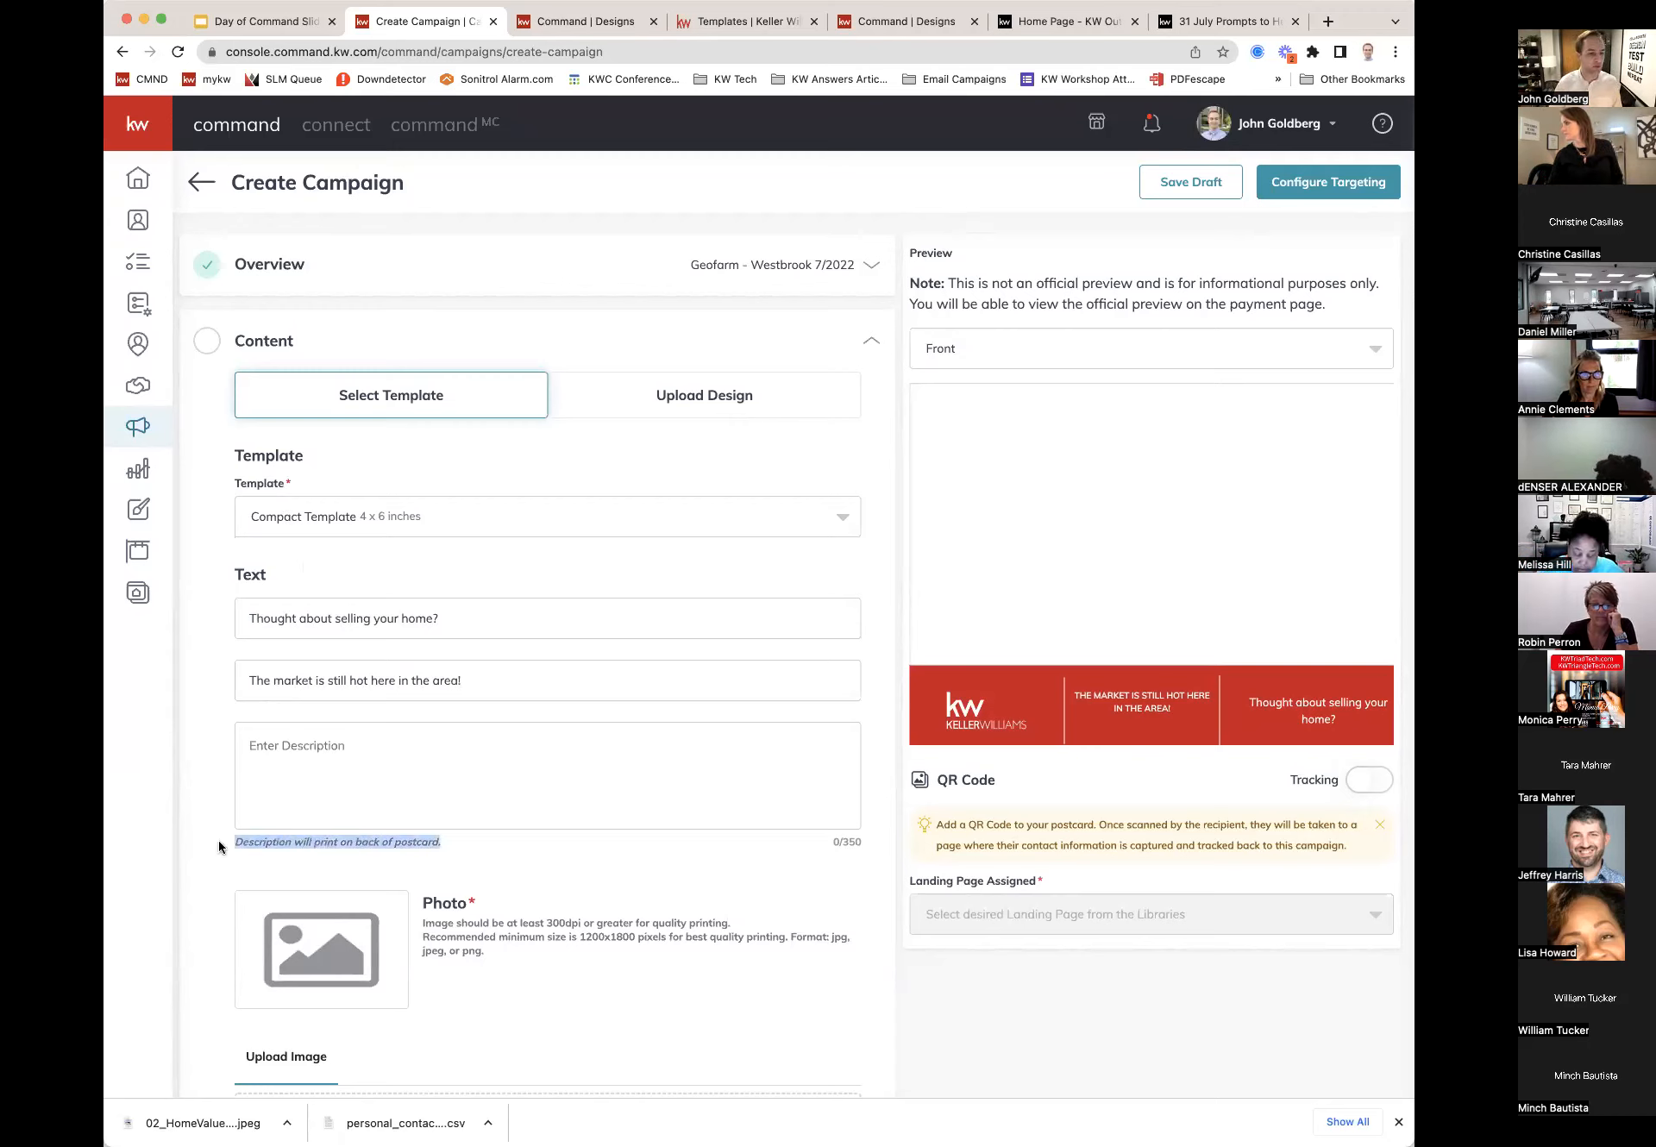
Step: Write the back description starting 'Have you ever thought about what your home may be worth in this market?'
{"action": "left_click", "coordinate": [310, 774]}
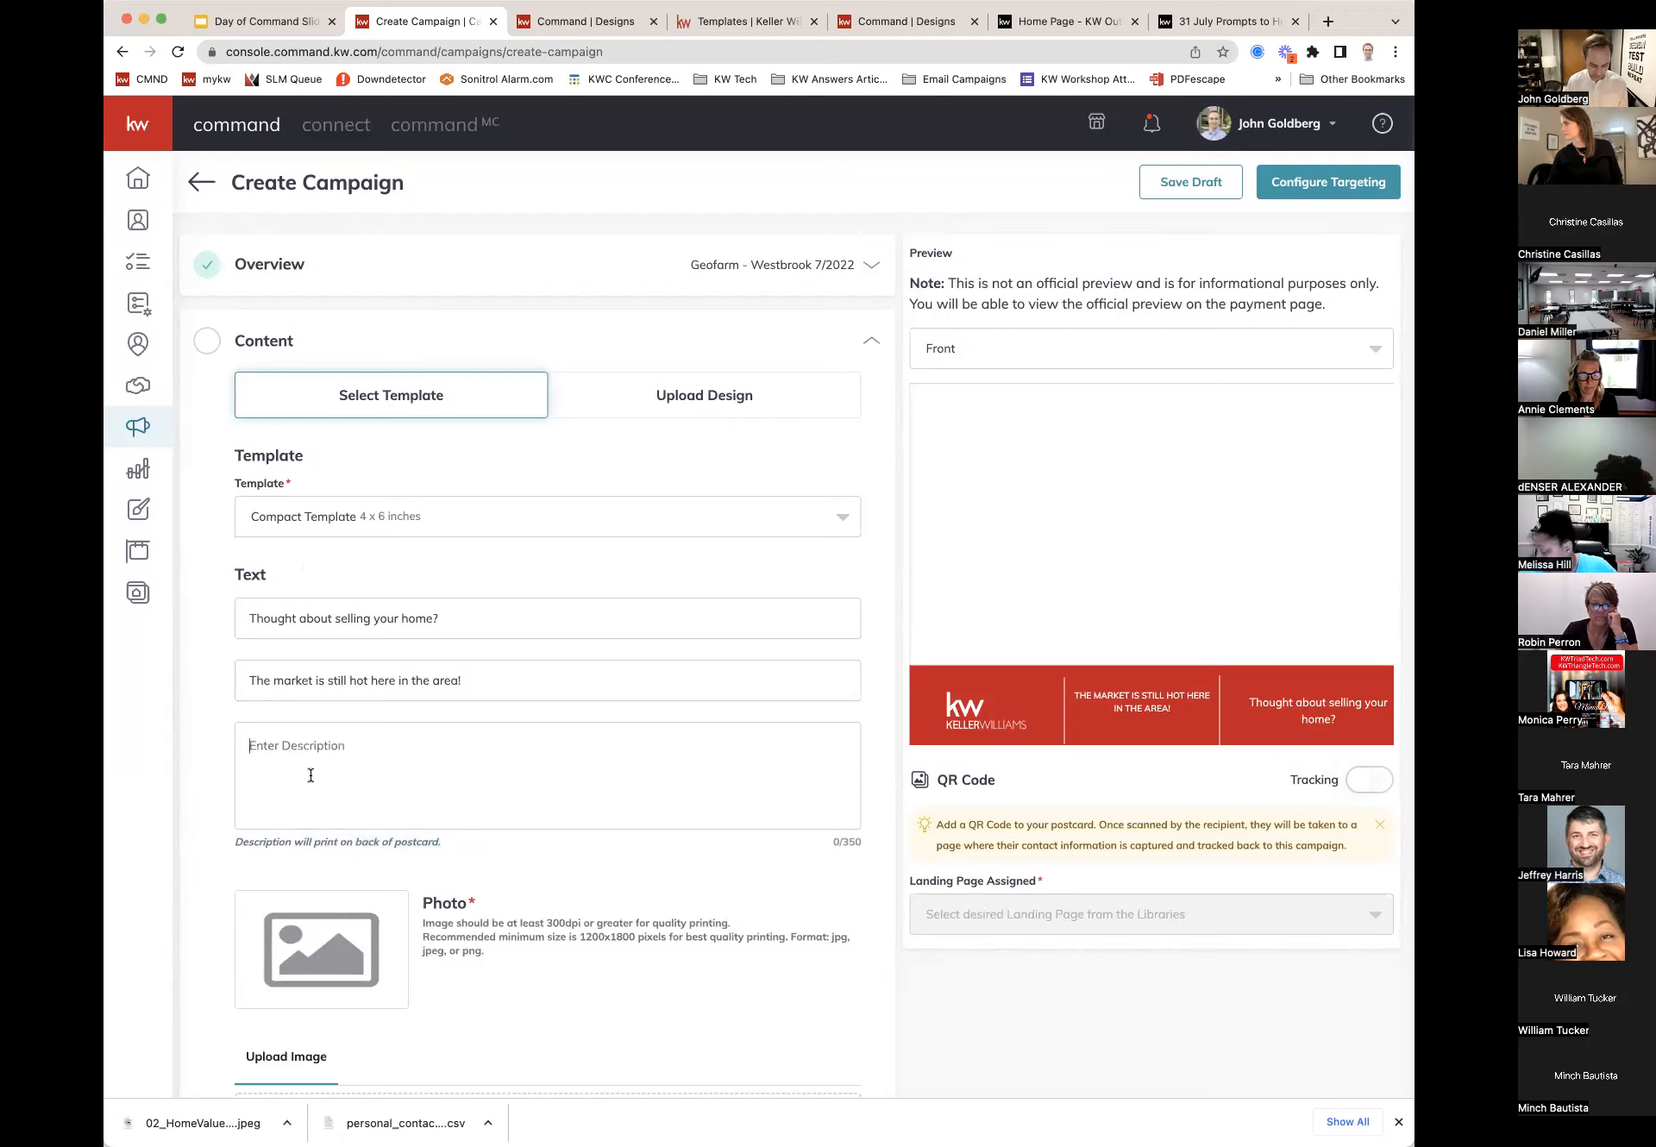
{"action": "type", "text": "Have you ever t"}
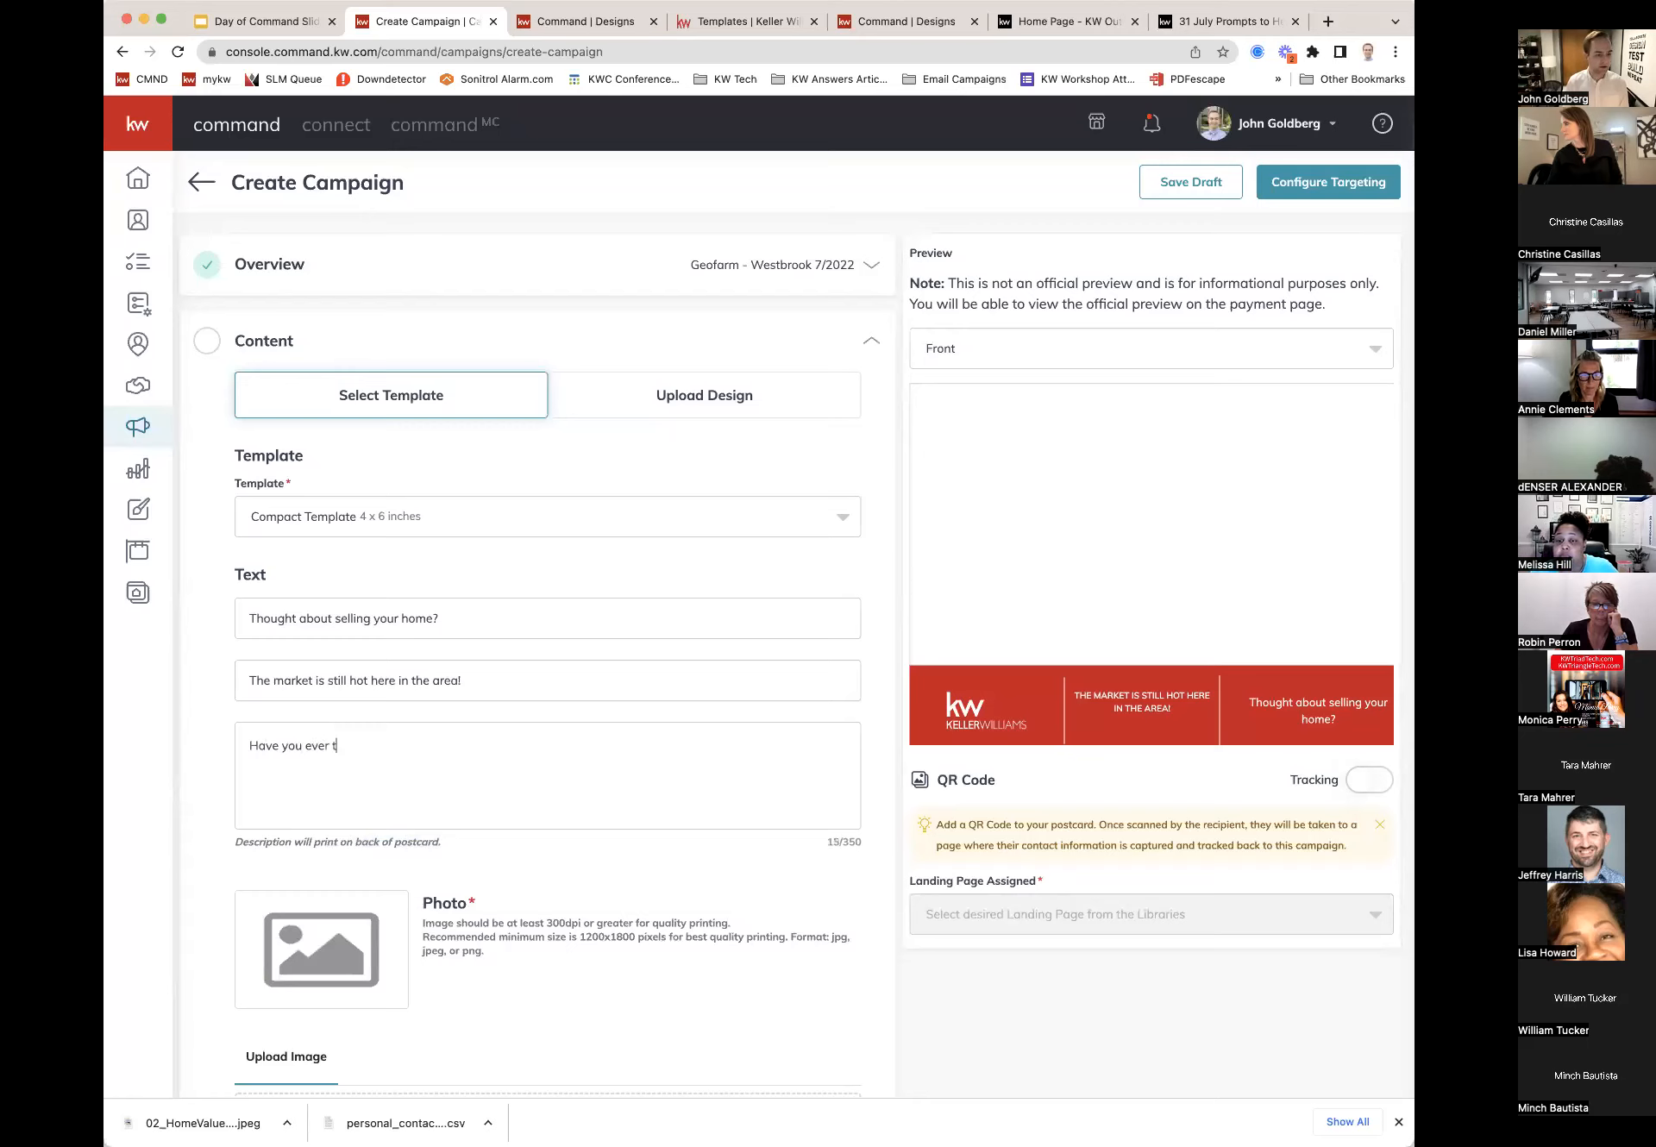
{"action": "type", "text": "hought about what your home ma"}
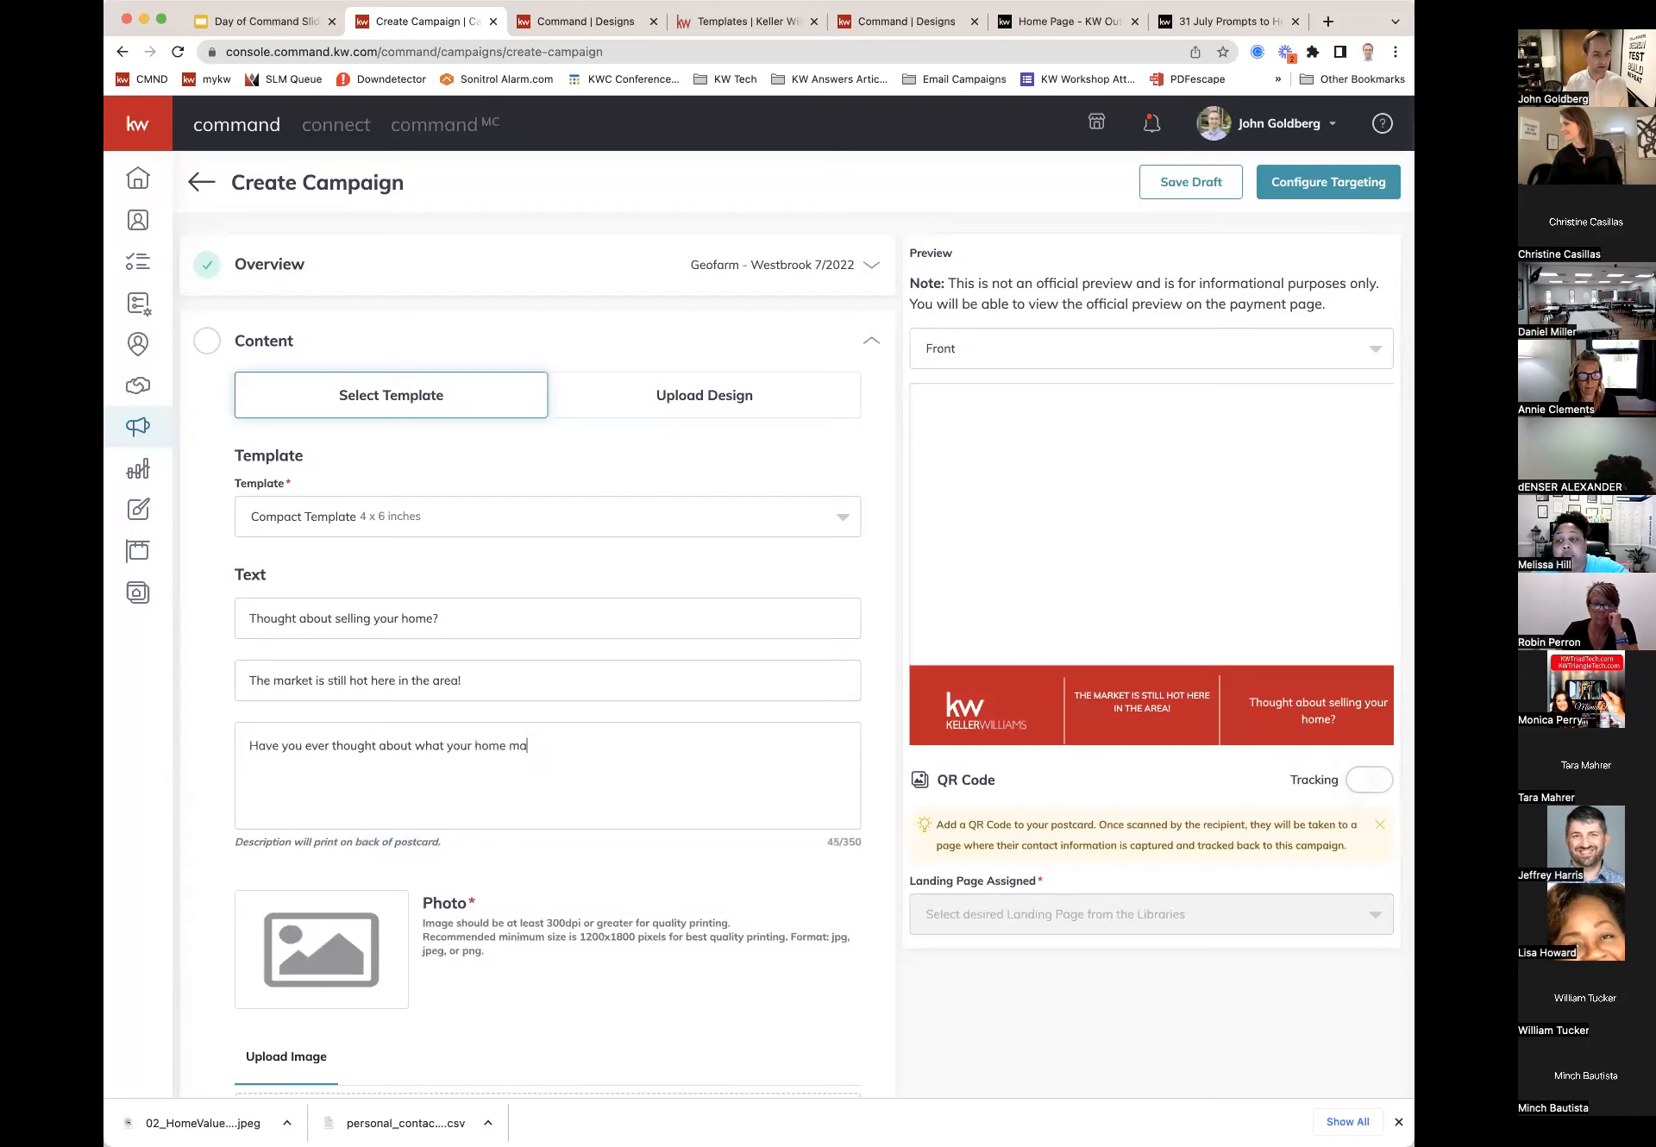
{"action": "type", "text": "y be worth in this market? "}
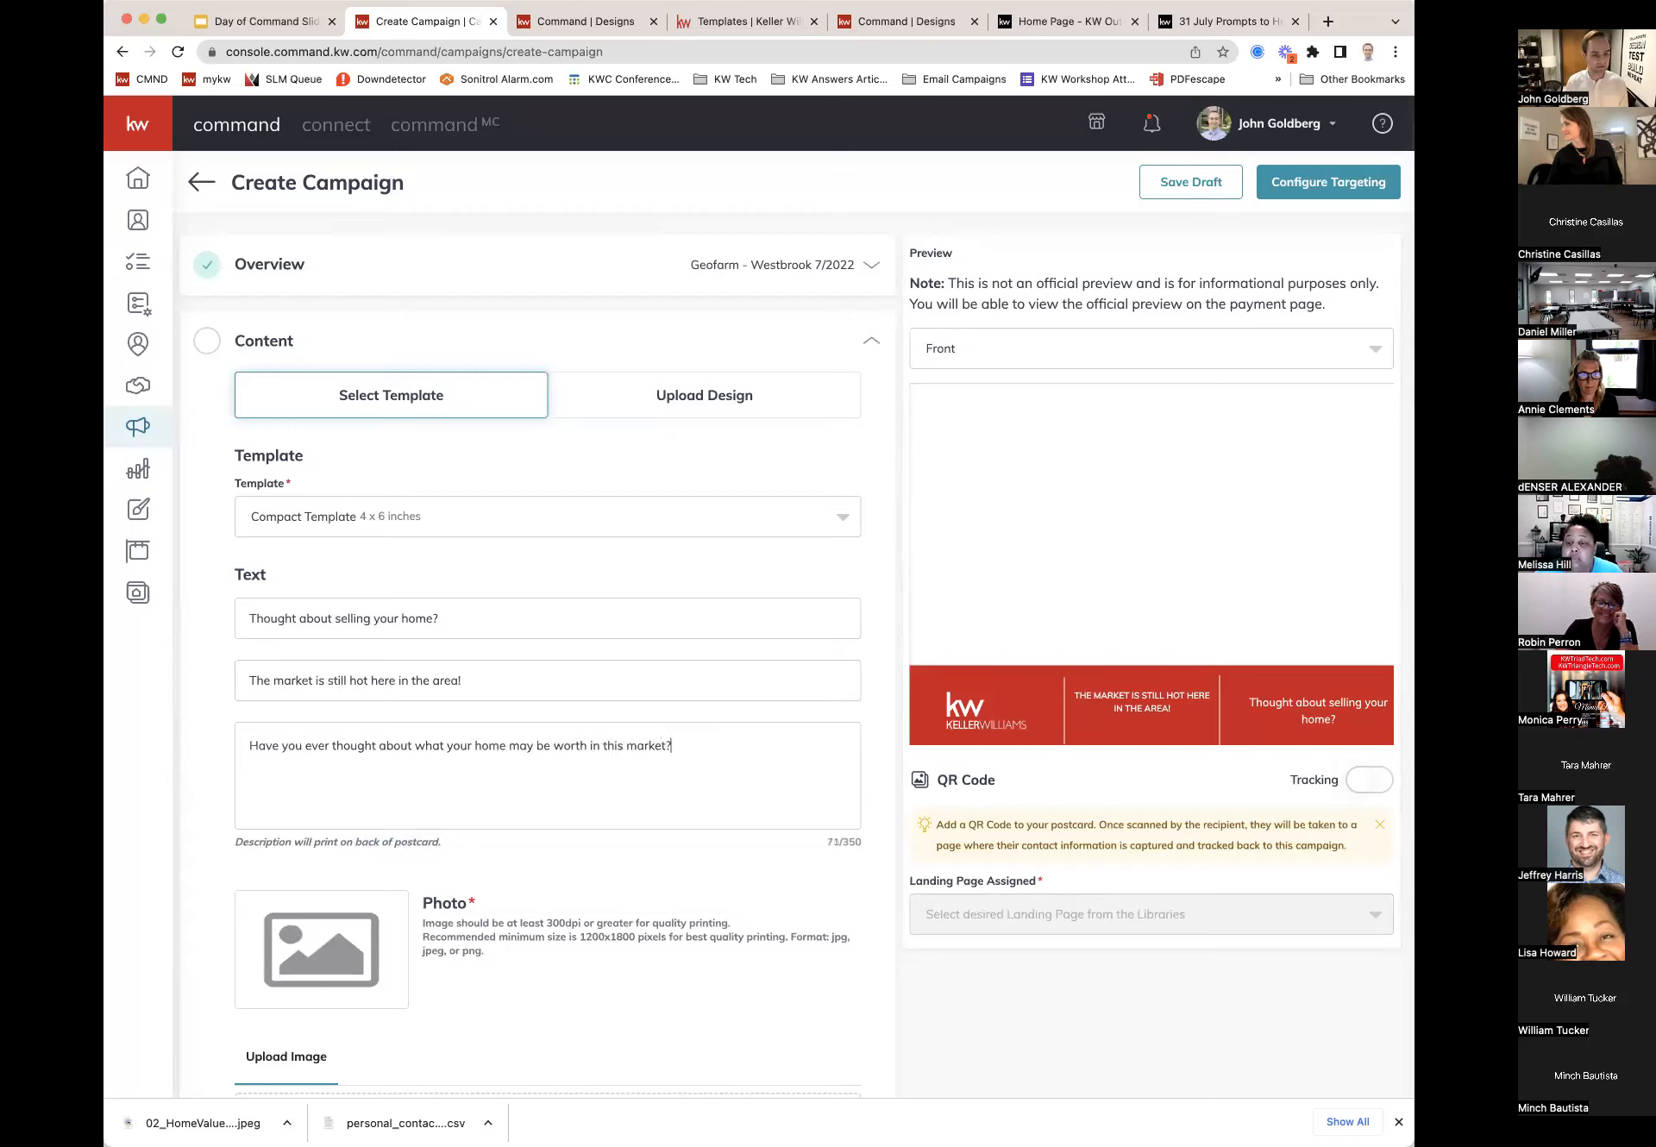
{"action": "type", "text": "Reach out "}
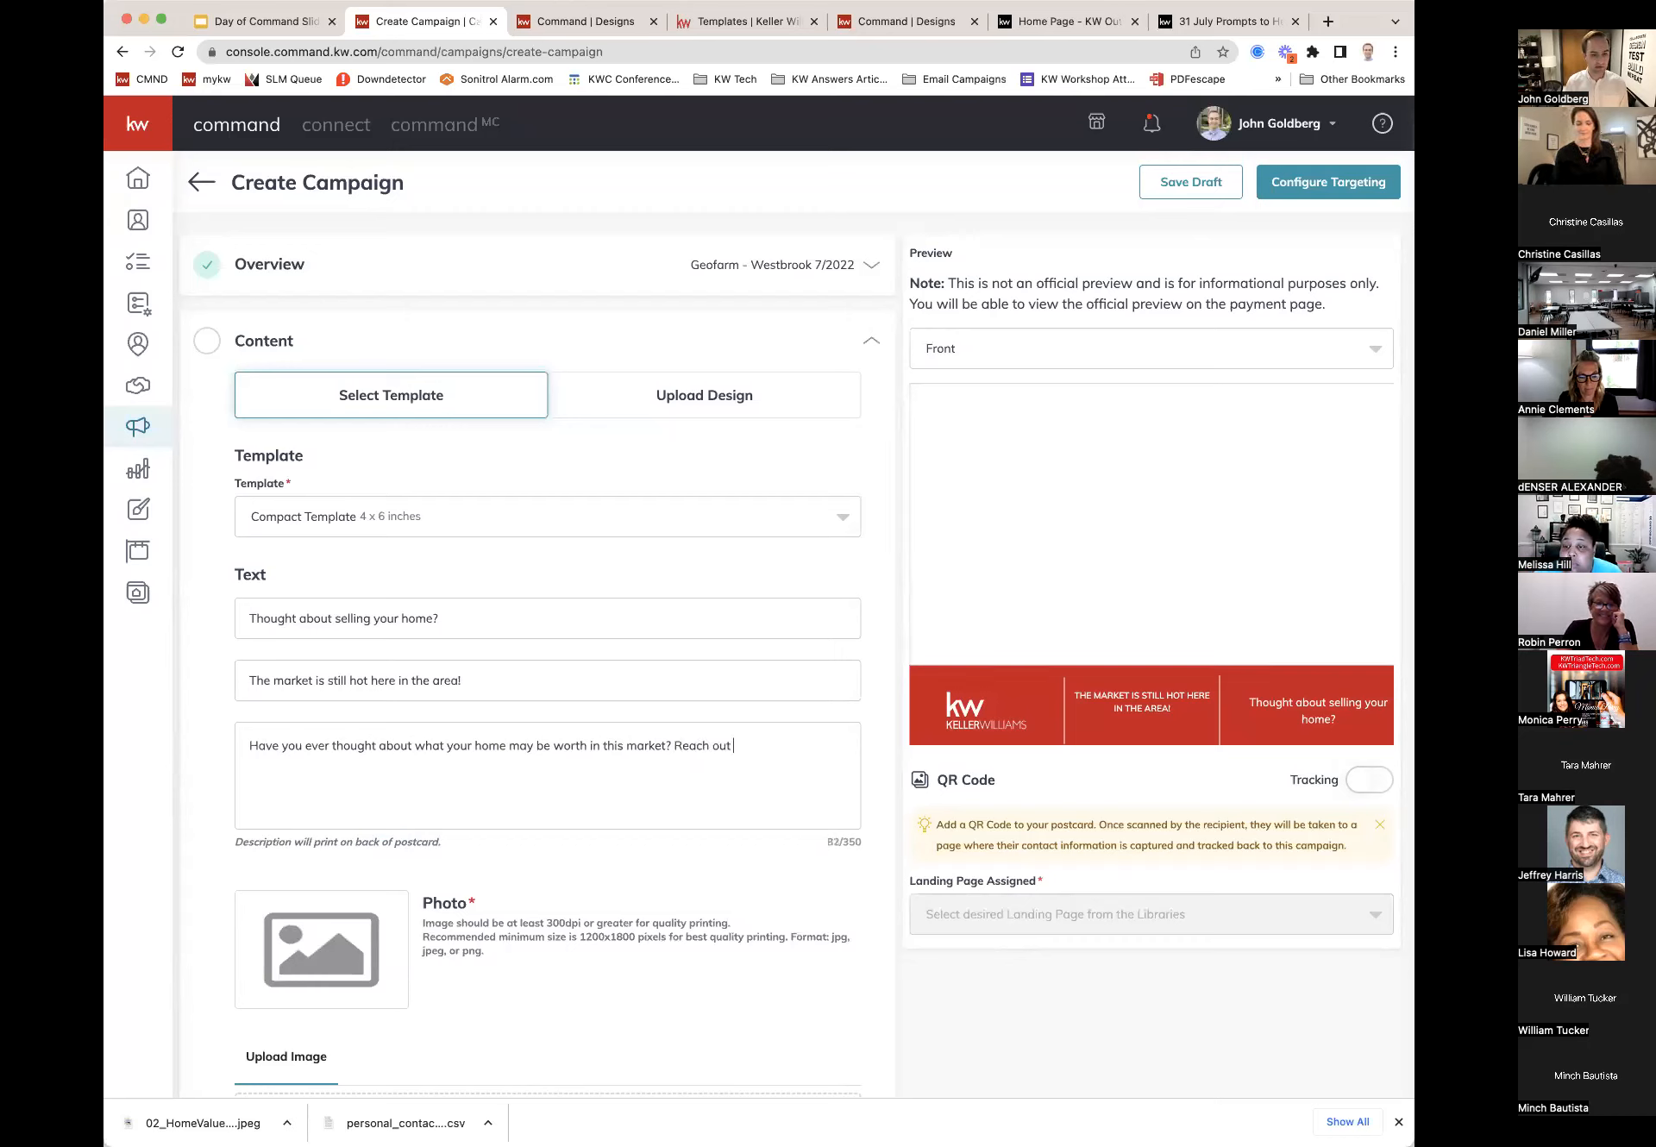
{"action": "type", "text": "to me directly or scan t"}
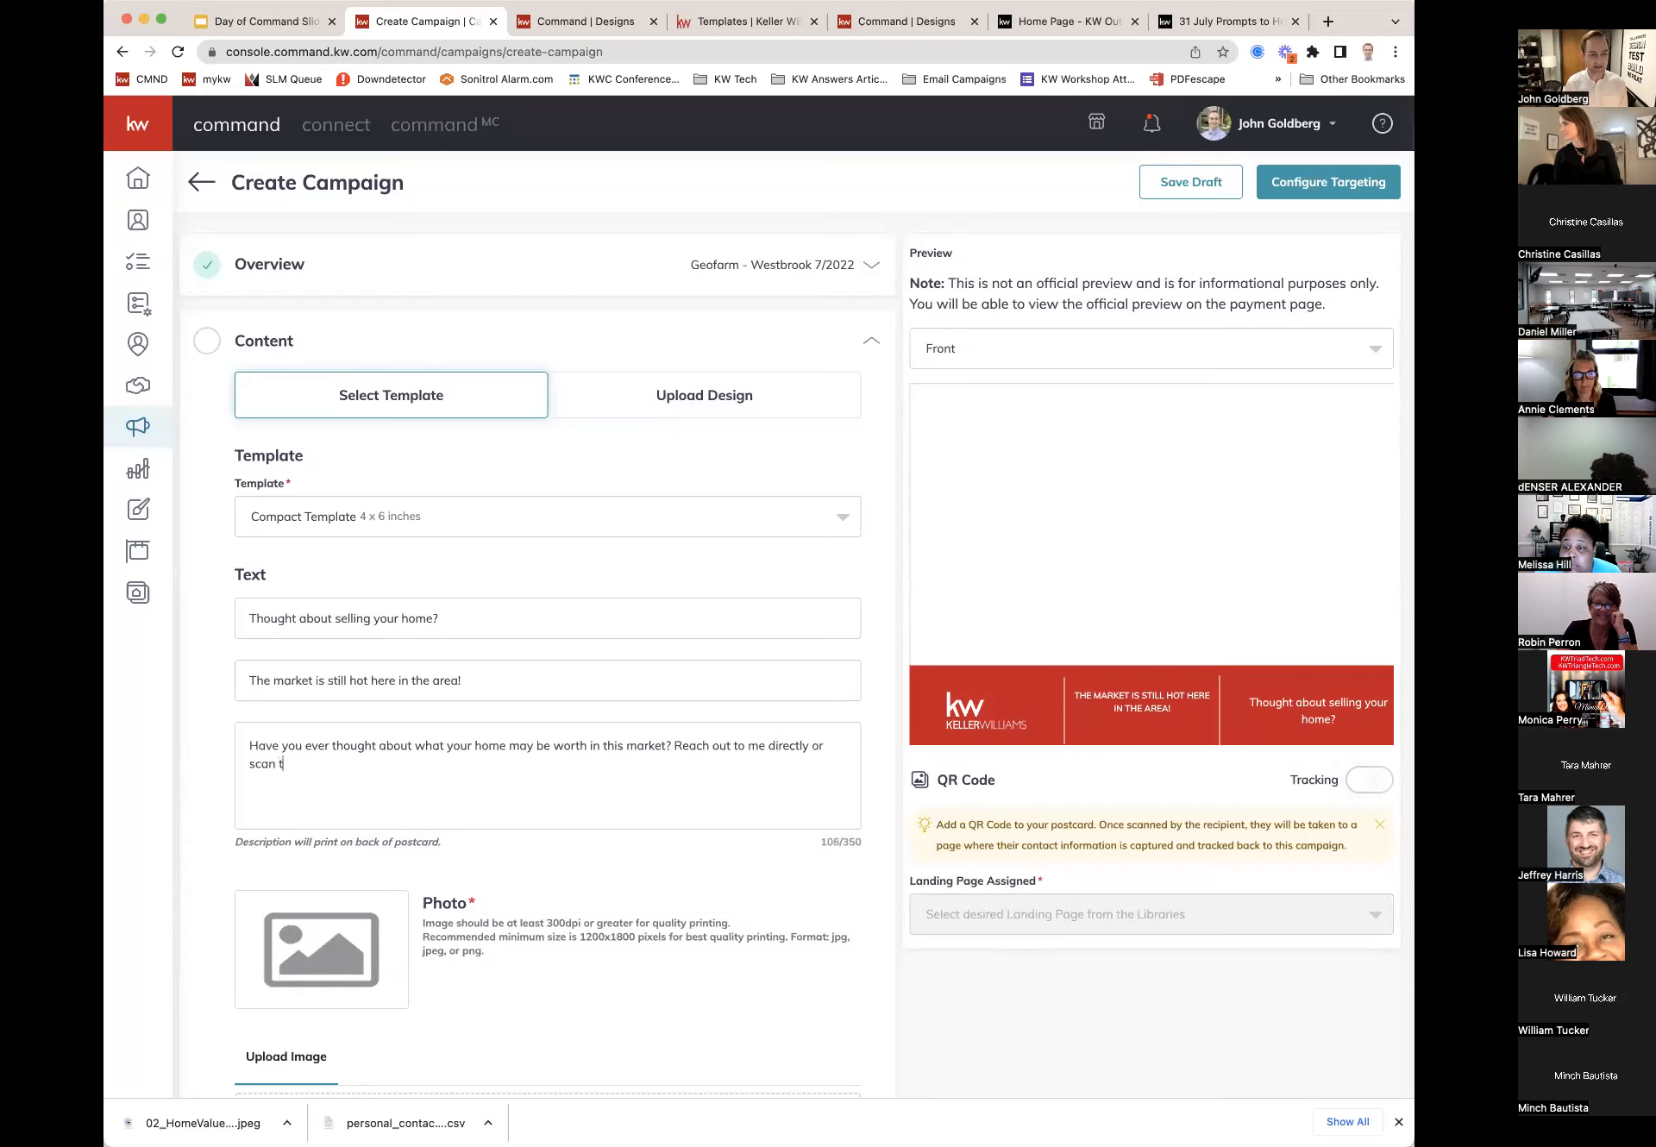
{"action": "type", "text": "he QR "}
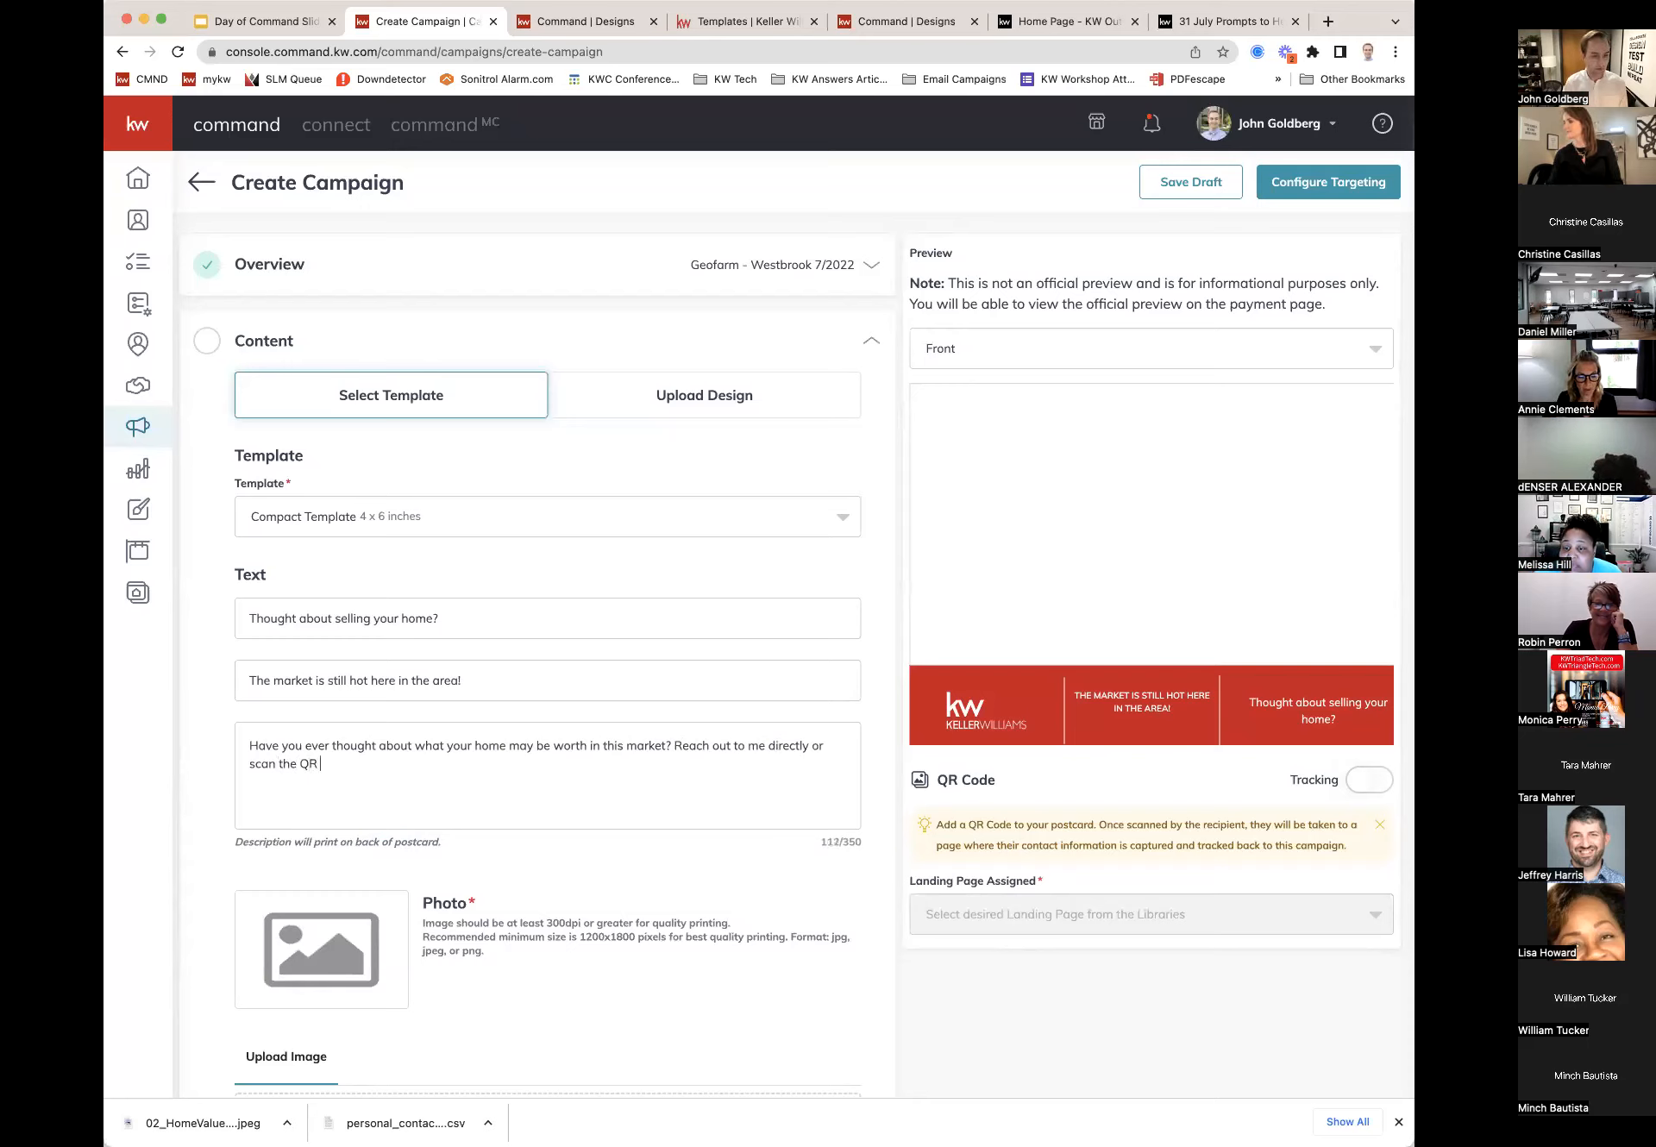
{"action": "type", "text": "Code for more information."}
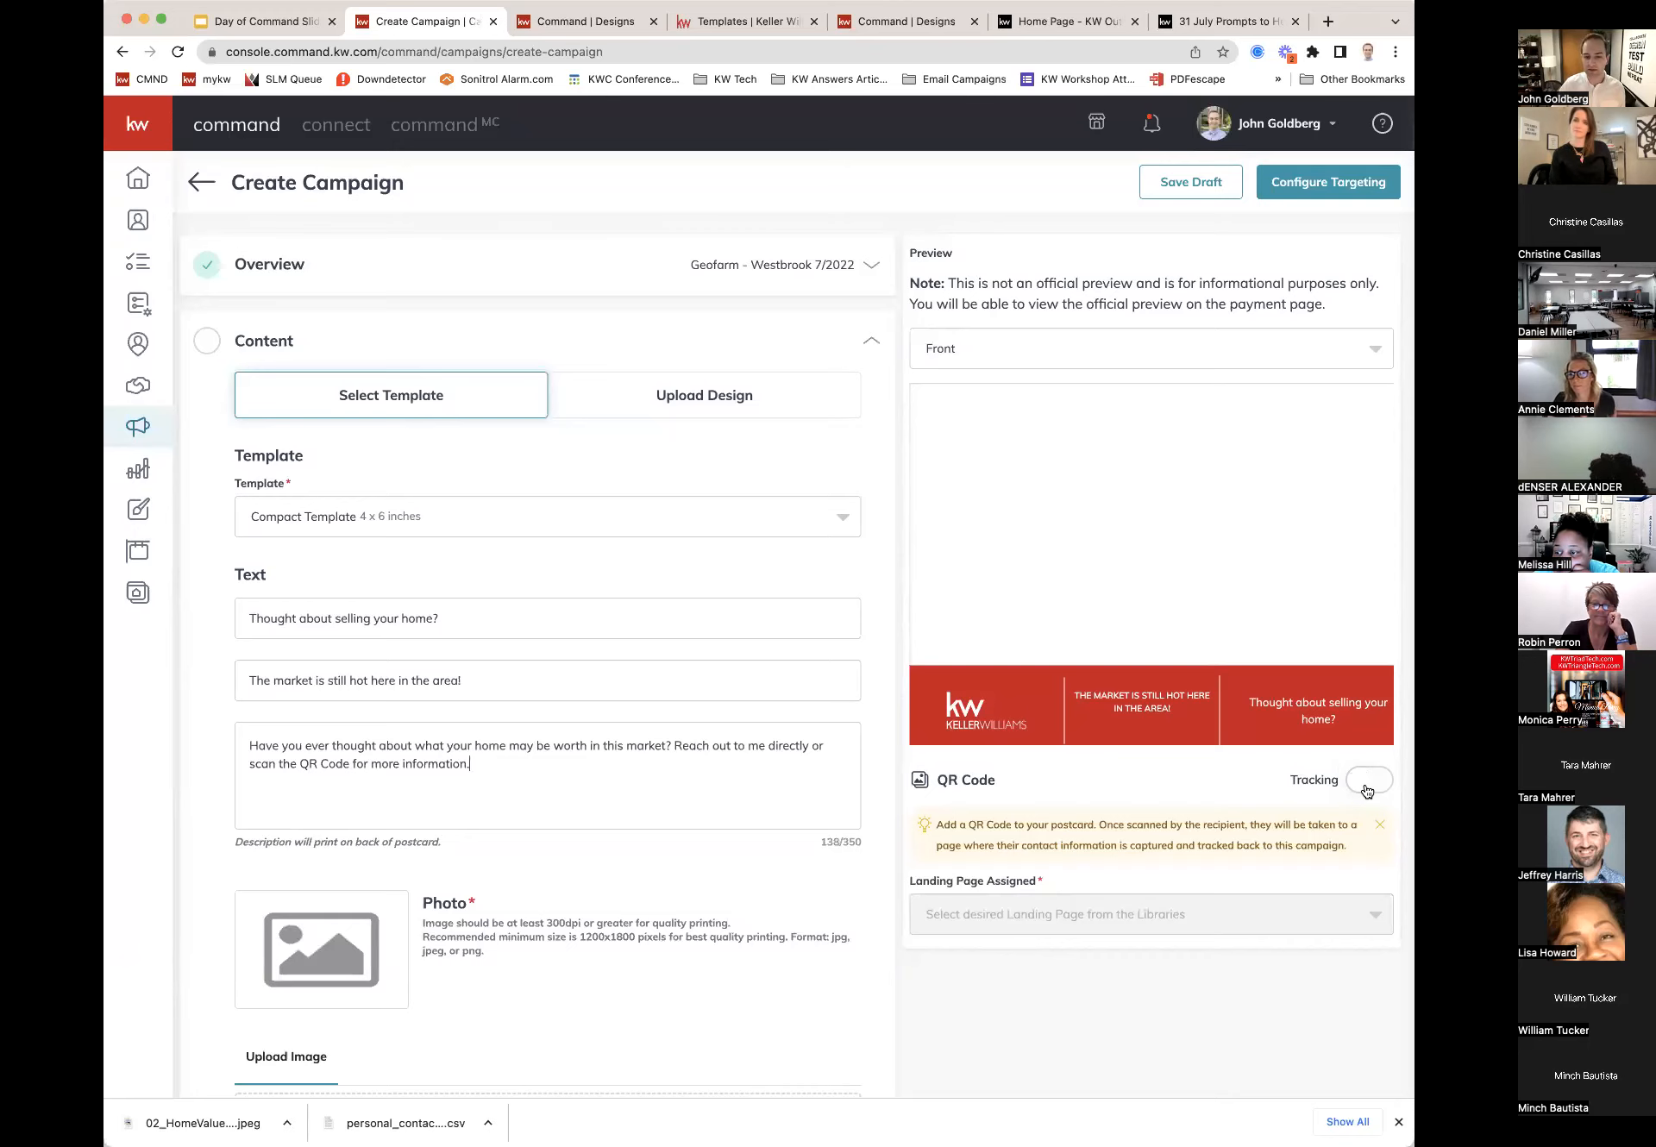
Step: Enable QR Code tracking with Agent Site Homepage as the assigned landing page
{"action": "left_click", "coordinate": [1365, 786]}
{"action": "scroll", "coordinate": [1187, 851], "scroll_direction": "down", "scroll_amount": 1}
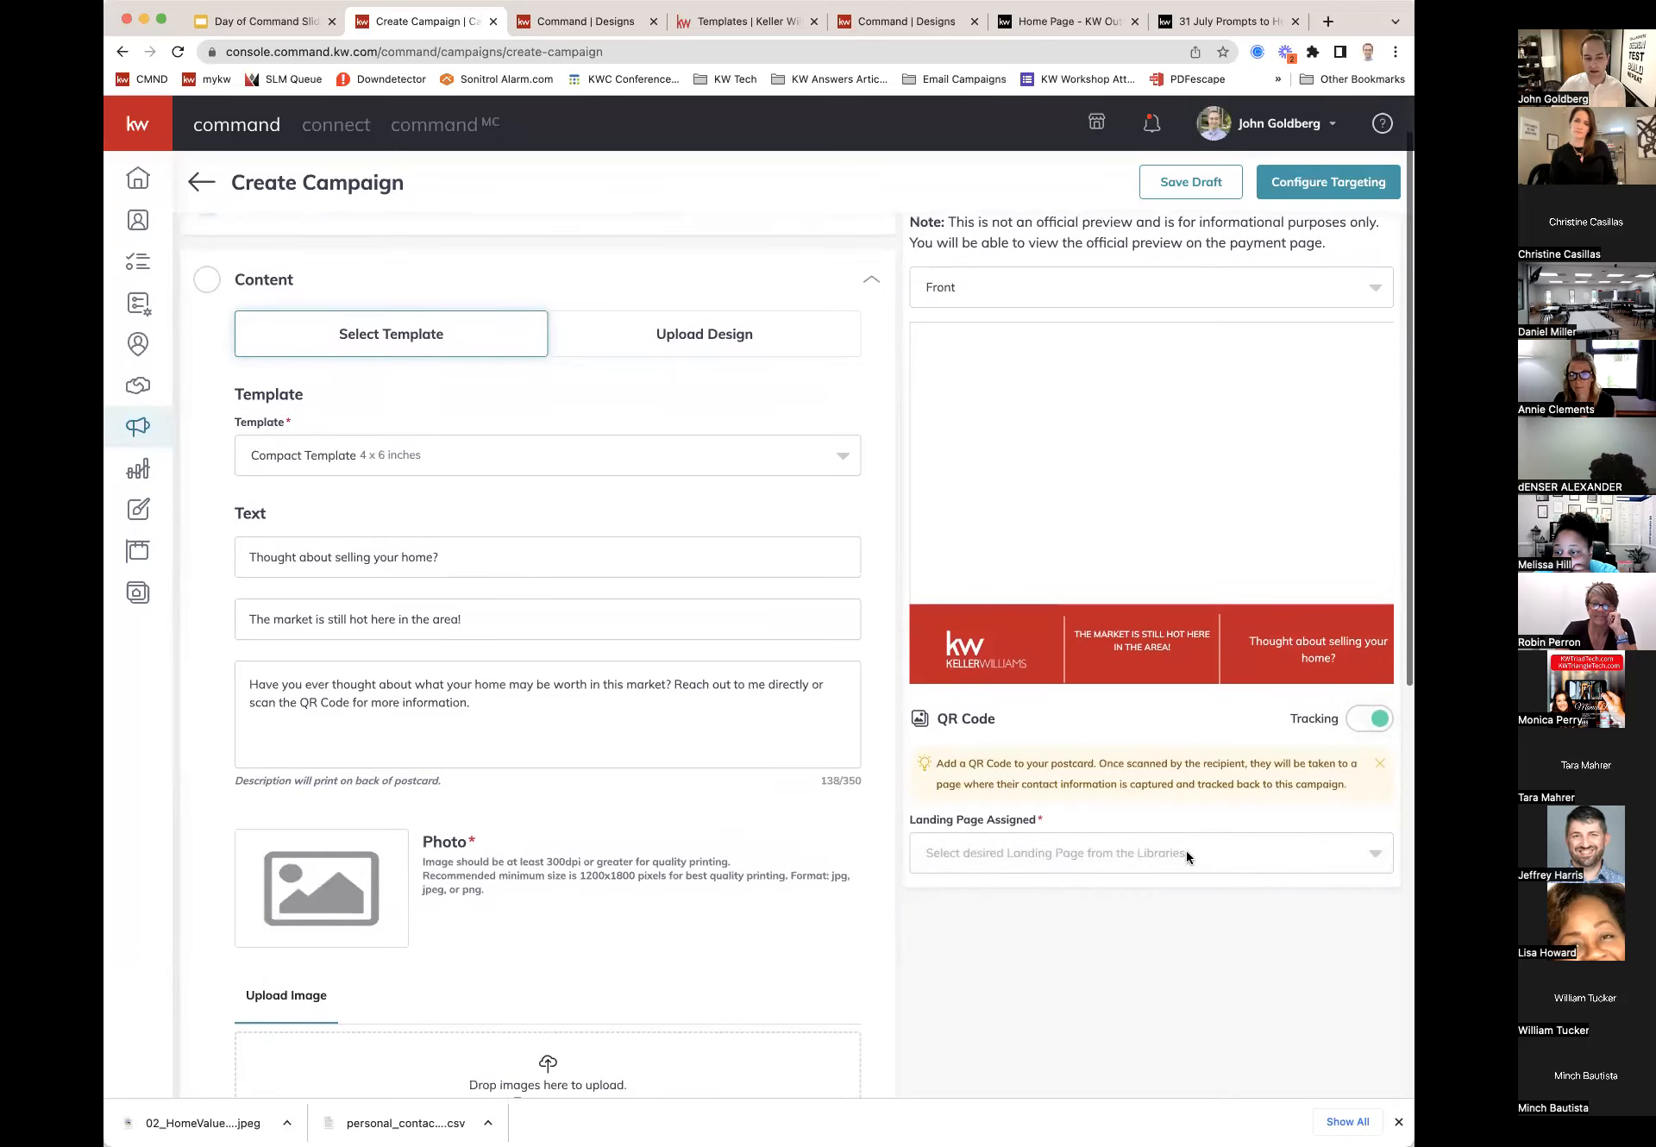
{"action": "left_click", "coordinate": [1369, 854]}
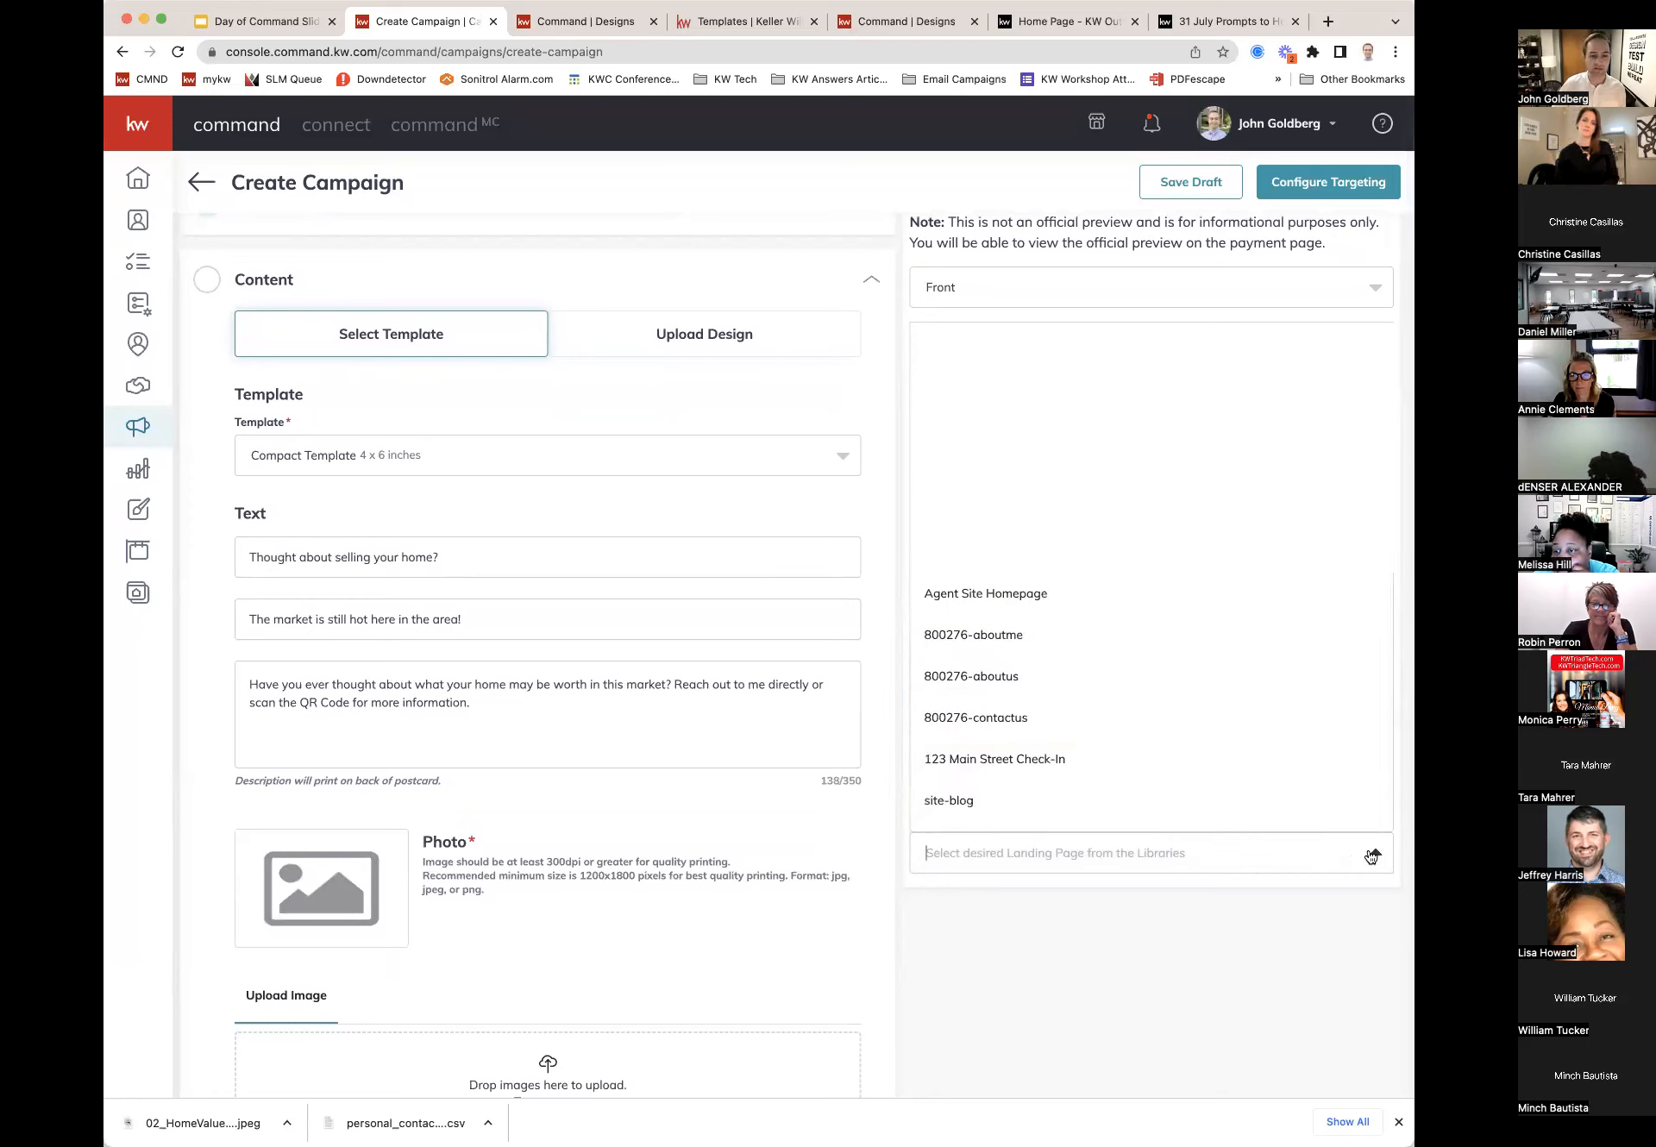
{"action": "left_click", "coordinate": [1031, 595]}
{"action": "left_click", "coordinate": [1094, 858]}
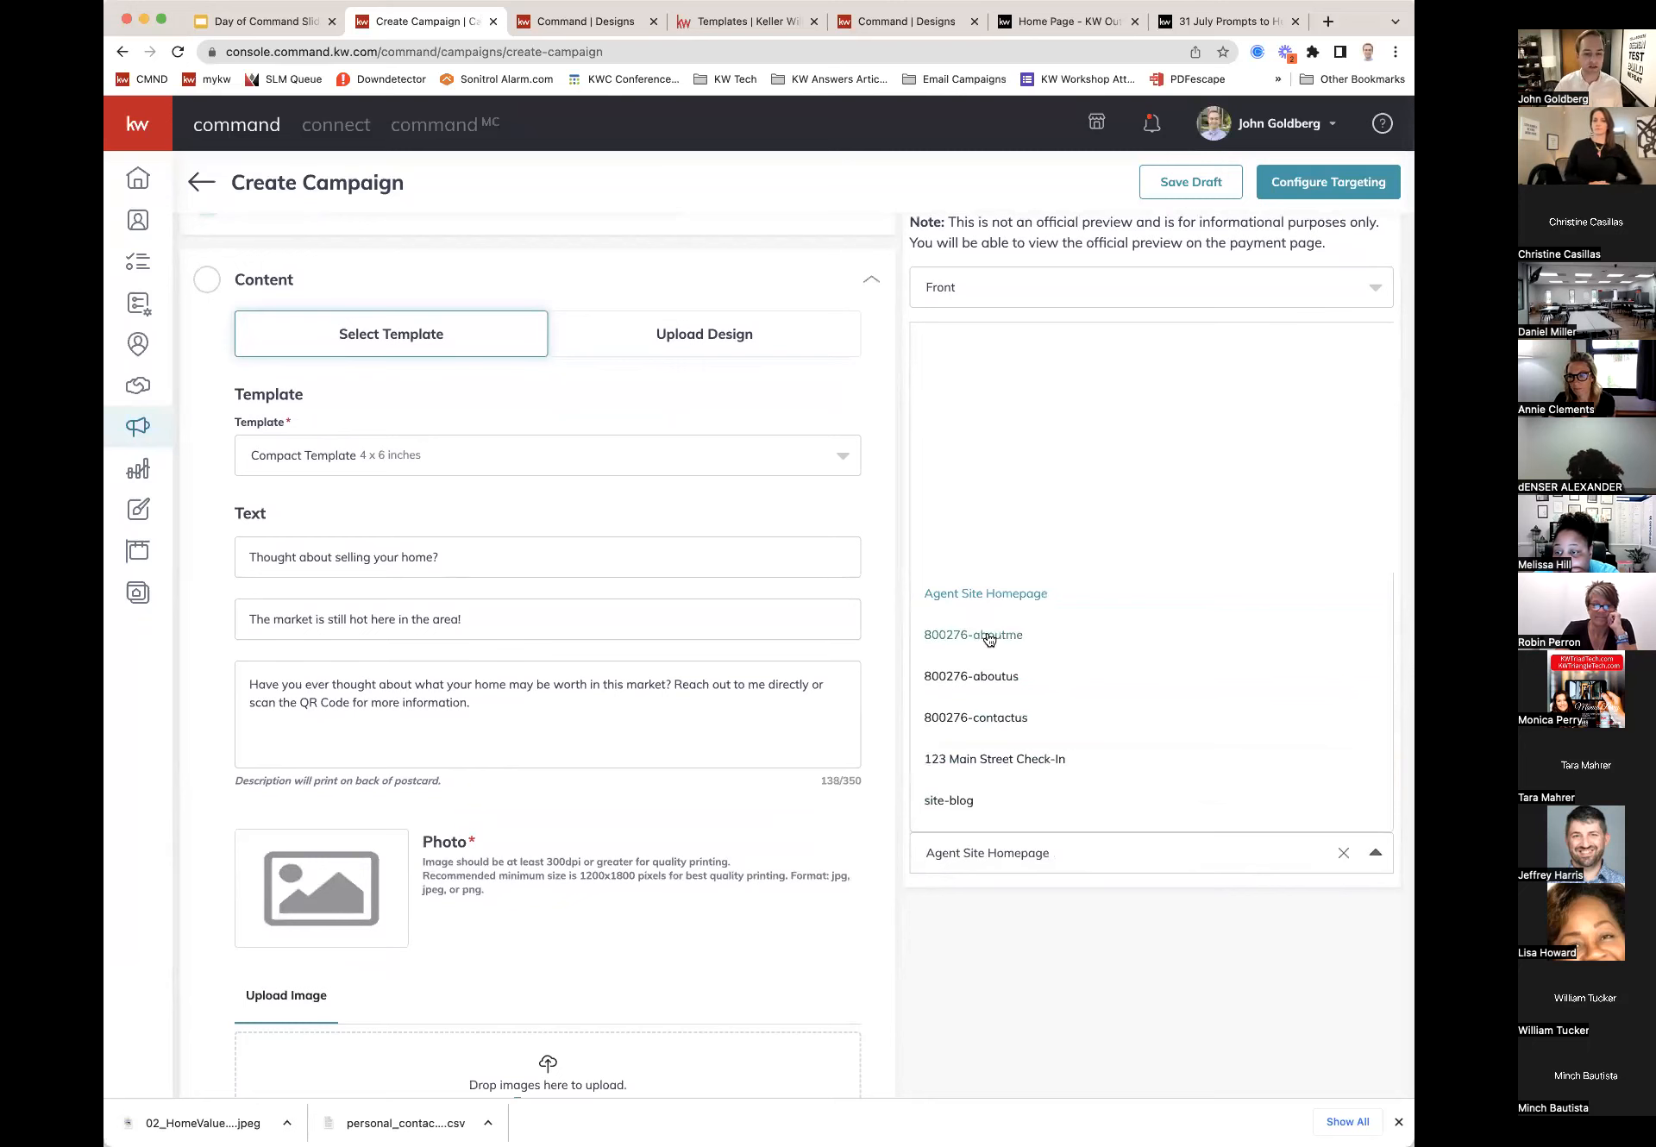
{"action": "scroll", "coordinate": [992, 762], "scroll_direction": "down", "scroll_amount": 3}
{"action": "scroll", "coordinate": [996, 765], "scroll_direction": "down", "scroll_amount": 2}
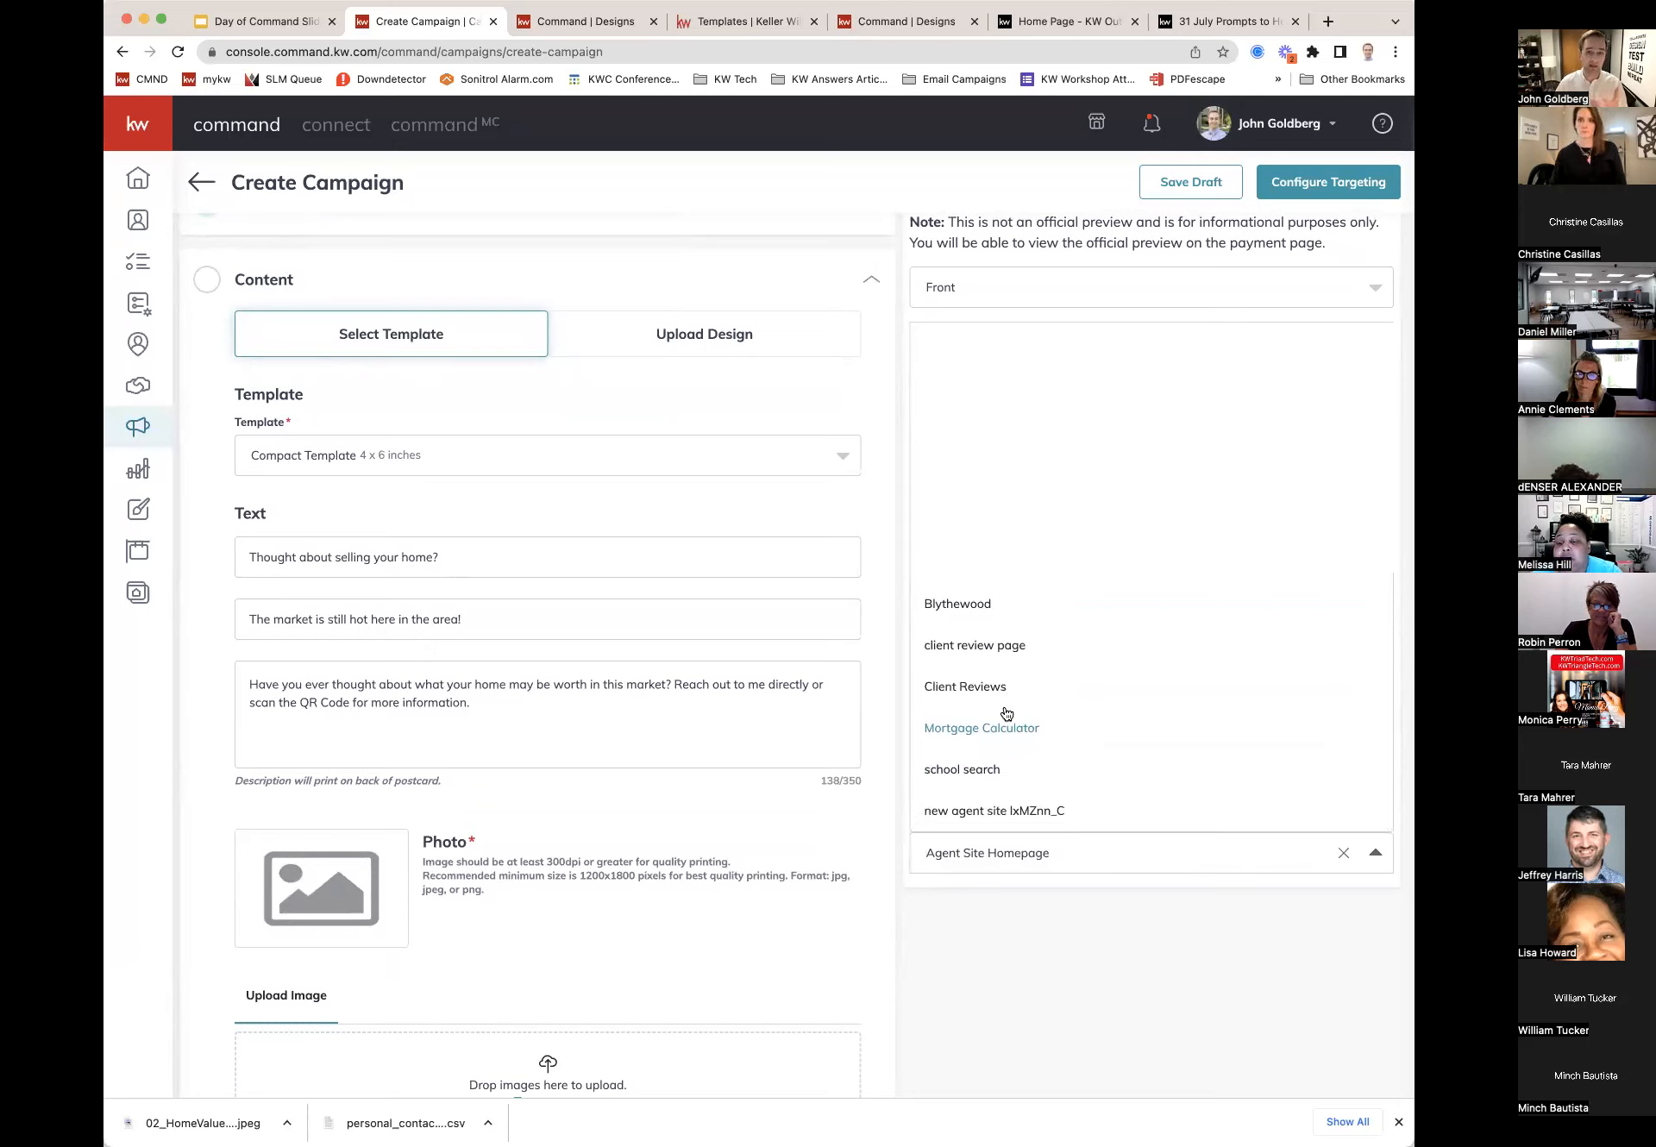
{"action": "scroll", "coordinate": [1040, 711], "scroll_direction": "up", "scroll_amount": 1}
{"action": "scroll", "coordinate": [1039, 712], "scroll_direction": "up", "scroll_amount": 5}
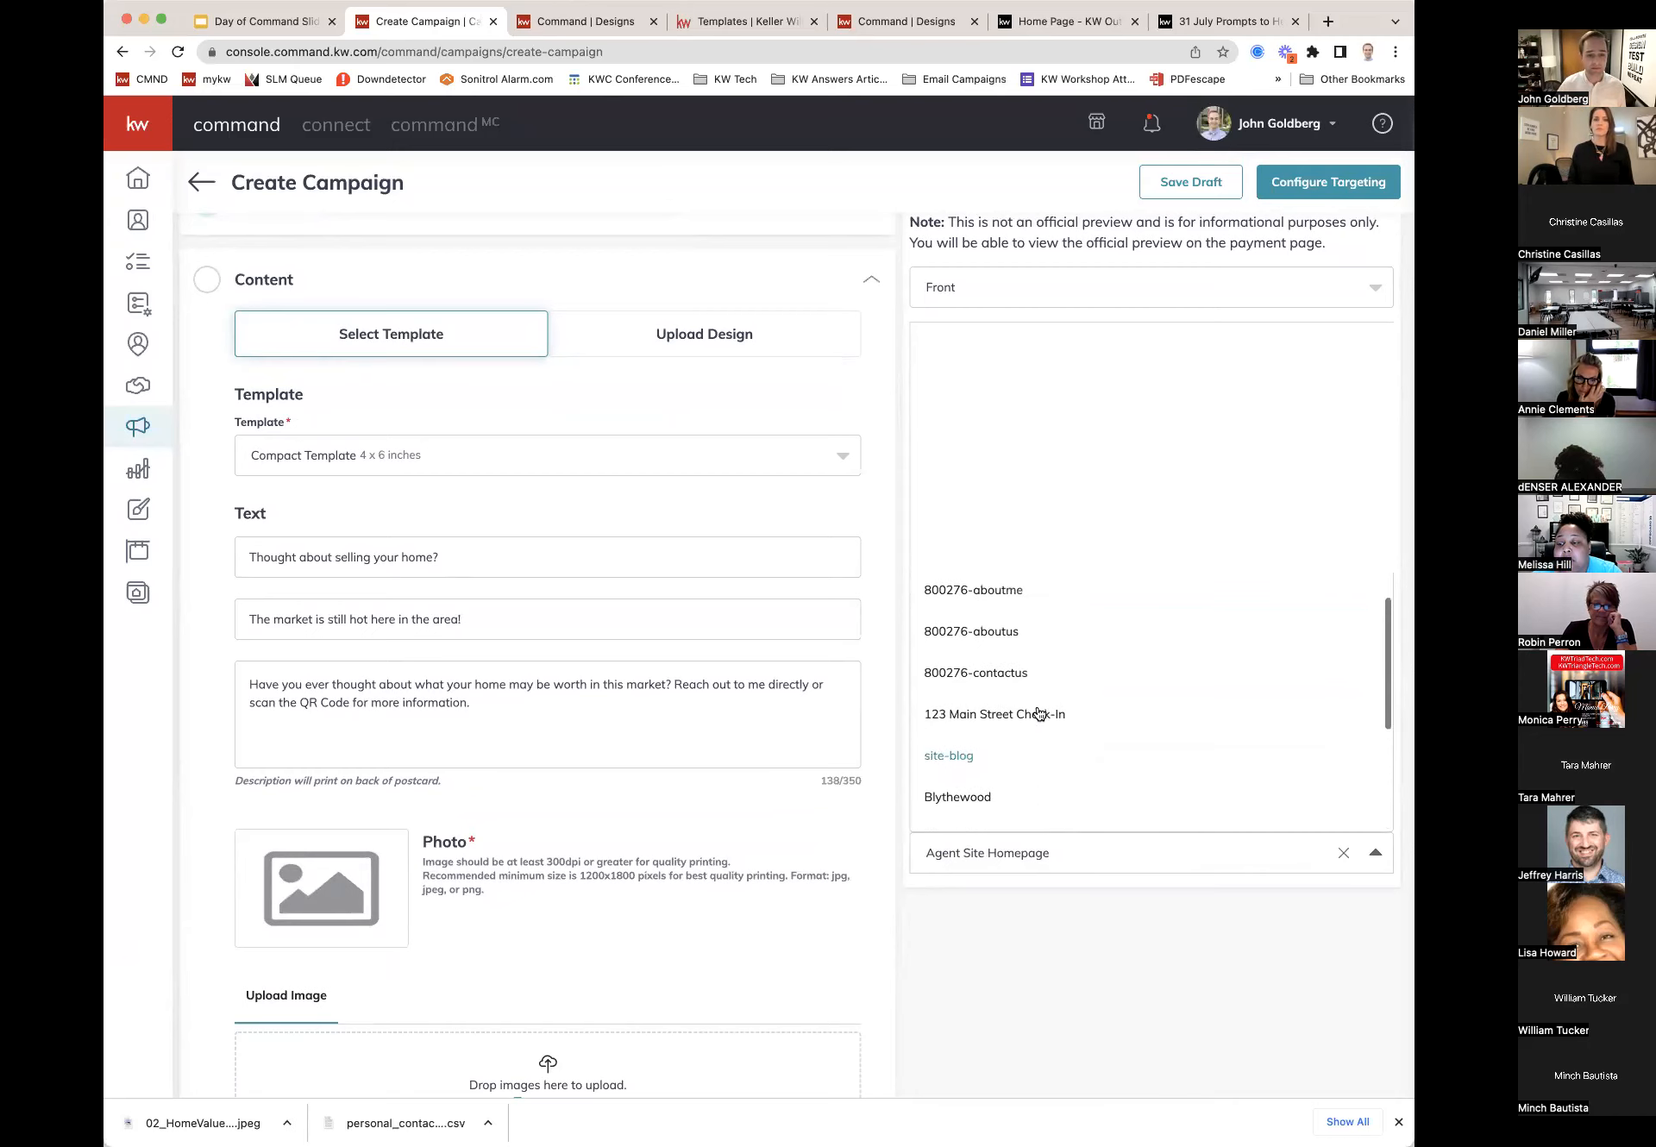
{"action": "left_click", "coordinate": [1011, 591]}
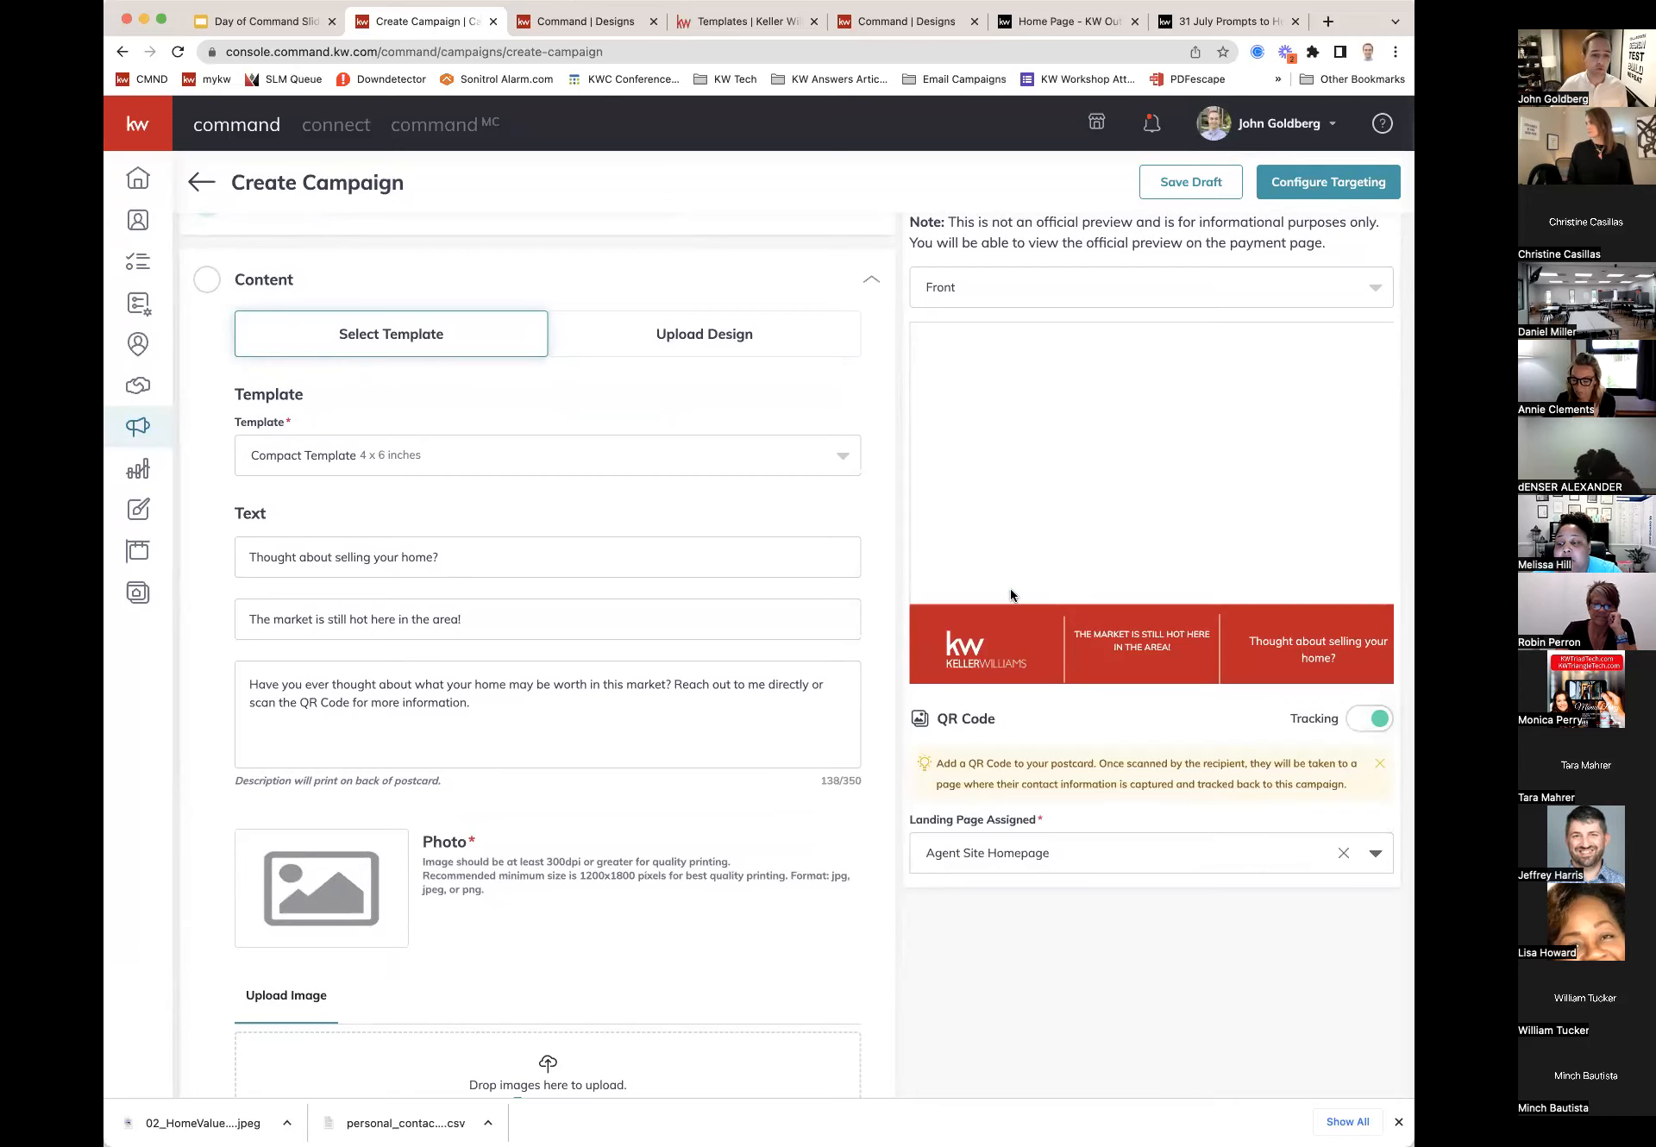
{"action": "scroll", "coordinate": [793, 785], "scroll_direction": "down", "scroll_amount": 2}
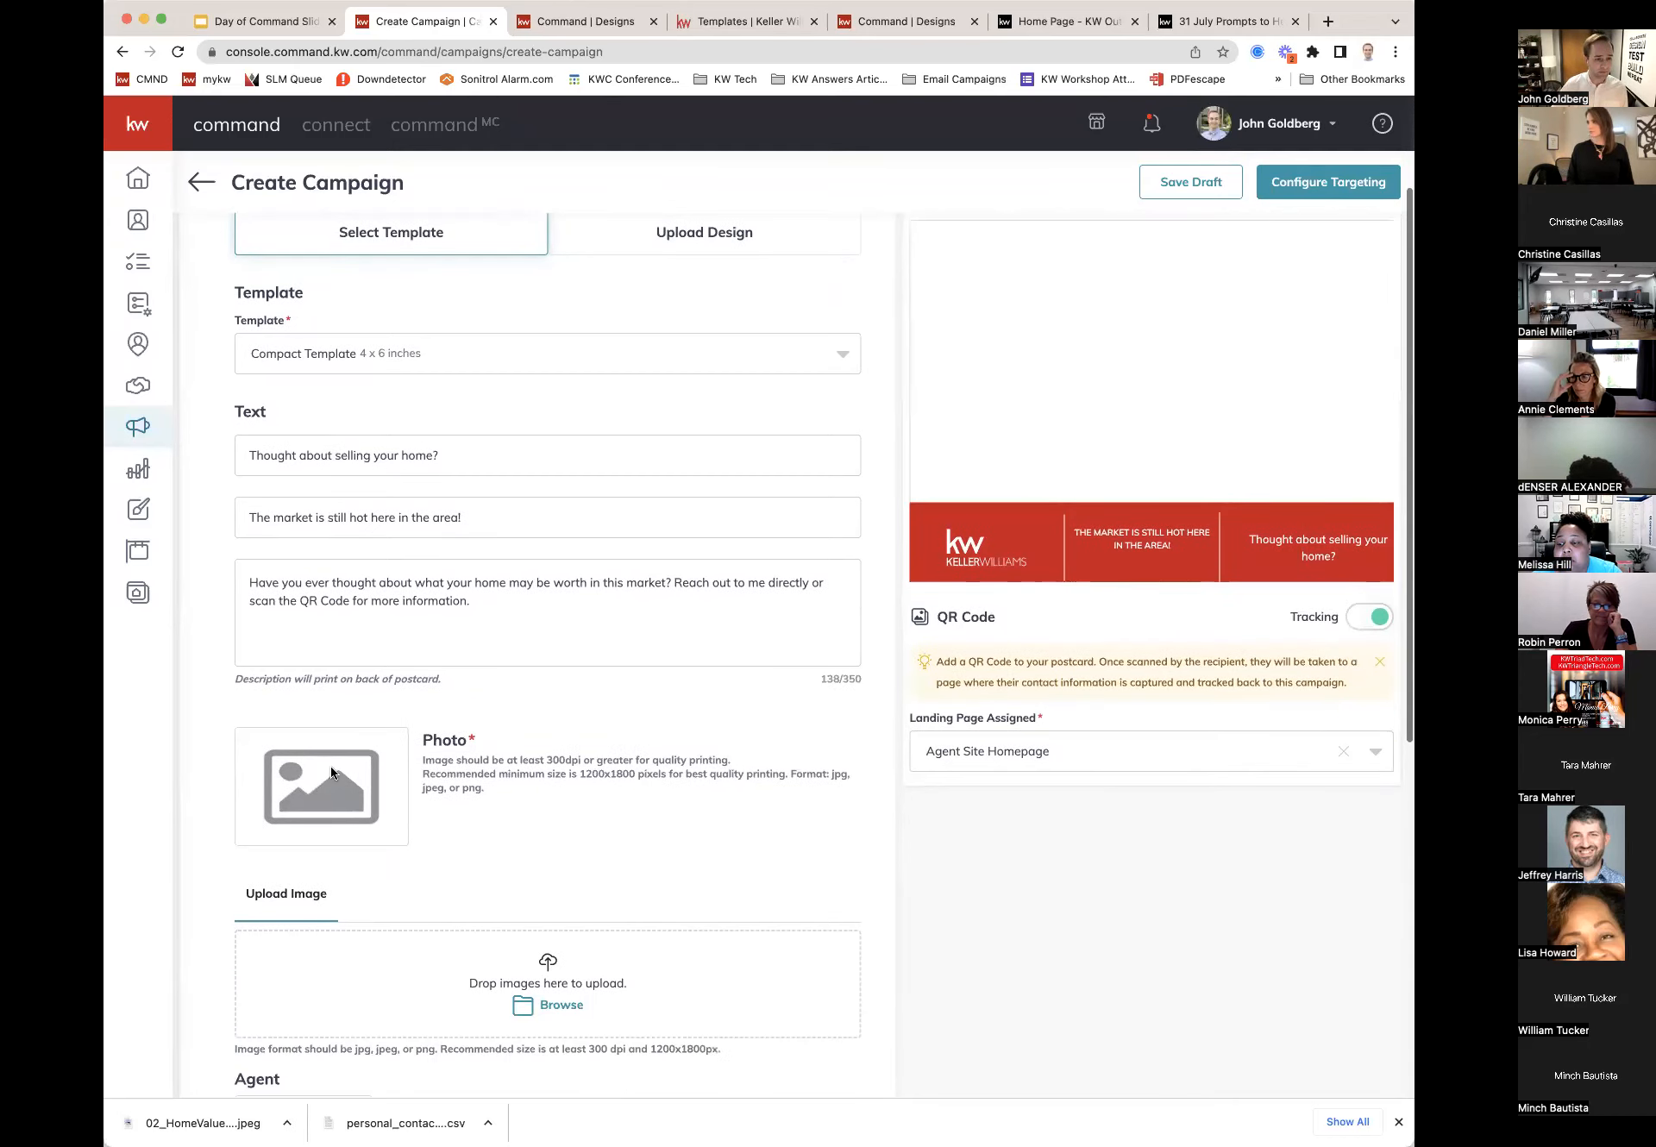
{"action": "scroll", "coordinate": [321, 763], "scroll_direction": "down", "scroll_amount": 1}
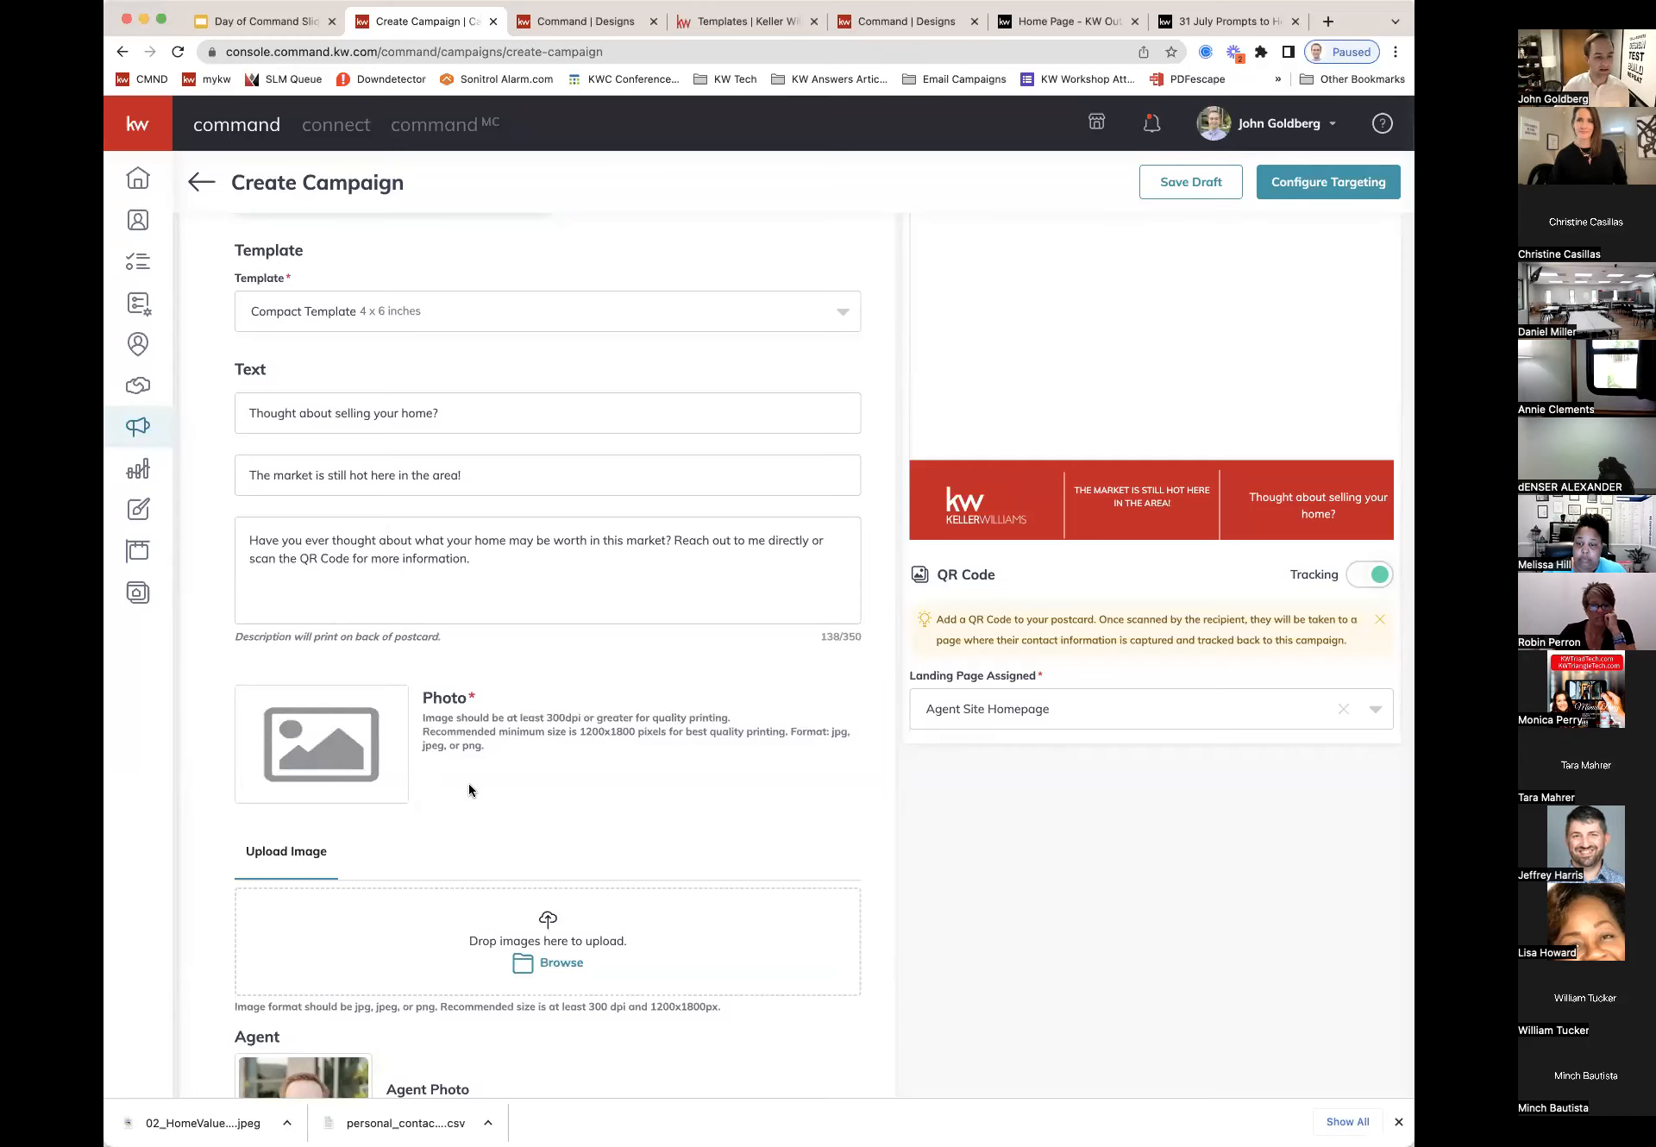
{"action": "scroll", "coordinate": [854, 983], "scroll_direction": "down", "scroll_amount": 2}
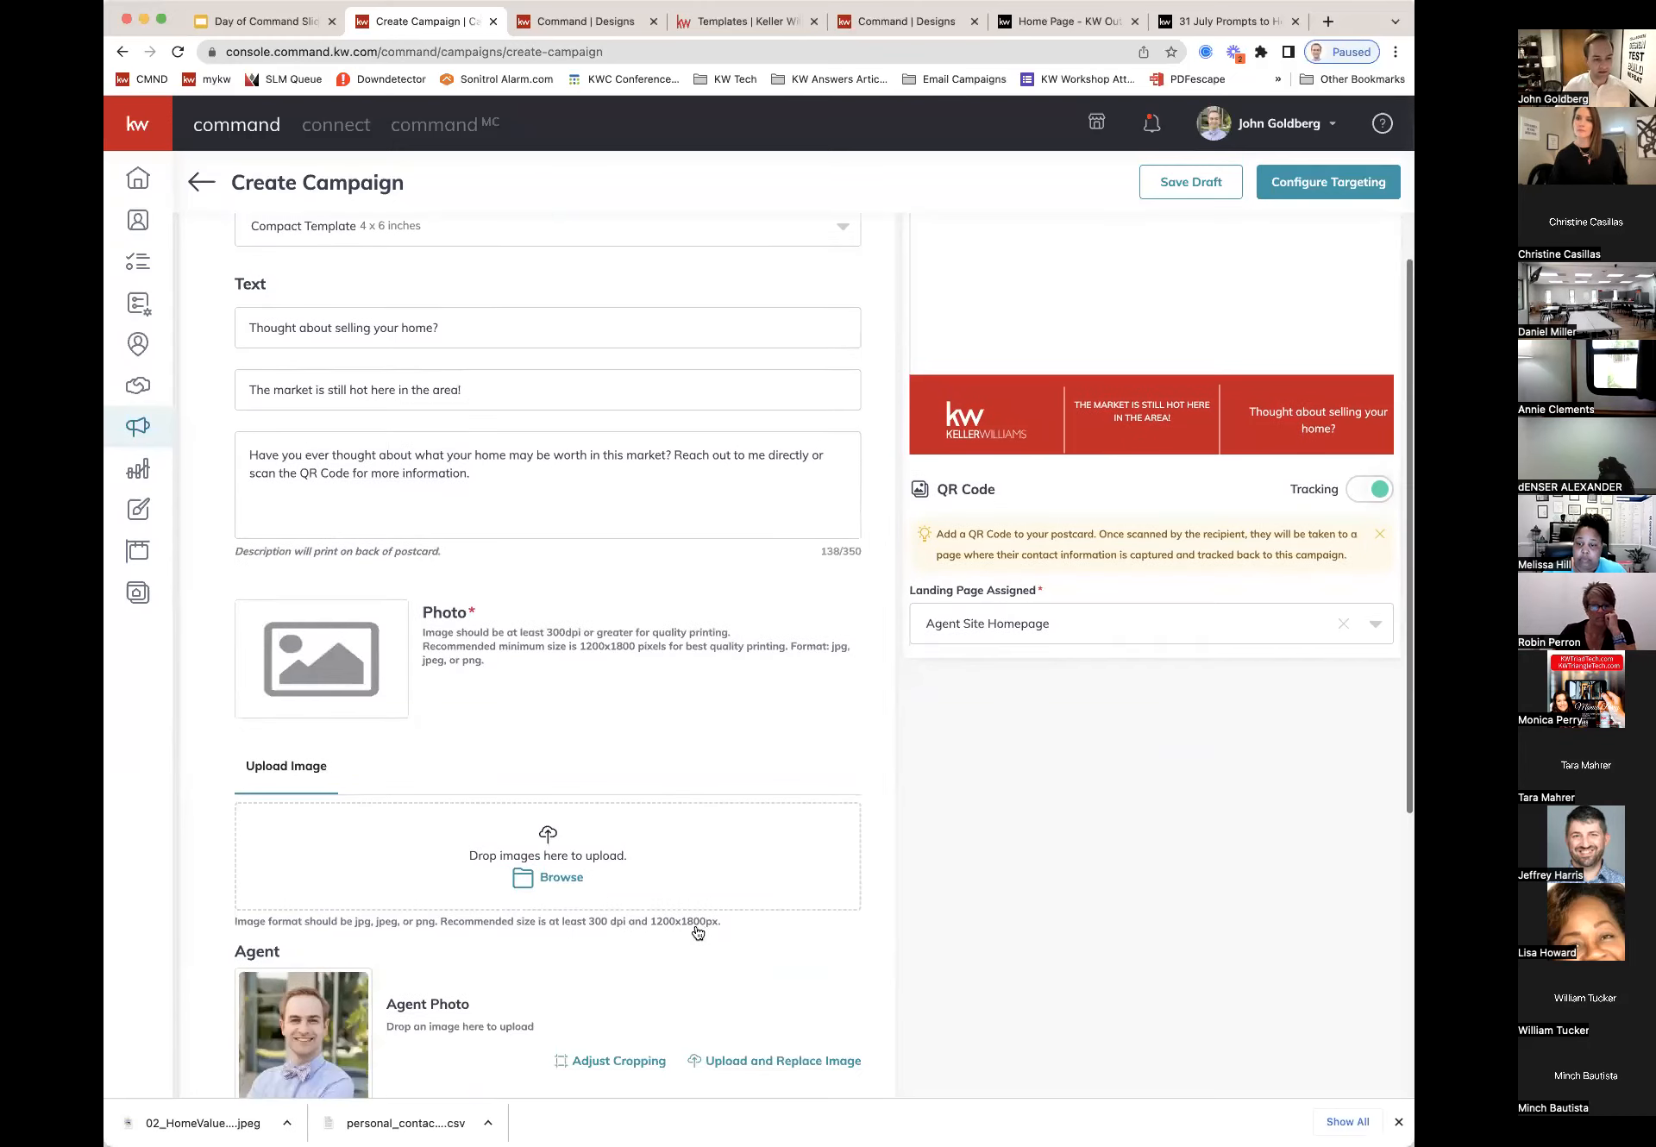
{"action": "left_click", "coordinate": [559, 879]}
{"action": "left_click", "coordinate": [1069, 740]}
{"action": "scroll", "coordinate": [1063, 736], "scroll_direction": "up", "scroll_amount": 1}
{"action": "scroll", "coordinate": [1063, 736], "scroll_direction": "up", "scroll_amount": 4}
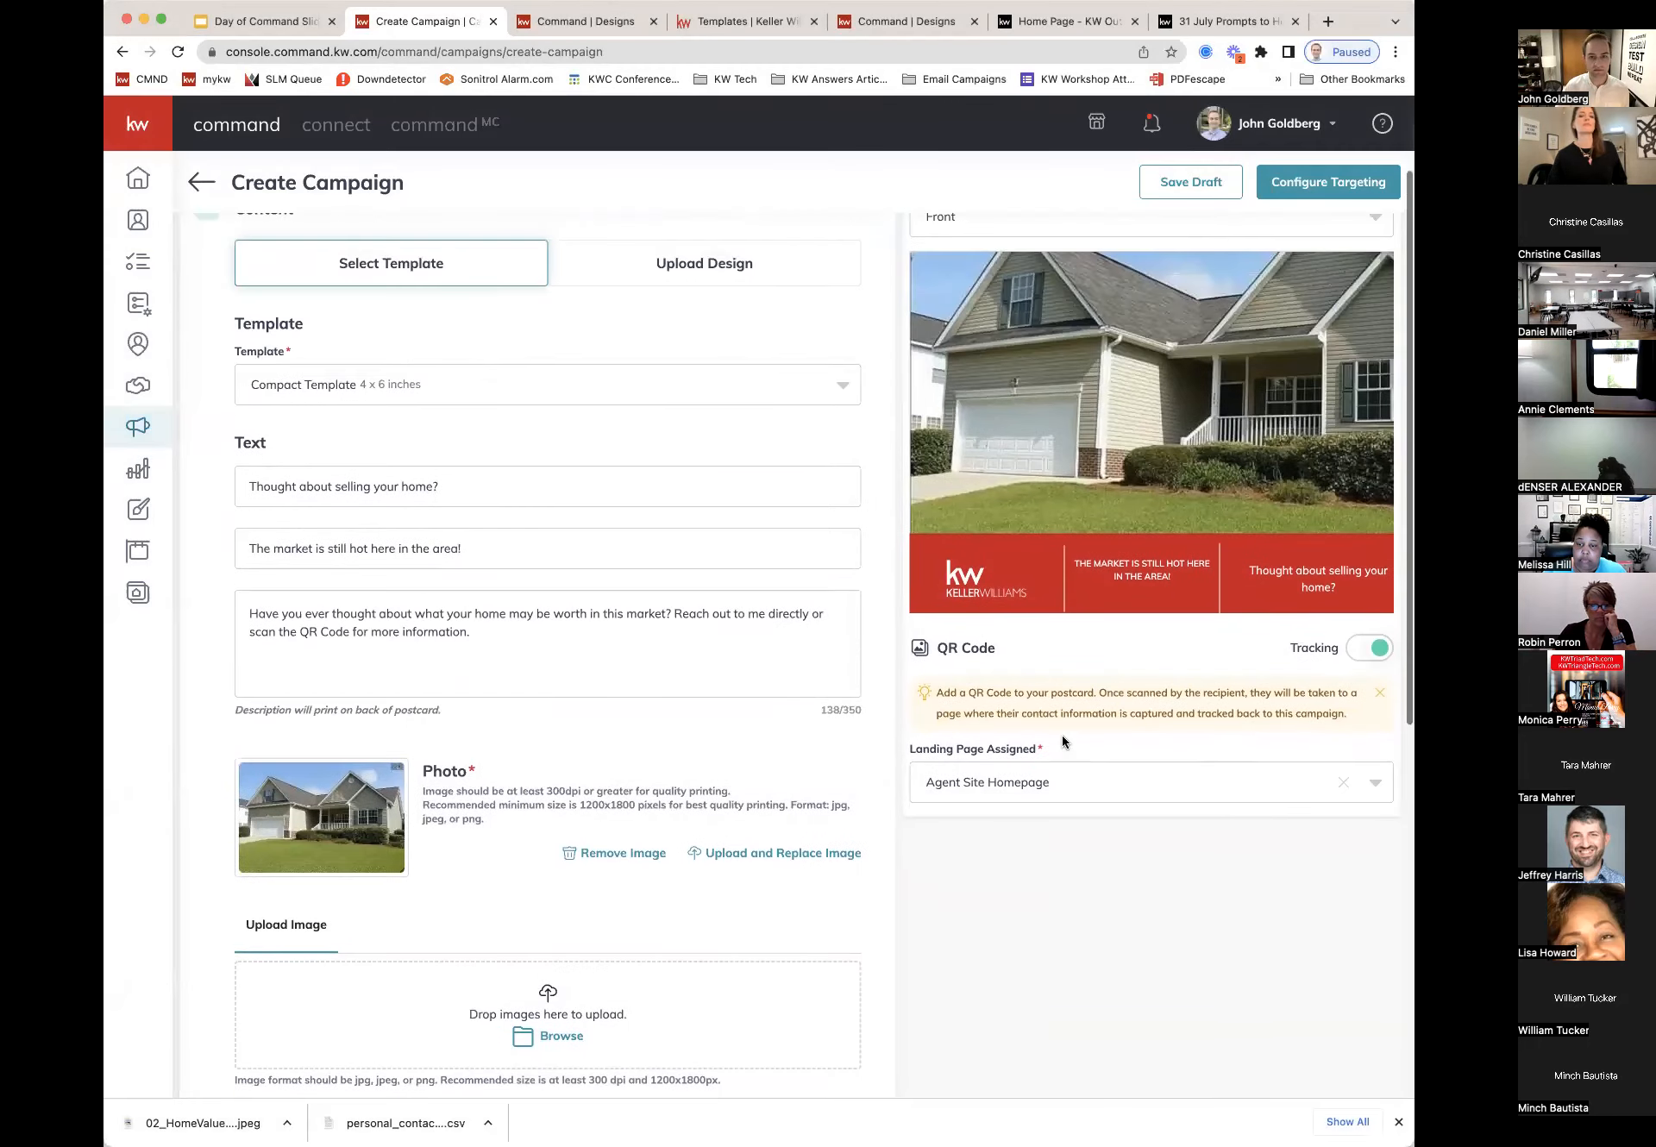
{"action": "scroll", "coordinate": [1063, 735], "scroll_direction": "down", "scroll_amount": 10}
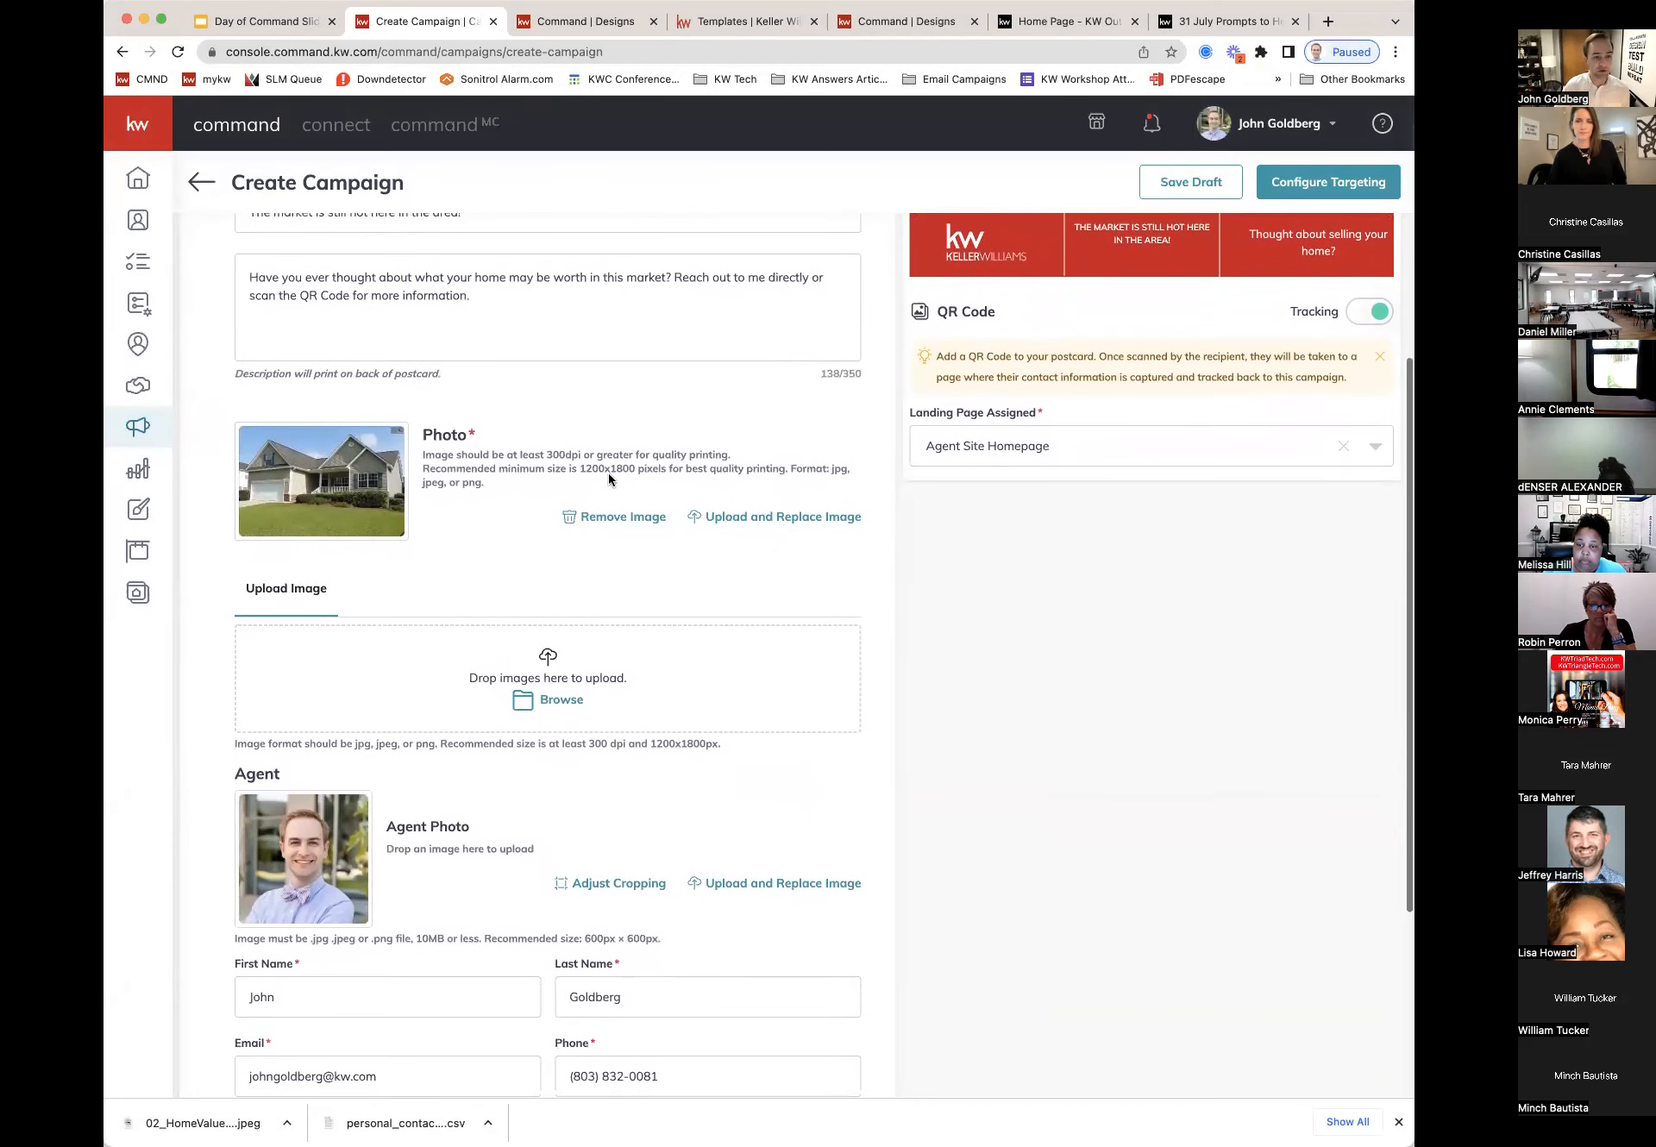
{"action": "scroll", "coordinate": [429, 450], "scroll_direction": "down", "scroll_amount": 1}
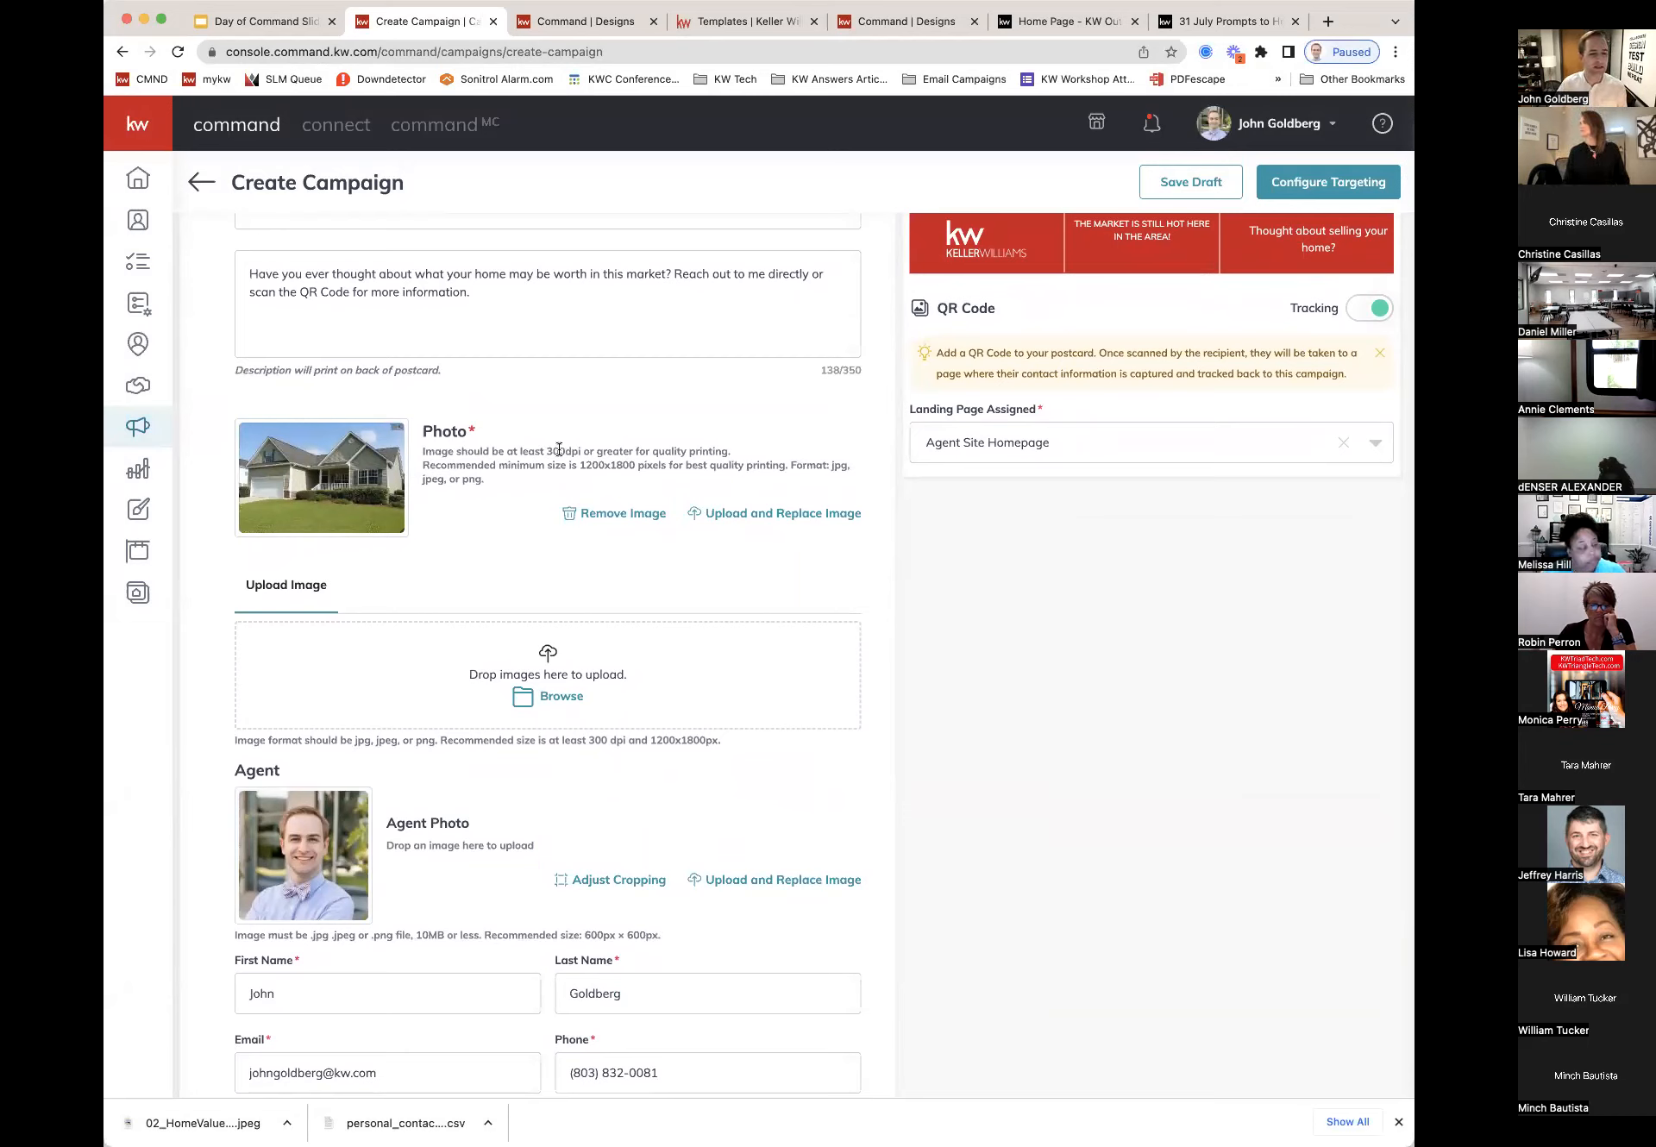
{"action": "left_click_drag", "start_coordinate": [582, 465], "coordinate": [662, 466]}
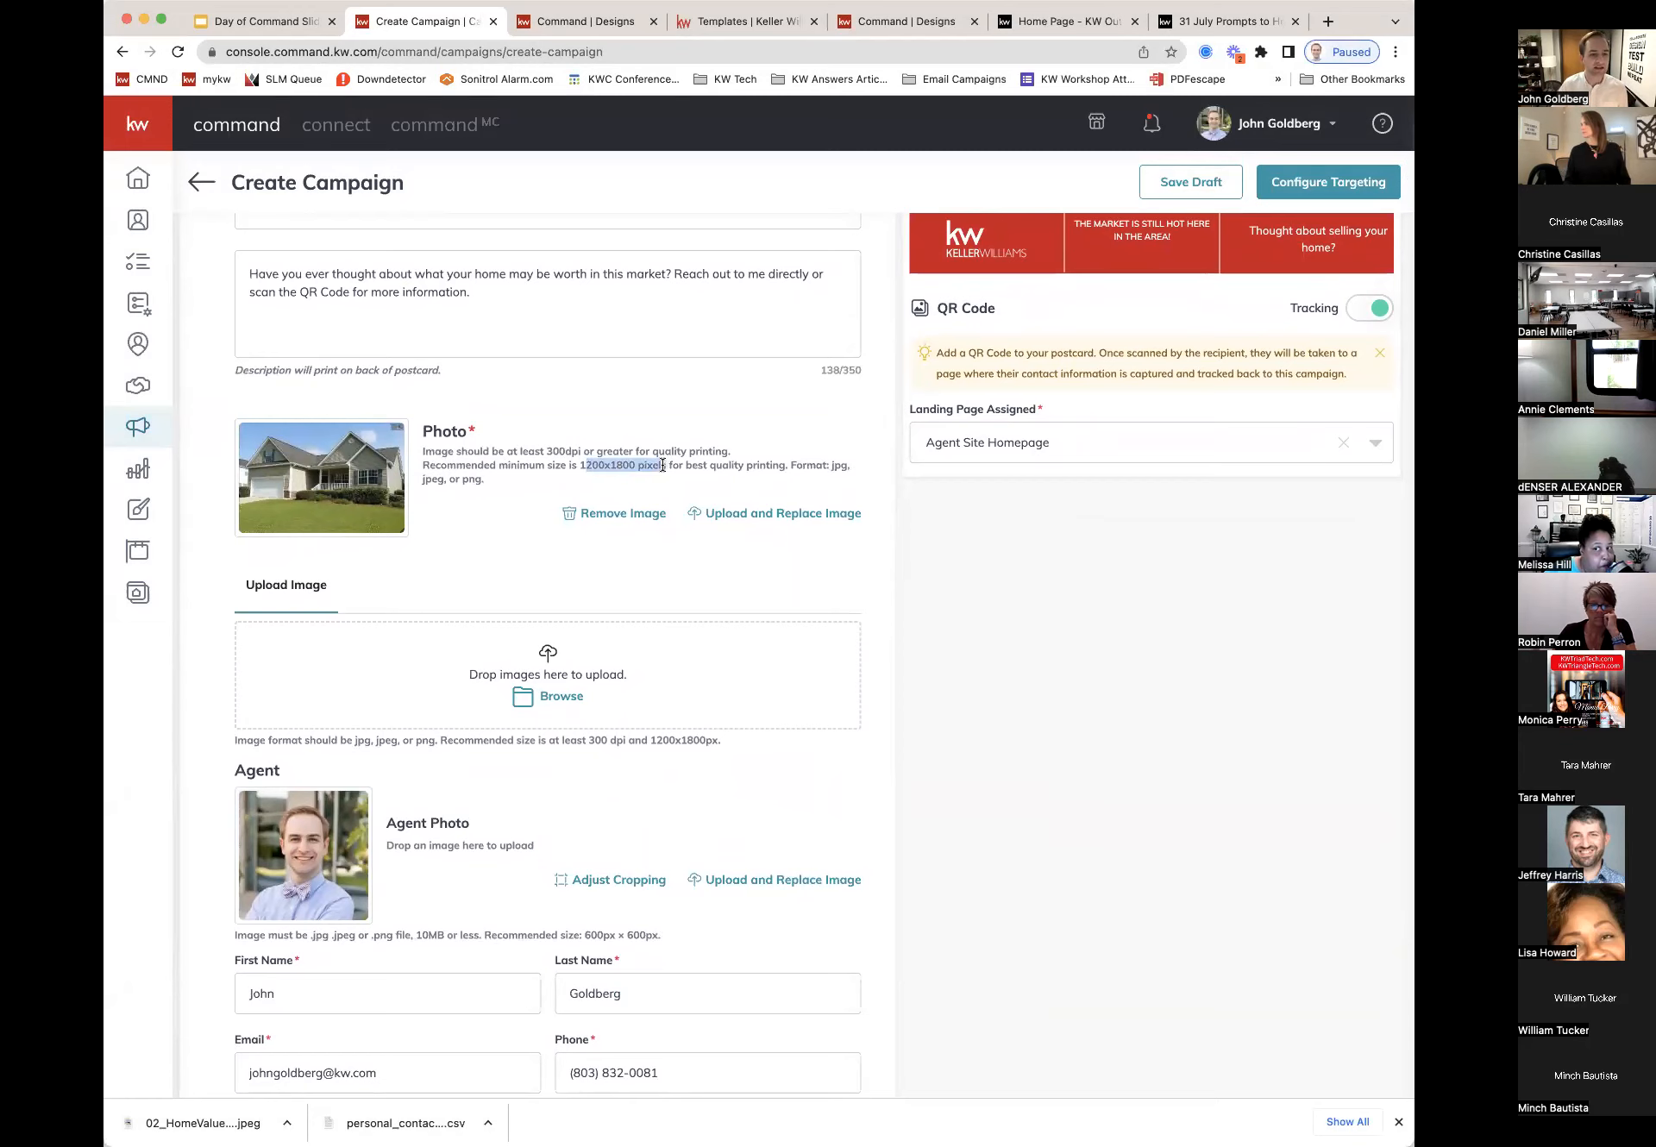
{"action": "left_click", "coordinate": [666, 476]}
{"action": "scroll", "coordinate": [666, 477], "scroll_direction": "down", "scroll_amount": 3}
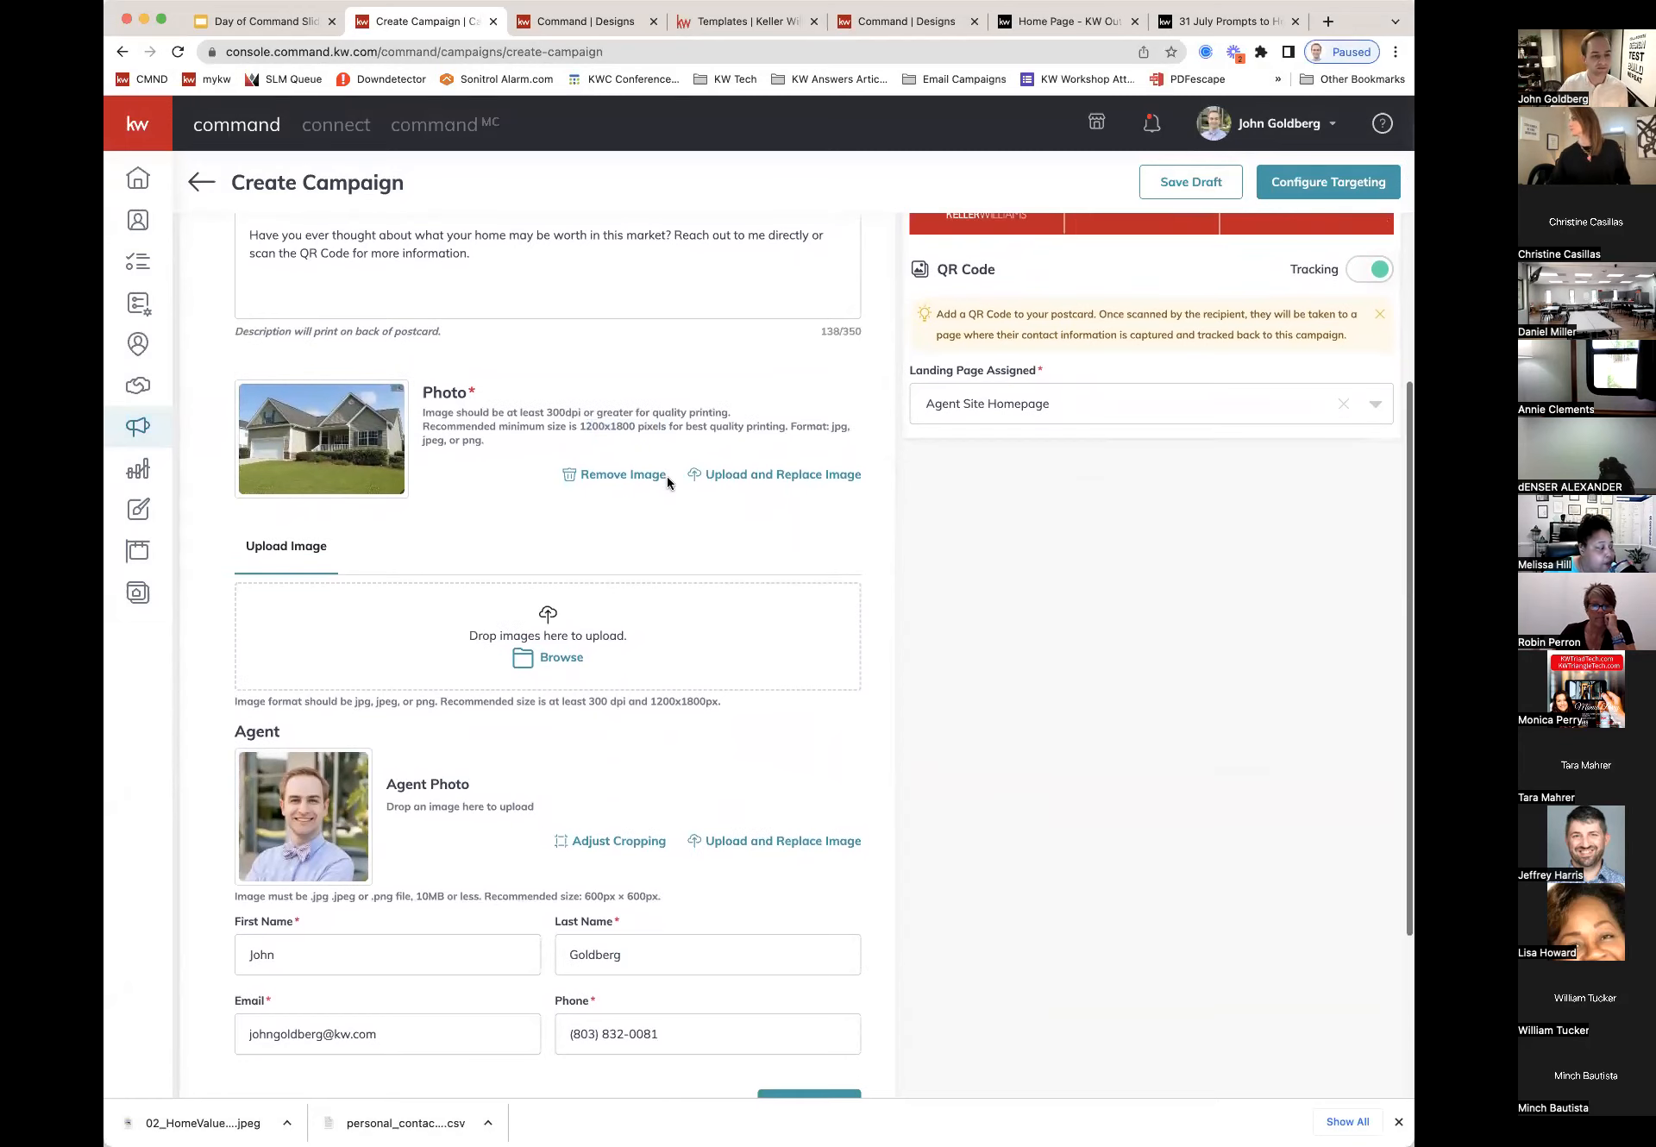
{"action": "scroll", "coordinate": [666, 476], "scroll_direction": "down", "scroll_amount": 5}
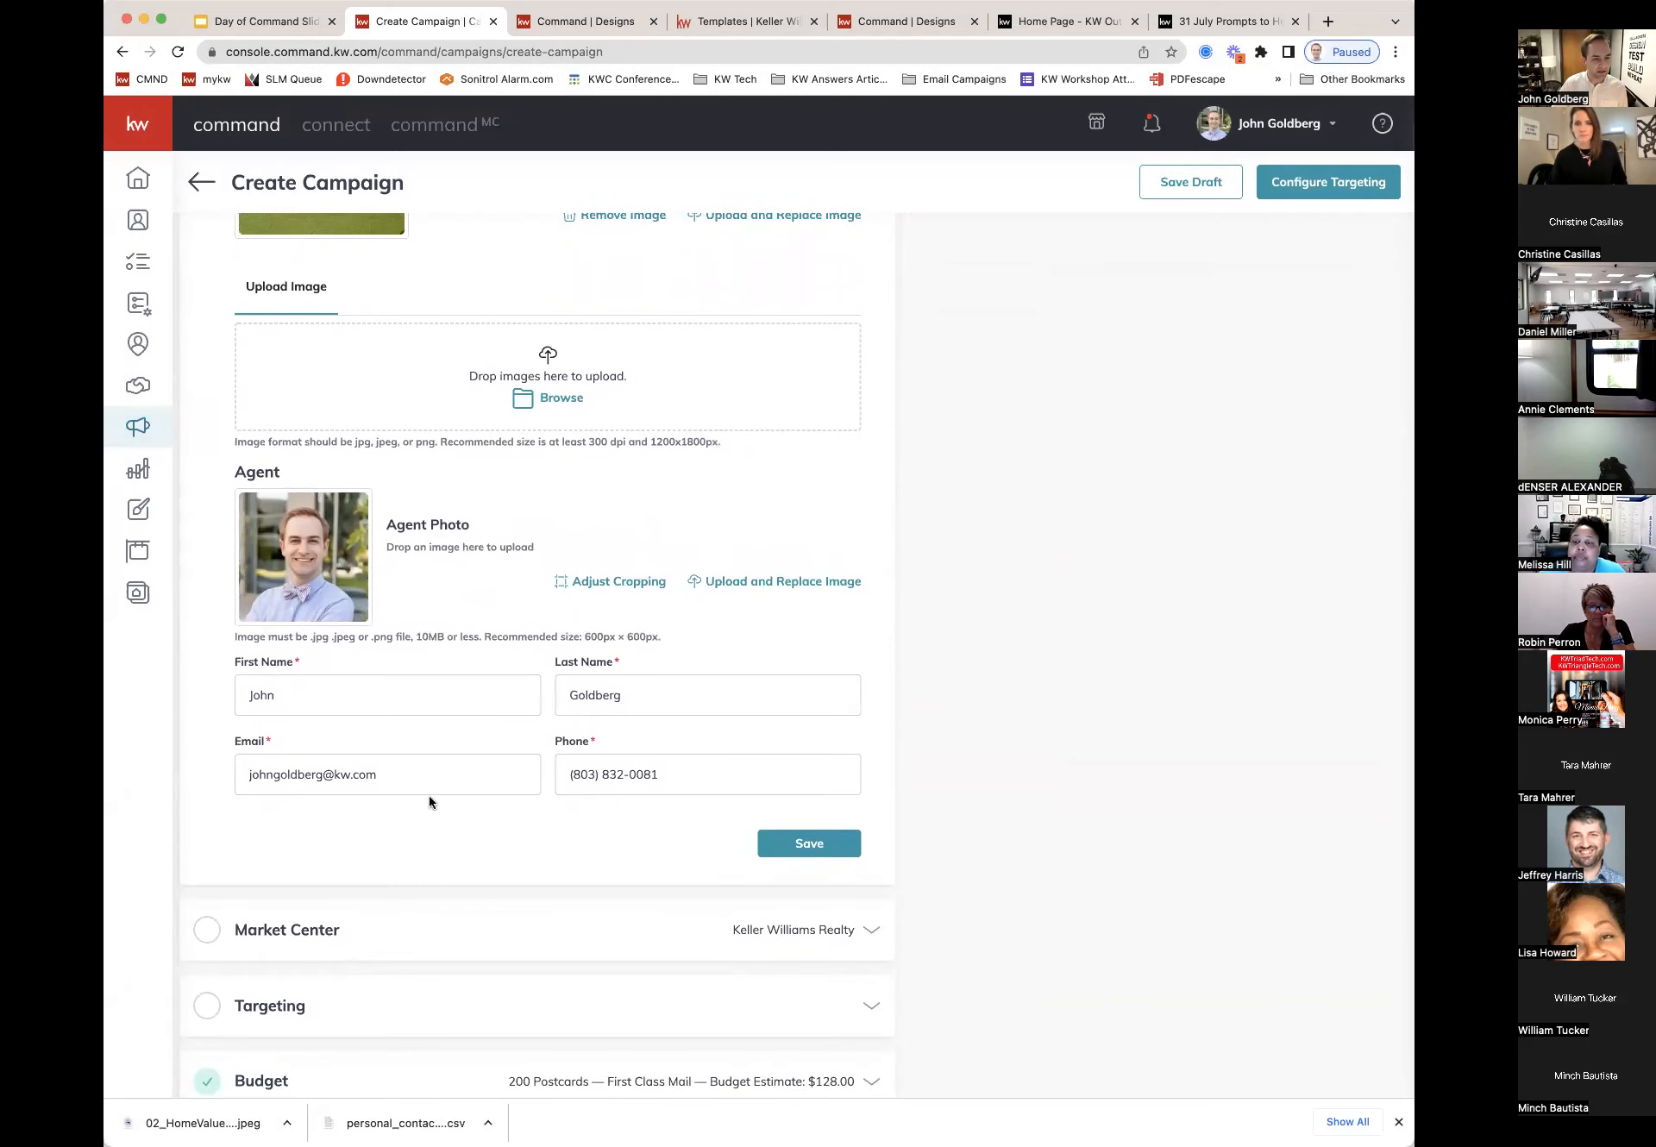
{"action": "scroll", "coordinate": [535, 798], "scroll_direction": "down", "scroll_amount": 1}
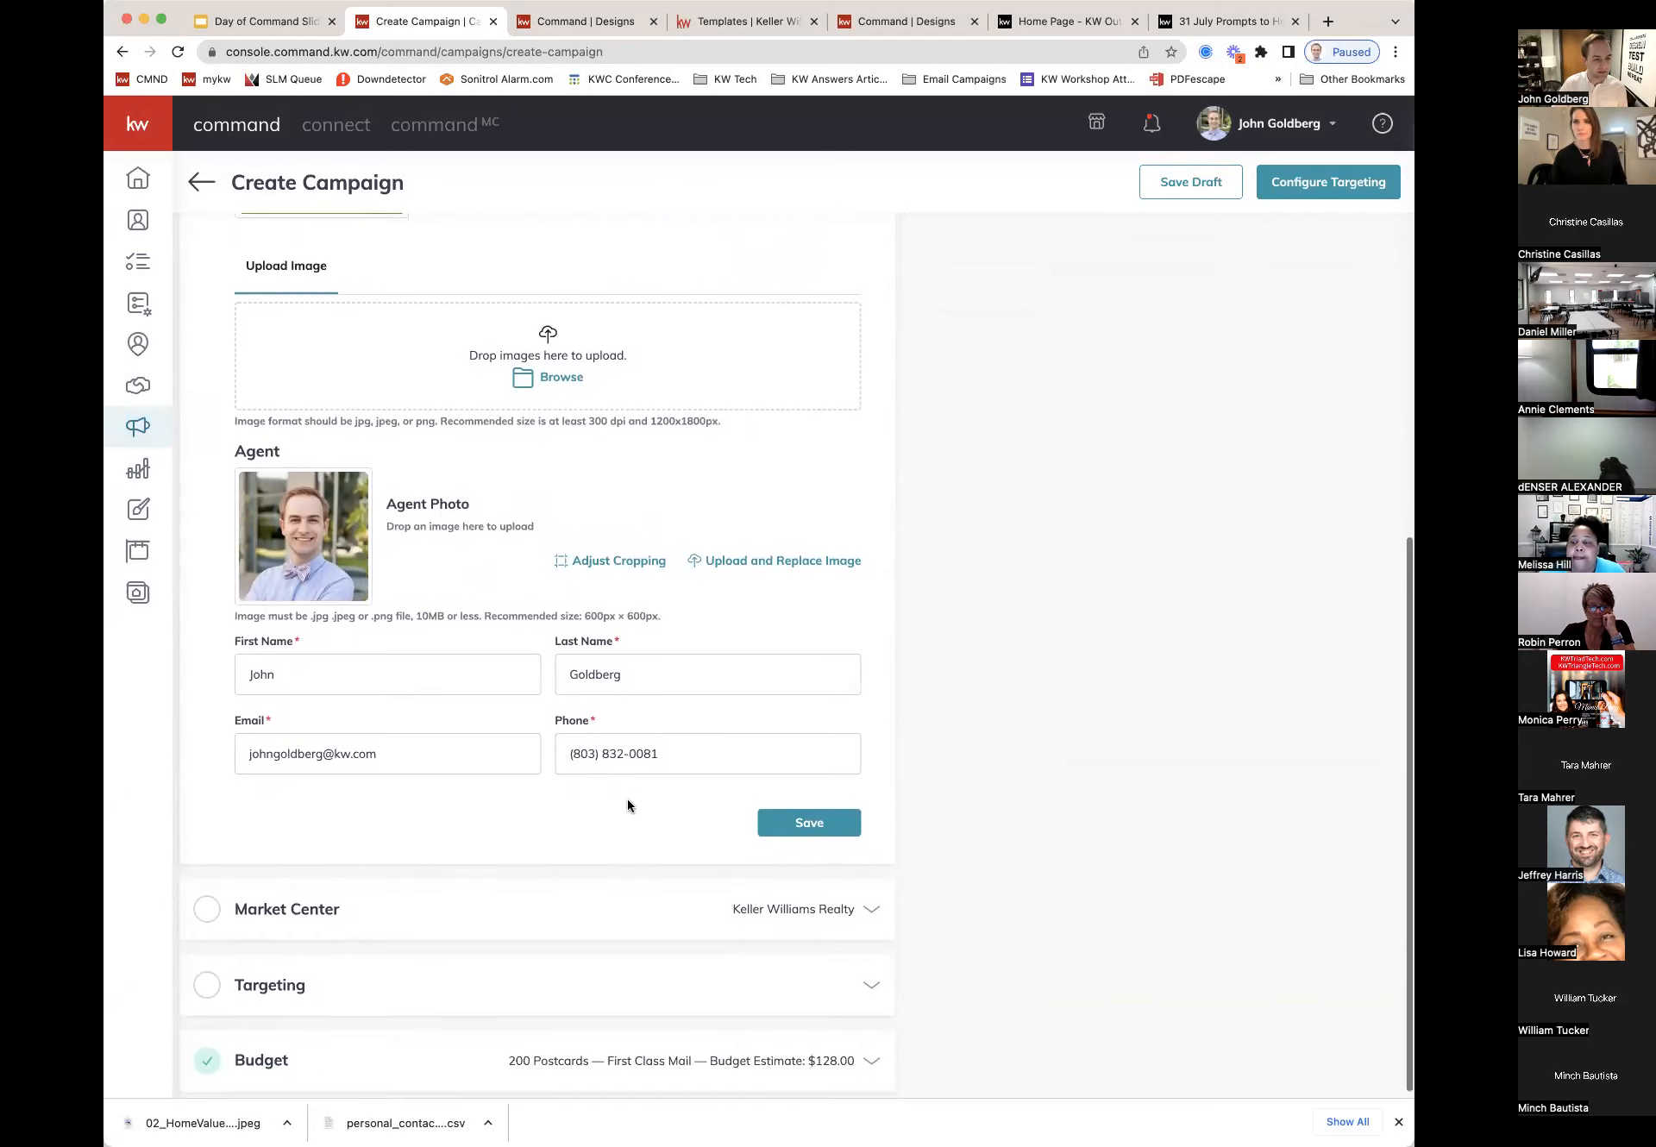
Step: Save the postcard content, keeping the low-resolution house photo
{"action": "left_click", "coordinate": [814, 820]}
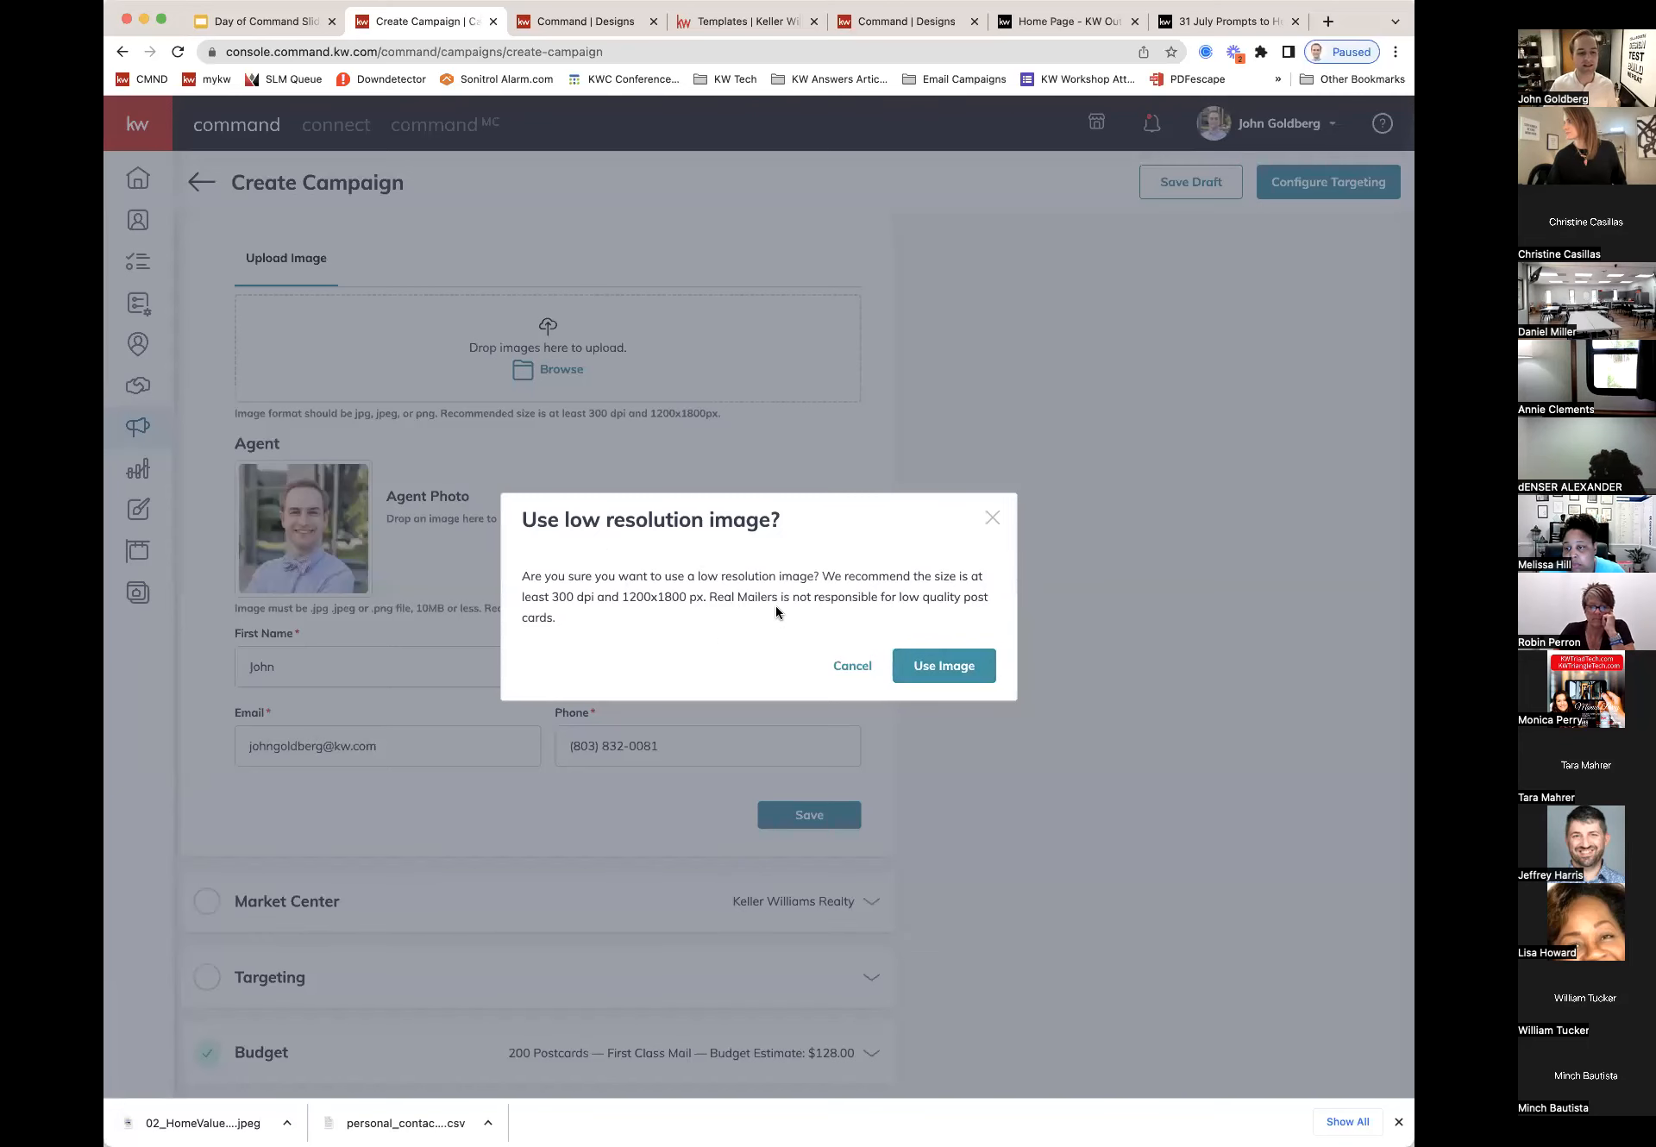
{"action": "left_click", "coordinate": [949, 665]}
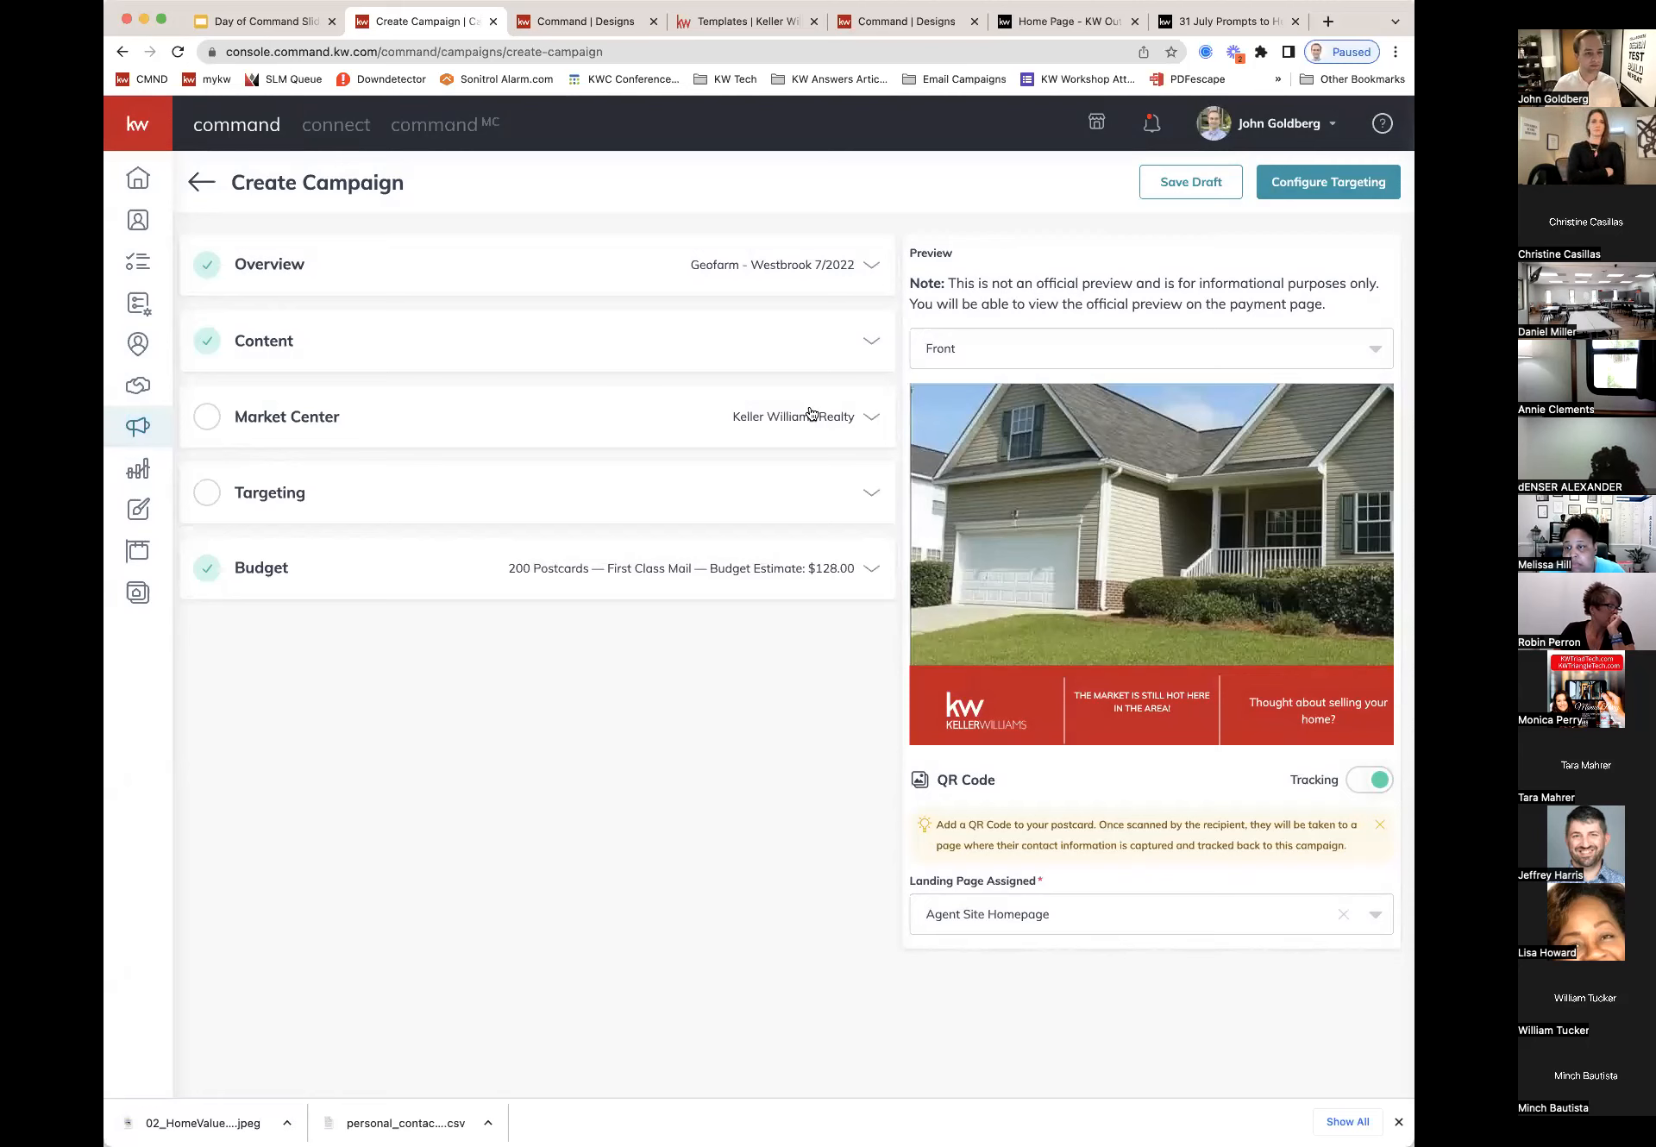
{"action": "left_click", "coordinate": [863, 420]}
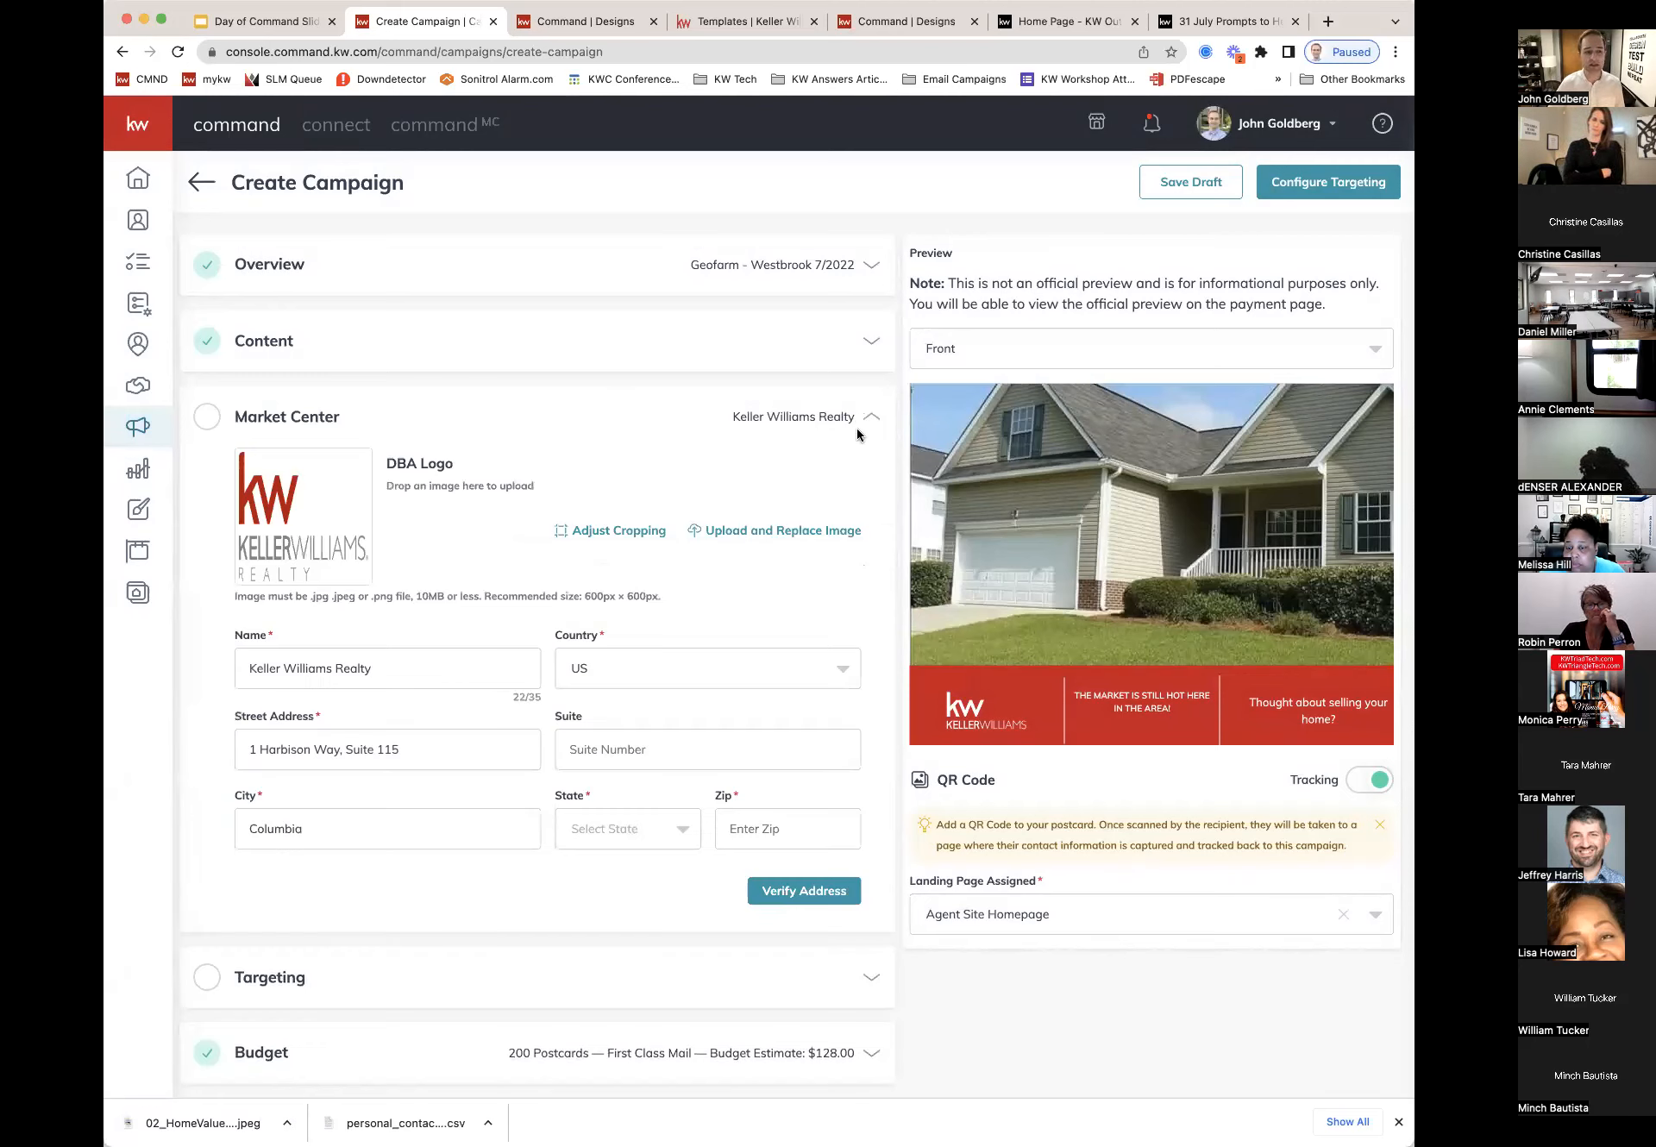
Step: Fill in the Market Center suite and choose SC as its state
{"action": "left_click", "coordinate": [590, 748]}
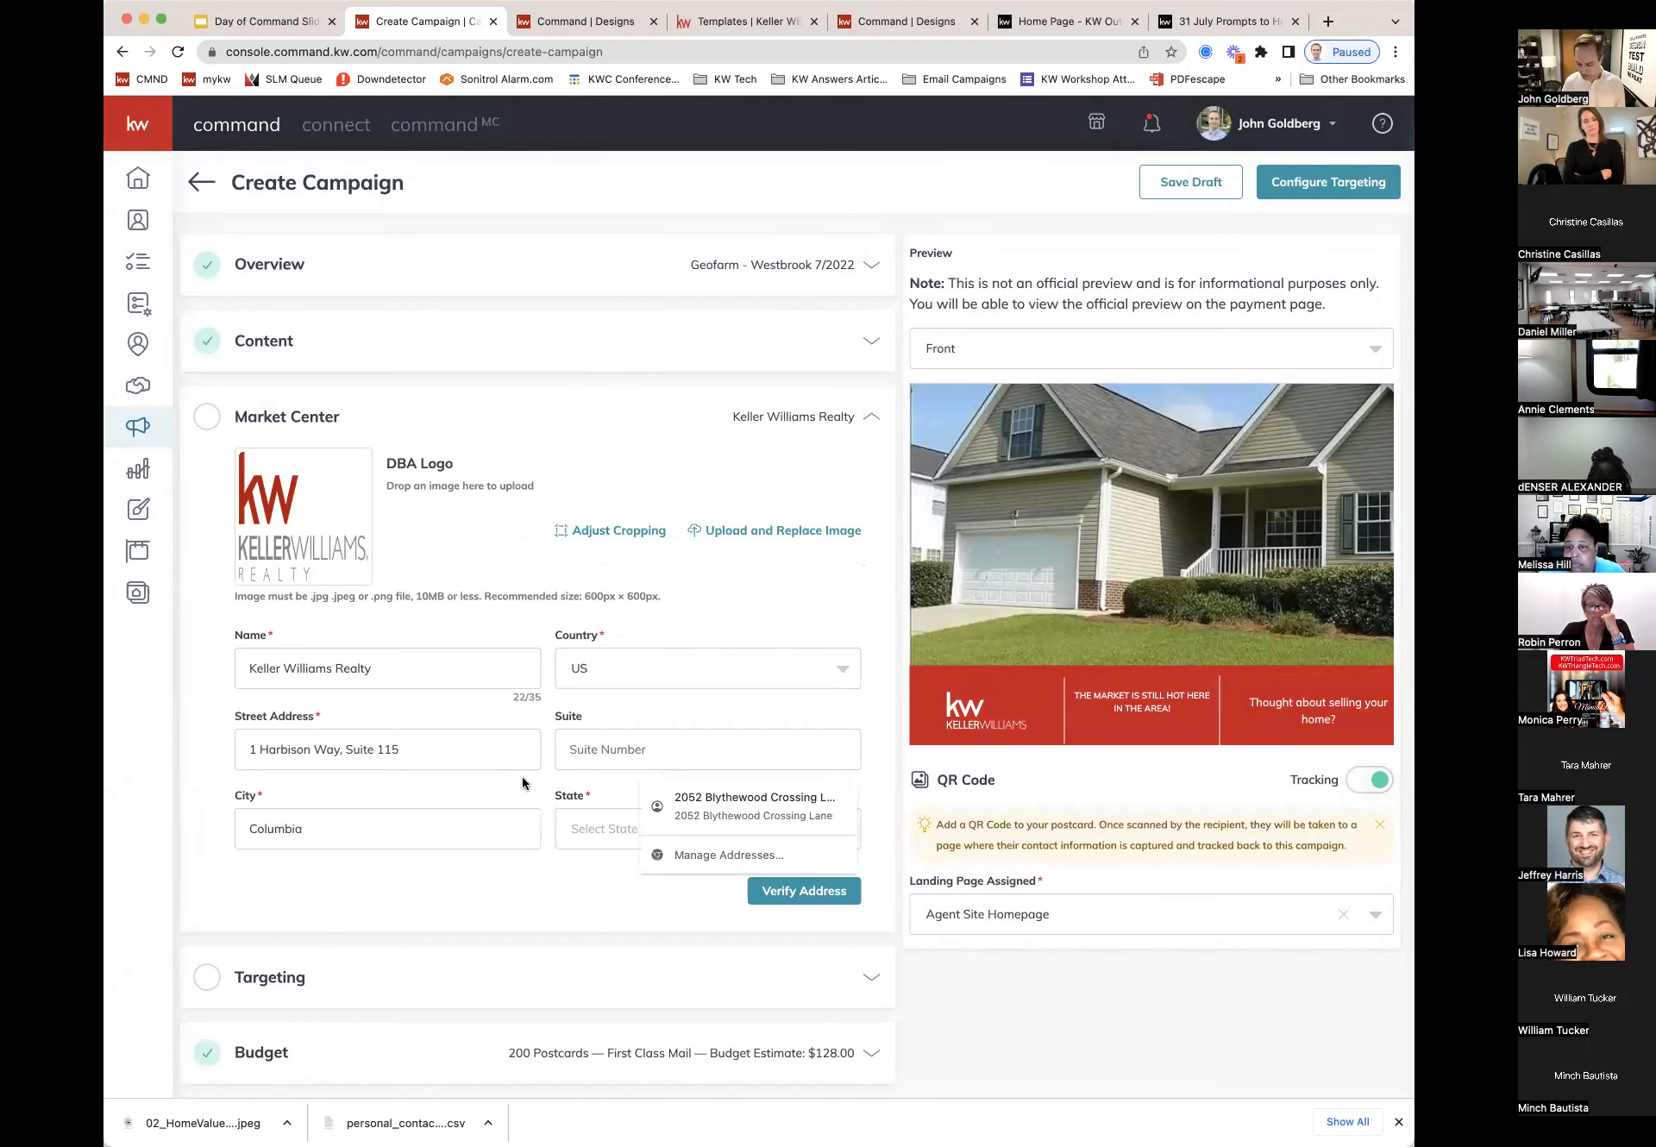
{"action": "key", "text": "Escape"}
{"action": "type", "text": "Suti"}
{"action": "key", "text": "BackSpace"}
{"action": "key", "text": "BackSpace"}
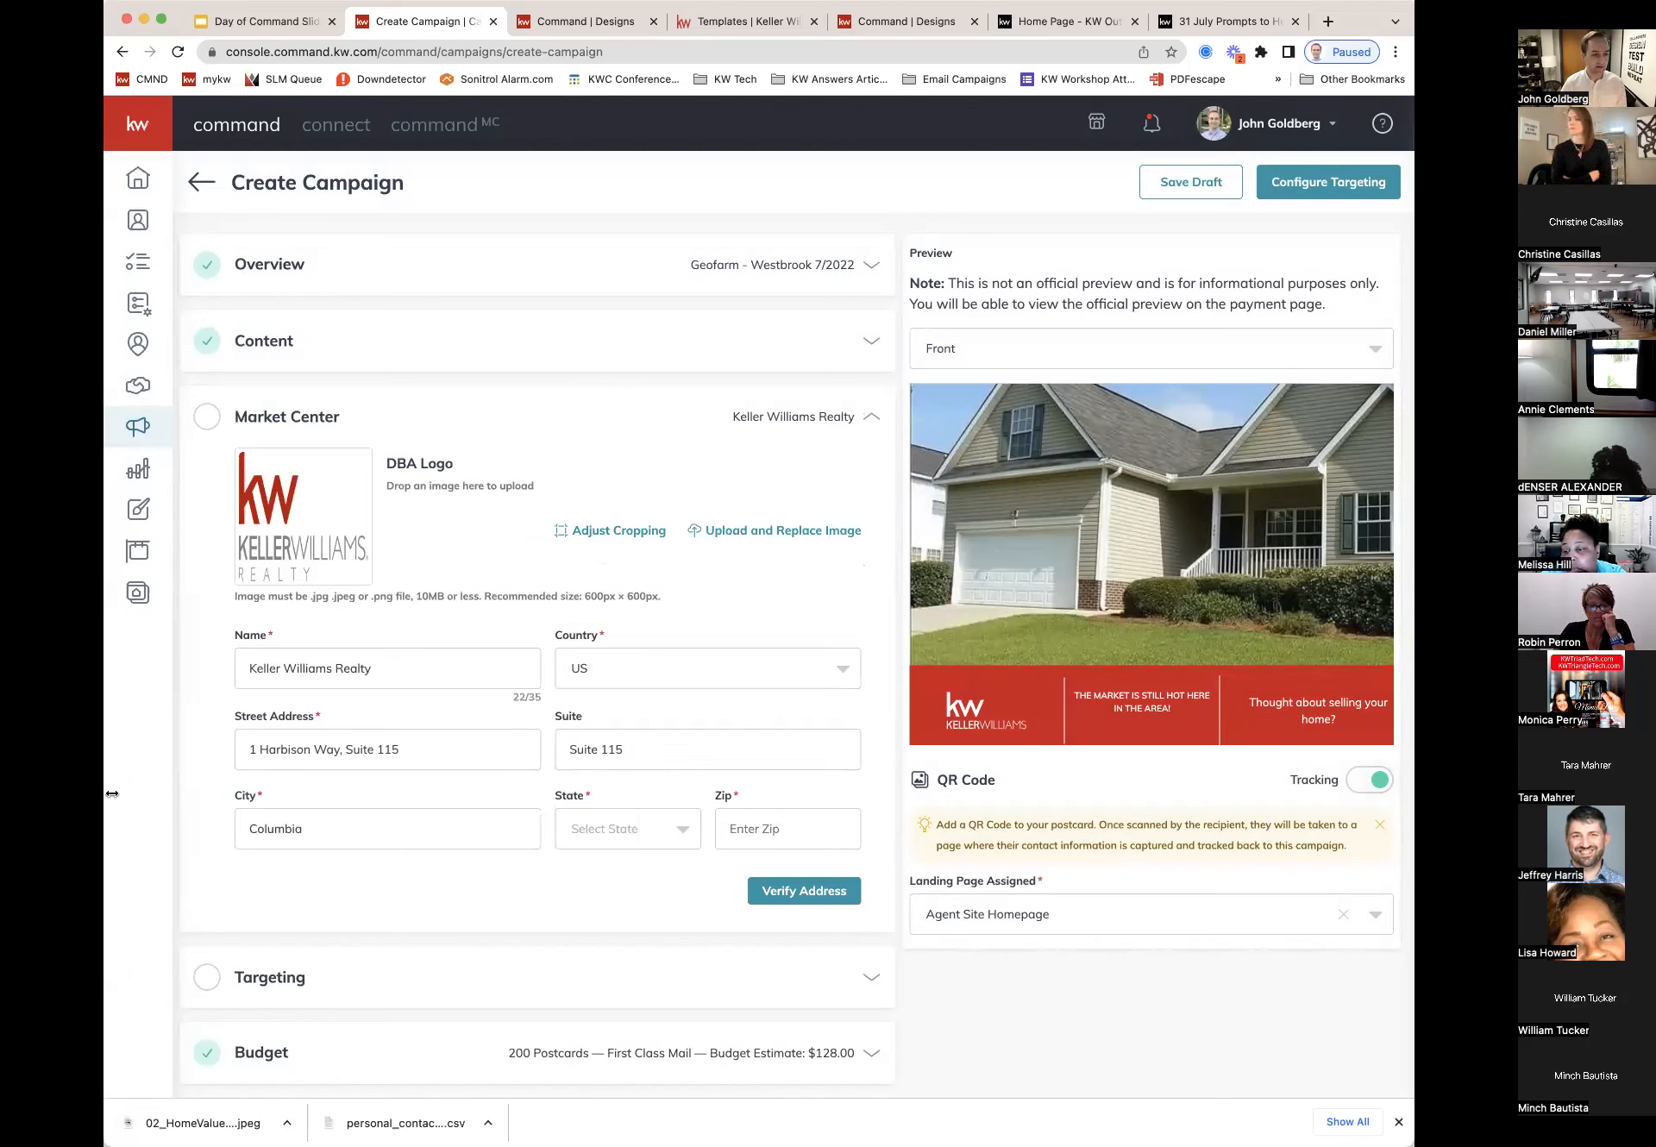
{"action": "left_click", "coordinate": [687, 829]}
{"action": "scroll", "coordinate": [649, 881], "scroll_direction": "down", "scroll_amount": 5}
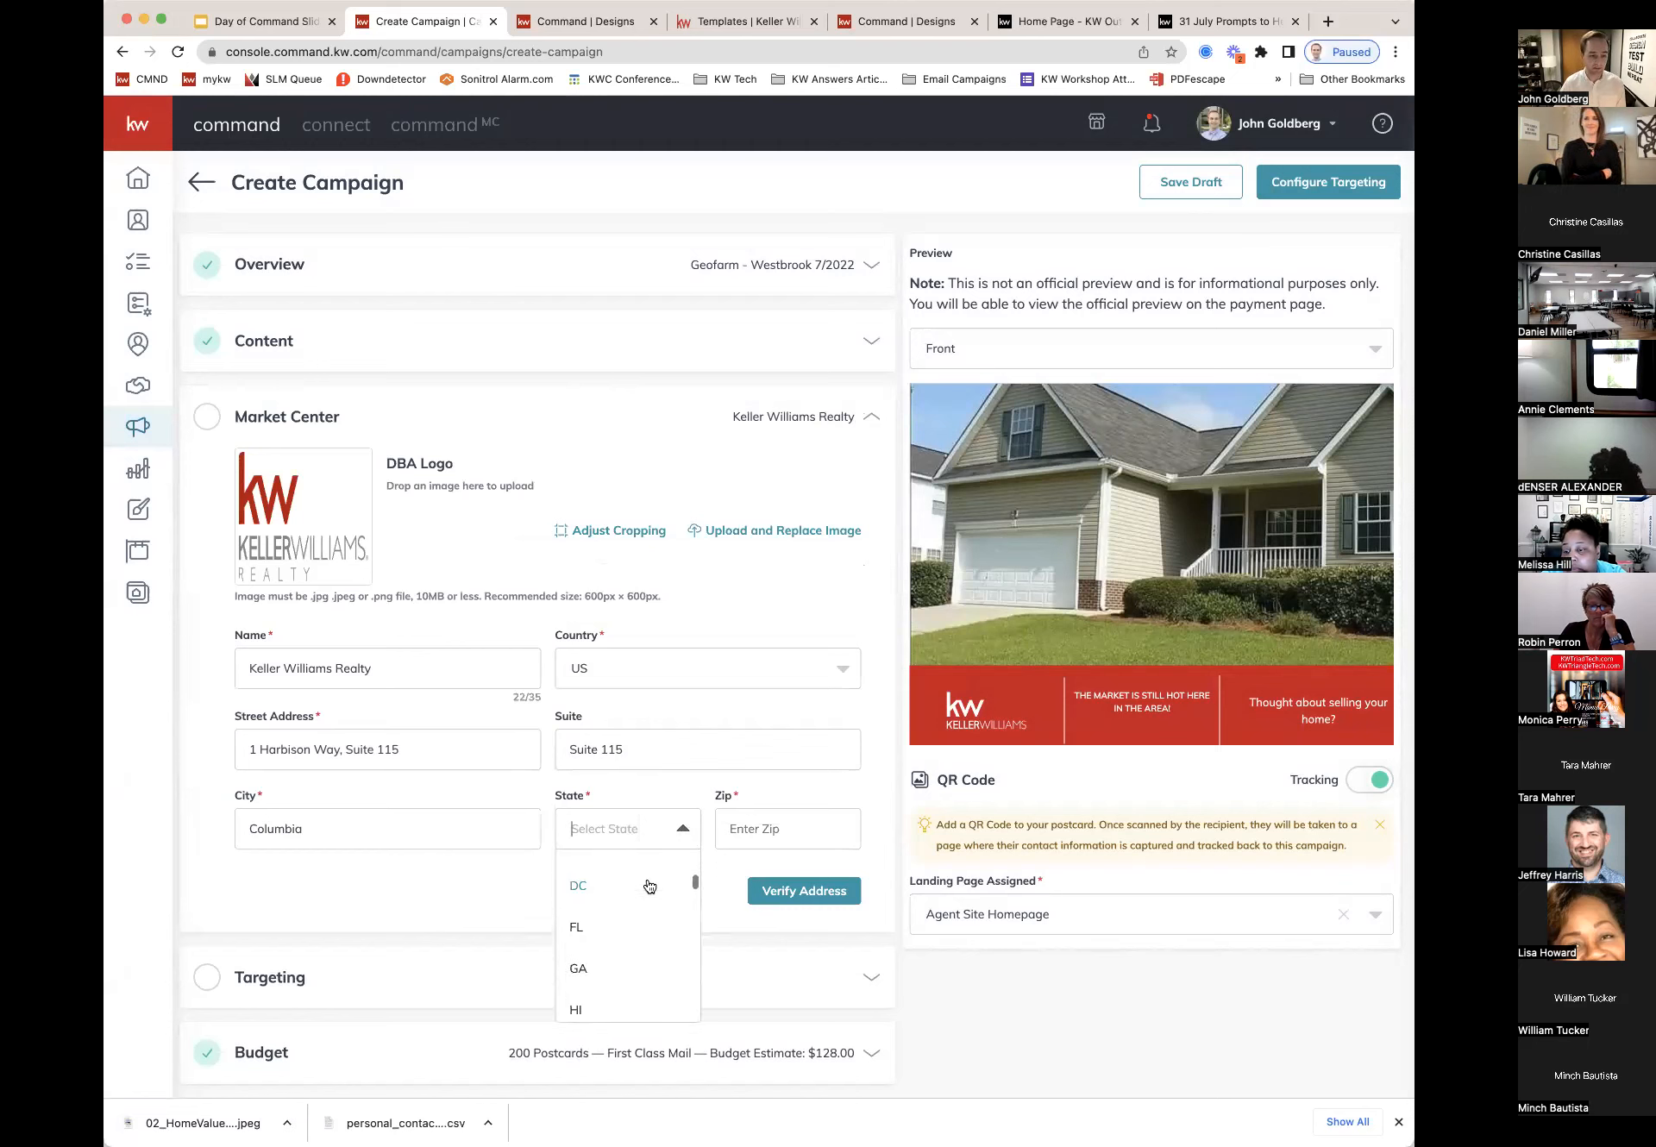
{"action": "scroll", "coordinate": [648, 886], "scroll_direction": "down", "scroll_amount": 6}
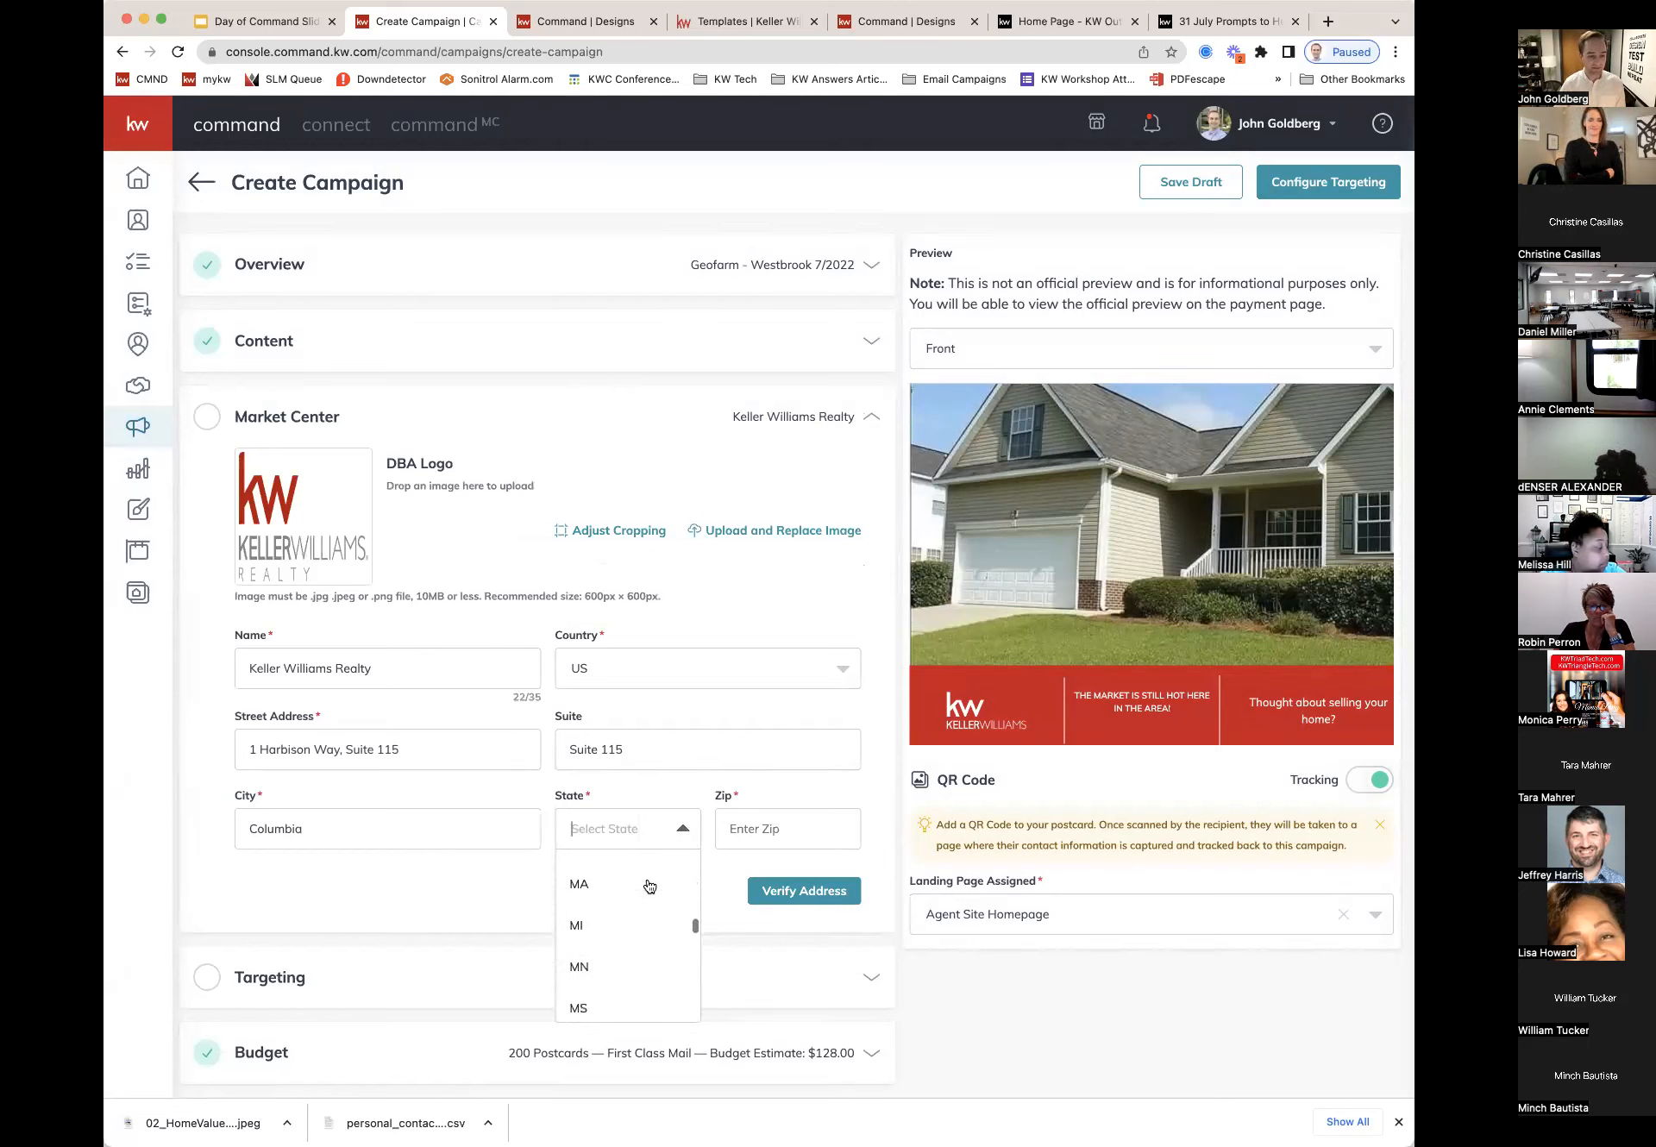
{"action": "scroll", "coordinate": [649, 886], "scroll_direction": "down", "scroll_amount": 5}
{"action": "scroll", "coordinate": [649, 886], "scroll_direction": "down", "scroll_amount": 3}
{"action": "left_click", "coordinate": [621, 893]}
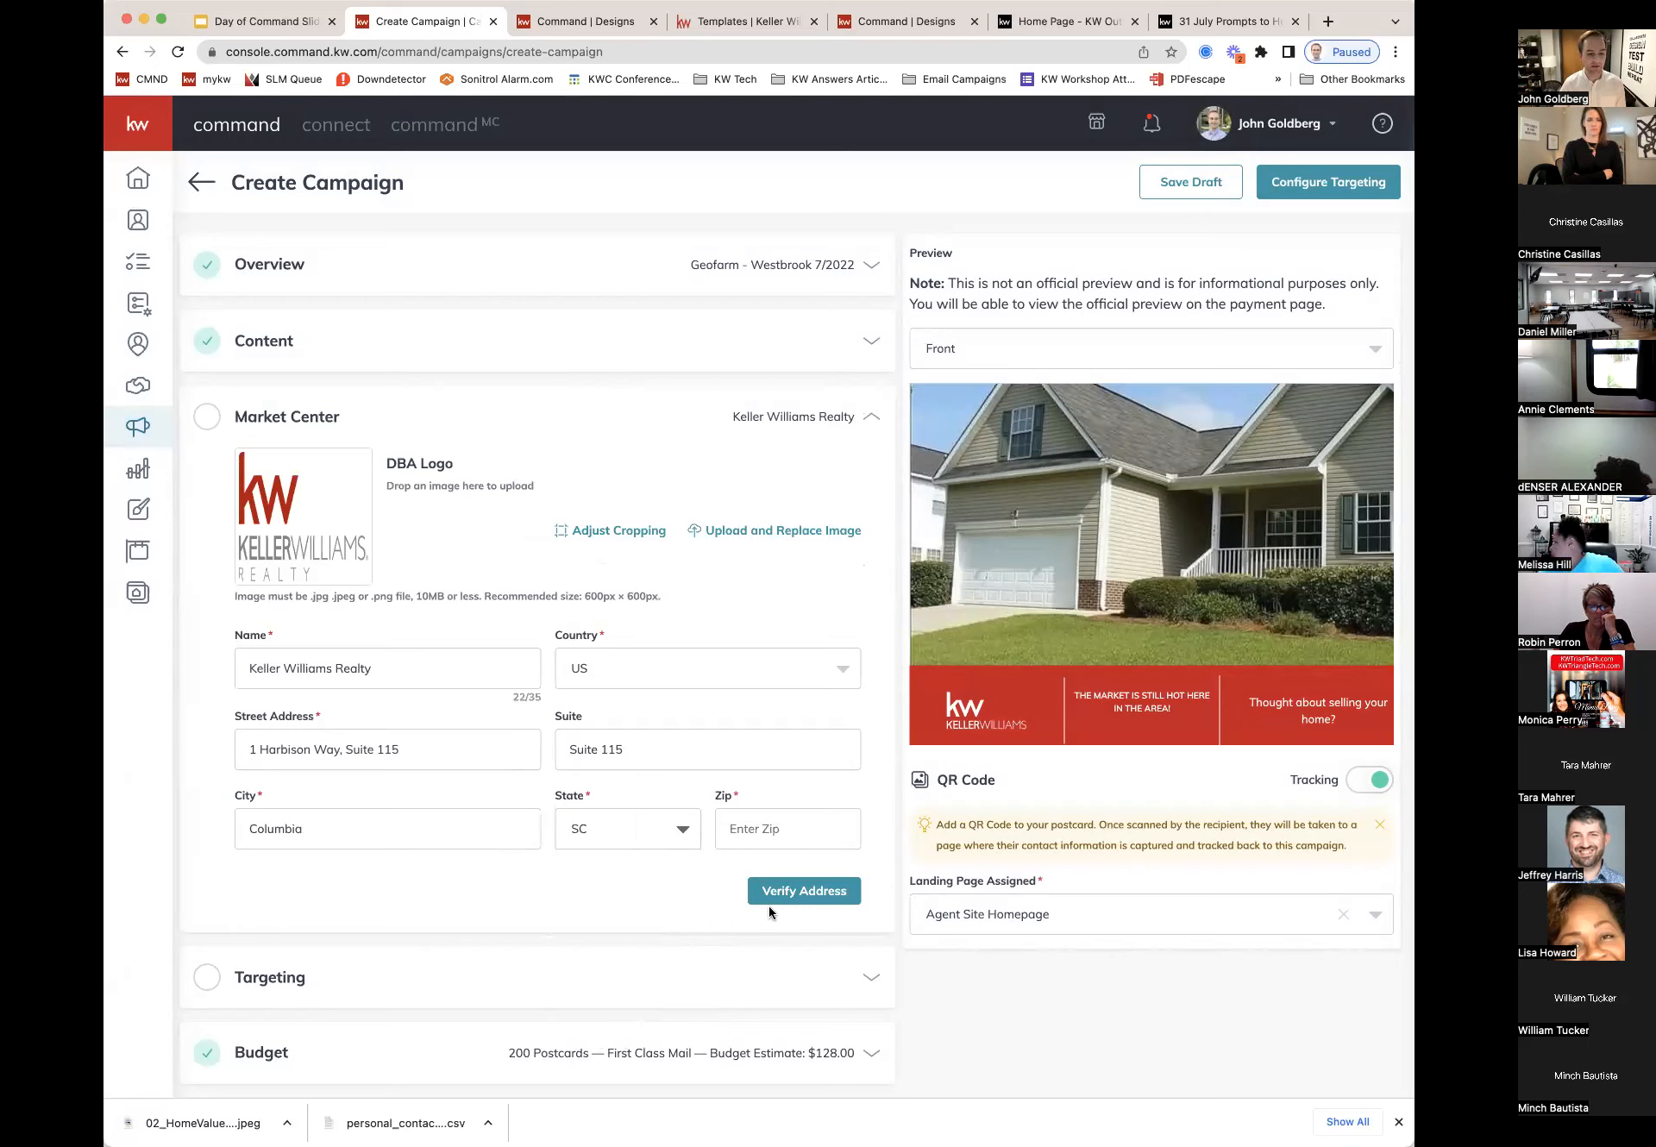
Step: Enter zip 29212, then verify and confirm the corrected Market Center address
{"action": "left_click", "coordinate": [775, 830]}
{"action": "type", "text": "29212"}
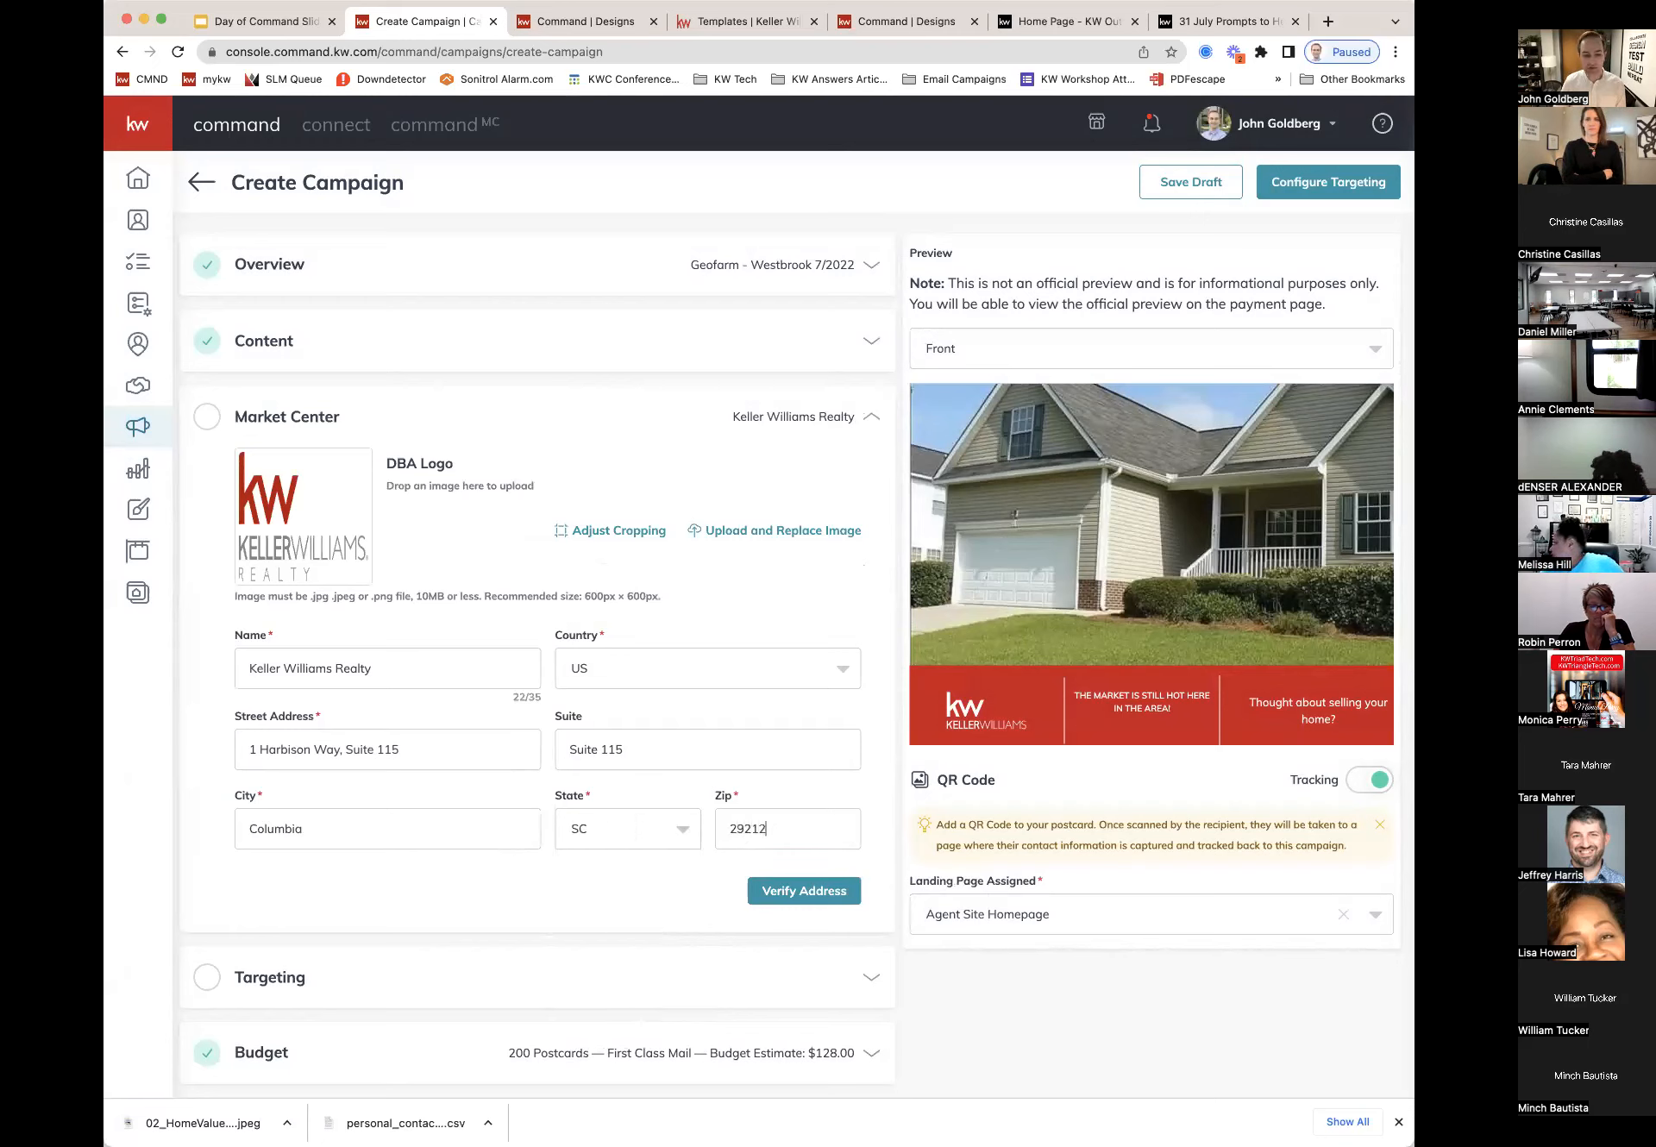
{"action": "left_click", "coordinate": [811, 889]}
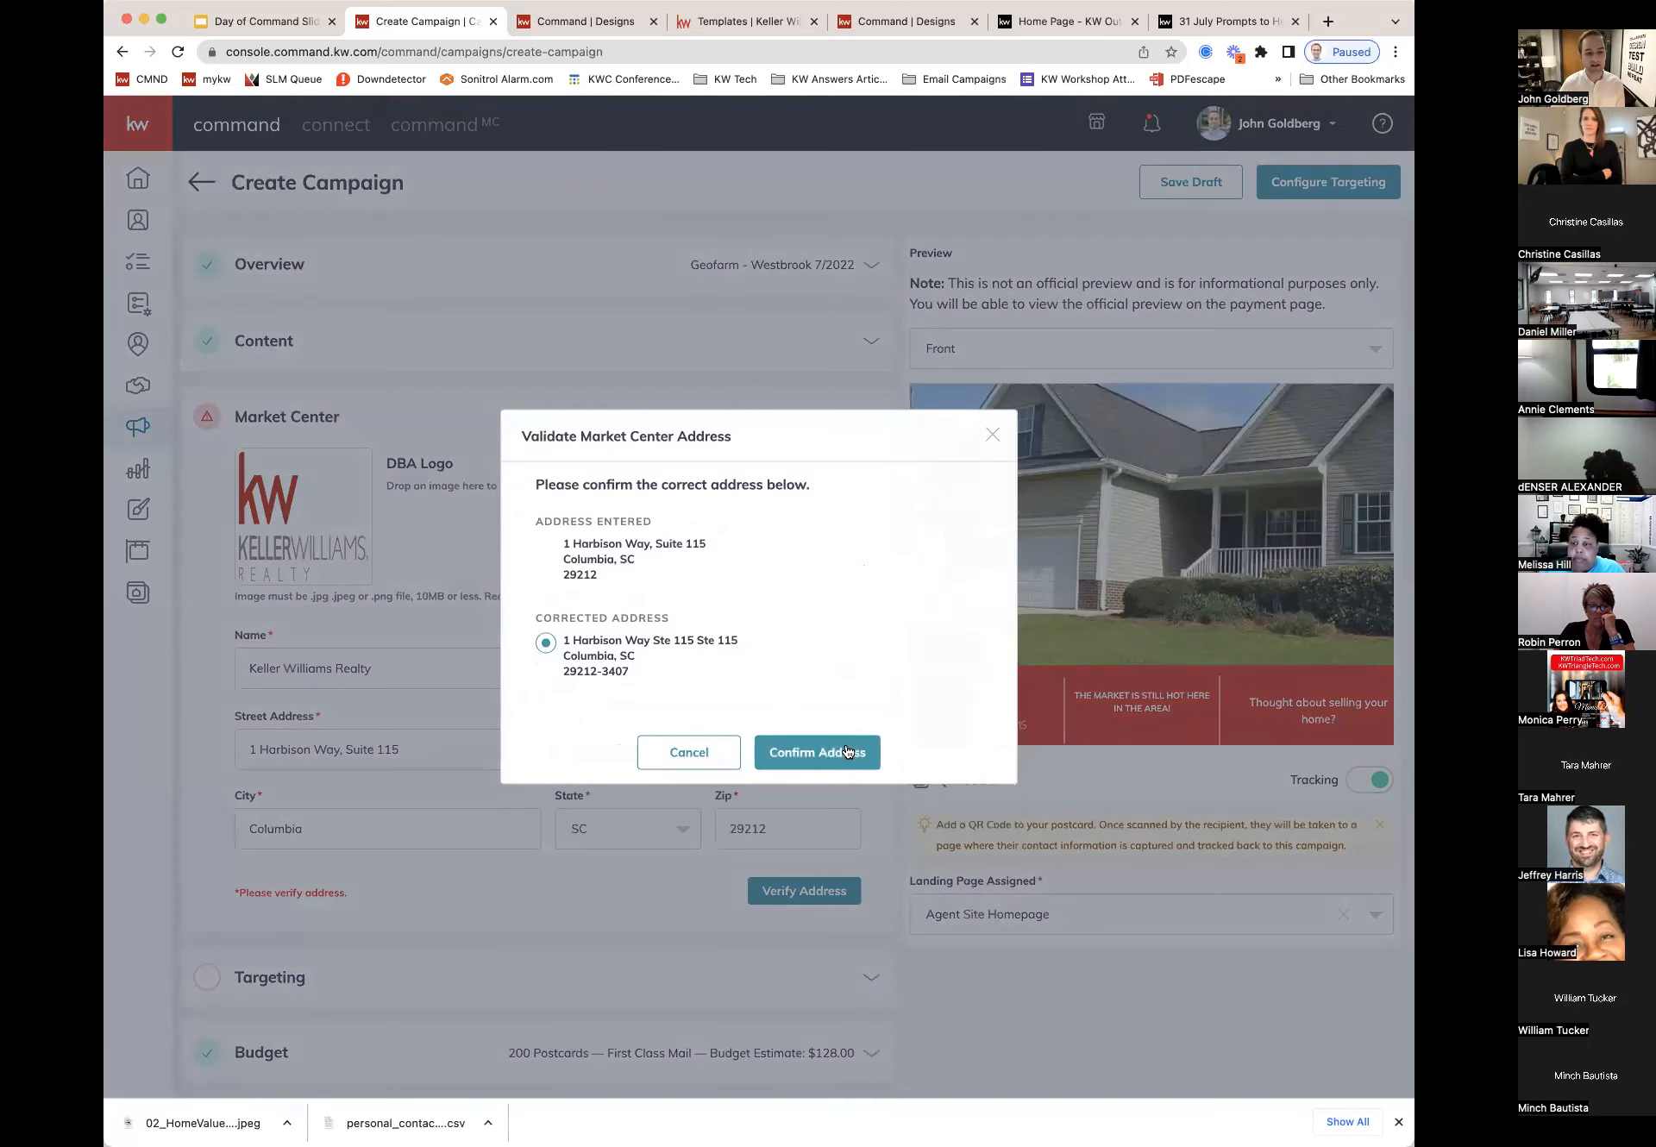
{"action": "left_click", "coordinate": [847, 752]}
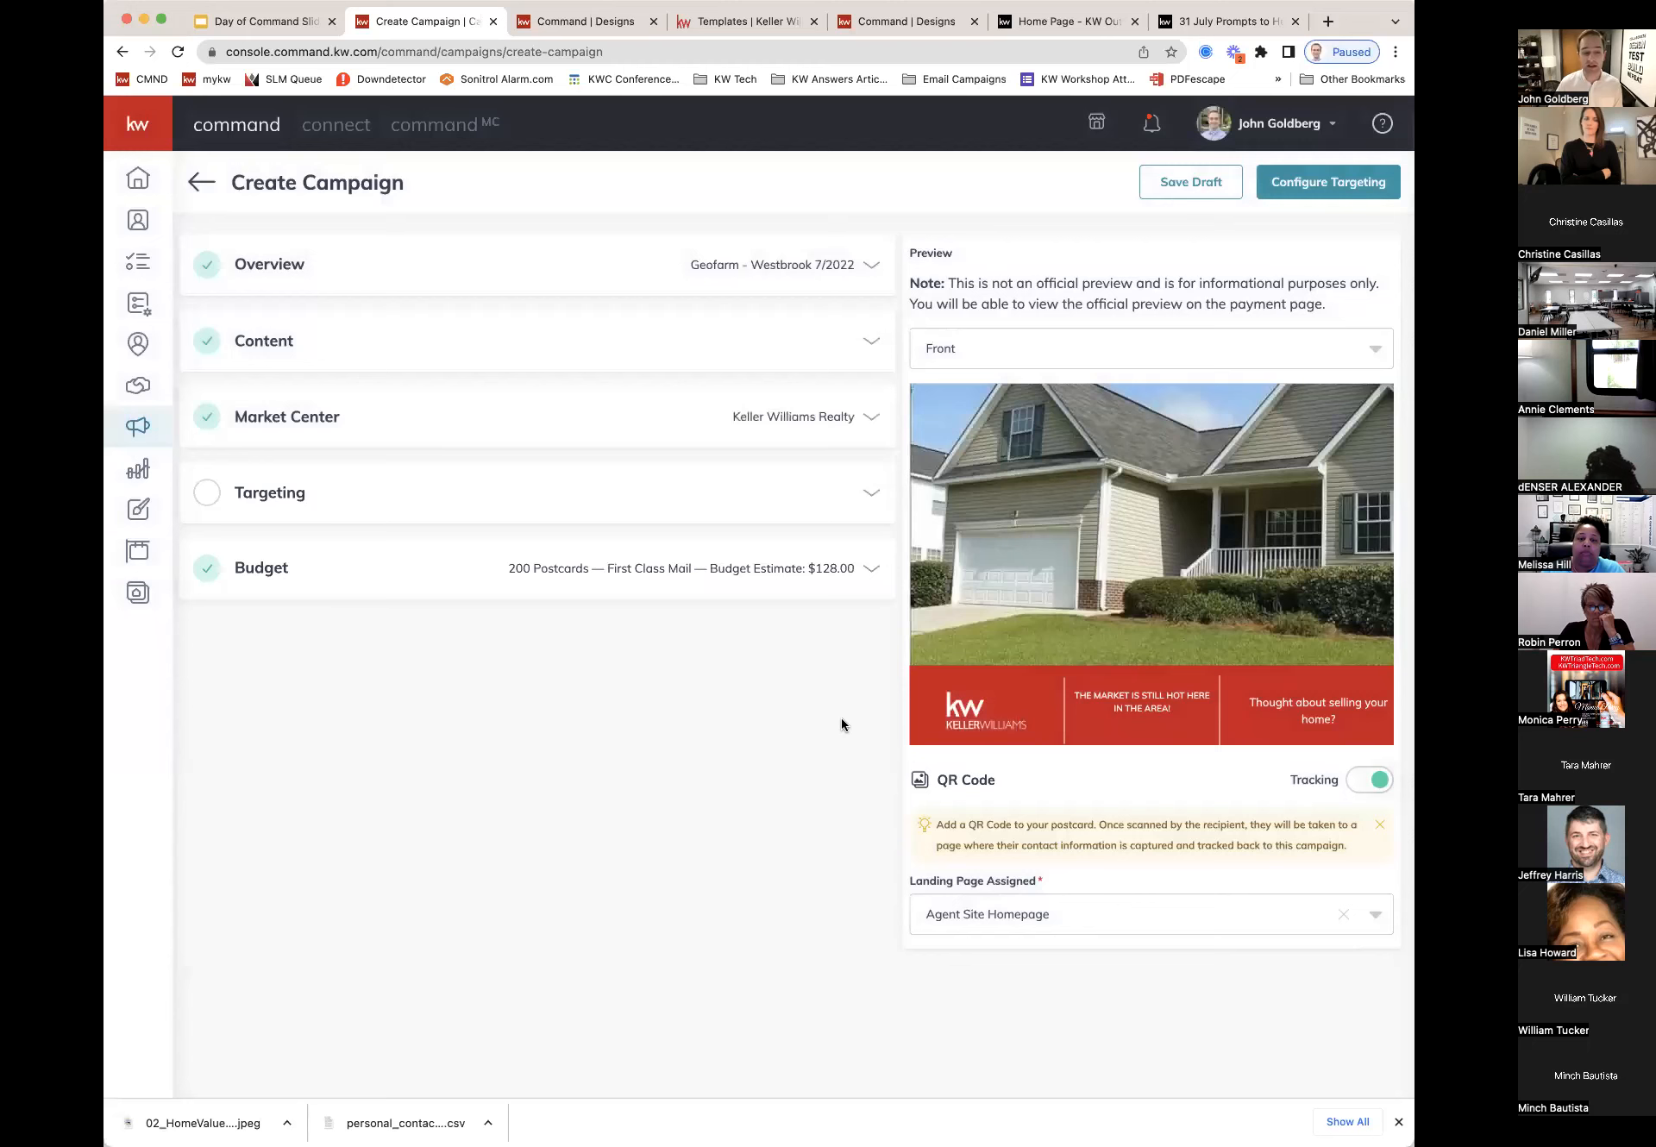
{"action": "left_click", "coordinate": [870, 493]}
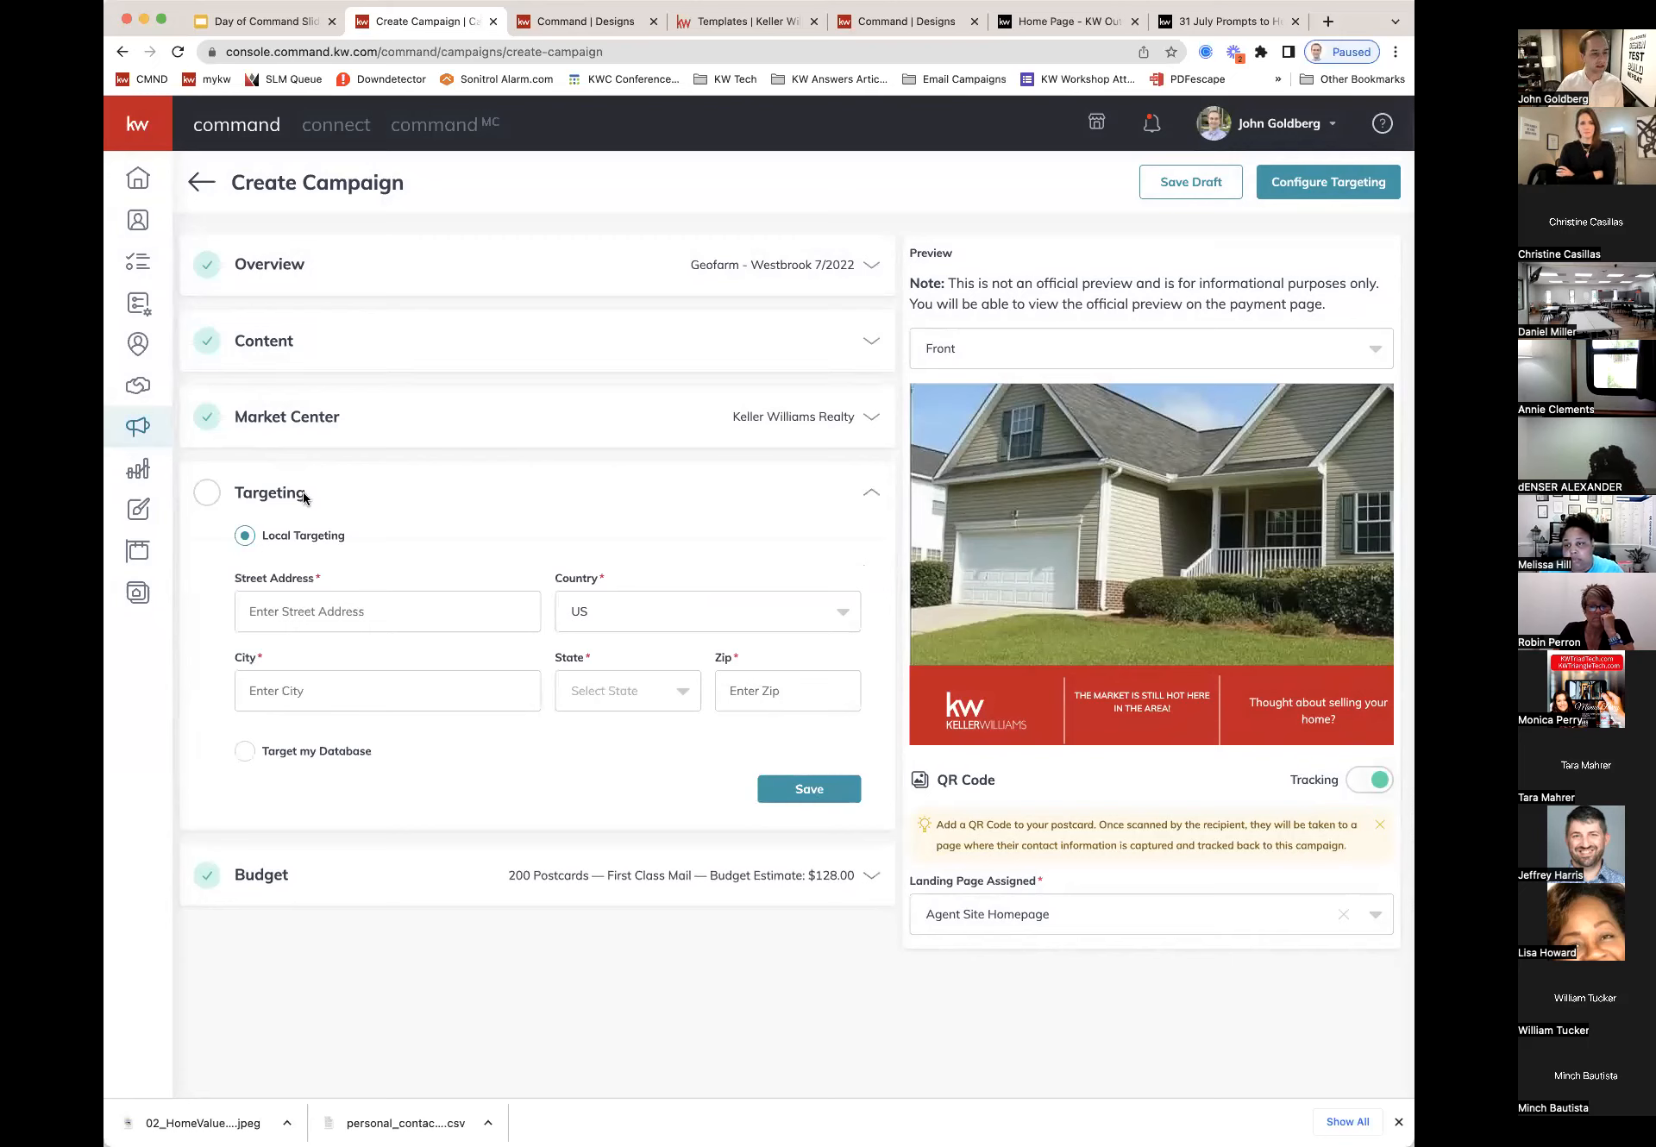
Step: Save local targeting around the entered street address, state SC, zip 29072
{"action": "left_click", "coordinate": [340, 603]}
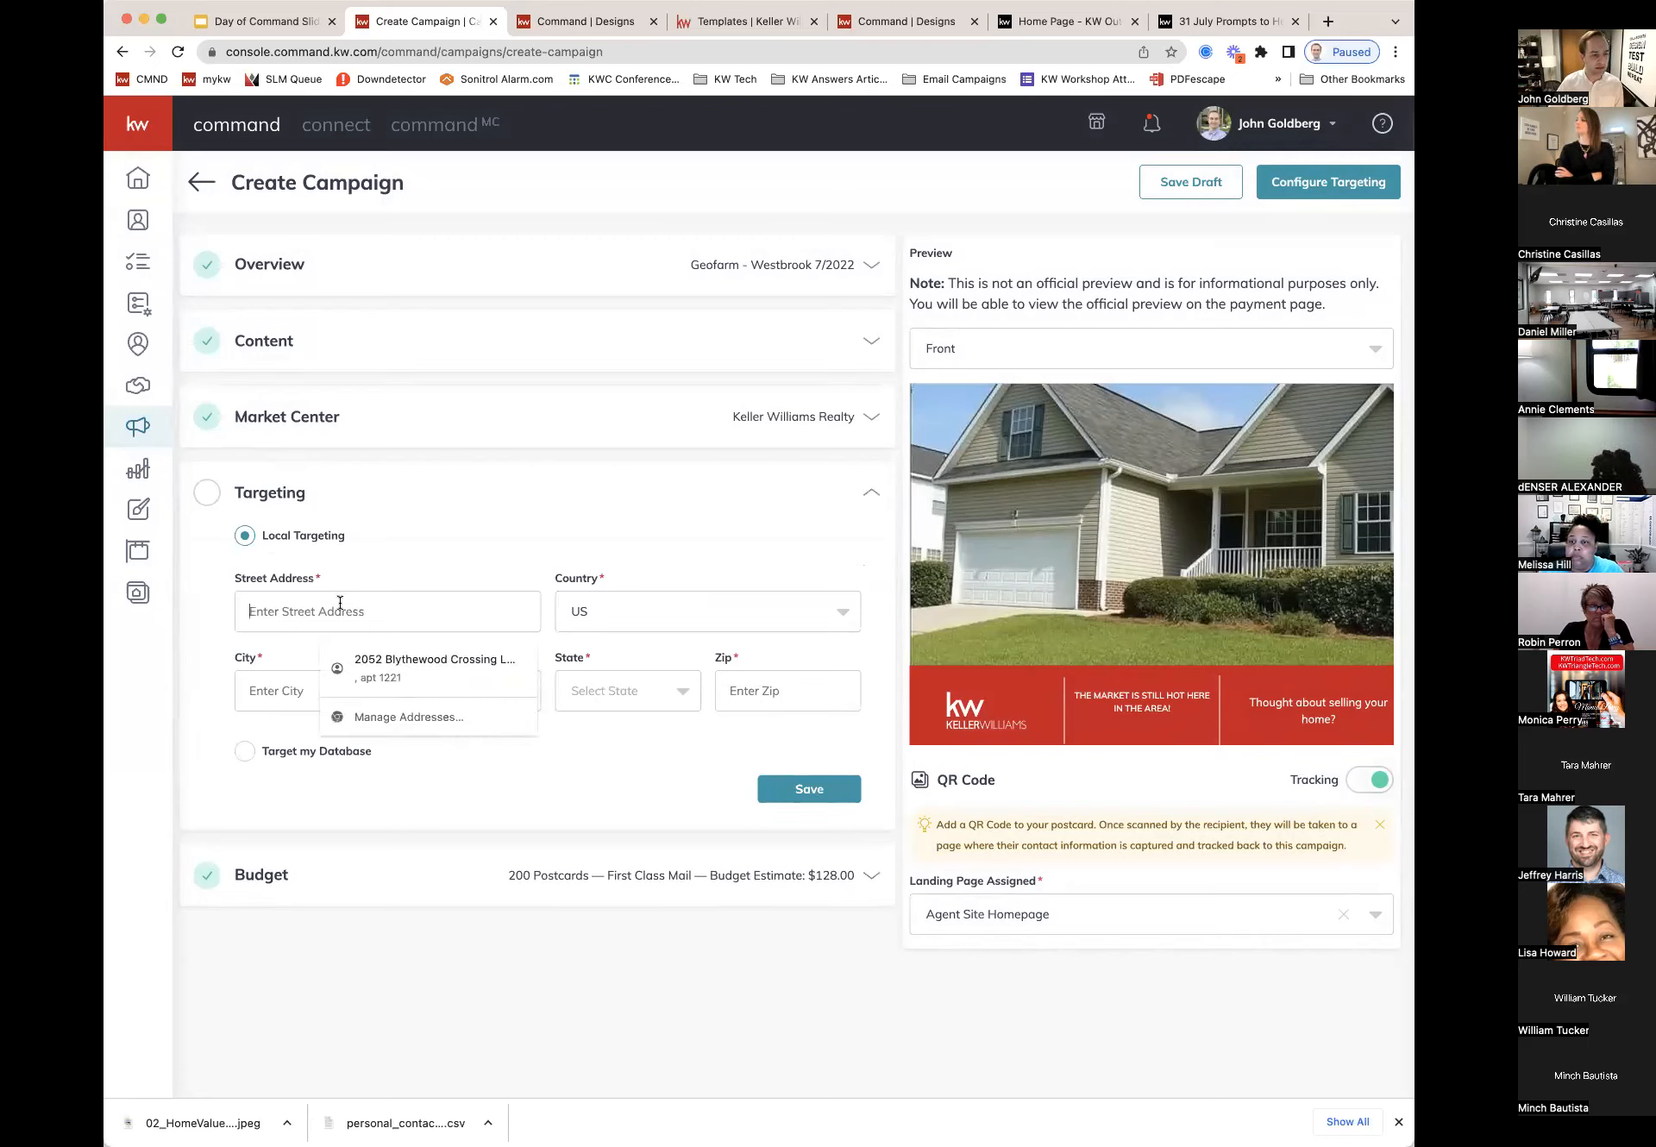
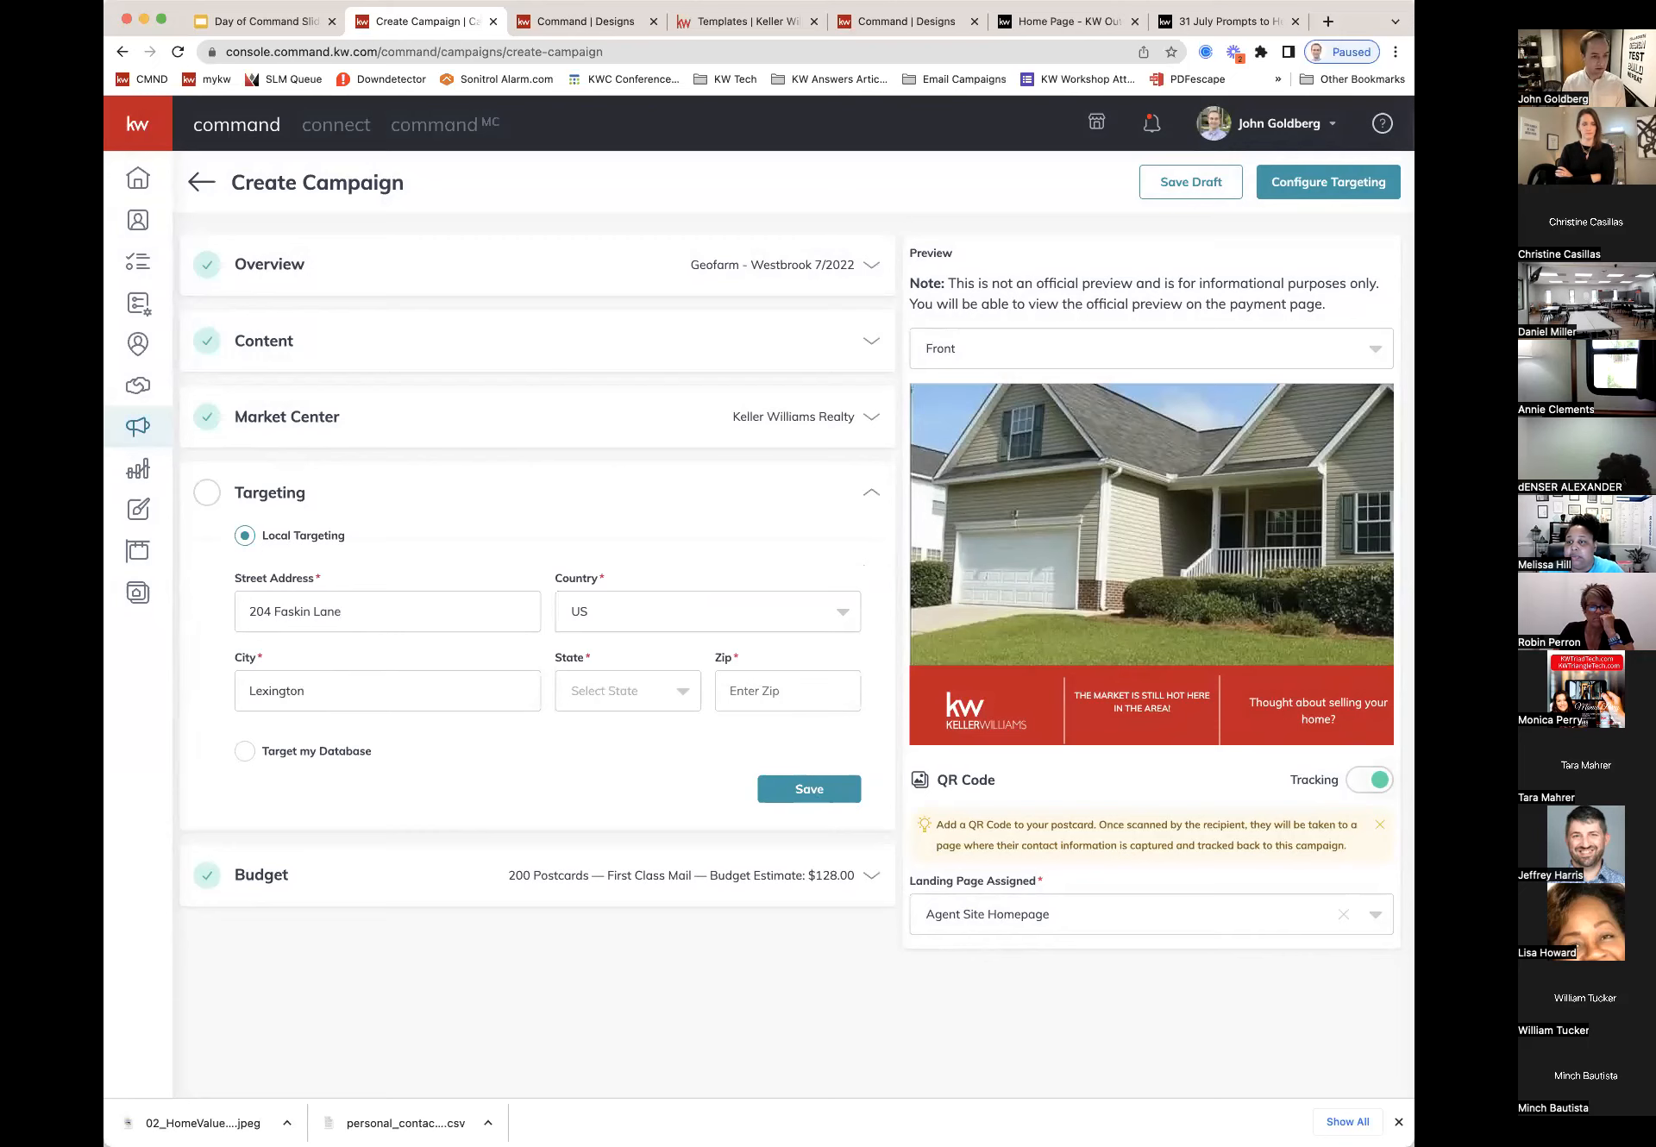
{"action": "type", "text": "S"}
{"action": "left_click", "coordinate": [578, 816]}
{"action": "left_click", "coordinate": [735, 691]}
{"action": "type", "text": "29072"}
{"action": "left_click", "coordinate": [847, 788]}
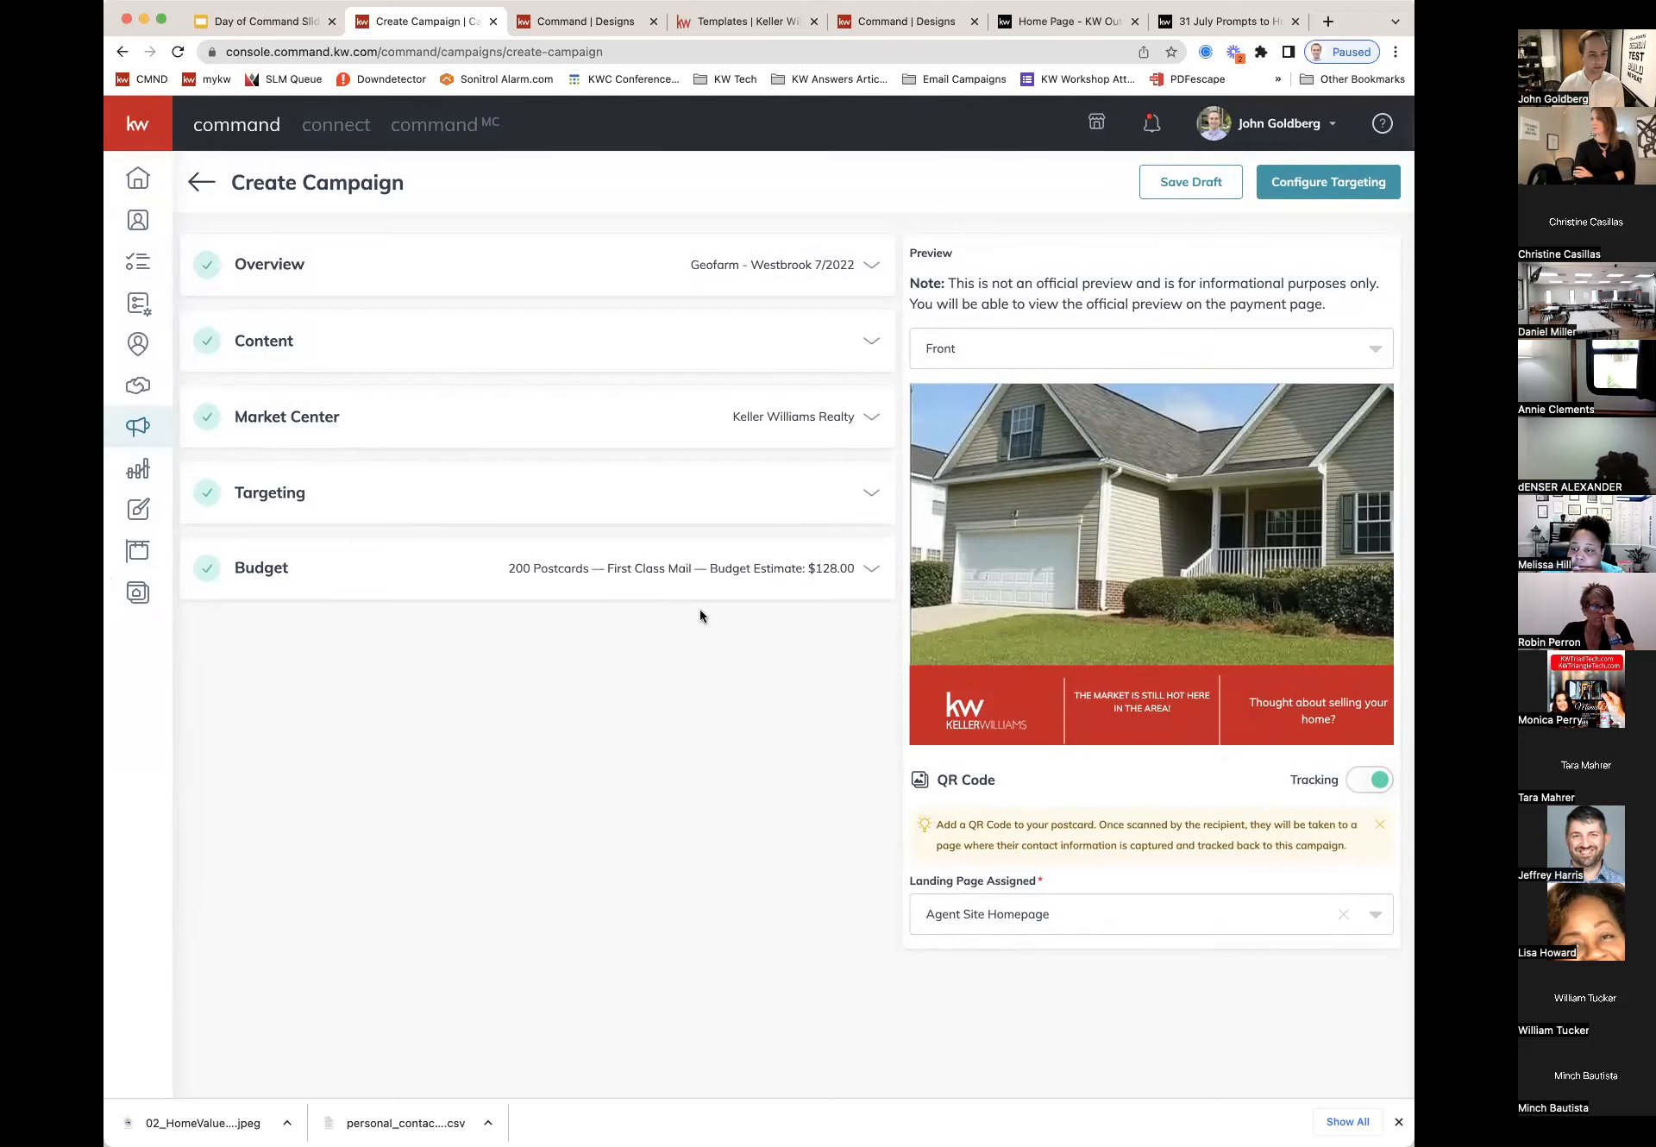
{"action": "left_click", "coordinate": [658, 569]}
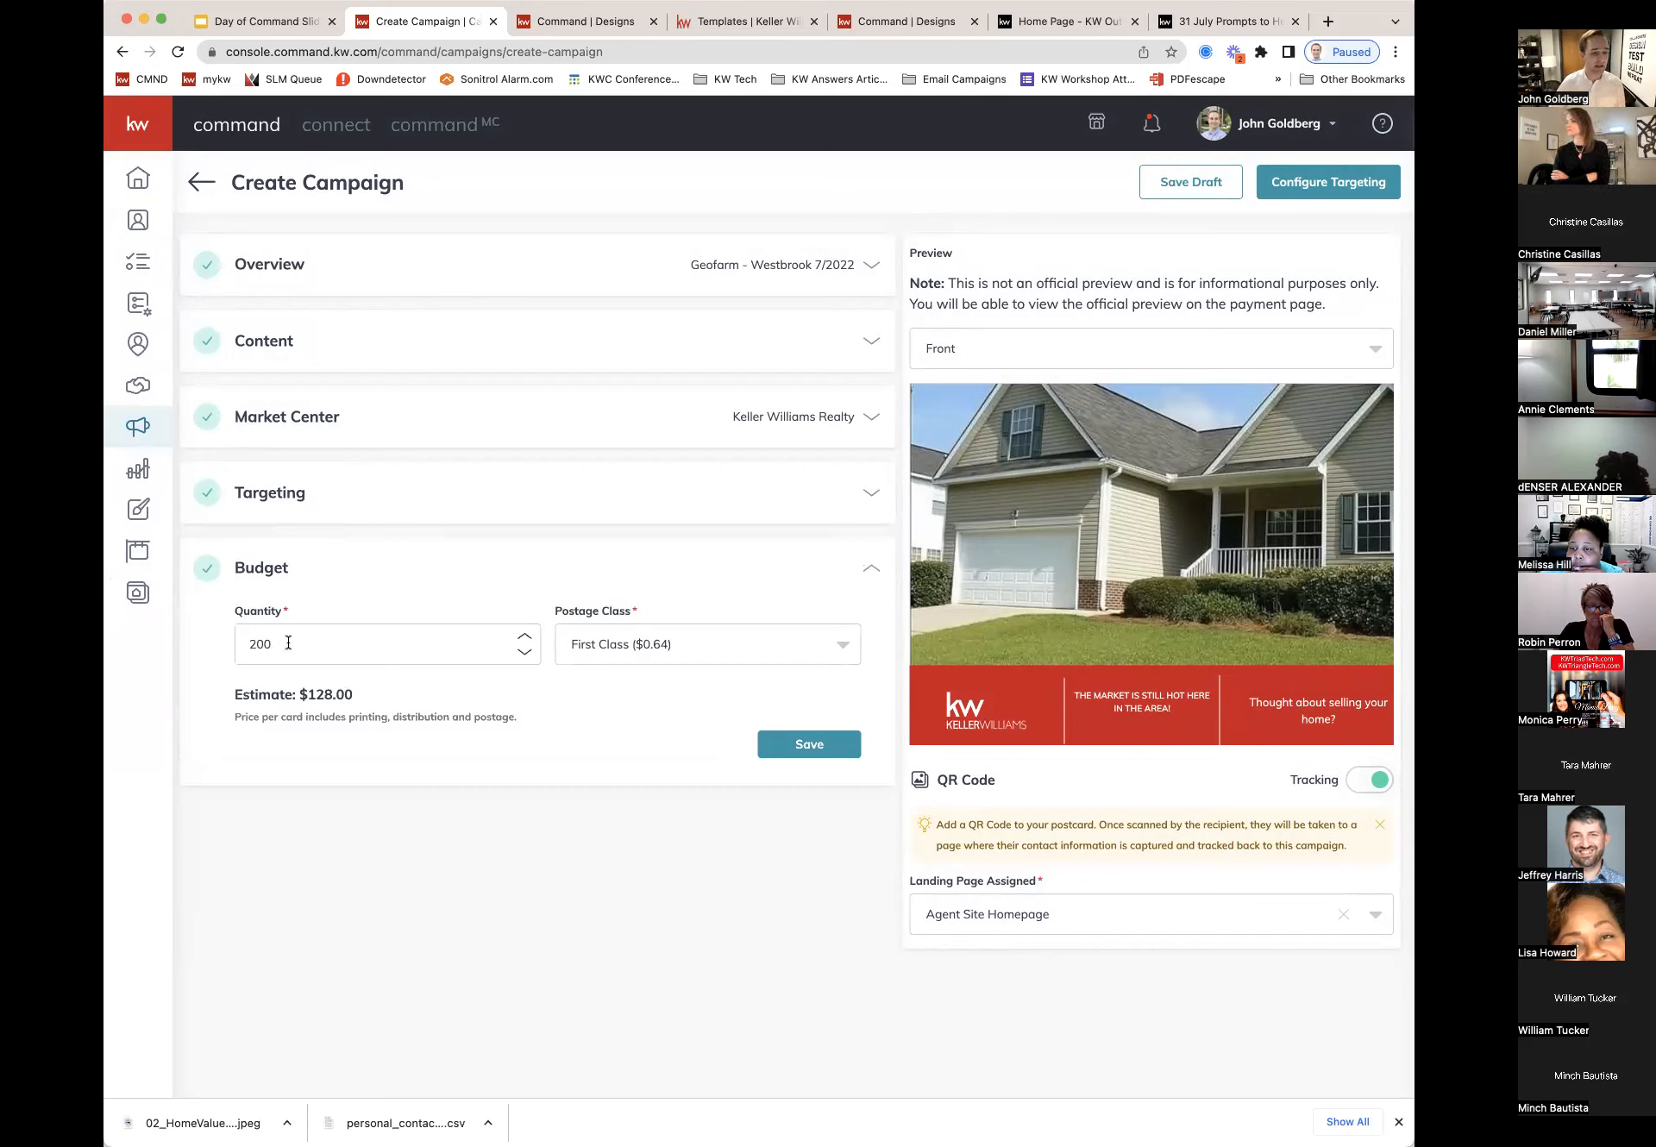
{"action": "left_click_drag", "start_coordinate": [283, 645], "coordinate": [236, 645]}
{"action": "left_click", "coordinate": [497, 794]}
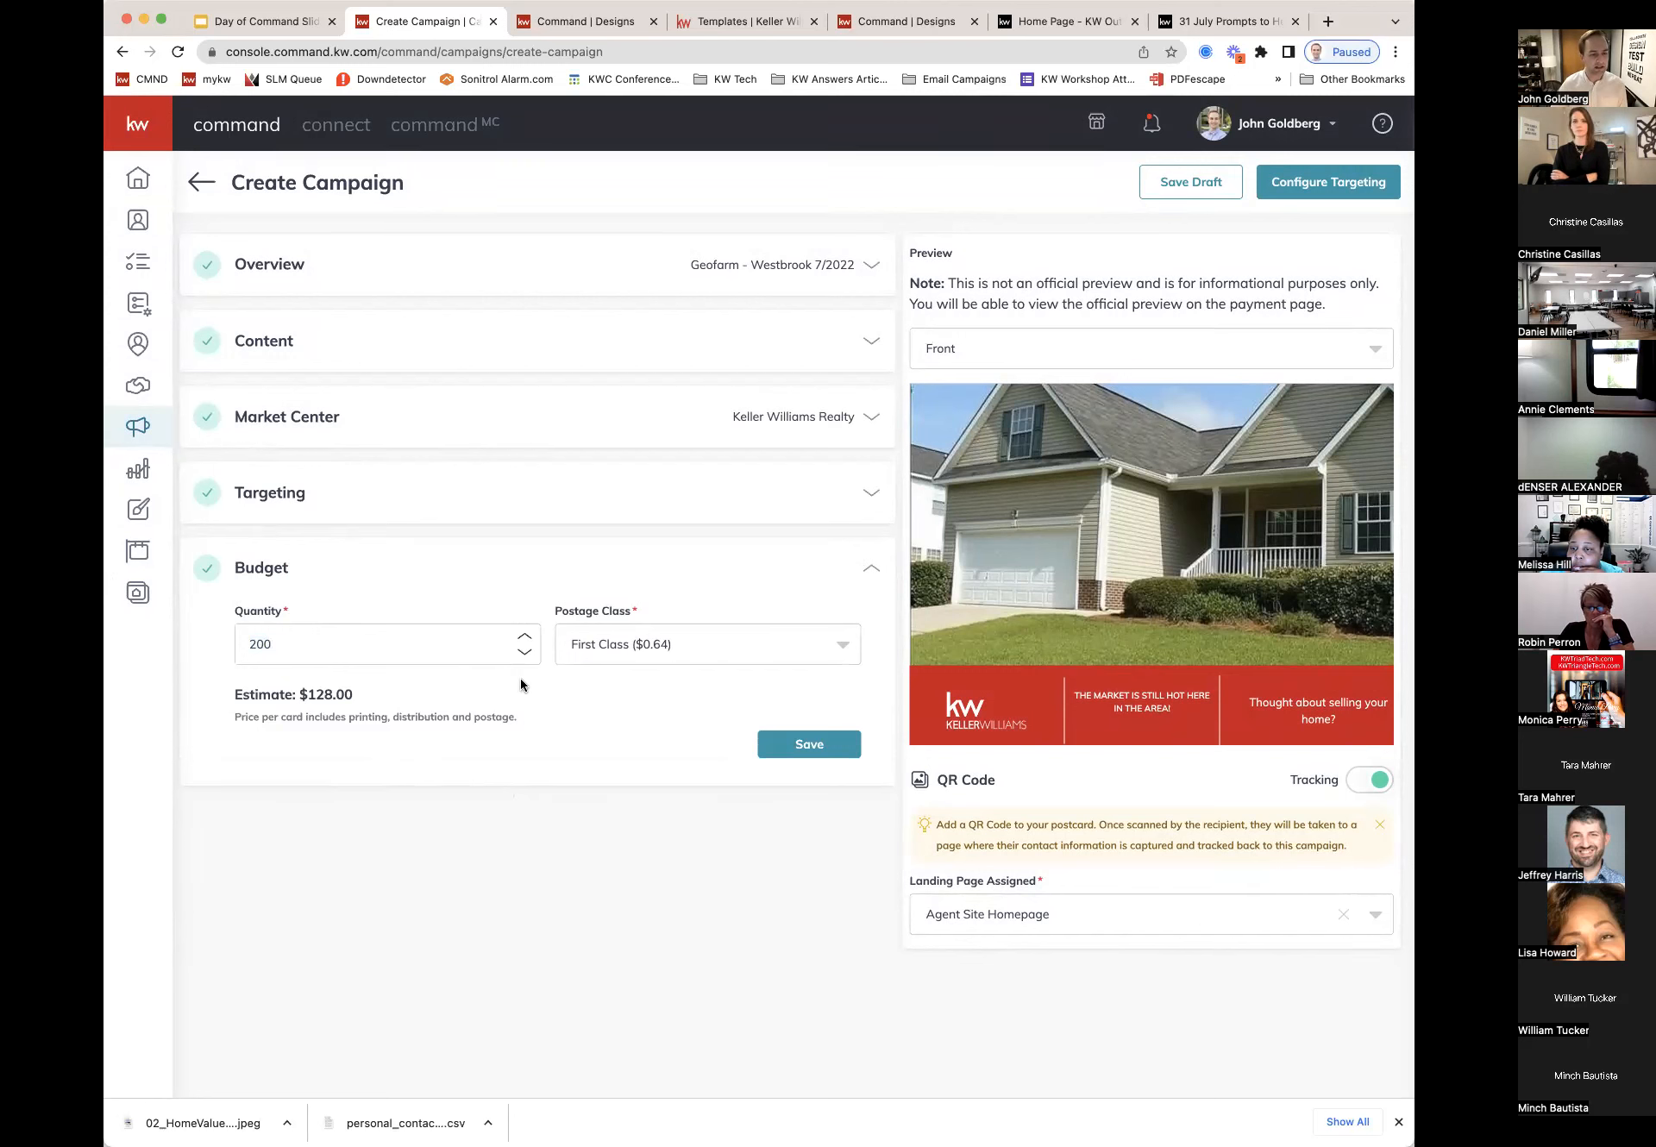
{"action": "left_click", "coordinate": [795, 745]}
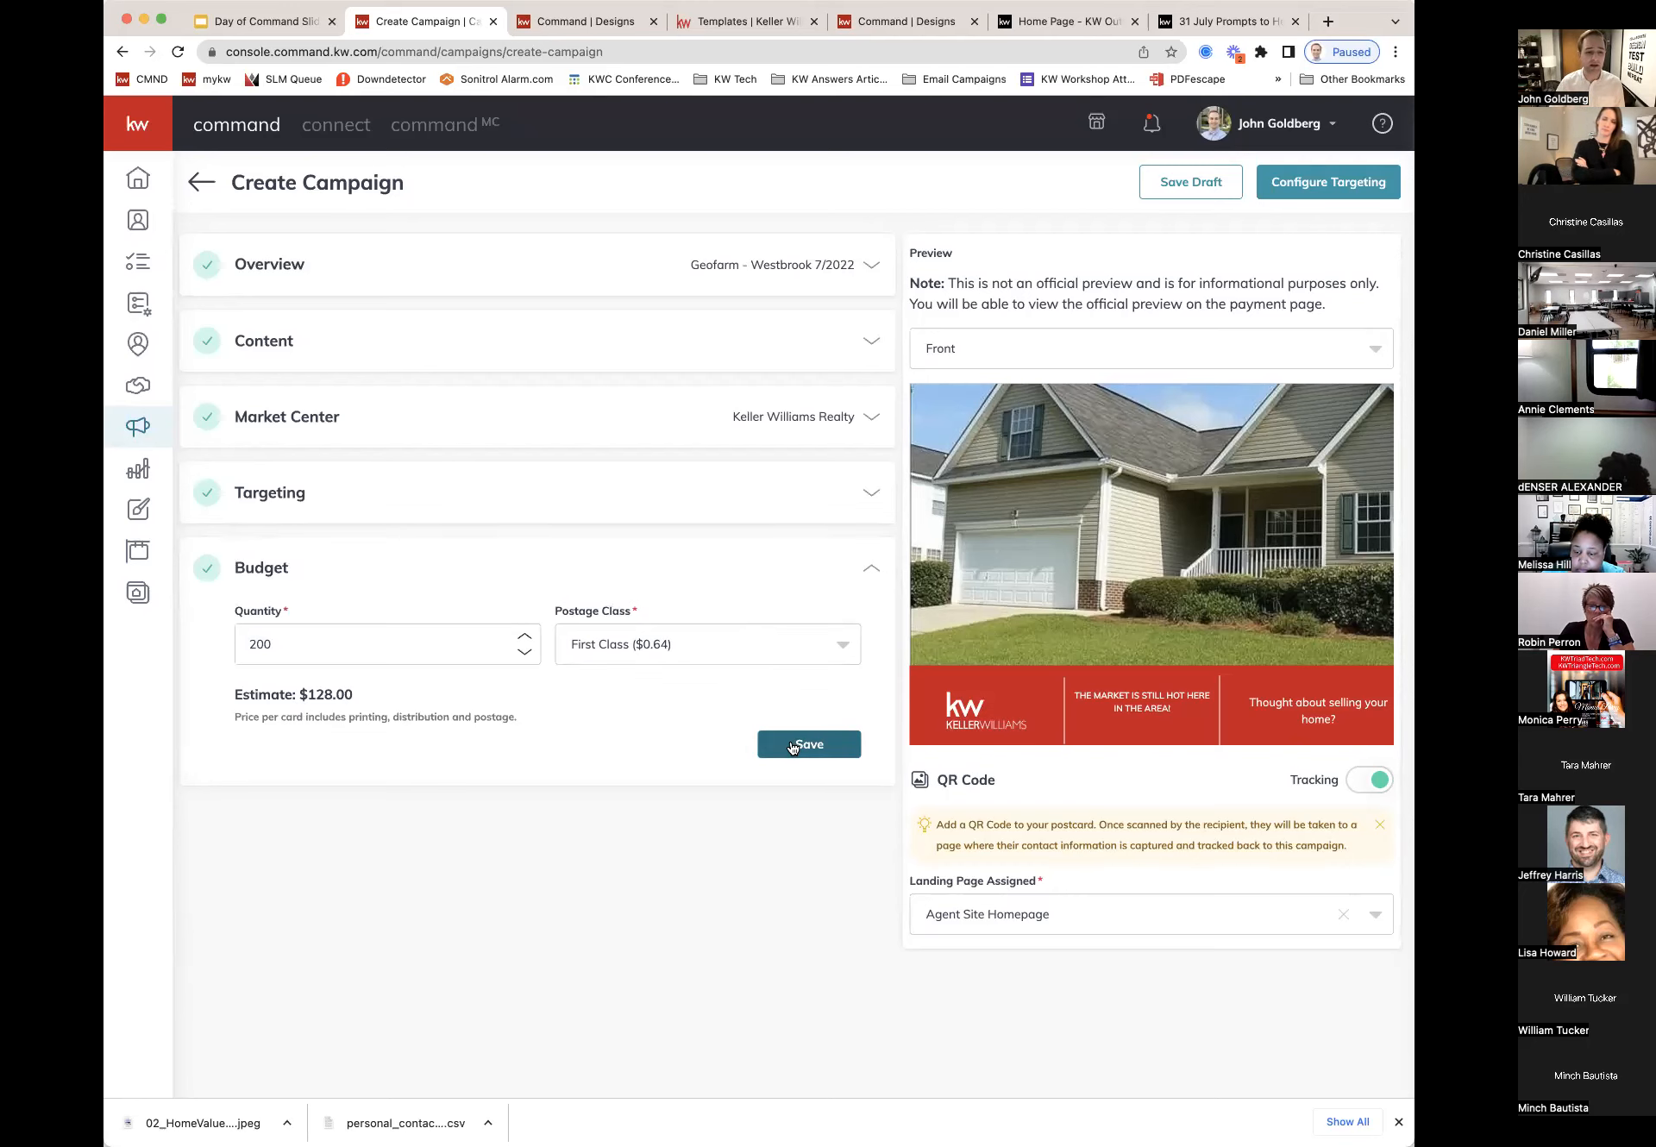
{"action": "left_click", "coordinate": [793, 745]}
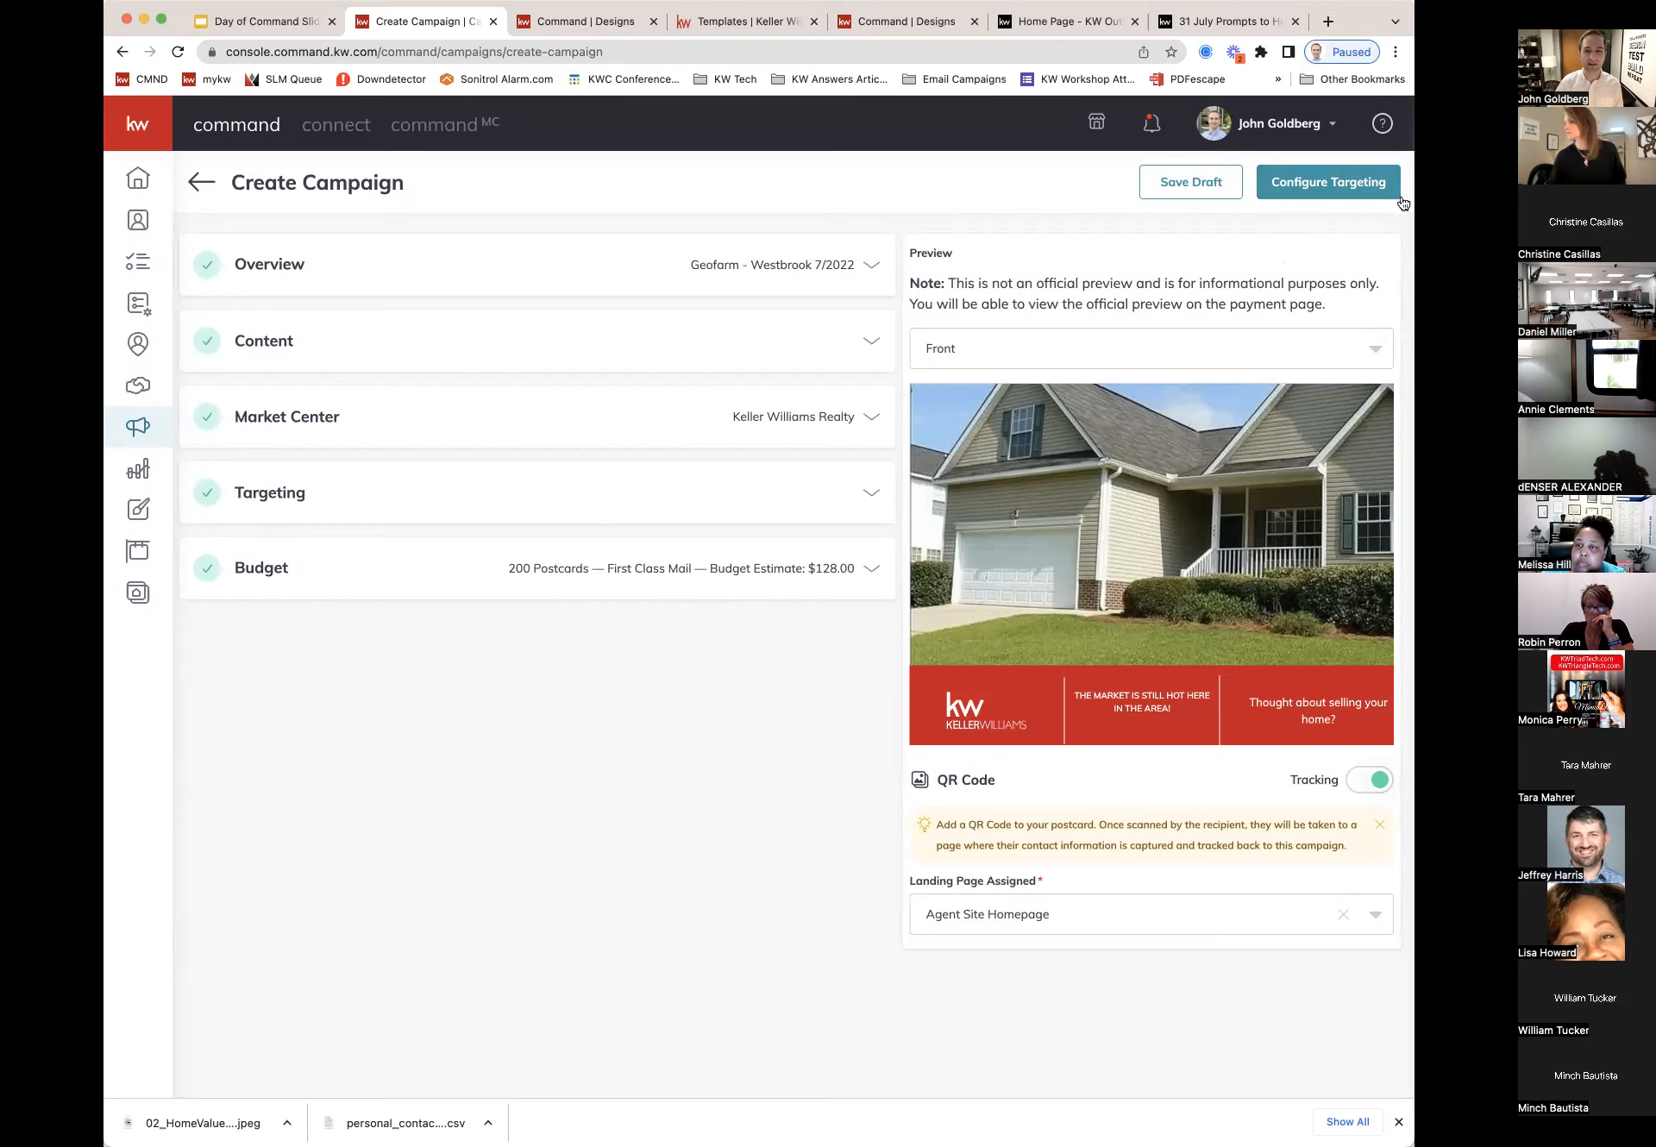
{"action": "left_click", "coordinate": [1375, 190]}
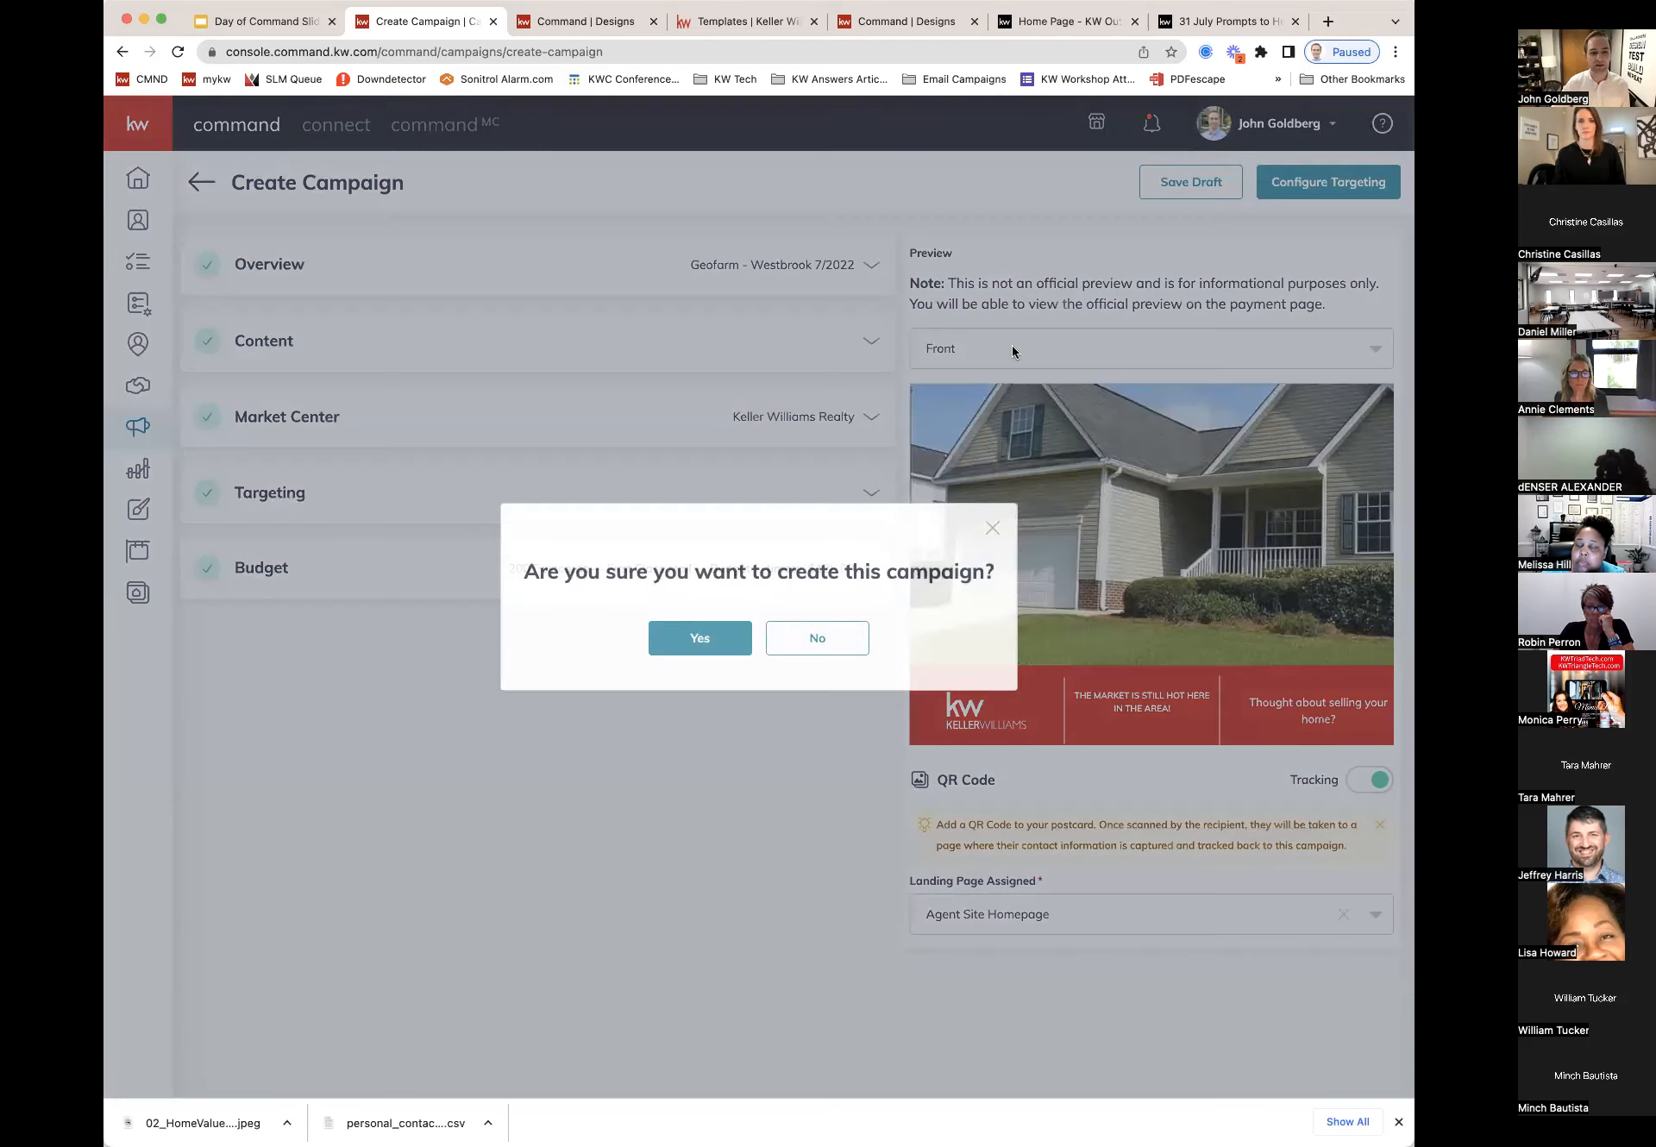
{"action": "left_click", "coordinate": [717, 640]}
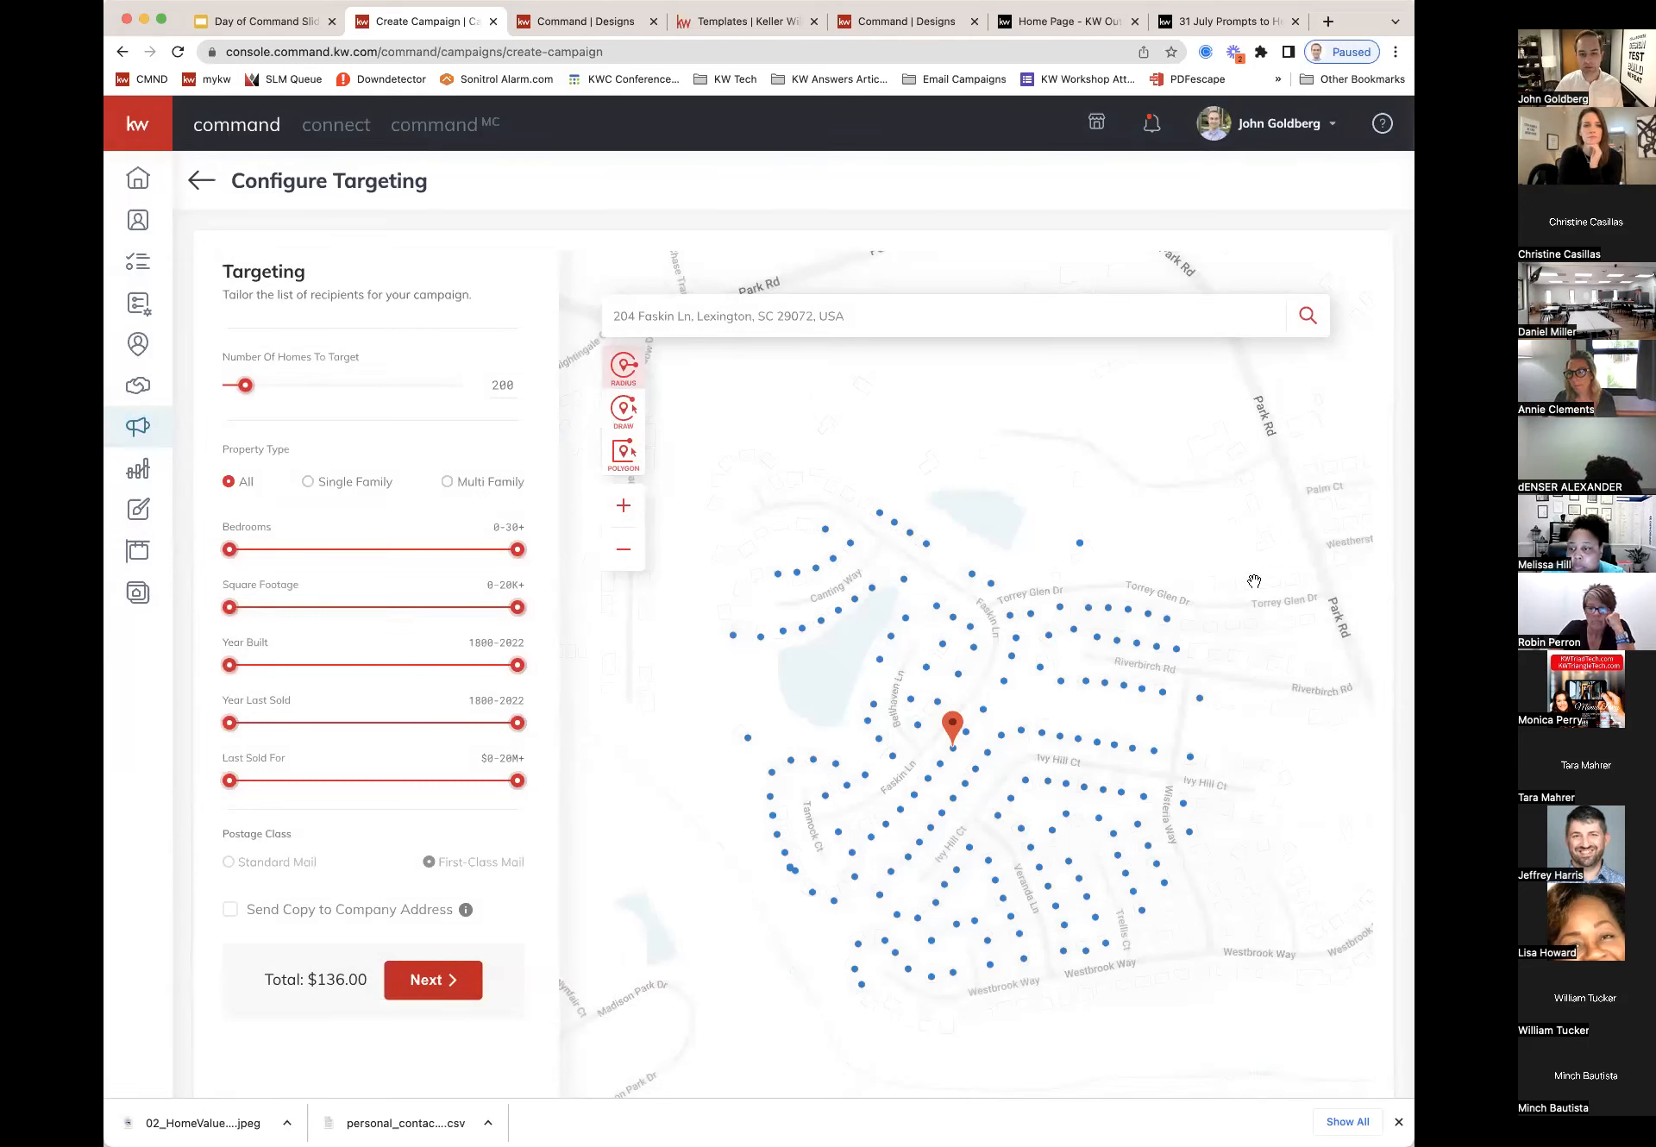
{"action": "left_click_drag", "start_coordinate": [1220, 713], "coordinate": [1113, 652]}
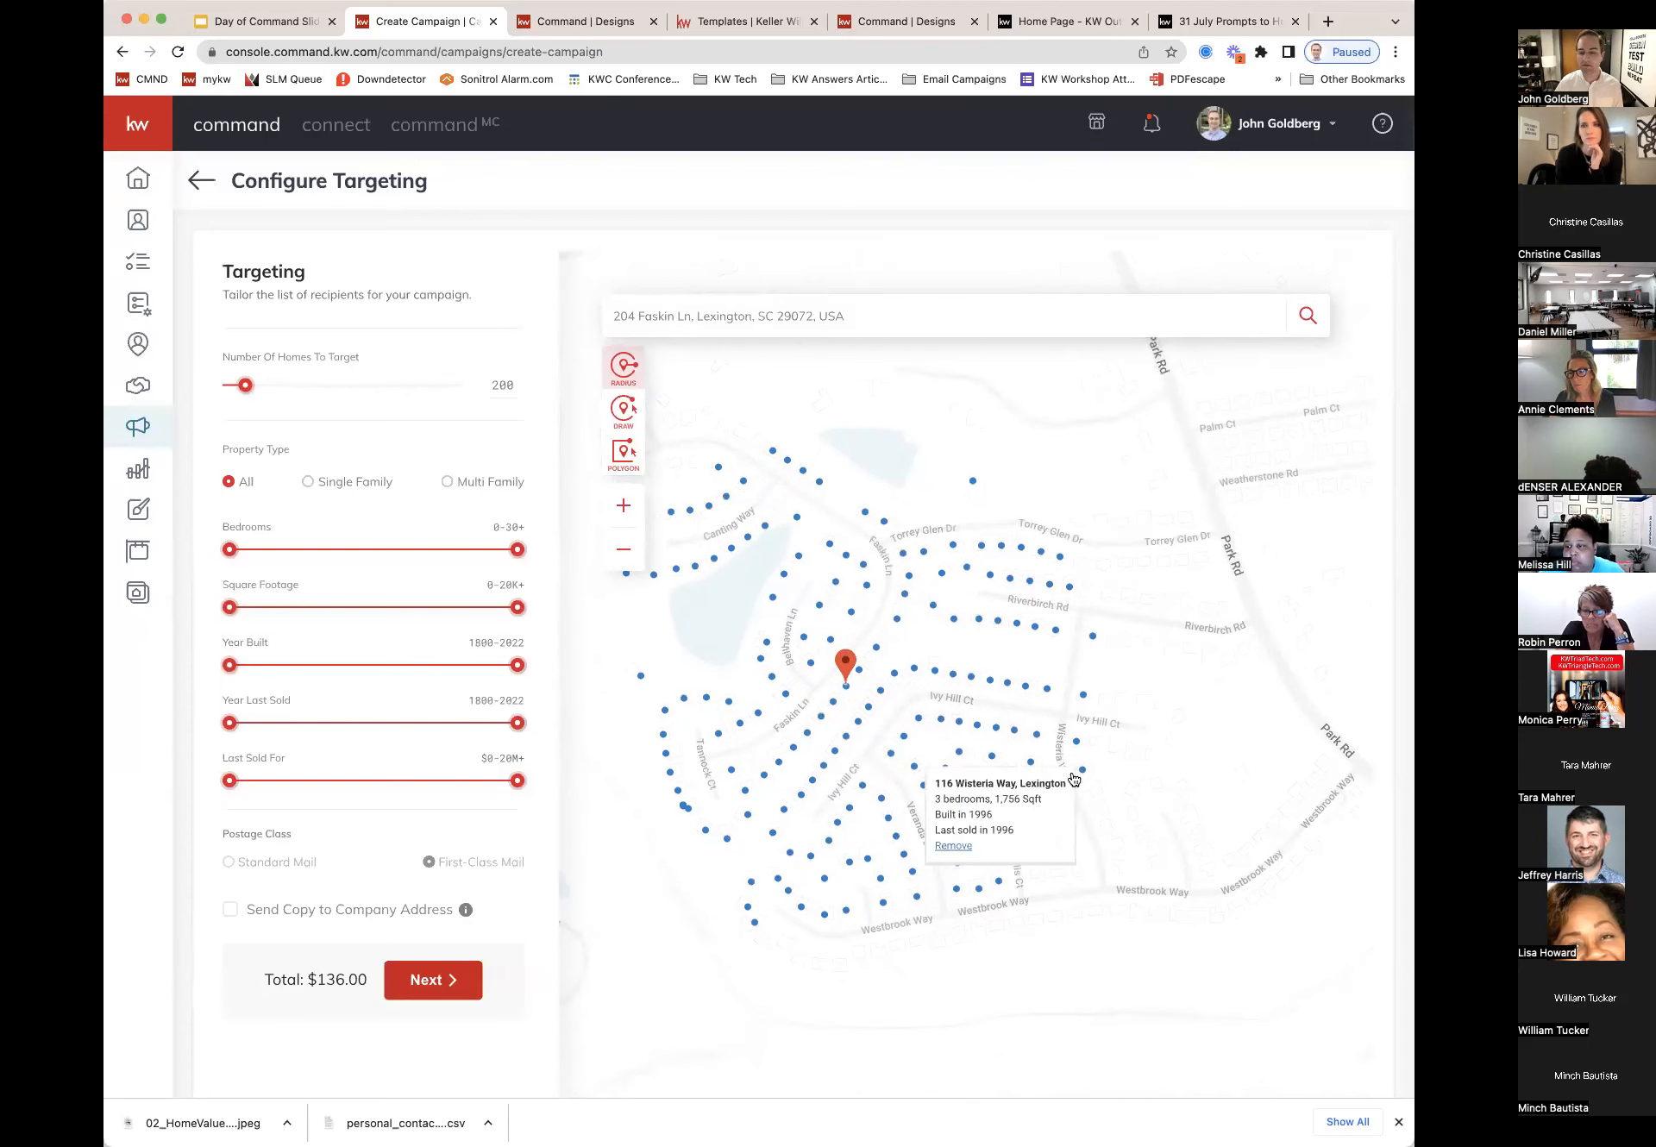
{"action": "left_click_drag", "start_coordinate": [771, 561], "coordinate": [808, 560]}
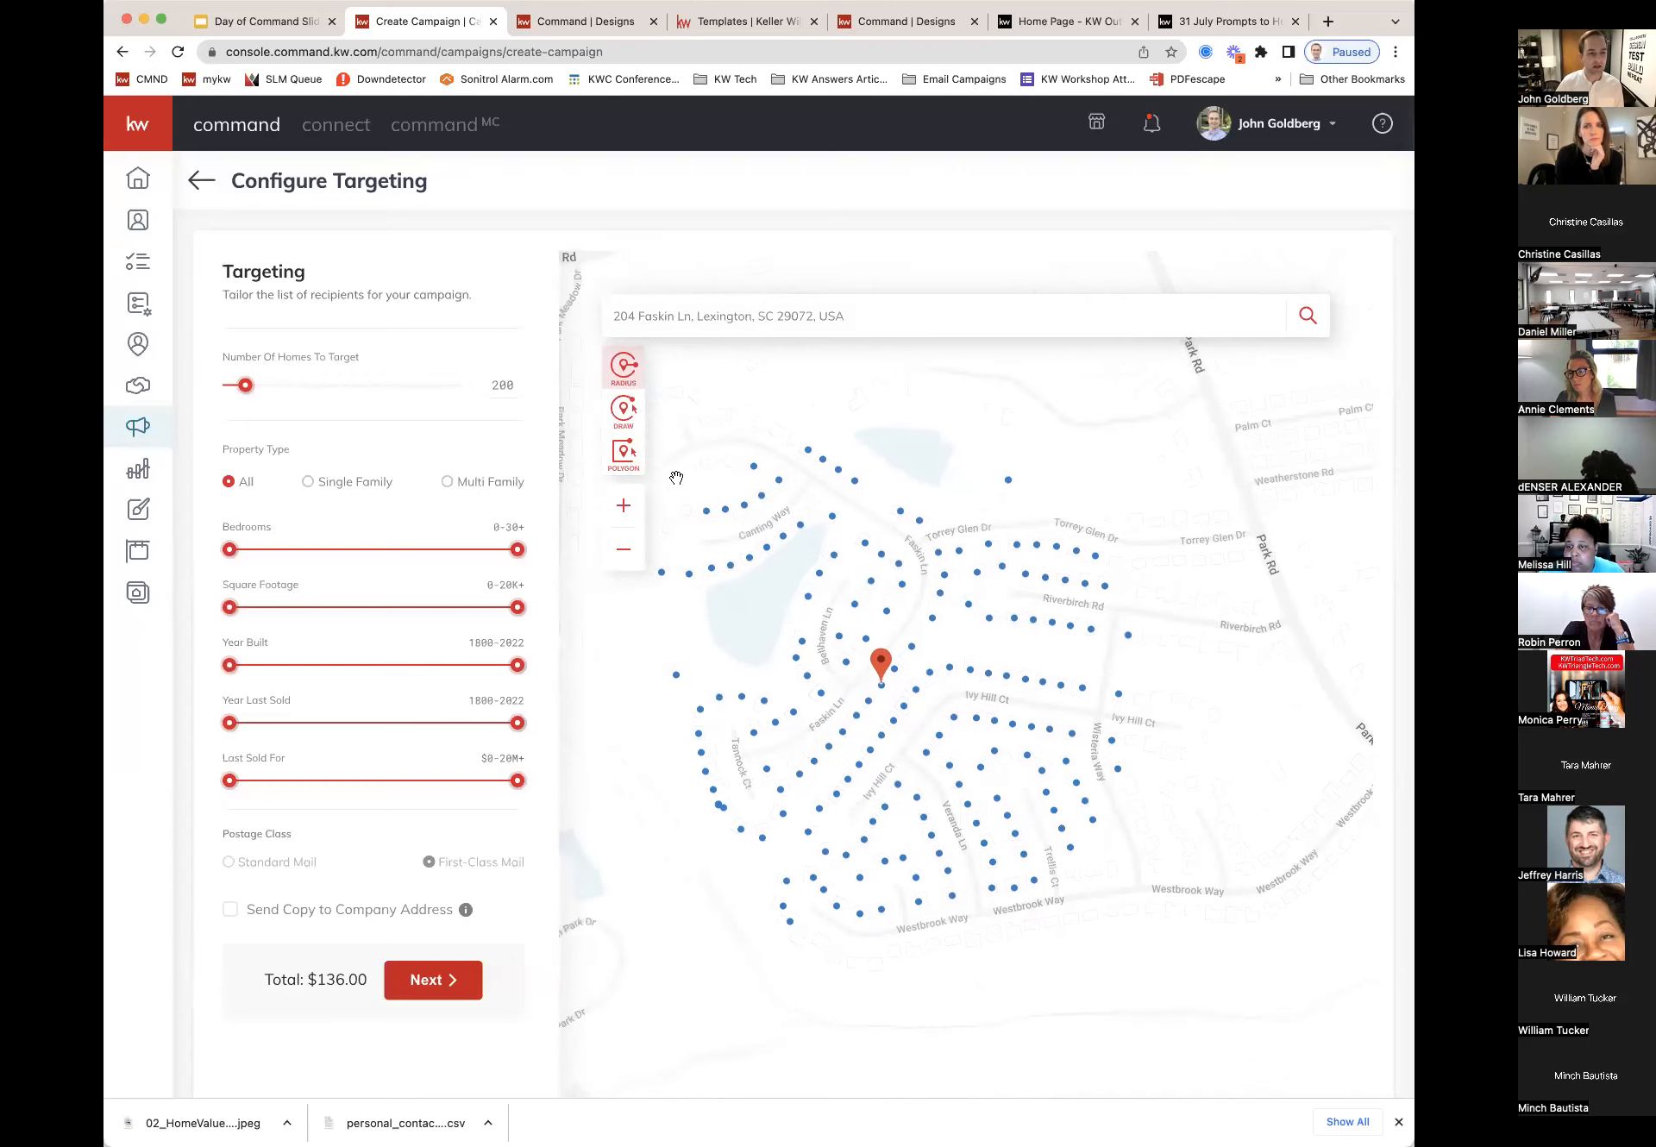
{"action": "scroll", "coordinate": [628, 390], "scroll_direction": "down", "scroll_amount": 1}
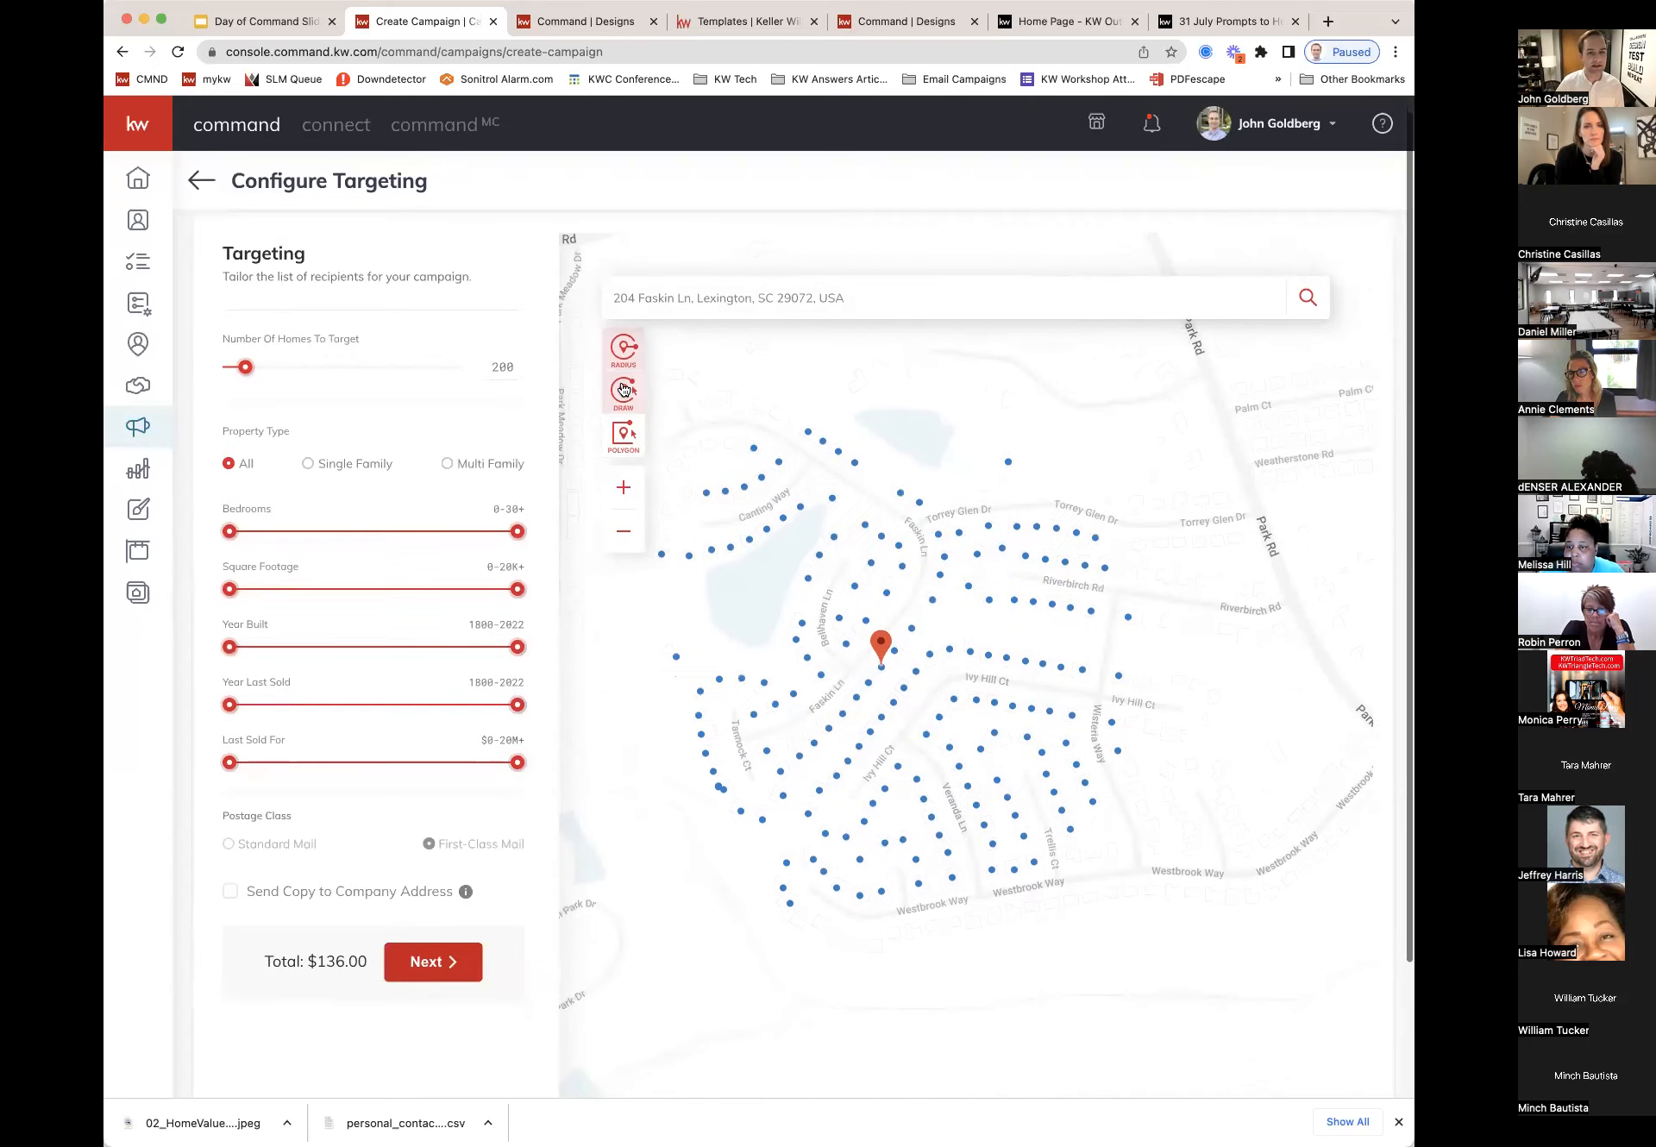
{"action": "left_click_drag", "start_coordinate": [248, 368], "coordinate": [269, 369]}
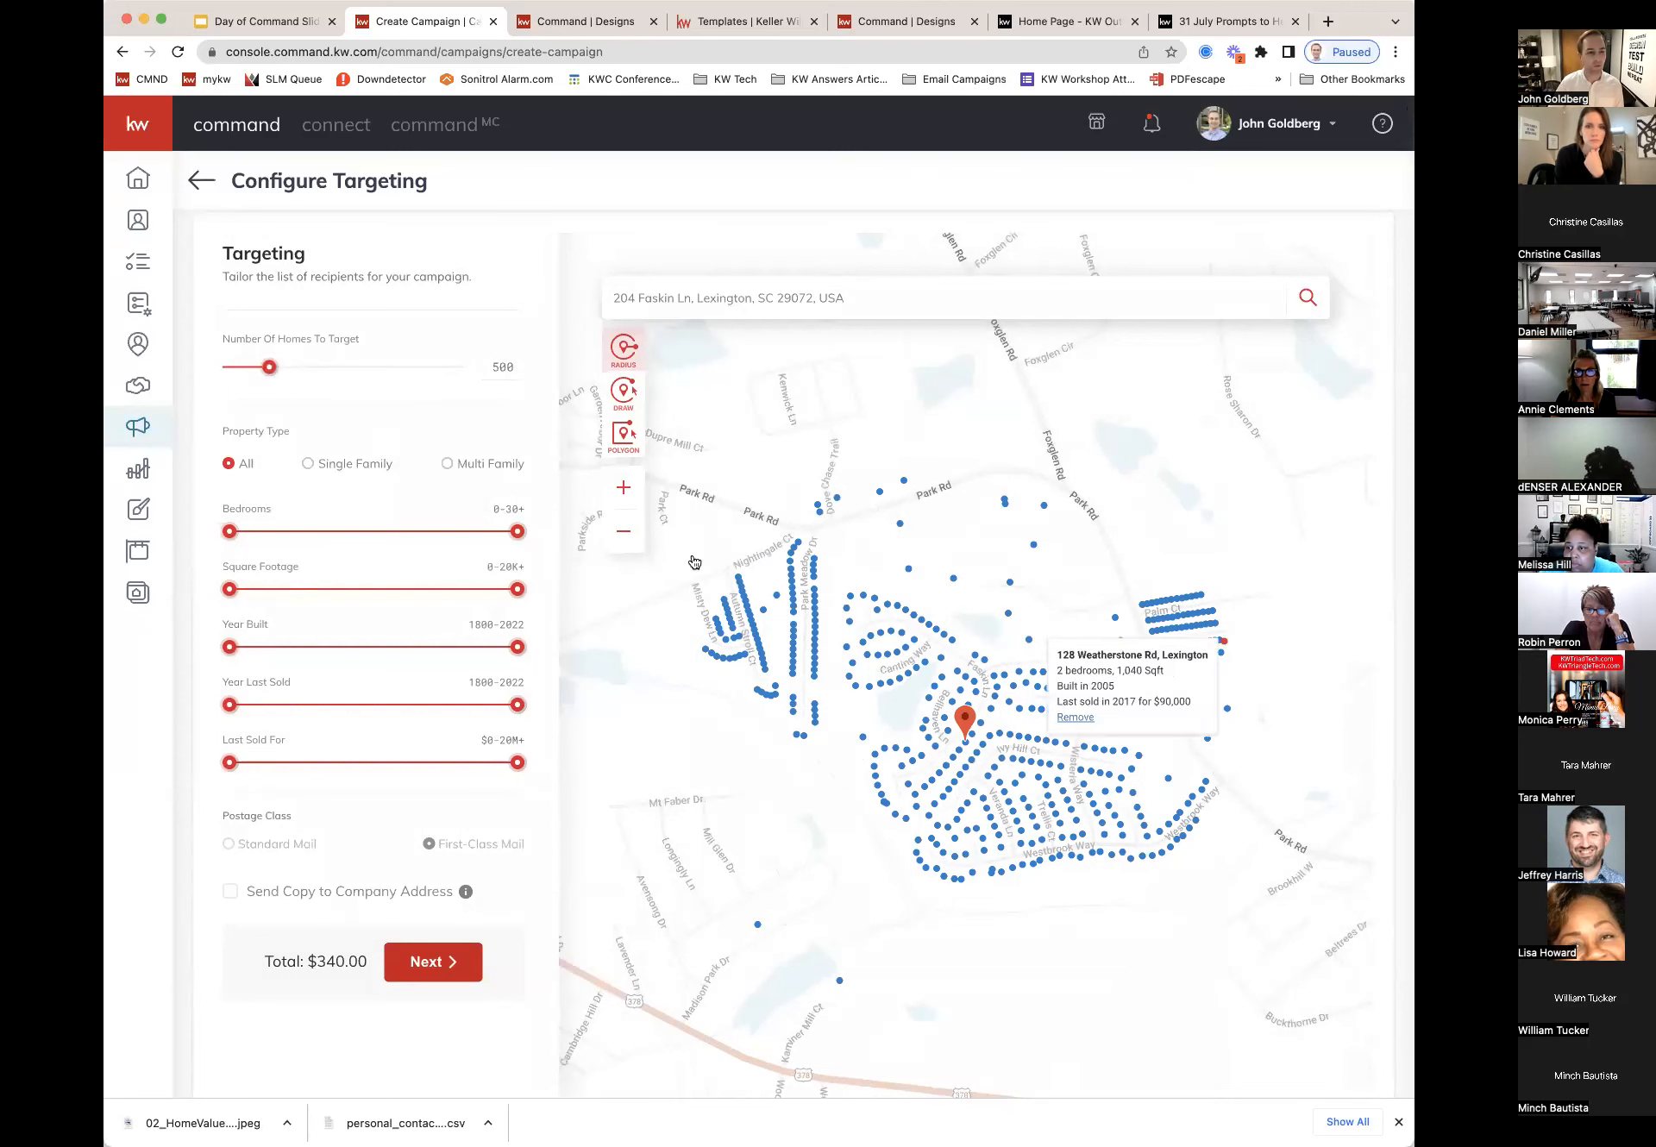
{"action": "double_click", "coordinate": [509, 366]}
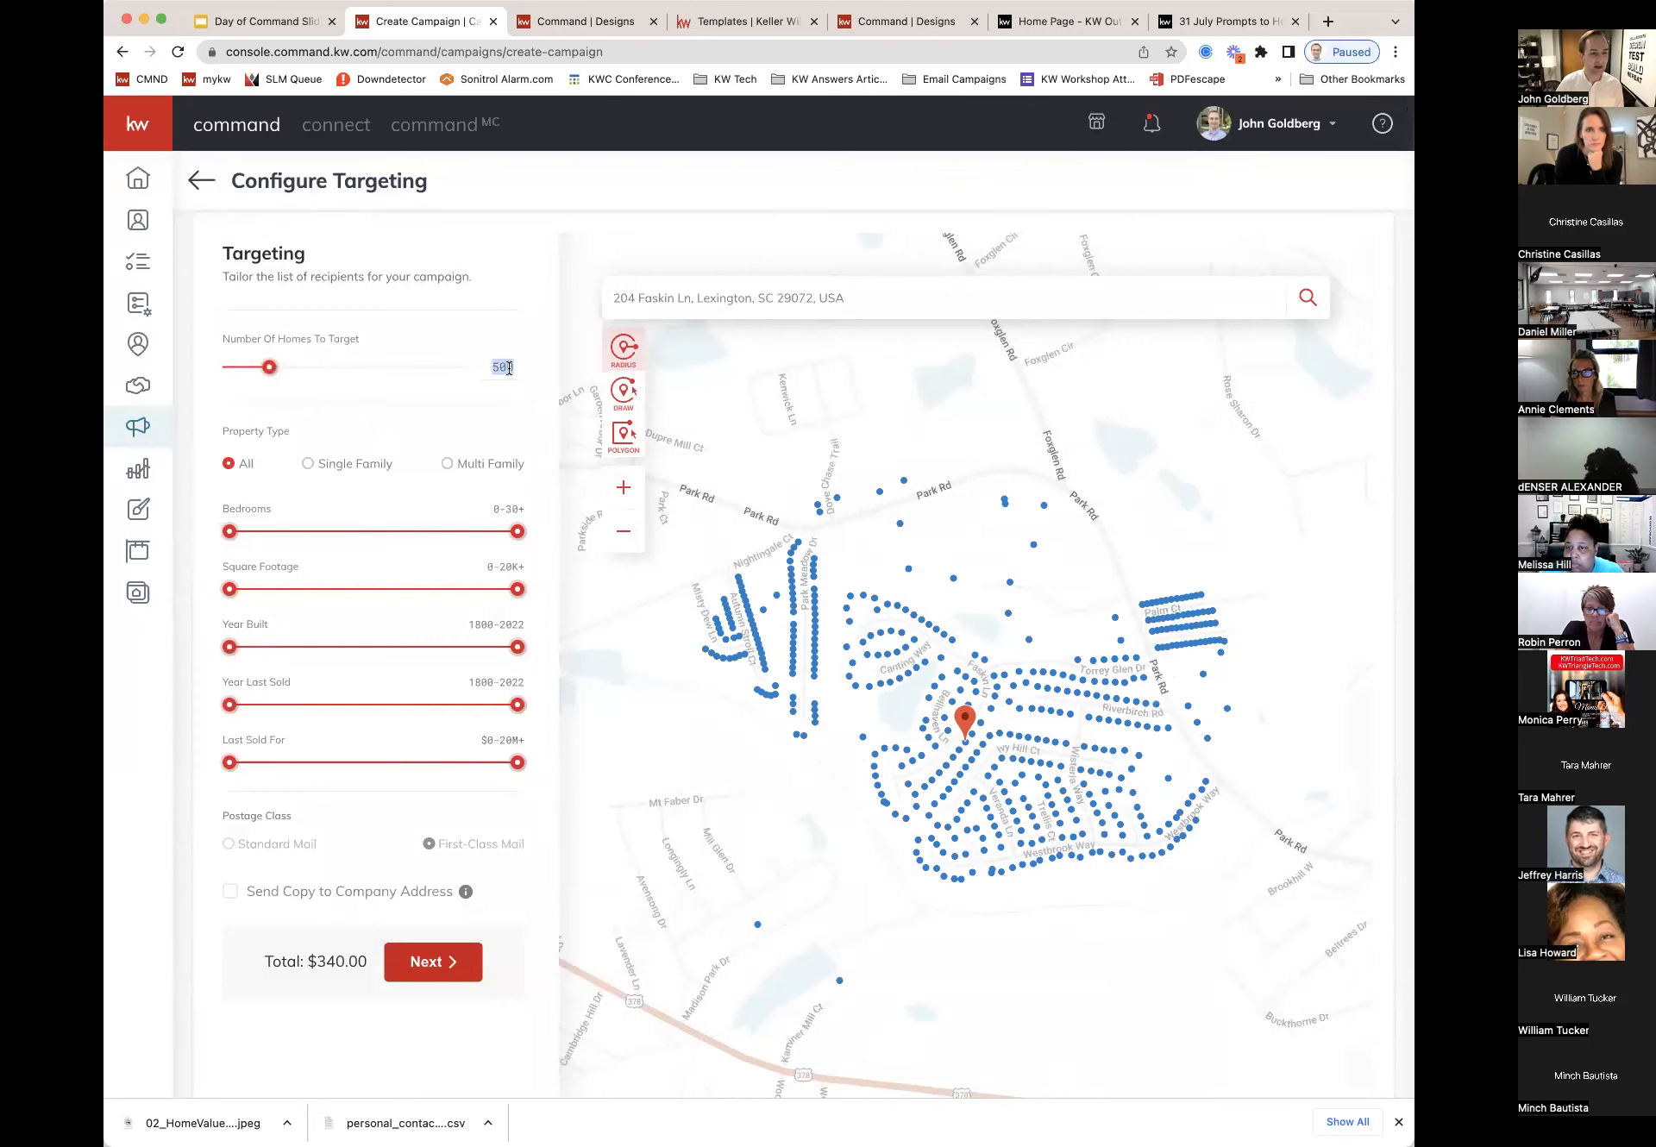
{"action": "type", "text": "200"}
{"action": "key", "text": "Return"}
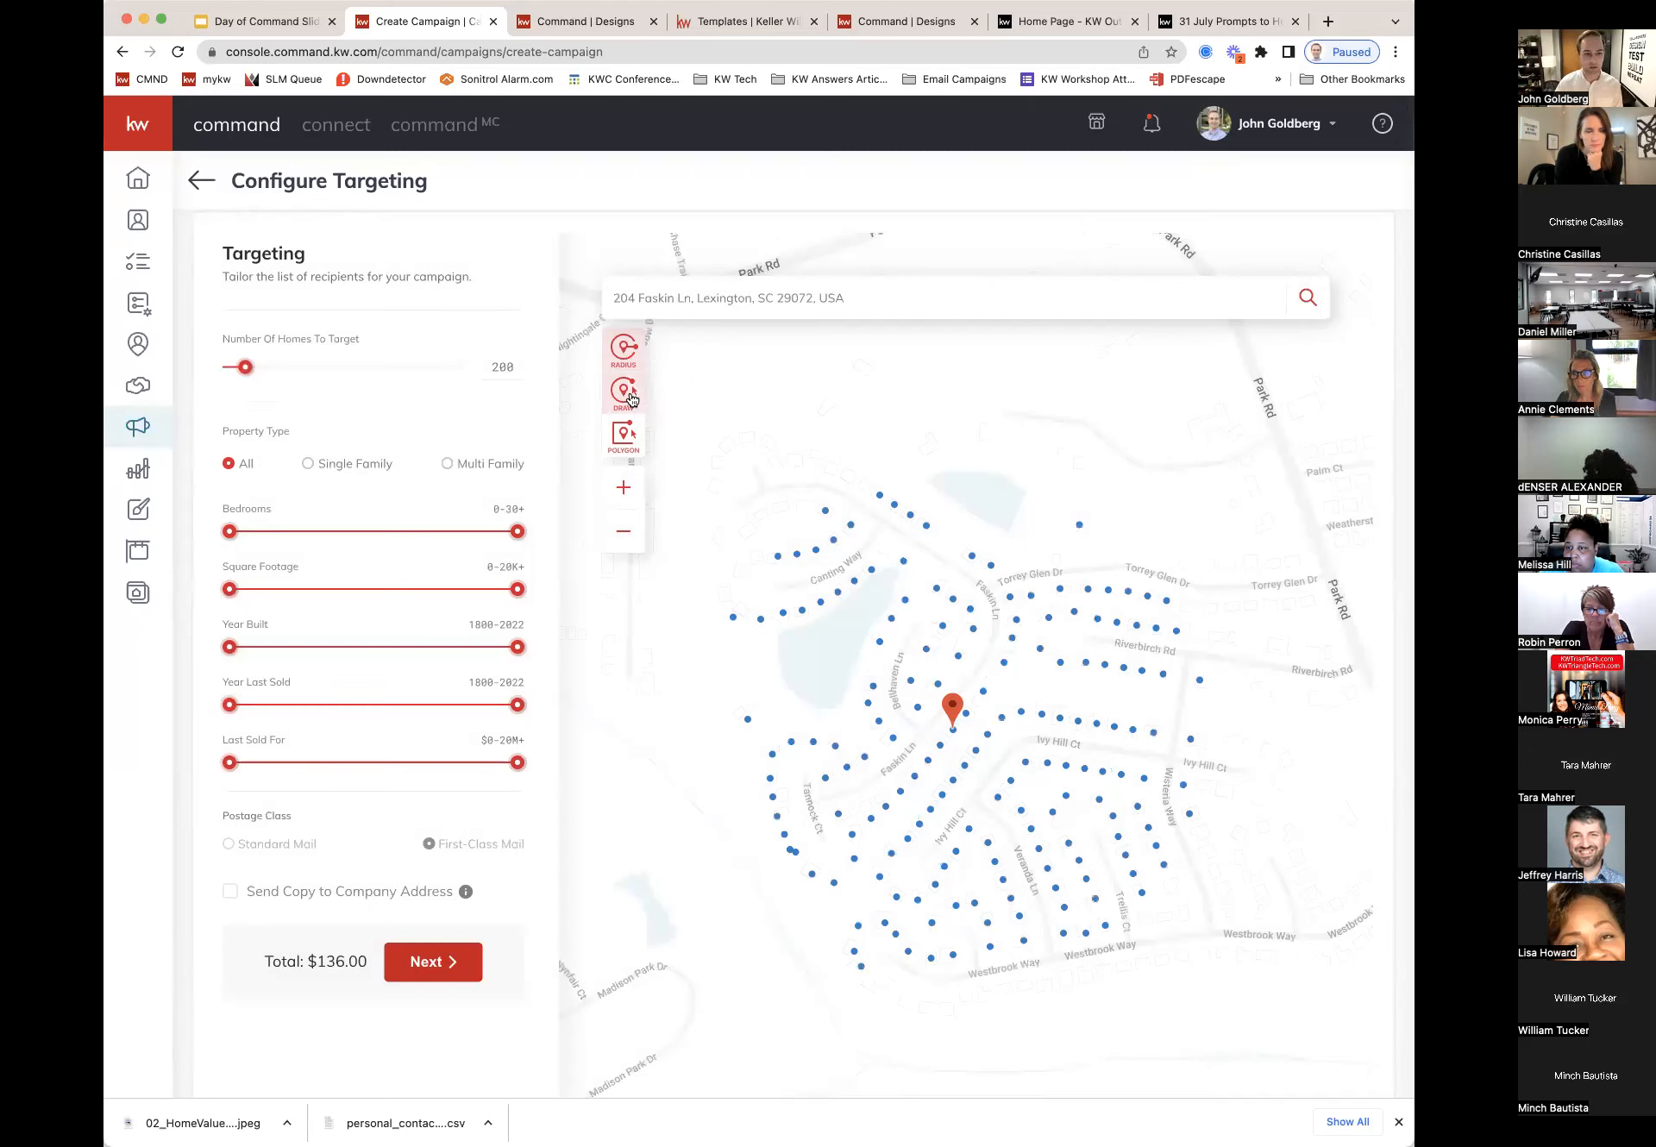
{"action": "left_click", "coordinate": [624, 393]}
Step: Trace a freehand boundary around the neighbourhood between Westbrook Way, Park Rd and Weatherstone Rd
{"action": "mouse_move", "coordinate": [790, 431]}
{"action": "left_mouse_down"}
{"action": "mouse_move", "coordinate": [752, 422]}
{"action": "mouse_move", "coordinate": [705, 453]}
{"action": "mouse_move", "coordinate": [701, 609]}
{"action": "mouse_move", "coordinate": [712, 658]}
{"action": "mouse_move", "coordinate": [758, 703]}
{"action": "left_mouse_up"}
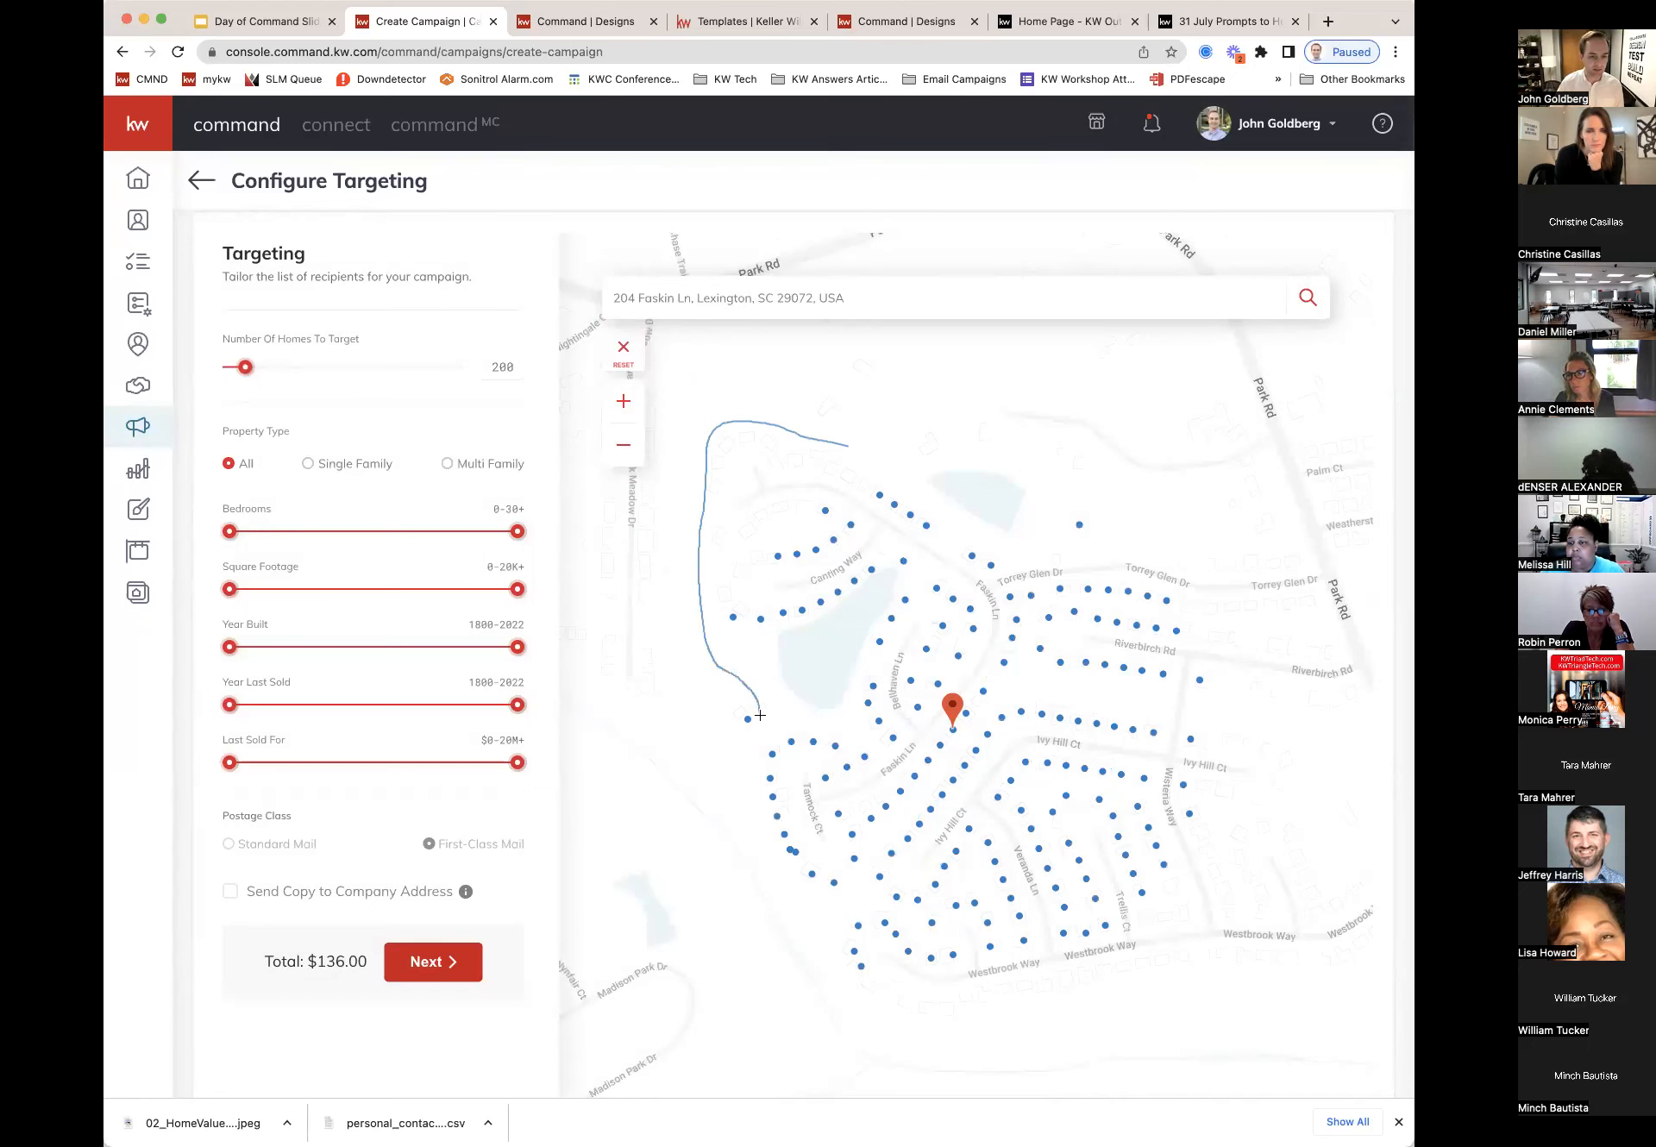
{"action": "left_click_drag", "start_coordinate": [779, 889], "coordinate": [825, 972]}
{"action": "left_click_drag", "start_coordinate": [931, 1022], "coordinate": [1098, 1042]}
{"action": "mouse_move", "coordinate": [1354, 955]}
{"action": "left_mouse_down"}
{"action": "mouse_move", "coordinate": [1390, 906]}
{"action": "mouse_move", "coordinate": [1364, 660]}
{"action": "left_mouse_up"}
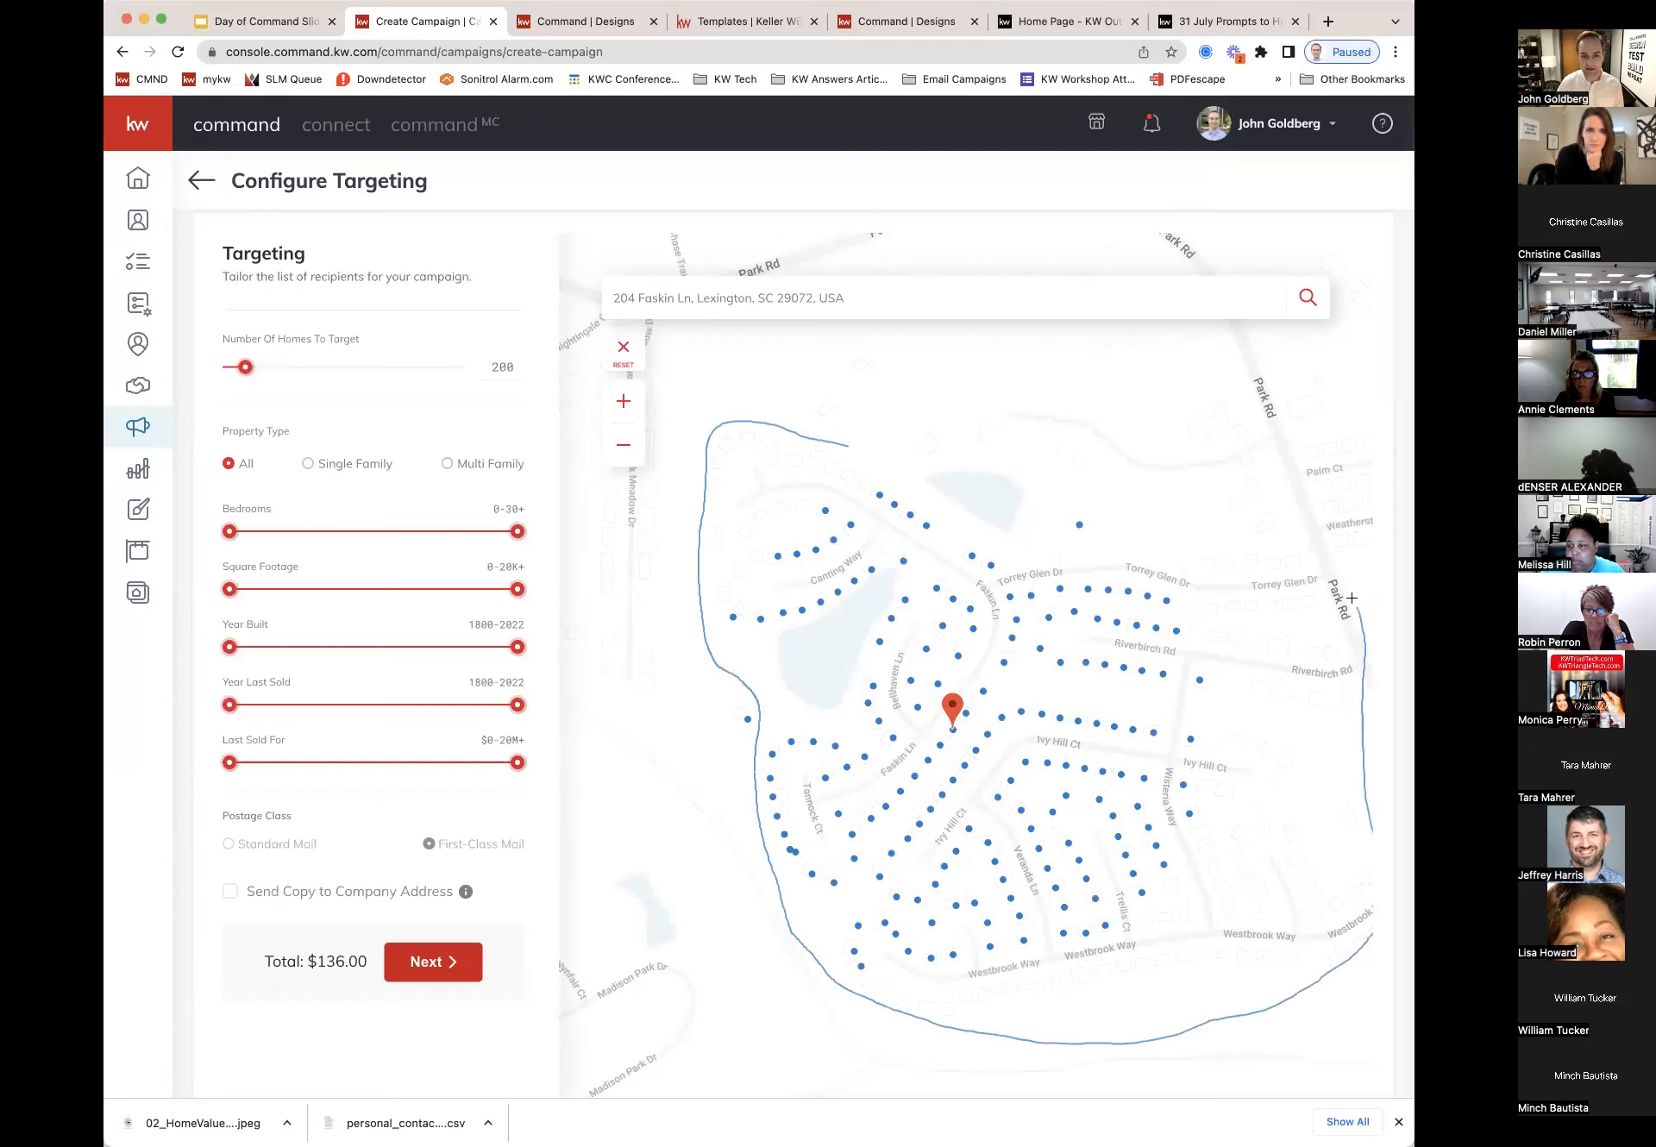
{"action": "left_click_drag", "start_coordinate": [1310, 561], "coordinate": [1226, 546]}
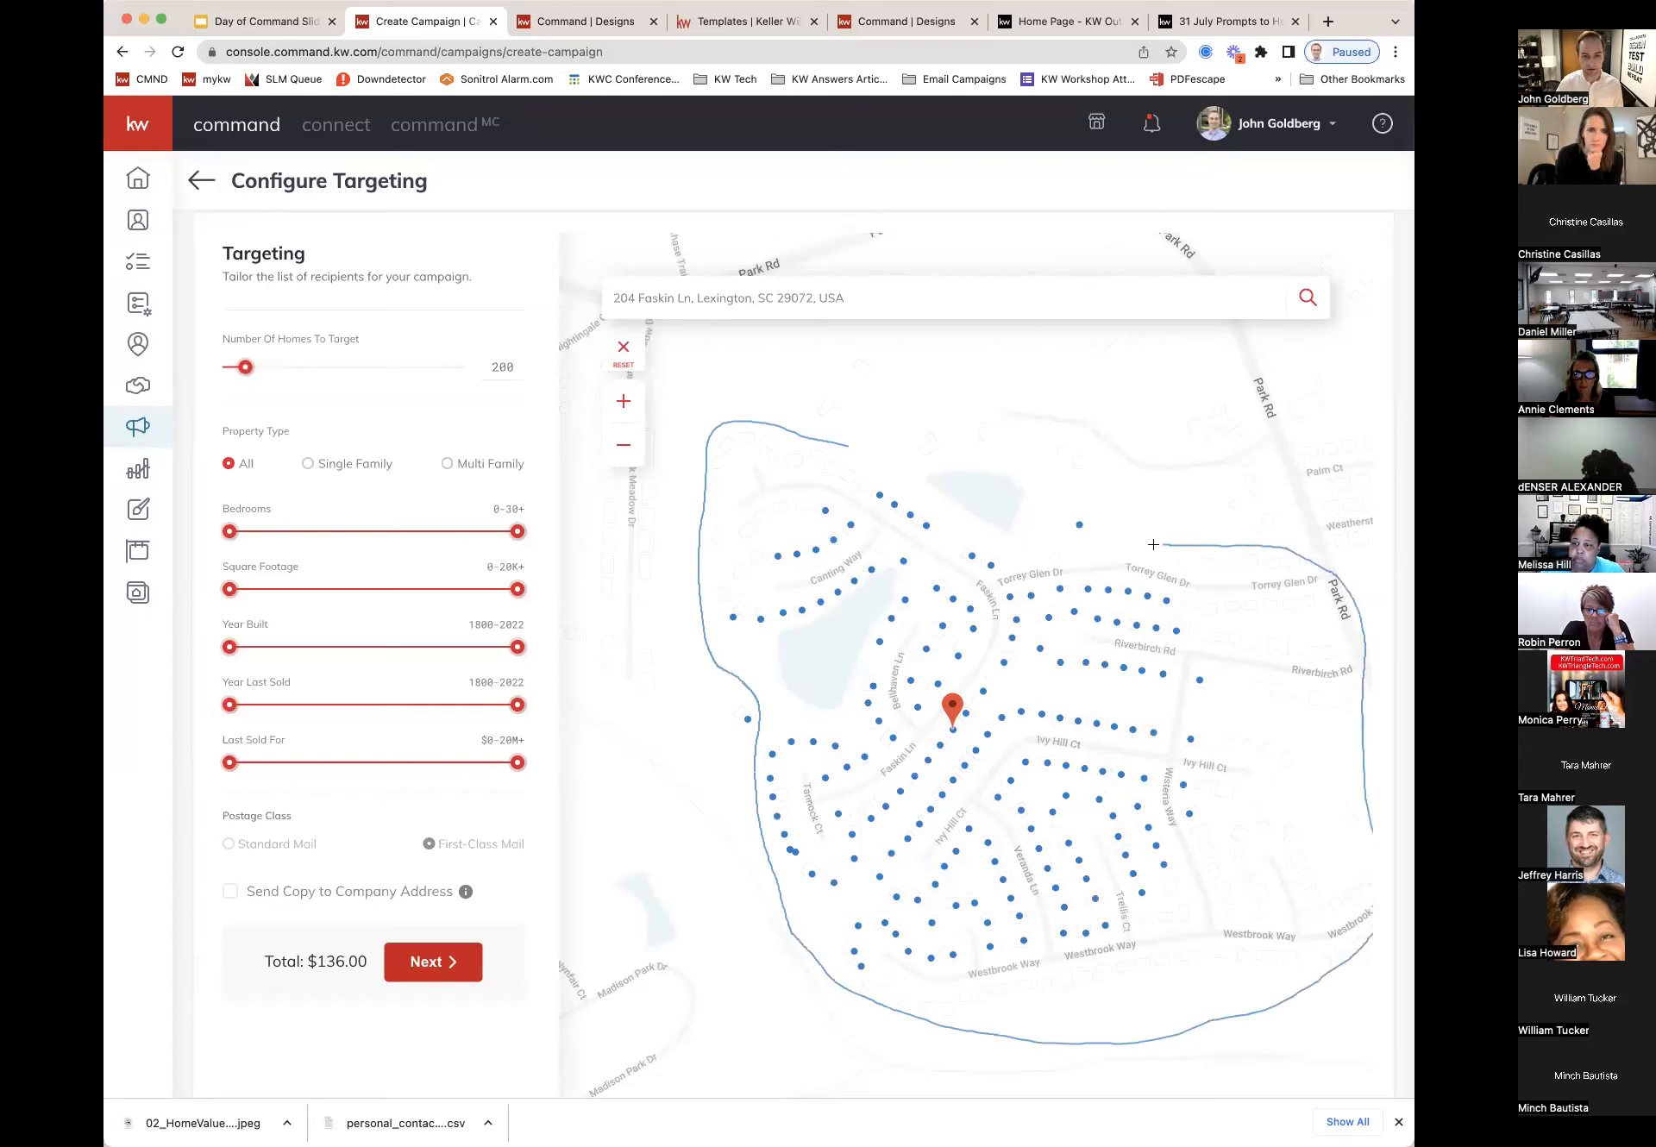
{"action": "mouse_move", "coordinate": [1051, 549]}
{"action": "left_mouse_down"}
{"action": "mouse_move", "coordinate": [939, 512]}
{"action": "mouse_move", "coordinate": [835, 444]}
{"action": "left_mouse_up"}
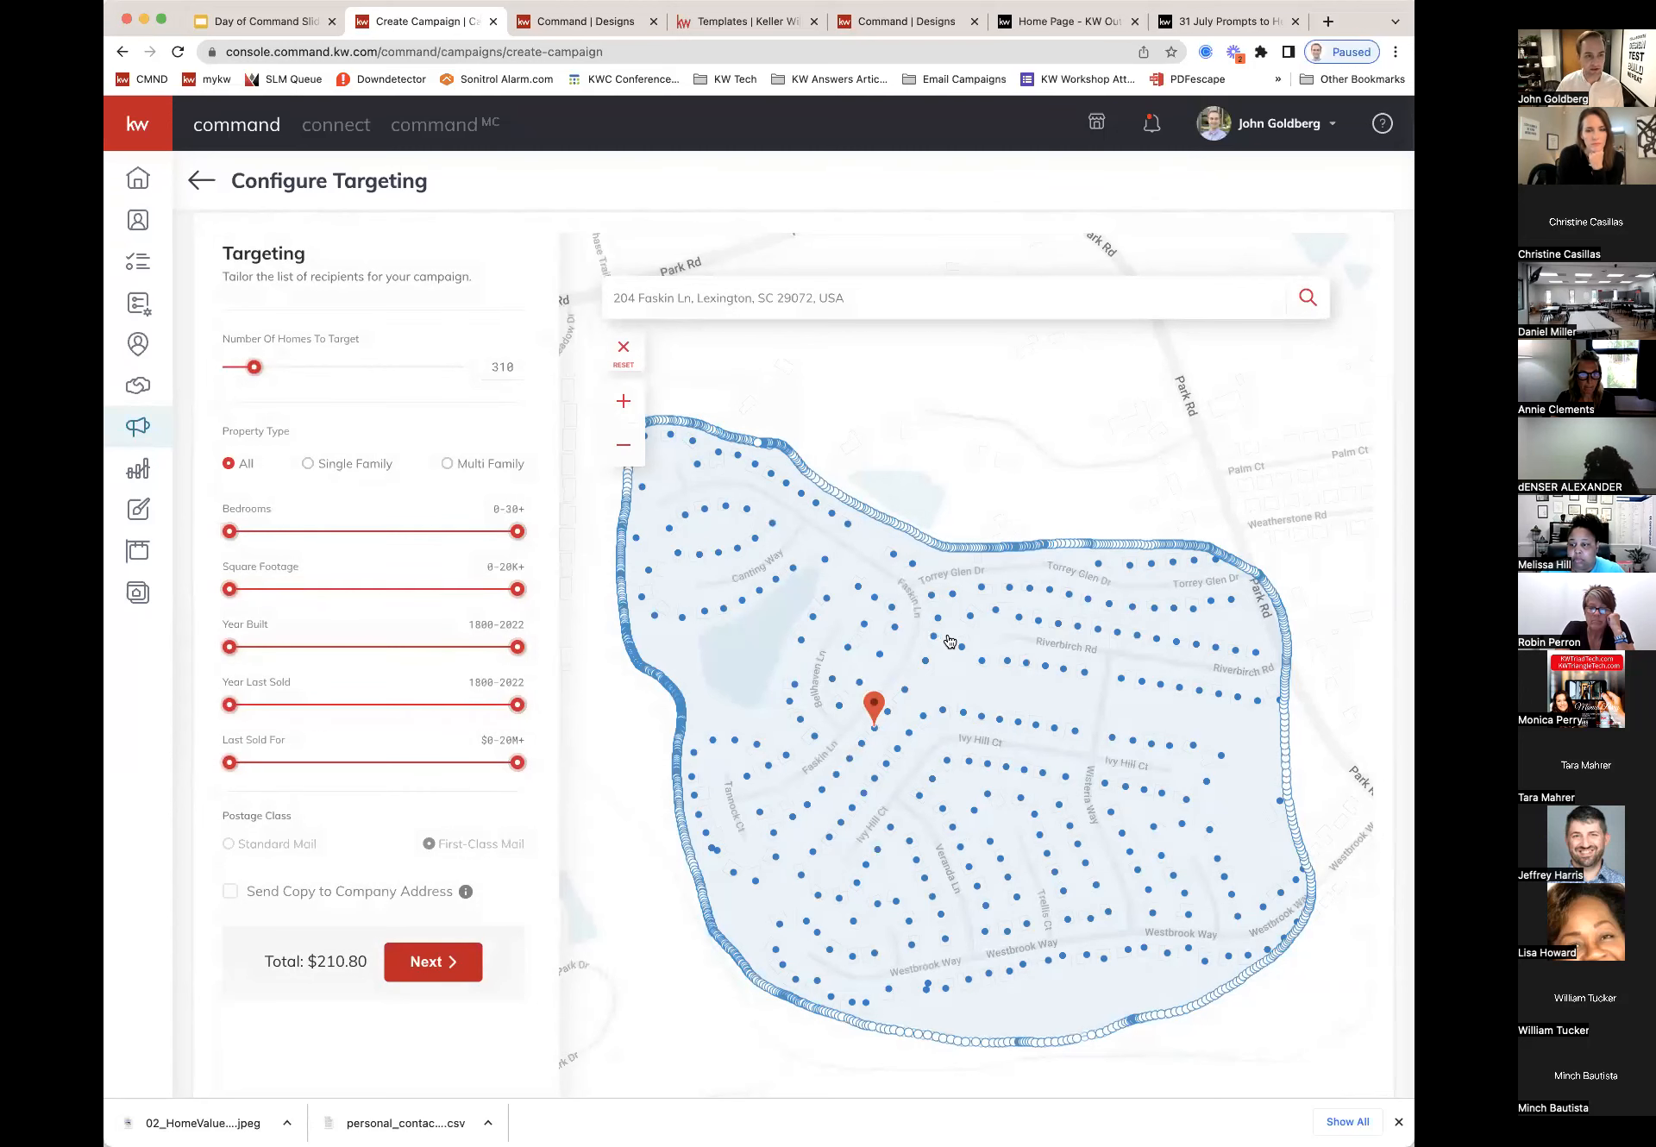
Step: Reset, zoom out, redraw a tighter boundary around the homes, and continue to Preview & Payment
{"action": "left_click", "coordinate": [623, 349]}
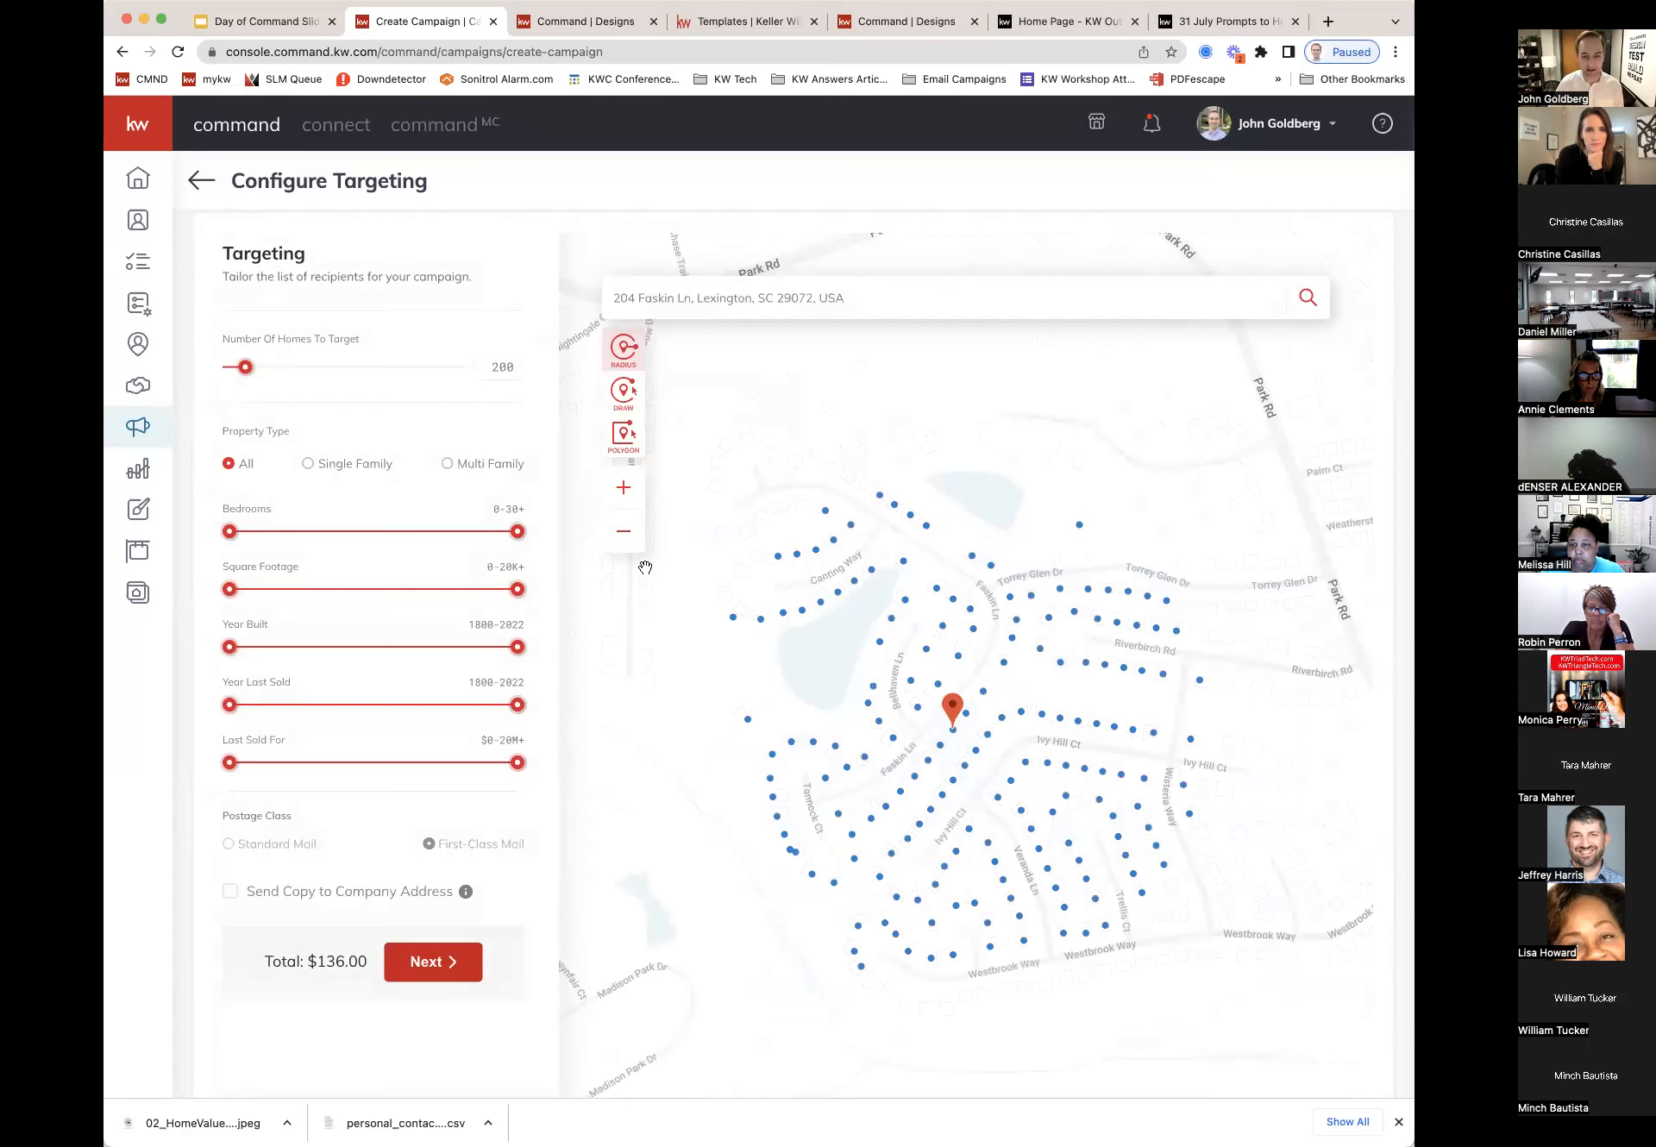
{"action": "left_click", "coordinate": [624, 531]}
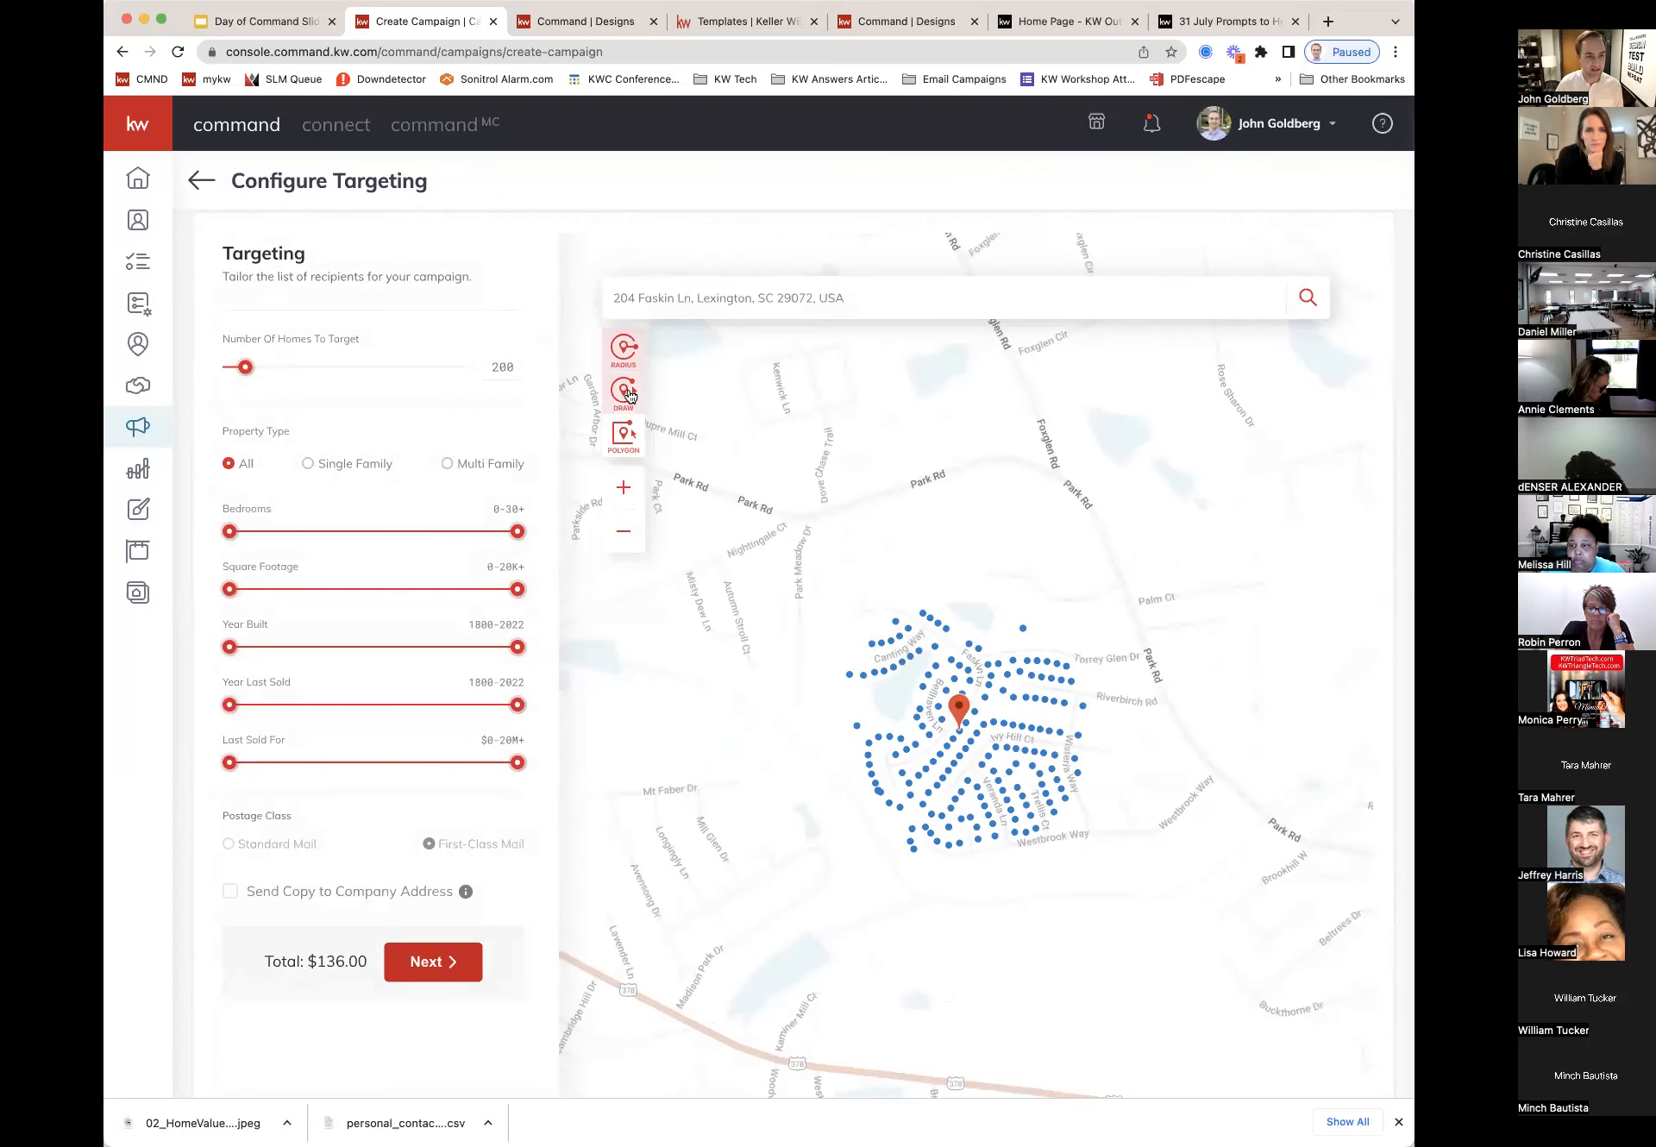
{"action": "left_click", "coordinate": [625, 393]}
{"action": "mouse_move", "coordinate": [949, 612]}
{"action": "left_mouse_down"}
{"action": "mouse_move", "coordinate": [842, 605]}
{"action": "mouse_move", "coordinate": [842, 669]}
{"action": "left_mouse_up"}
{"action": "mouse_move", "coordinate": [903, 864]}
{"action": "left_mouse_down"}
{"action": "mouse_move", "coordinate": [1031, 876]}
{"action": "mouse_move", "coordinate": [1191, 838]}
{"action": "mouse_move", "coordinate": [1124, 630]}
{"action": "left_mouse_up"}
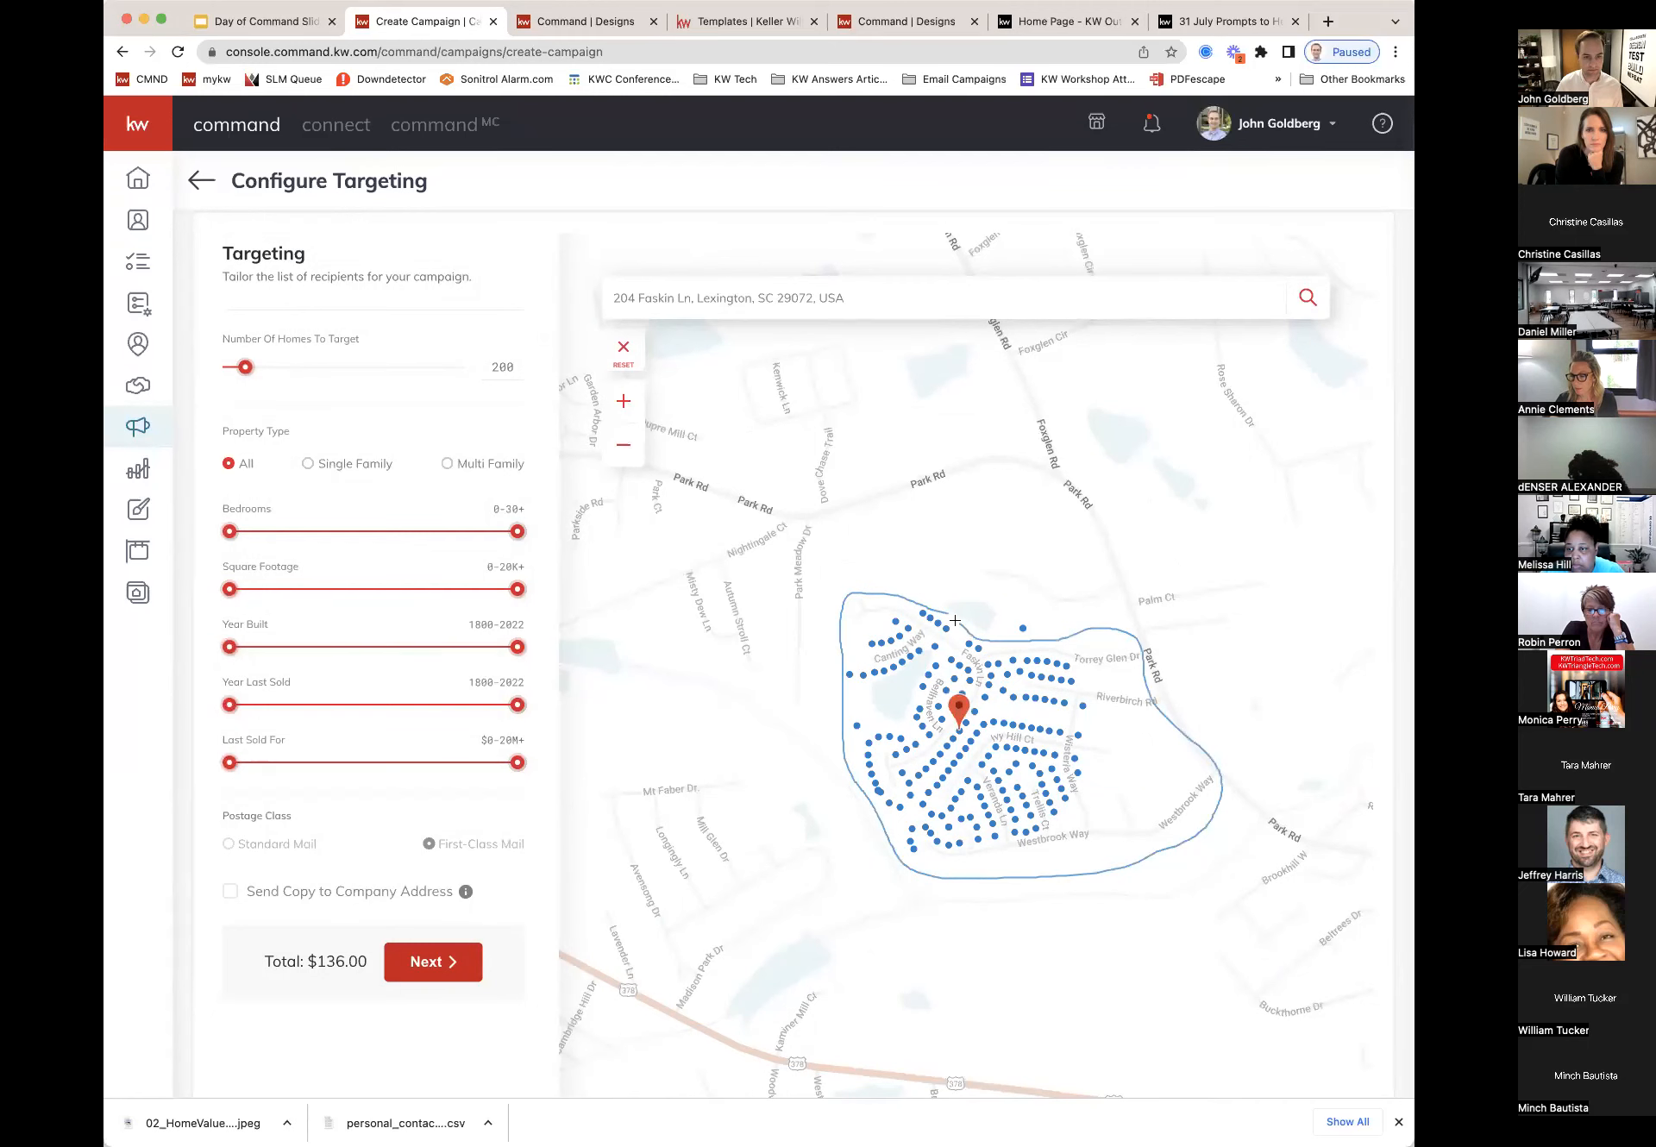
{"action": "left_click_drag", "start_coordinate": [942, 614], "coordinate": [942, 614]}
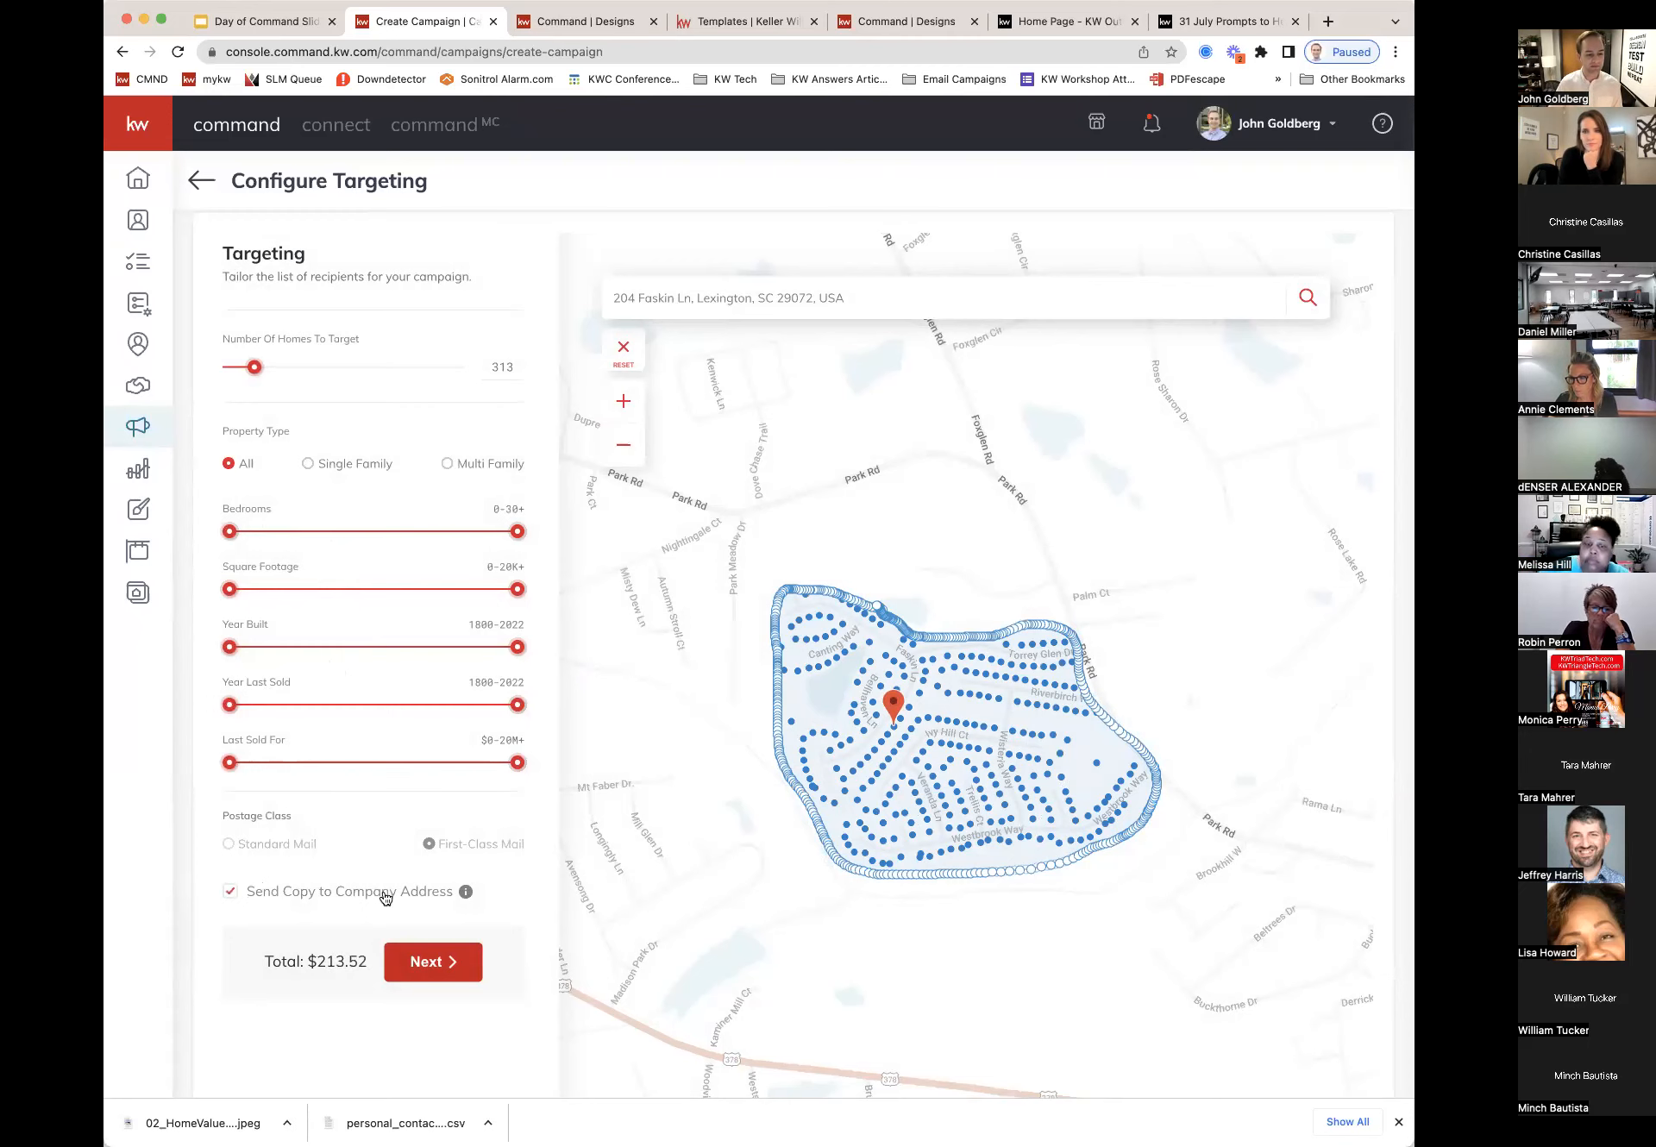
{"action": "left_click", "coordinate": [414, 964]}
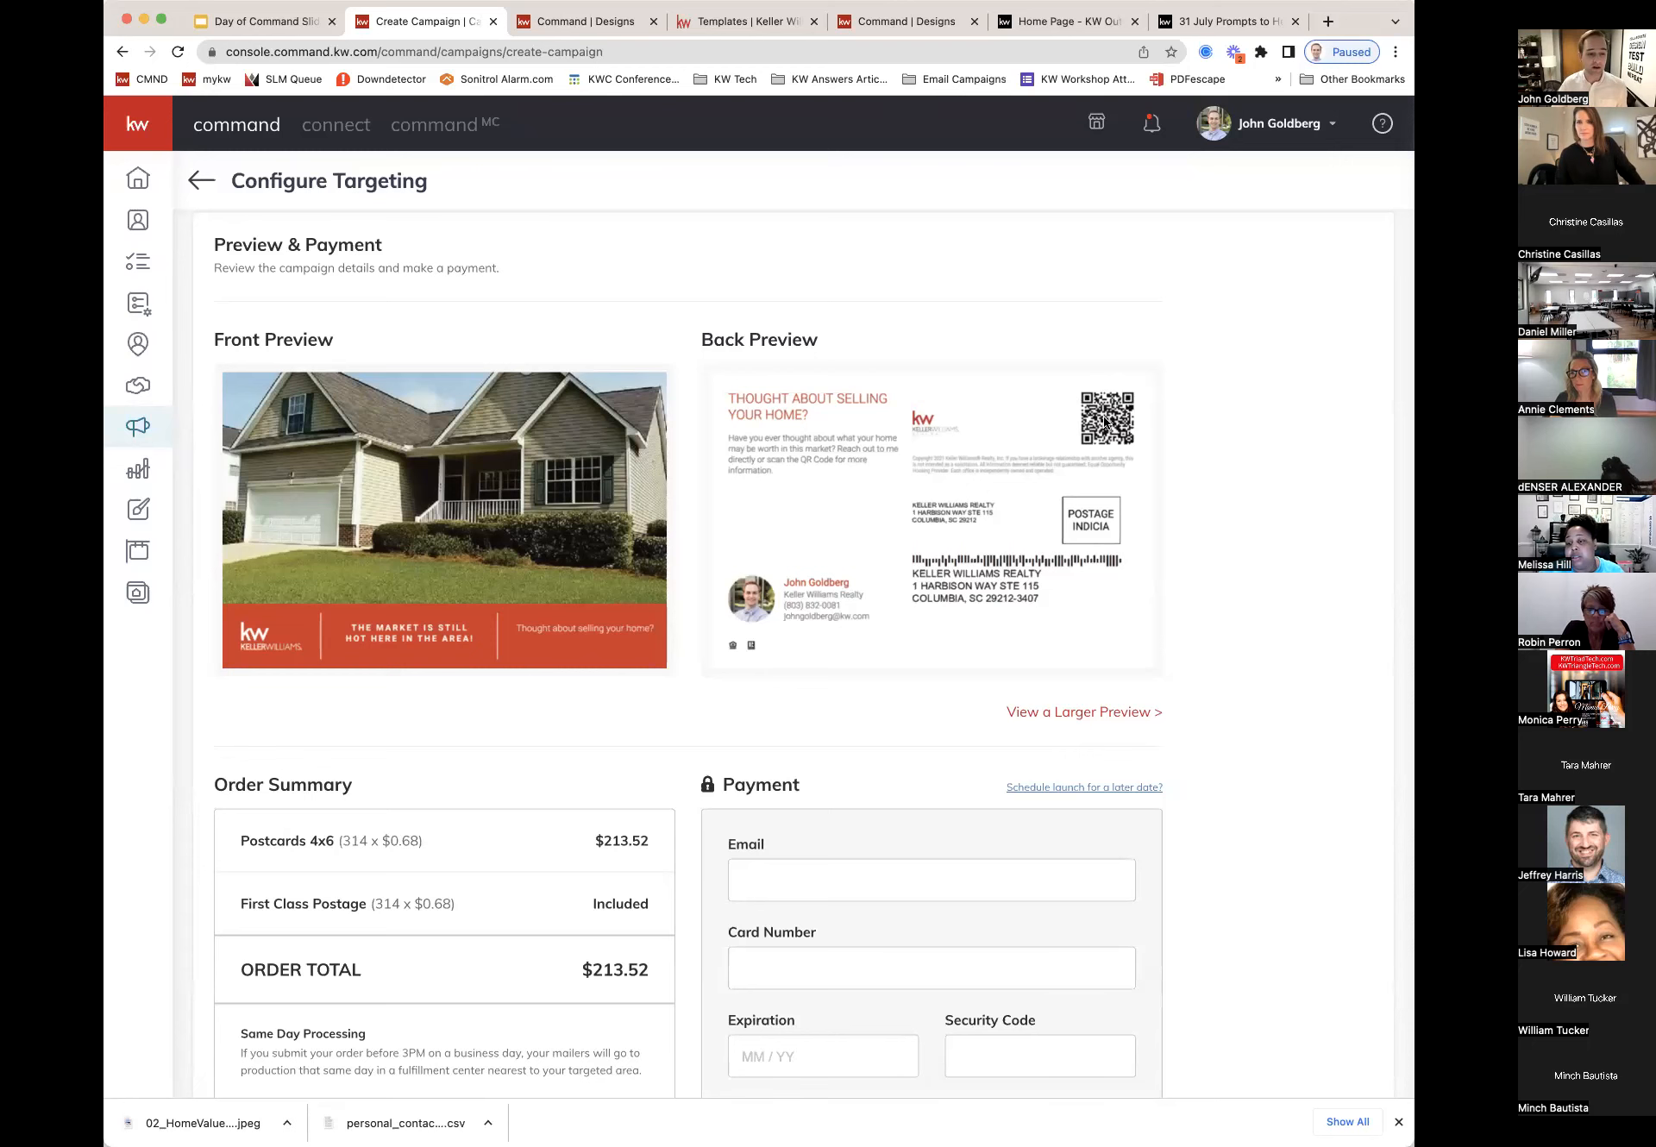
{"action": "scroll", "coordinate": [1104, 421], "scroll_direction": "down", "scroll_amount": 3}
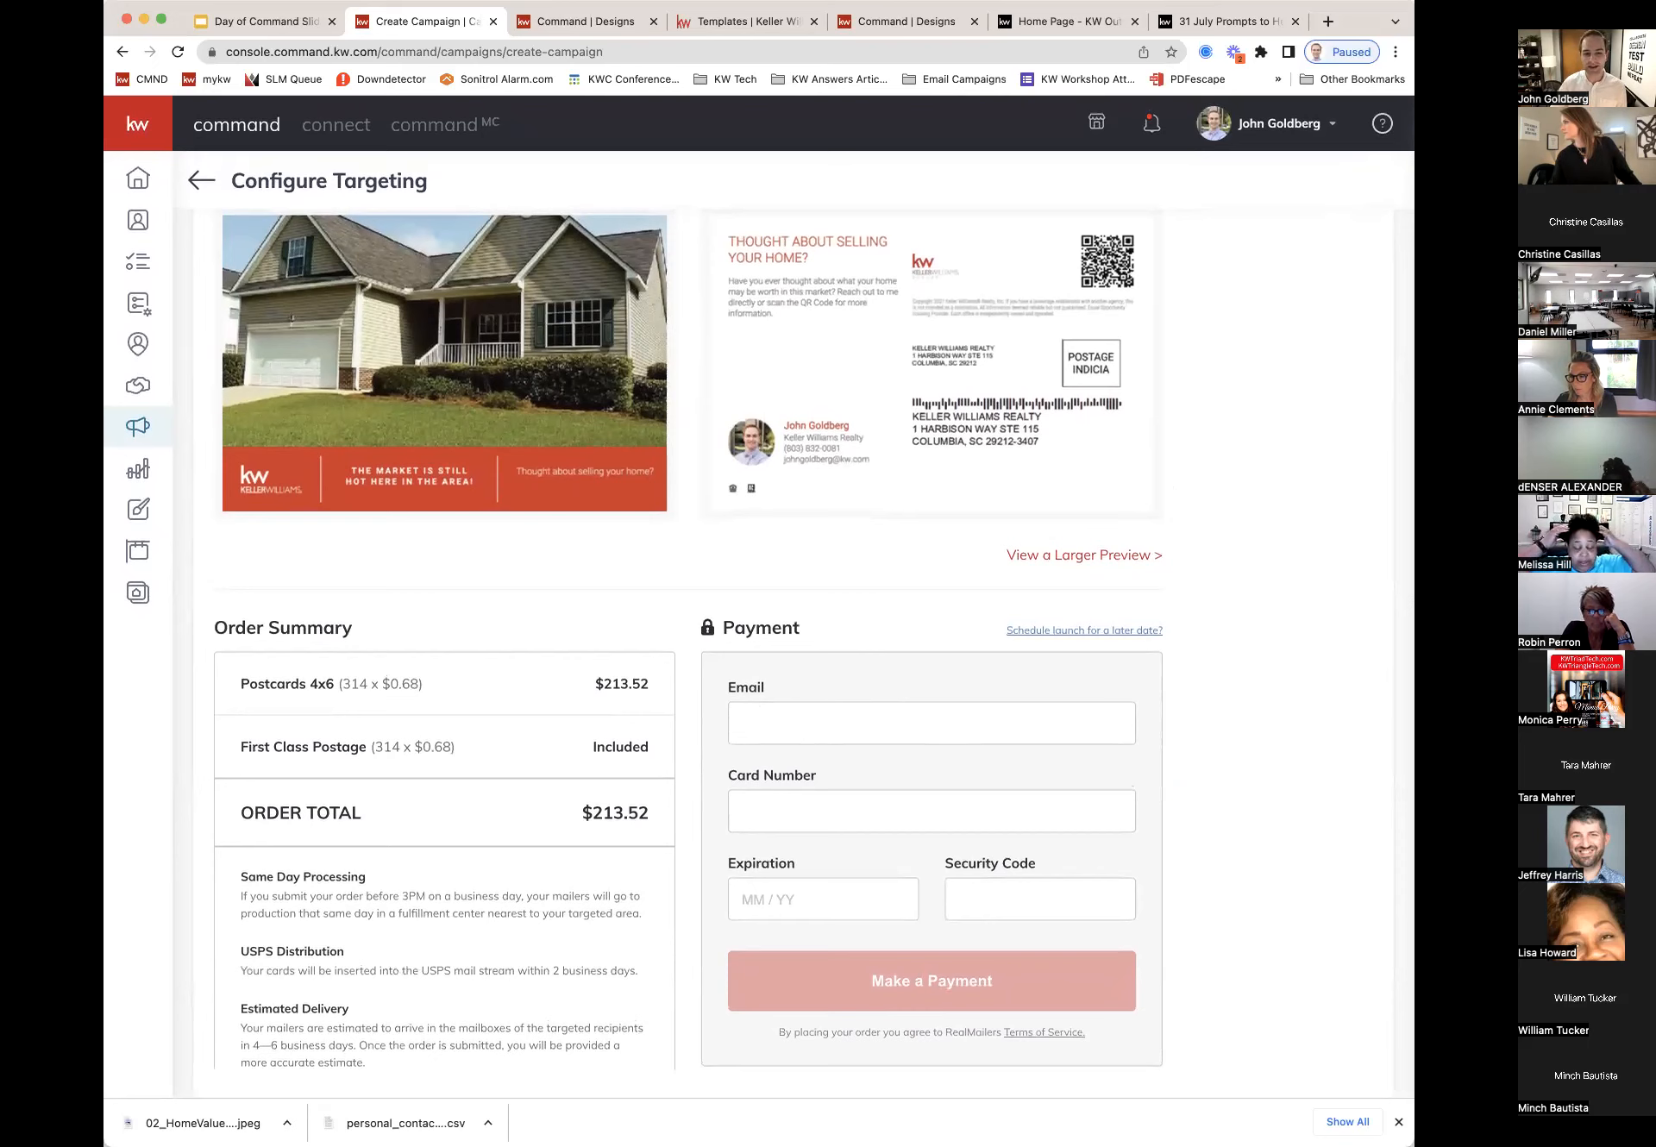
{"action": "left_click_drag", "start_coordinate": [976, 631], "coordinate": [1168, 638]}
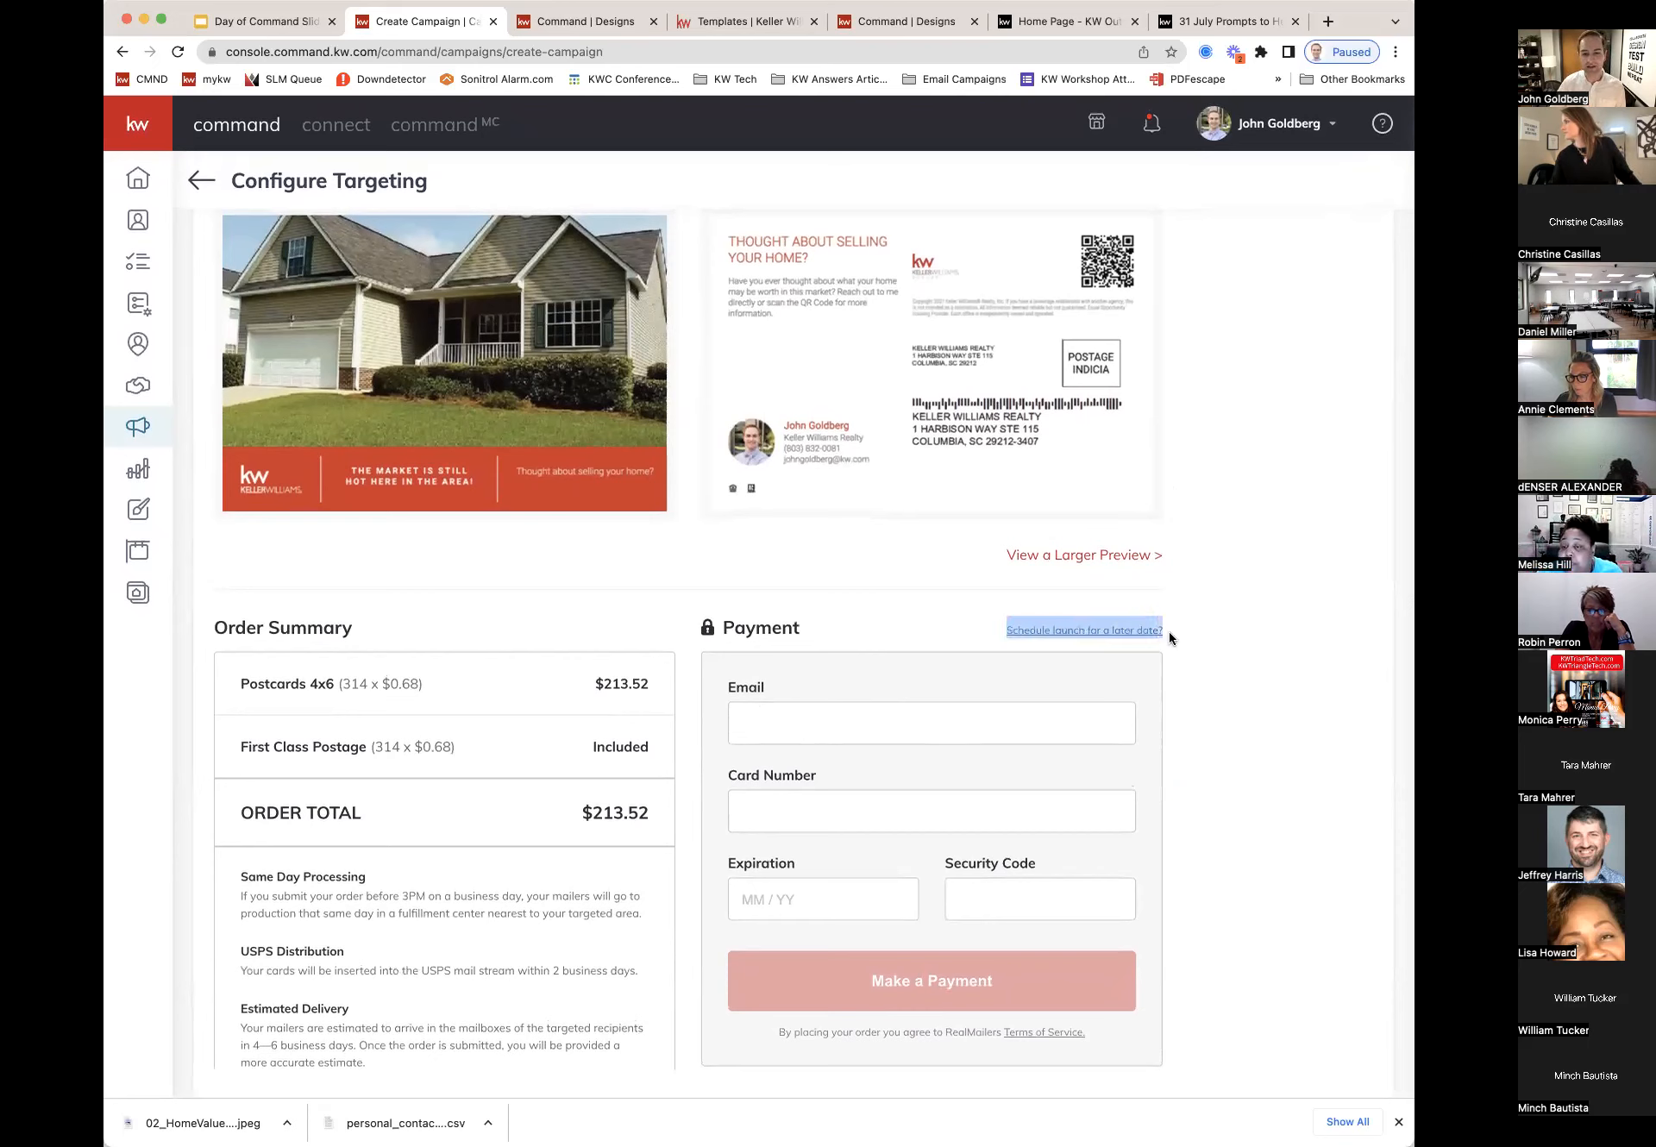
{"action": "left_click", "coordinate": [1167, 634]}
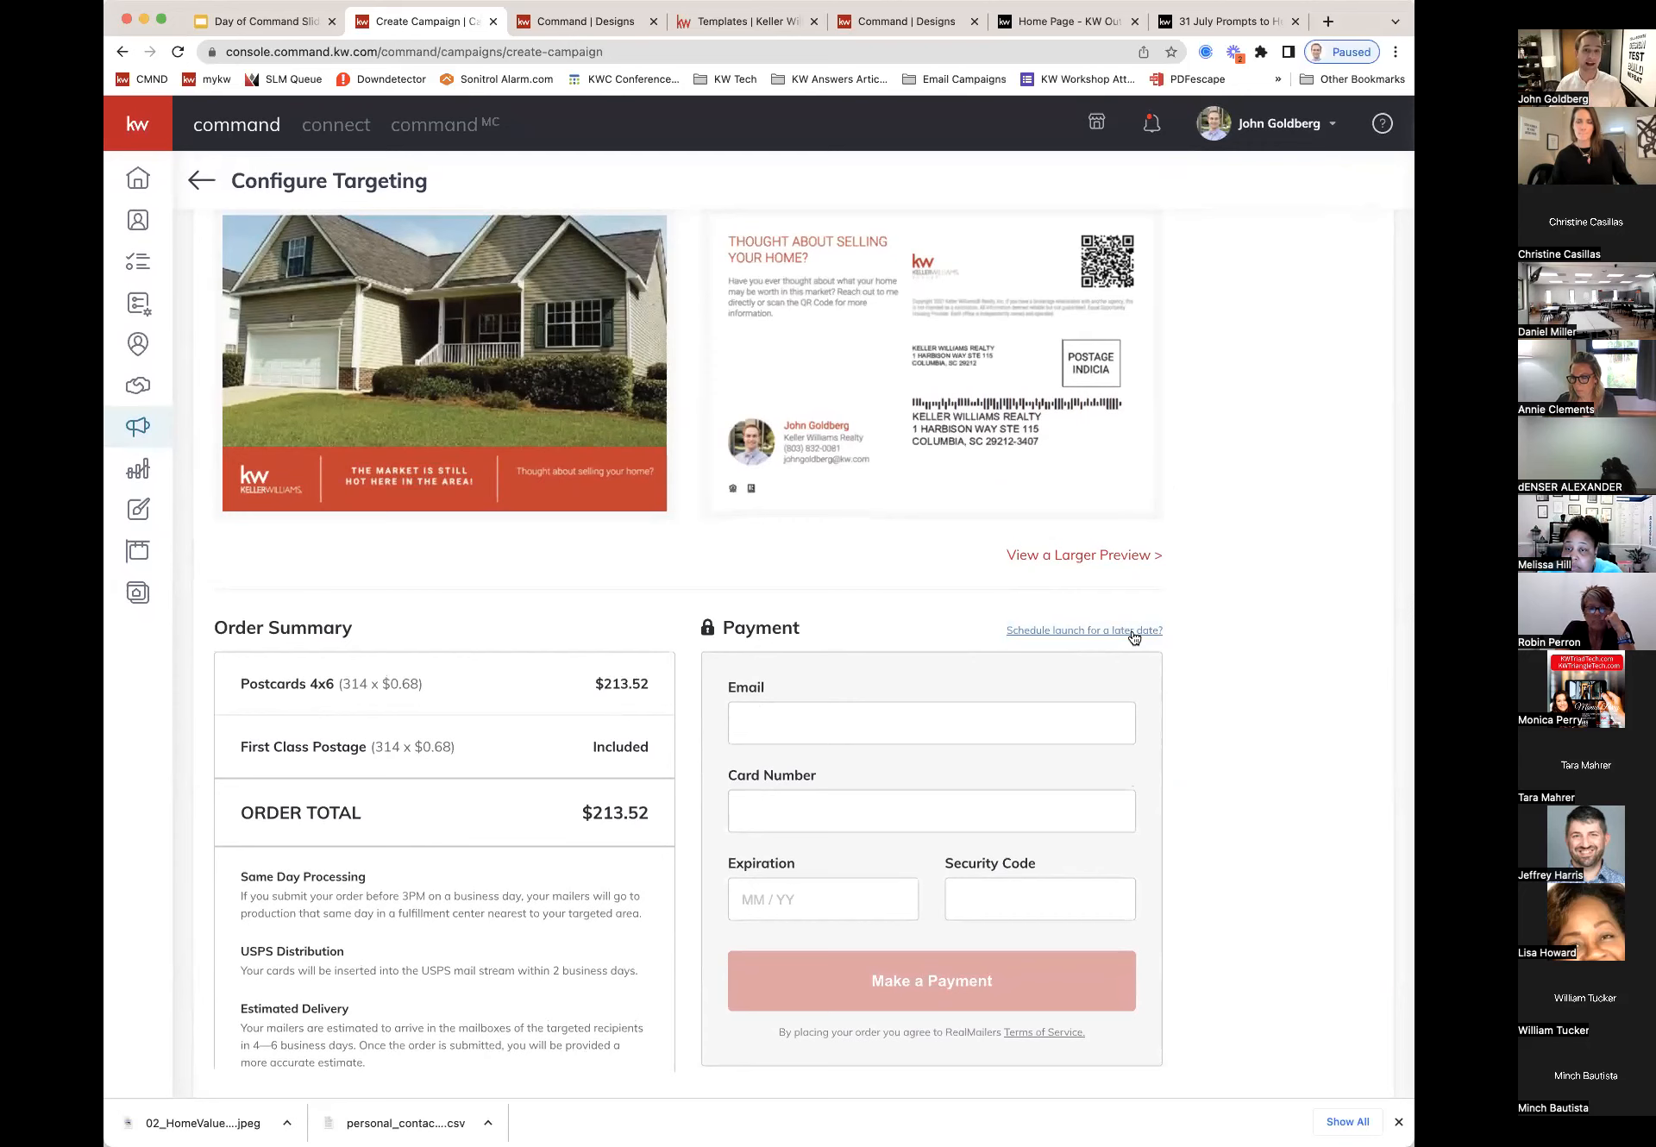
{"action": "left_click", "coordinate": [1134, 633]}
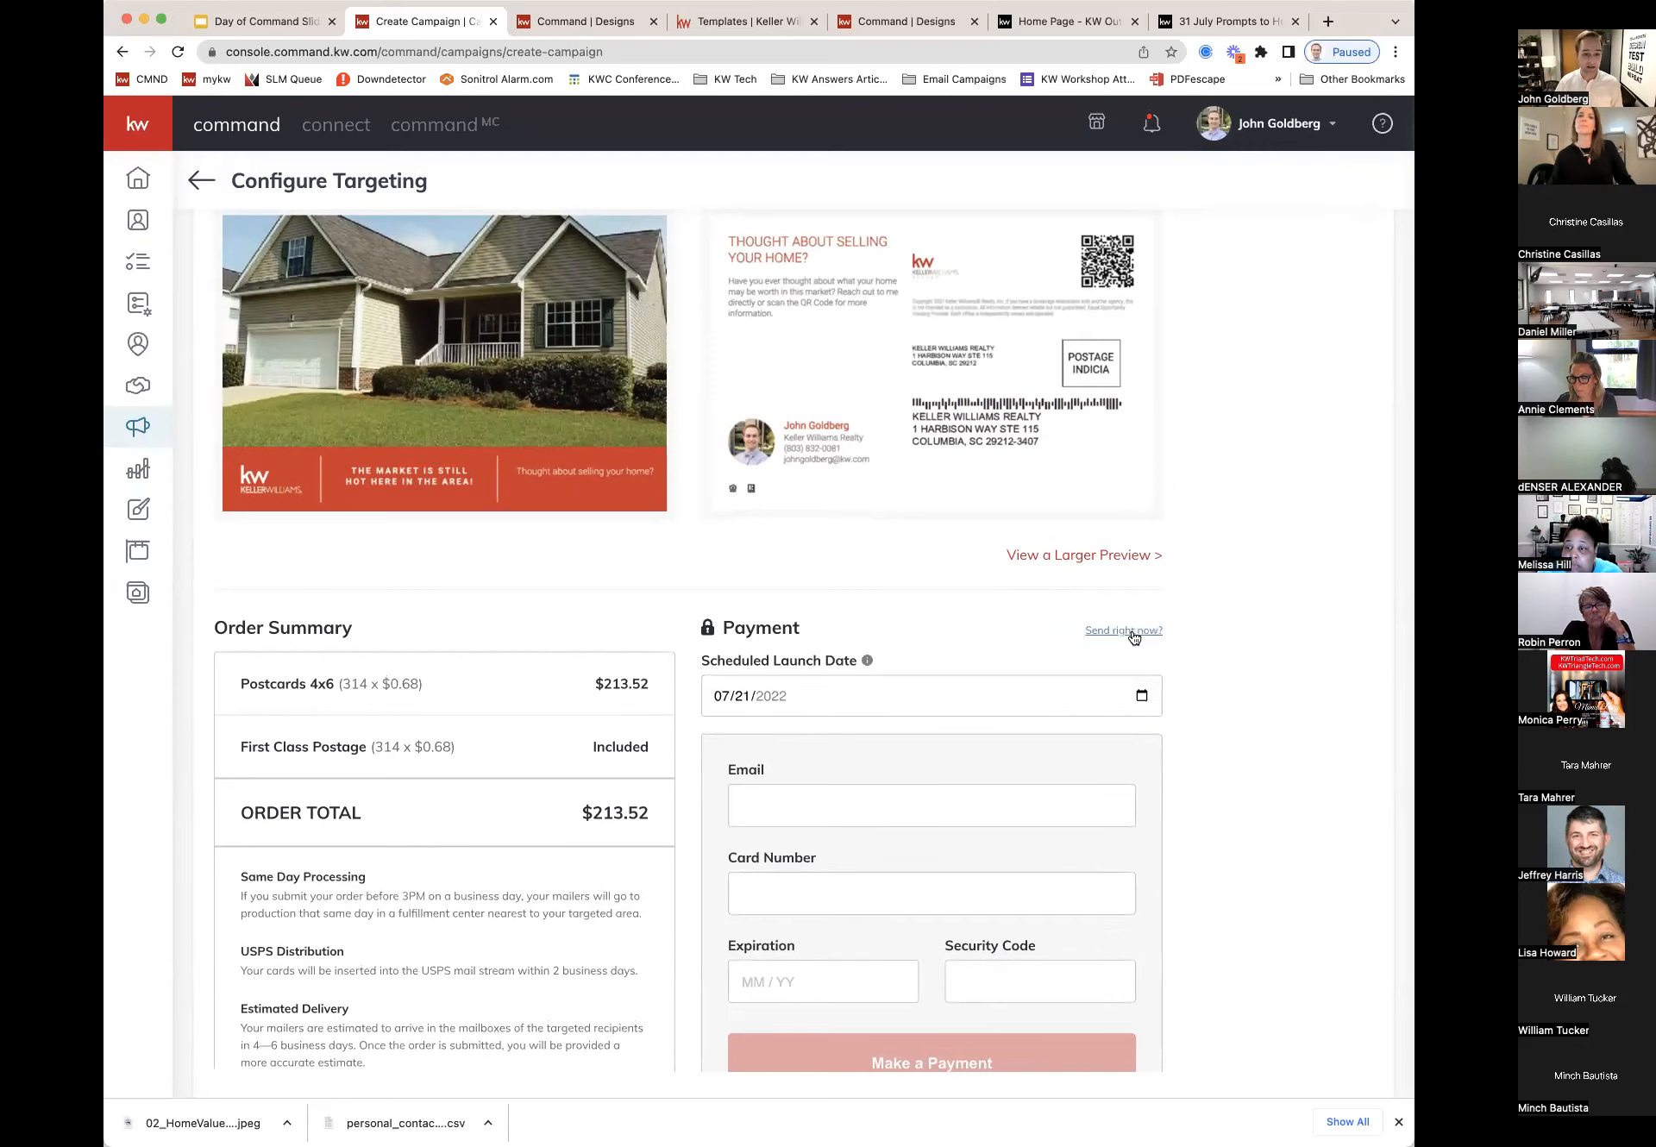
{"action": "left_click", "coordinate": [1140, 695]}
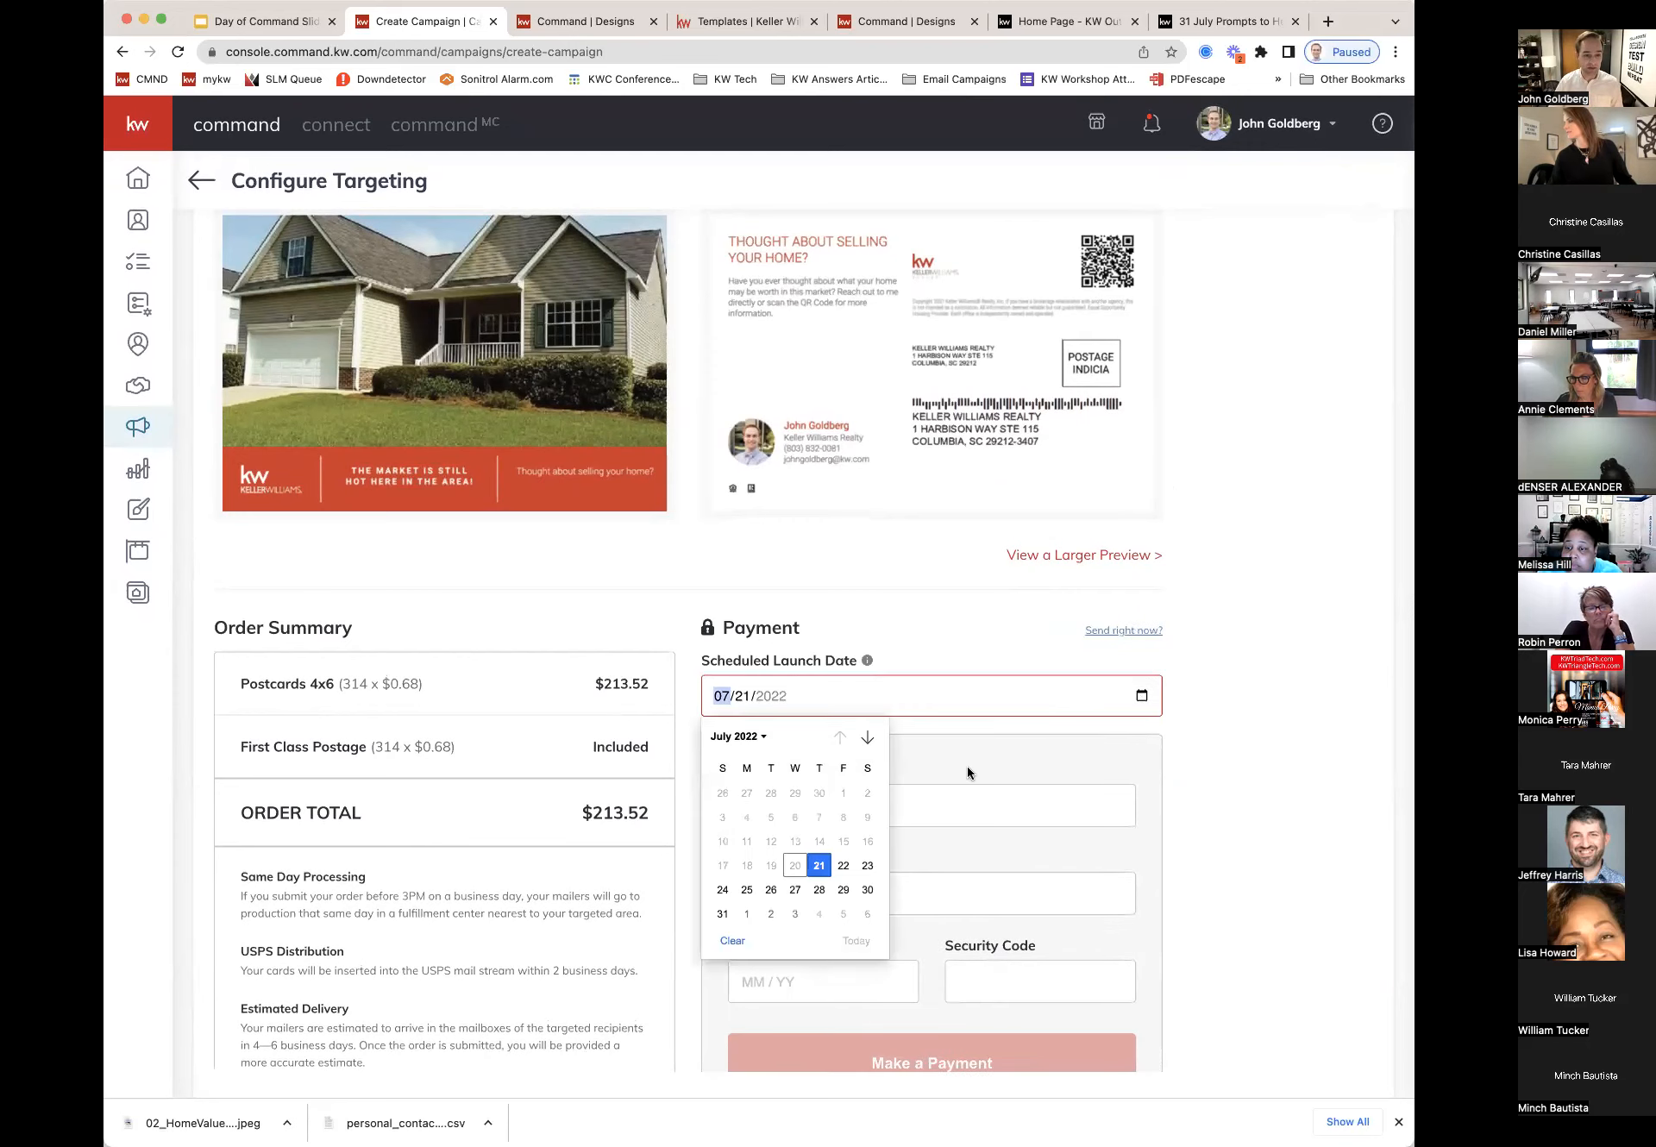
{"action": "left_click", "coordinate": [747, 890]}
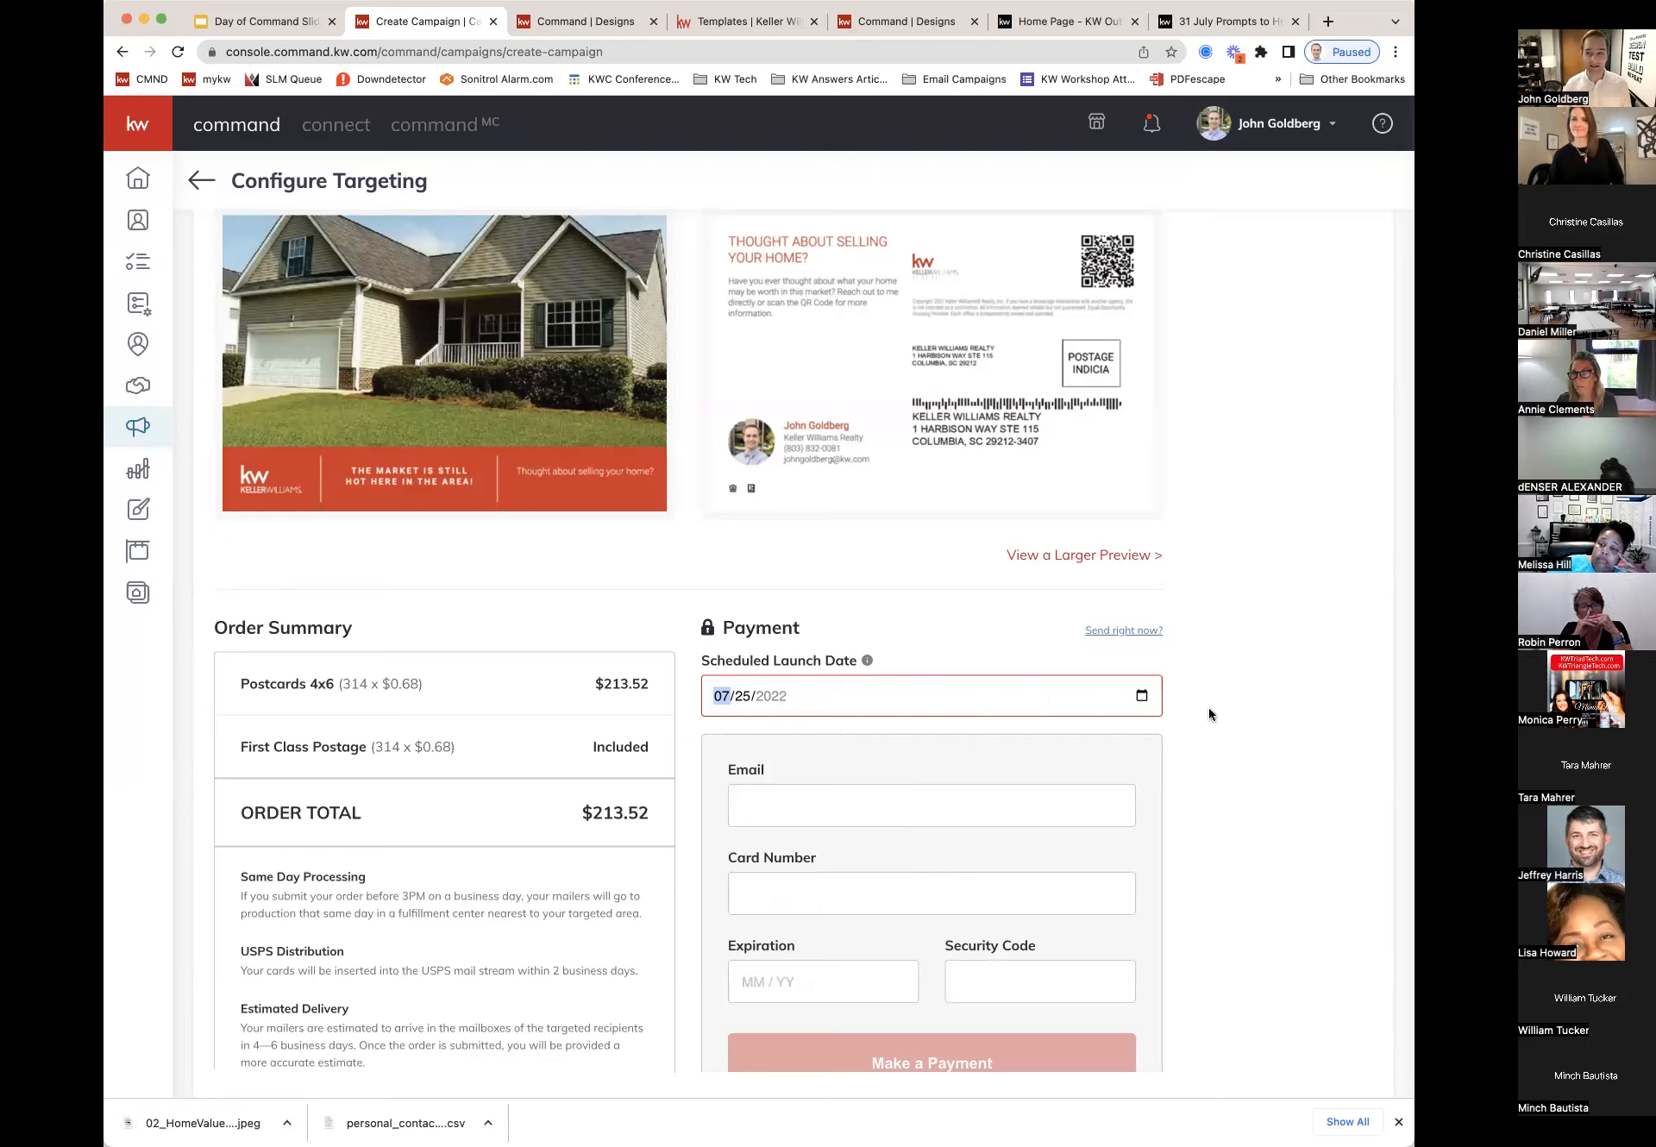
{"action": "left_click", "coordinate": [1142, 696]}
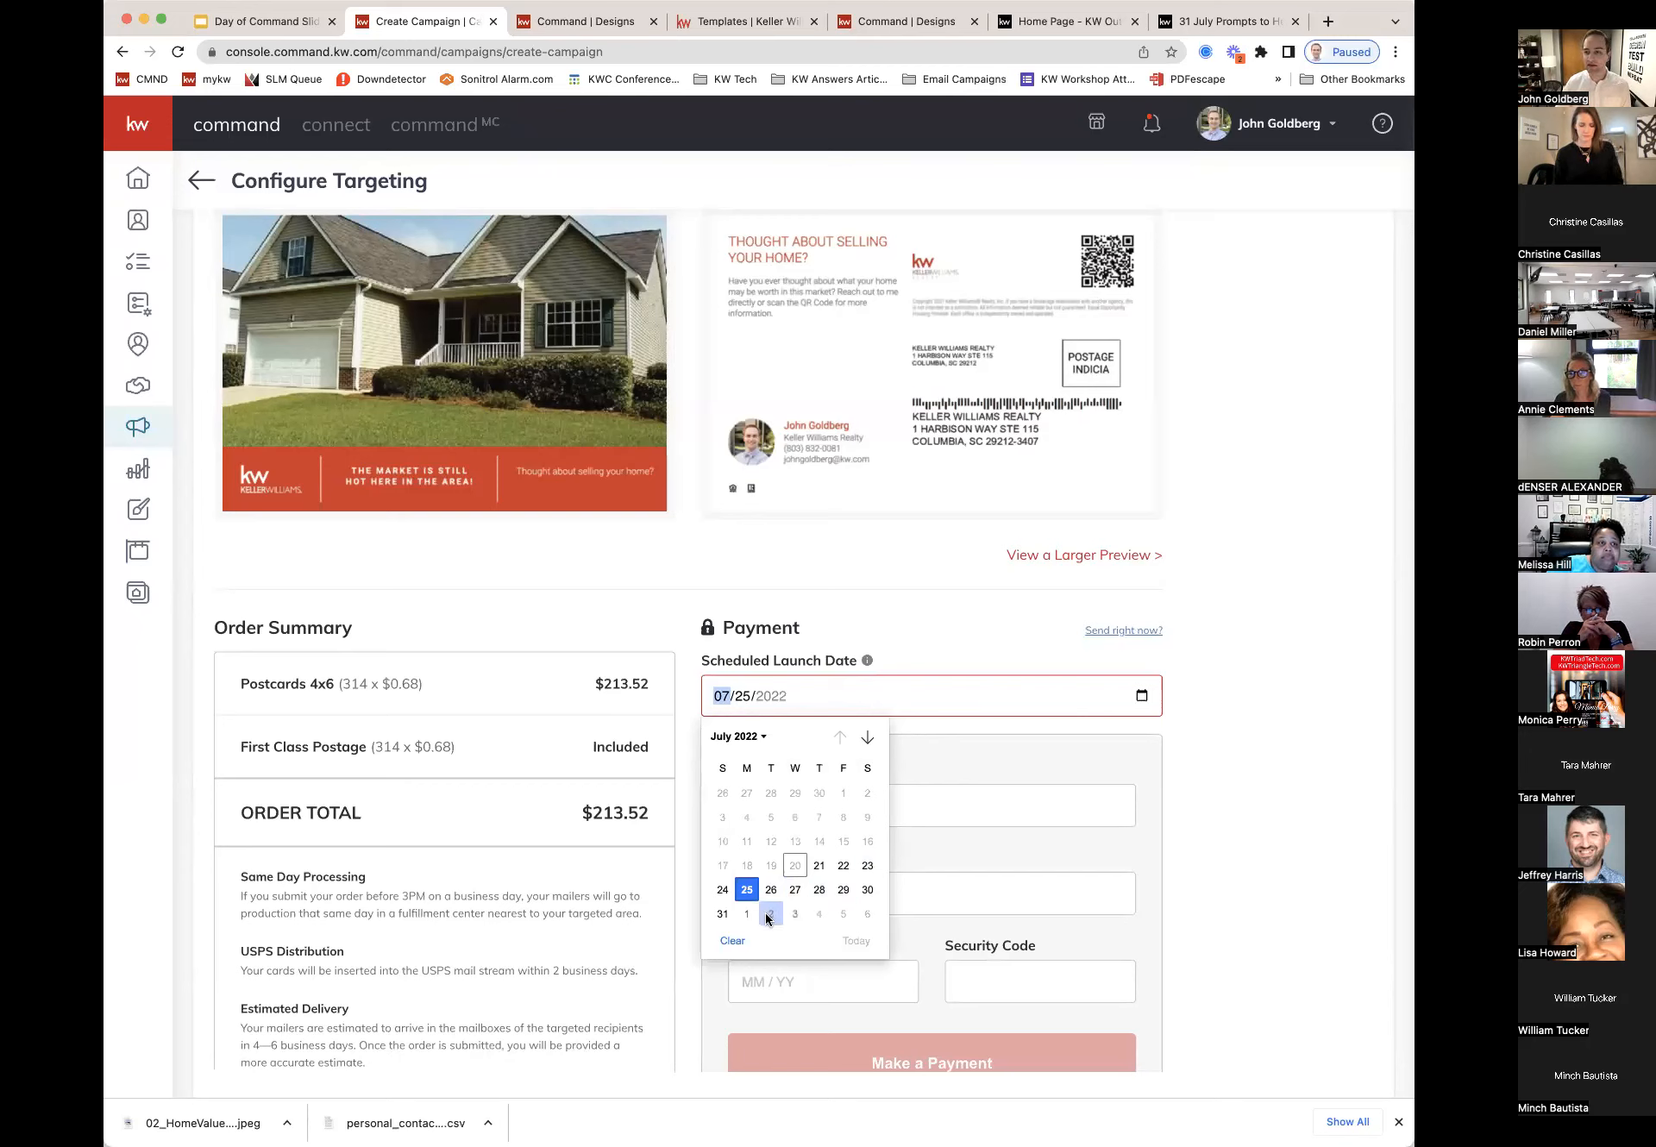
{"action": "left_click", "coordinate": [1255, 787]}
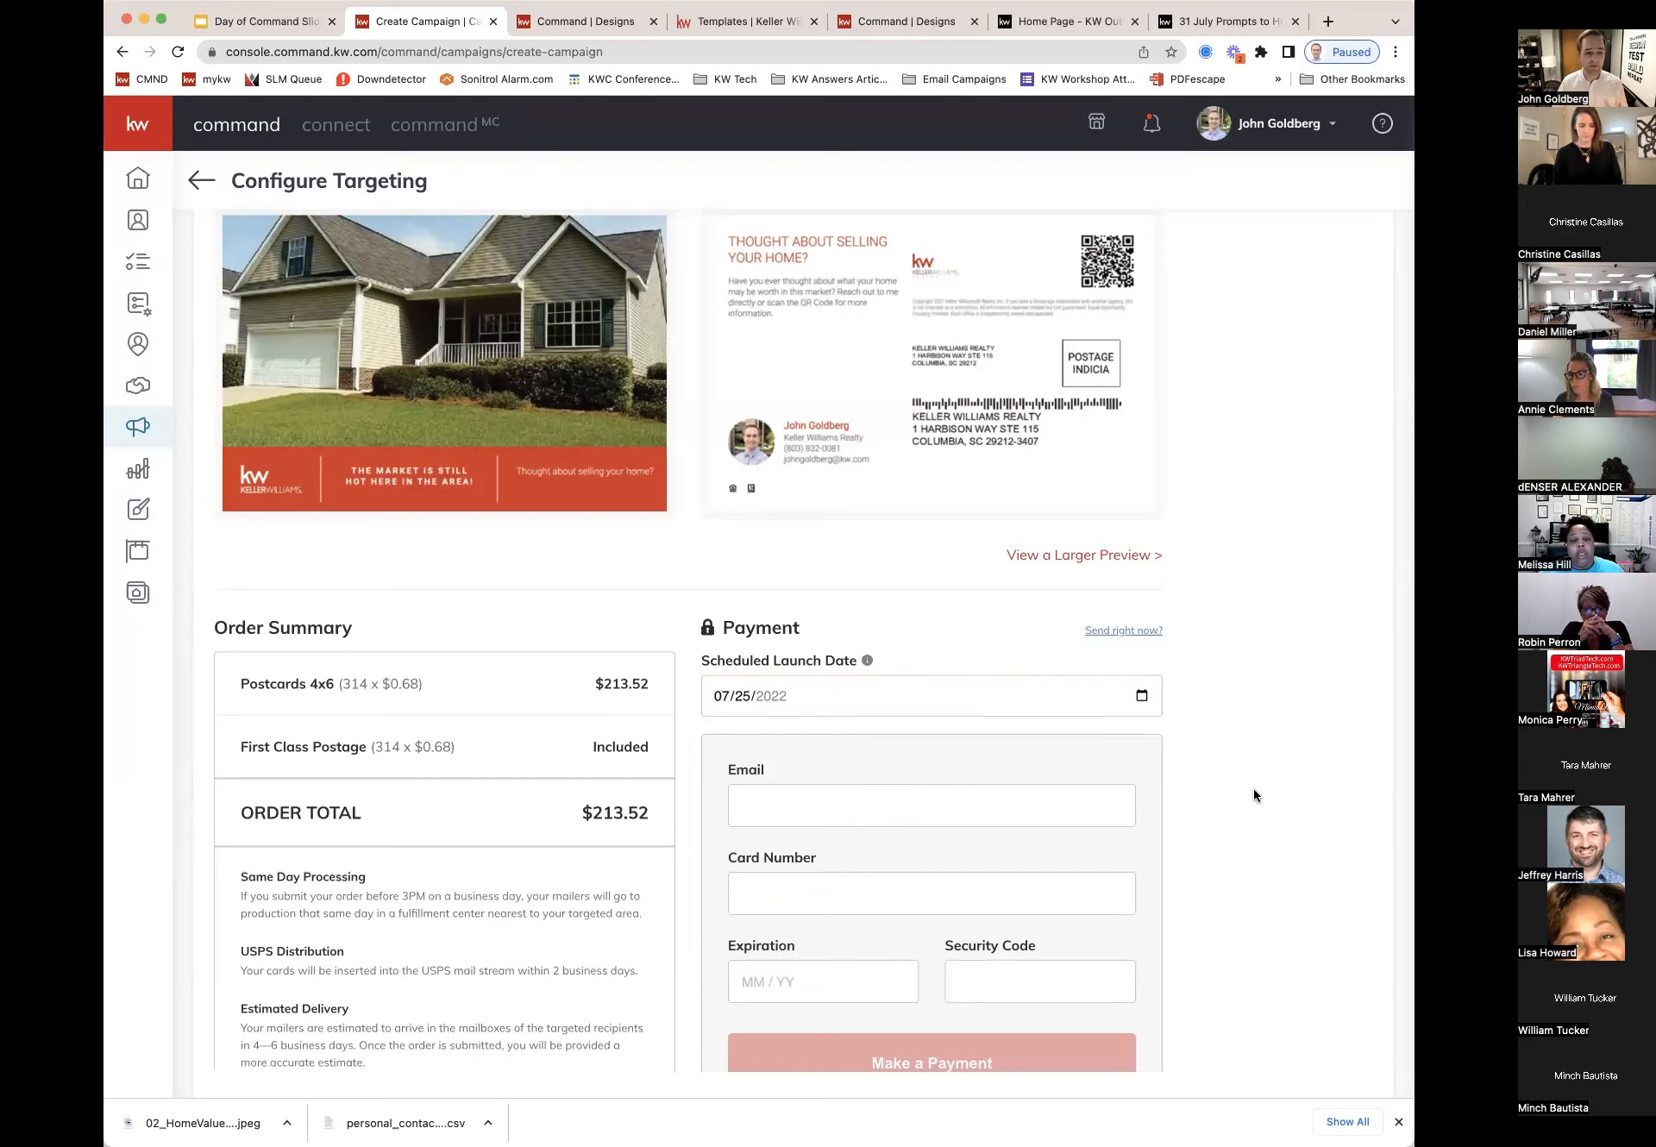
{"action": "scroll", "coordinate": [1023, 613], "scroll_direction": "down", "scroll_amount": 1}
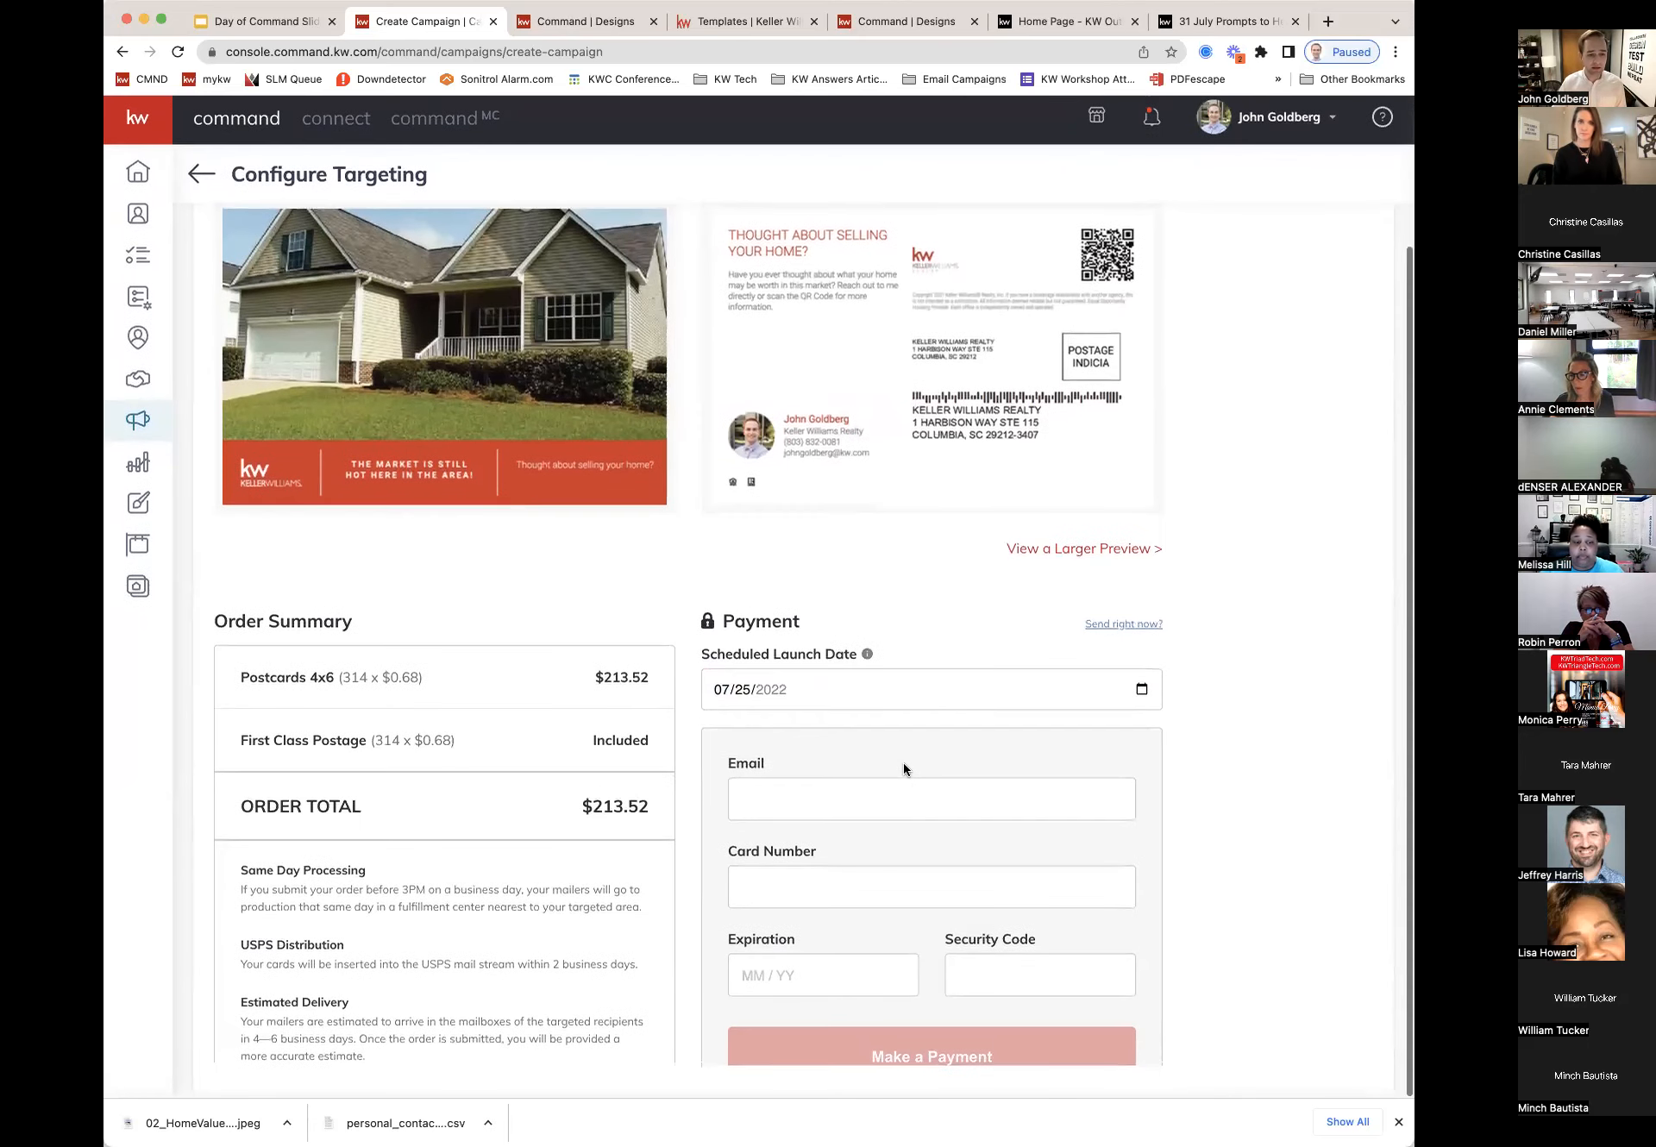
{"action": "scroll", "coordinate": [904, 906], "scroll_direction": "up", "scroll_amount": 1}
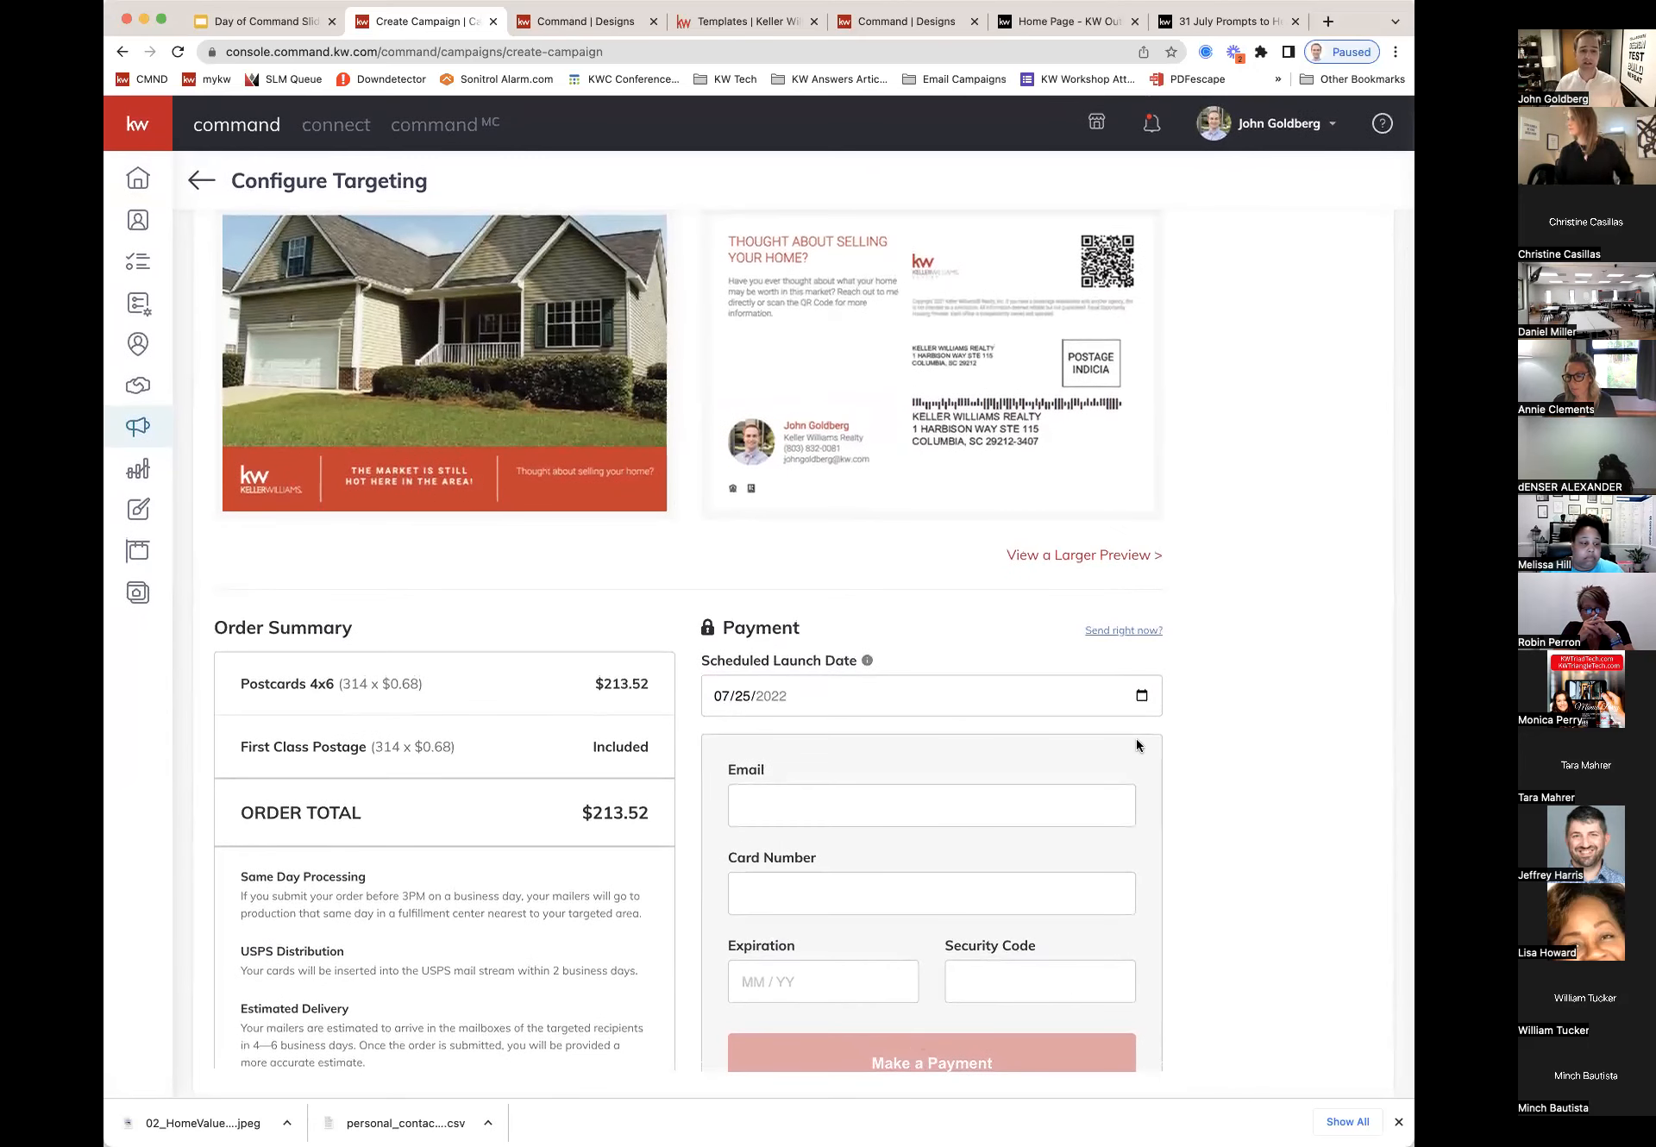
{"action": "left_click", "coordinate": [1141, 631]}
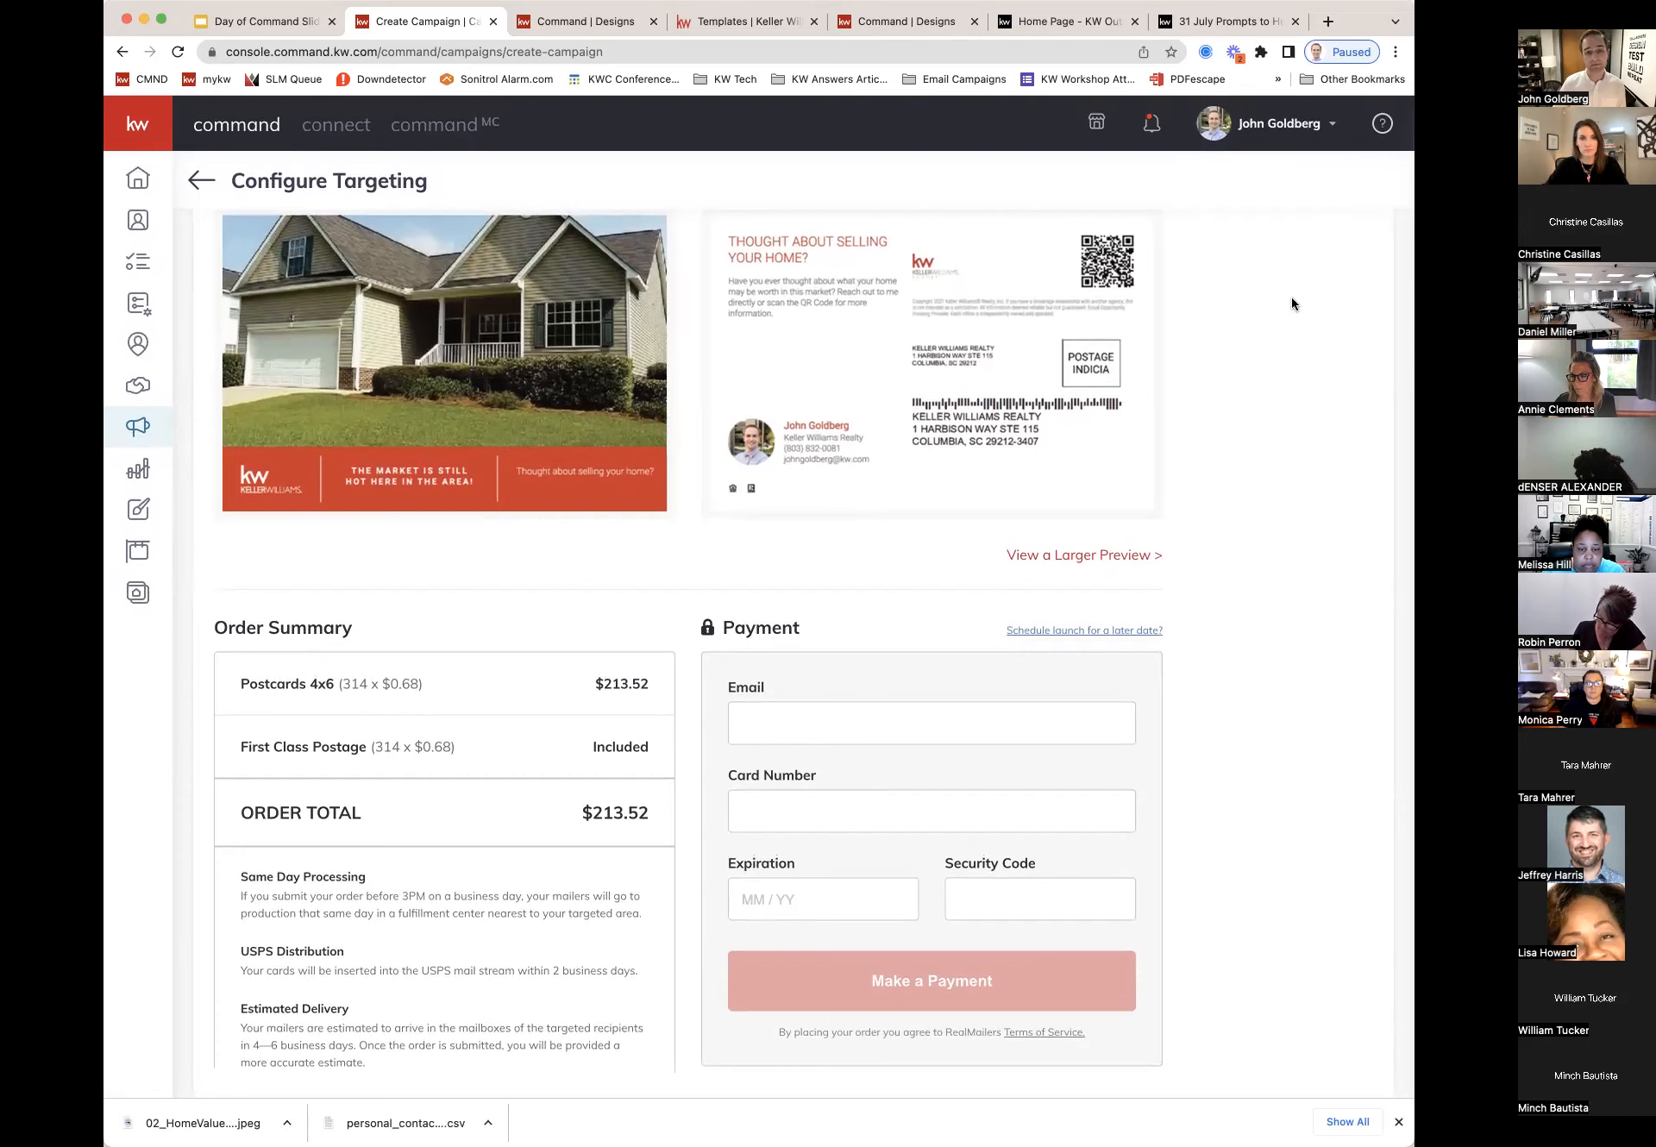
Step: Leave the payment page without saving and reopen Geofarm - Westbrook 7/2022 for editing
{"action": "scroll", "coordinate": [1292, 297], "scroll_direction": "up", "scroll_amount": 2}
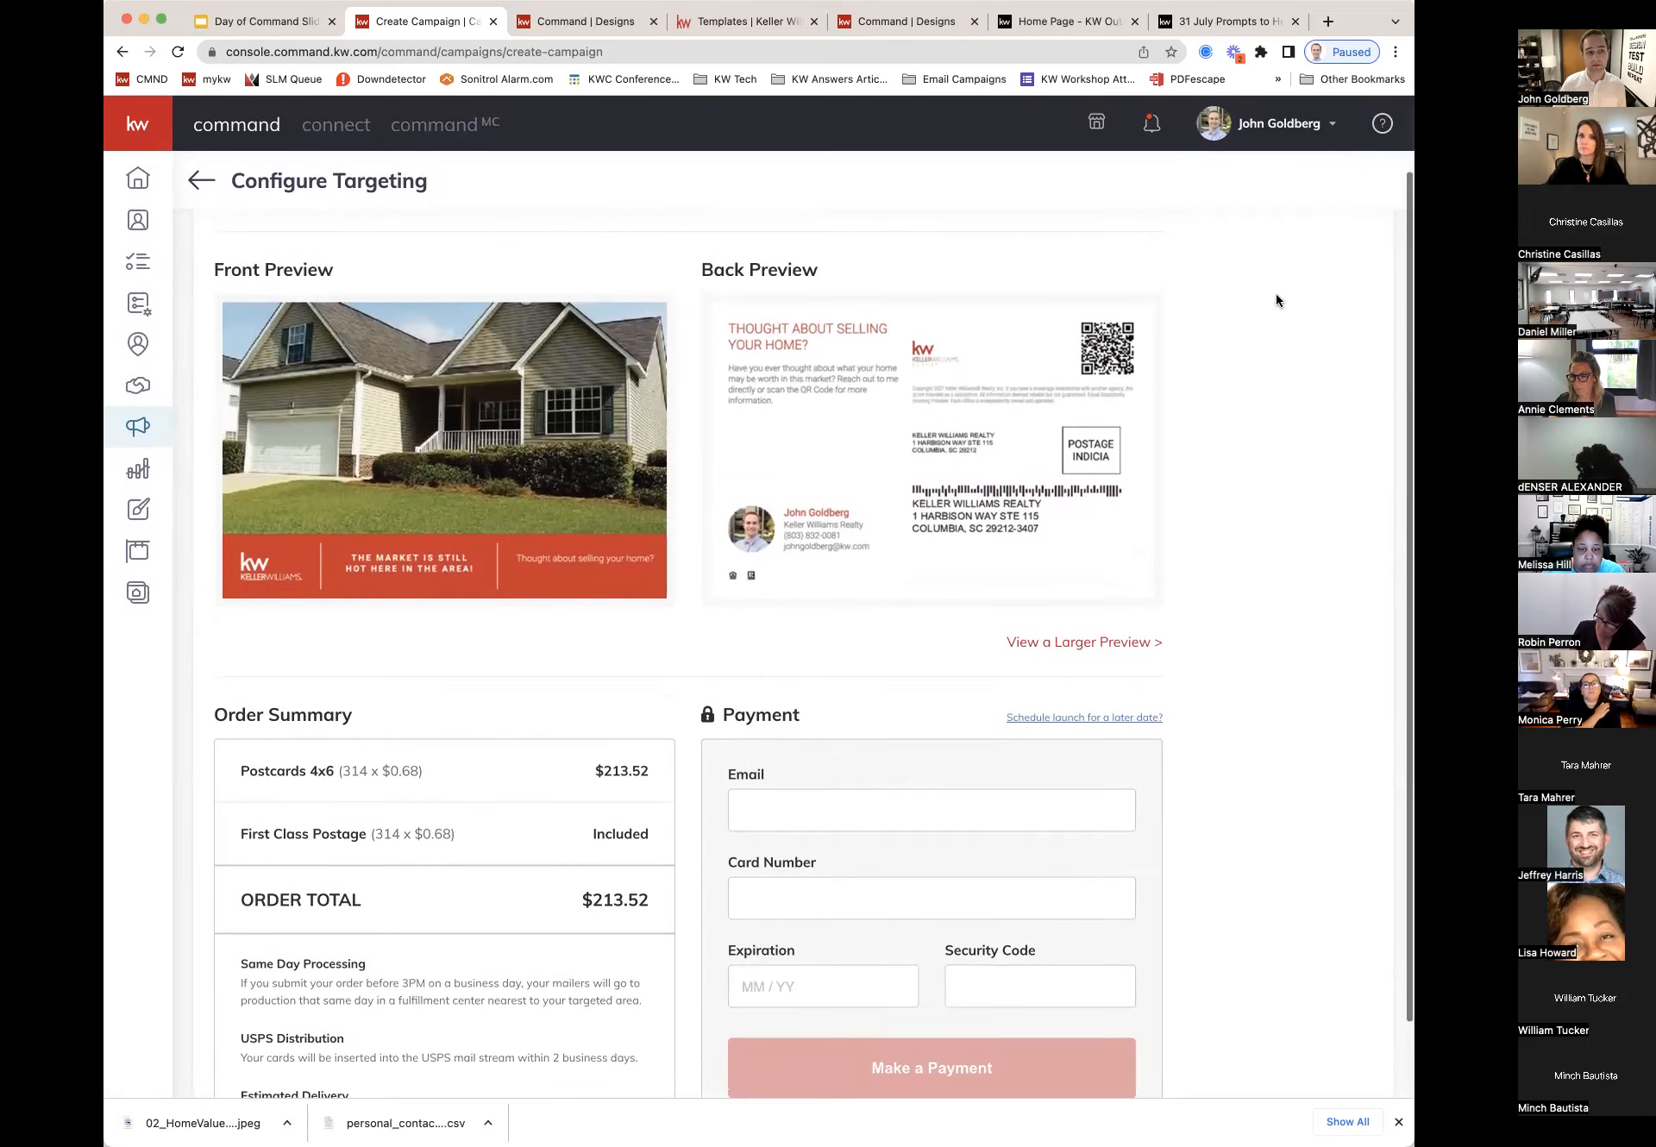
{"action": "left_click", "coordinate": [199, 182]}
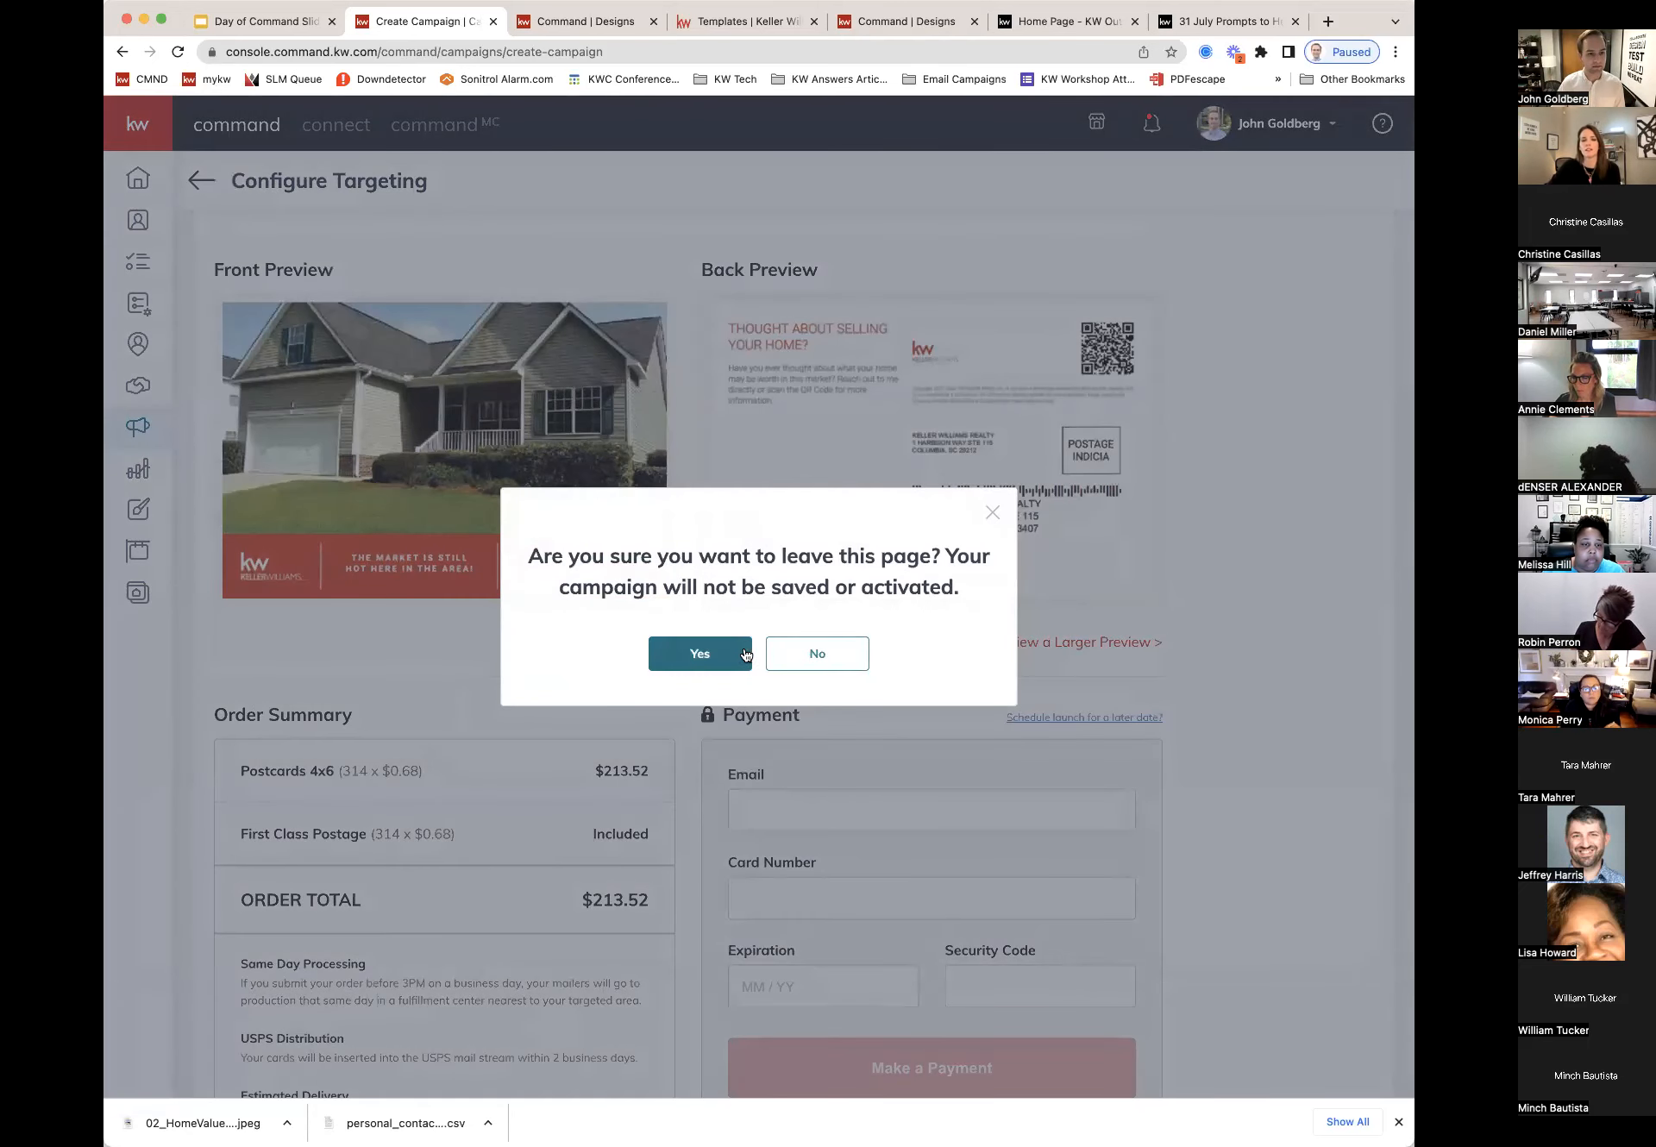
{"action": "left_click", "coordinate": [727, 654]}
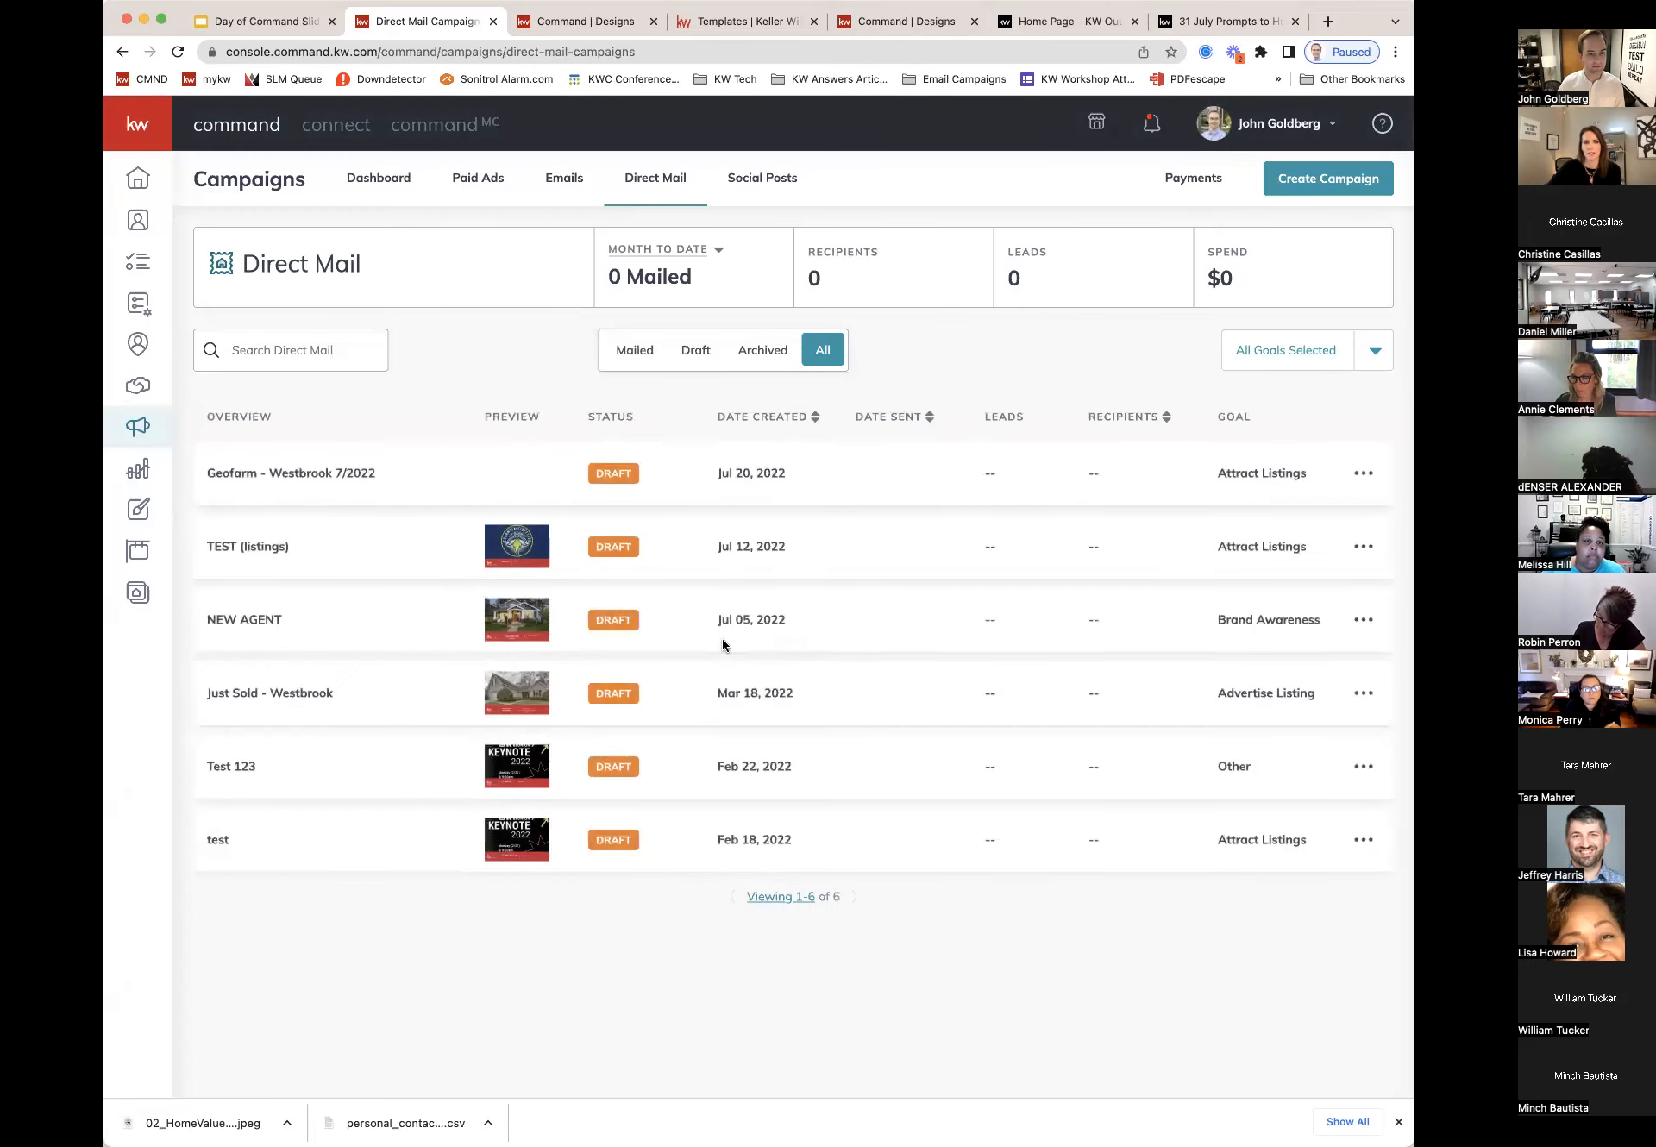
{"action": "left_click", "coordinate": [1364, 472]}
{"action": "left_click", "coordinate": [1270, 437]}
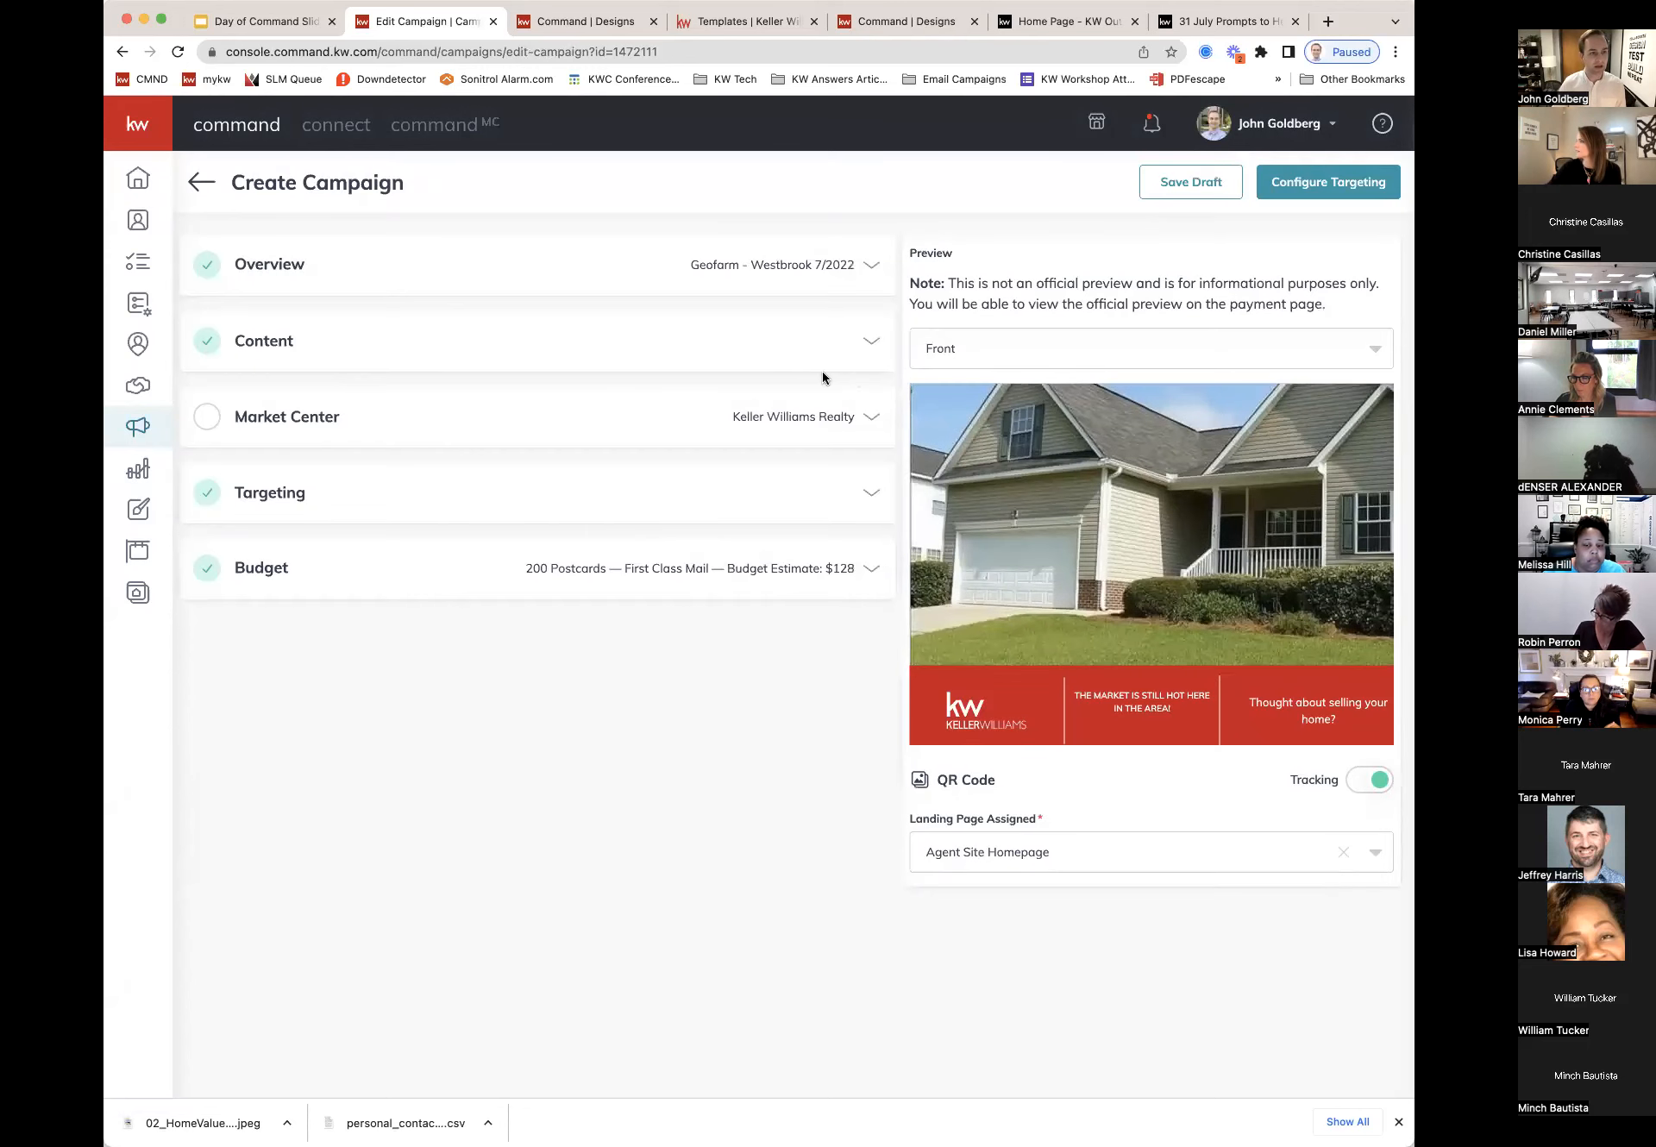
Step: Look at the custom postcard upload option in Content, then leave the editor without saving
{"action": "left_click", "coordinate": [858, 352]}
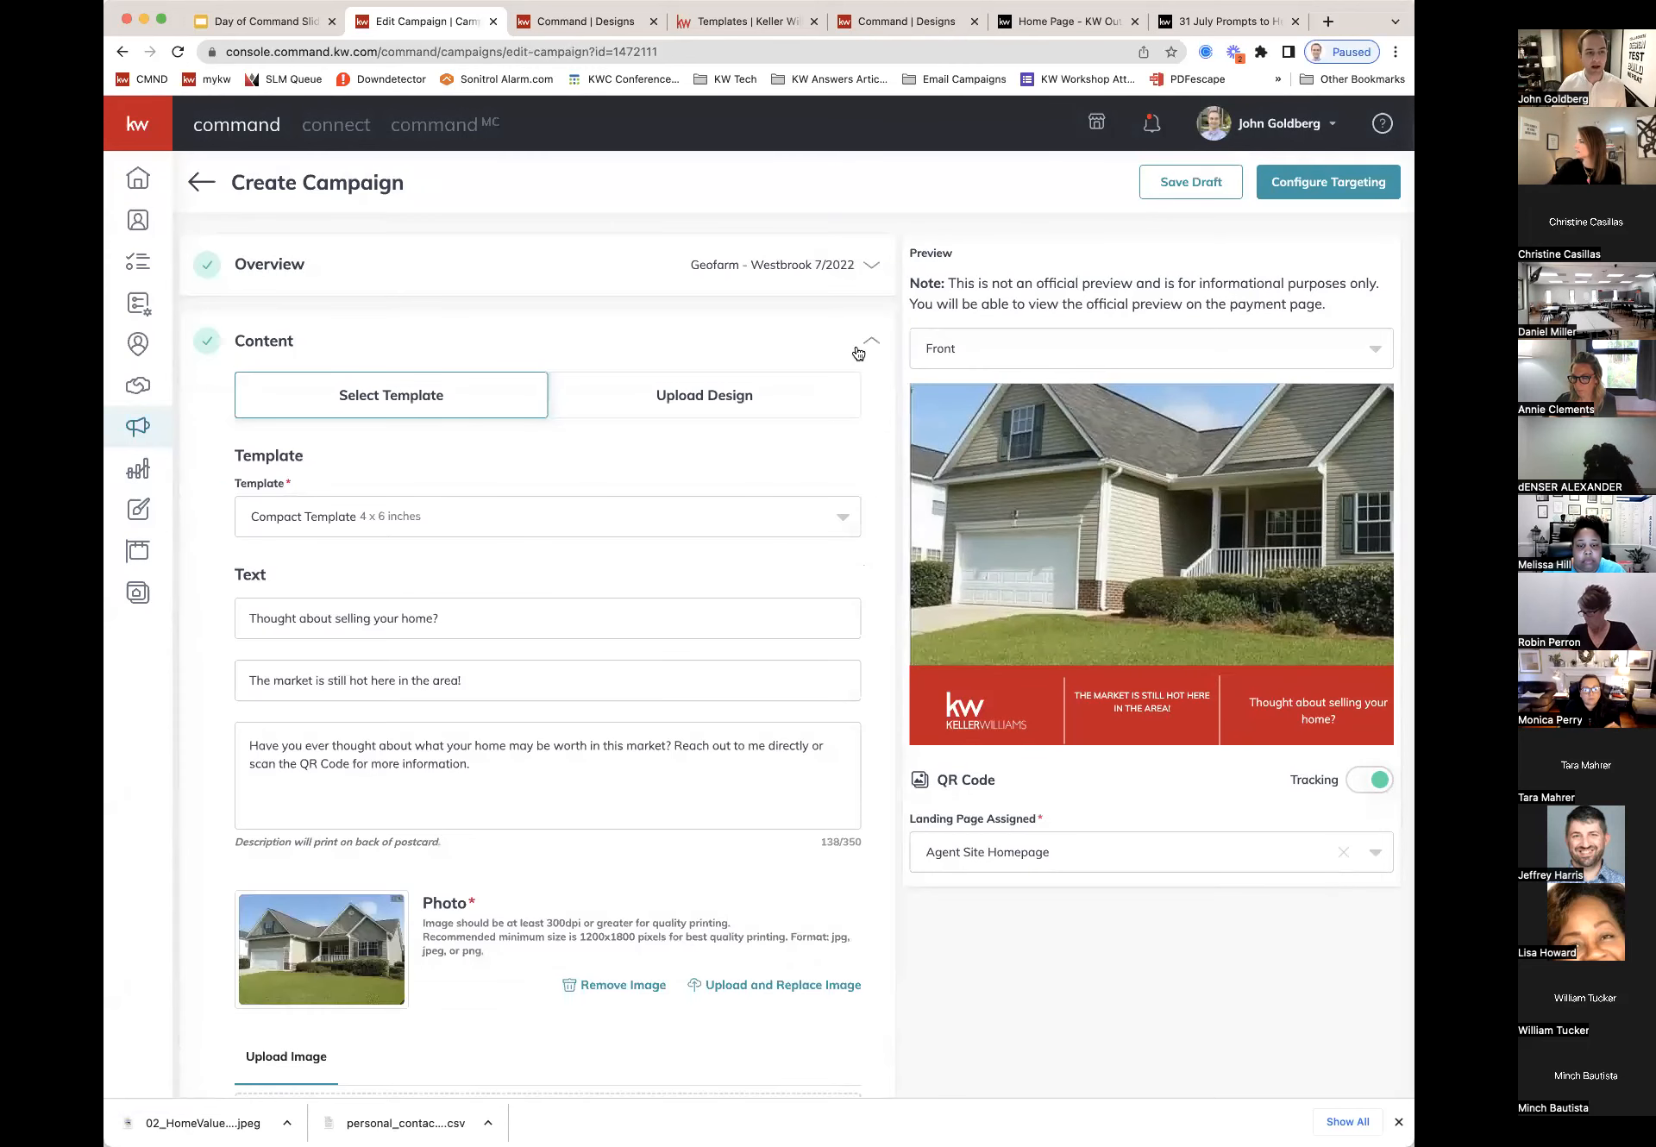
{"action": "left_click", "coordinate": [710, 398]}
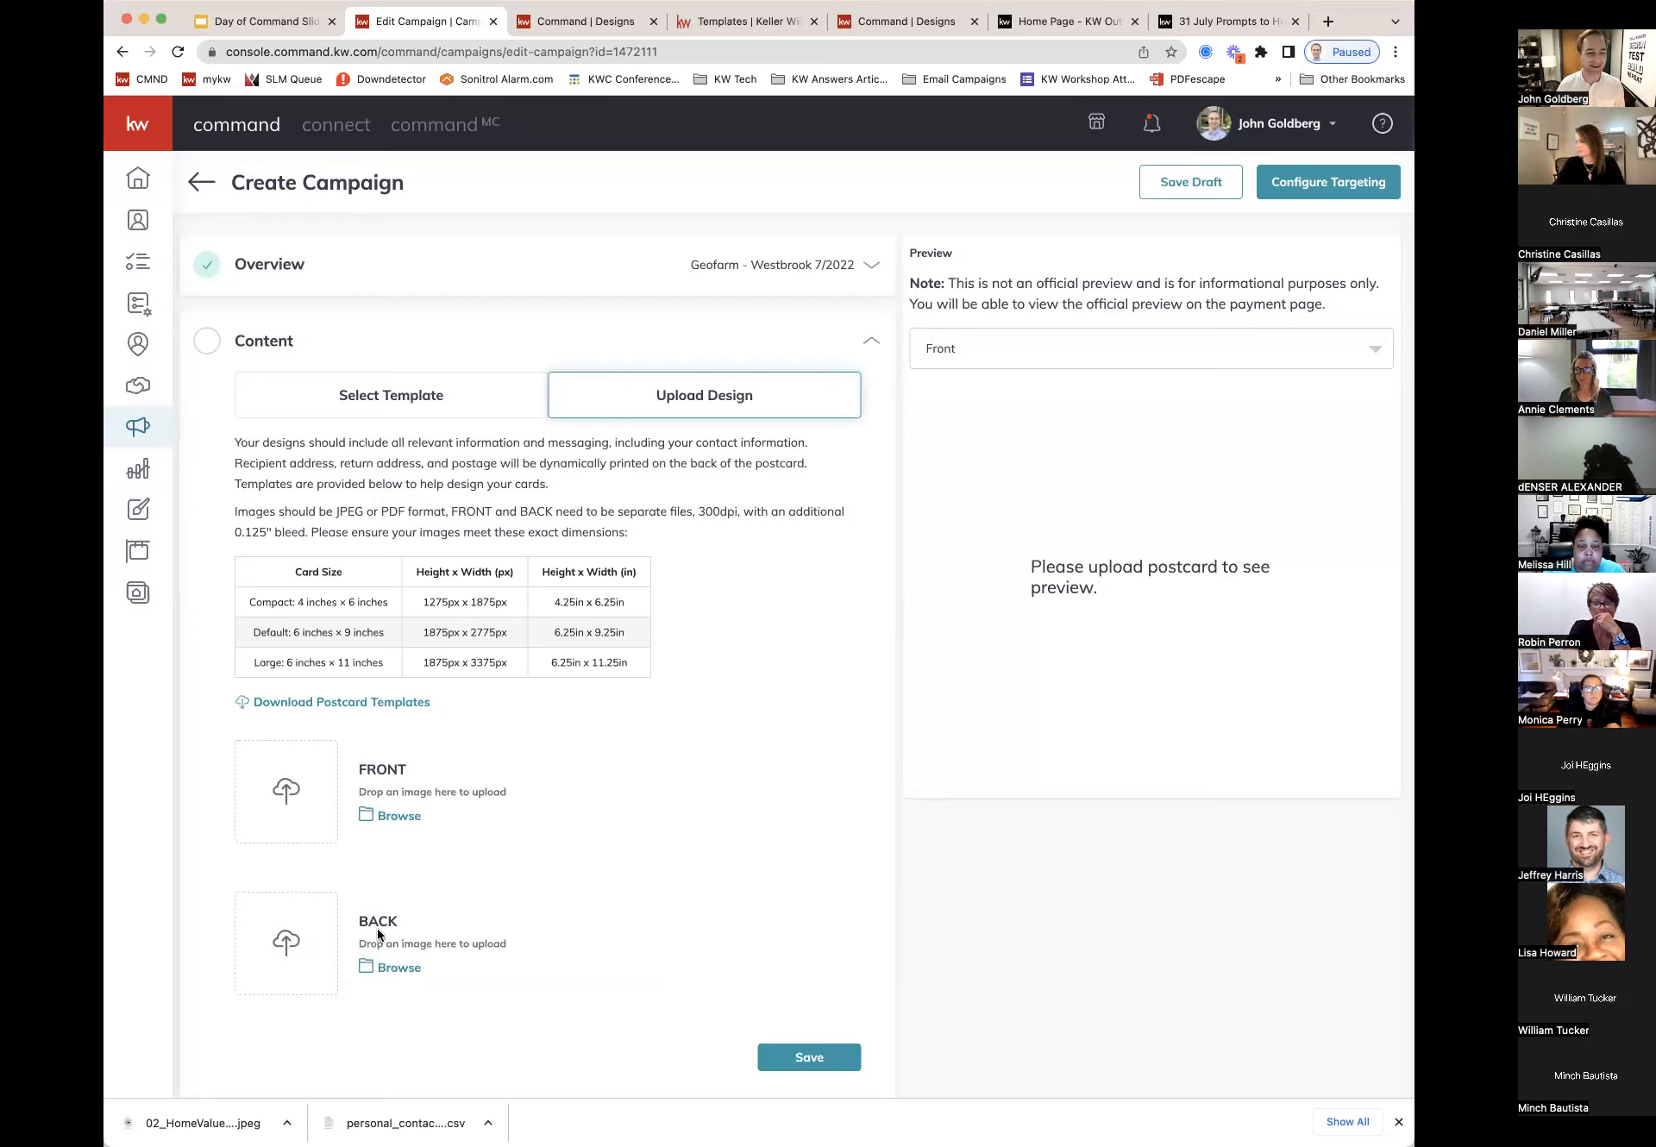
{"action": "scroll", "coordinate": [385, 773], "scroll_direction": "down", "scroll_amount": 2}
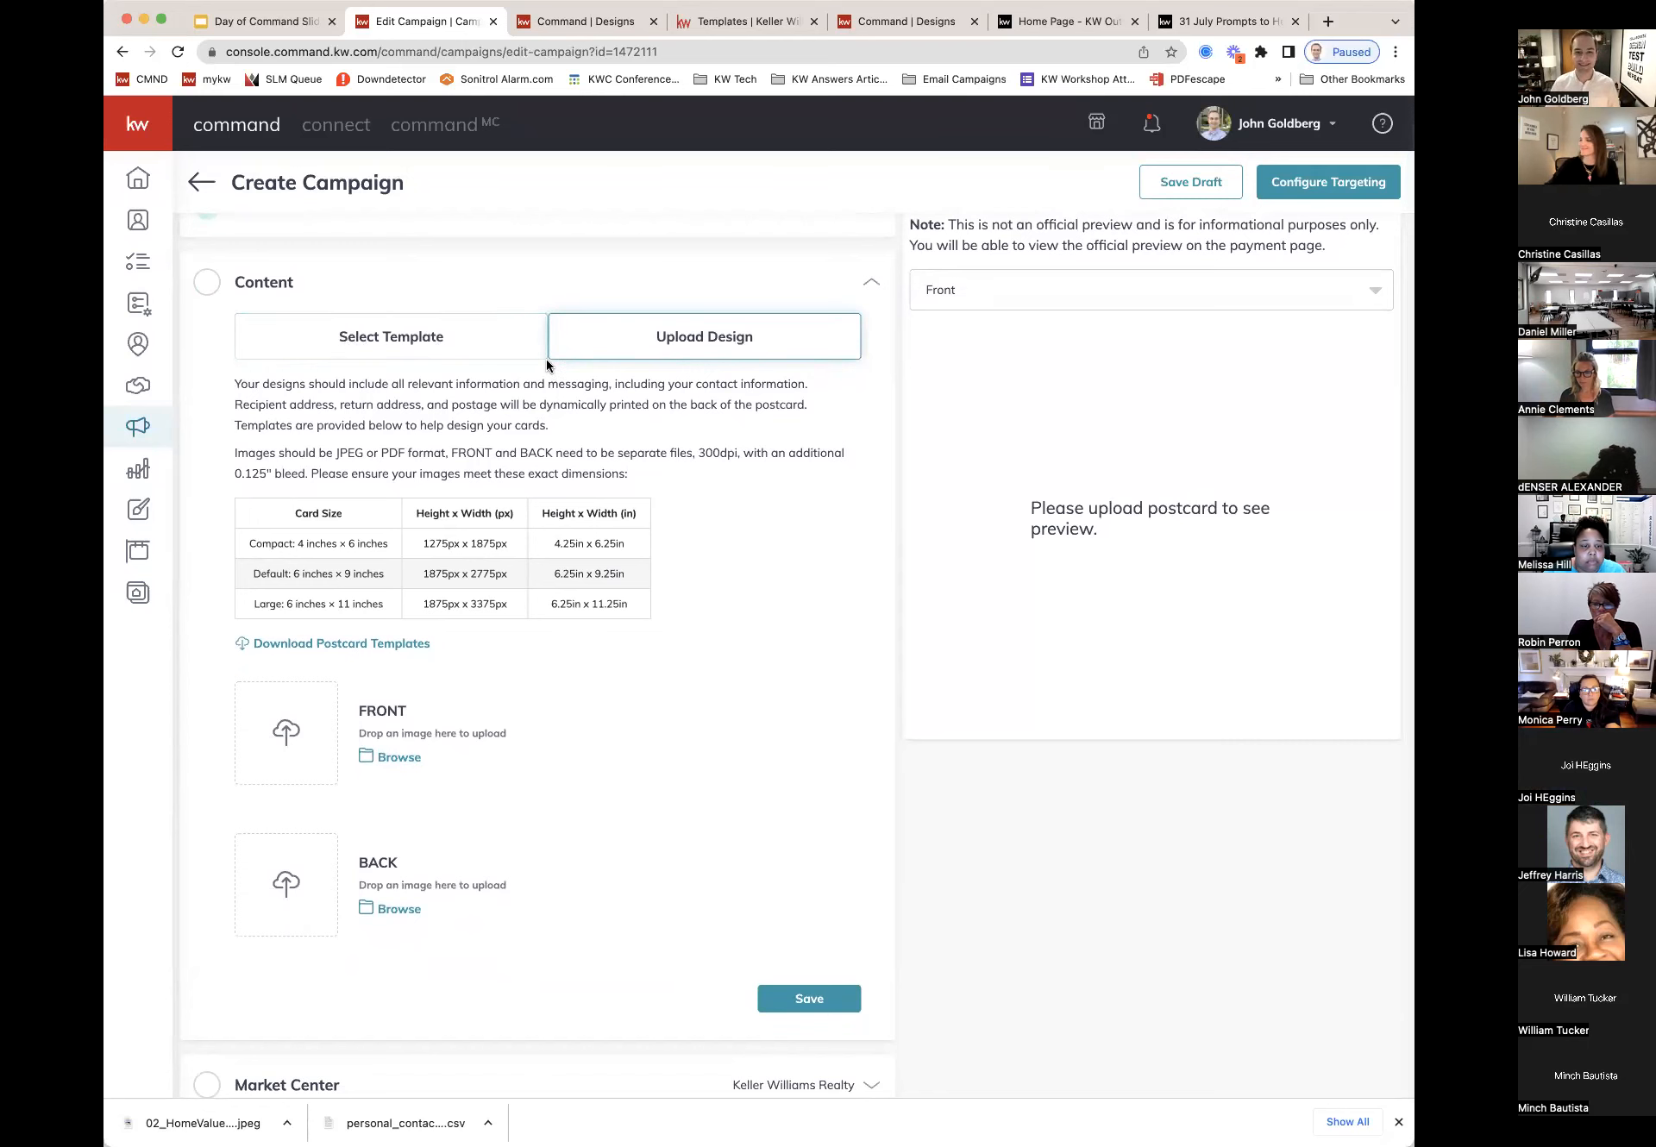
{"action": "scroll", "coordinate": [546, 359], "scroll_direction": "up", "scroll_amount": 1}
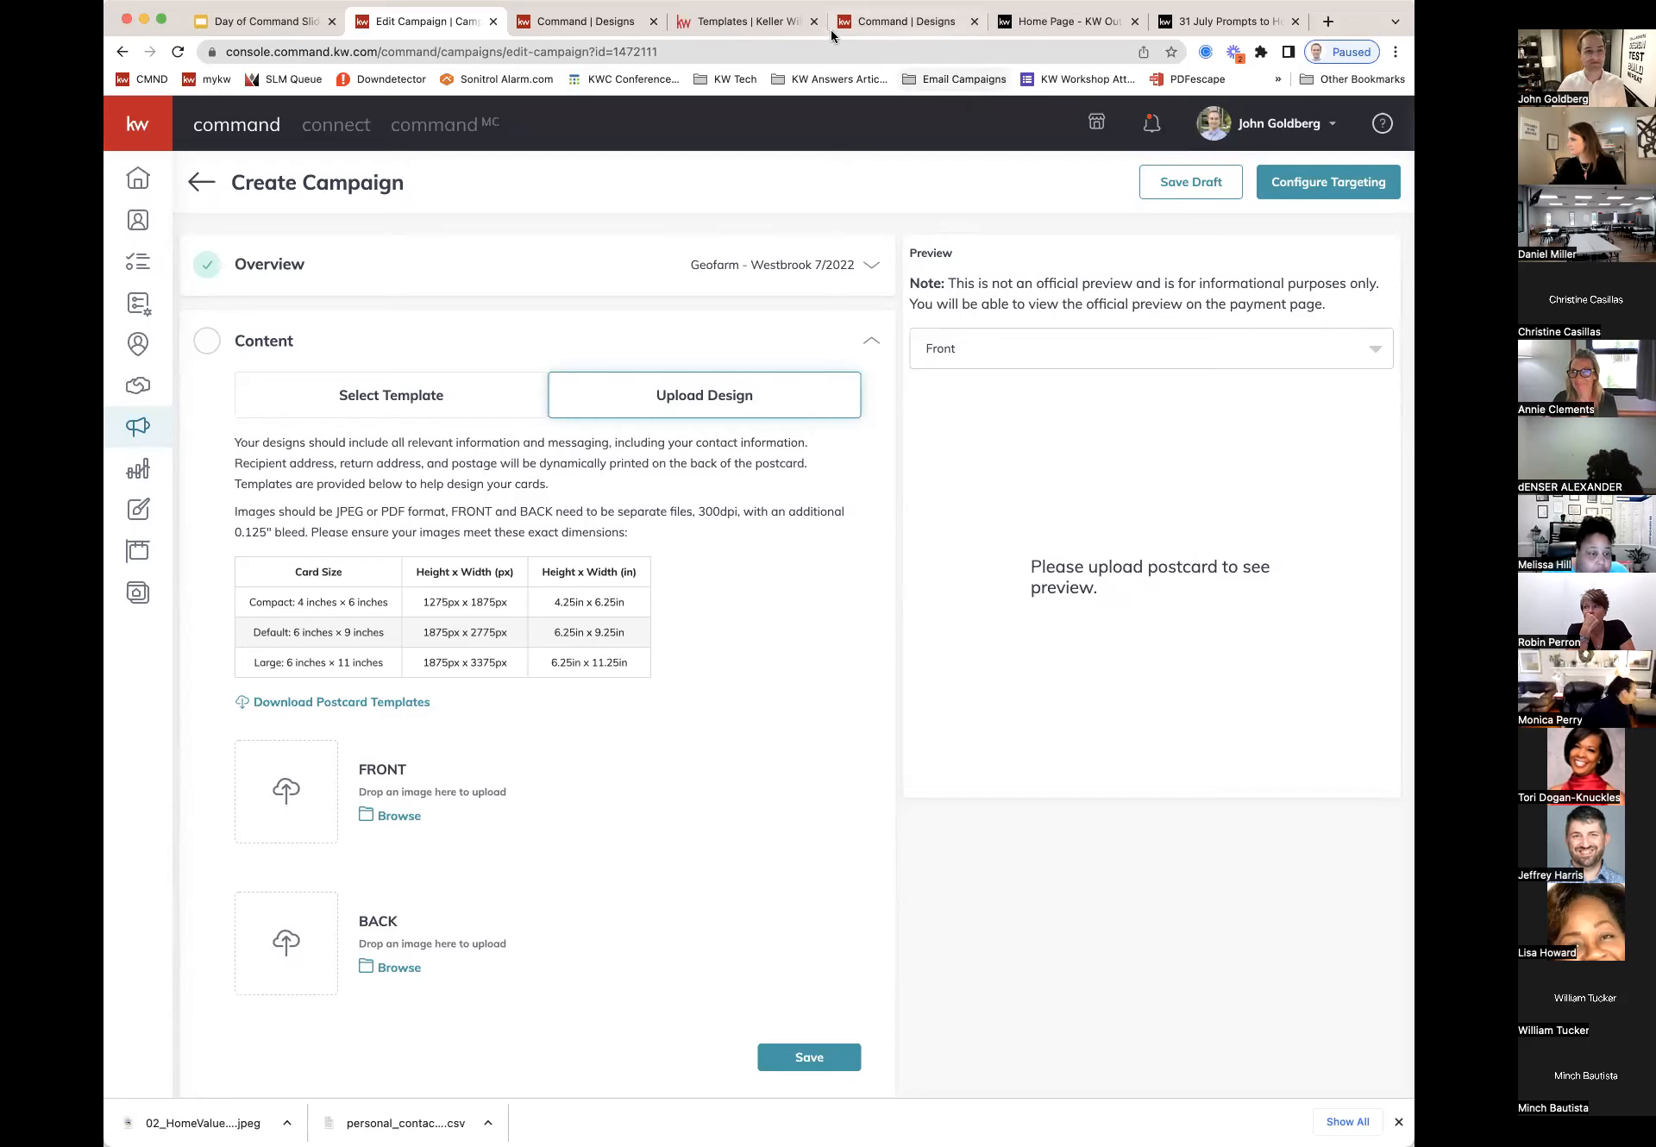
{"action": "left_click", "coordinate": [199, 180]}
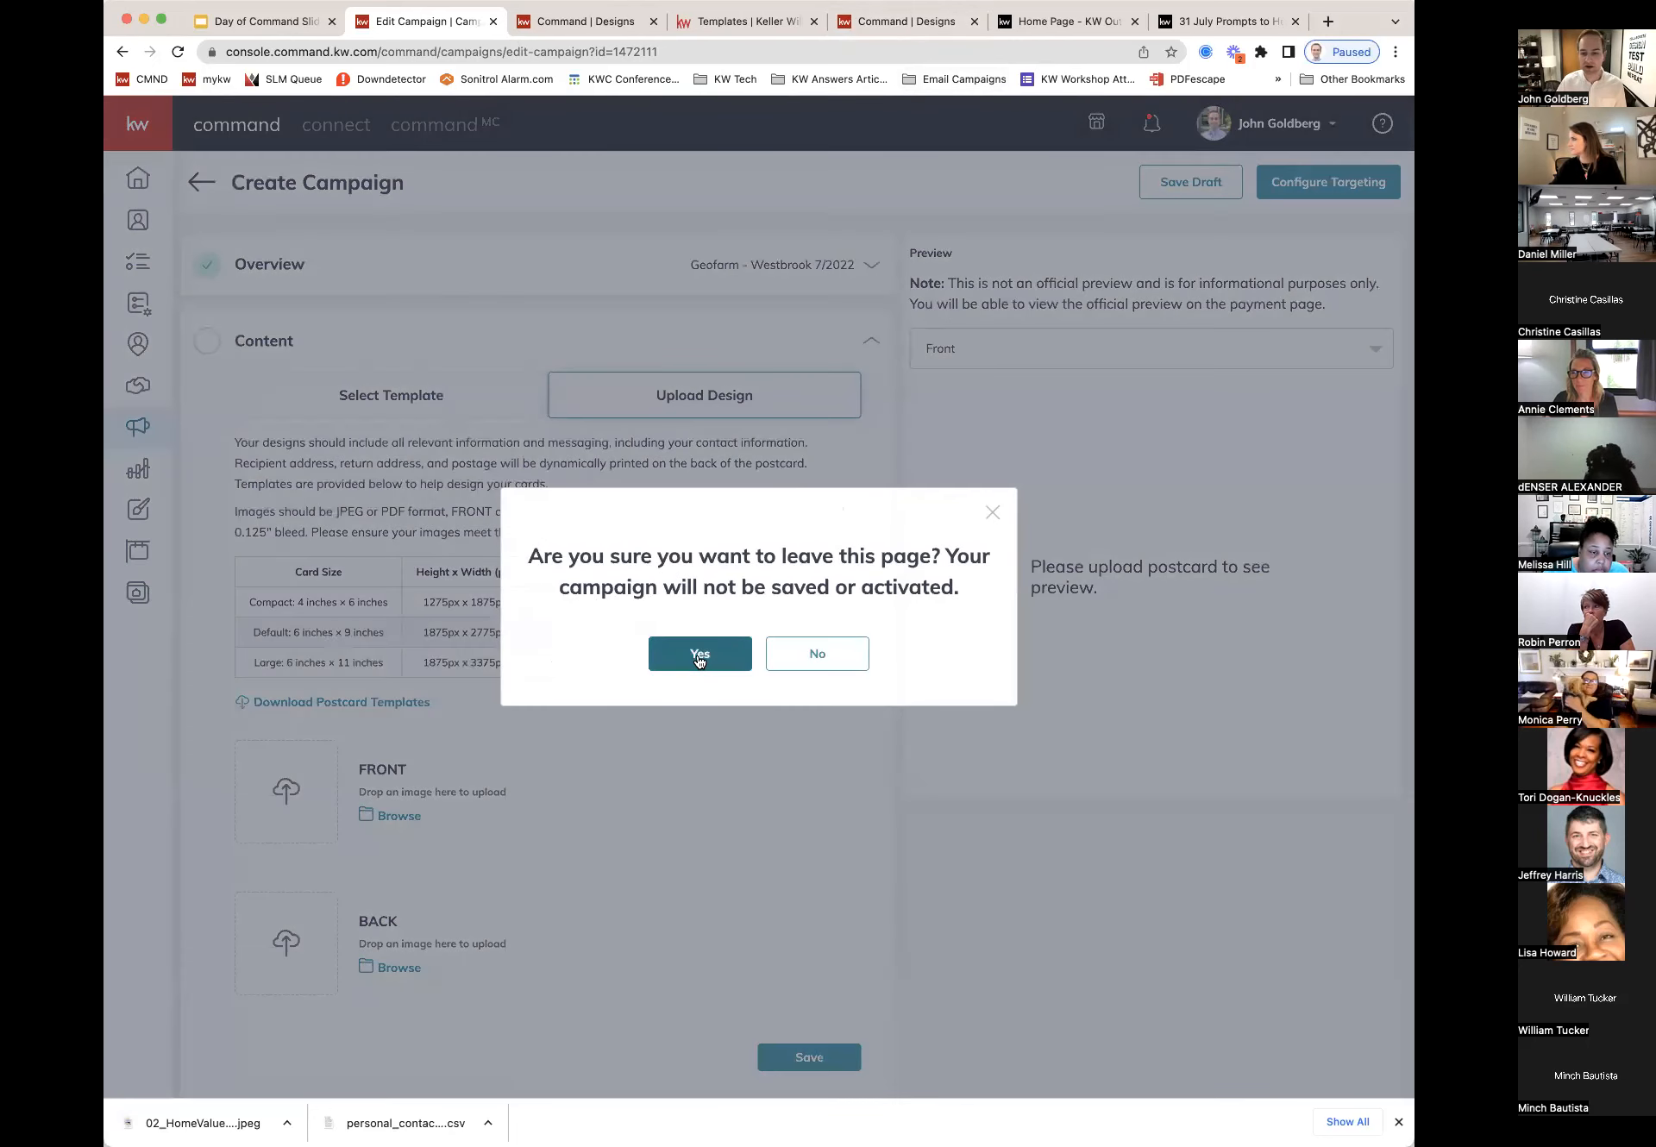
{"action": "left_click", "coordinate": [699, 658]}
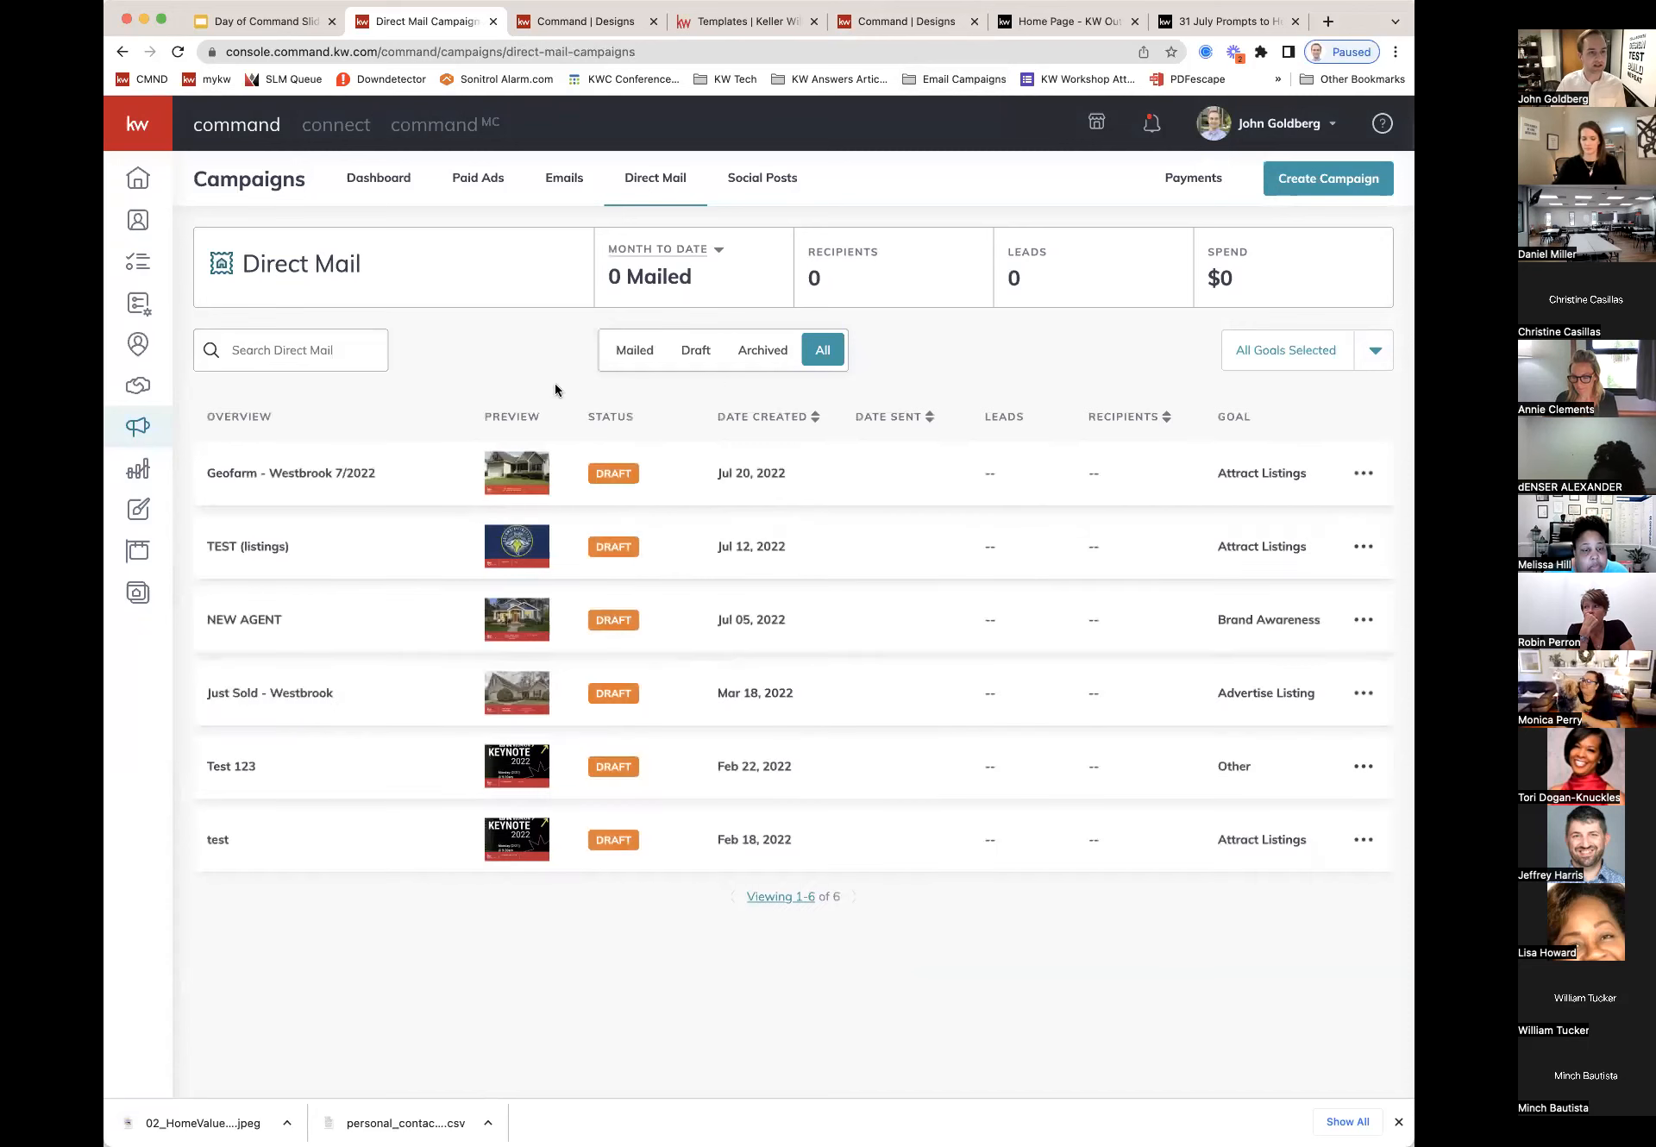
Step: Start a new Social Ad campaign from the Dashboard
{"action": "left_click", "coordinate": [379, 185]}
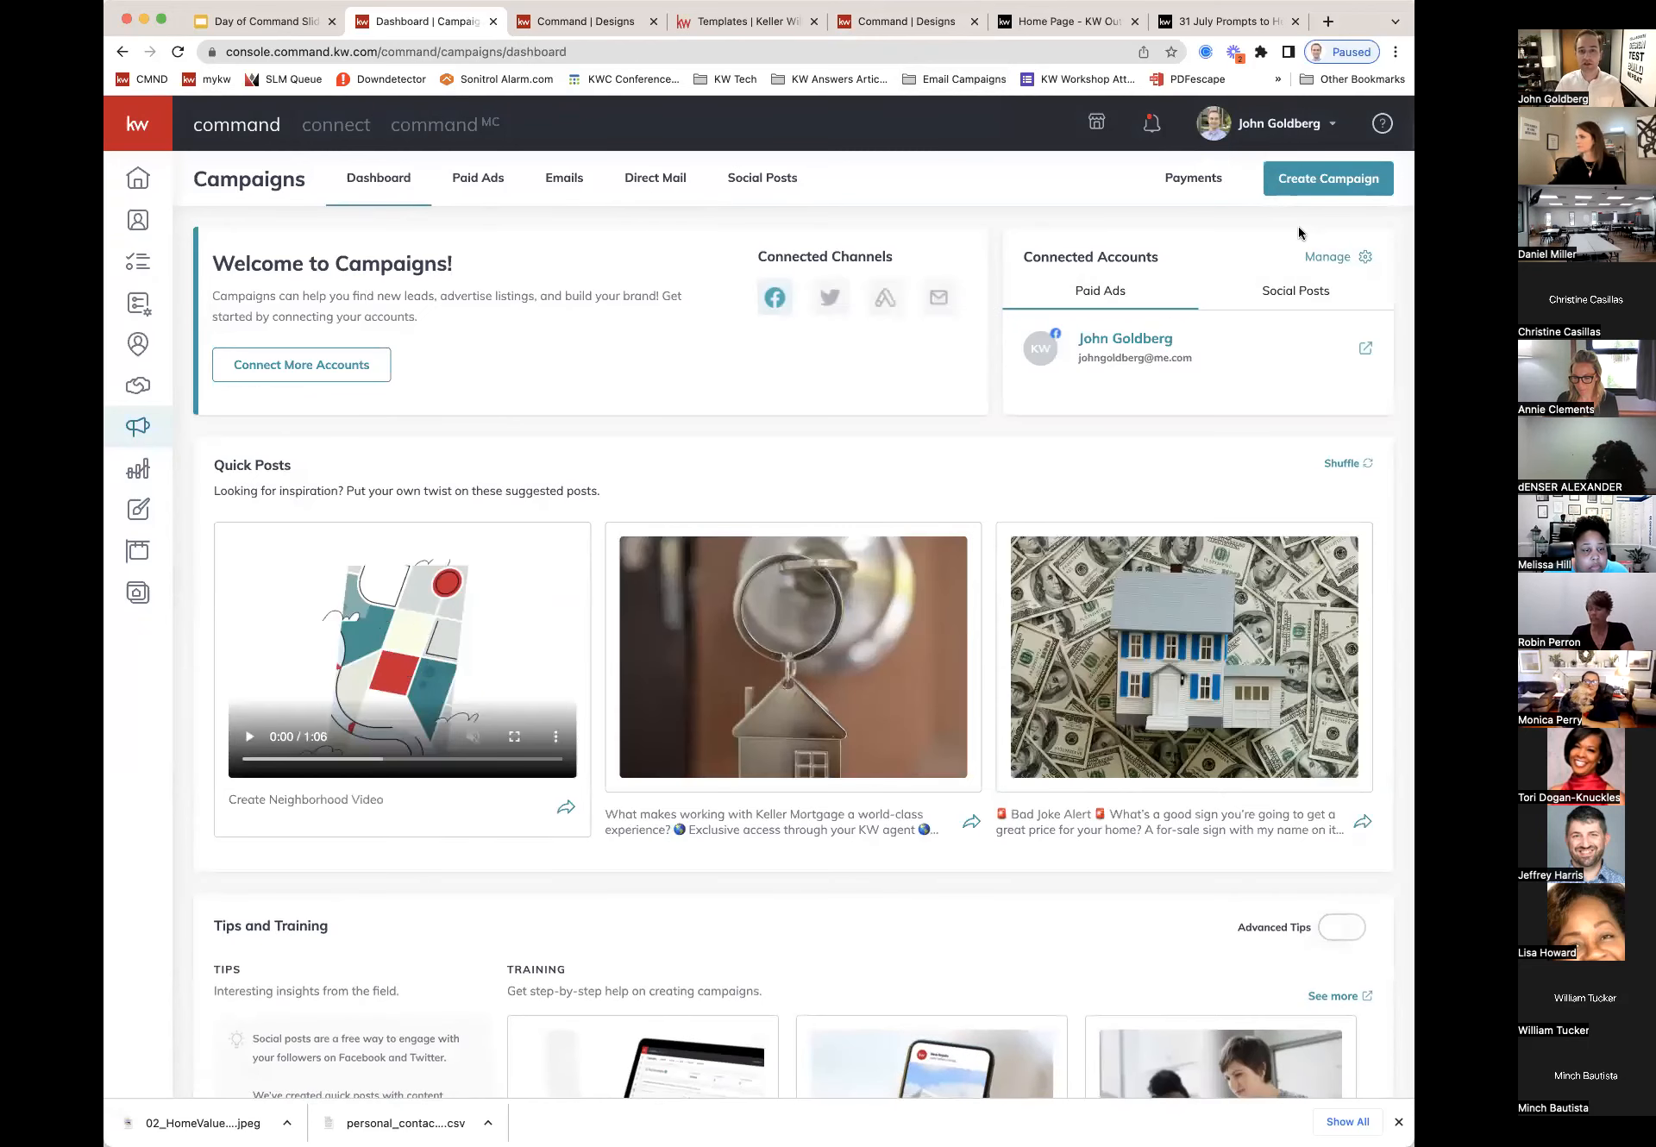
{"action": "left_click", "coordinate": [1328, 183]}
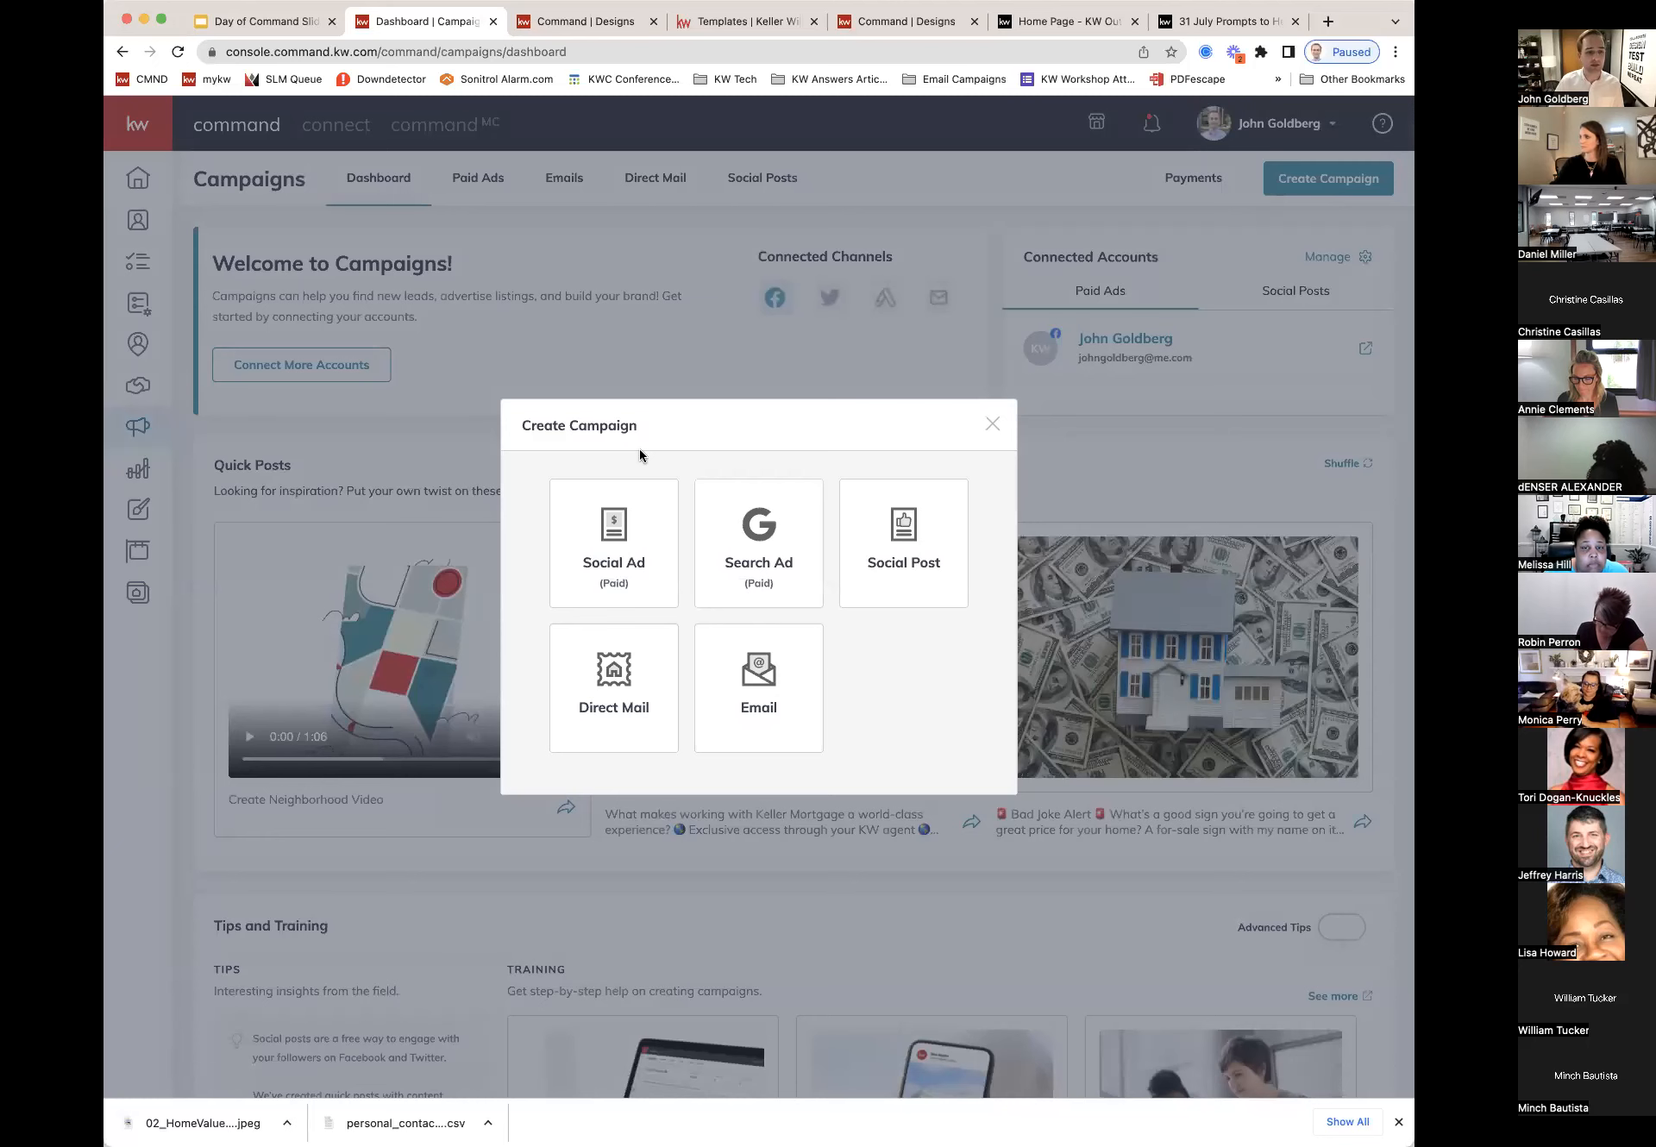
{"action": "left_click", "coordinate": [603, 562]}
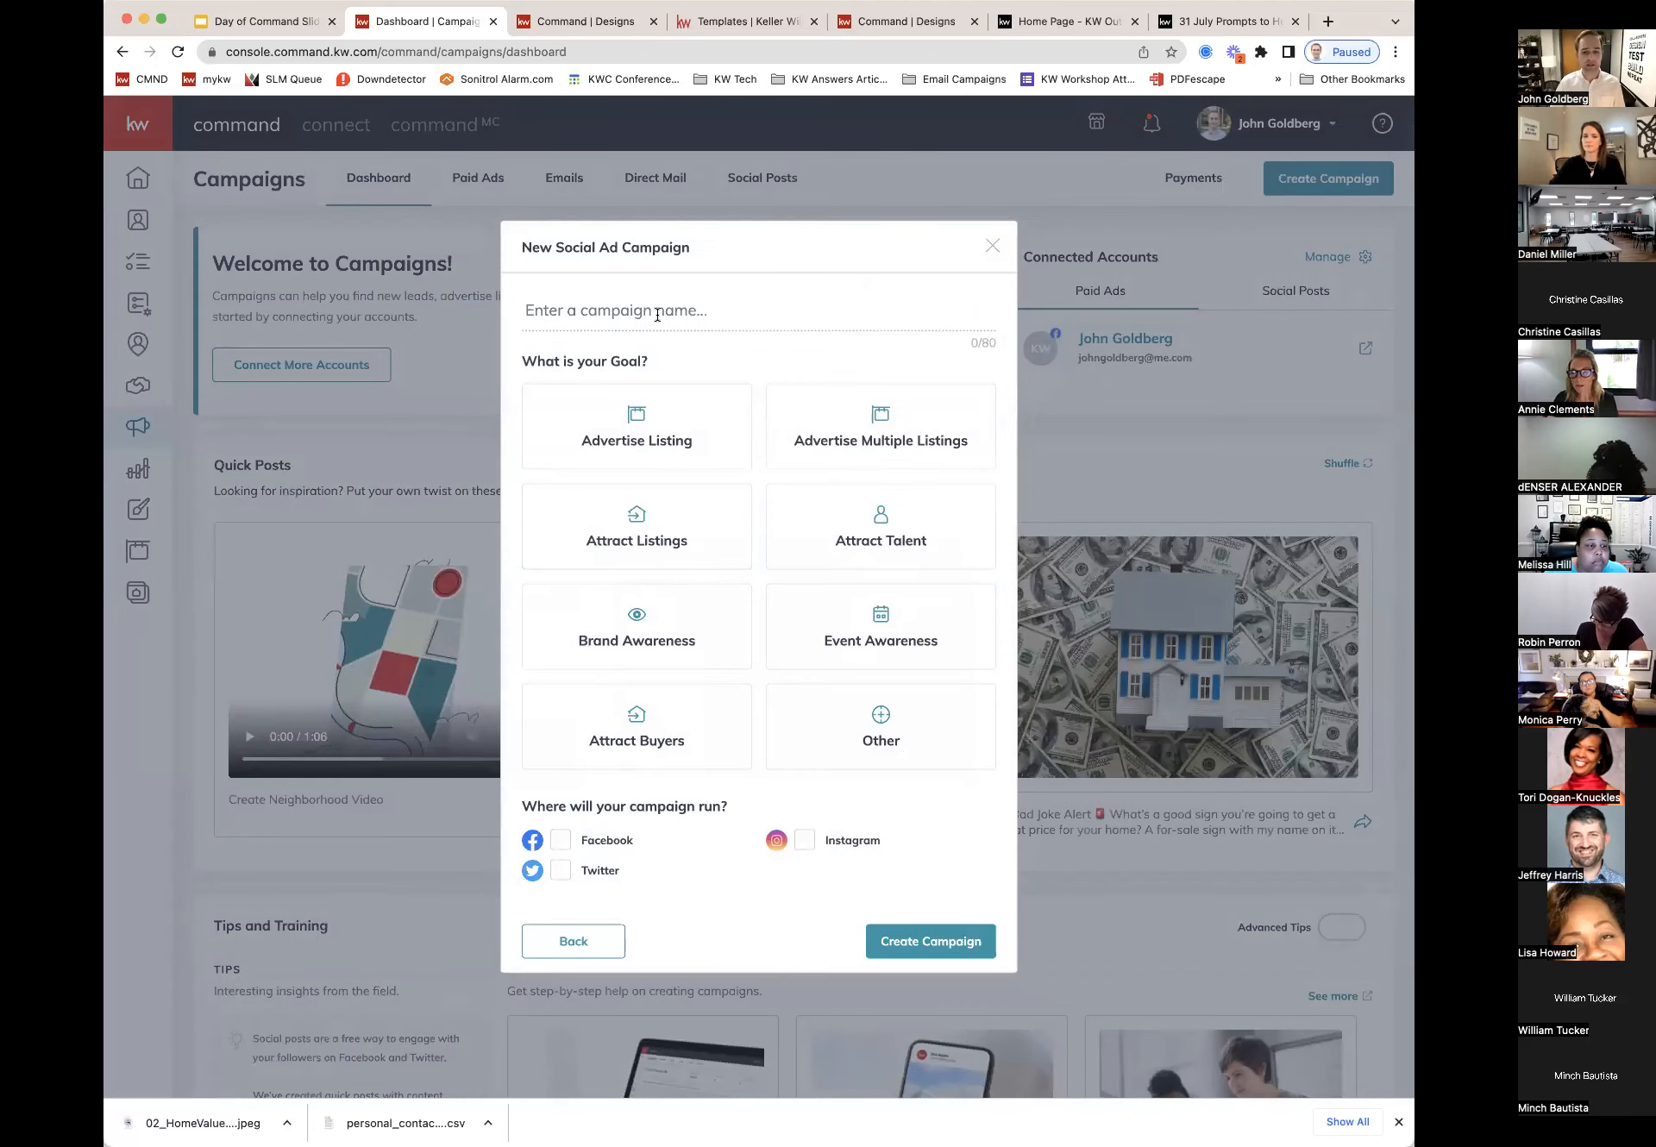
Step: Name it 'TEST AD - KSCORE', set the goal to Other, and create the campaign
{"action": "left_click", "coordinate": [657, 315]}
{"action": "type", "text": "TEST AD"}
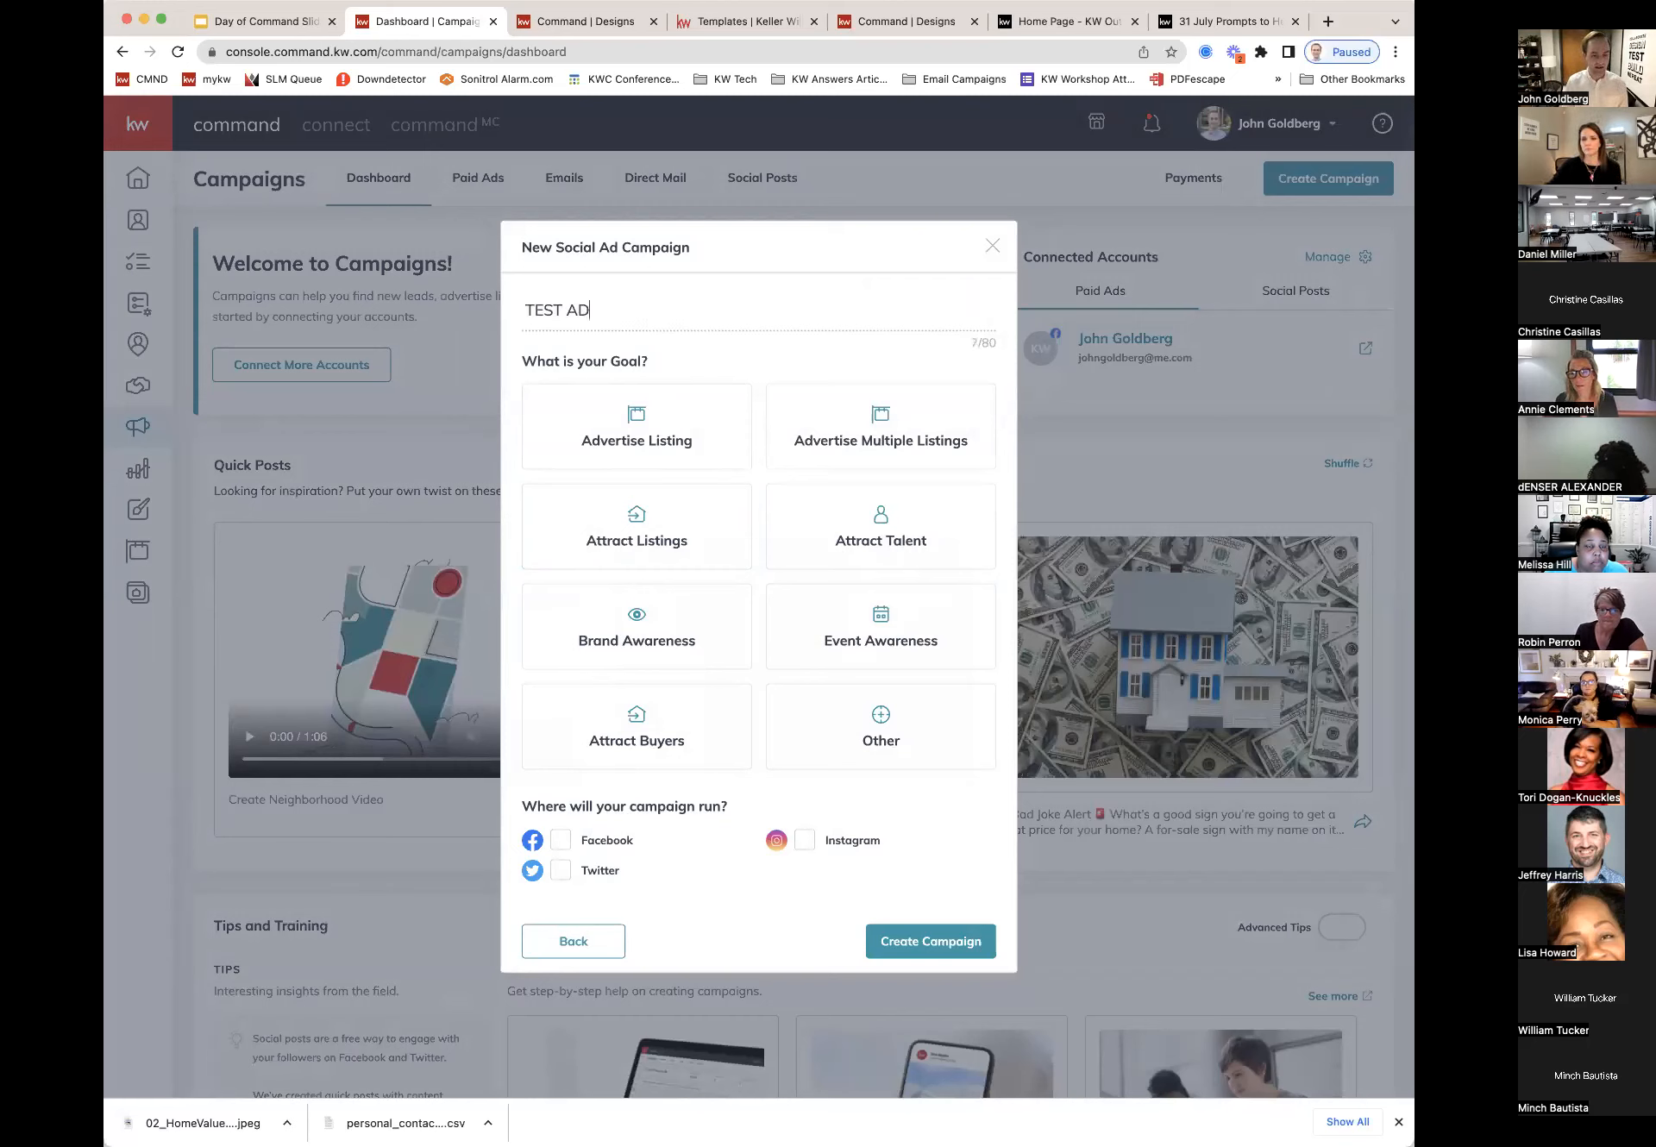
{"action": "type", "text": " - Cal"}
{"action": "key", "text": "BackSpace"}
{"action": "key", "text": "BackSpace"}
{"action": "key", "text": "BackSpace"}
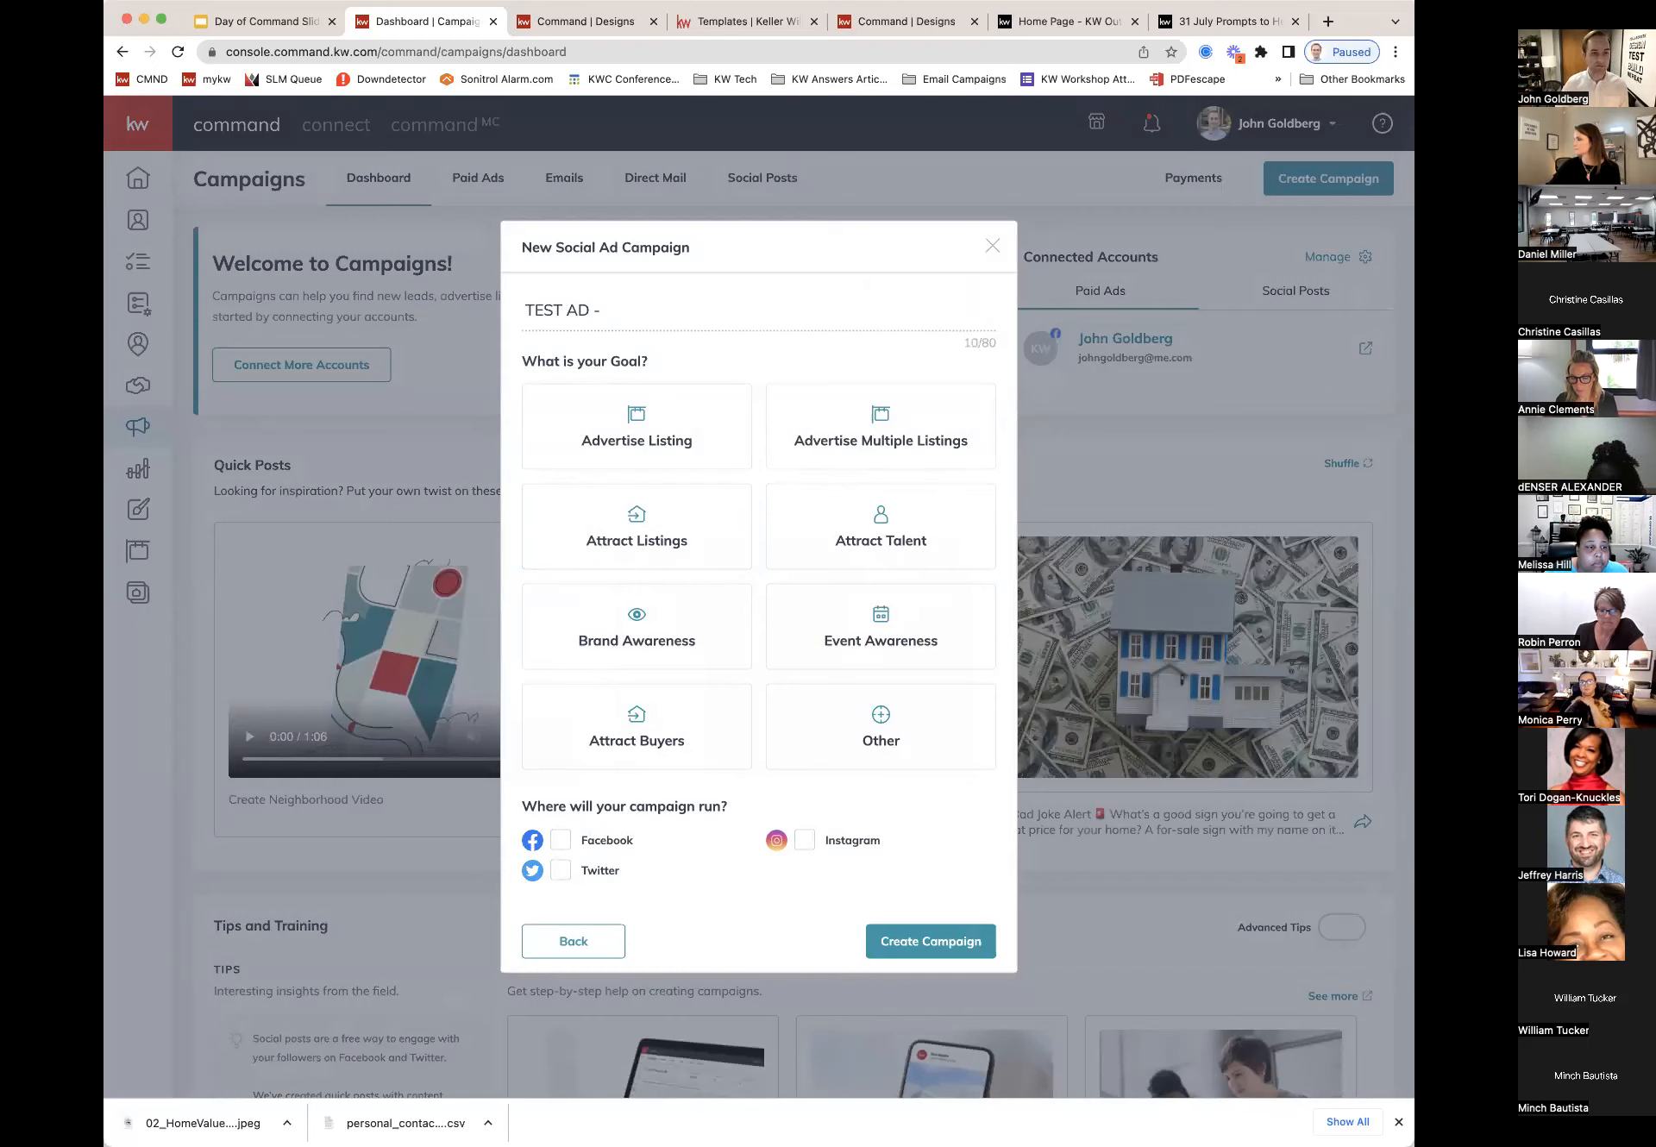
{"action": "type", "text": "get hired"}
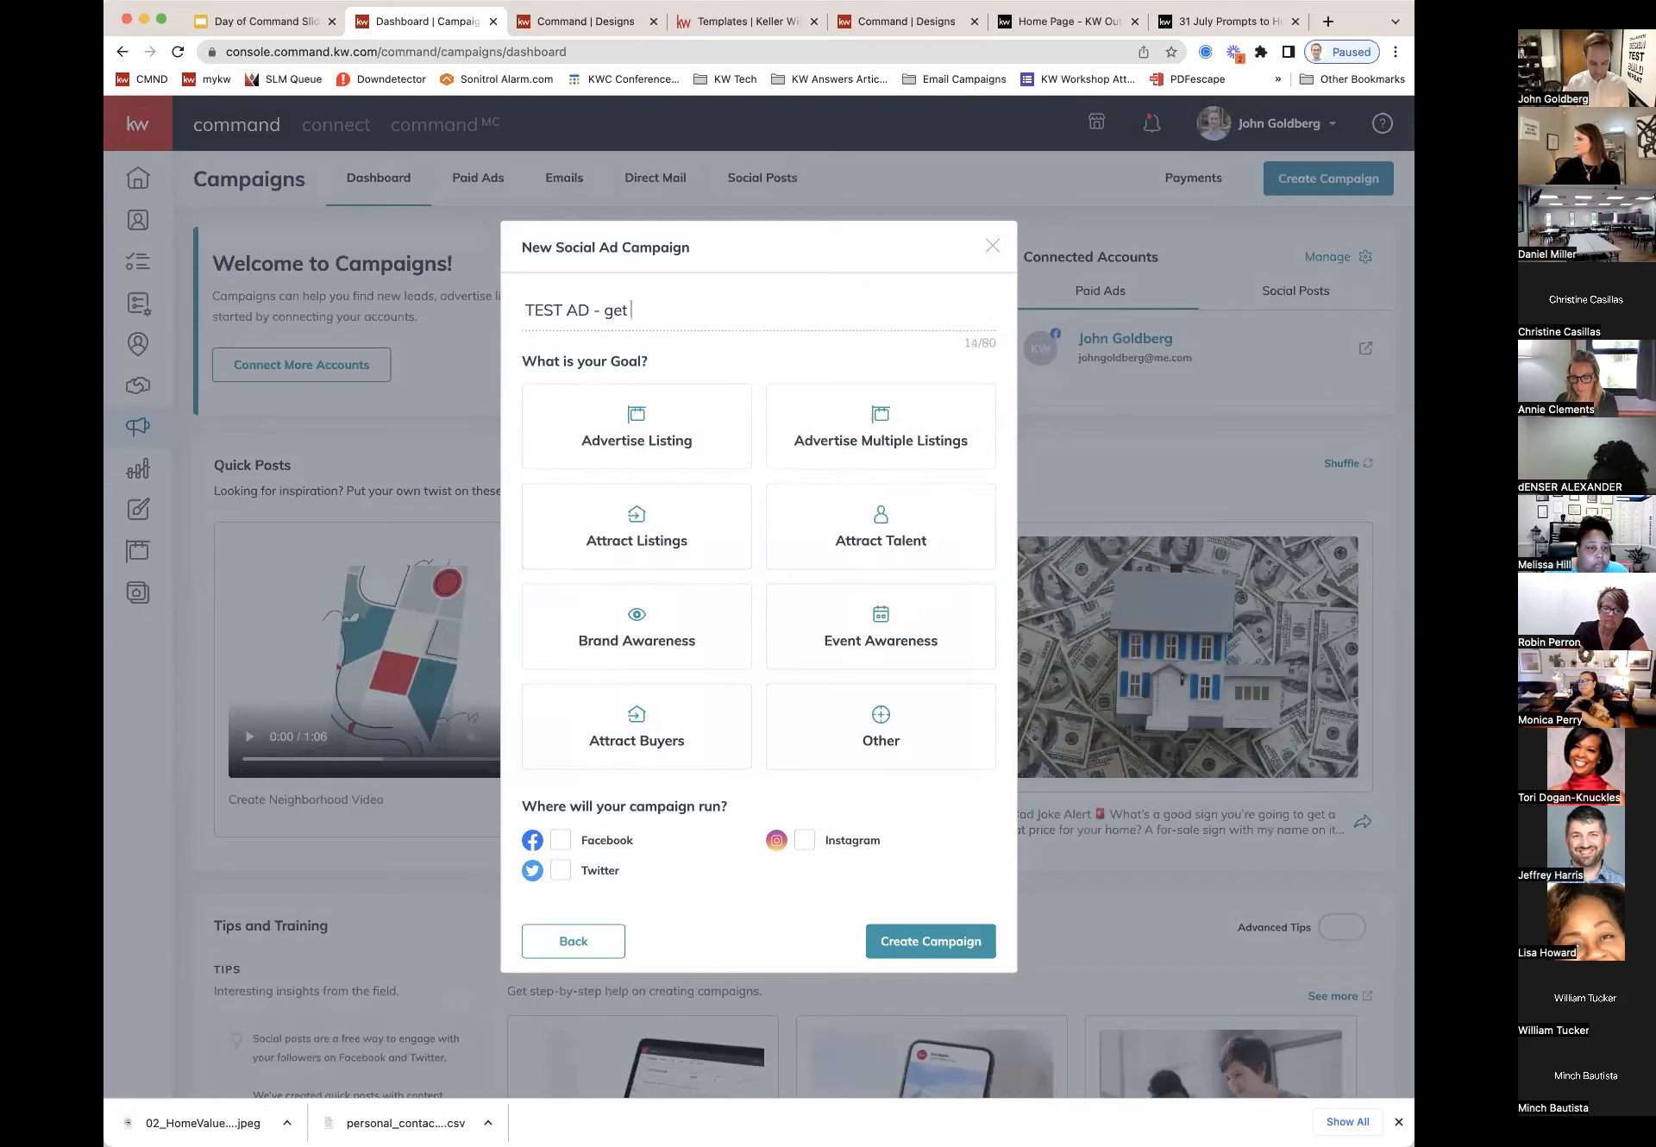
{"action": "key", "text": "BackSpace"}
{"action": "key", "text": "BackSpace"}
{"action": "key", "text": "BackSpace"}
{"action": "key", "text": "BackSpace"}
{"action": "key", "text": "BackSpace"}
{"action": "key", "text": "BackSpace"}
{"action": "type", "text": "KSCORE"}
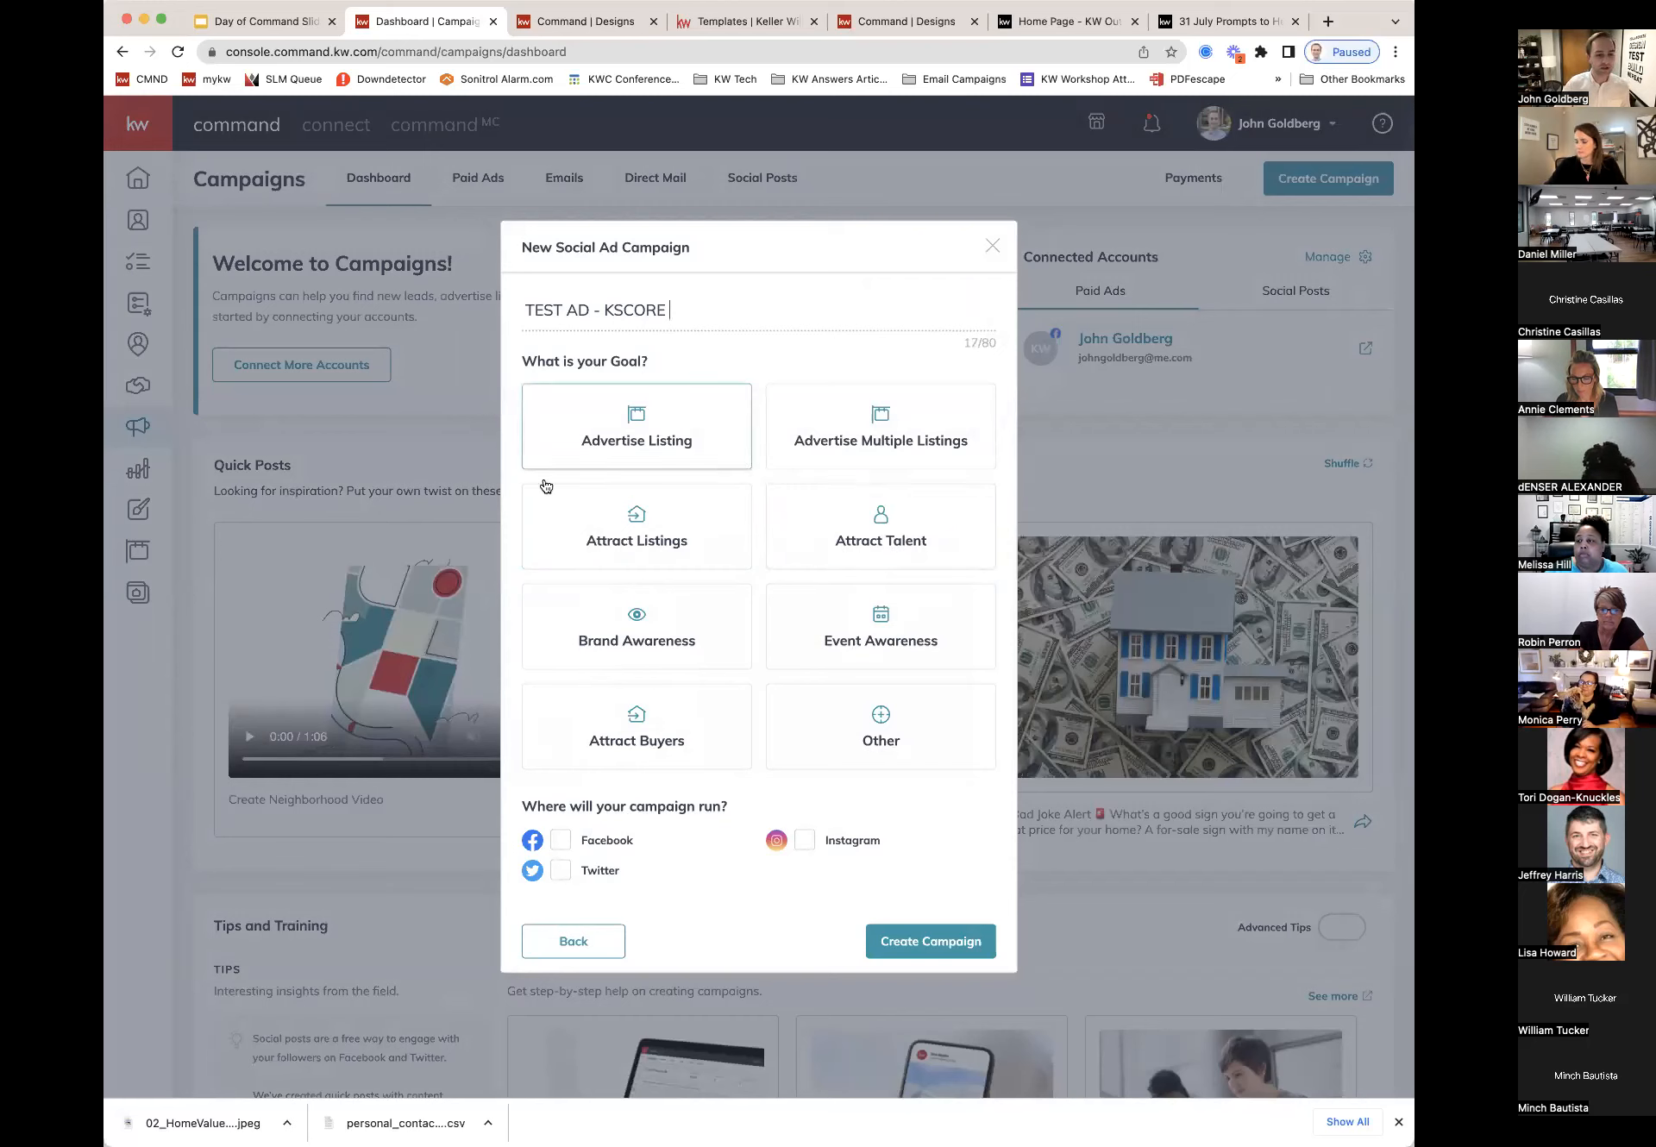
{"action": "left_click", "coordinate": [918, 729]}
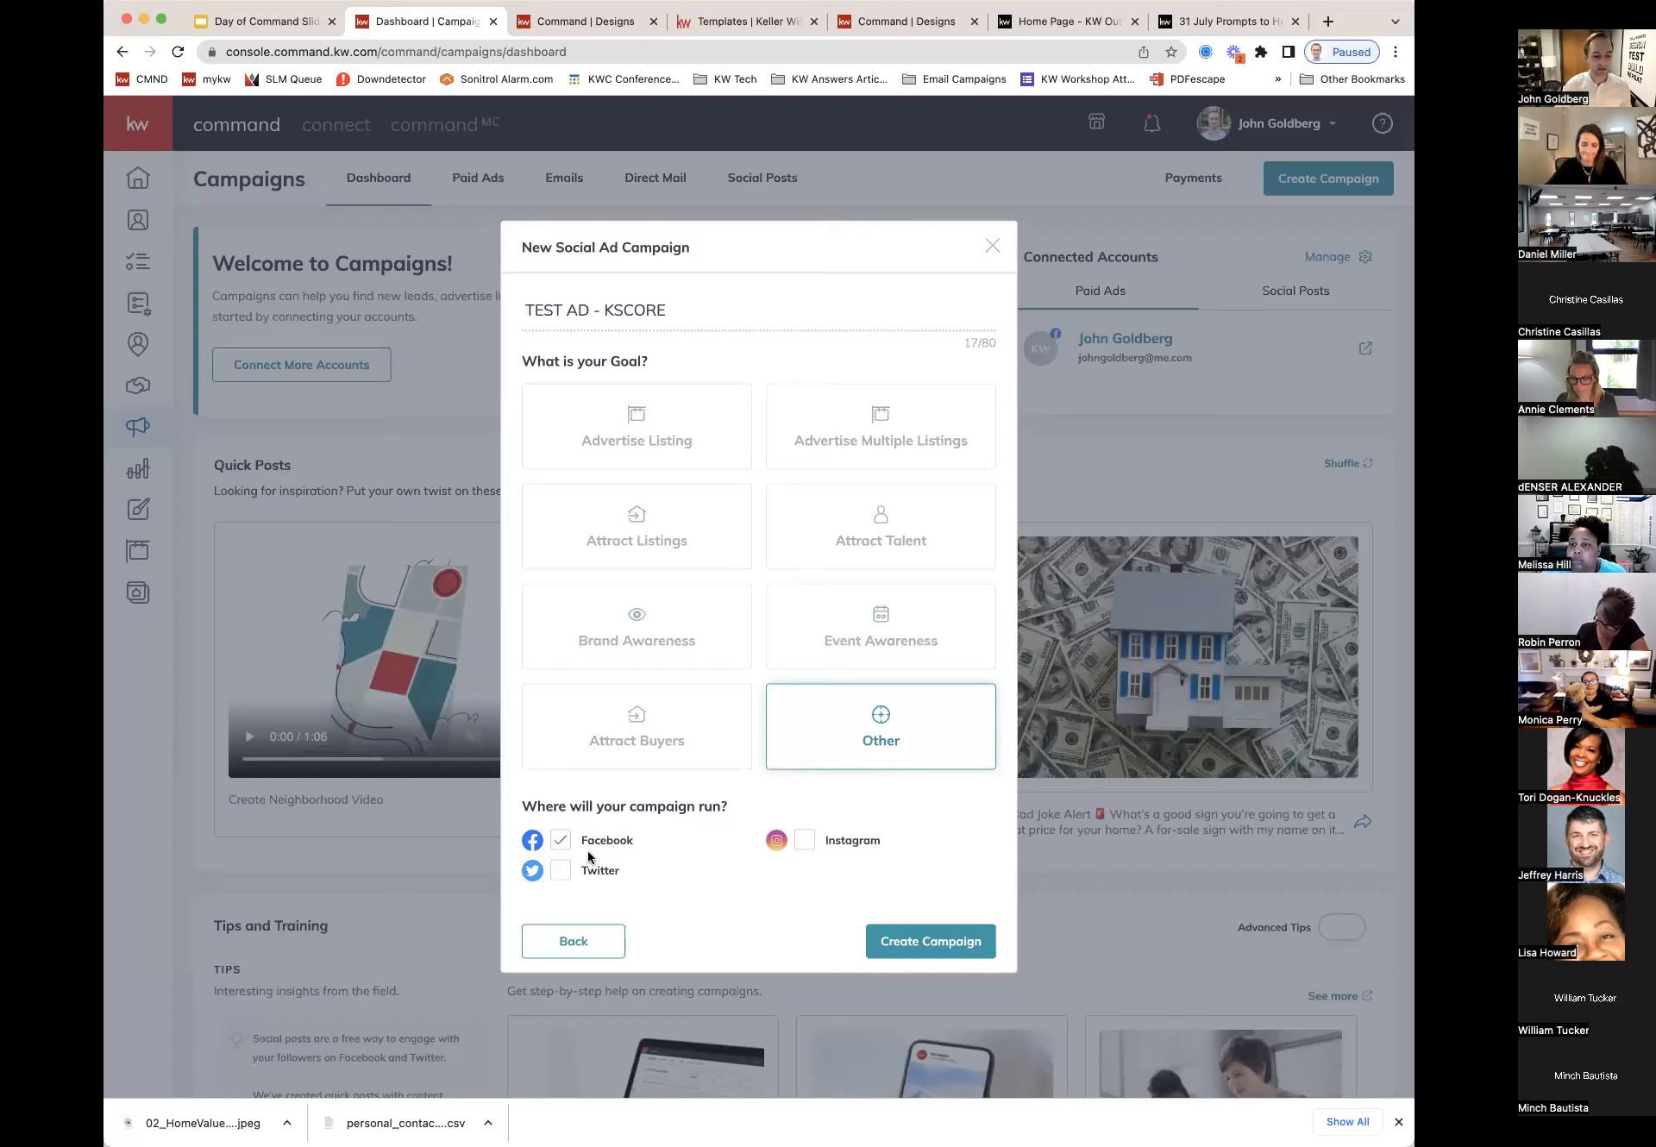
{"action": "left_click", "coordinate": [927, 947]}
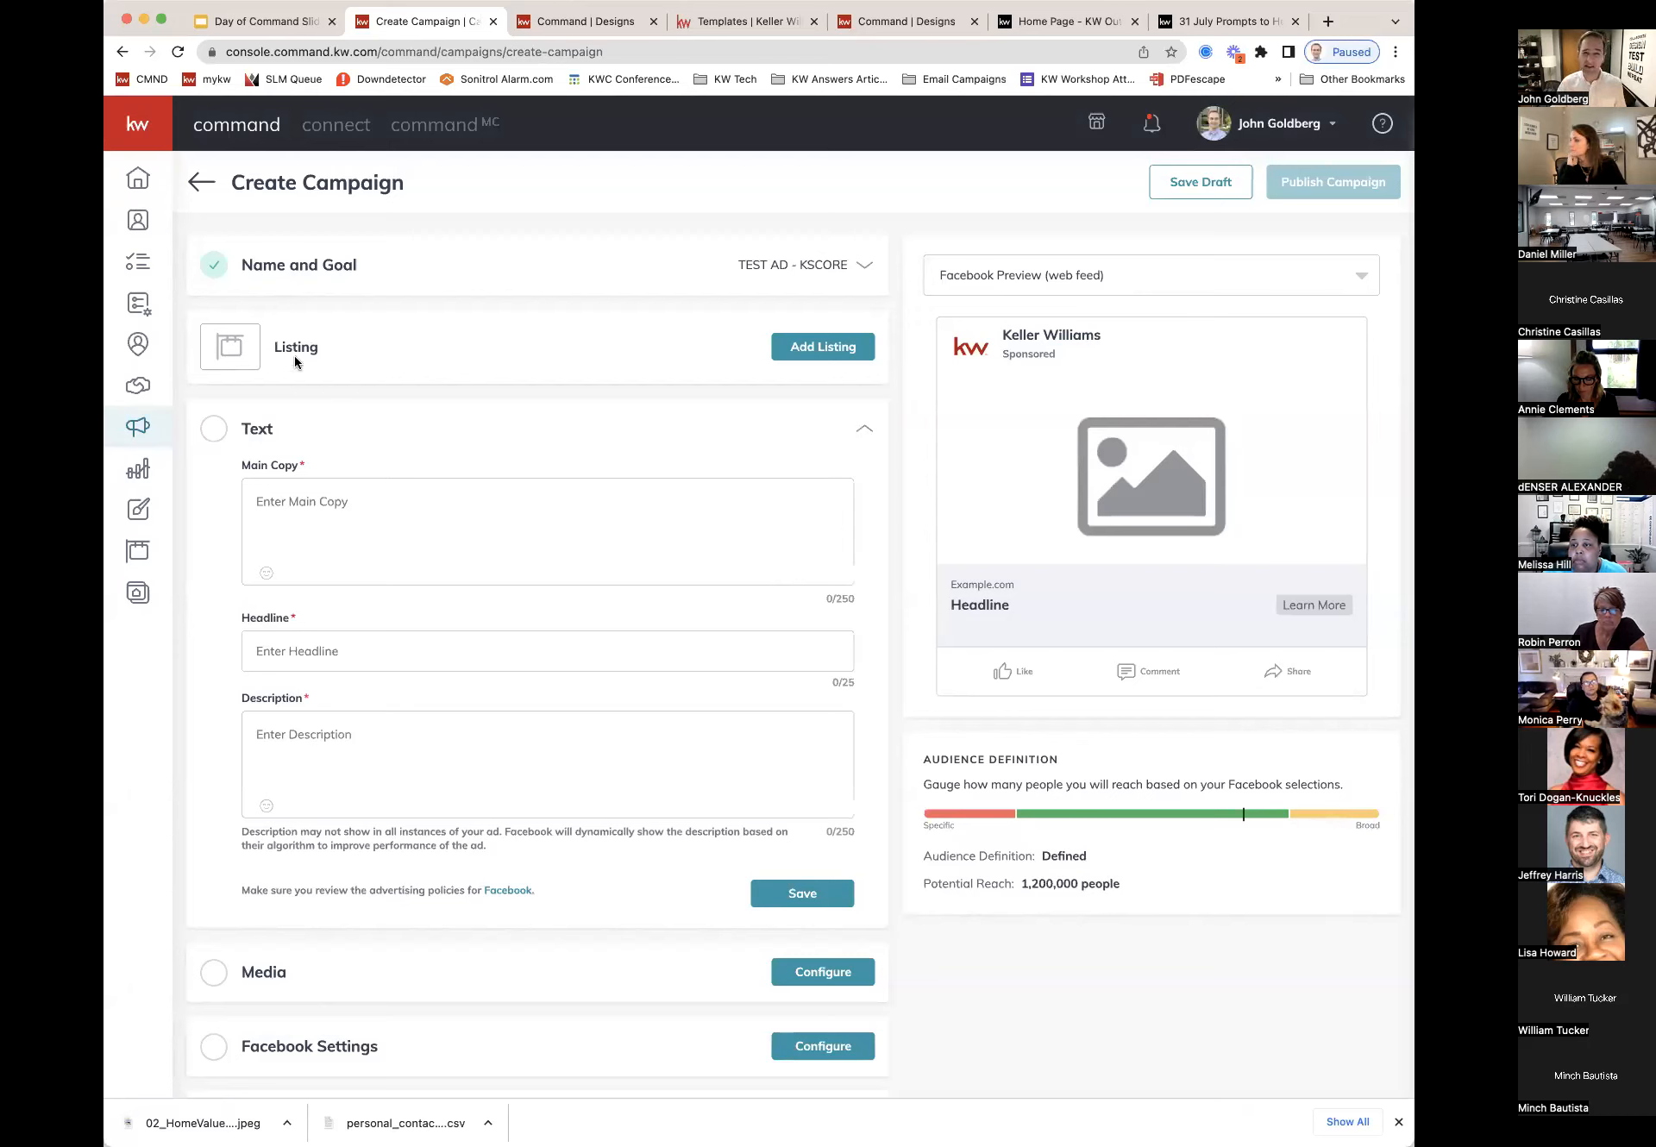
Step: Write the main copy: 'Have you ever thought about a rewarding career in real estate? Check out this link to learn more about how to get signed up'
{"action": "left_click", "coordinate": [356, 500]}
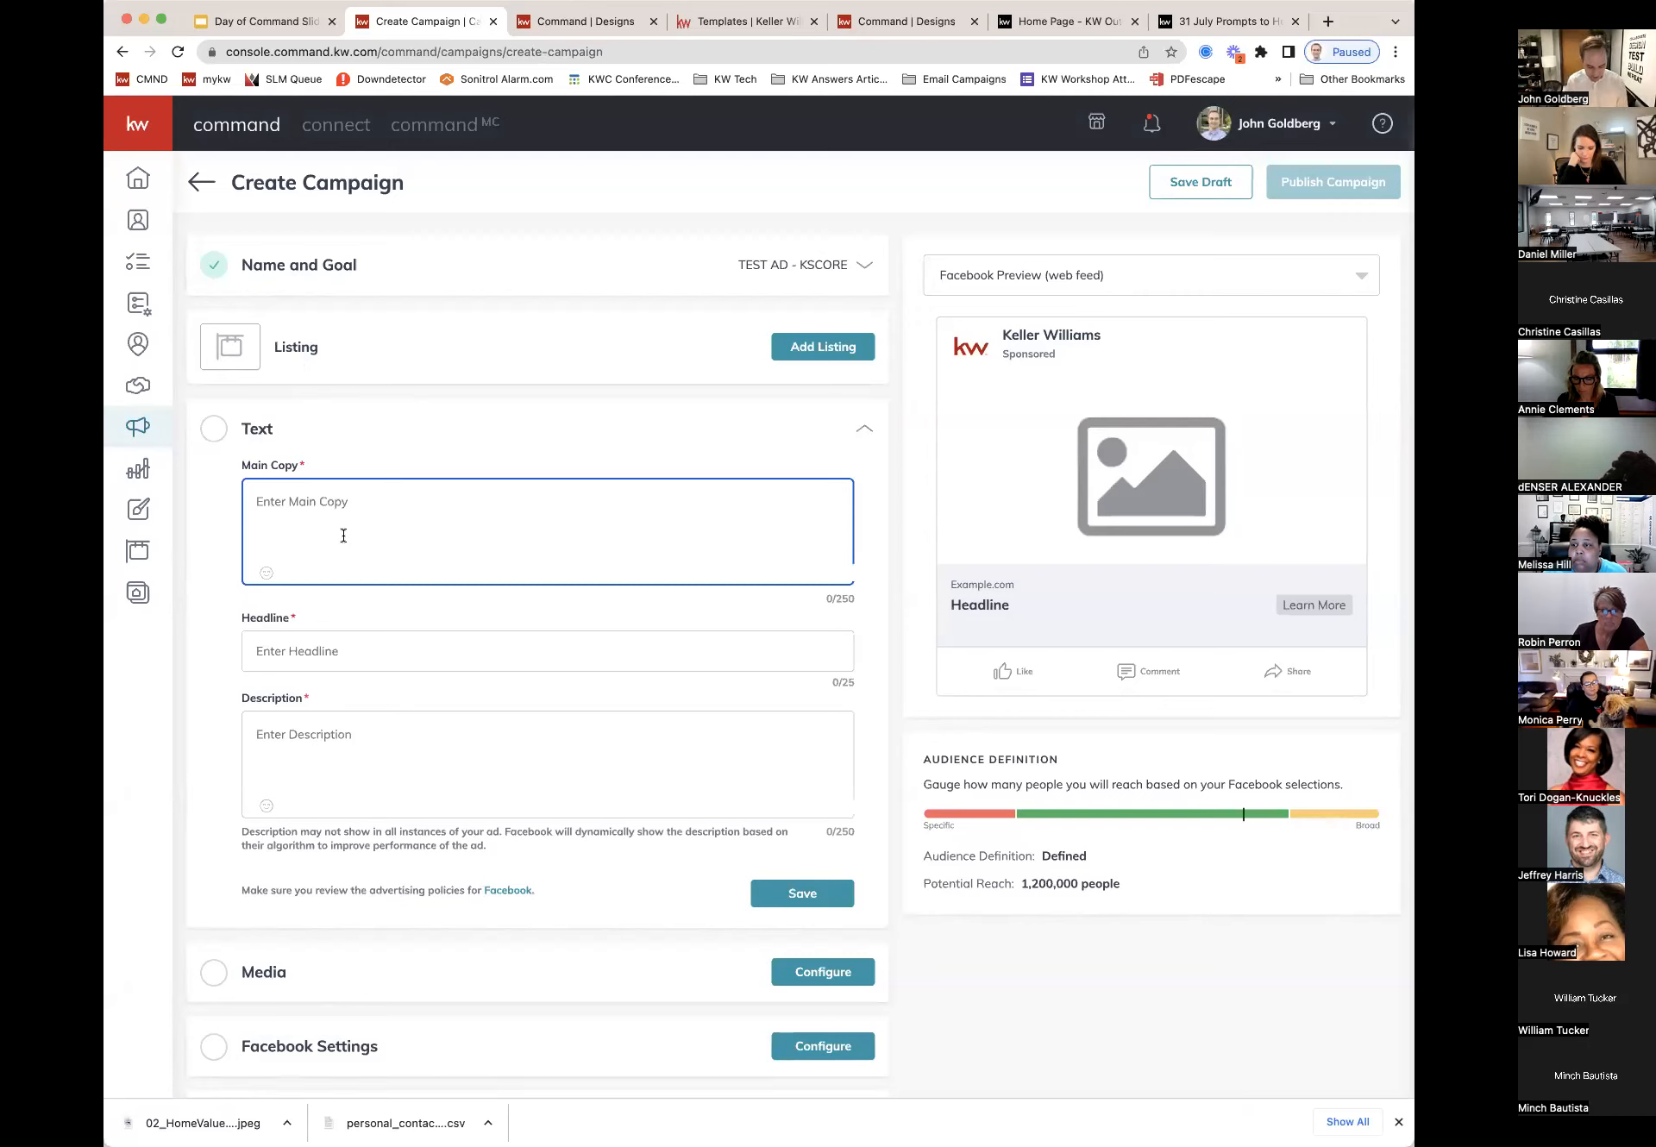
{"action": "type", "text": "Have you "}
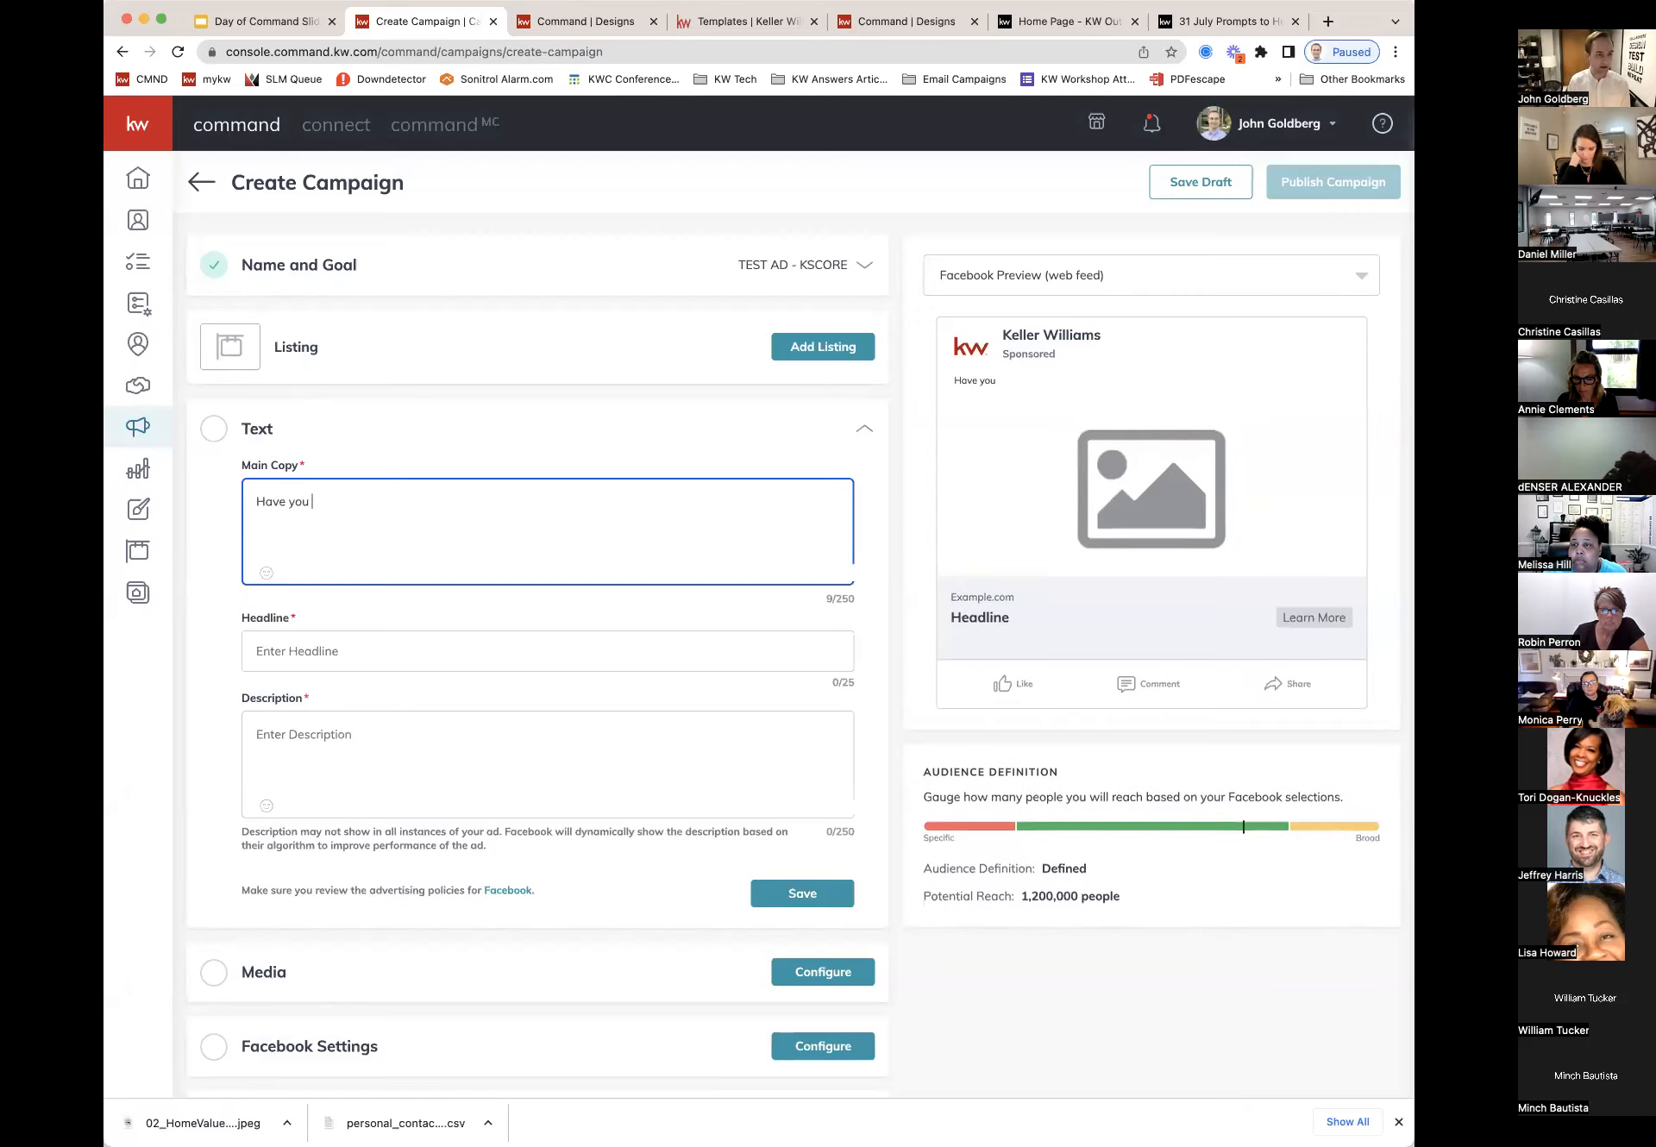
{"action": "type", "text": "ever "}
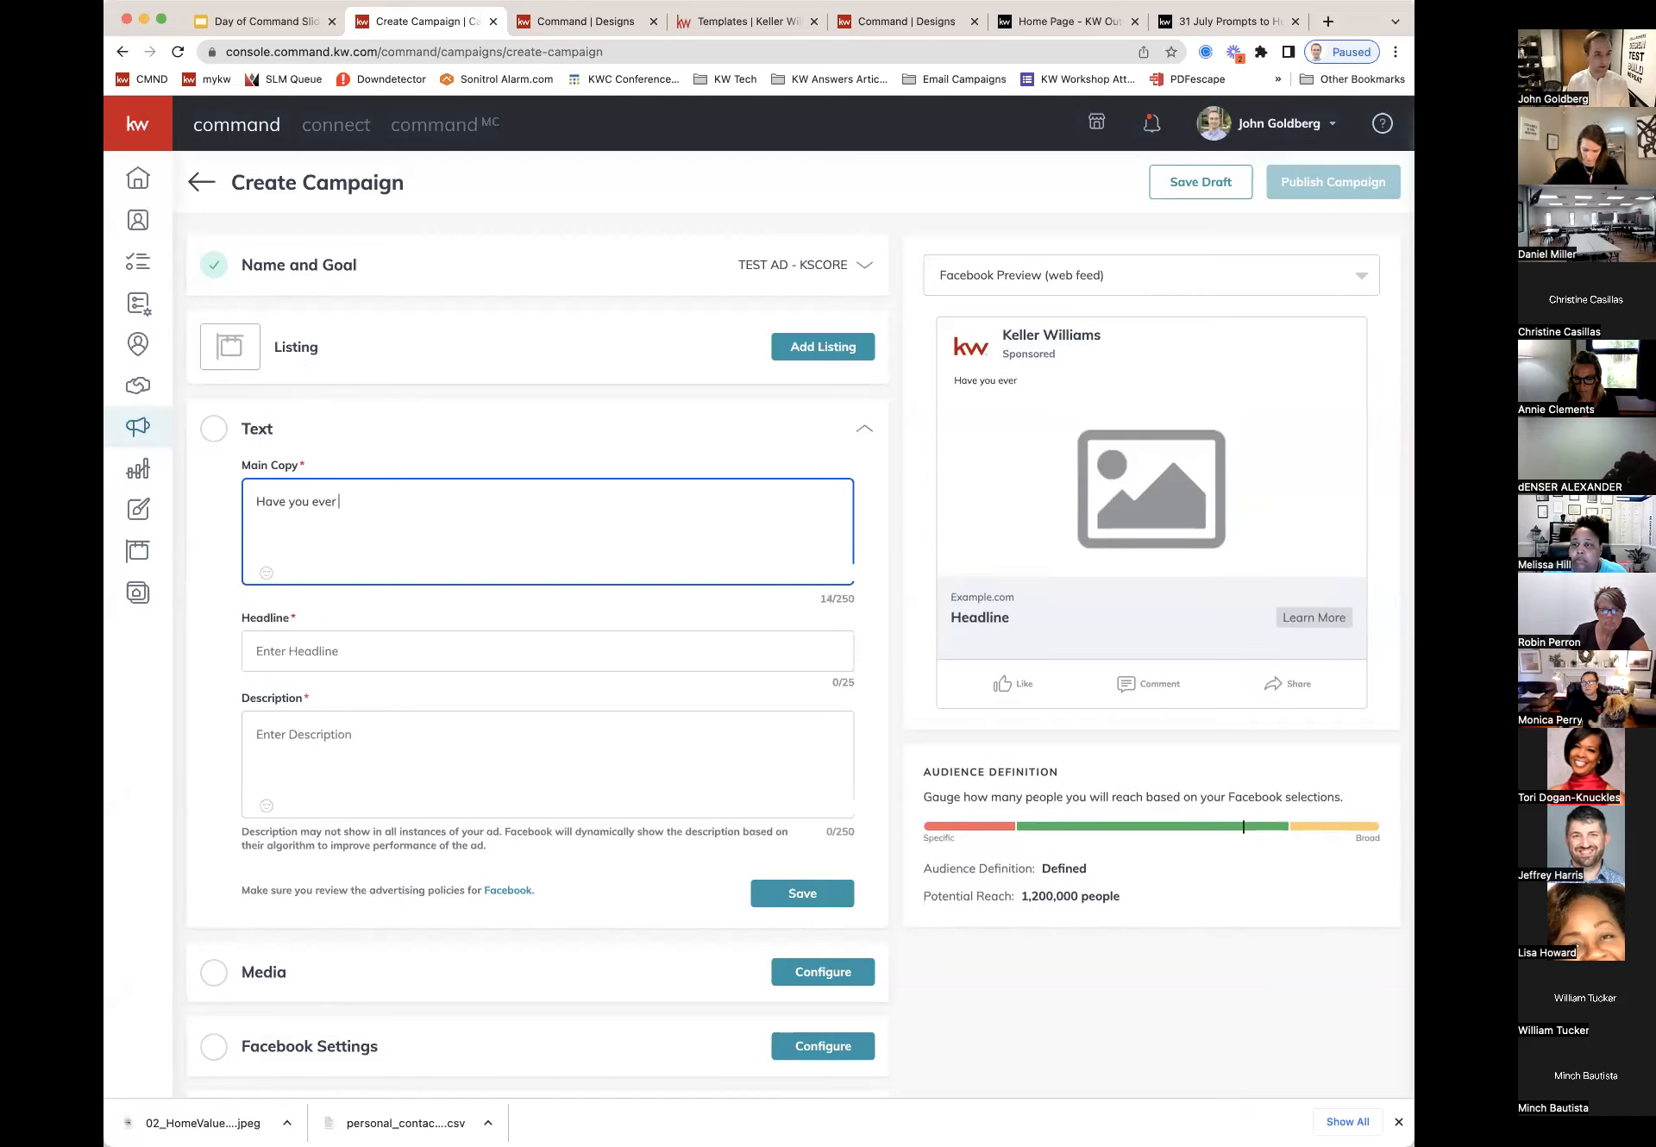
{"action": "type", "text": "thought about a "}
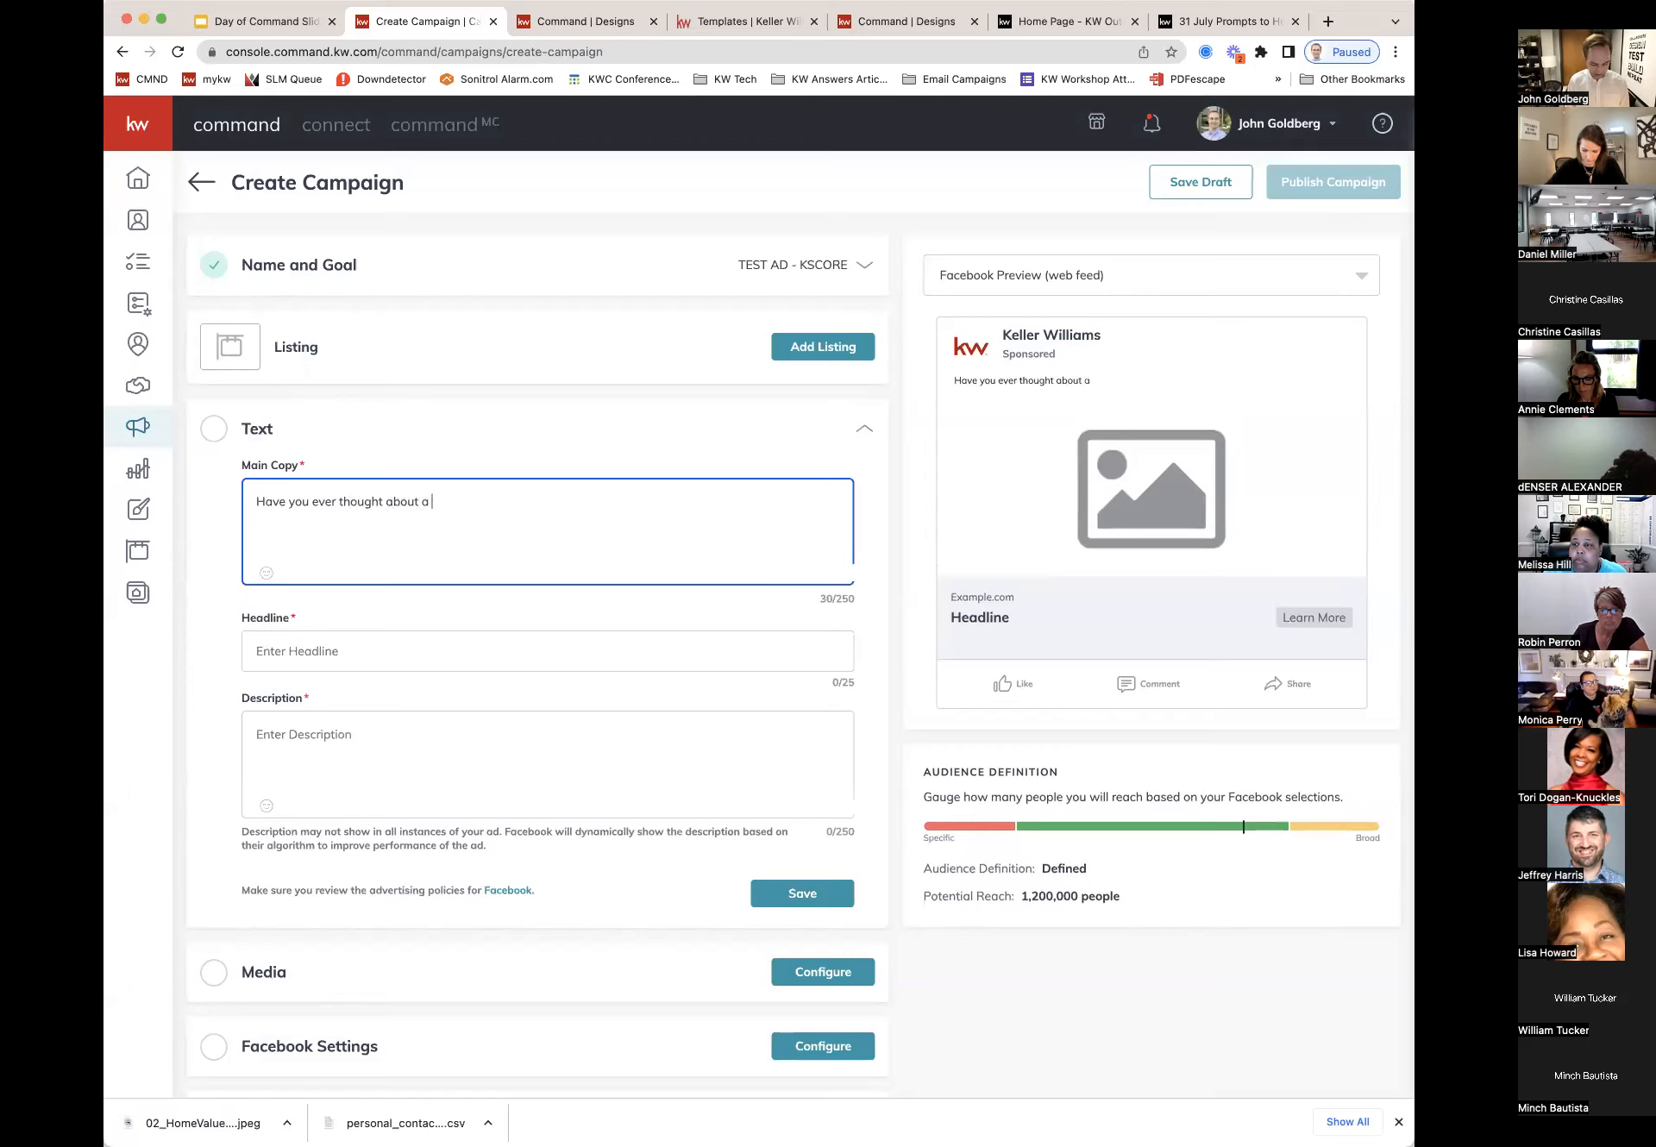
{"action": "type", "text": "rewarding care"}
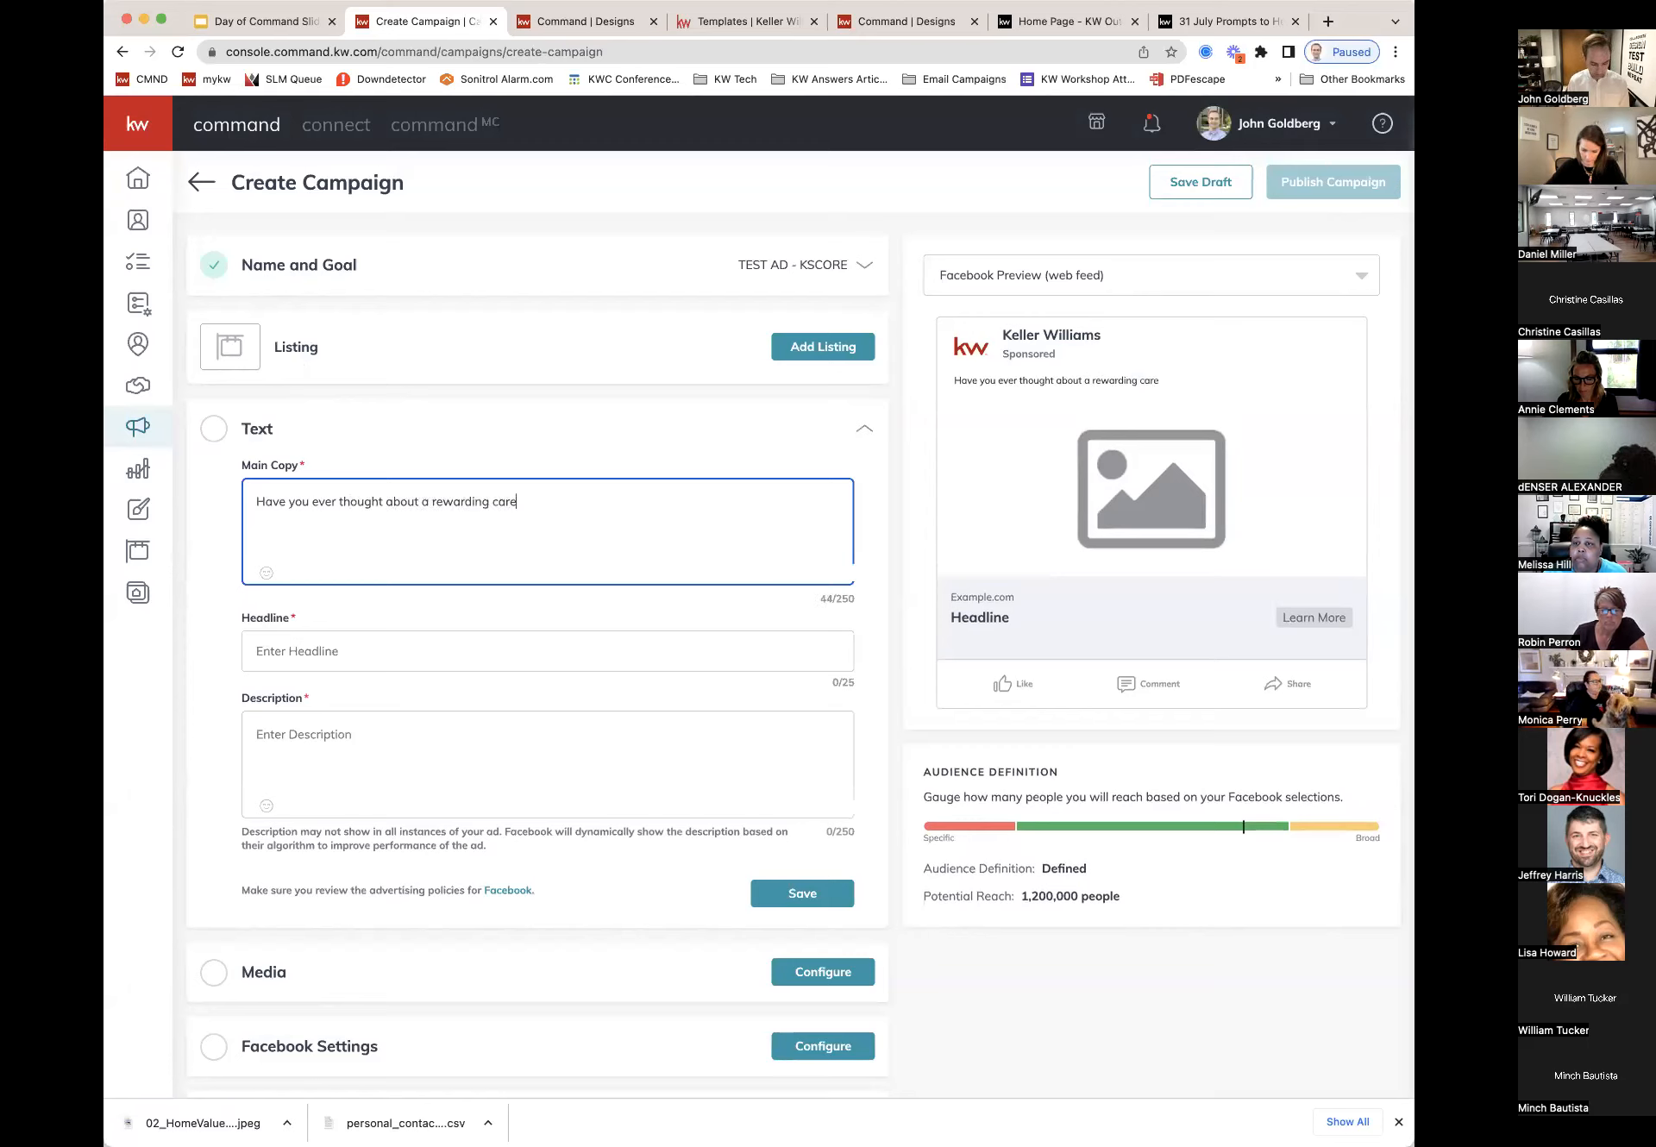
{"action": "type", "text": "er in rea"}
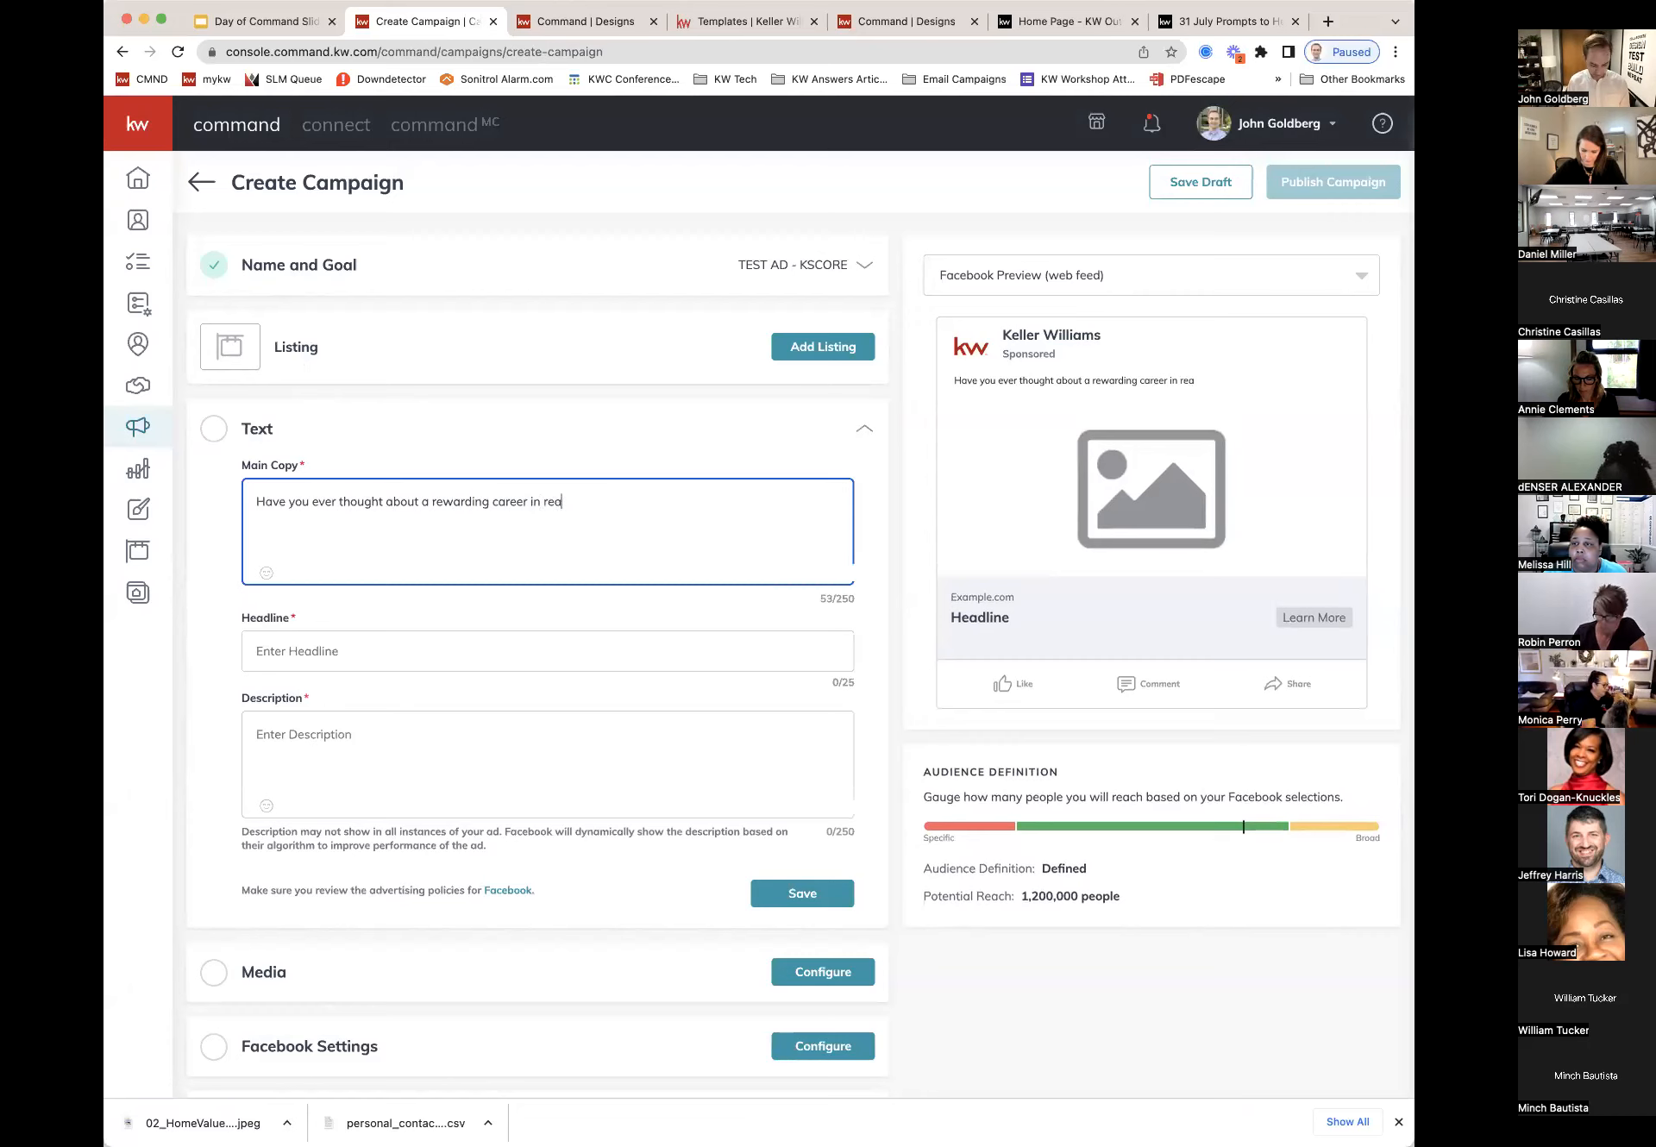
{"action": "type", "text": "l estate? check"}
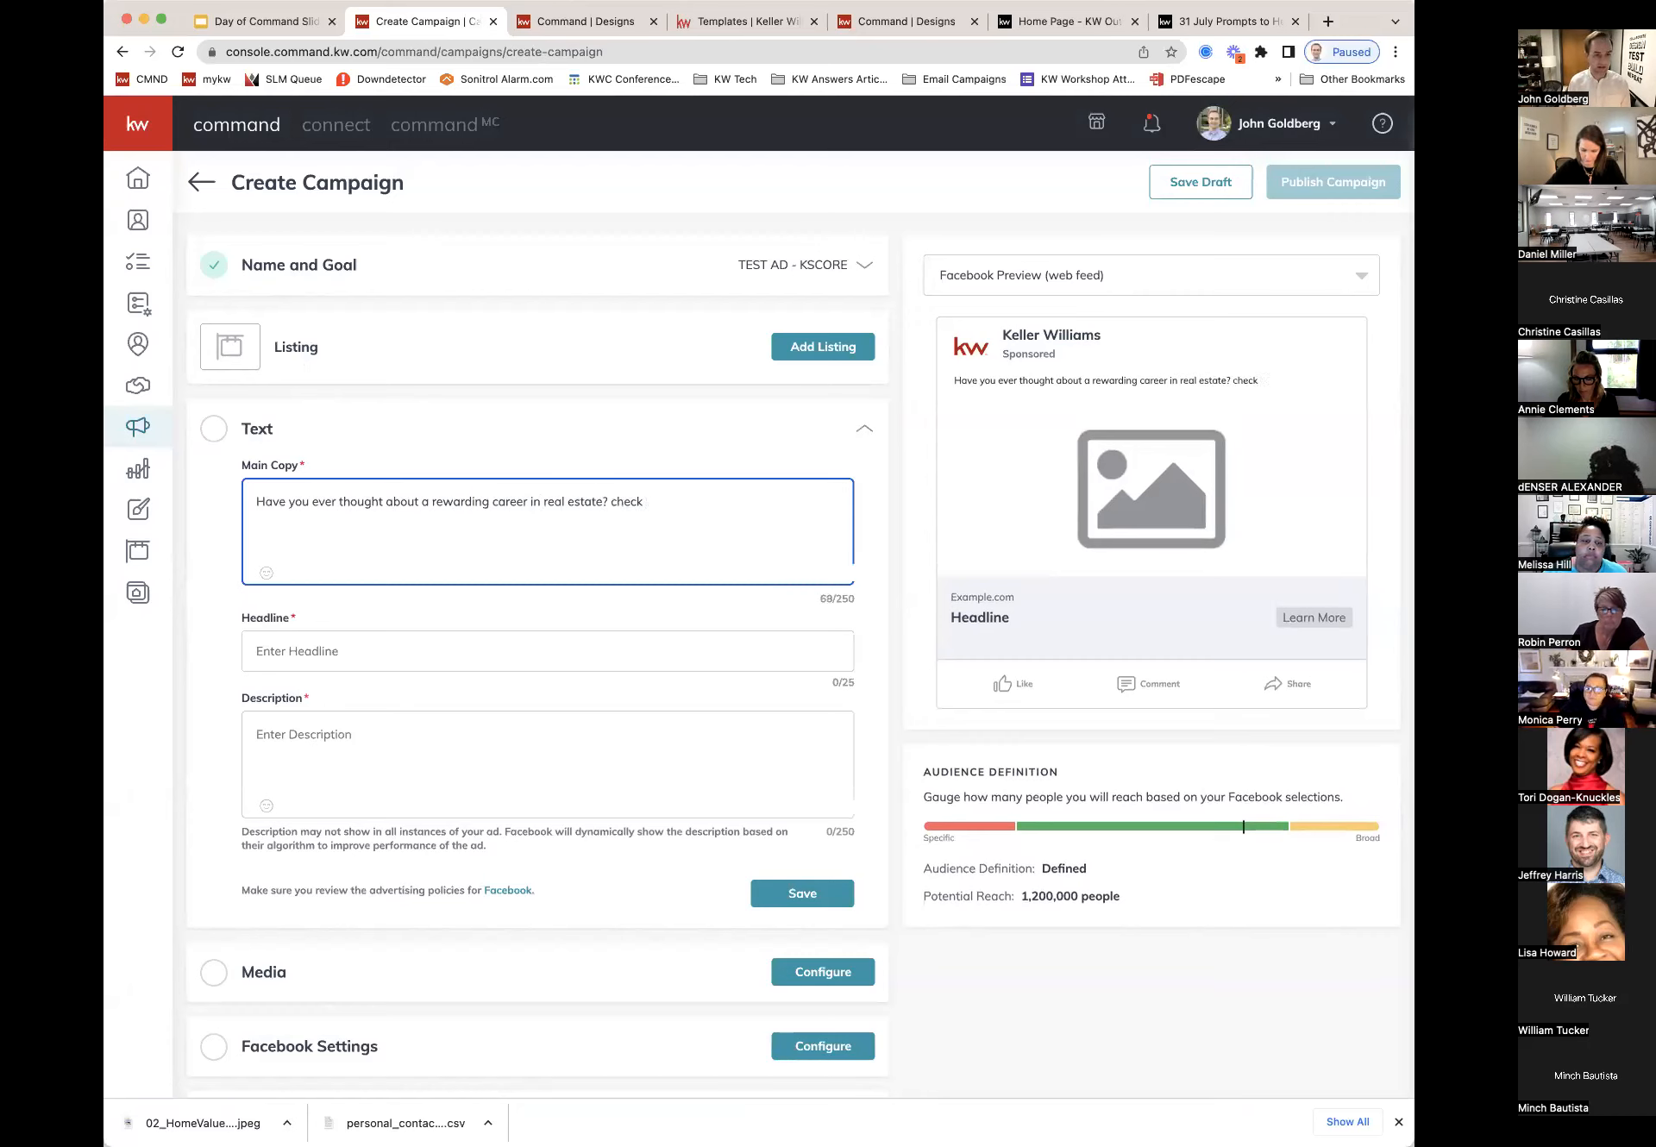
{"action": "type", "text": "Check"}
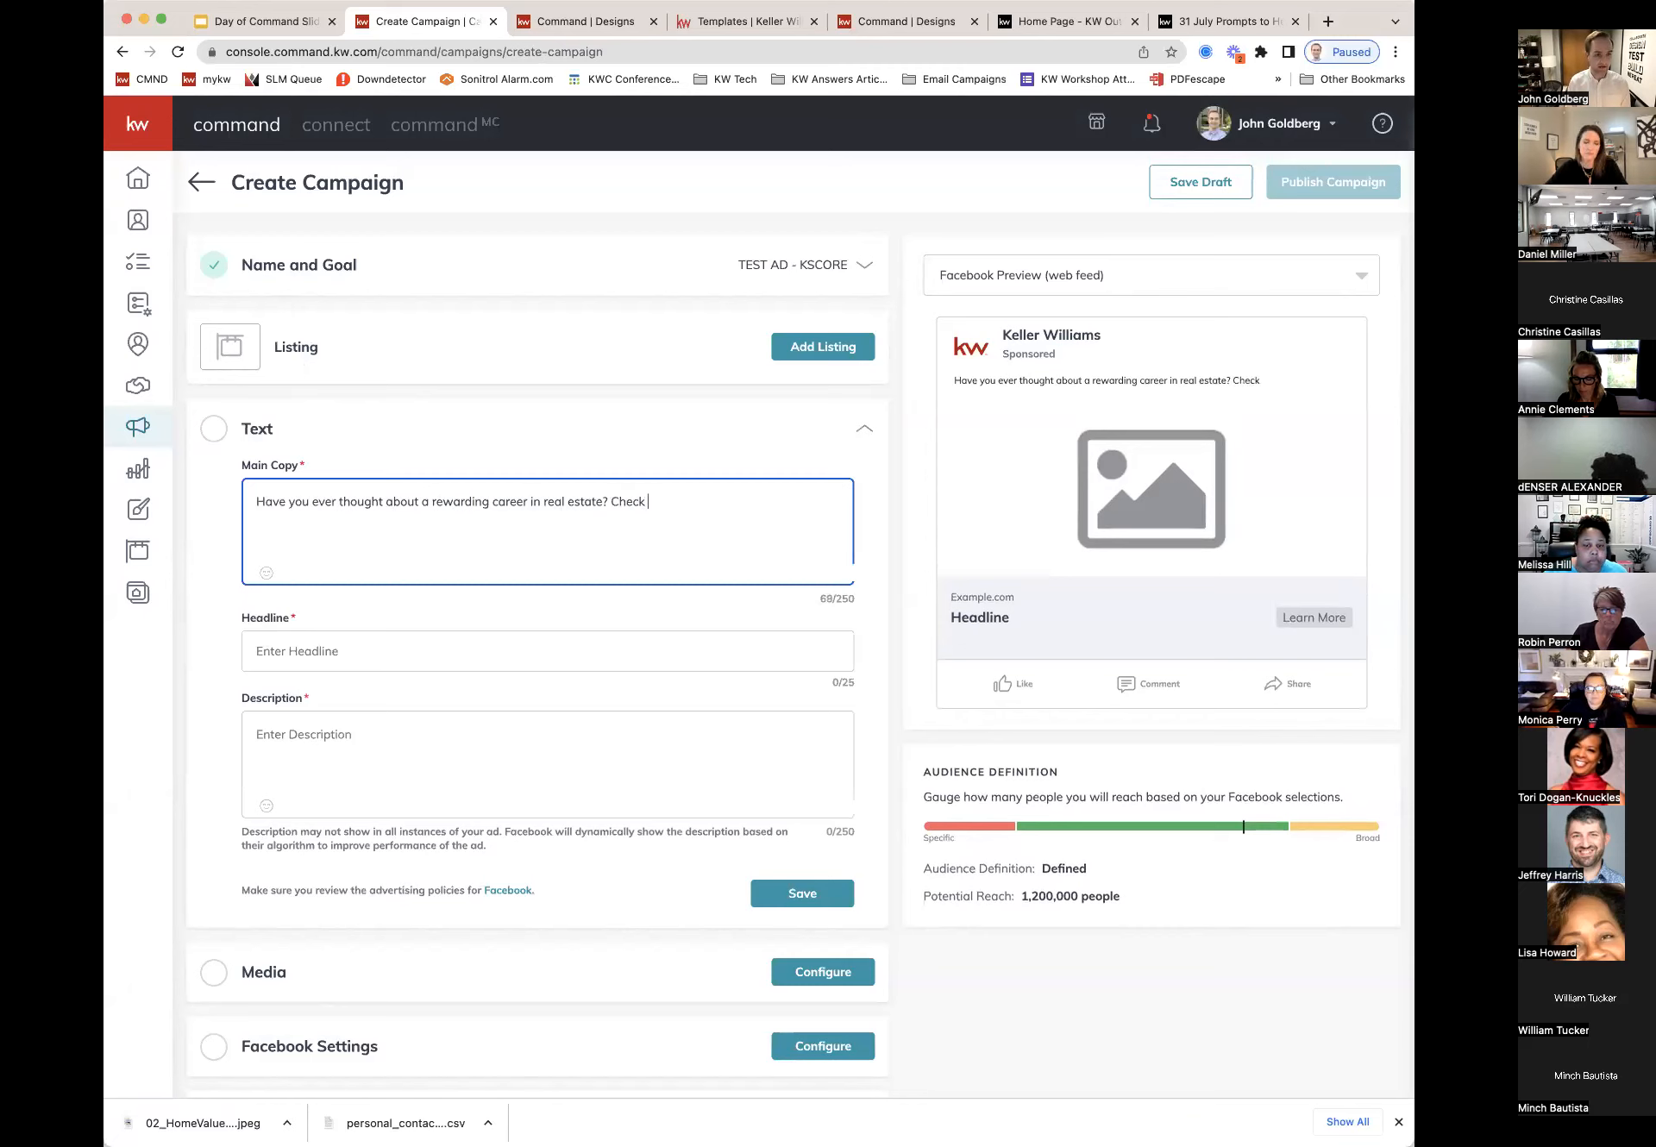
{"action": "type", "text": "s"}
{"action": "key", "text": "BackSpace"}
{"action": "key", "text": "BackSpace"}
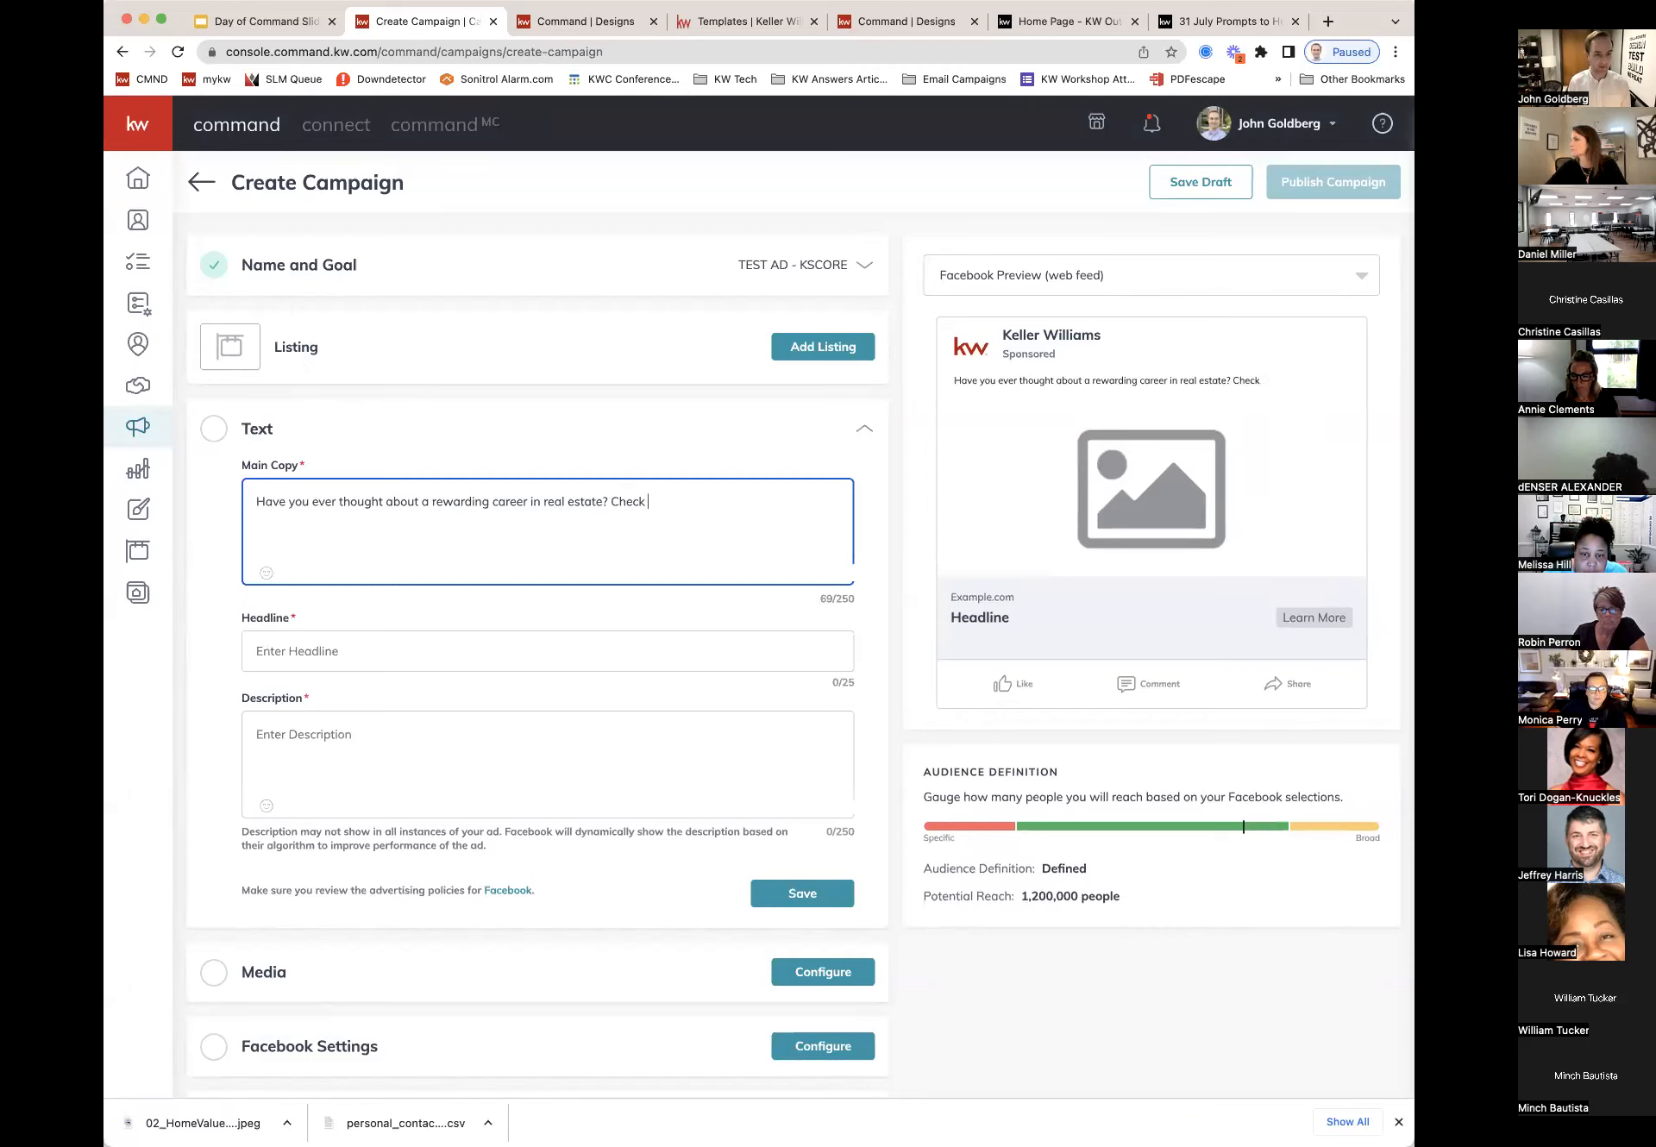
{"action": "type", "text": "out this l"}
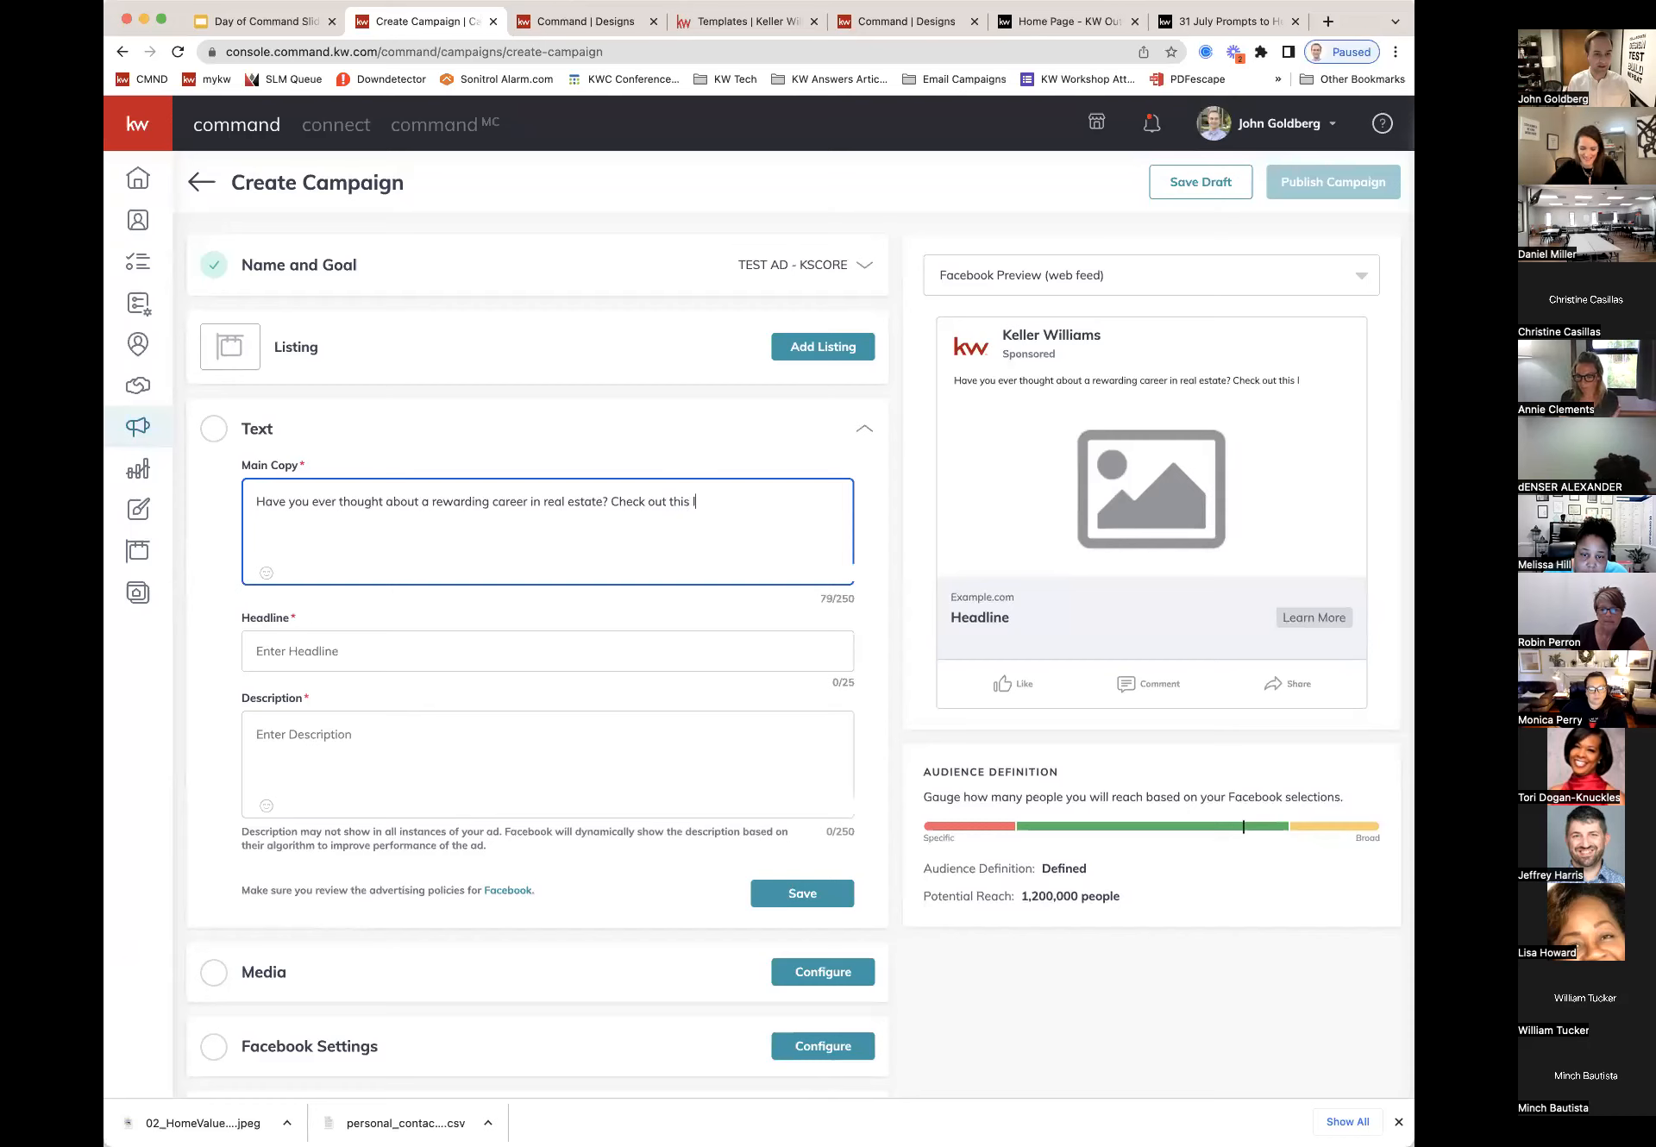
{"action": "type", "text": "ink to learn "}
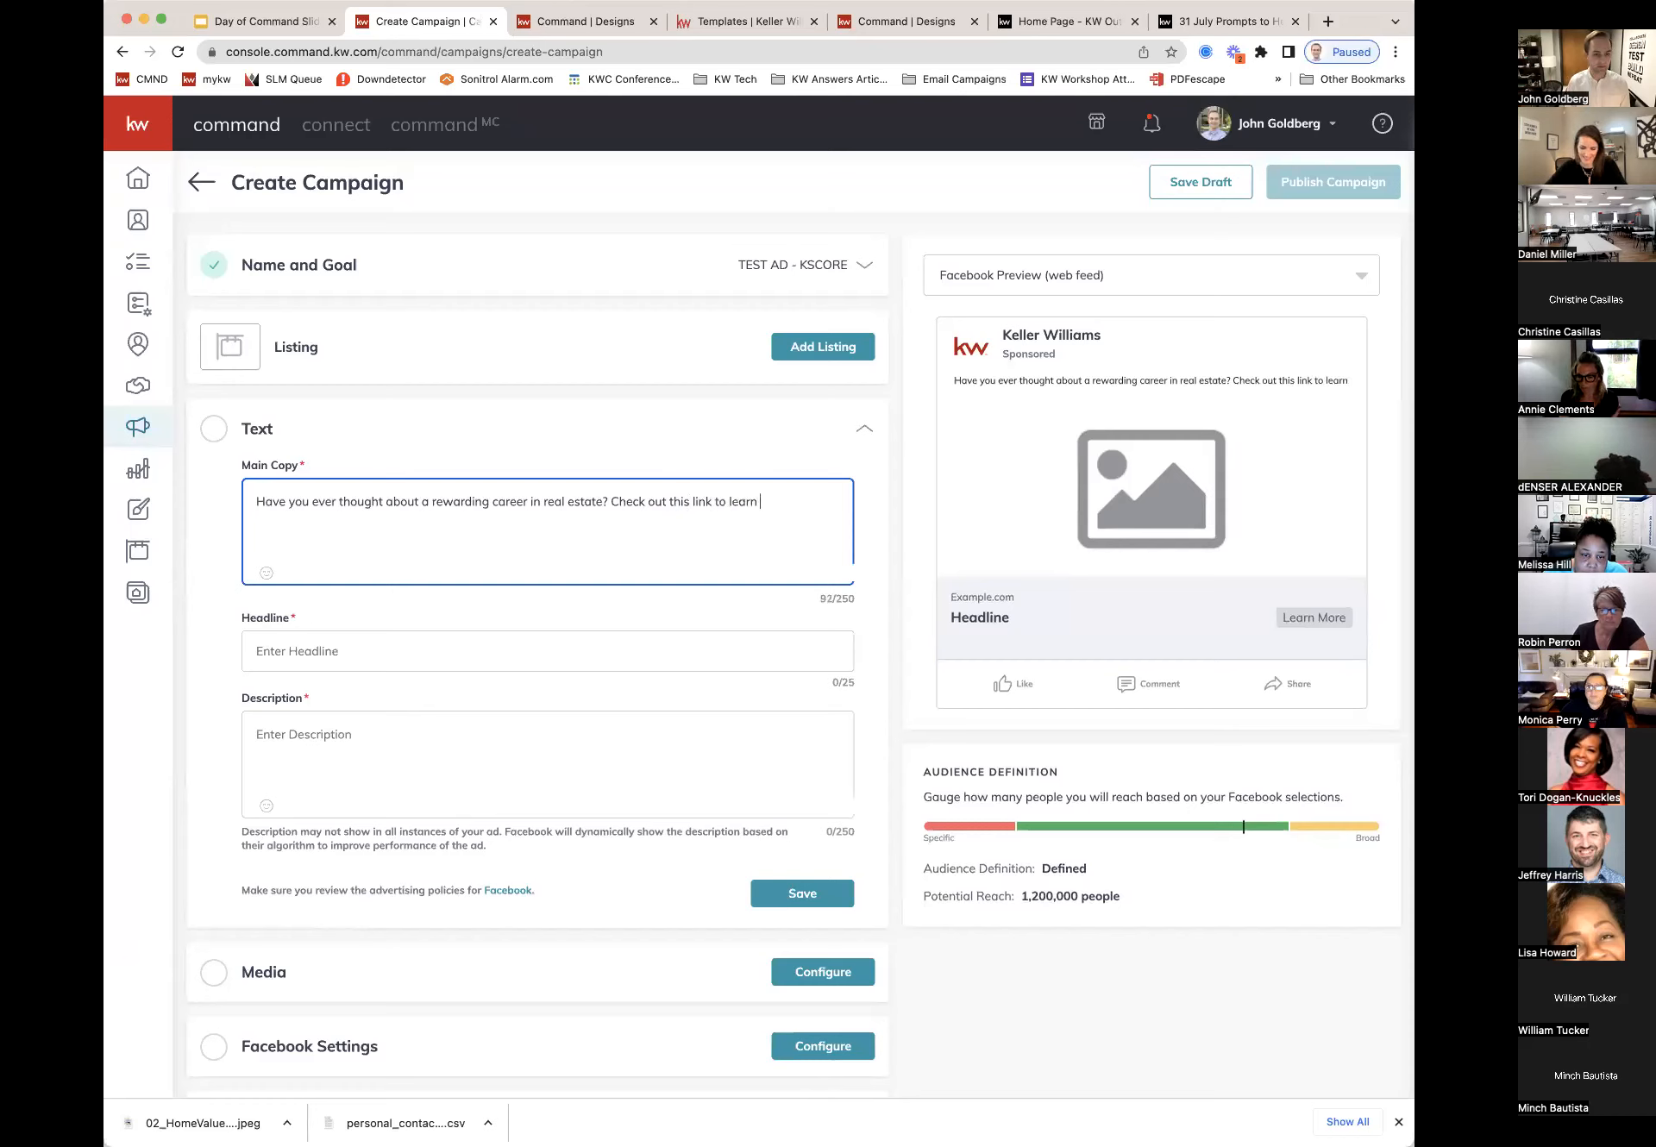
{"action": "type", "text": "more about how "}
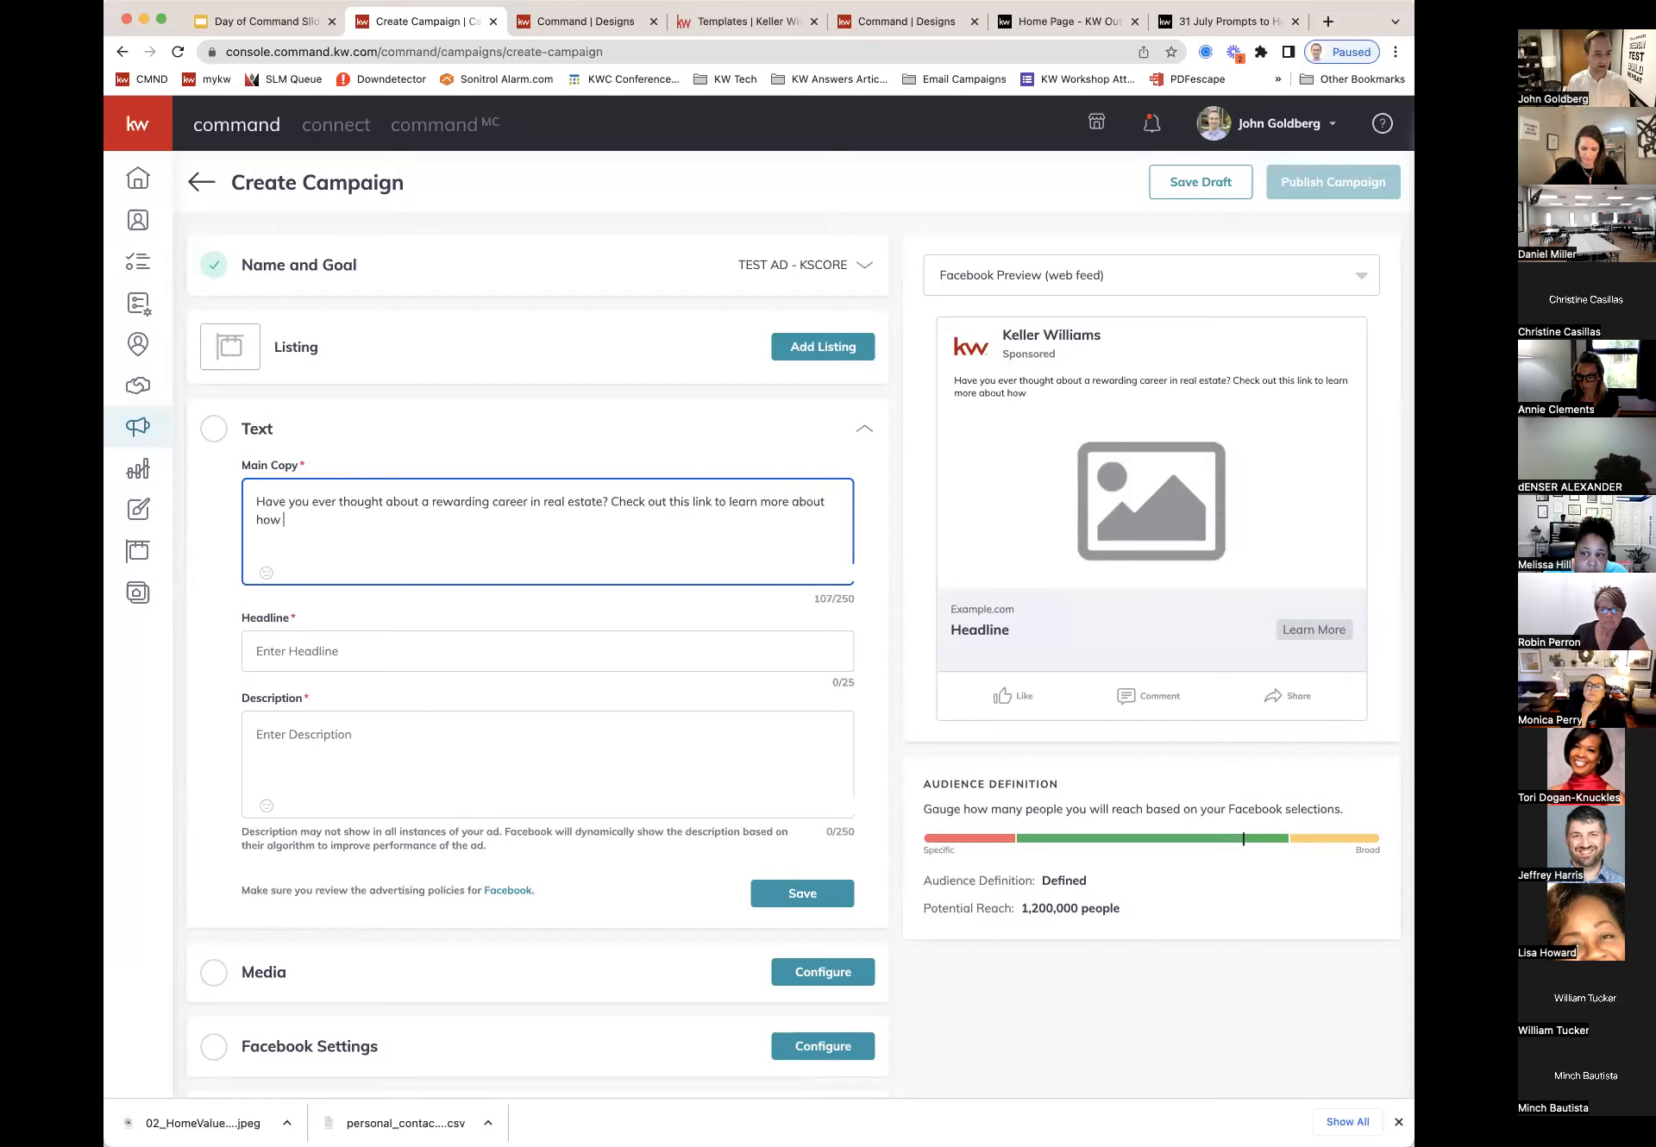
{"action": "type", "text": "to get signed up."}
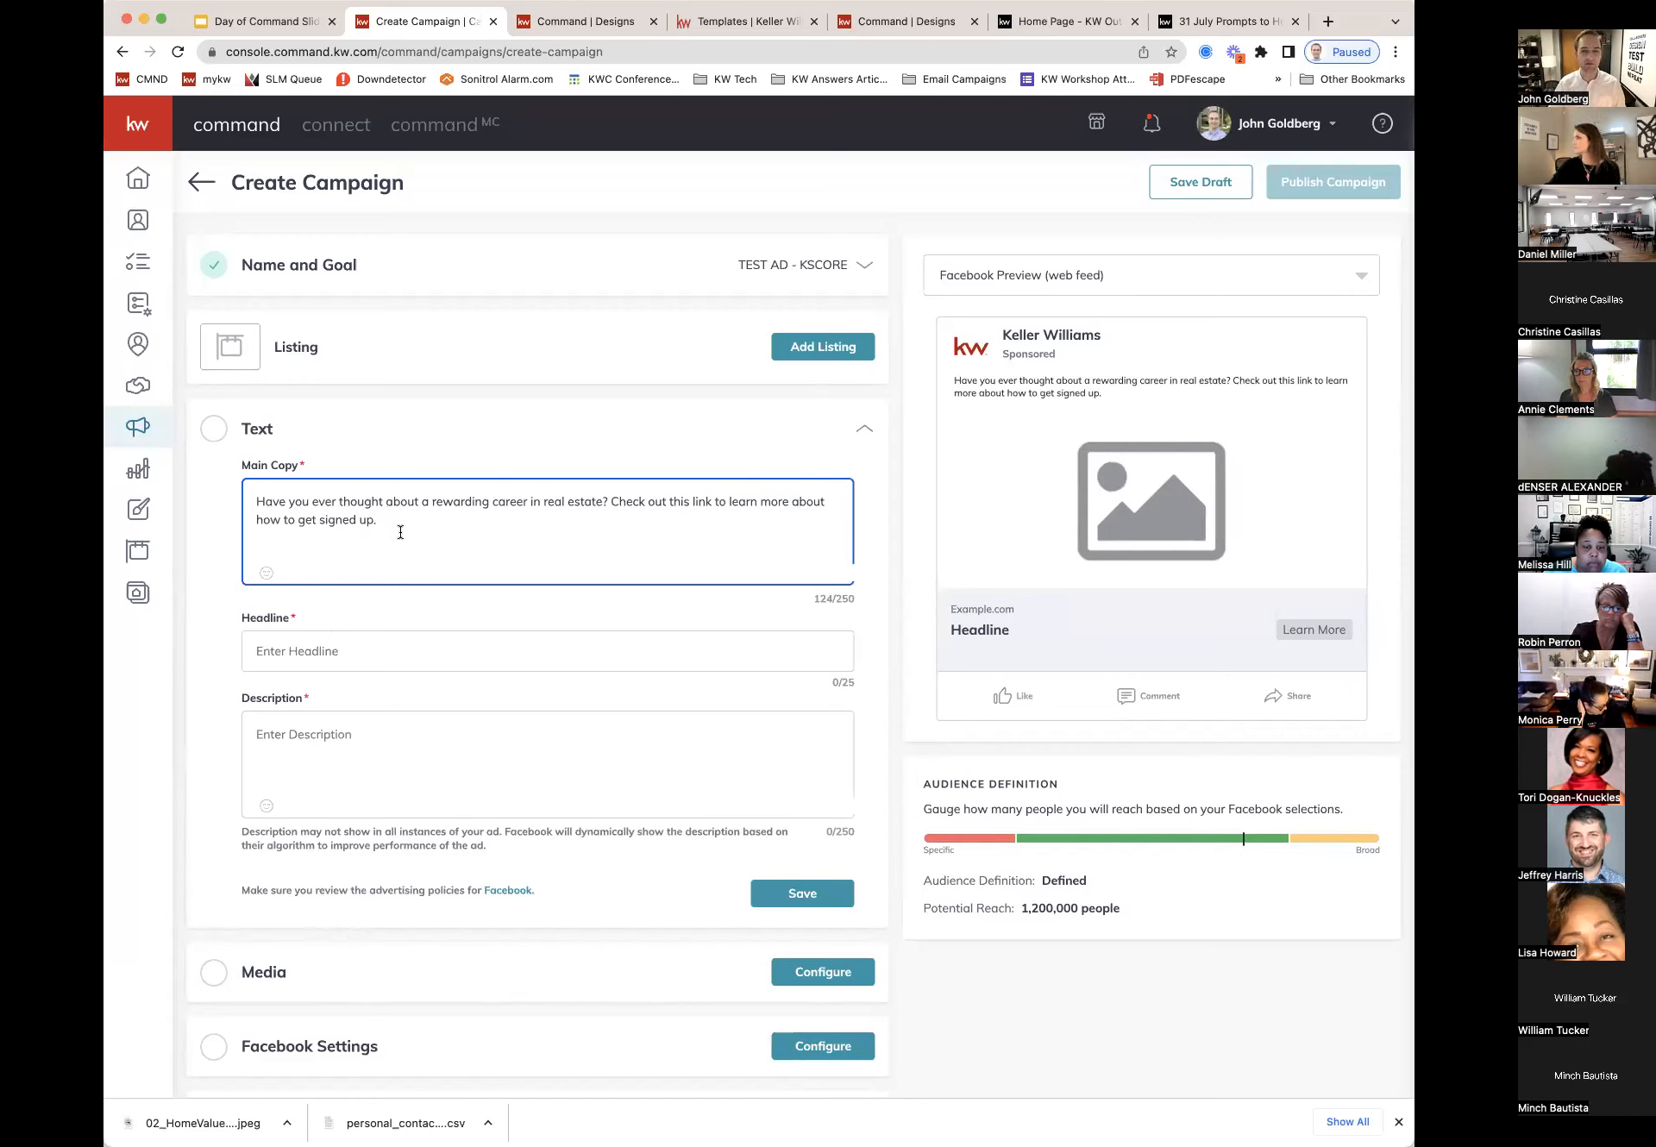
Step: Replace the headline 'Sign up for Real Estate' with 'Get Started Here'
{"action": "left_click", "coordinate": [362, 660]}
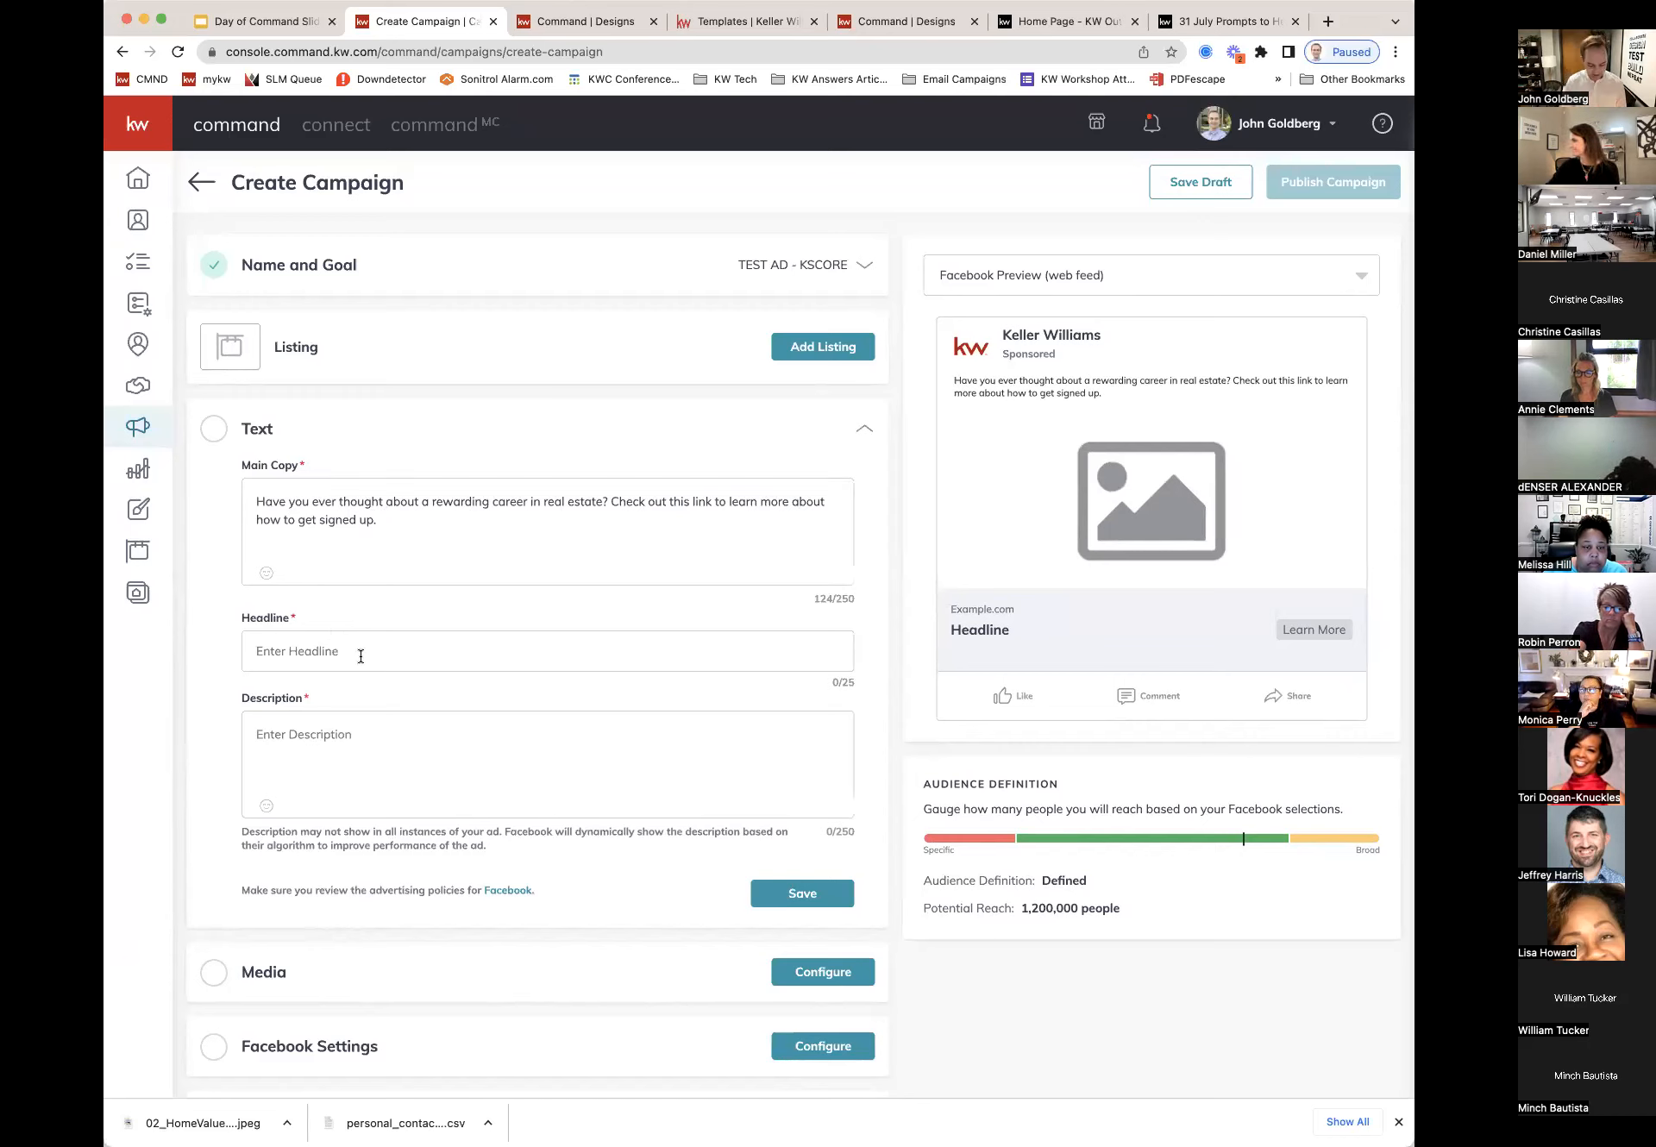
{"action": "type", "text": "Sign "}
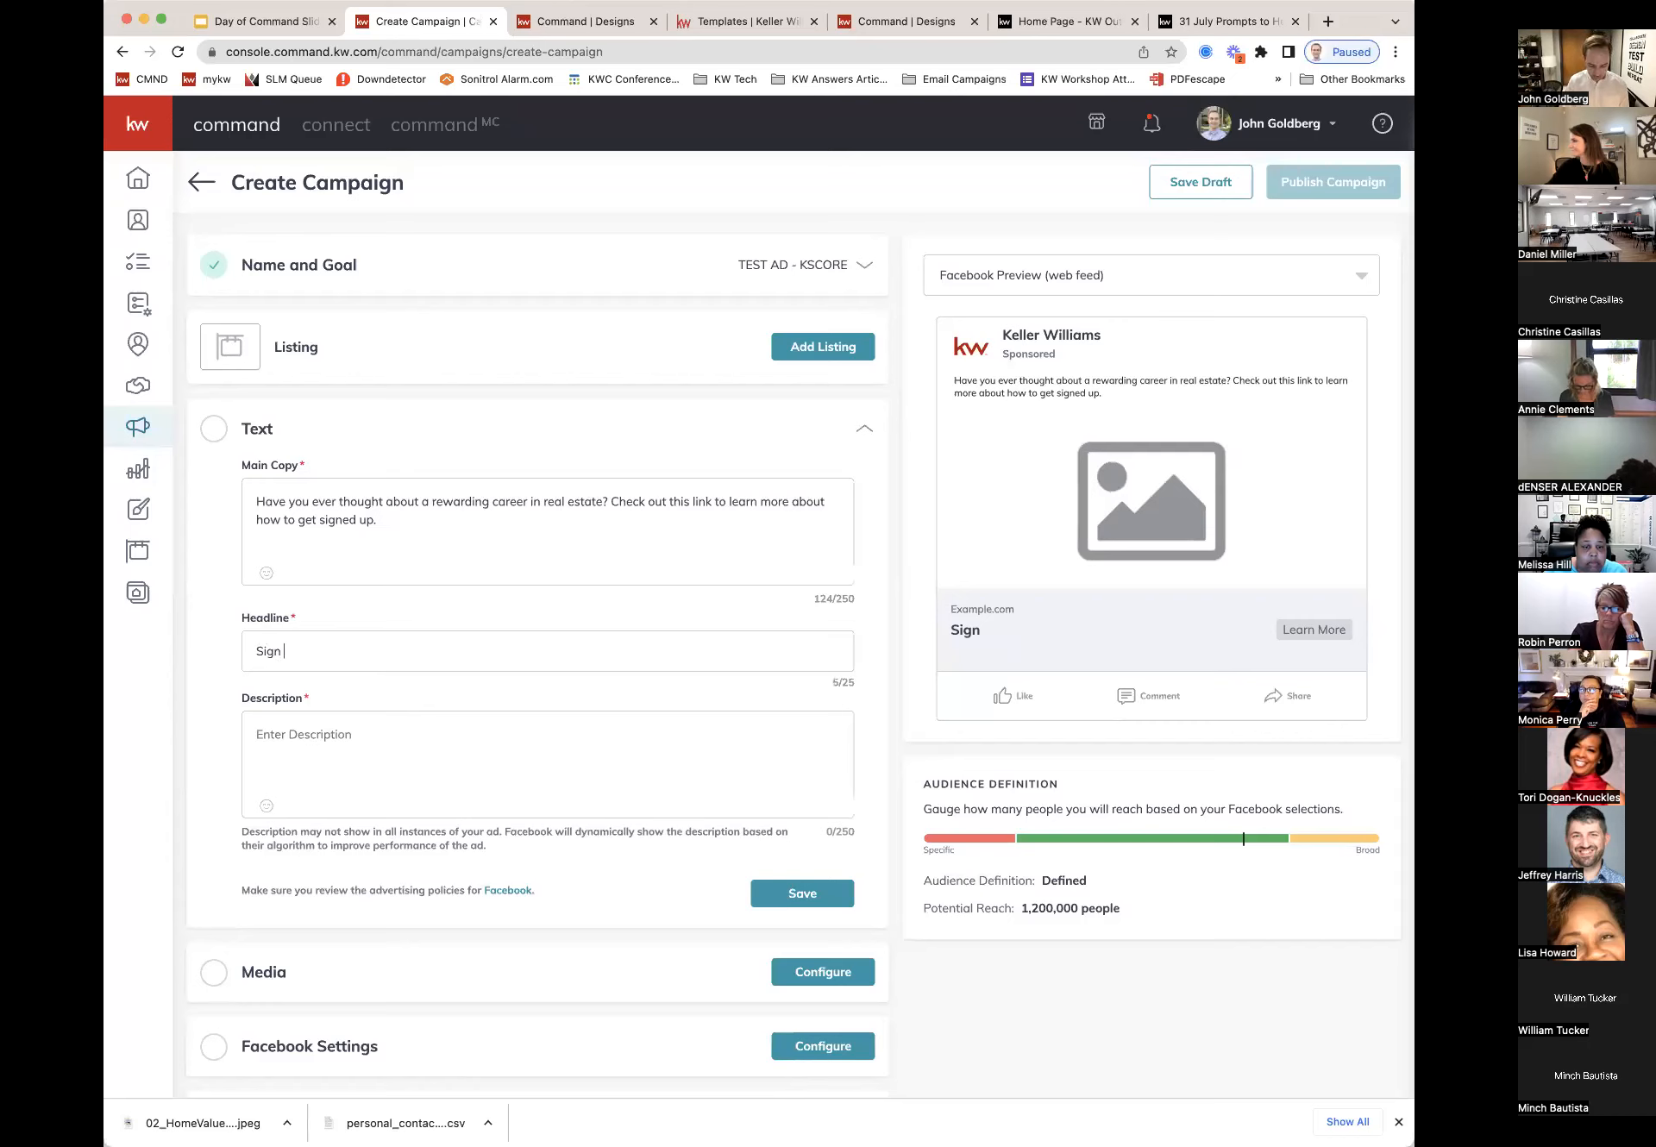
{"action": "type", "text": "up for"}
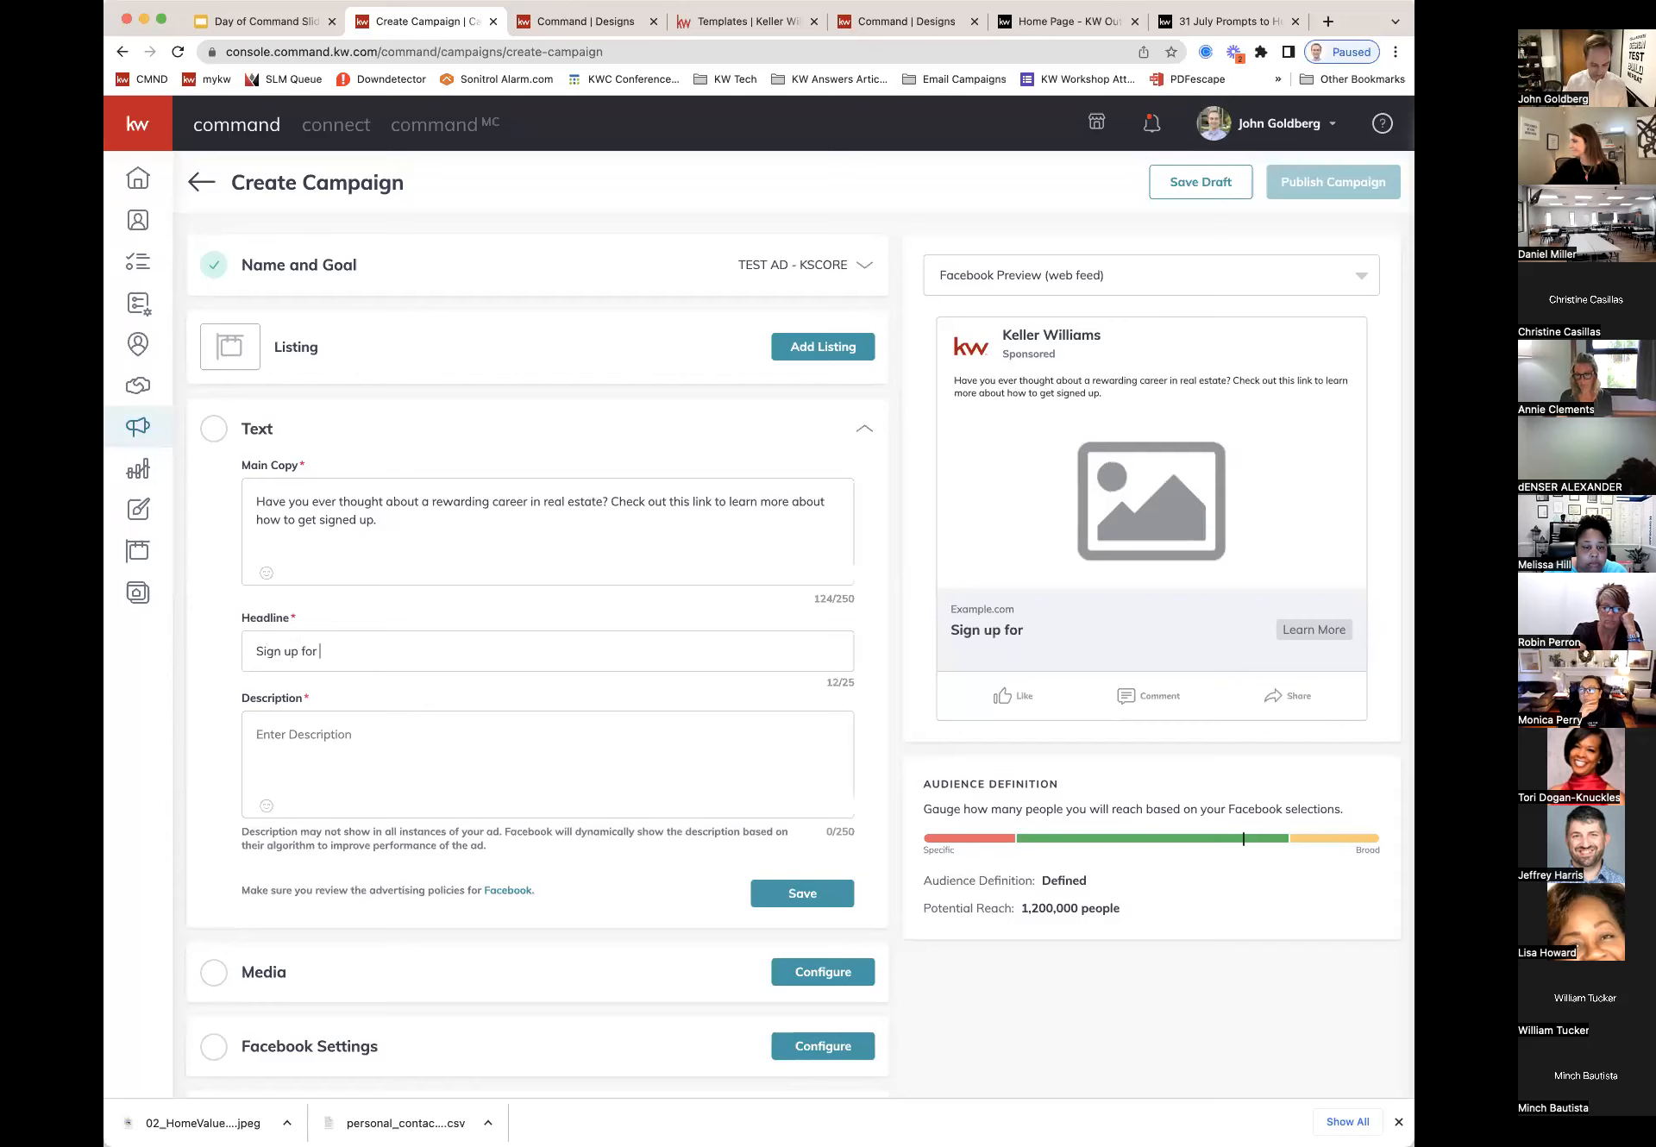
{"action": "type", "text": " Real Estate S"}
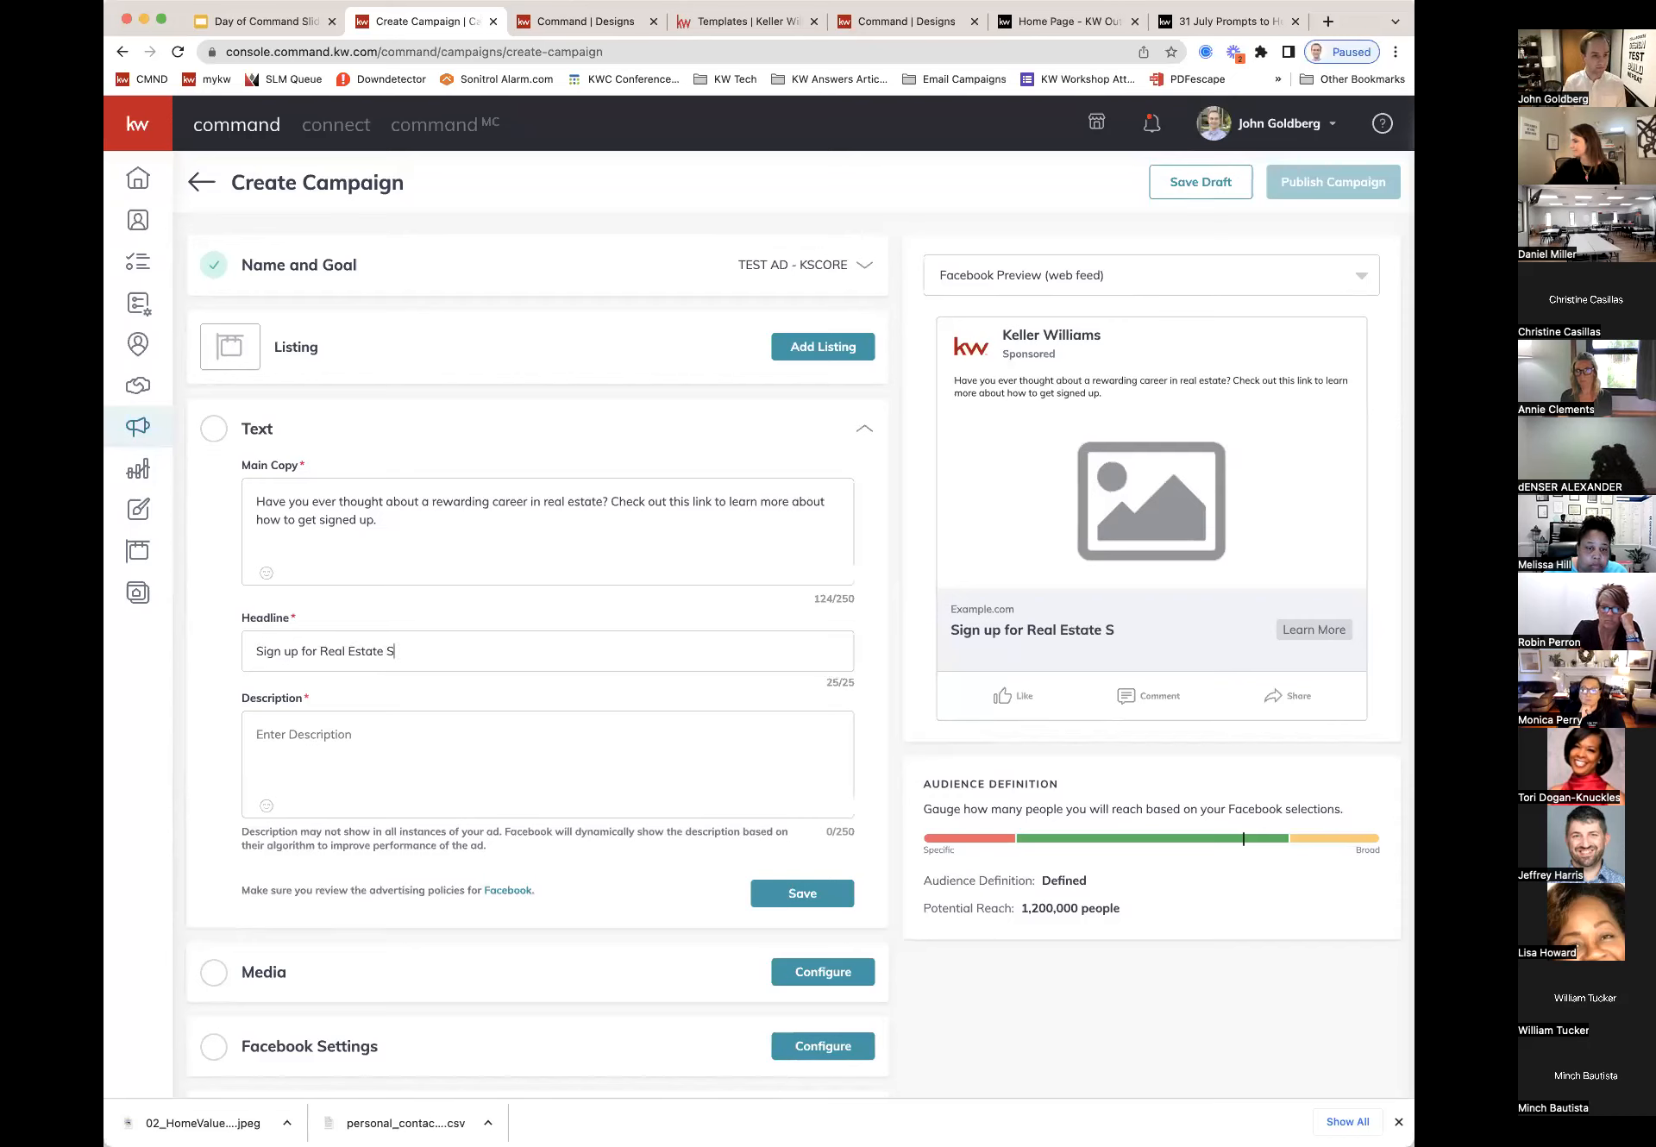
{"action": "left_click_drag", "start_coordinate": [395, 652], "coordinate": [252, 652]}
{"action": "key", "text": "BackSpace"}
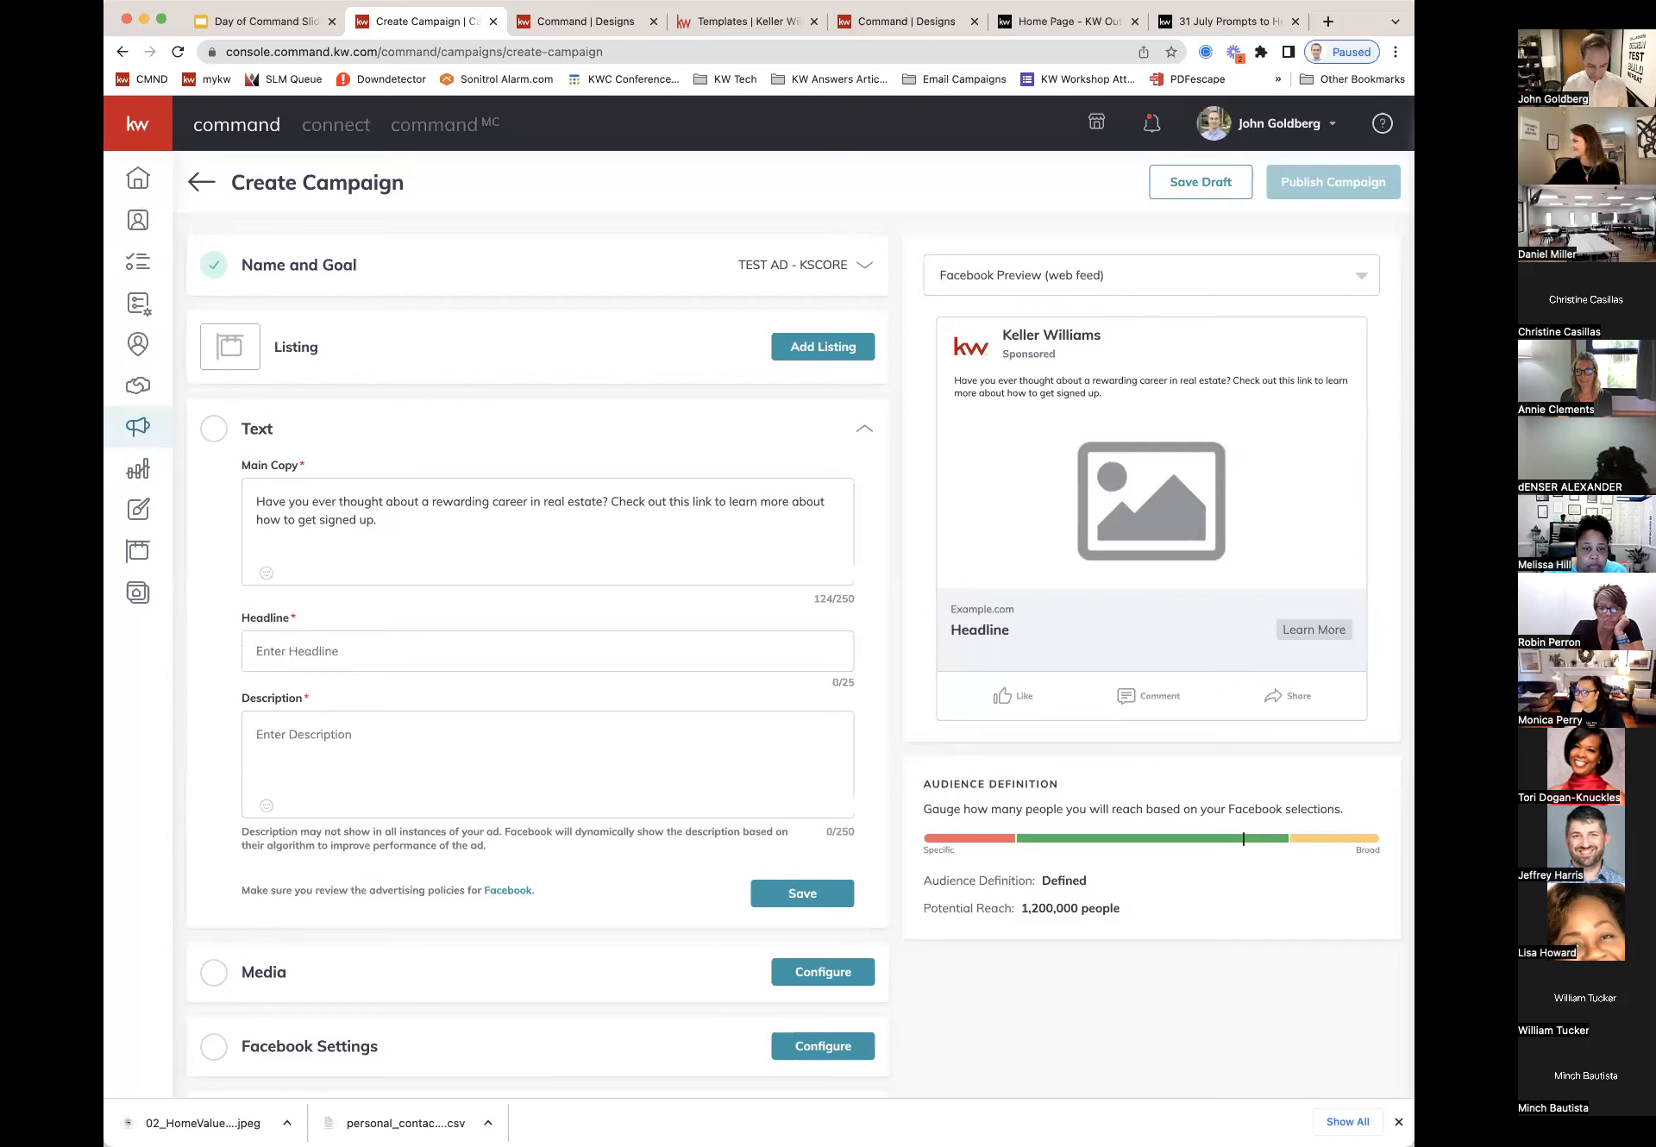
{"action": "type", "text": "Get Started Here"}
Step: Add the description 'Click on the link to get started!' and save the Text section
{"action": "left_click", "coordinate": [304, 735]}
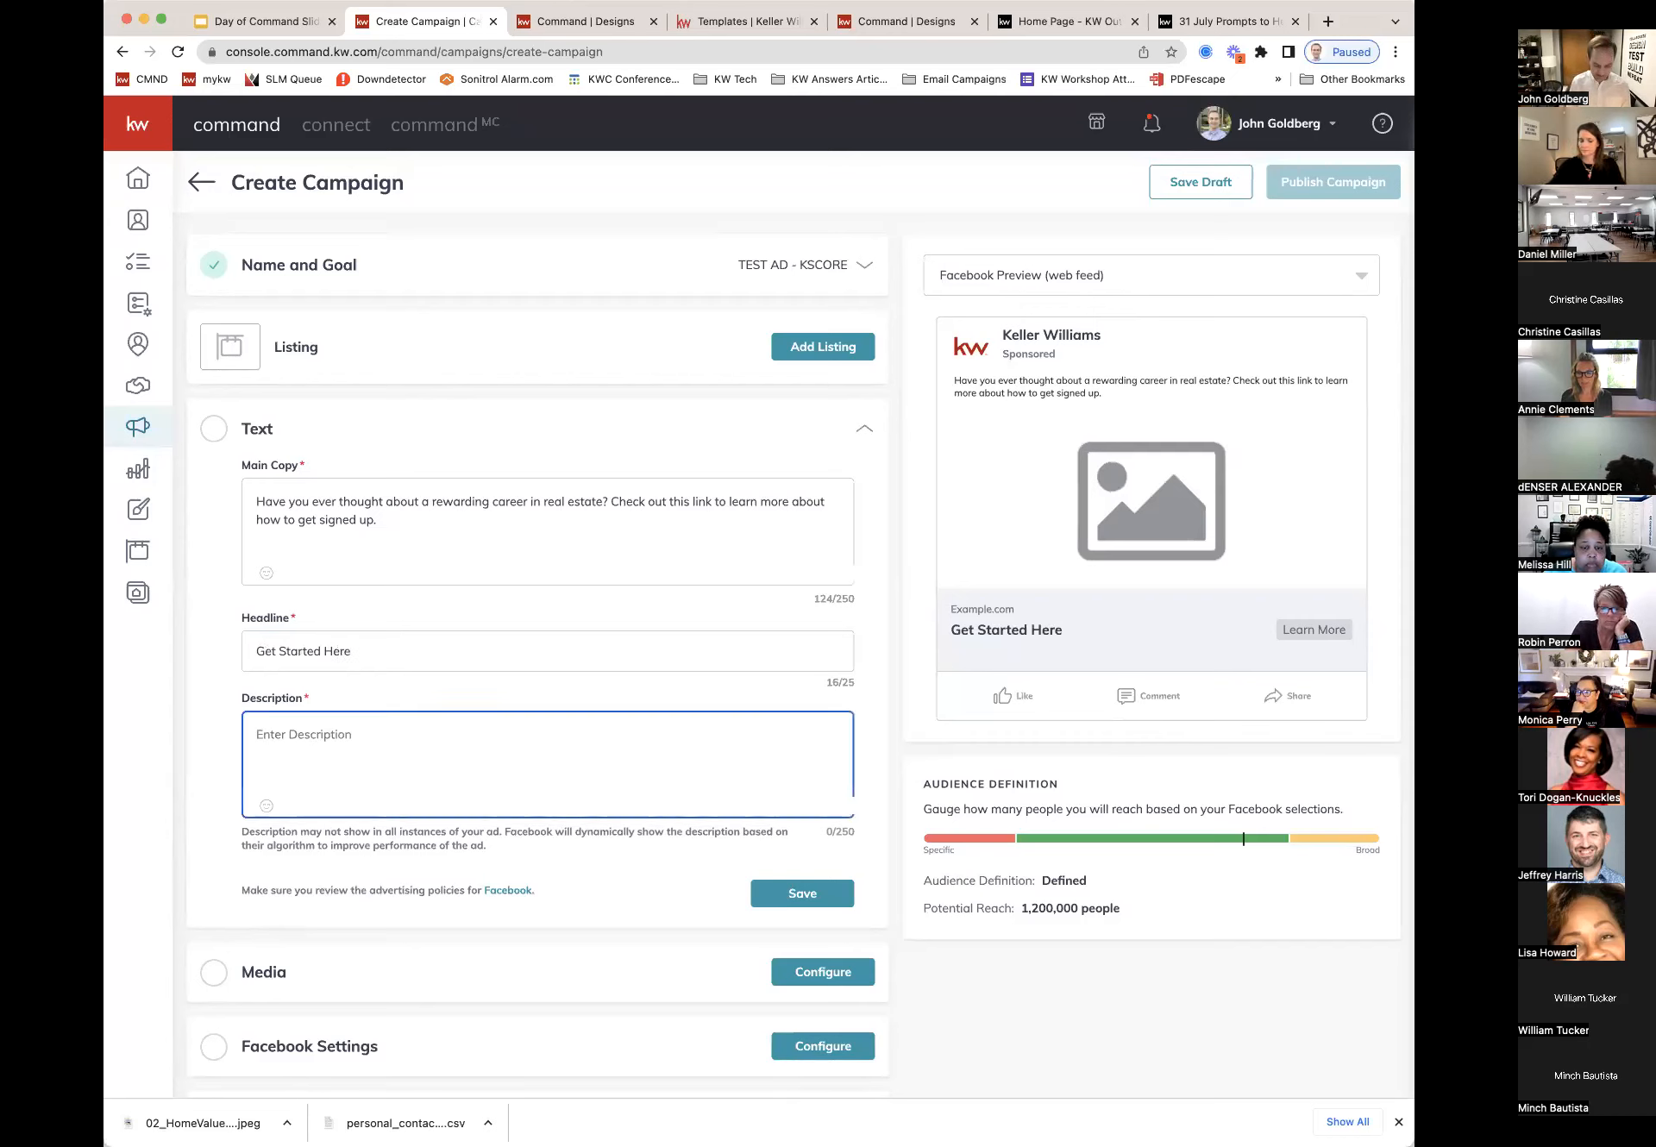
{"action": "type", "text": "Click "}
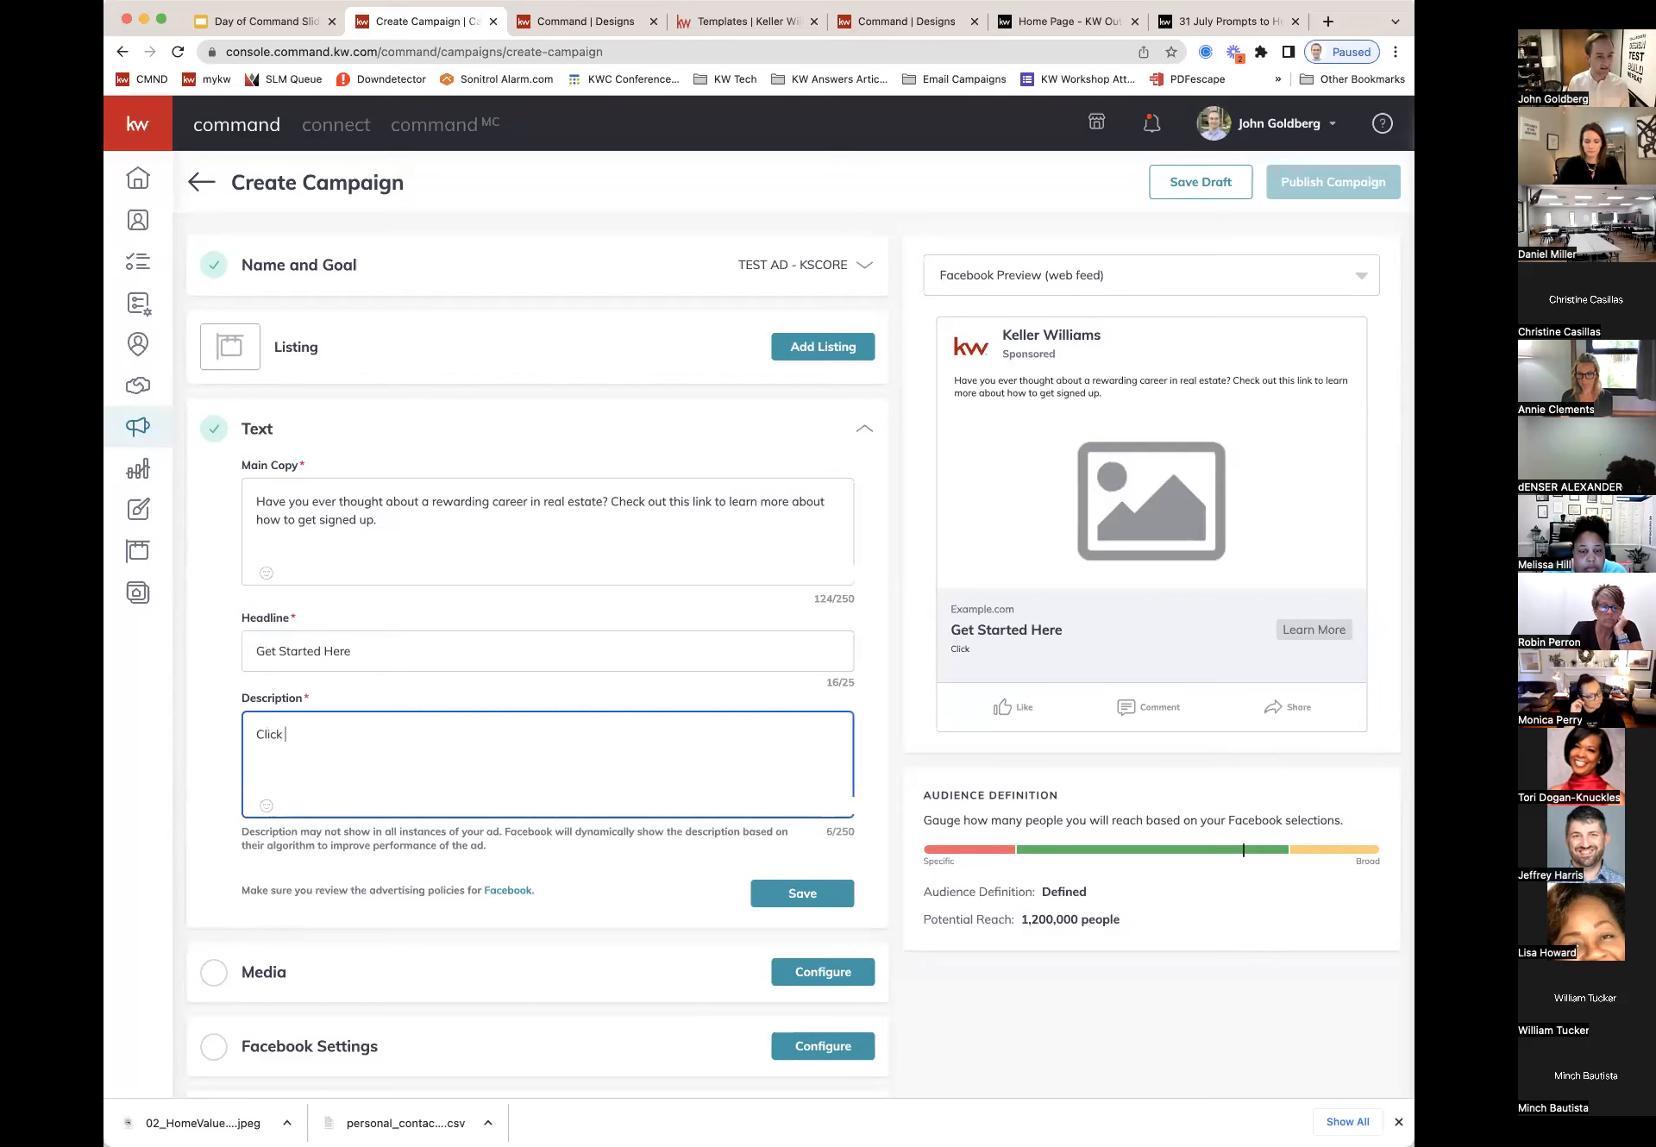
{"action": "type", "text": "on the link to e"}
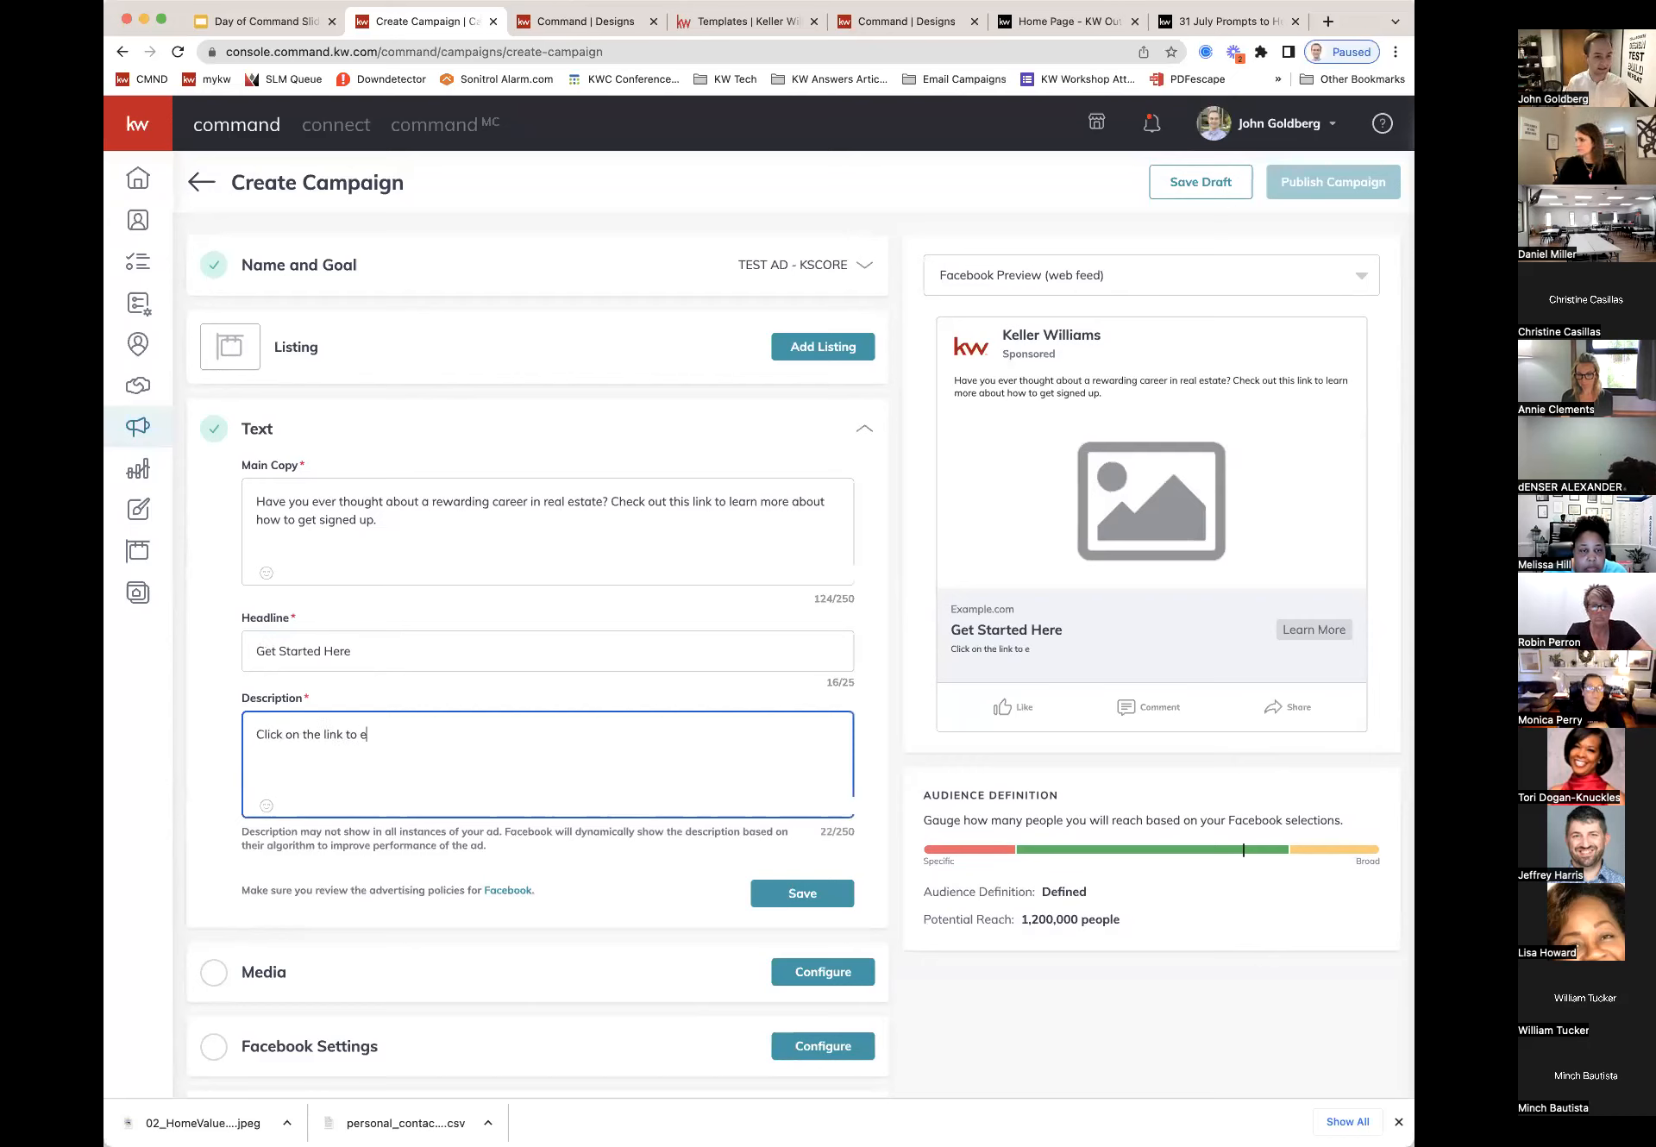
{"action": "key", "text": "BackSpace"}
{"action": "type", "text": "get started!"}
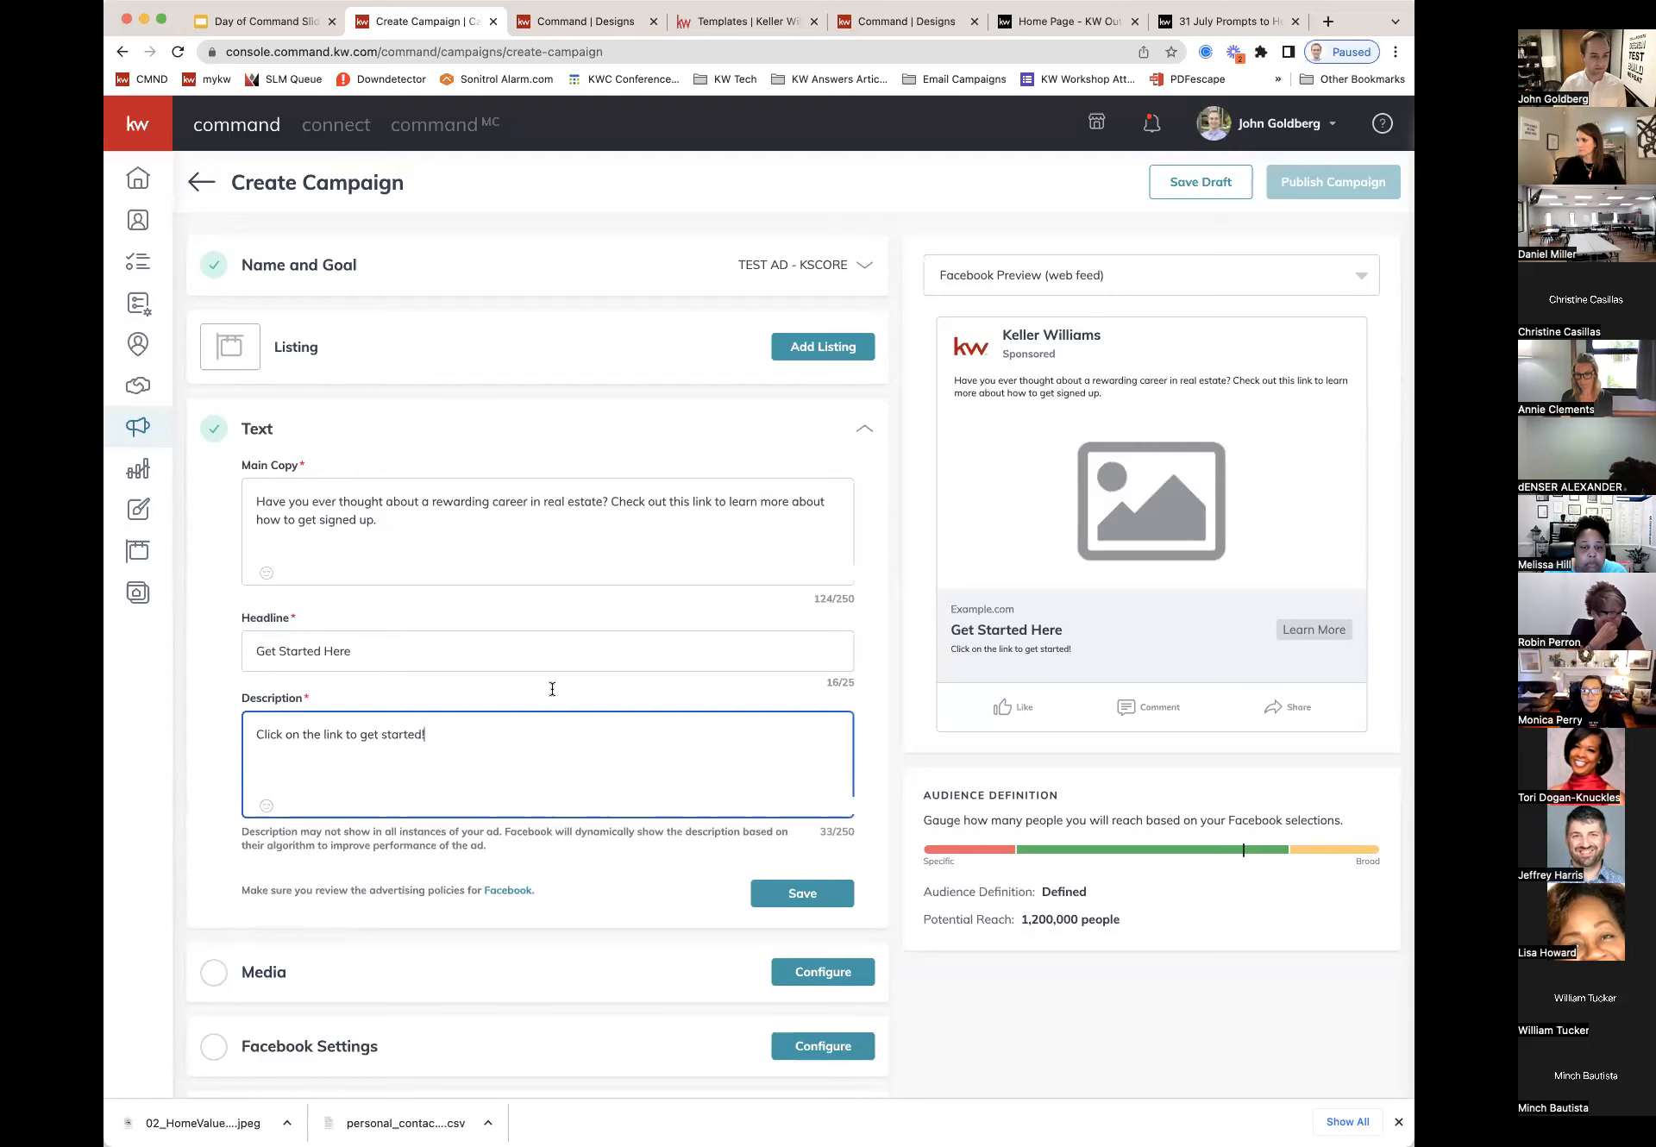
{"action": "left_click", "coordinate": [788, 897]}
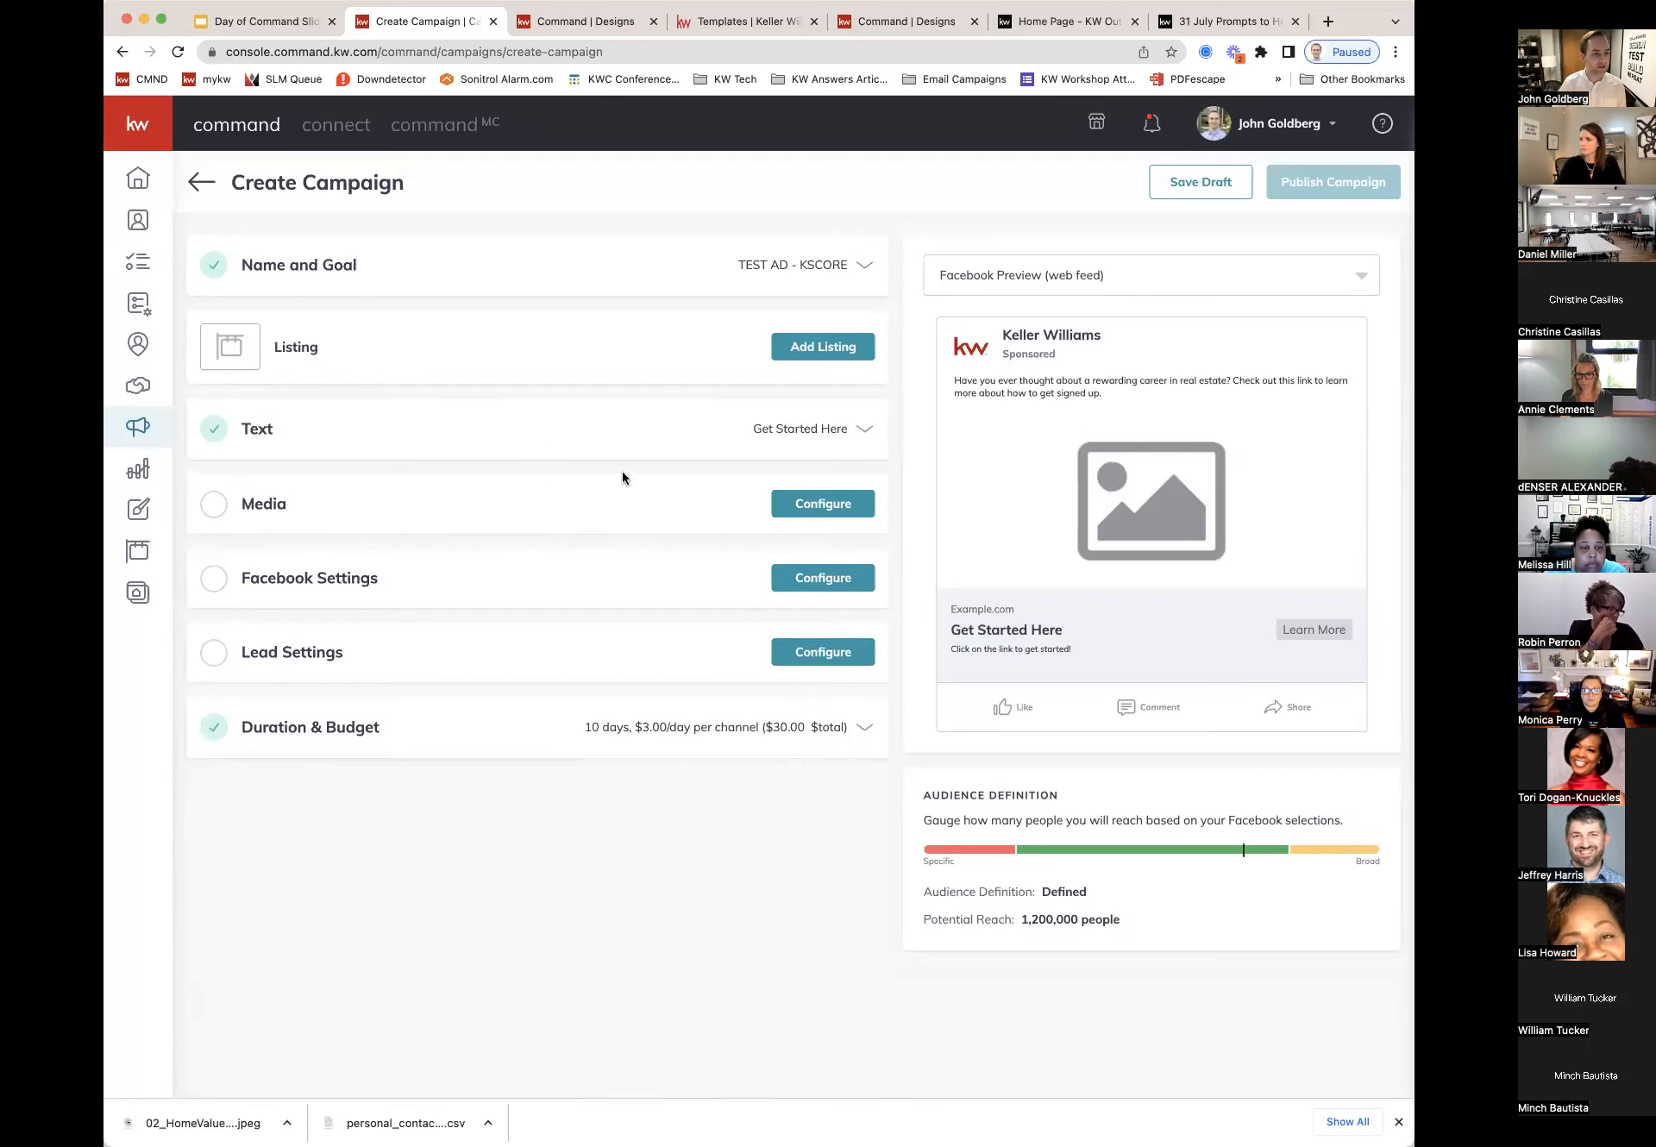
Step: Upload the 'do you know the VALUE of your home?' image with a square crop and save the Media section
{"action": "left_click", "coordinate": [822, 504]}
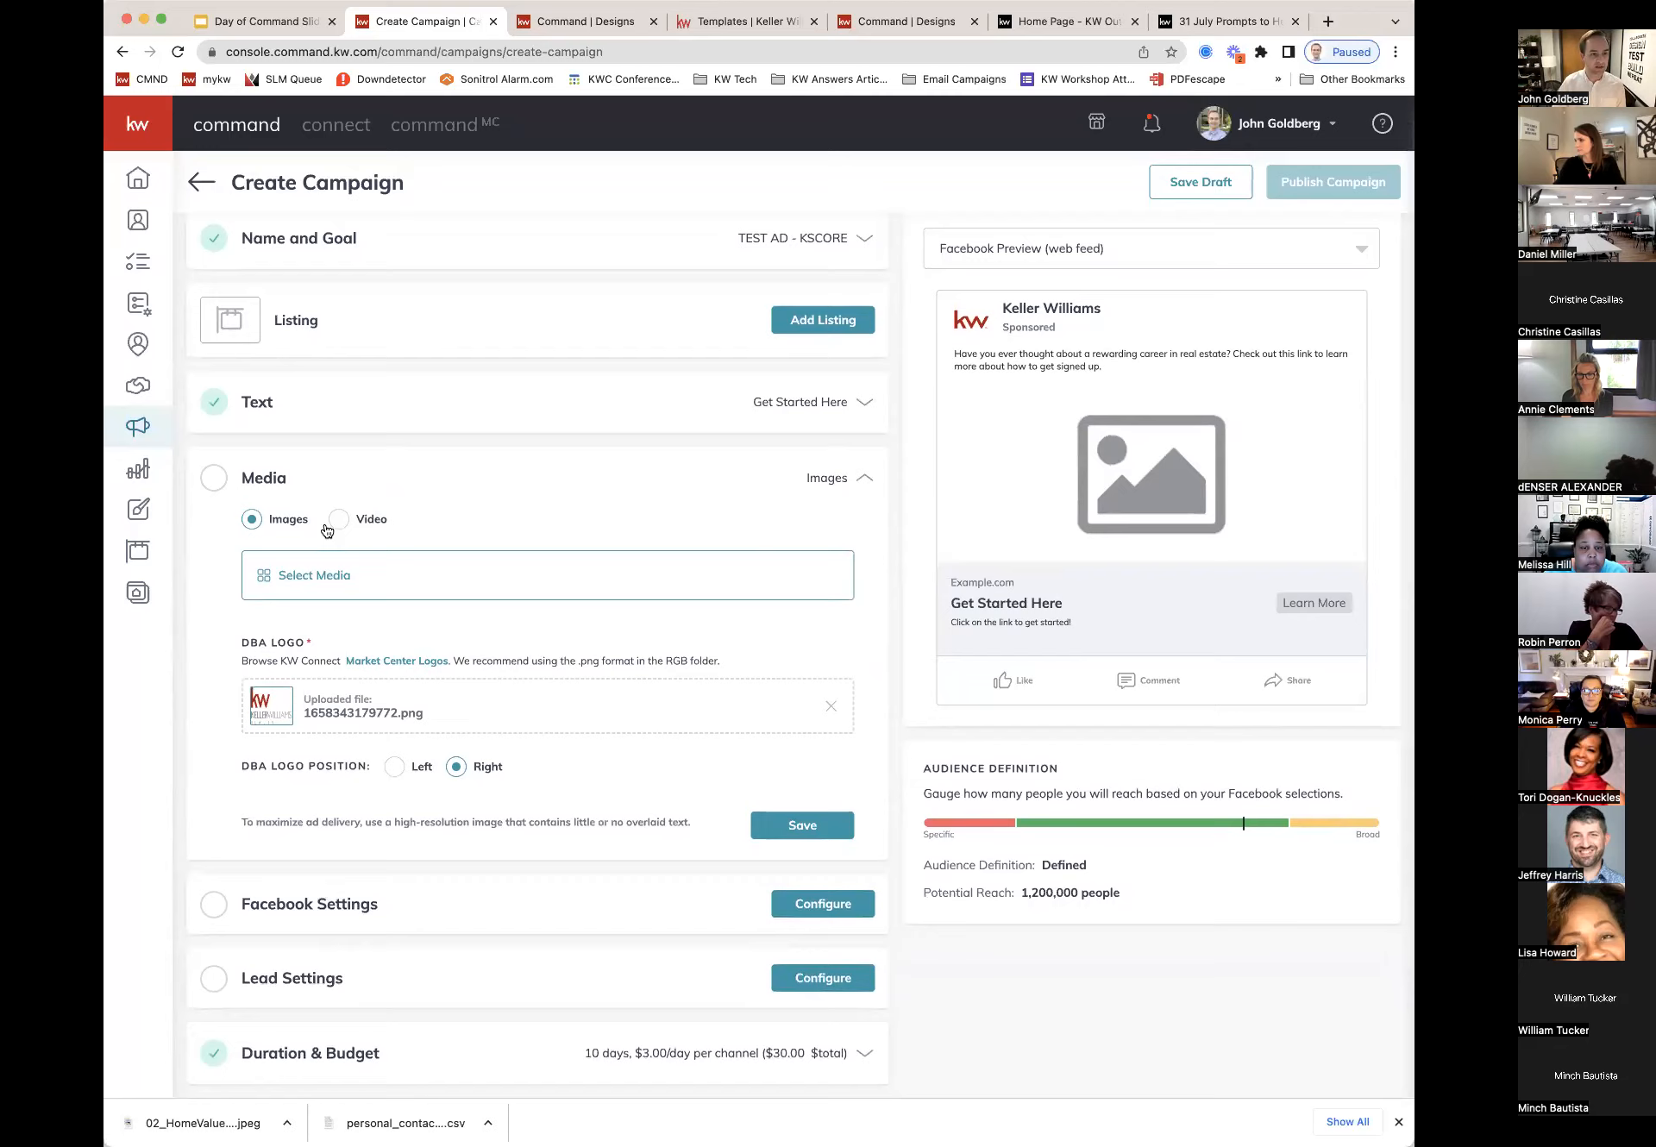
{"action": "left_click", "coordinate": [322, 576]}
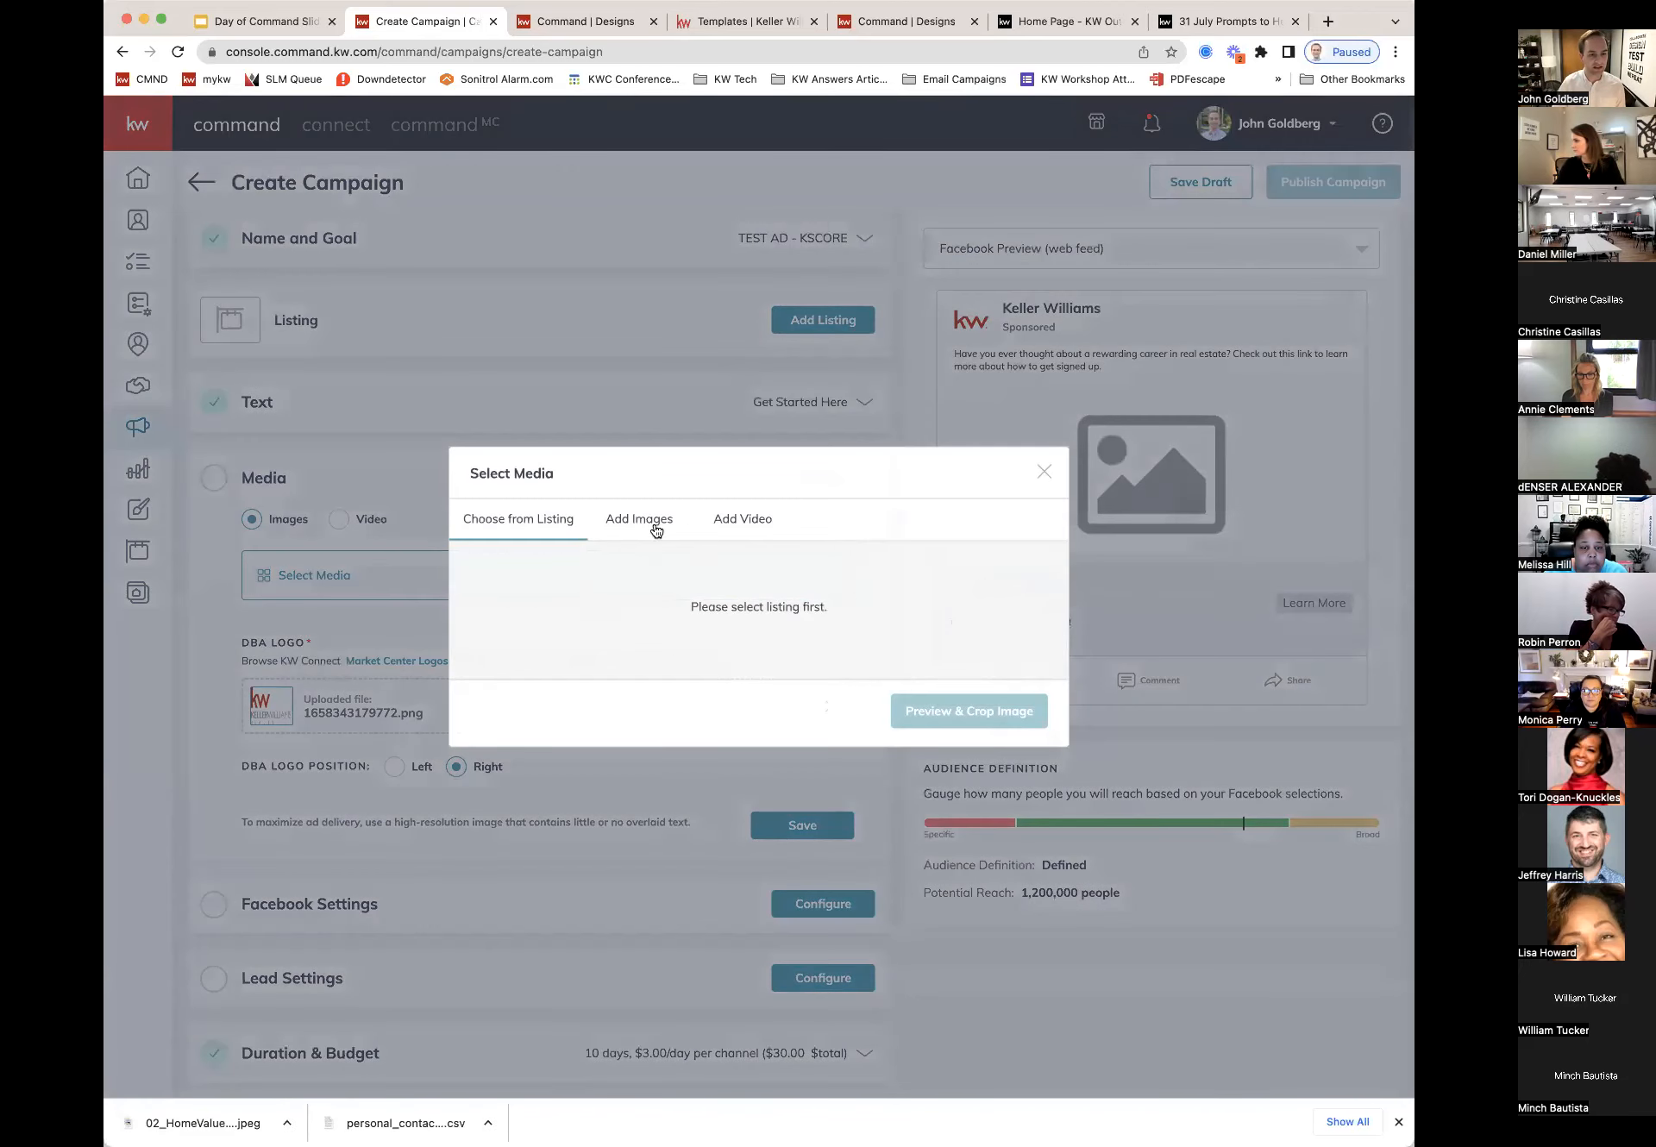
{"action": "left_click", "coordinate": [631, 524]}
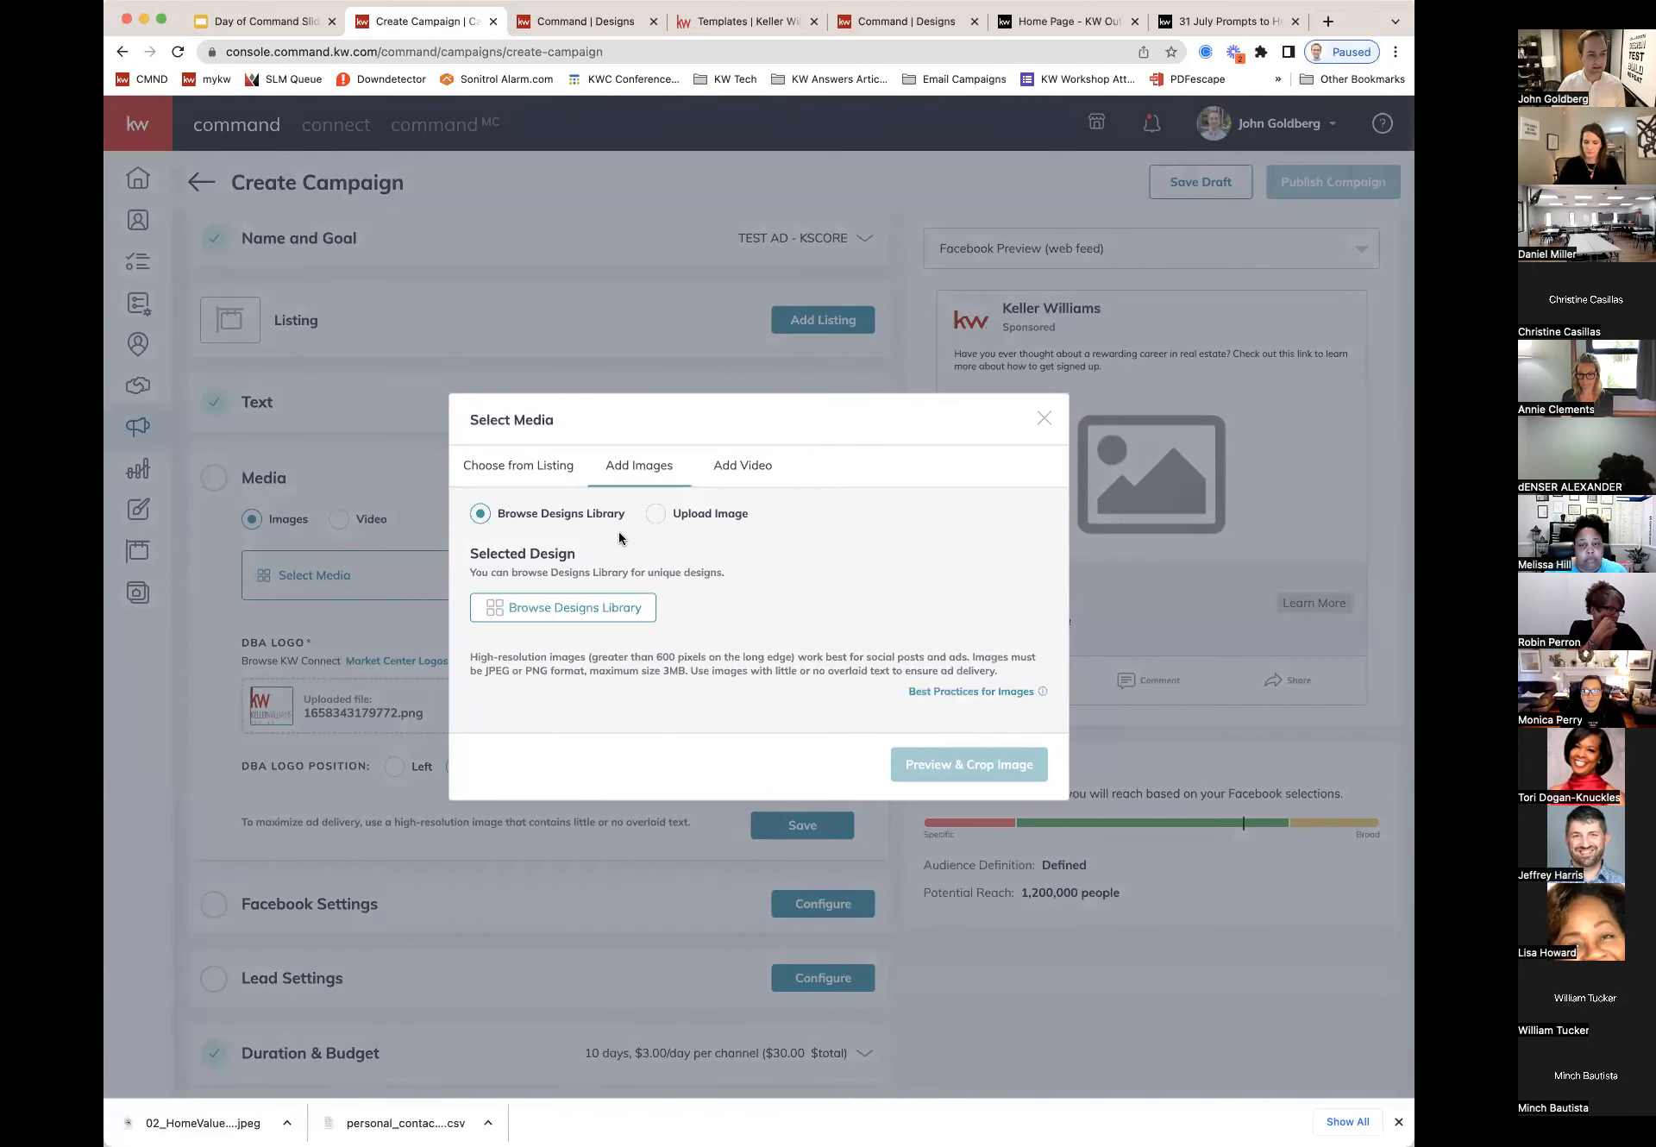
{"action": "left_click", "coordinate": [663, 516]}
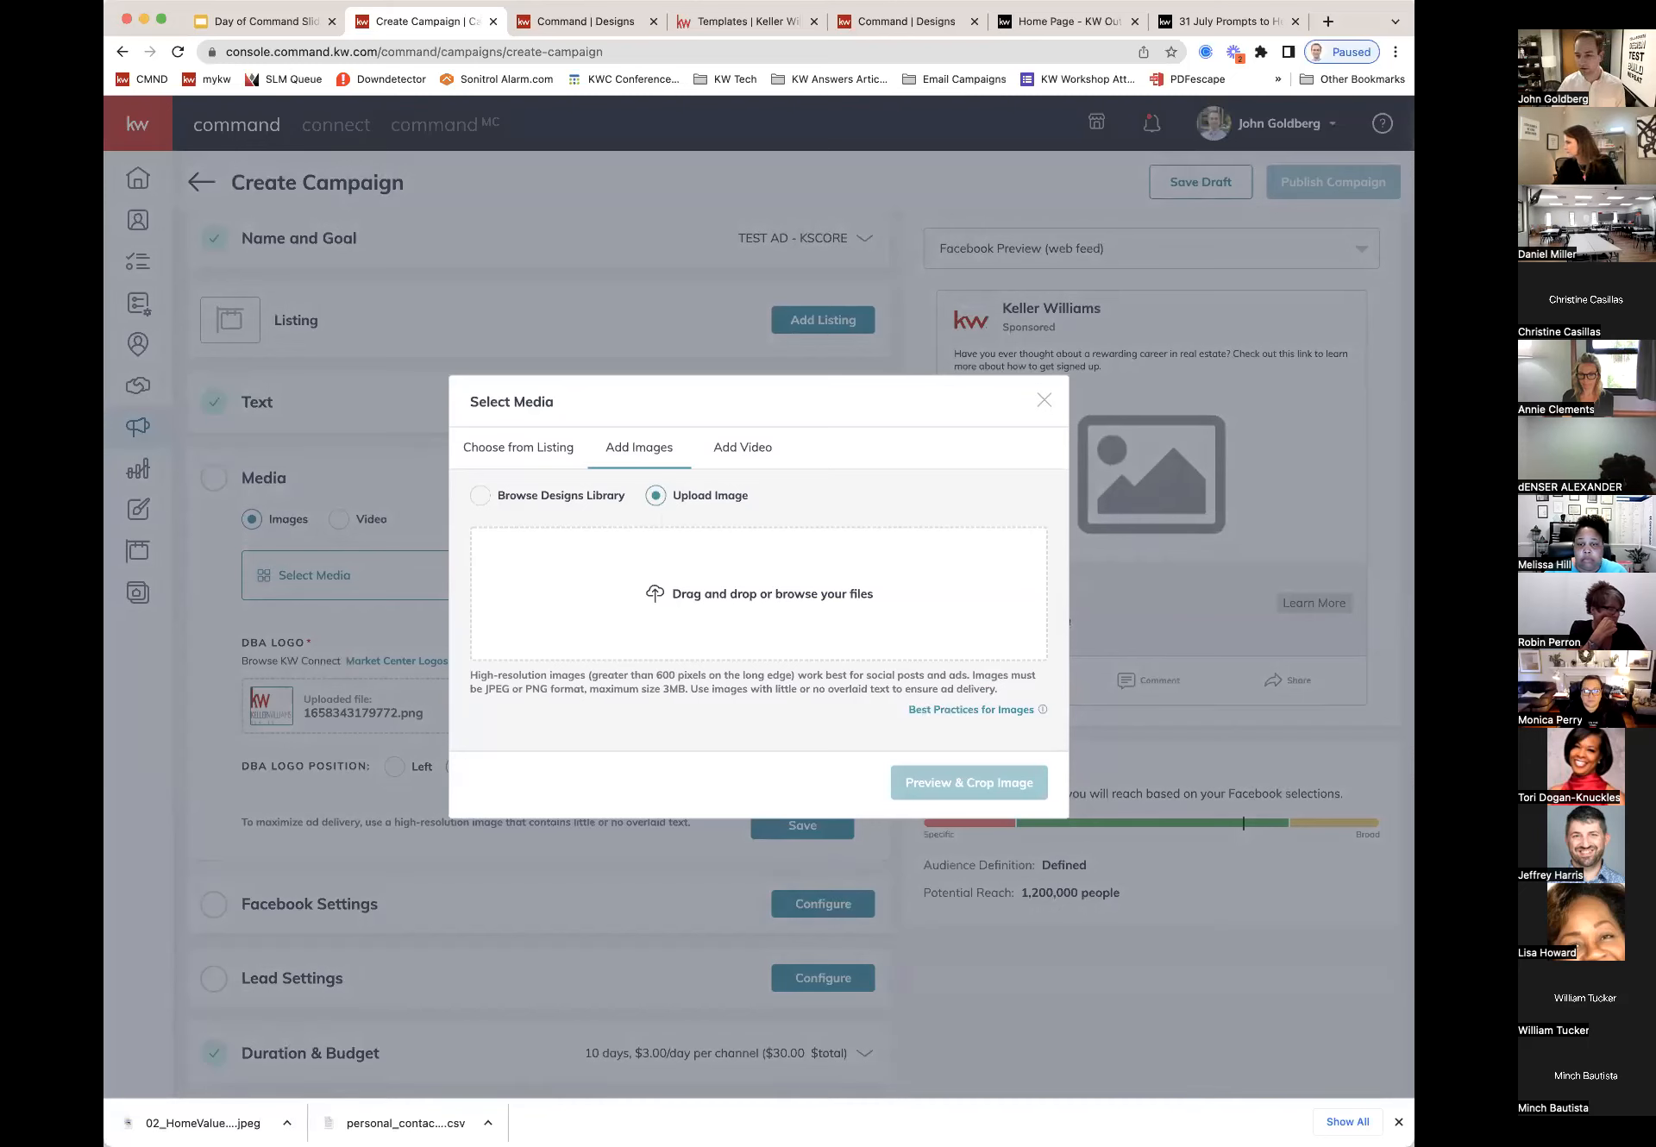
{"action": "left_click_drag", "start_coordinate": [795, 624], "coordinate": [736, 600]}
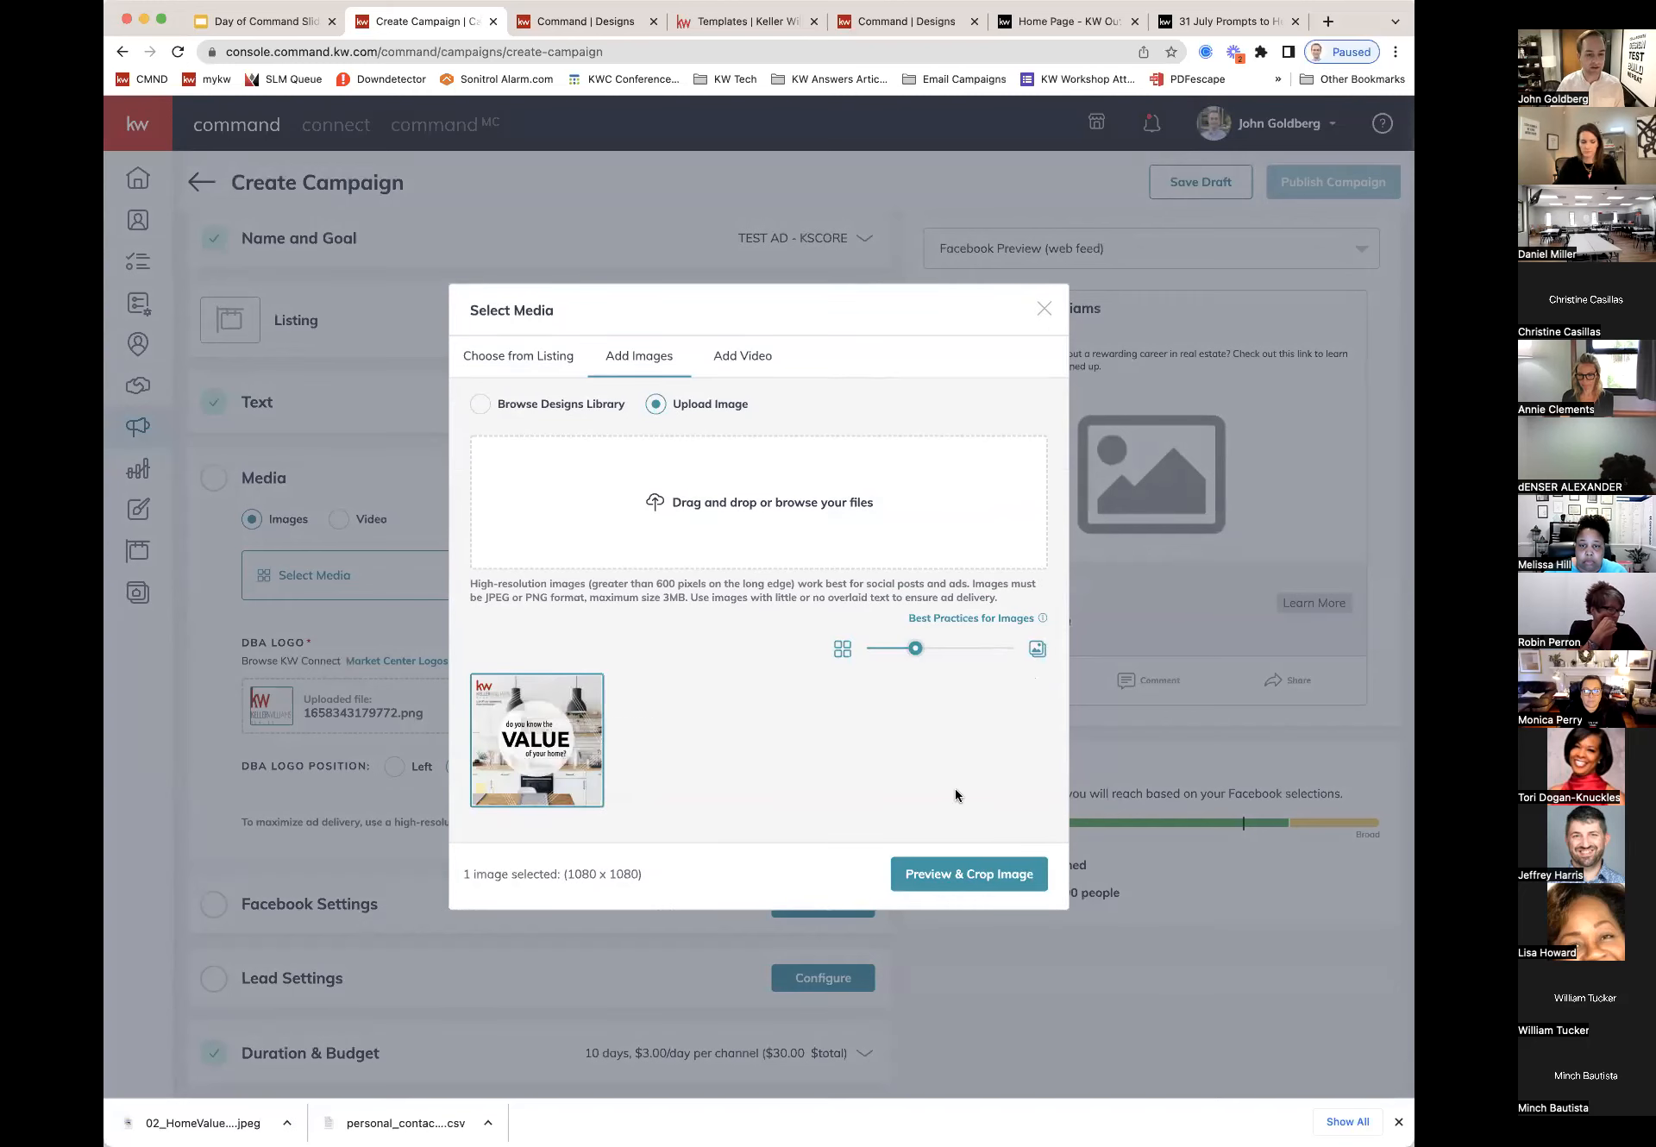
{"action": "left_click", "coordinate": [961, 880]}
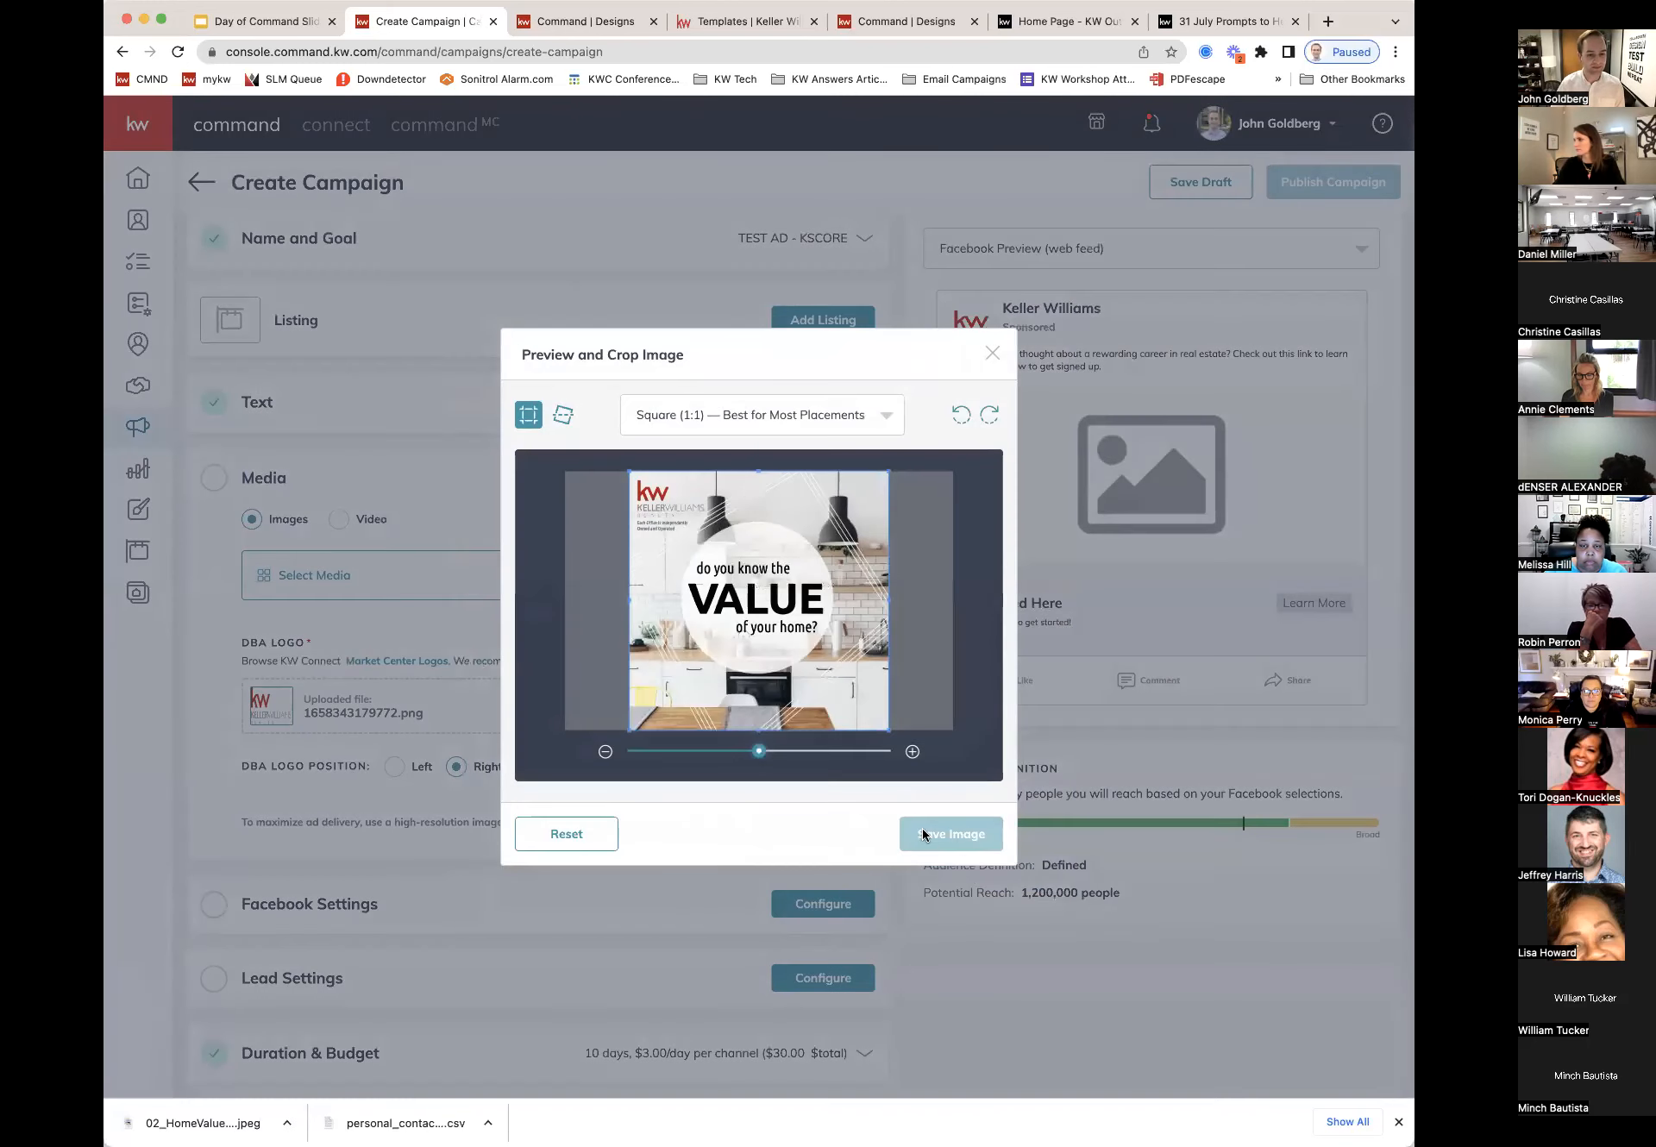
{"action": "left_click", "coordinate": [940, 834]}
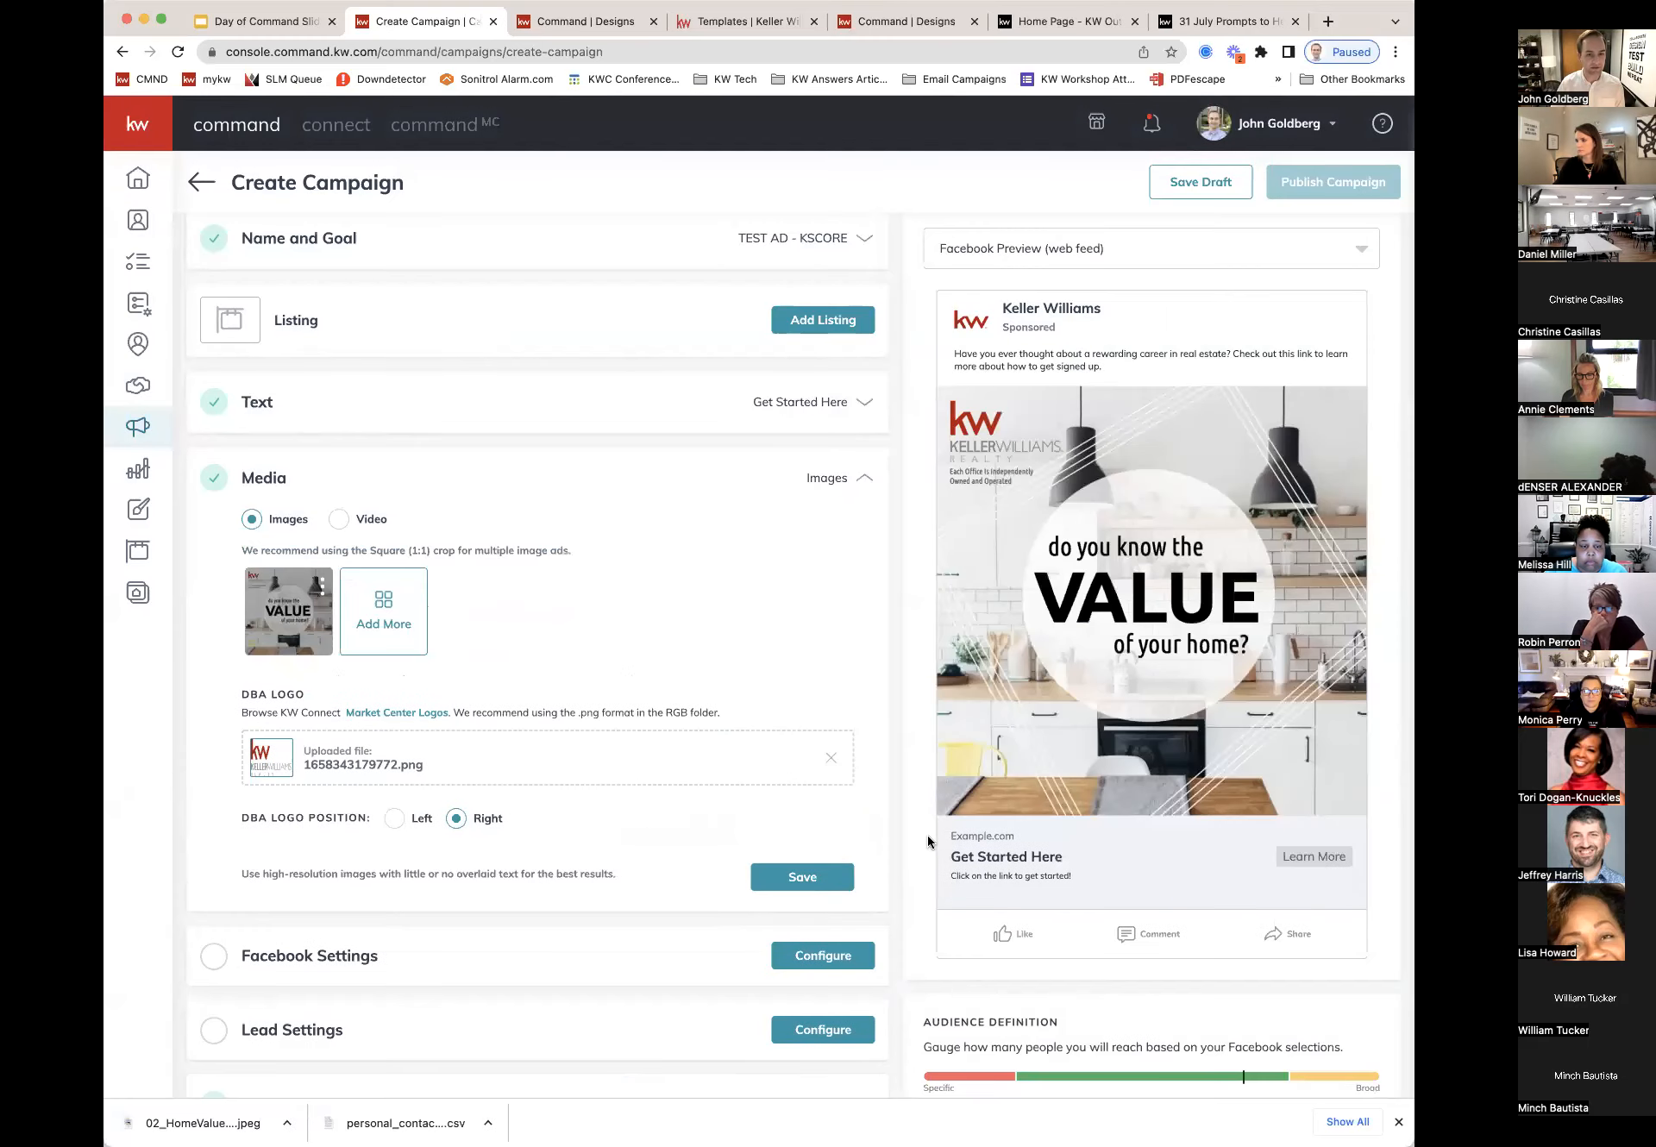
{"action": "scroll", "coordinate": [809, 832], "scroll_direction": "down", "scroll_amount": 2}
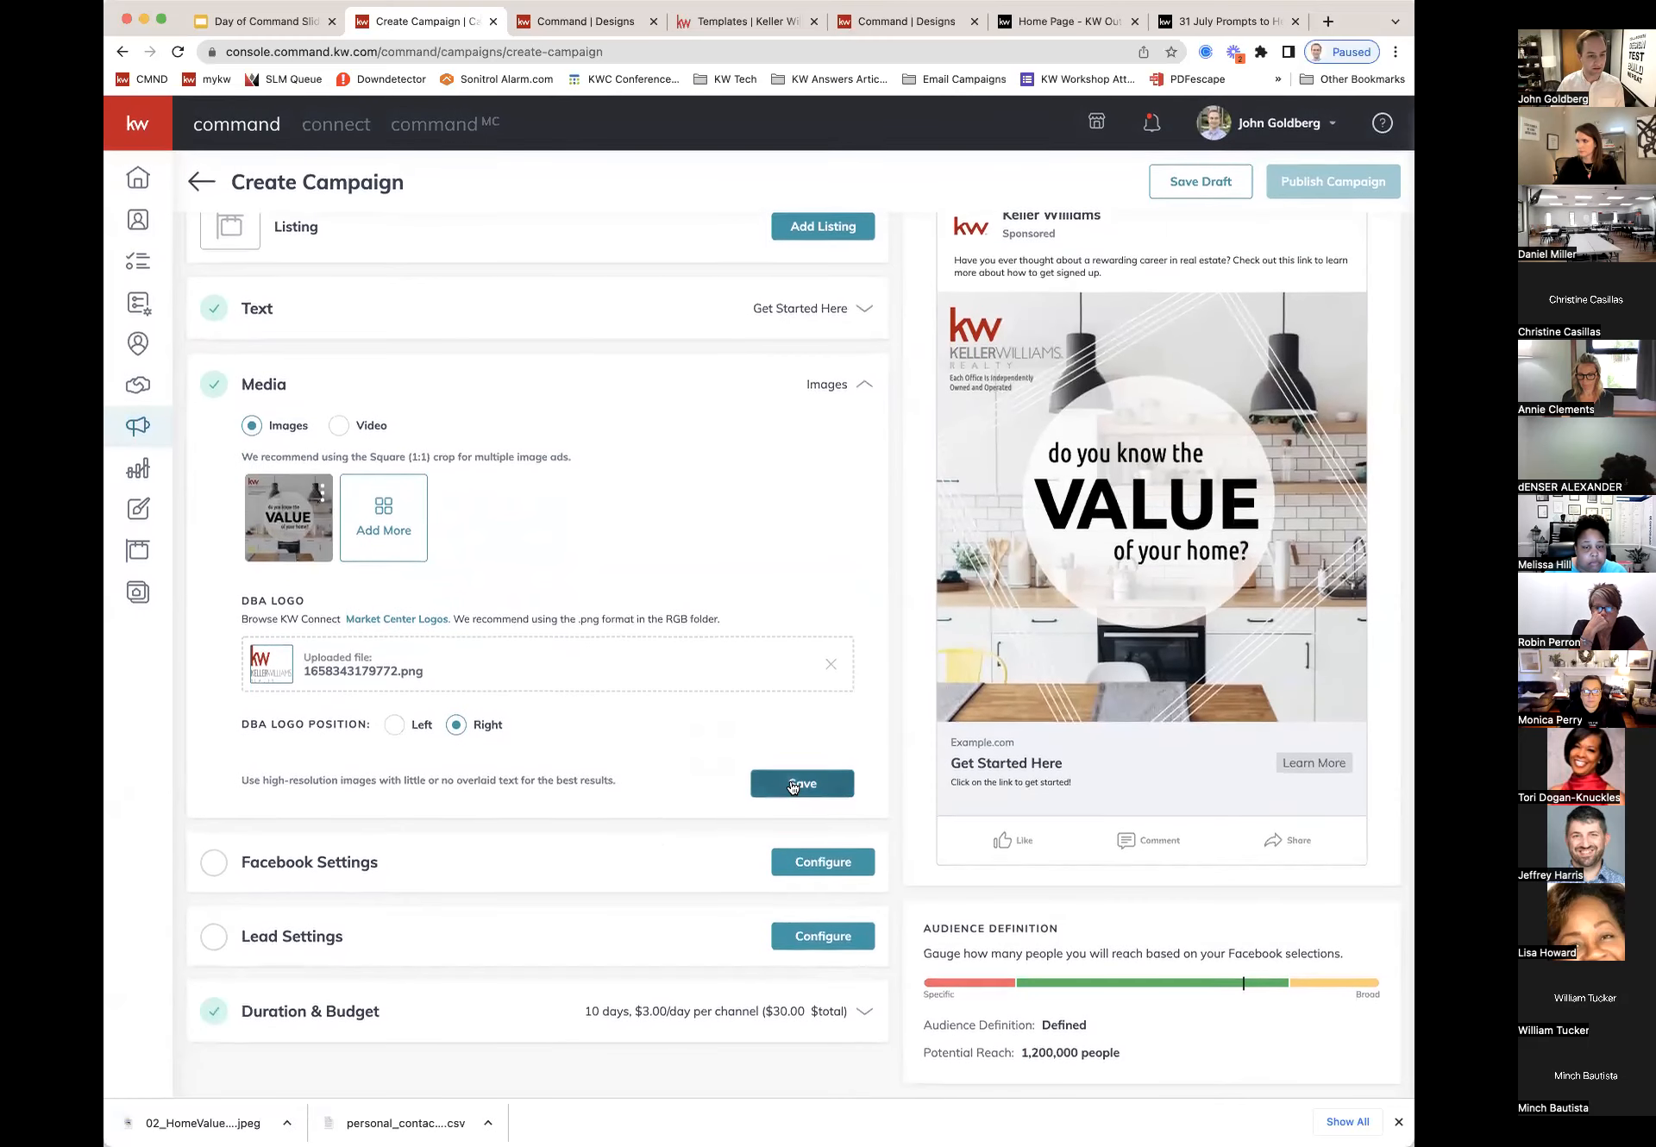
{"action": "left_click", "coordinate": [790, 786]}
{"action": "left_click", "coordinate": [819, 459]}
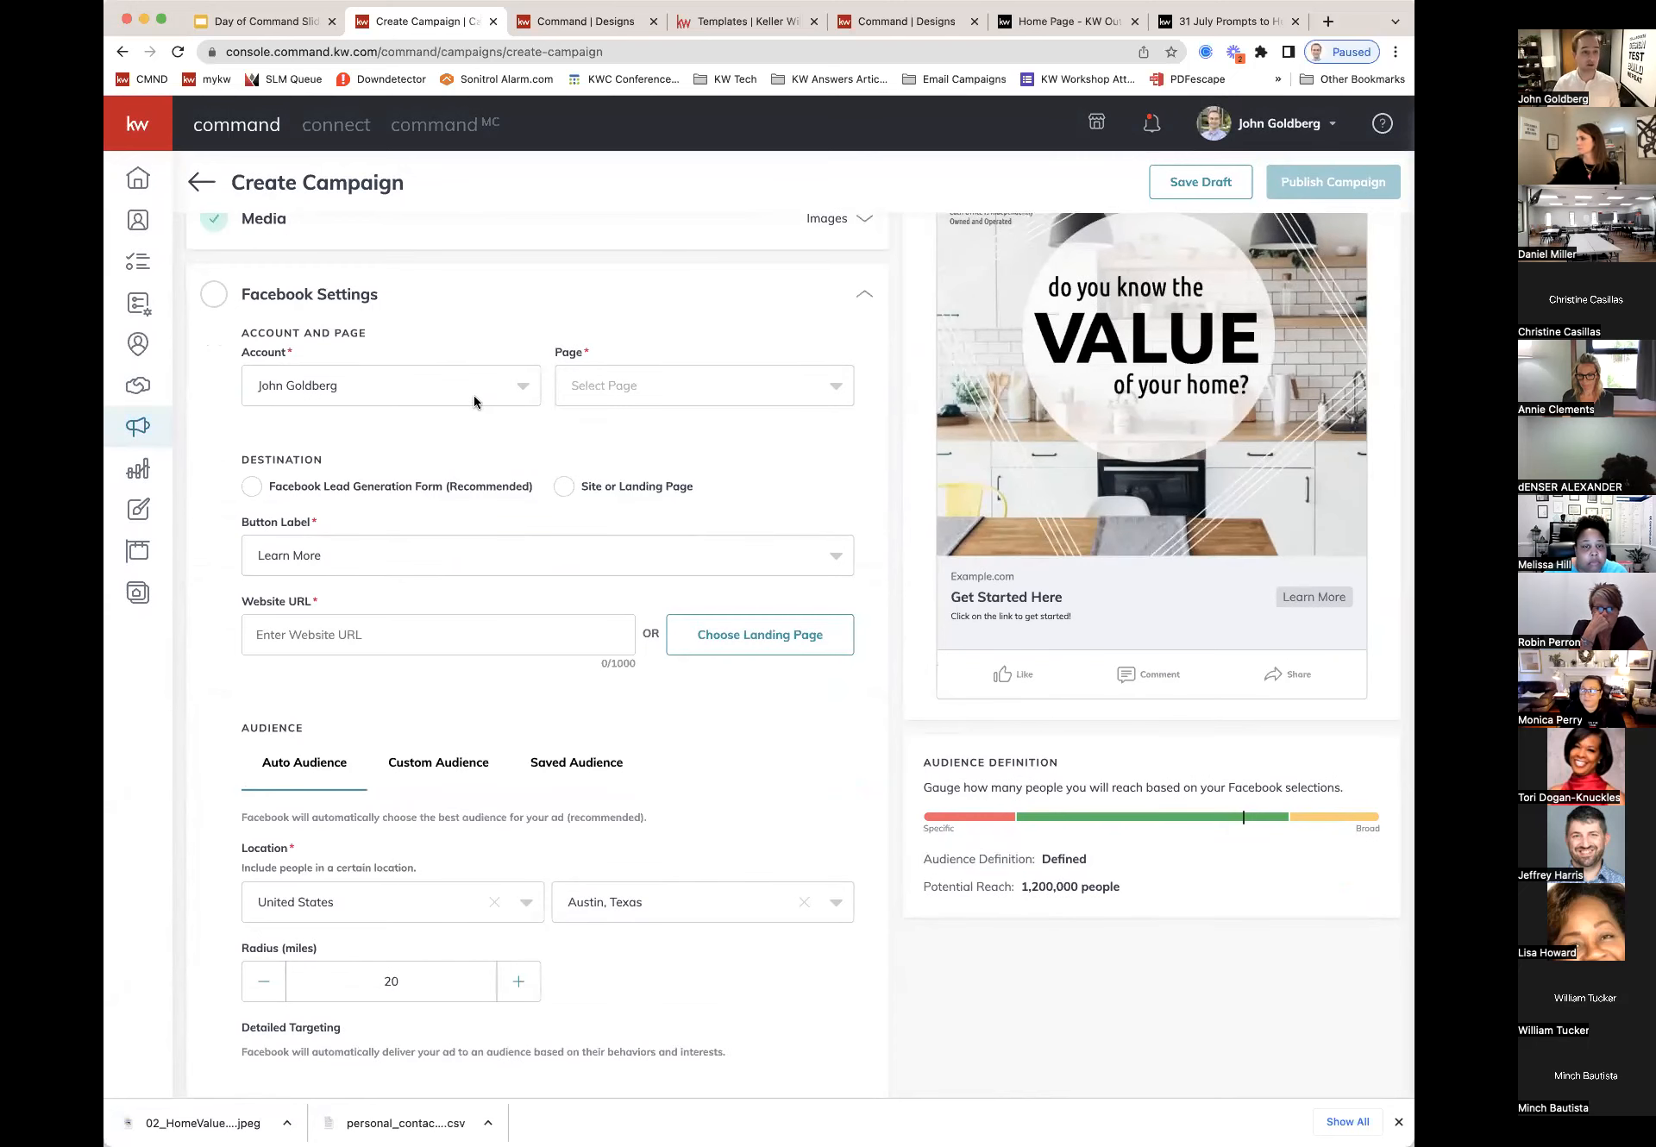
Step: Set page Keller Williams Palmetto, button label Sign Up, and the agent's kw.com website URL
{"action": "left_click", "coordinate": [604, 384]}
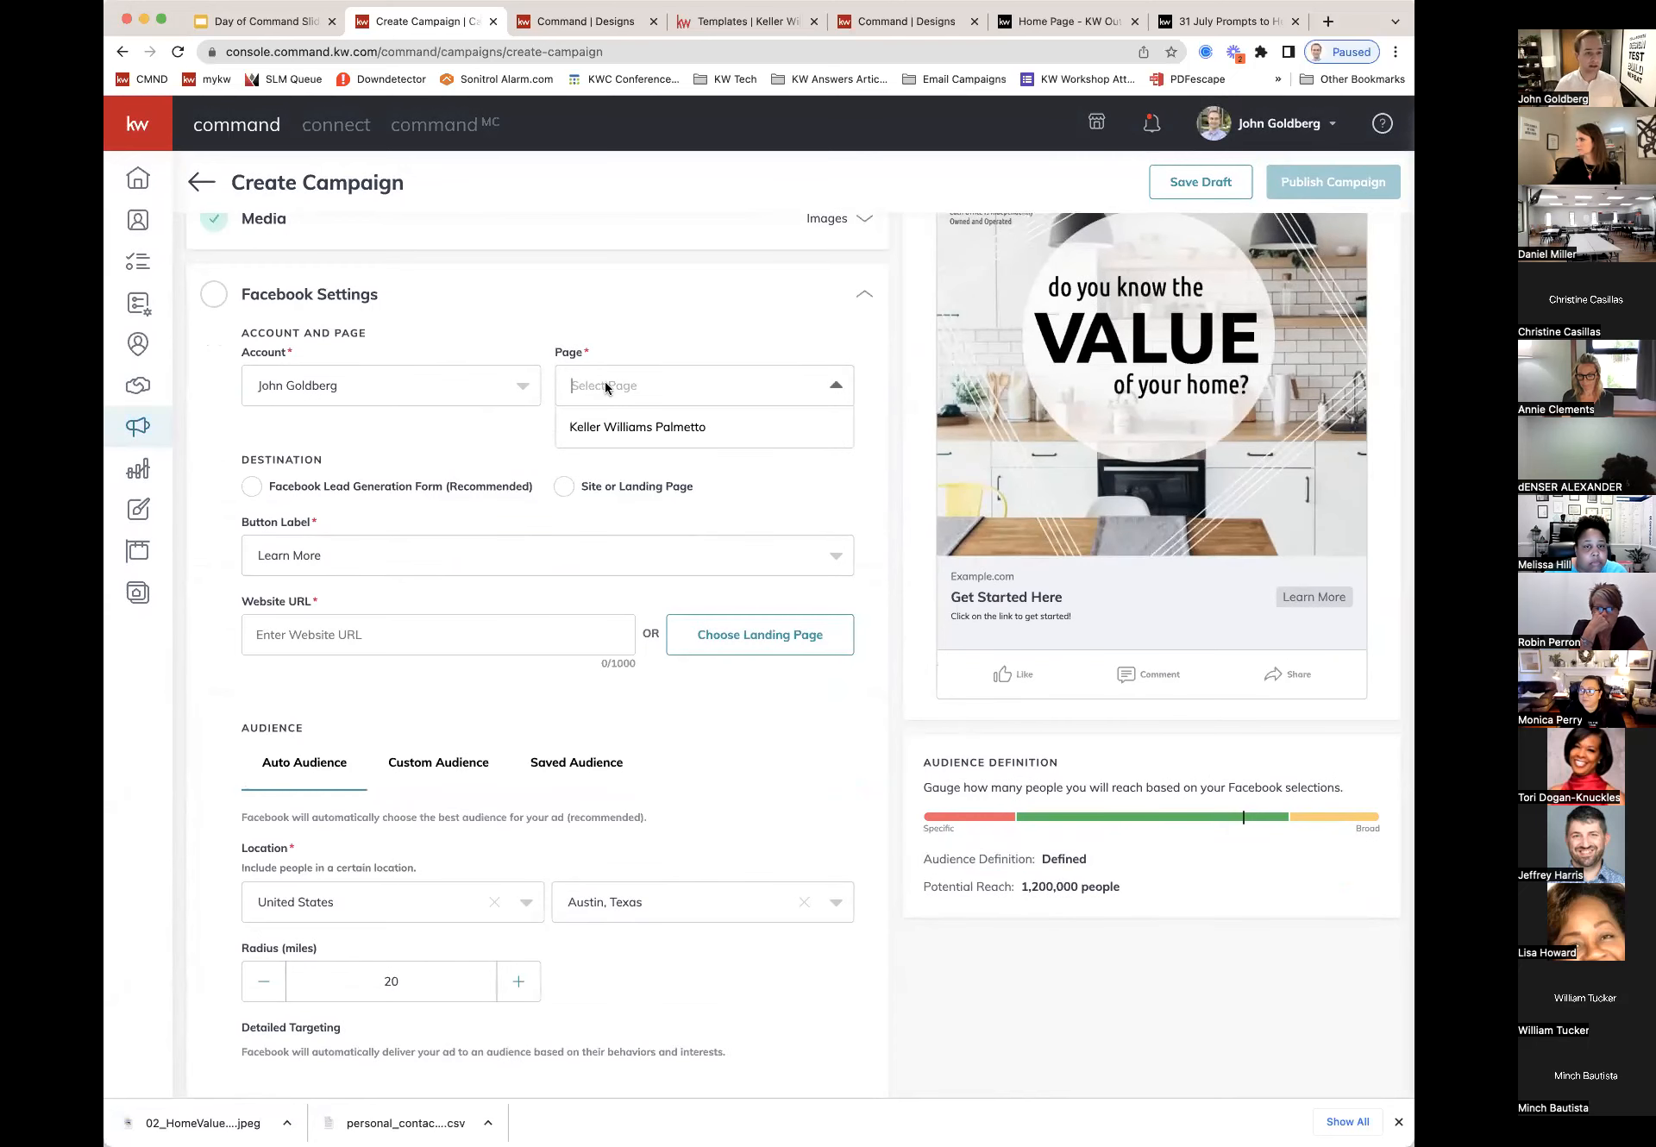
{"action": "left_click", "coordinate": [650, 427]}
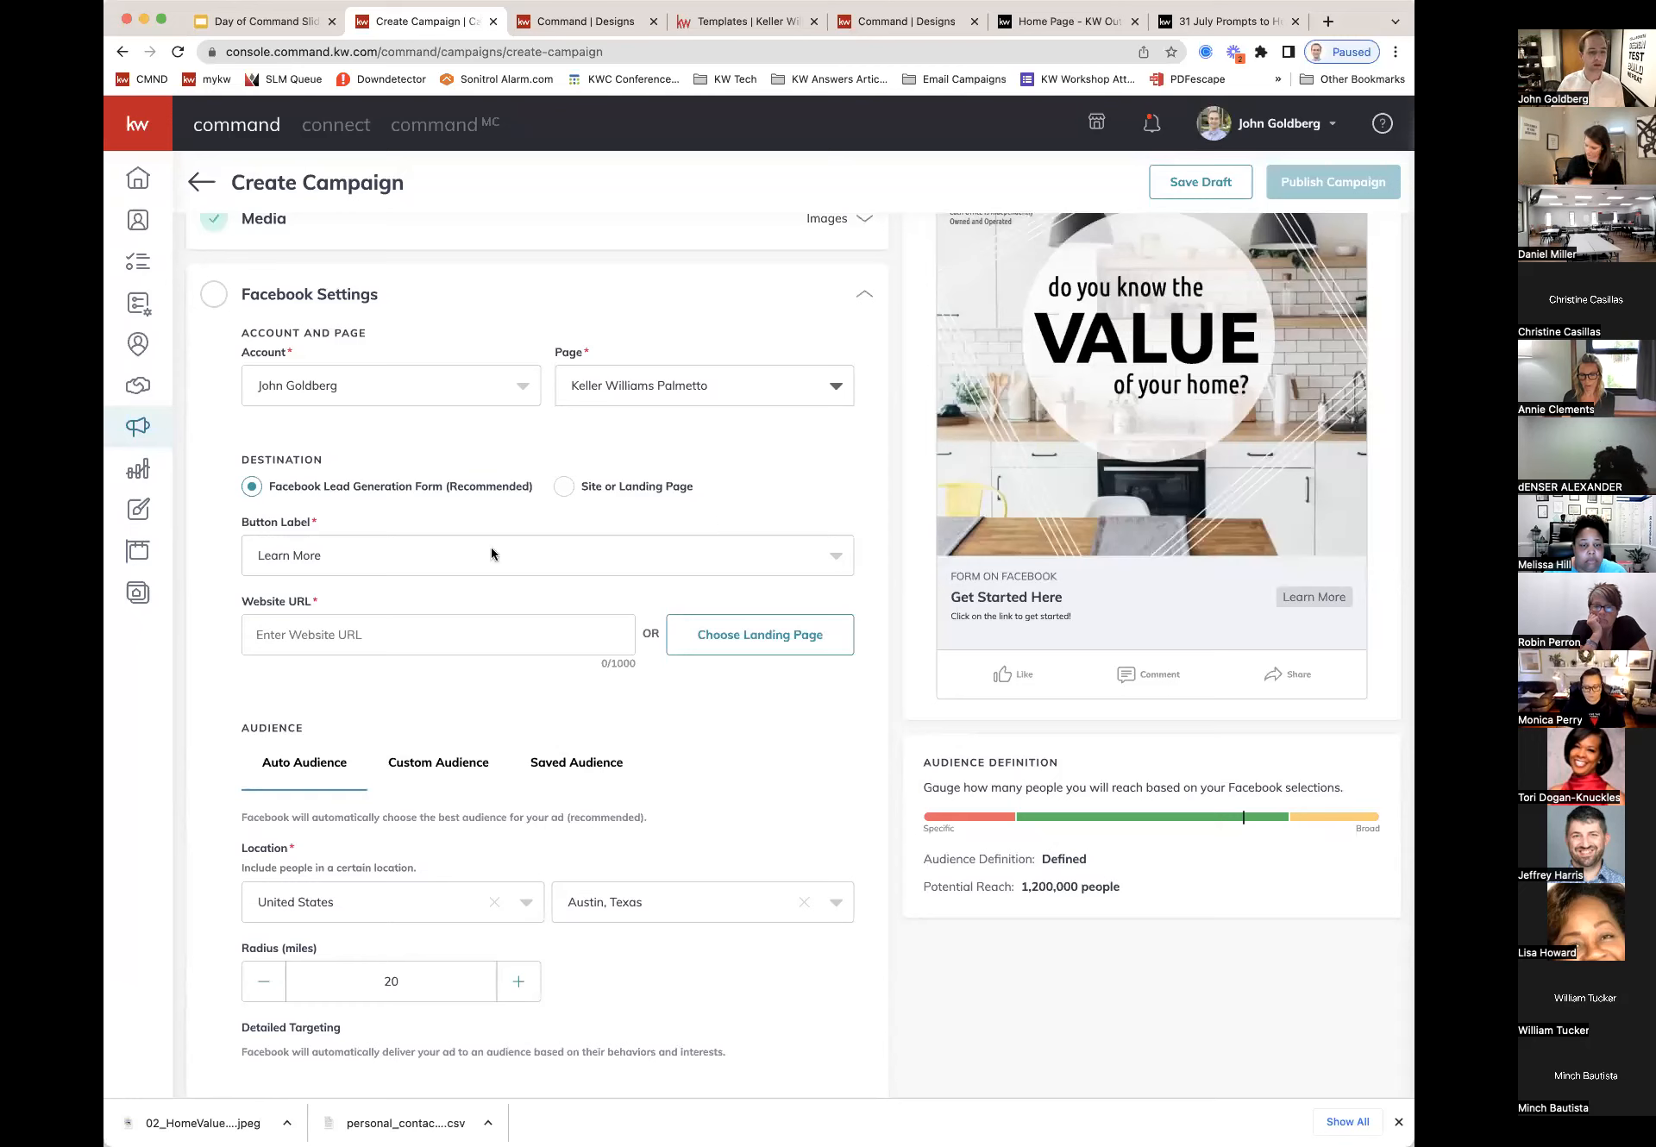
{"action": "left_click", "coordinate": [839, 556]}
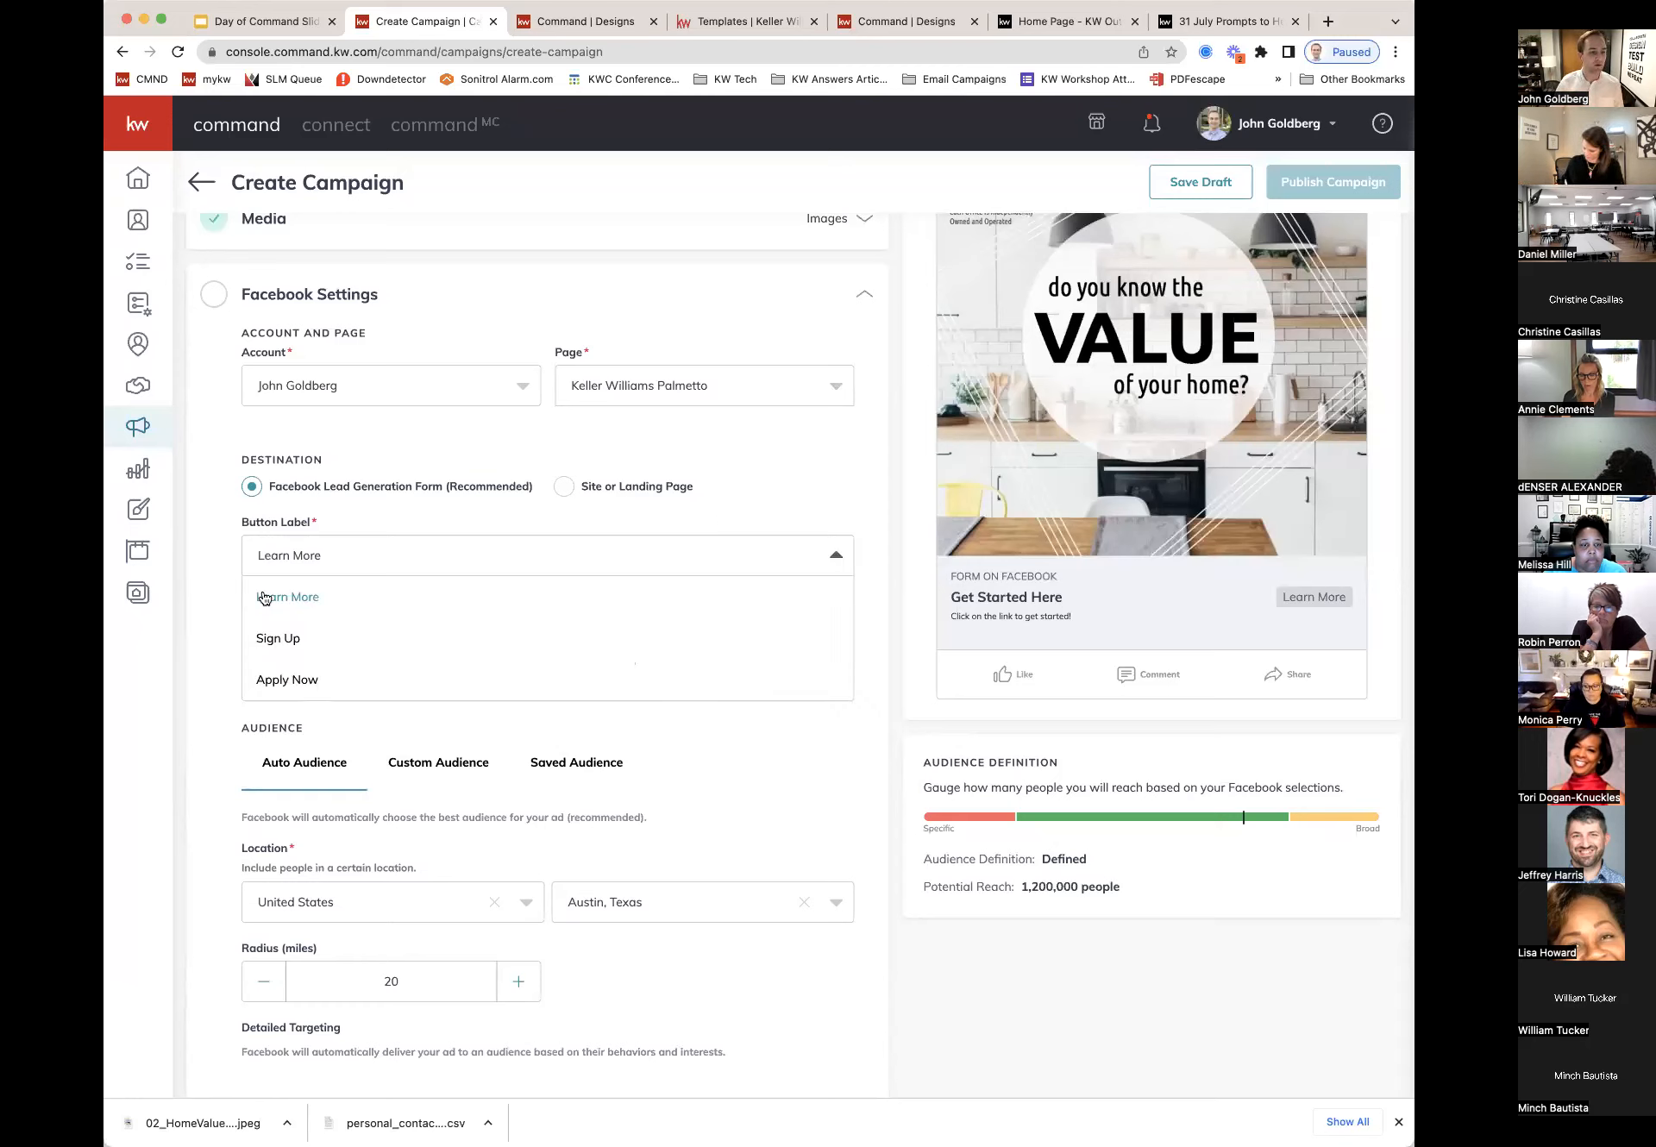
{"action": "left_click", "coordinate": [284, 640]}
{"action": "left_click", "coordinate": [418, 634]}
{"action": "type", "text": "https://"}
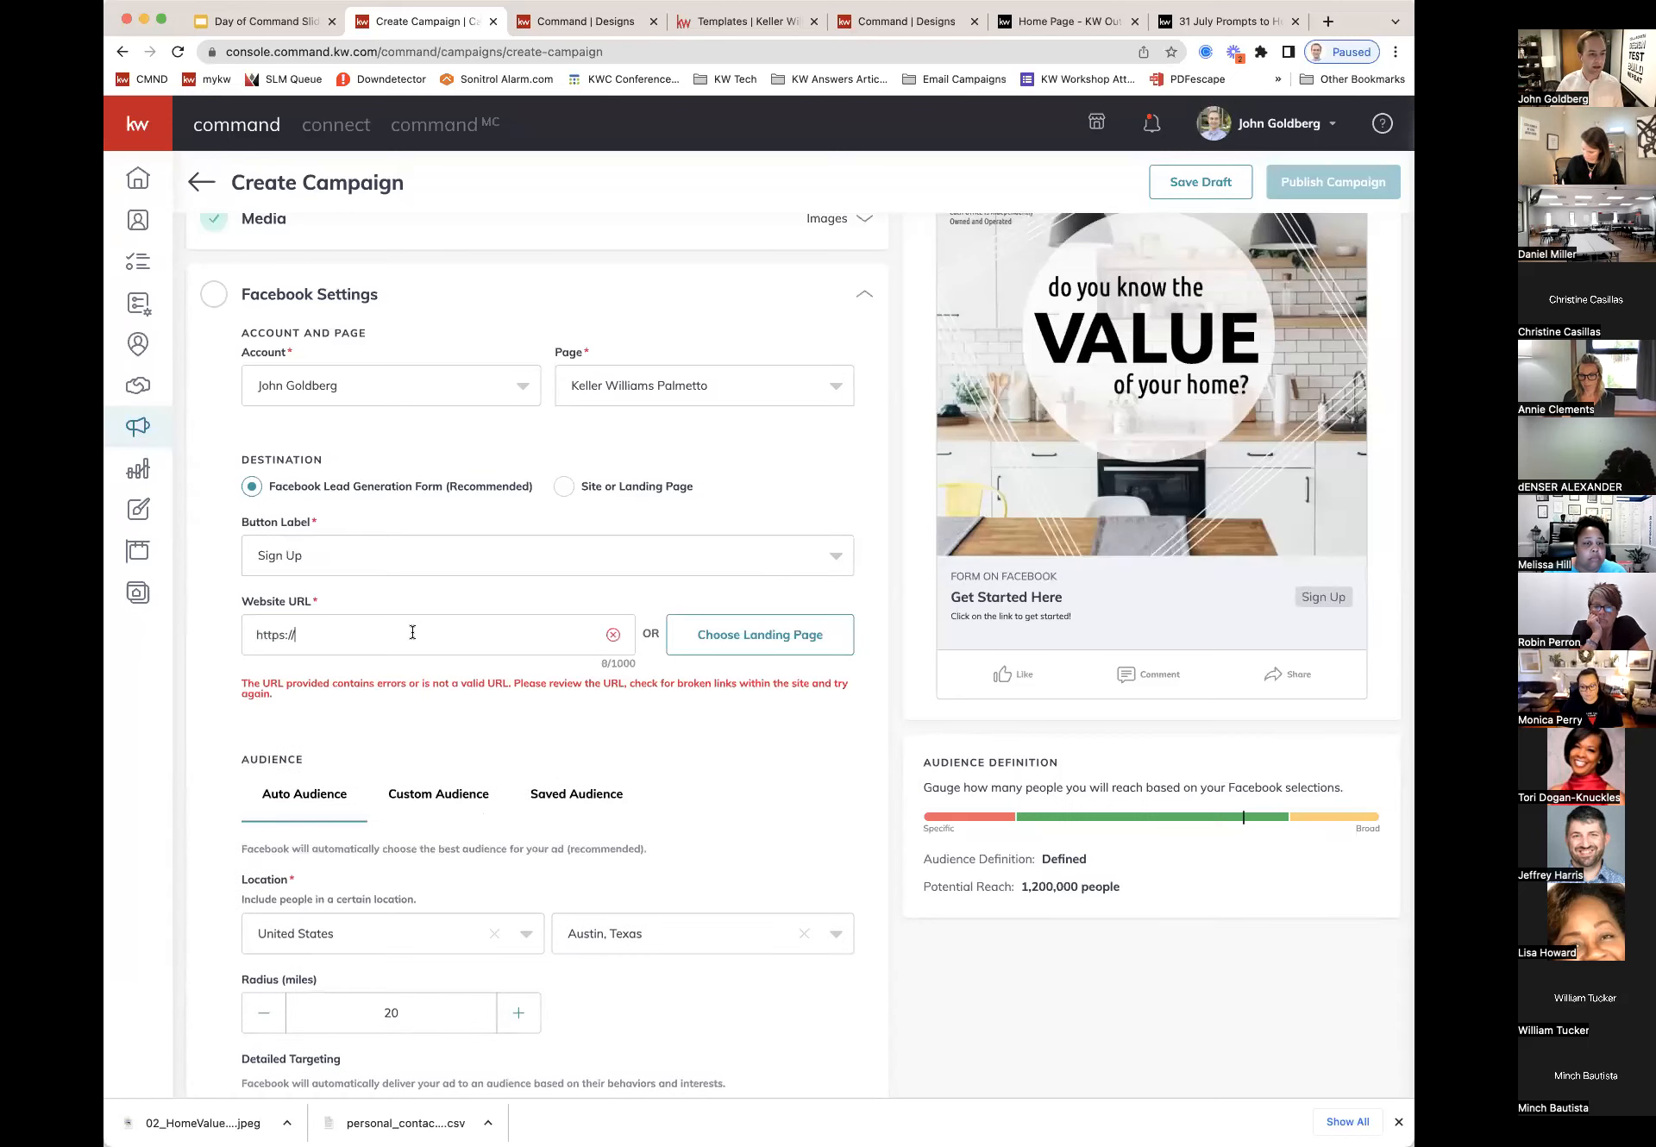
{"action": "type", "text": "johnhggoldberg.kw.c"}
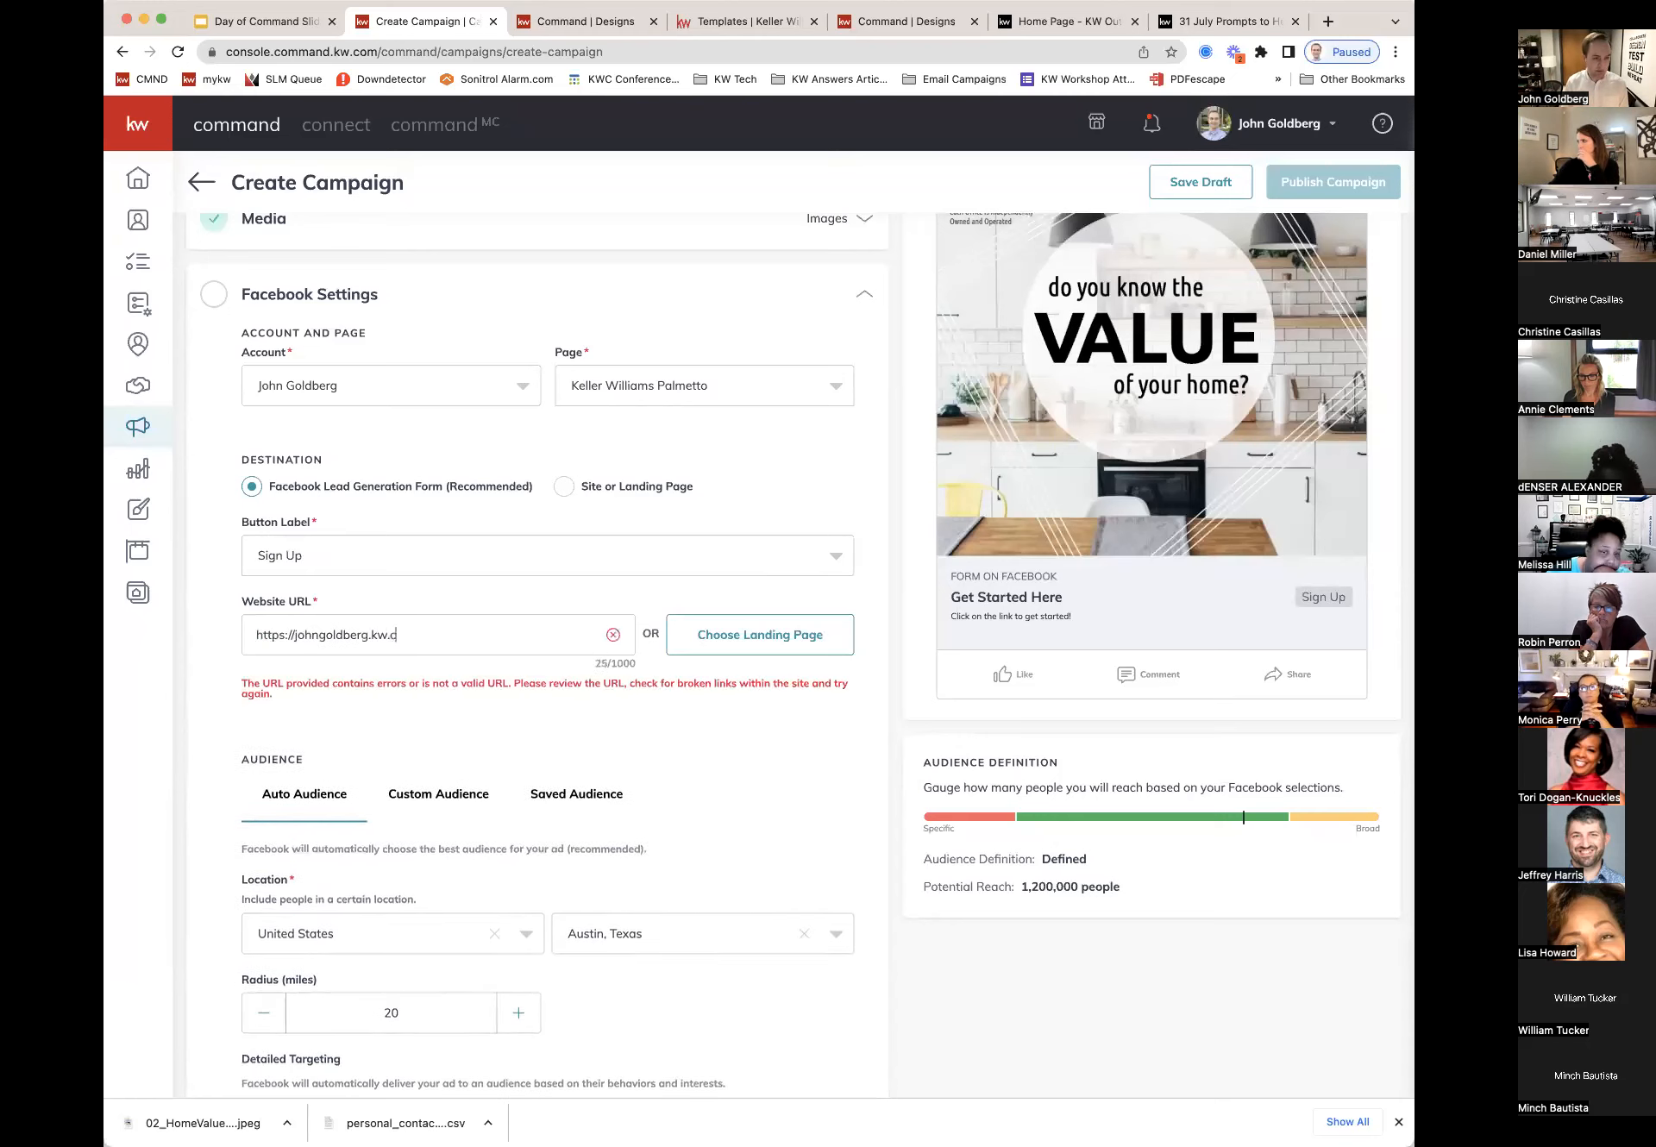
{"action": "type", "text": "om"}
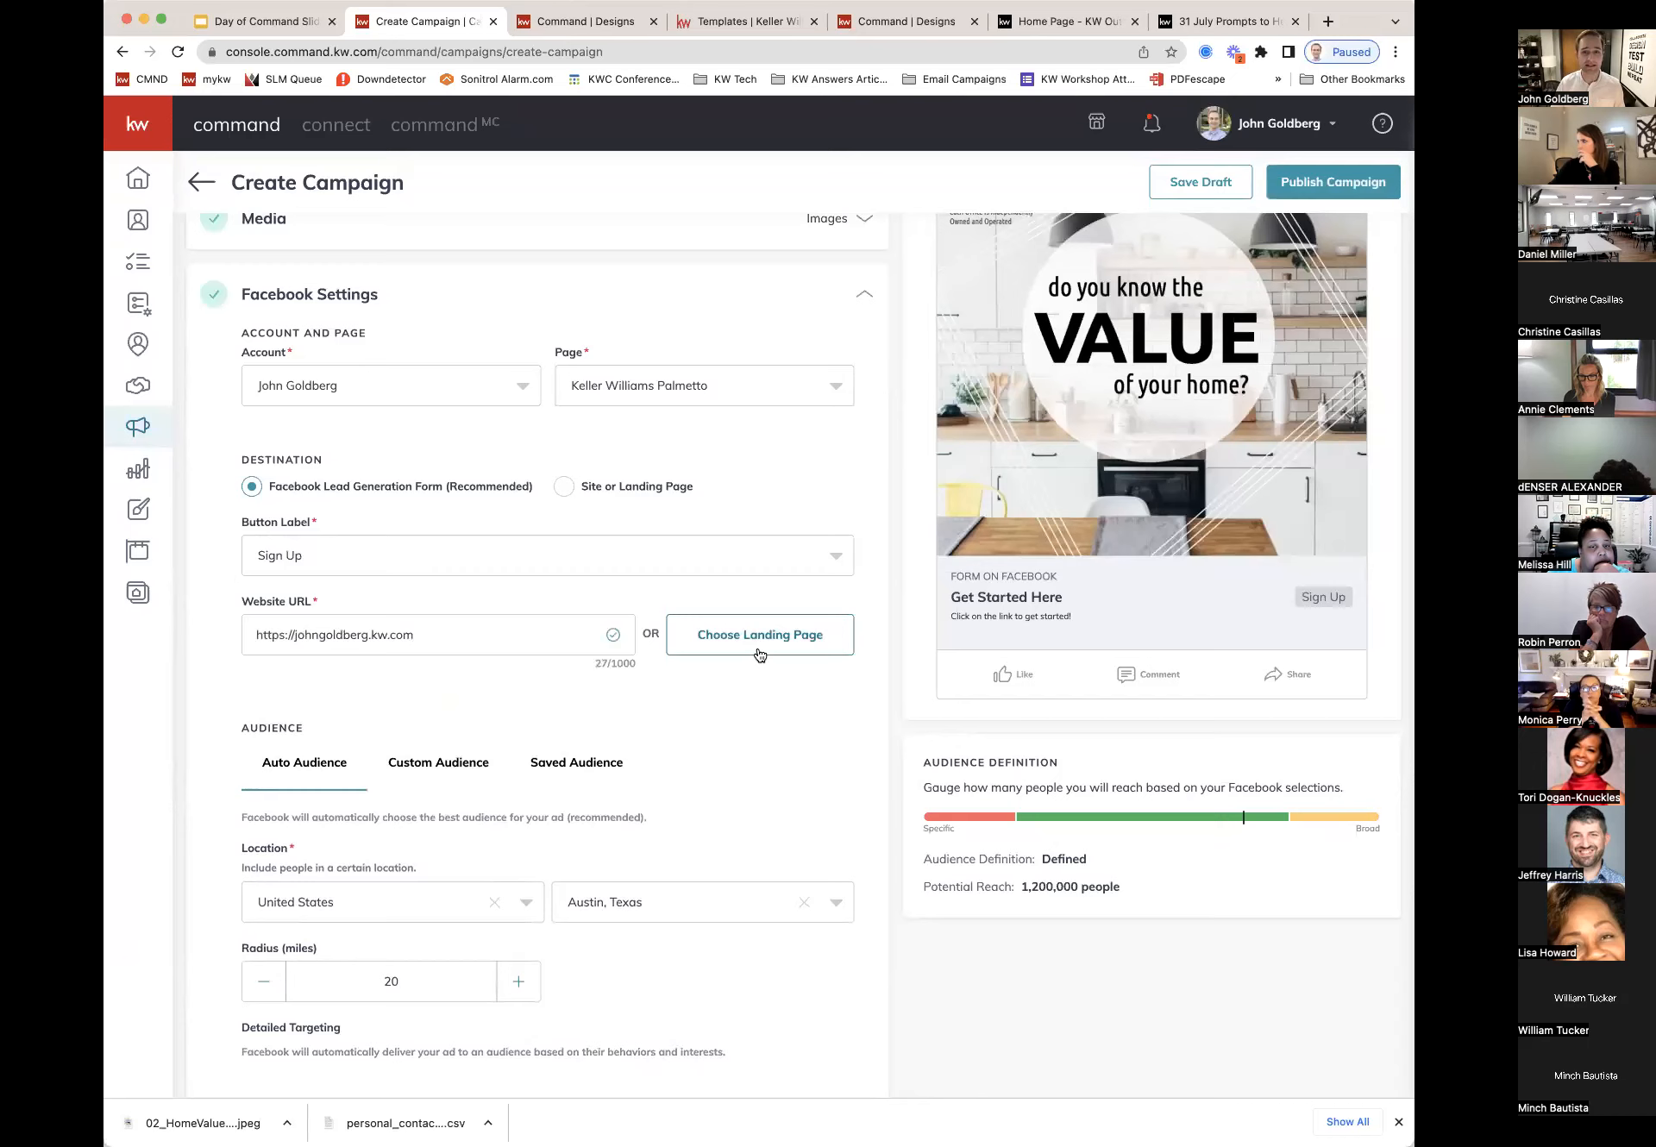
{"action": "left_click_drag", "start_coordinate": [445, 634], "coordinate": [240, 635]}
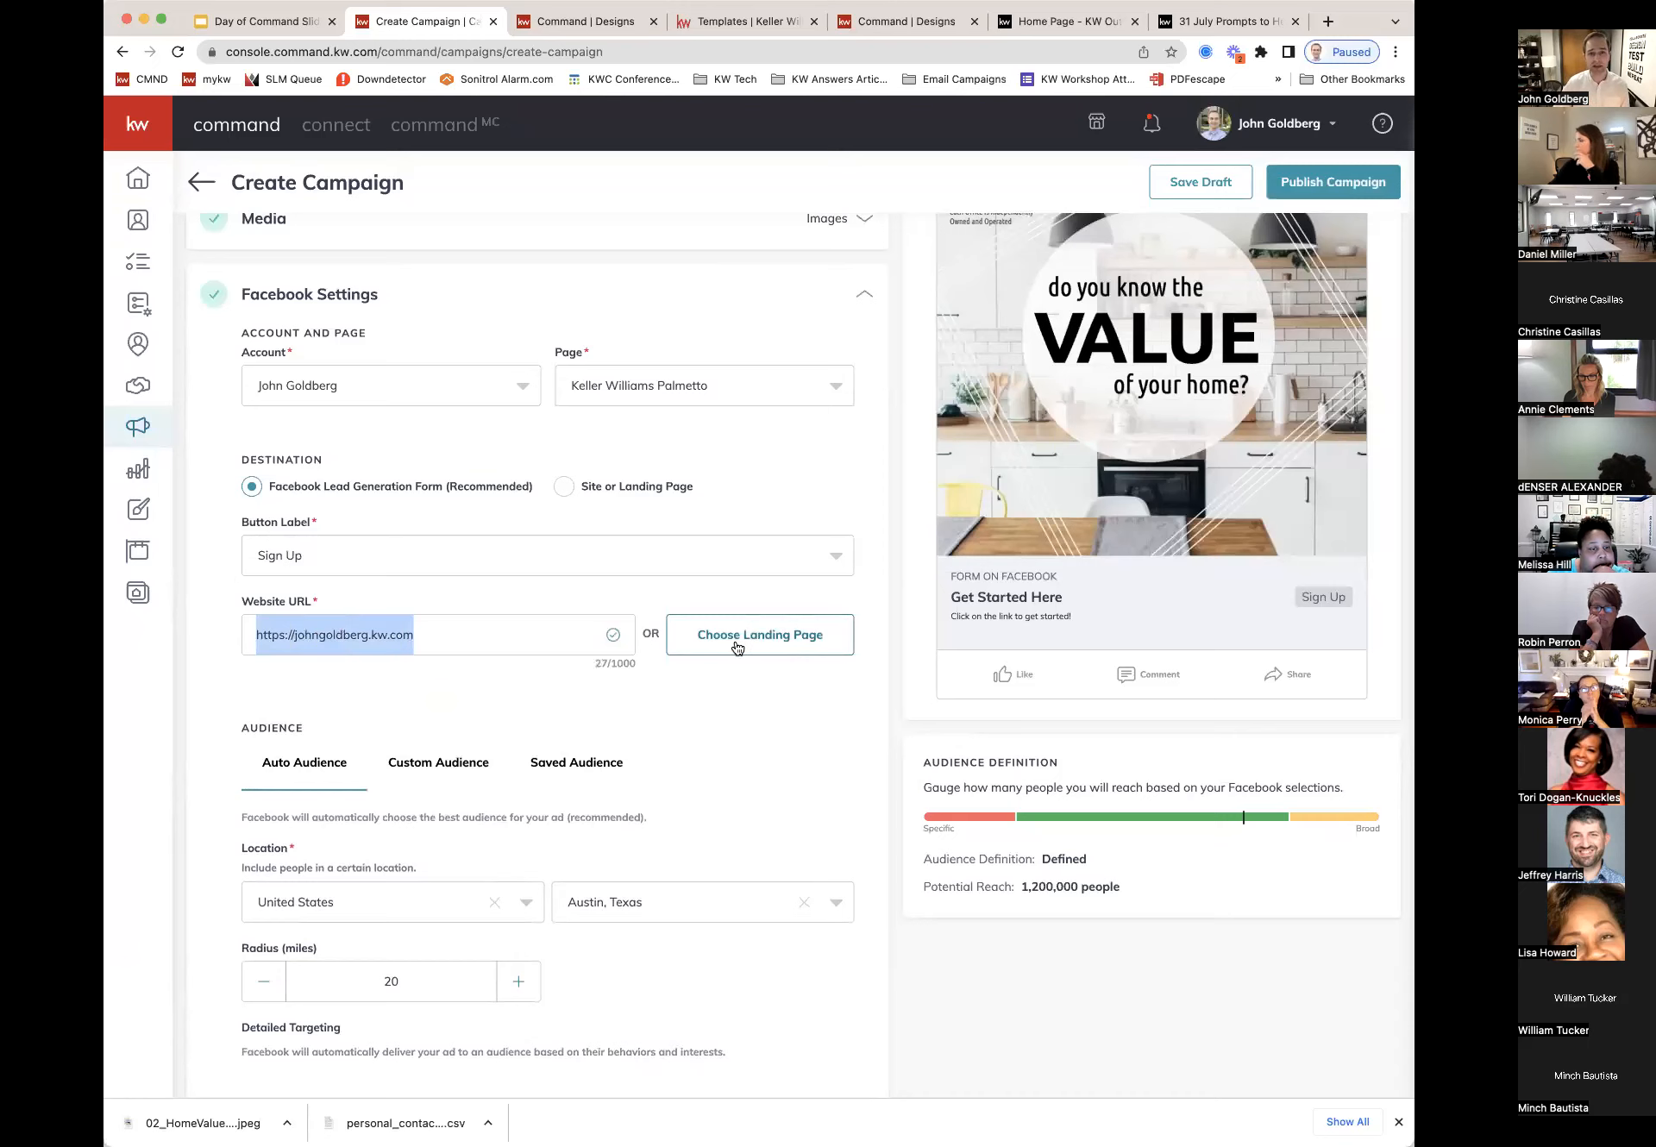
Step: Replace the audience location Austin, Texas with Columbia, South Carolina
{"action": "scroll", "coordinate": [750, 639], "scroll_direction": "down", "scroll_amount": 3}
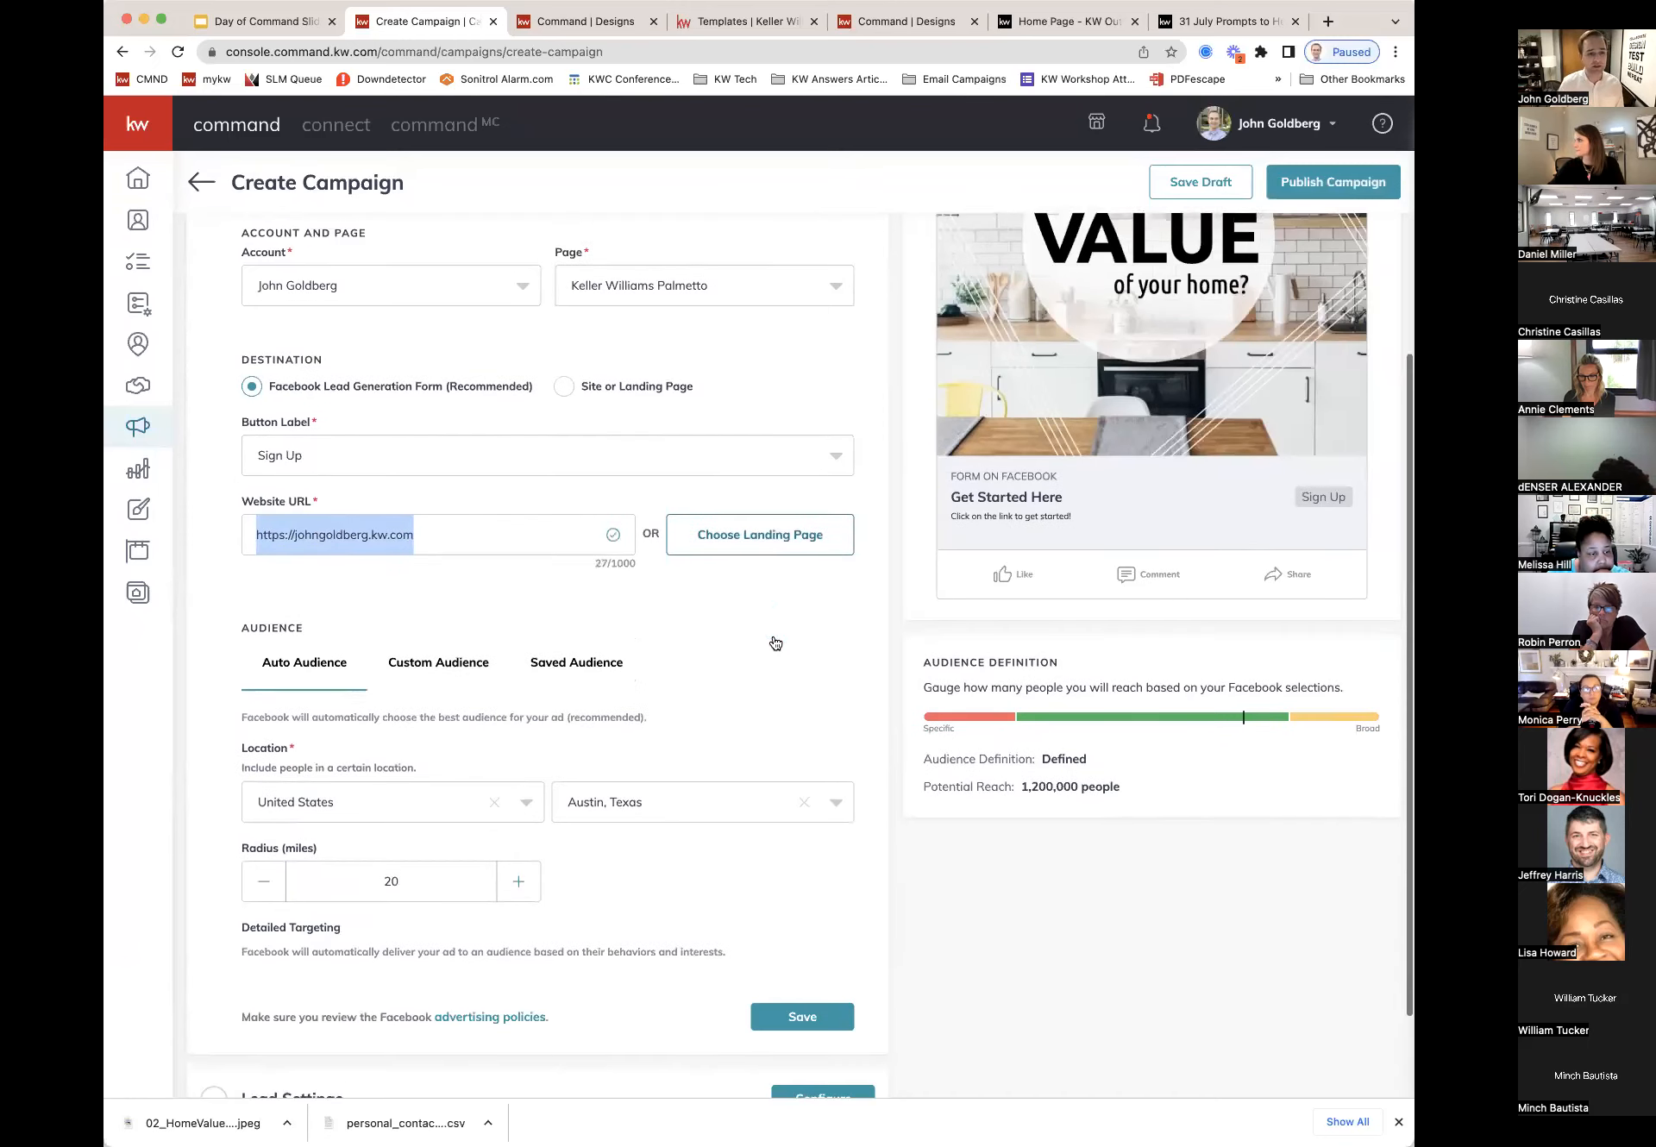
{"action": "scroll", "coordinate": [745, 594], "scroll_direction": "down", "scroll_amount": 2}
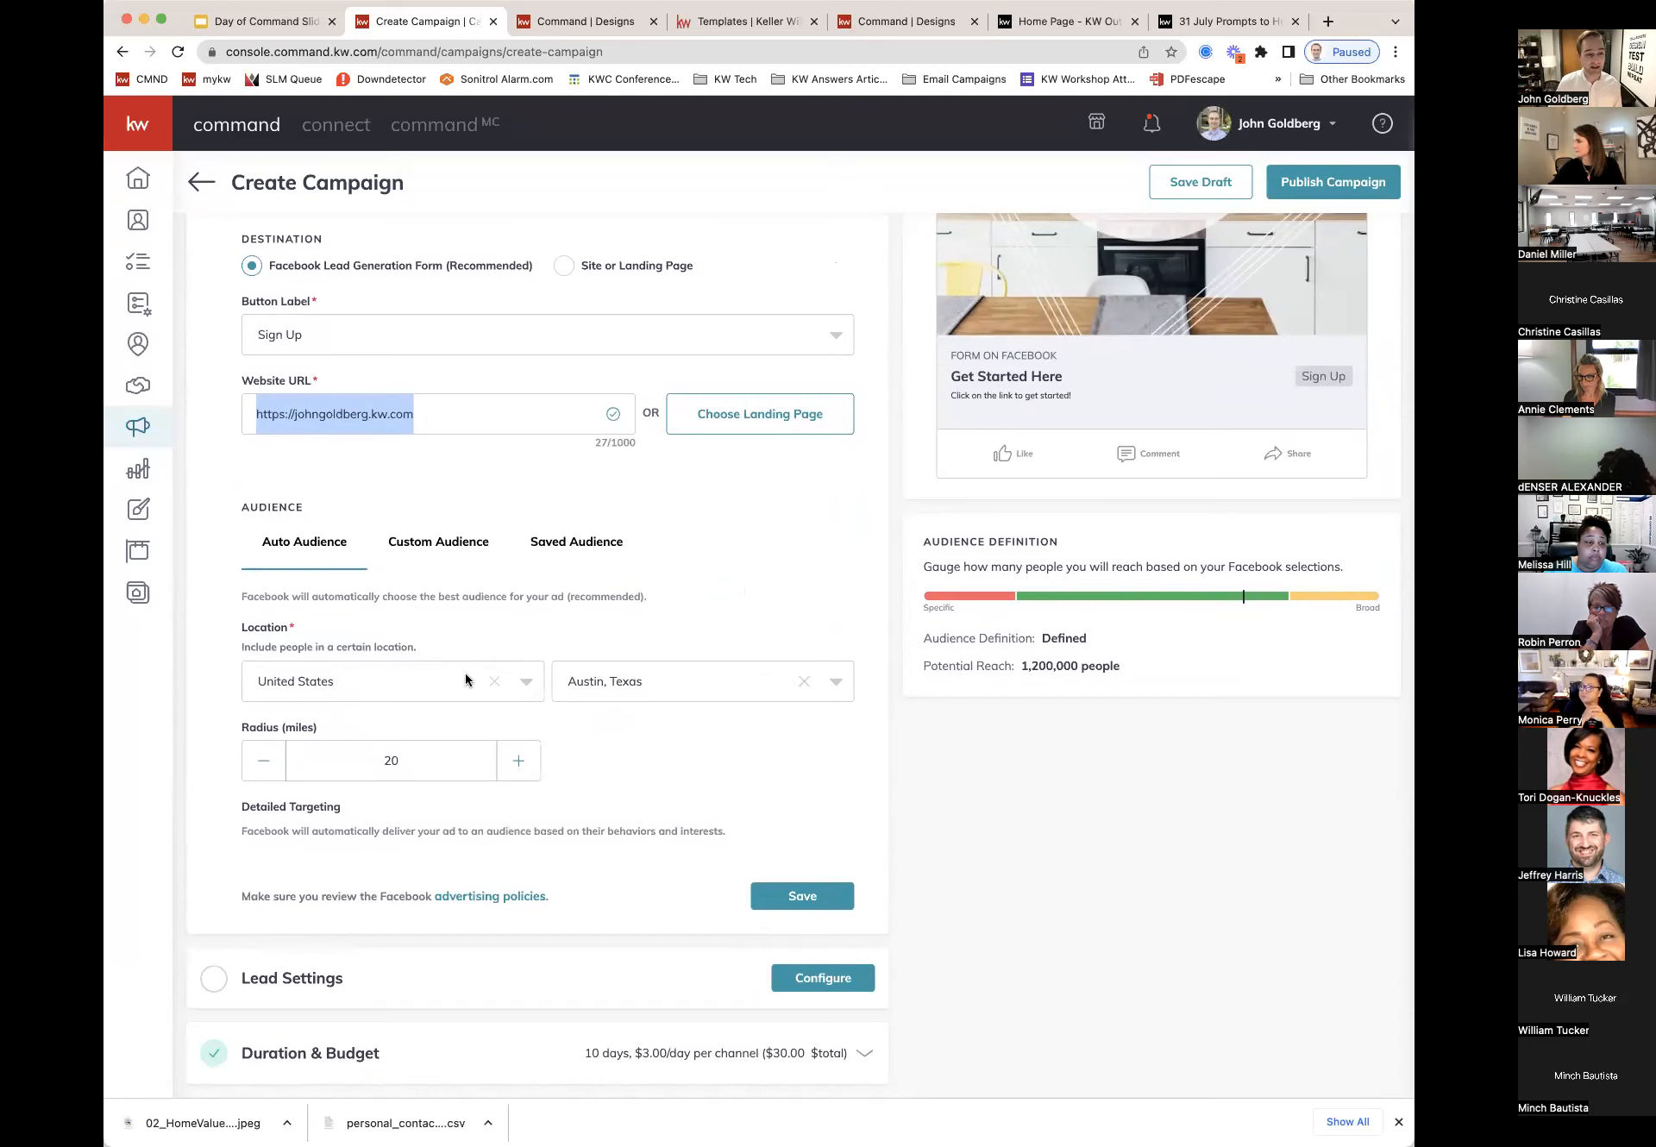
{"action": "left_click", "coordinate": [732, 682]}
{"action": "left_click", "coordinate": [803, 681]}
{"action": "type", "text": "Columbia, South Car"}
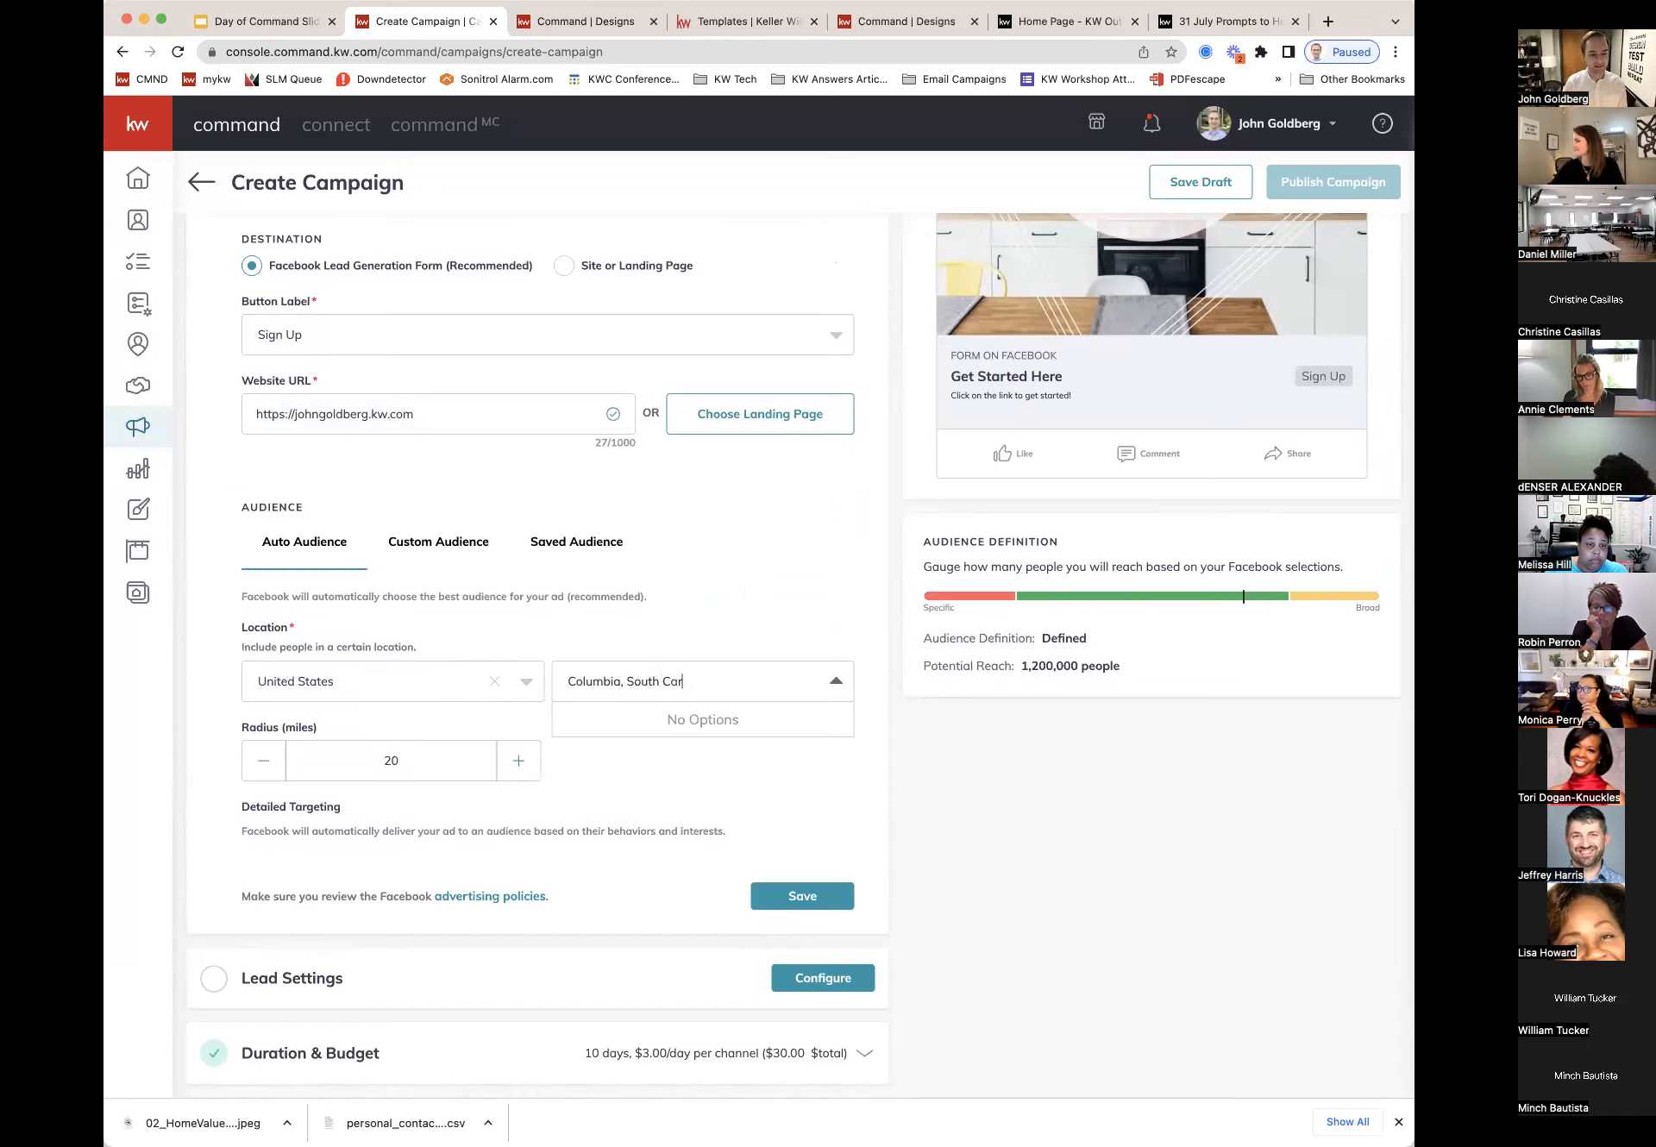
{"action": "left_click", "coordinate": [745, 619]}
{"action": "left_click", "coordinate": [707, 675]}
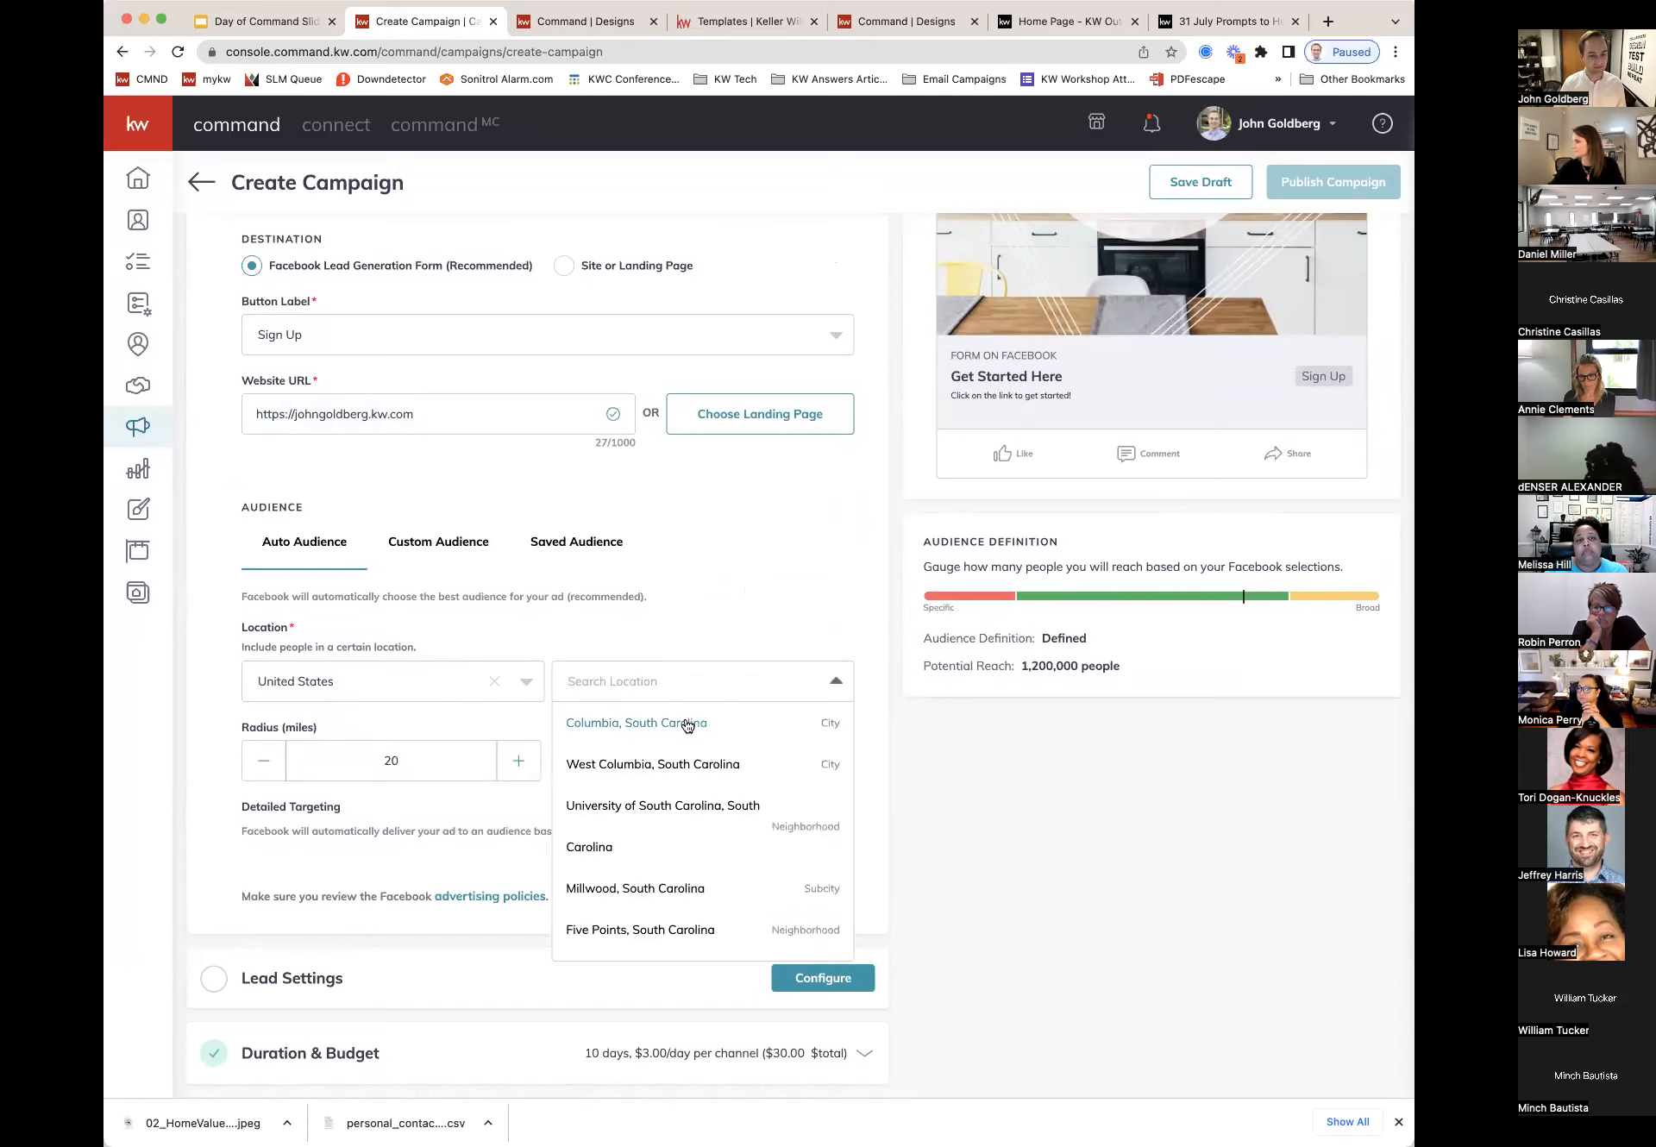
{"action": "left_click", "coordinate": [687, 723]}
Step: Enter 100 as the radius (capped at 50 miles), check the 805,100 reach, and save the audience
{"action": "double_click", "coordinate": [393, 761]}
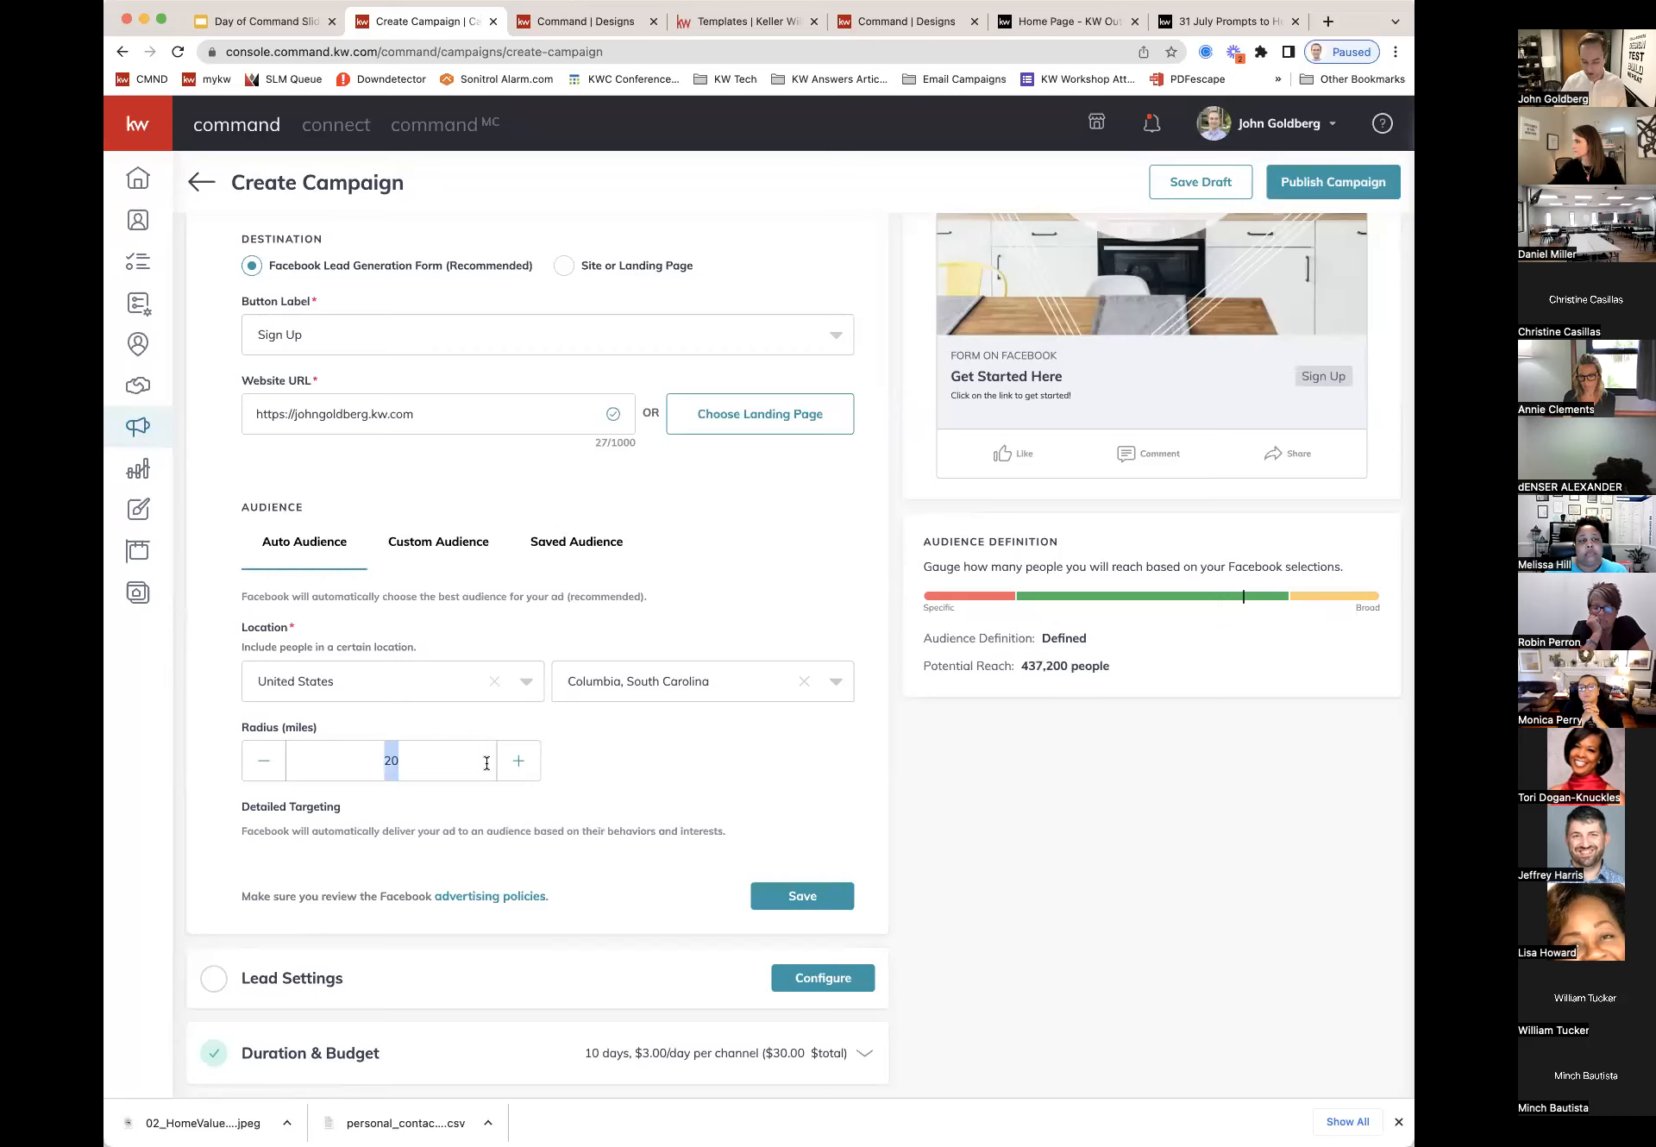
{"action": "type", "text": "100"}
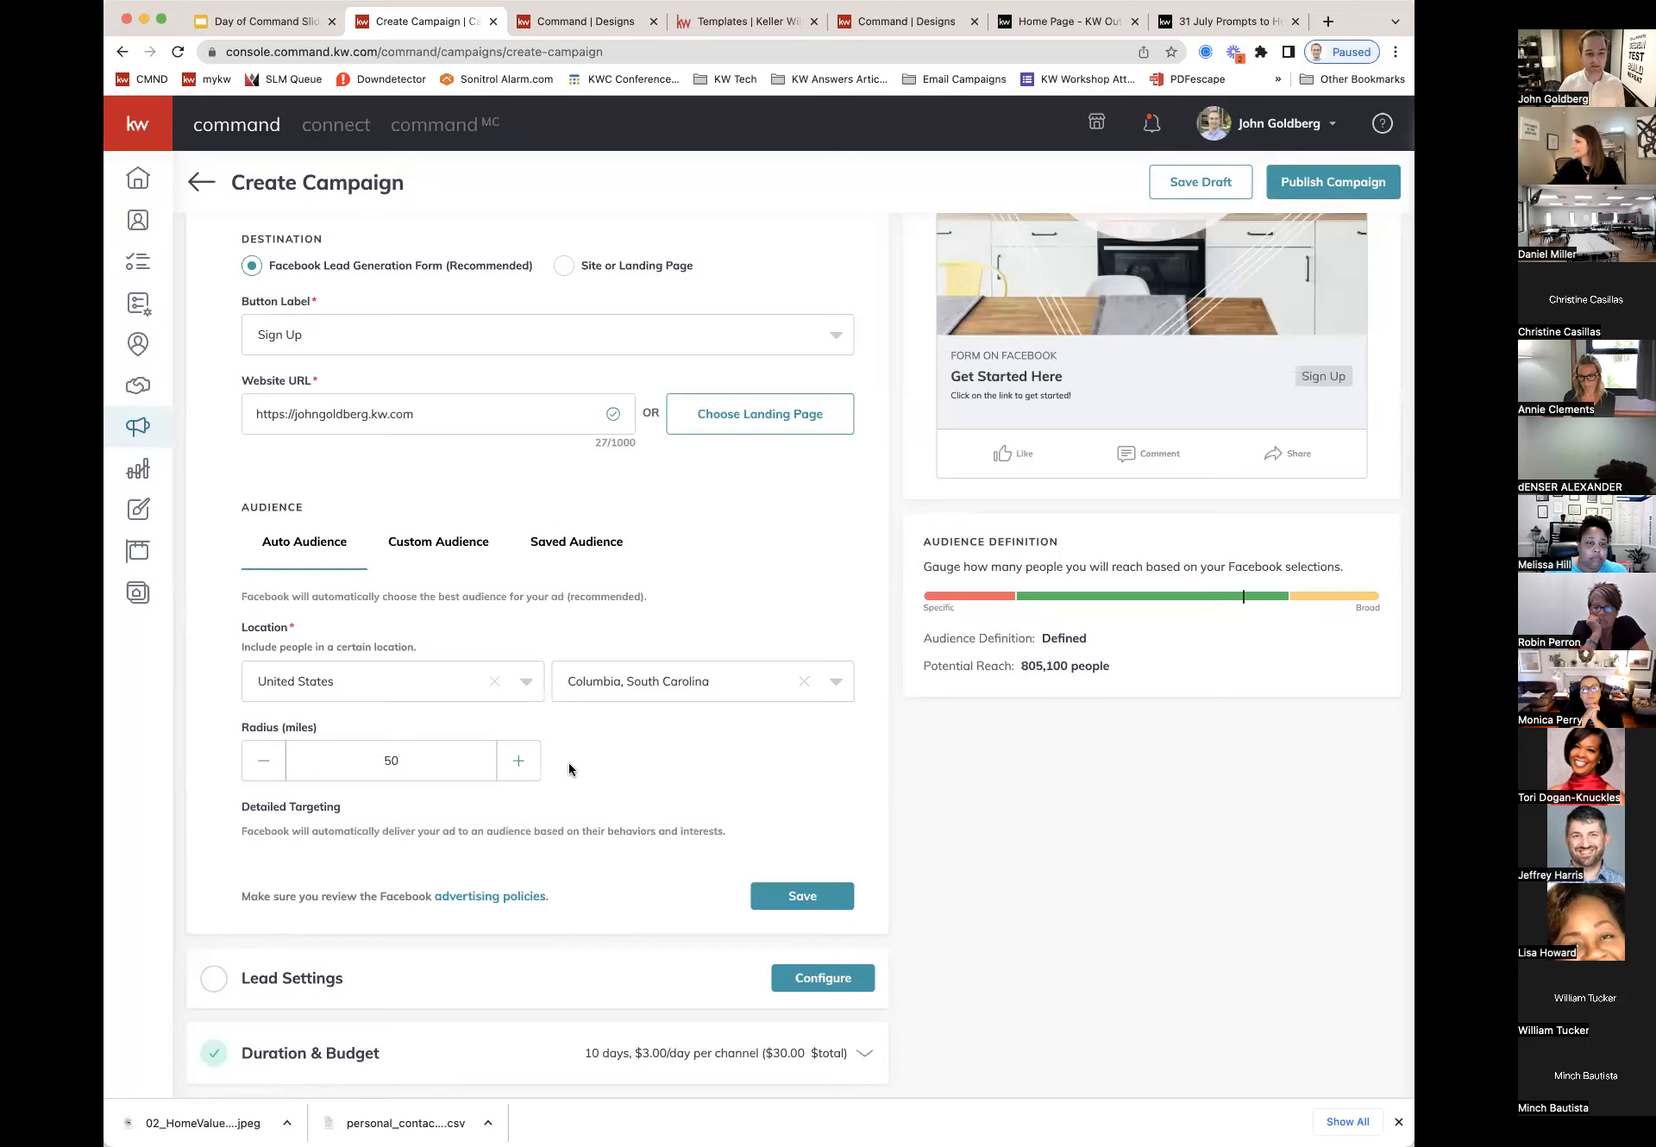
{"action": "left_click_drag", "start_coordinate": [1112, 667], "coordinate": [1023, 669]}
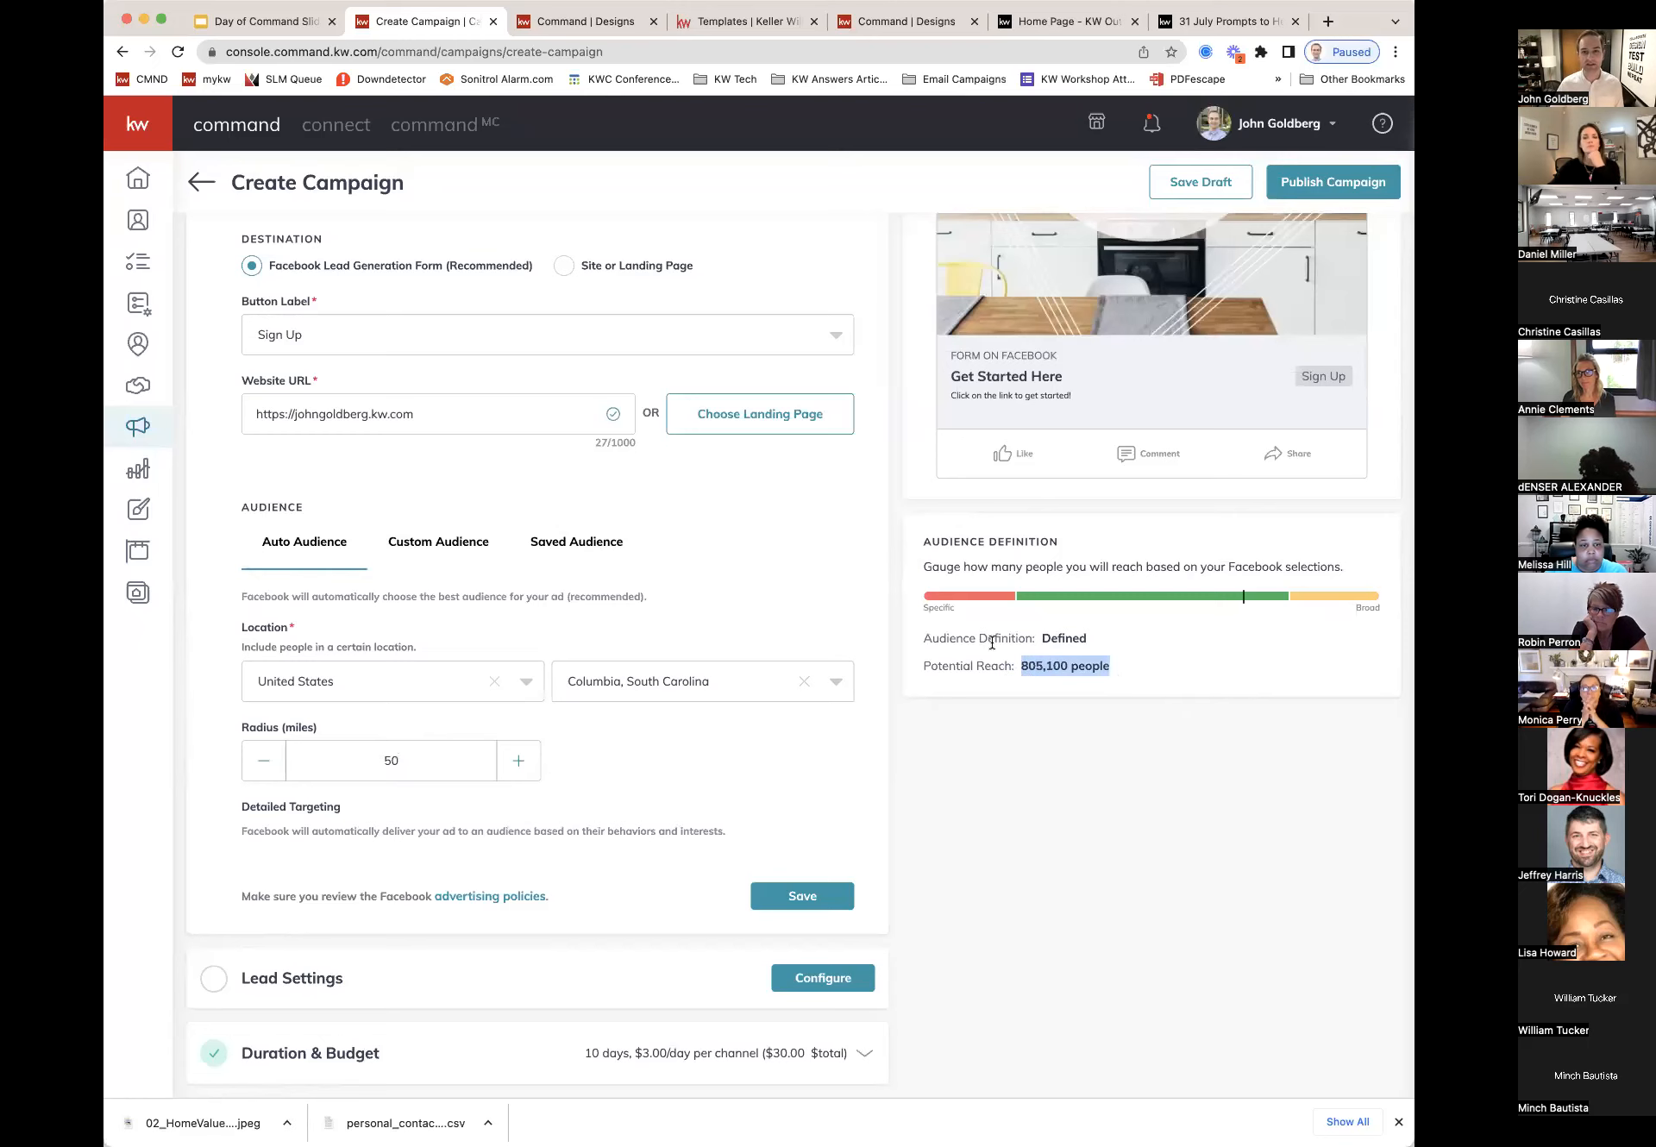
{"action": "scroll", "coordinate": [693, 695], "scroll_direction": "down", "scroll_amount": 1}
{"action": "left_click", "coordinate": [802, 894]}
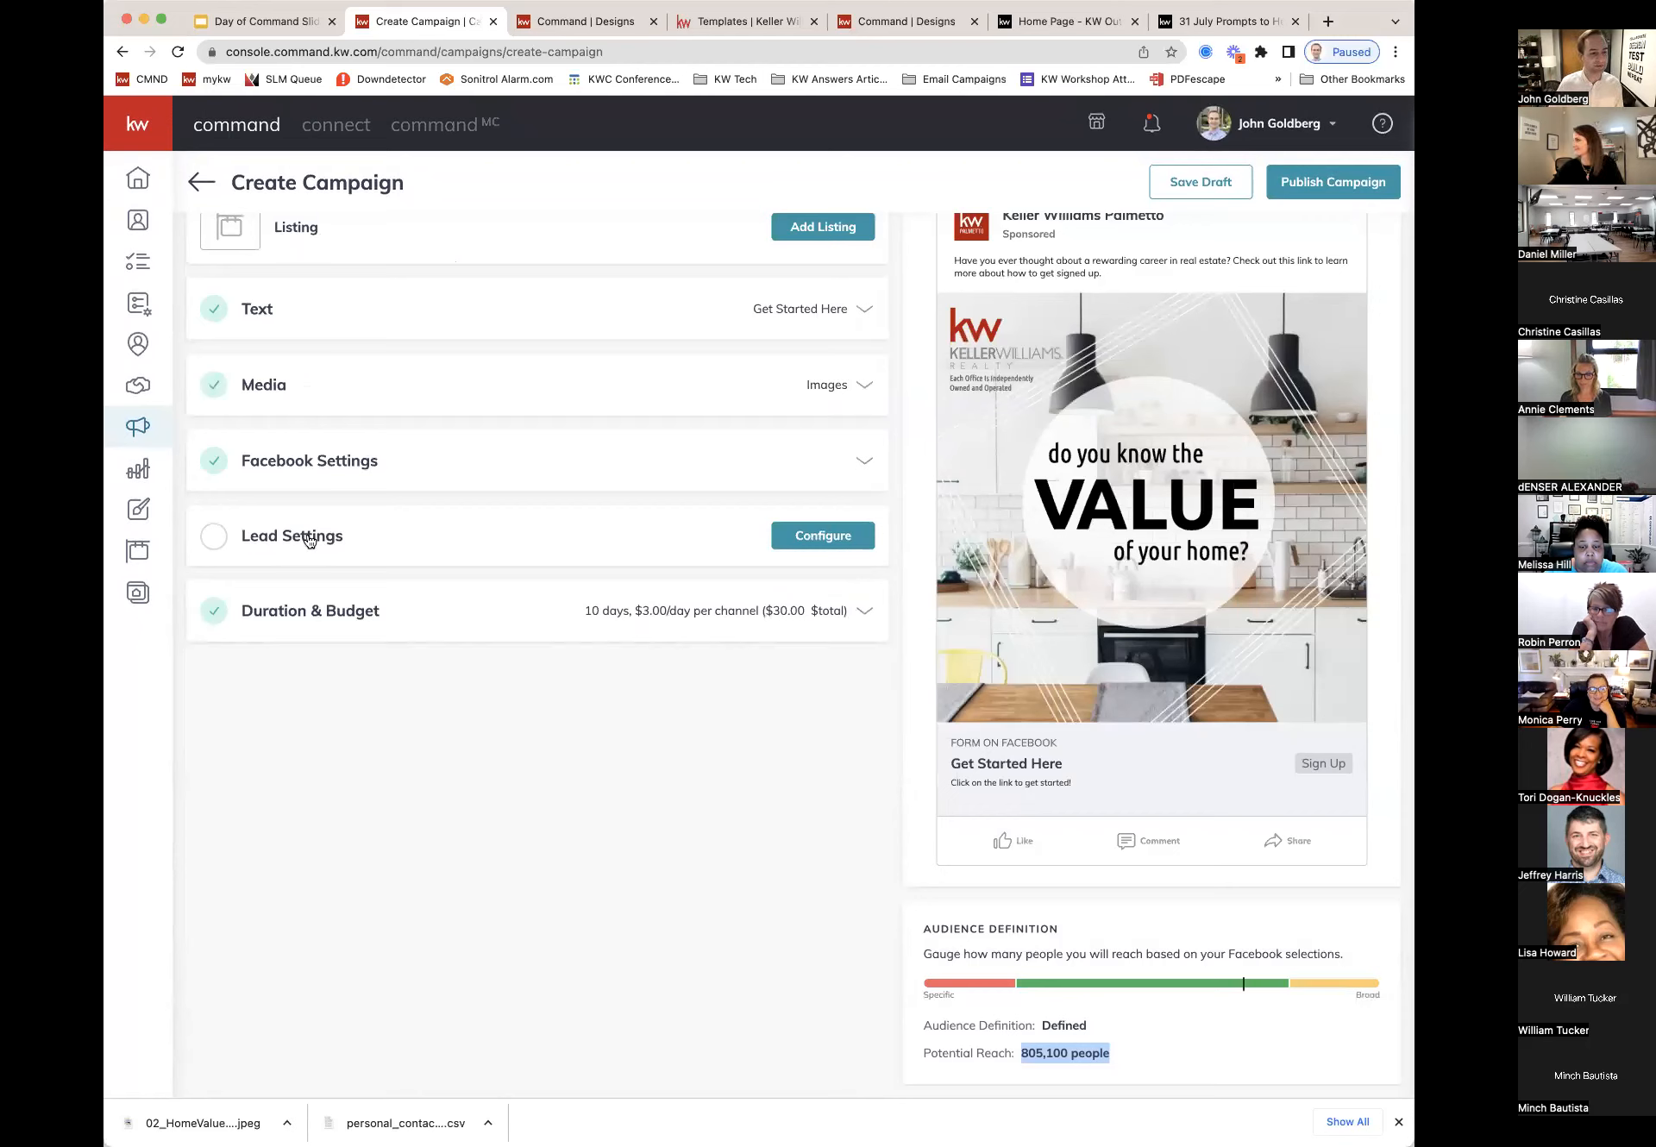
Step: In Lead Settings, auto-tag new leads with the 'lead' tag
{"action": "left_click", "coordinate": [872, 533]}
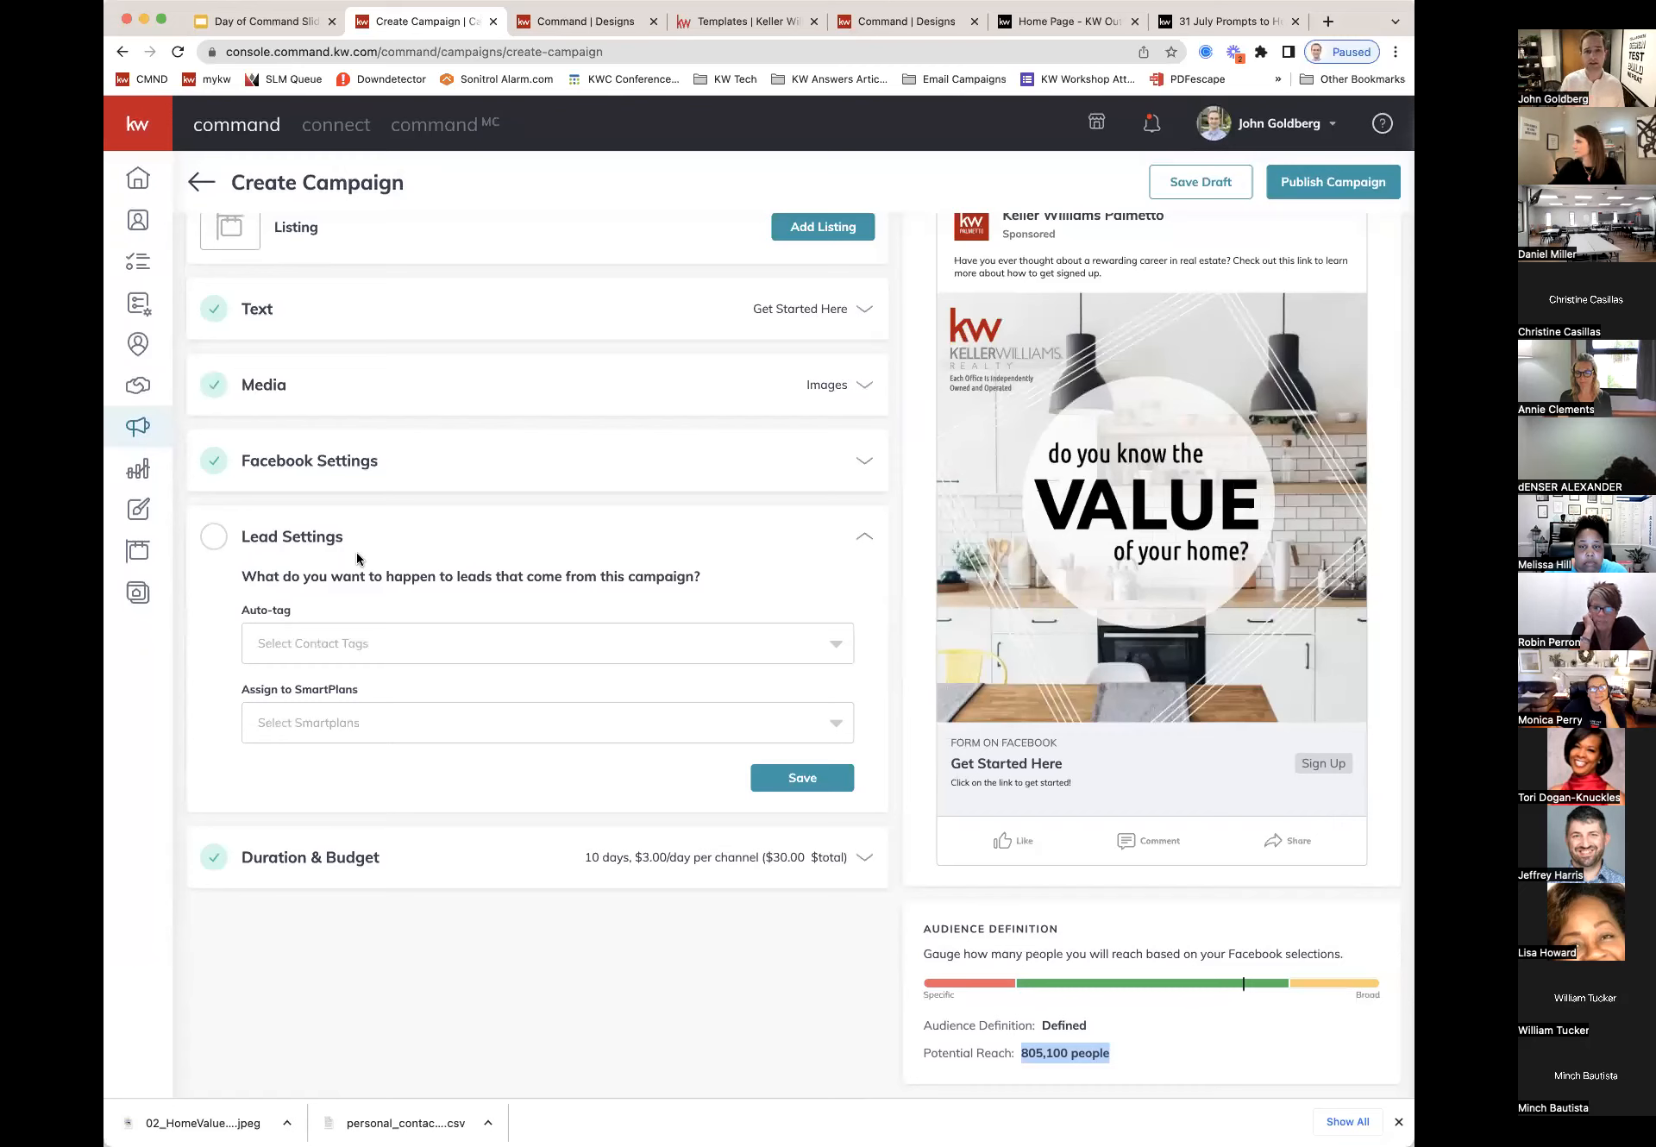
{"action": "left_click", "coordinate": [637, 647]}
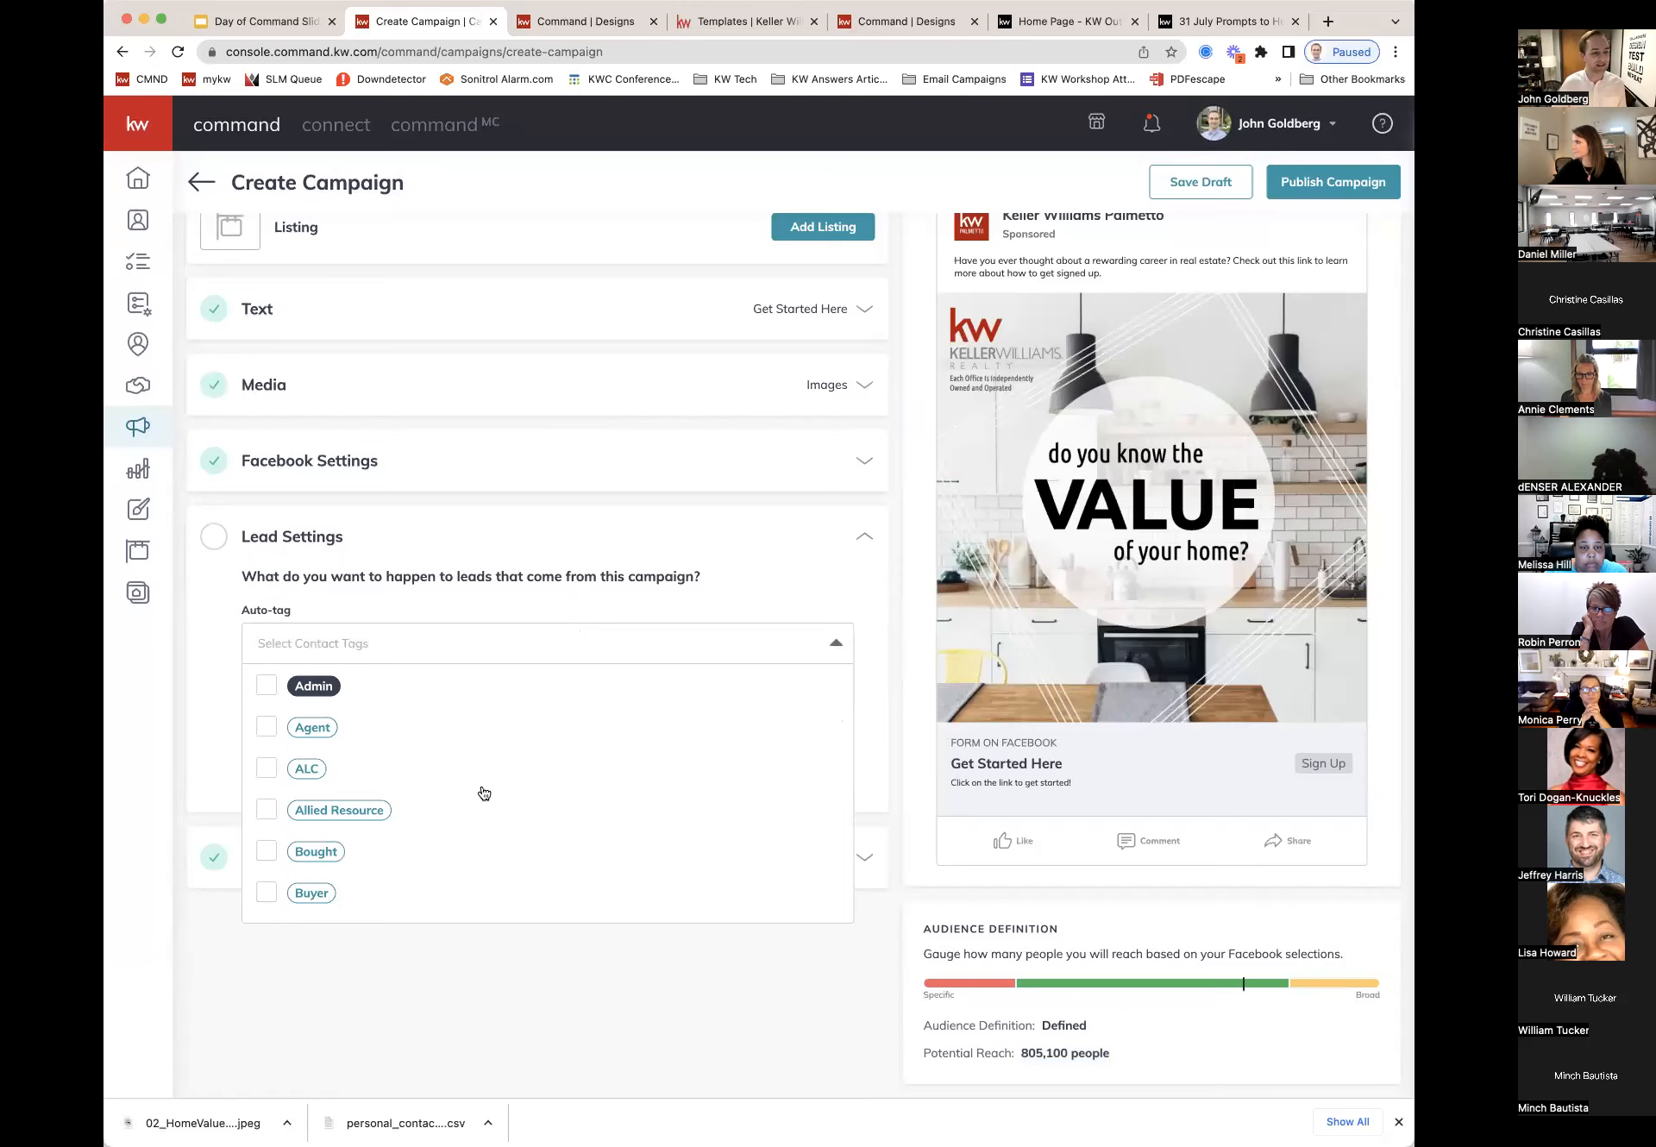
{"action": "scroll", "coordinate": [481, 787], "scroll_direction": "down", "scroll_amount": 5}
{"action": "scroll", "coordinate": [484, 789], "scroll_direction": "down", "scroll_amount": 5}
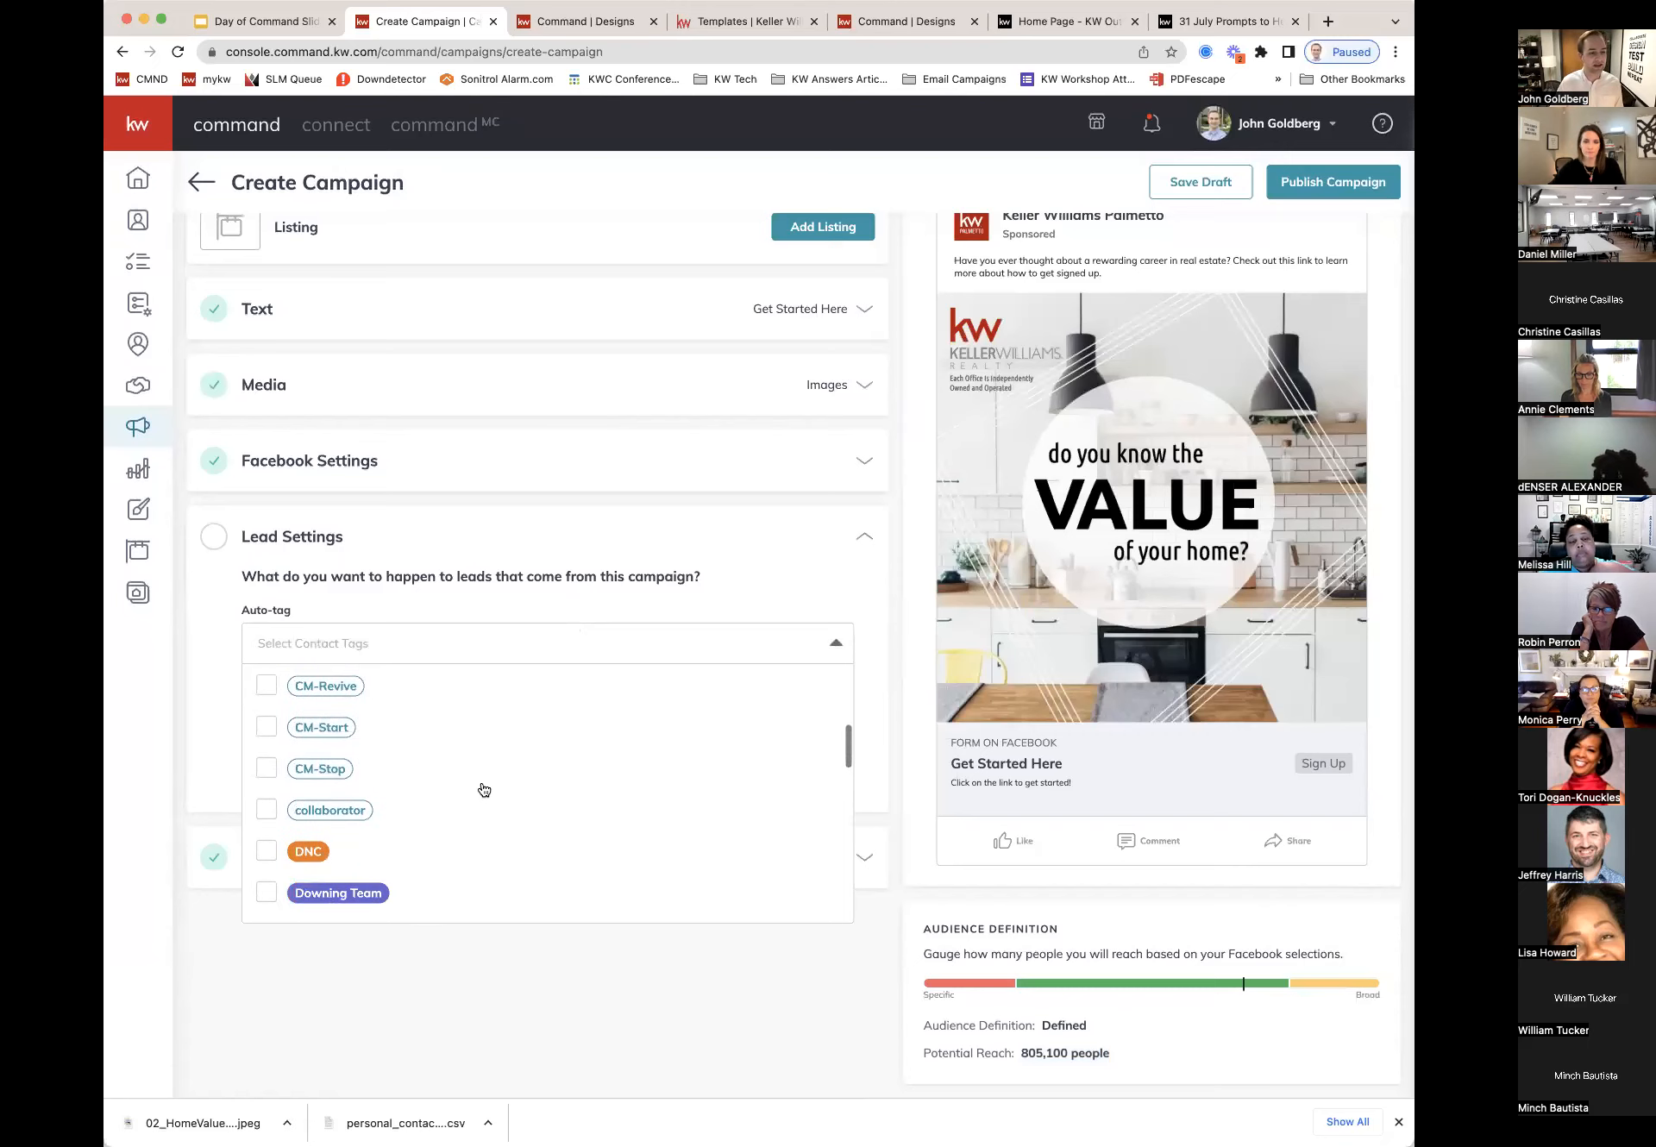
{"action": "scroll", "coordinate": [484, 789], "scroll_direction": "down", "scroll_amount": 5}
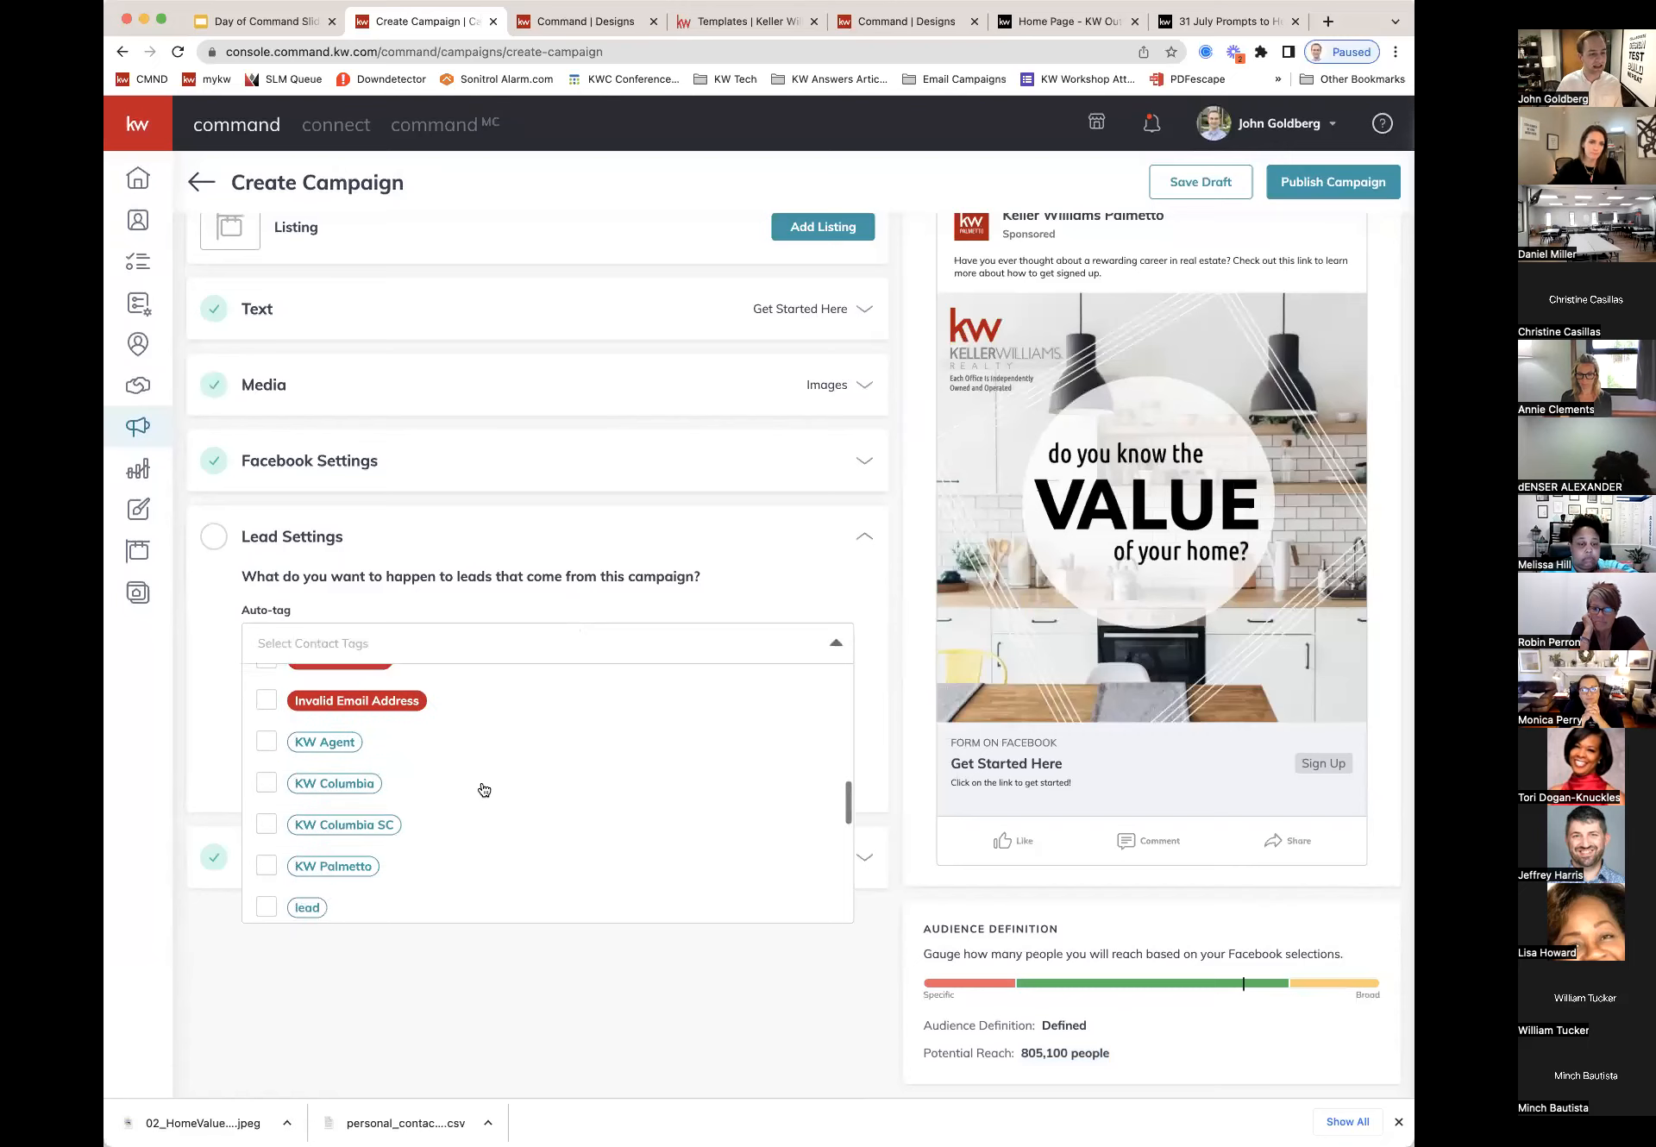
{"action": "scroll", "coordinate": [484, 790], "scroll_direction": "down", "scroll_amount": 1}
{"action": "left_click", "coordinate": [265, 757]}
{"action": "left_click", "coordinate": [204, 659]}
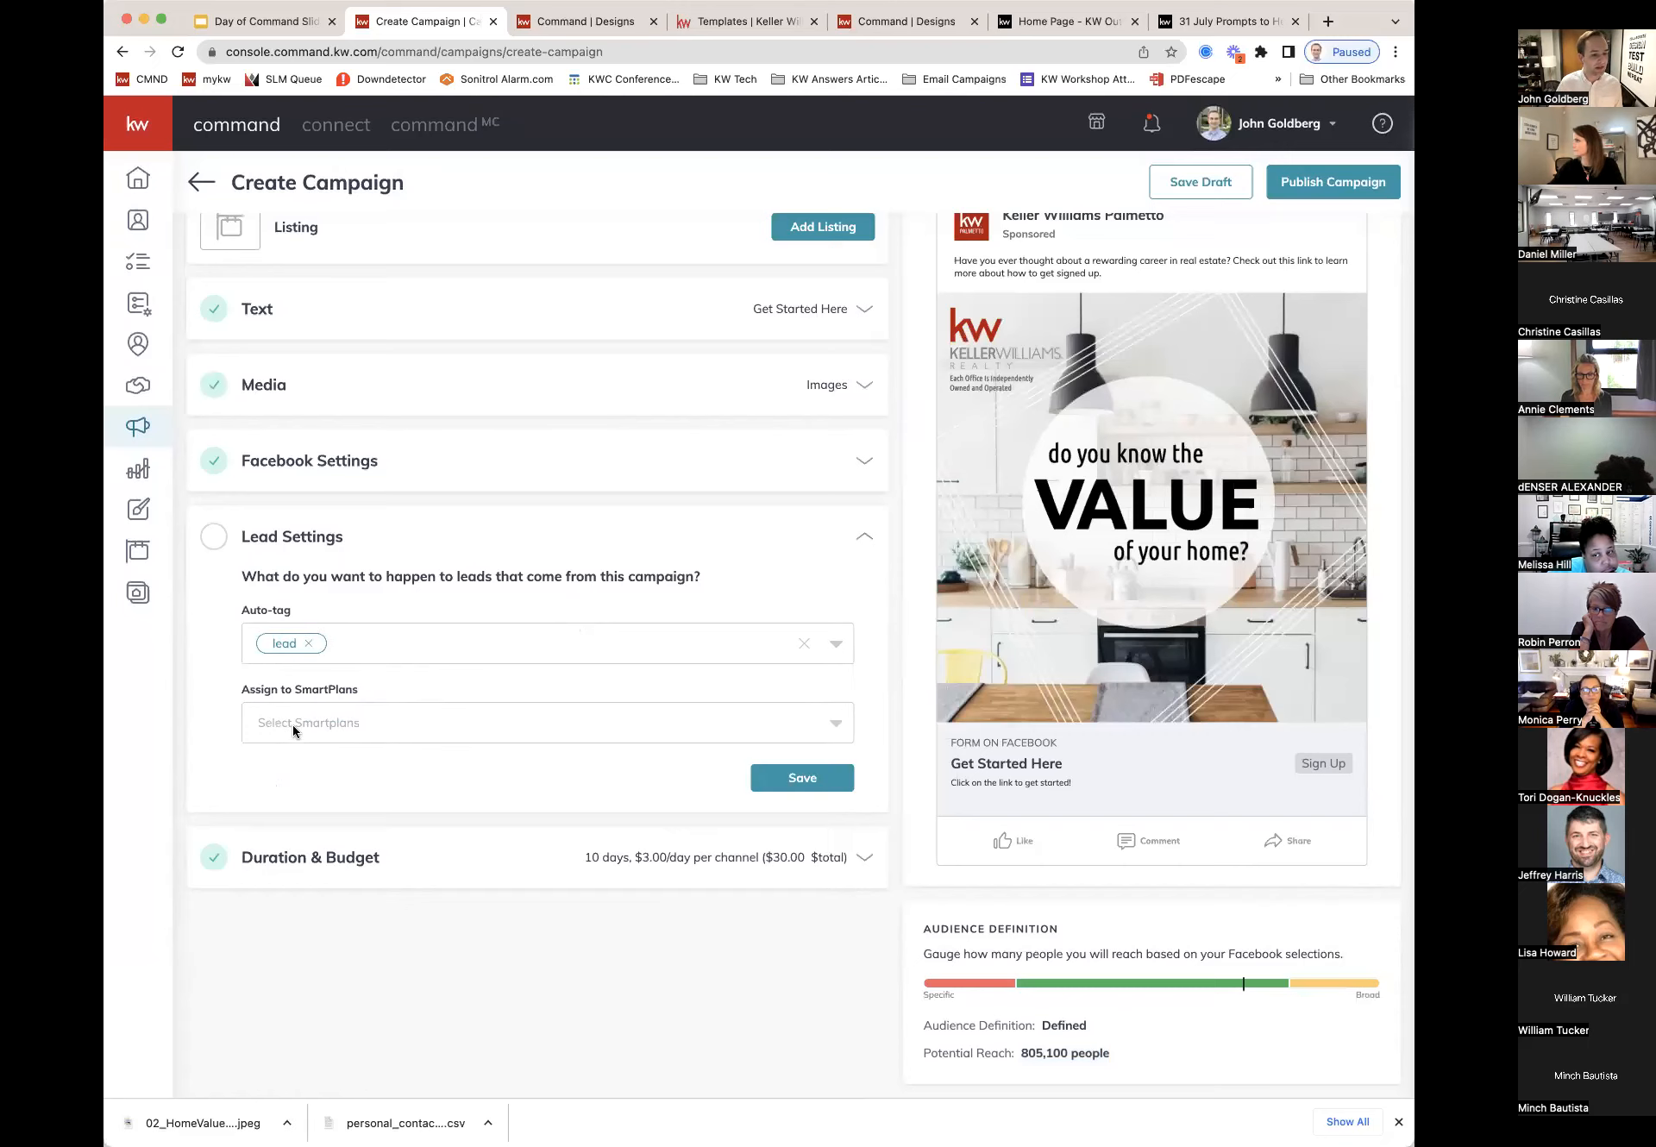
Step: Assign the My 8x8 New Contact Engagement SmartPlan and save the lead settings
{"action": "left_click", "coordinate": [392, 723]}
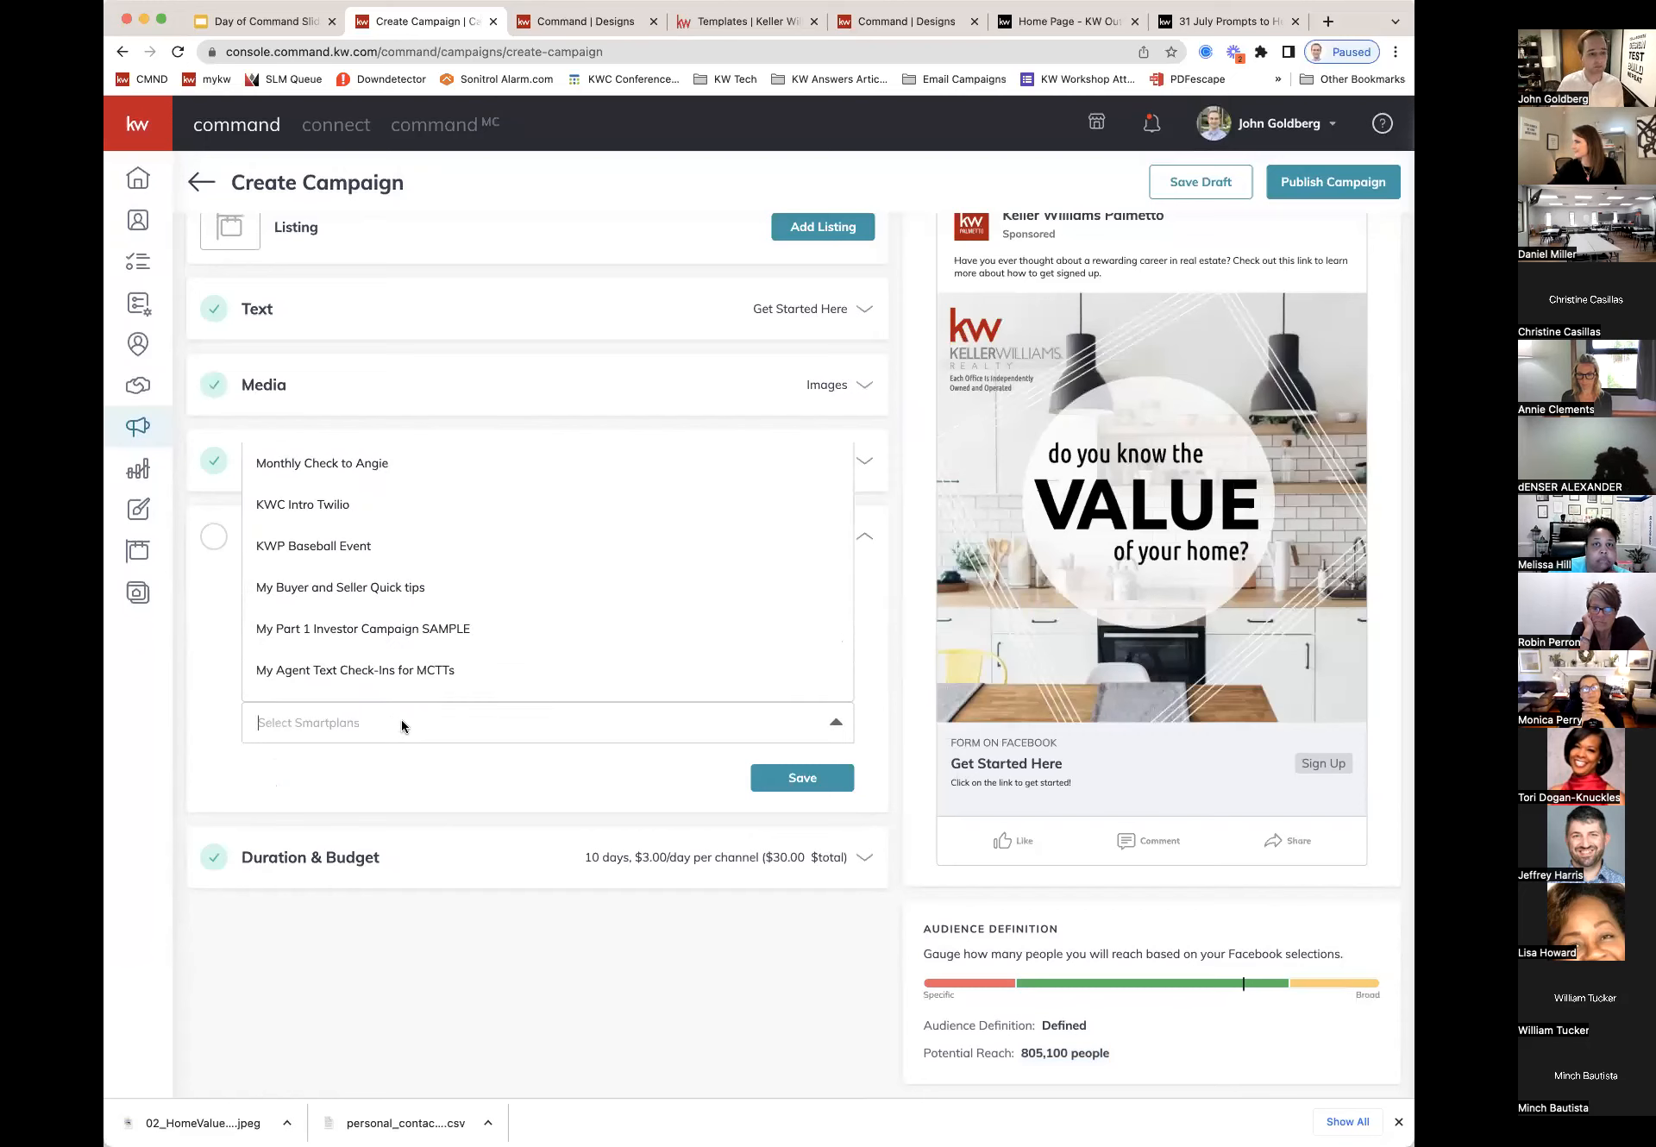
{"action": "scroll", "coordinate": [385, 645], "scroll_direction": "down", "scroll_amount": 1}
{"action": "scroll", "coordinate": [385, 645], "scroll_direction": "down", "scroll_amount": 5}
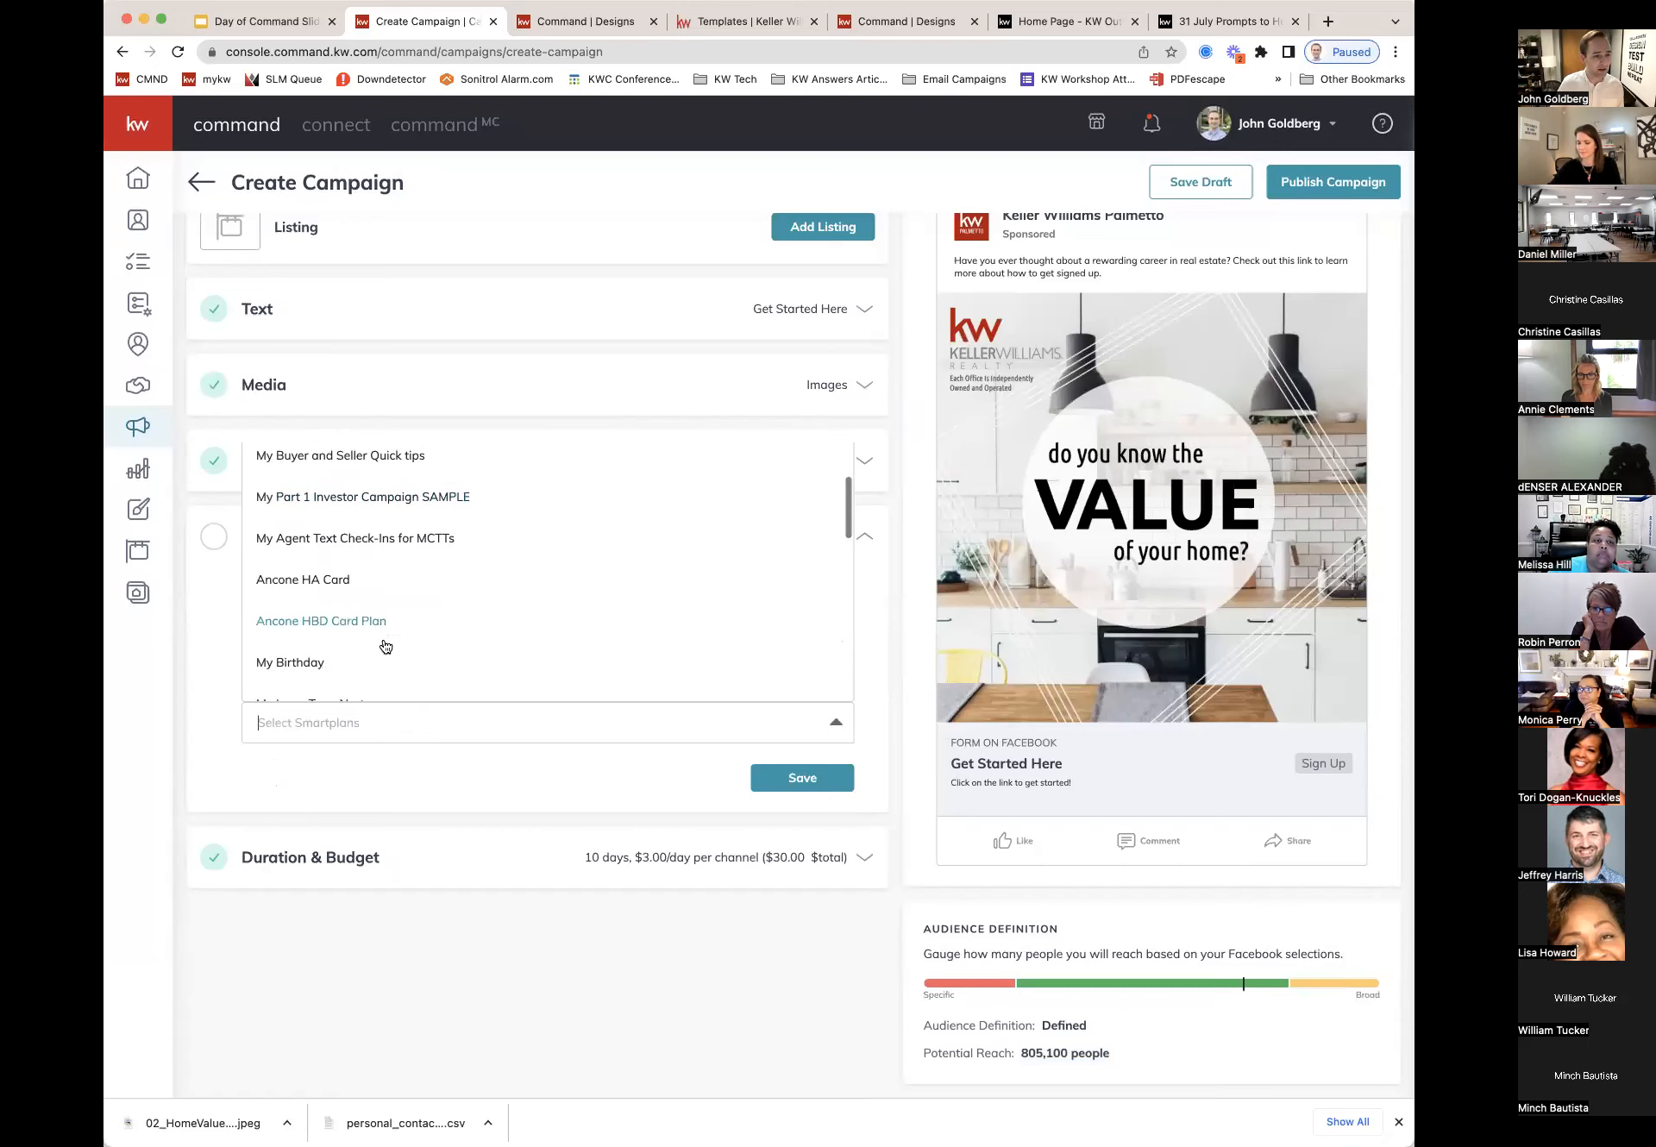
{"action": "scroll", "coordinate": [381, 608], "scroll_direction": "down", "scroll_amount": 5}
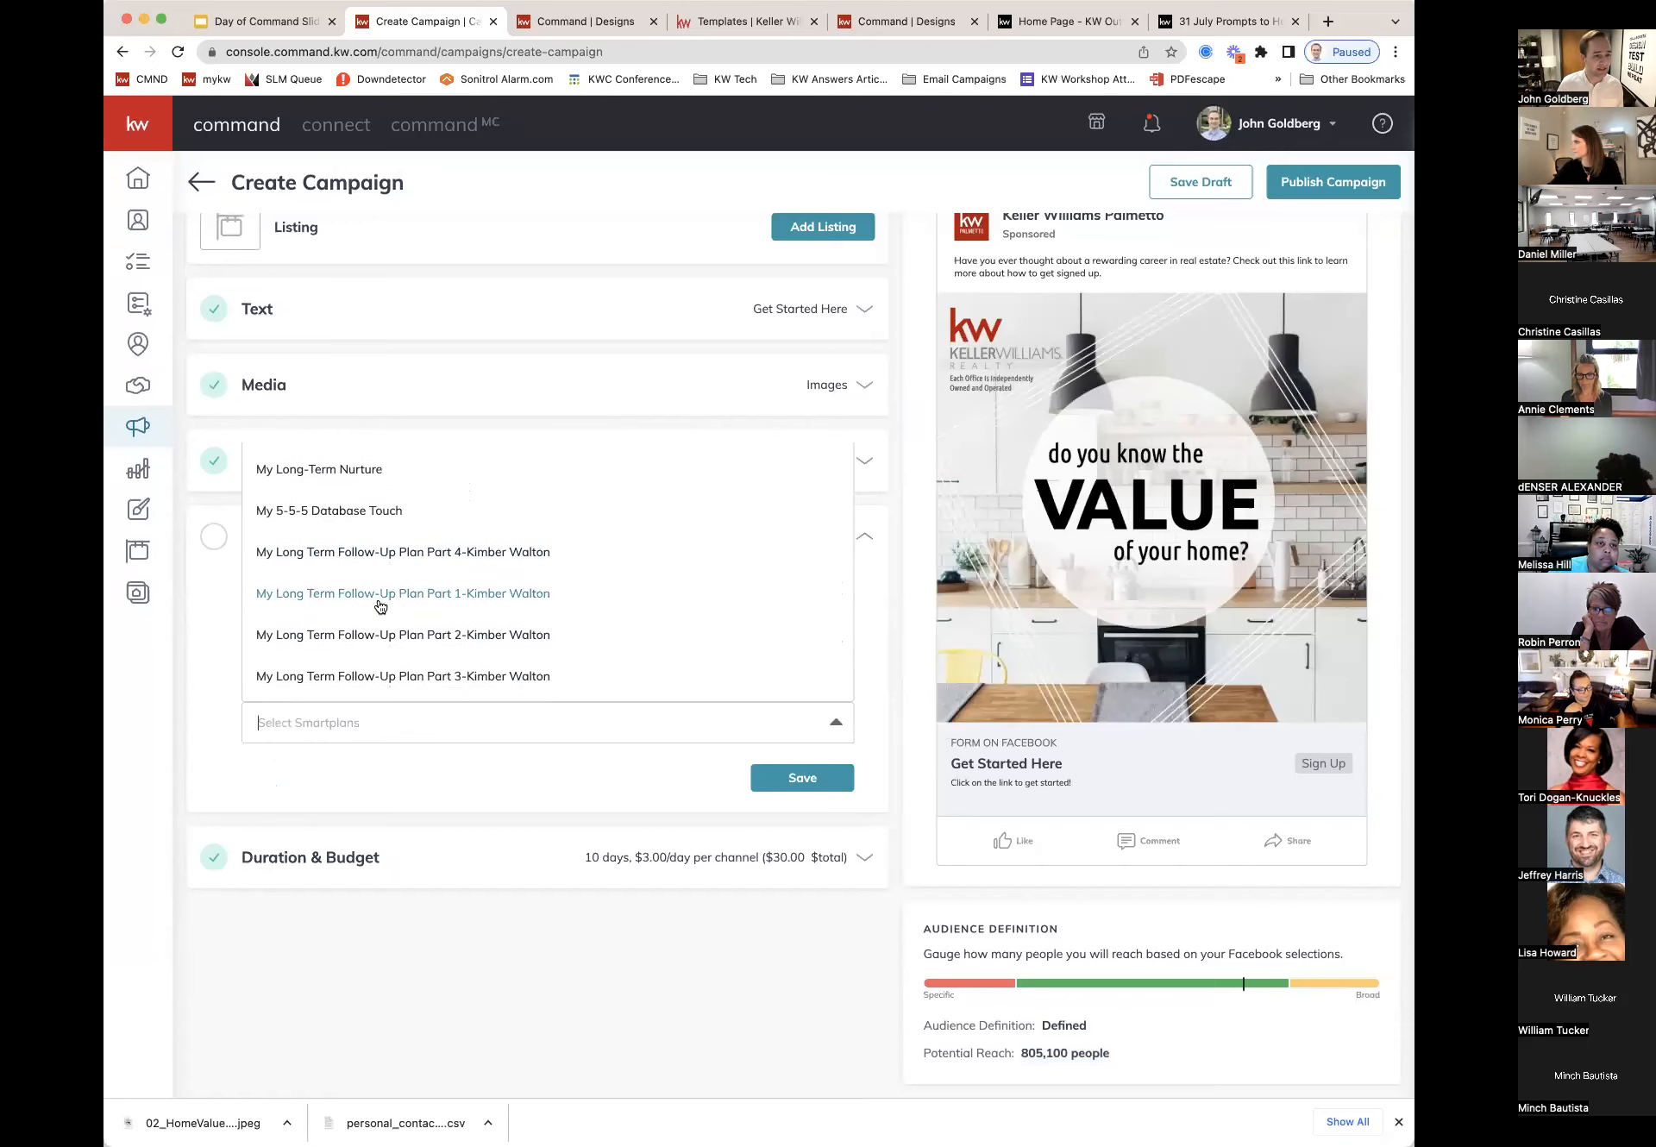
{"action": "scroll", "coordinate": [380, 608], "scroll_direction": "down", "scroll_amount": 2}
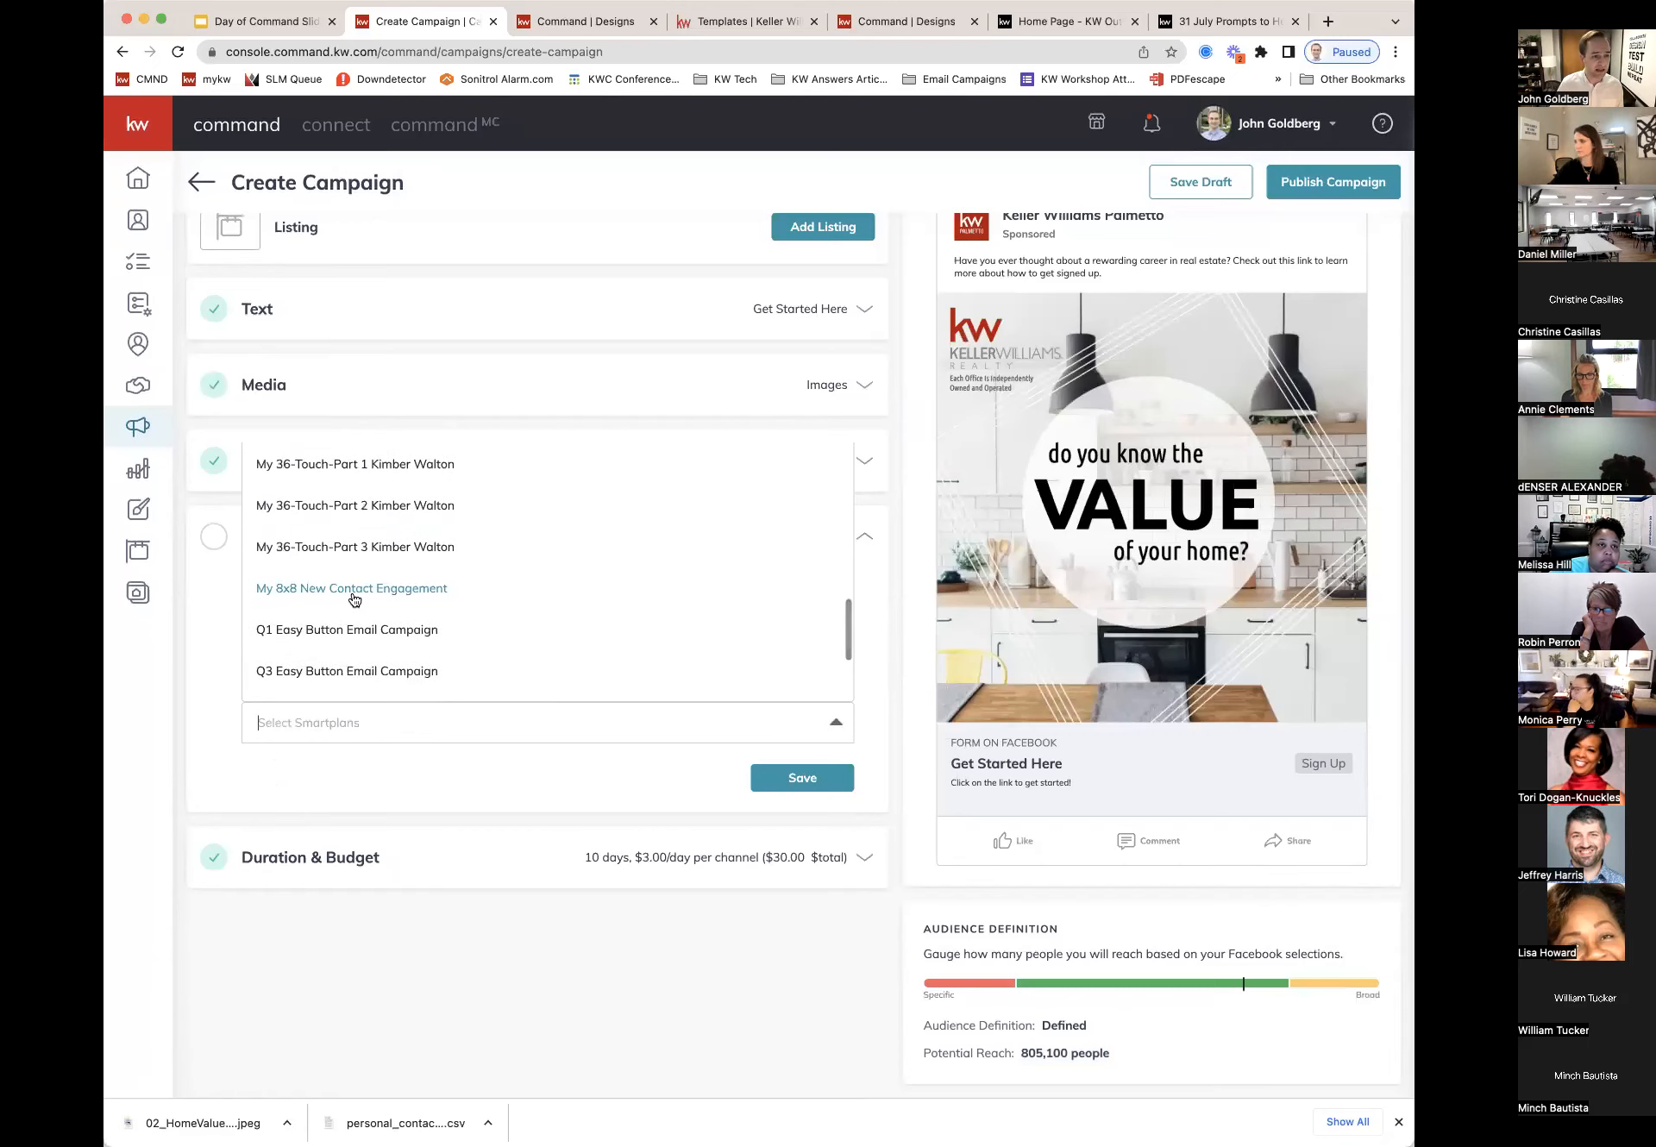
{"action": "left_click", "coordinate": [326, 590]}
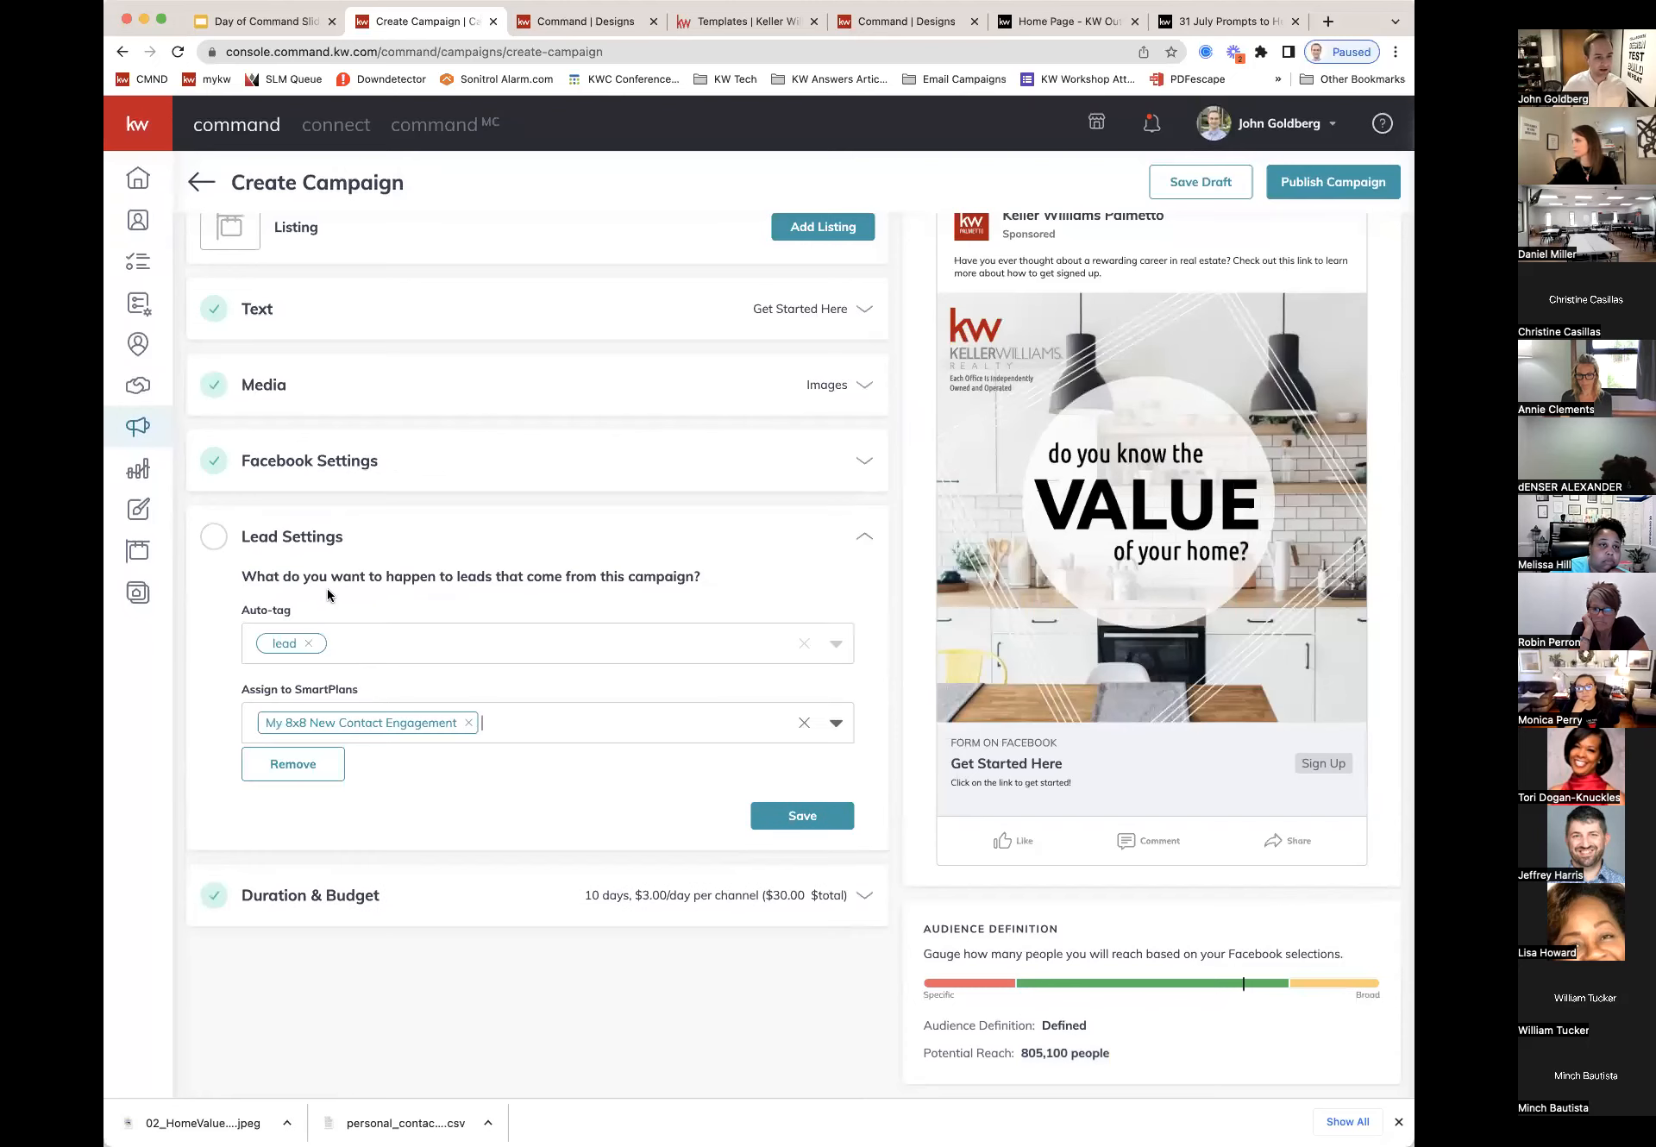
{"action": "left_click", "coordinate": [835, 816]}
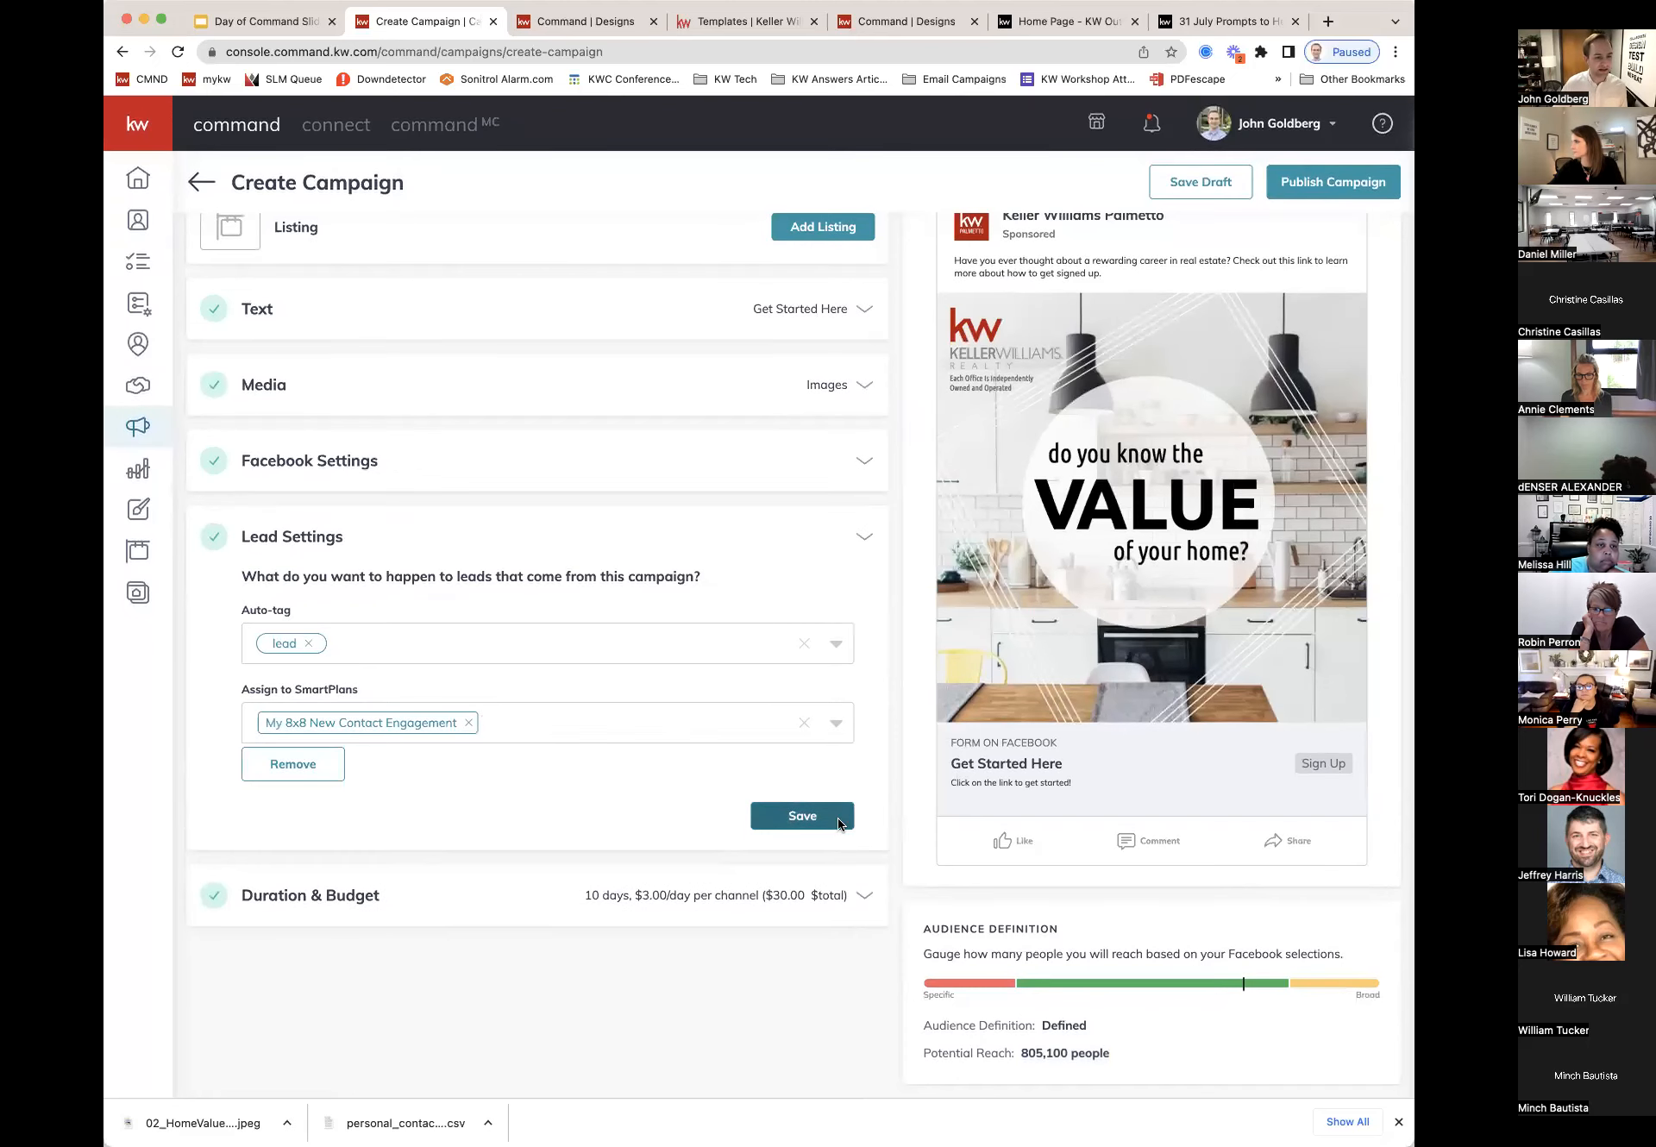
{"action": "left_click", "coordinate": [703, 620]}
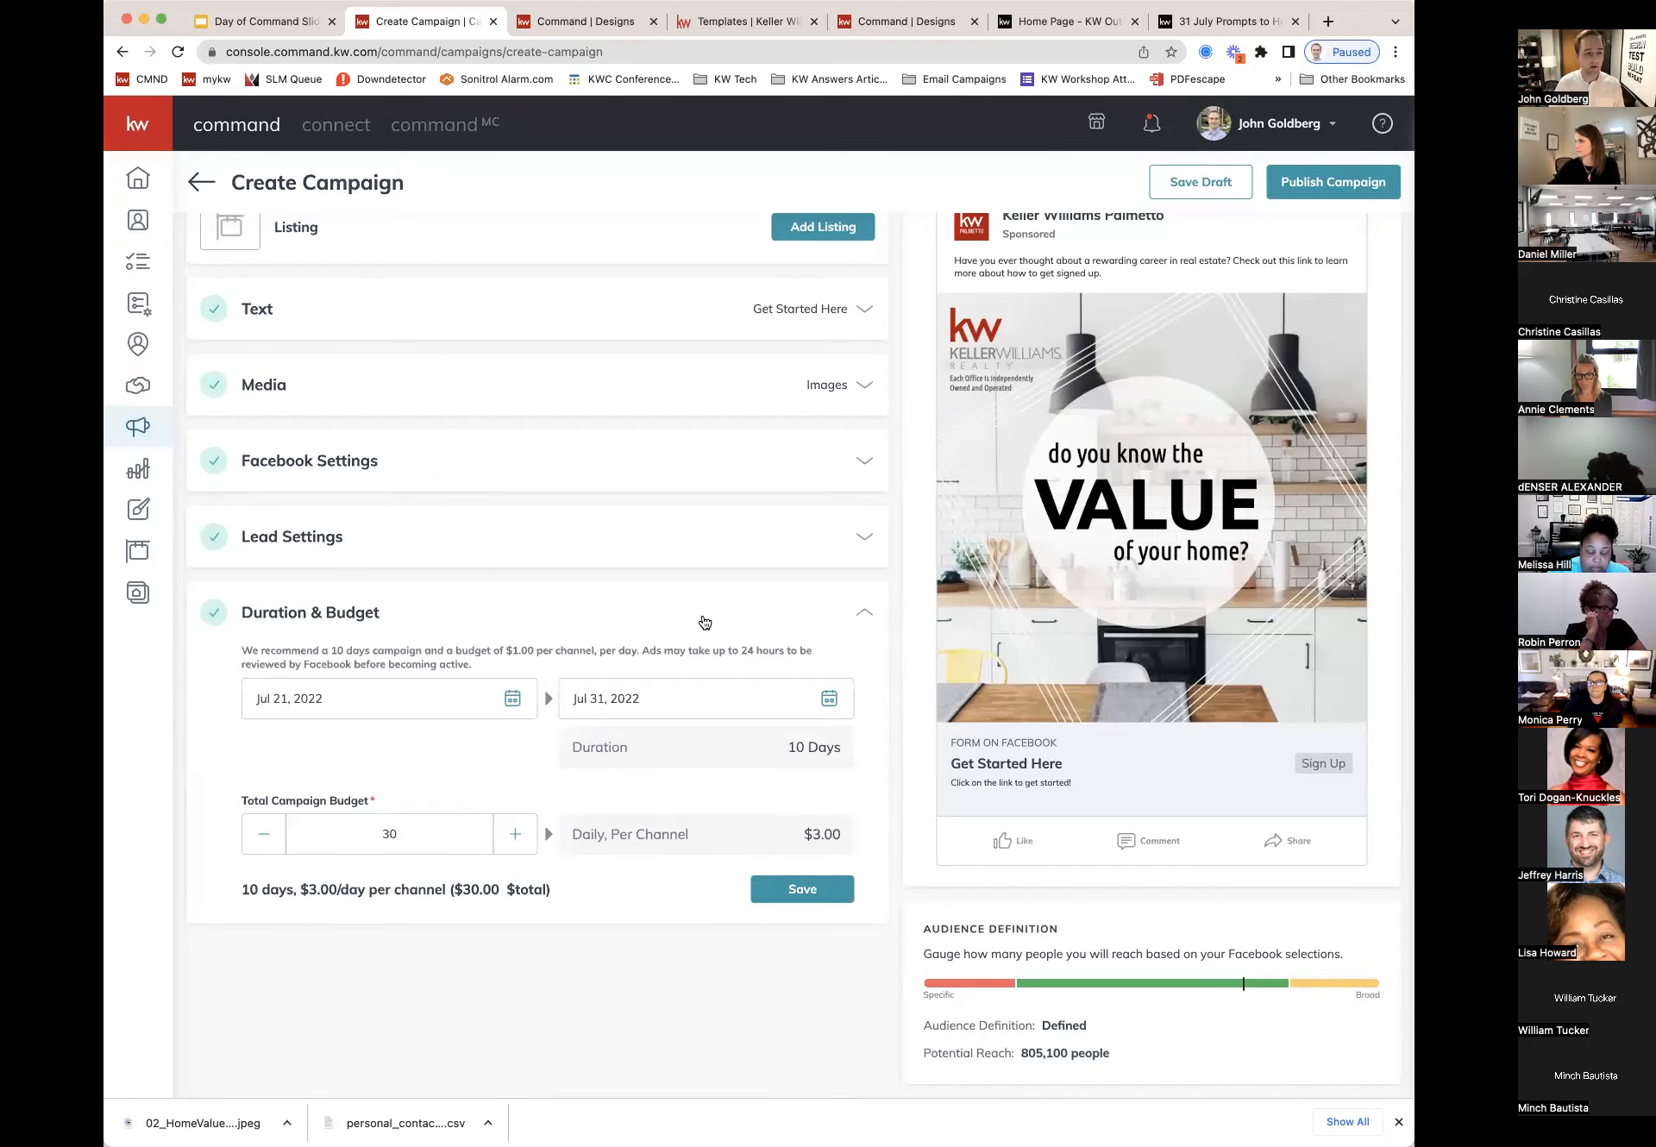
Step: Set the campaign end date to Aug 31, 2022
{"action": "left_click", "coordinate": [828, 698]}
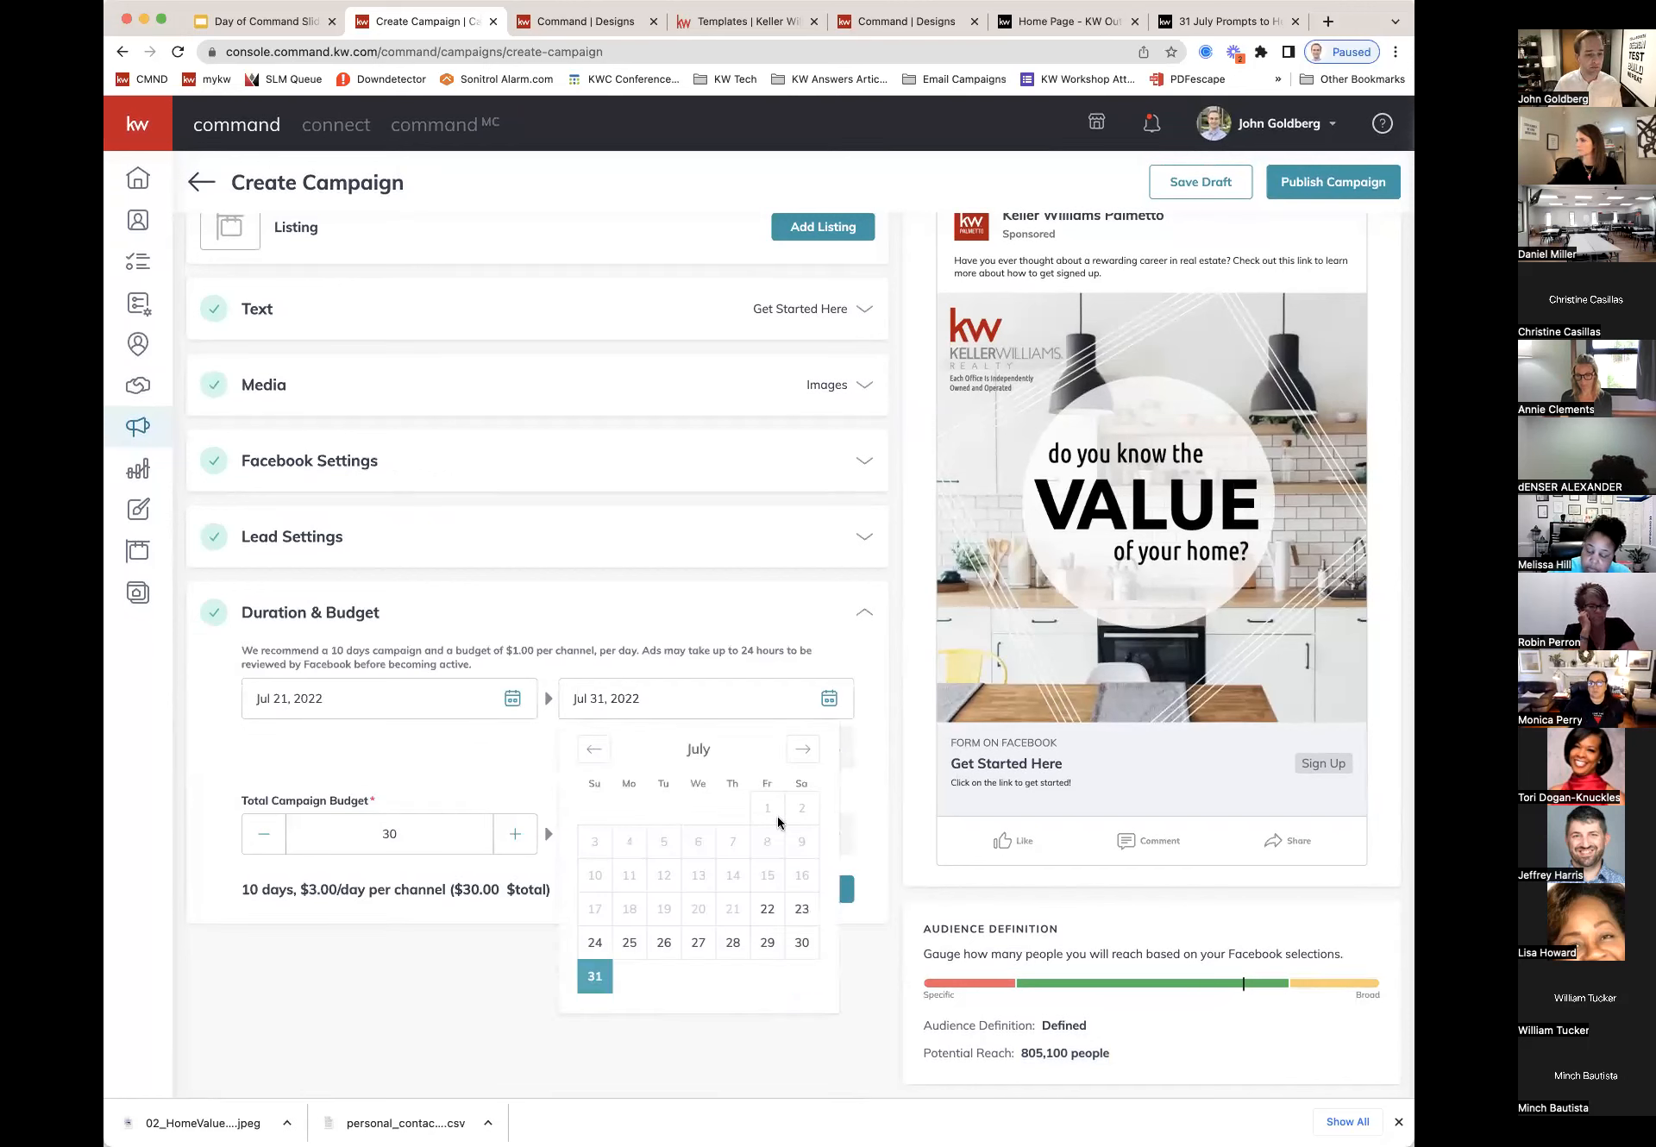
{"action": "left_click", "coordinate": [802, 750]}
{"action": "left_click", "coordinate": [698, 947]}
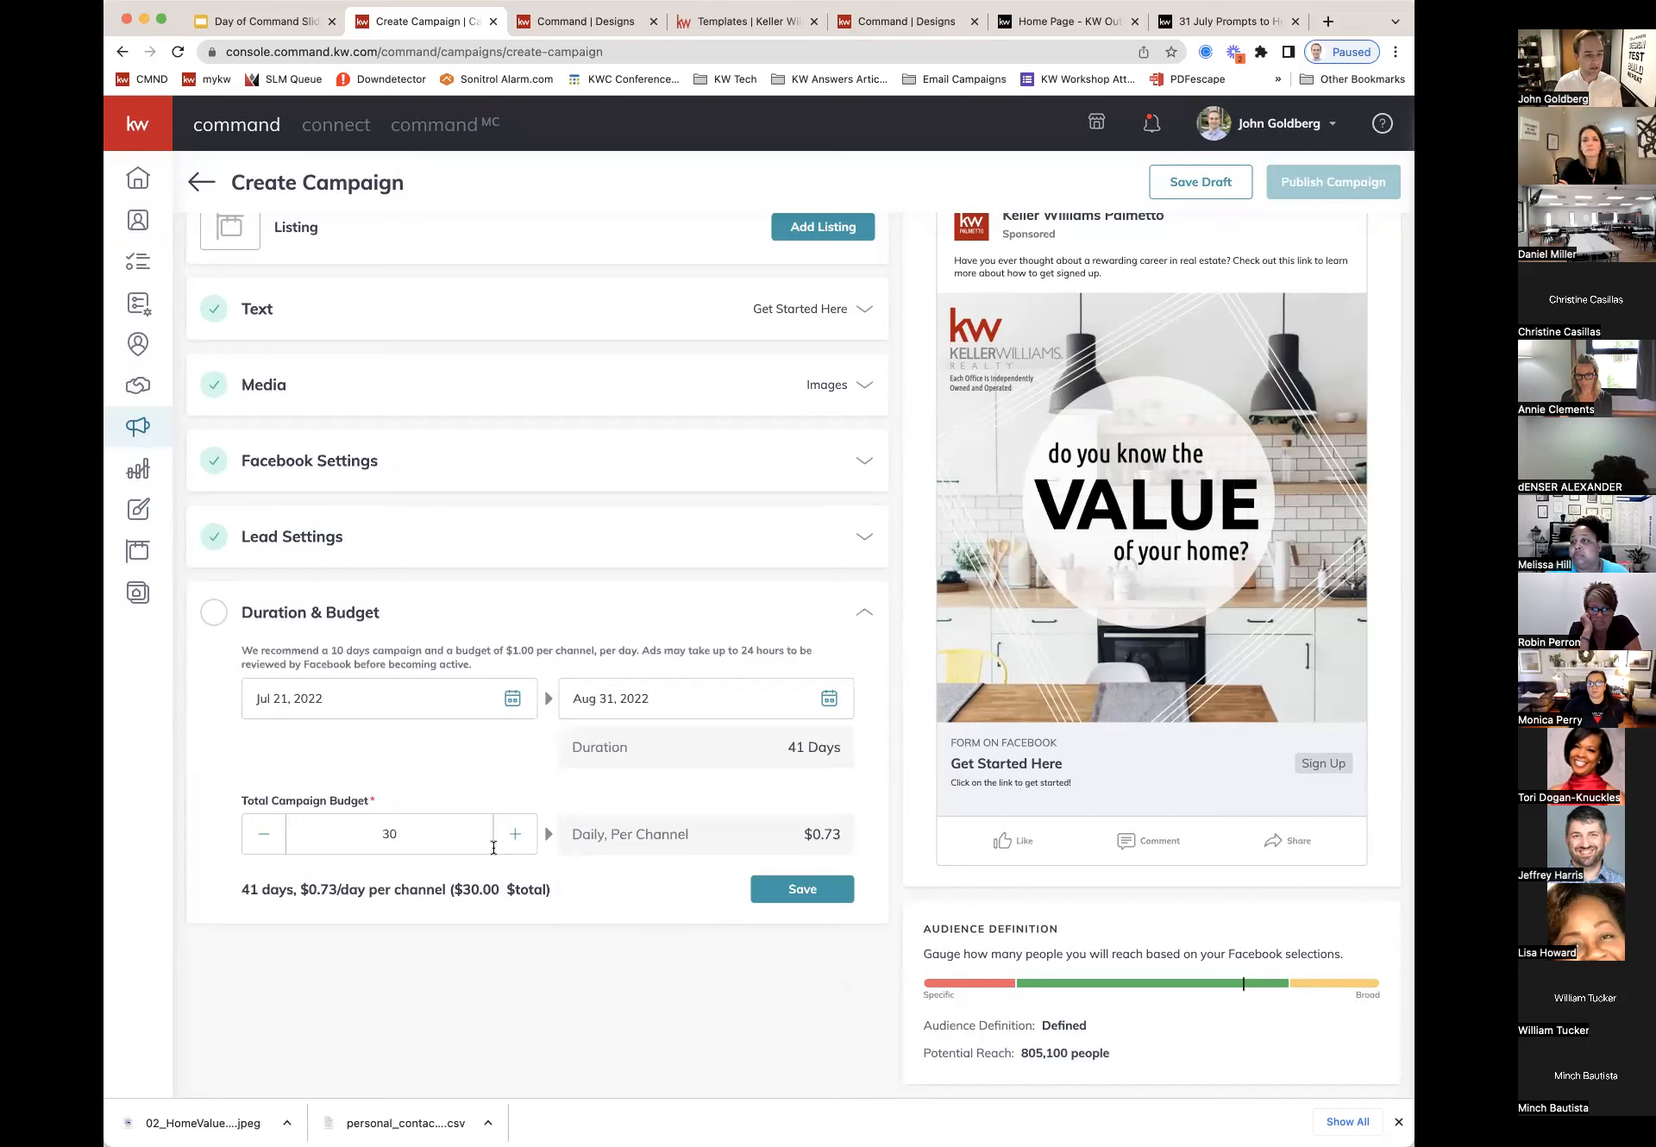
Step: Raise the total budget from 30 to $82 ($2.00 per day) and save Duration & Budget
{"action": "double_click", "coordinate": [390, 834]}
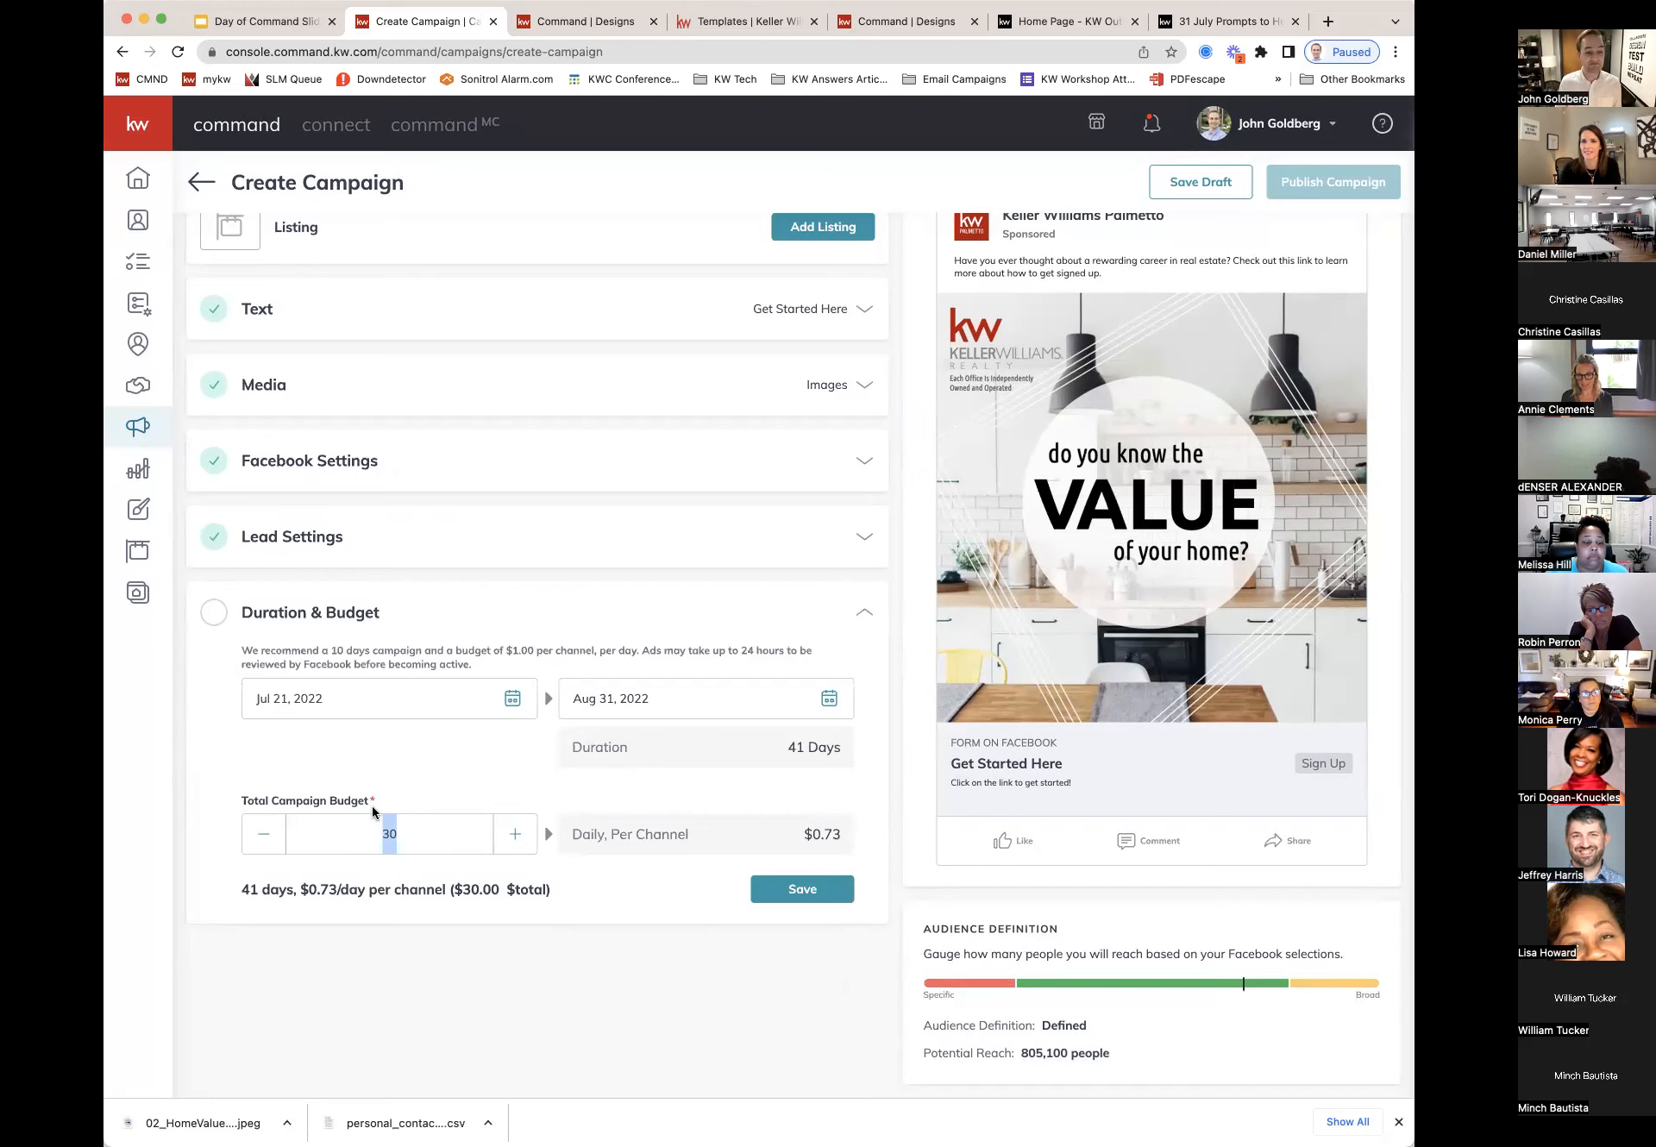
{"action": "left_click", "coordinate": [516, 835]}
{"action": "left_click", "coordinate": [515, 835]}
{"action": "left_click", "coordinate": [516, 835]}
{"action": "left_click", "coordinate": [516, 834]}
{"action": "left_click", "coordinate": [516, 835]}
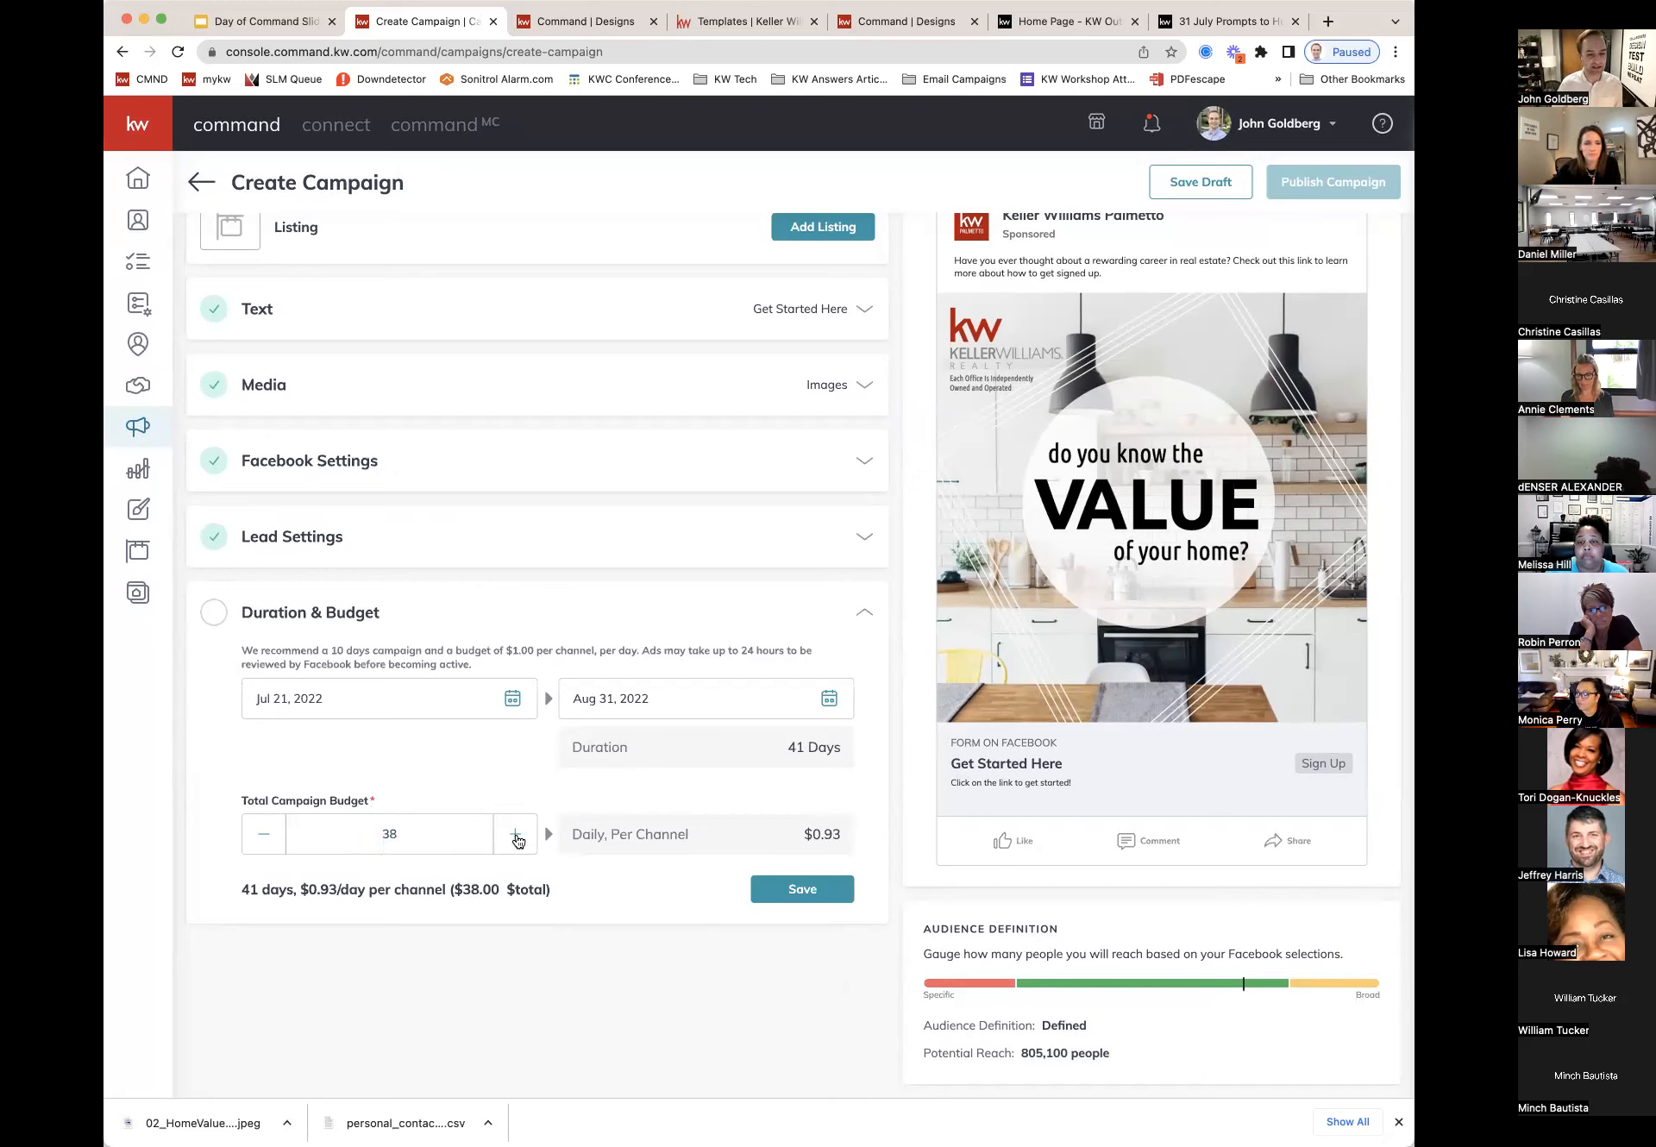
{"action": "left_click", "coordinate": [516, 835]}
{"action": "left_click", "coordinate": [516, 835]}
{"action": "left_click", "coordinate": [516, 835]}
{"action": "left_click", "coordinate": [516, 835]}
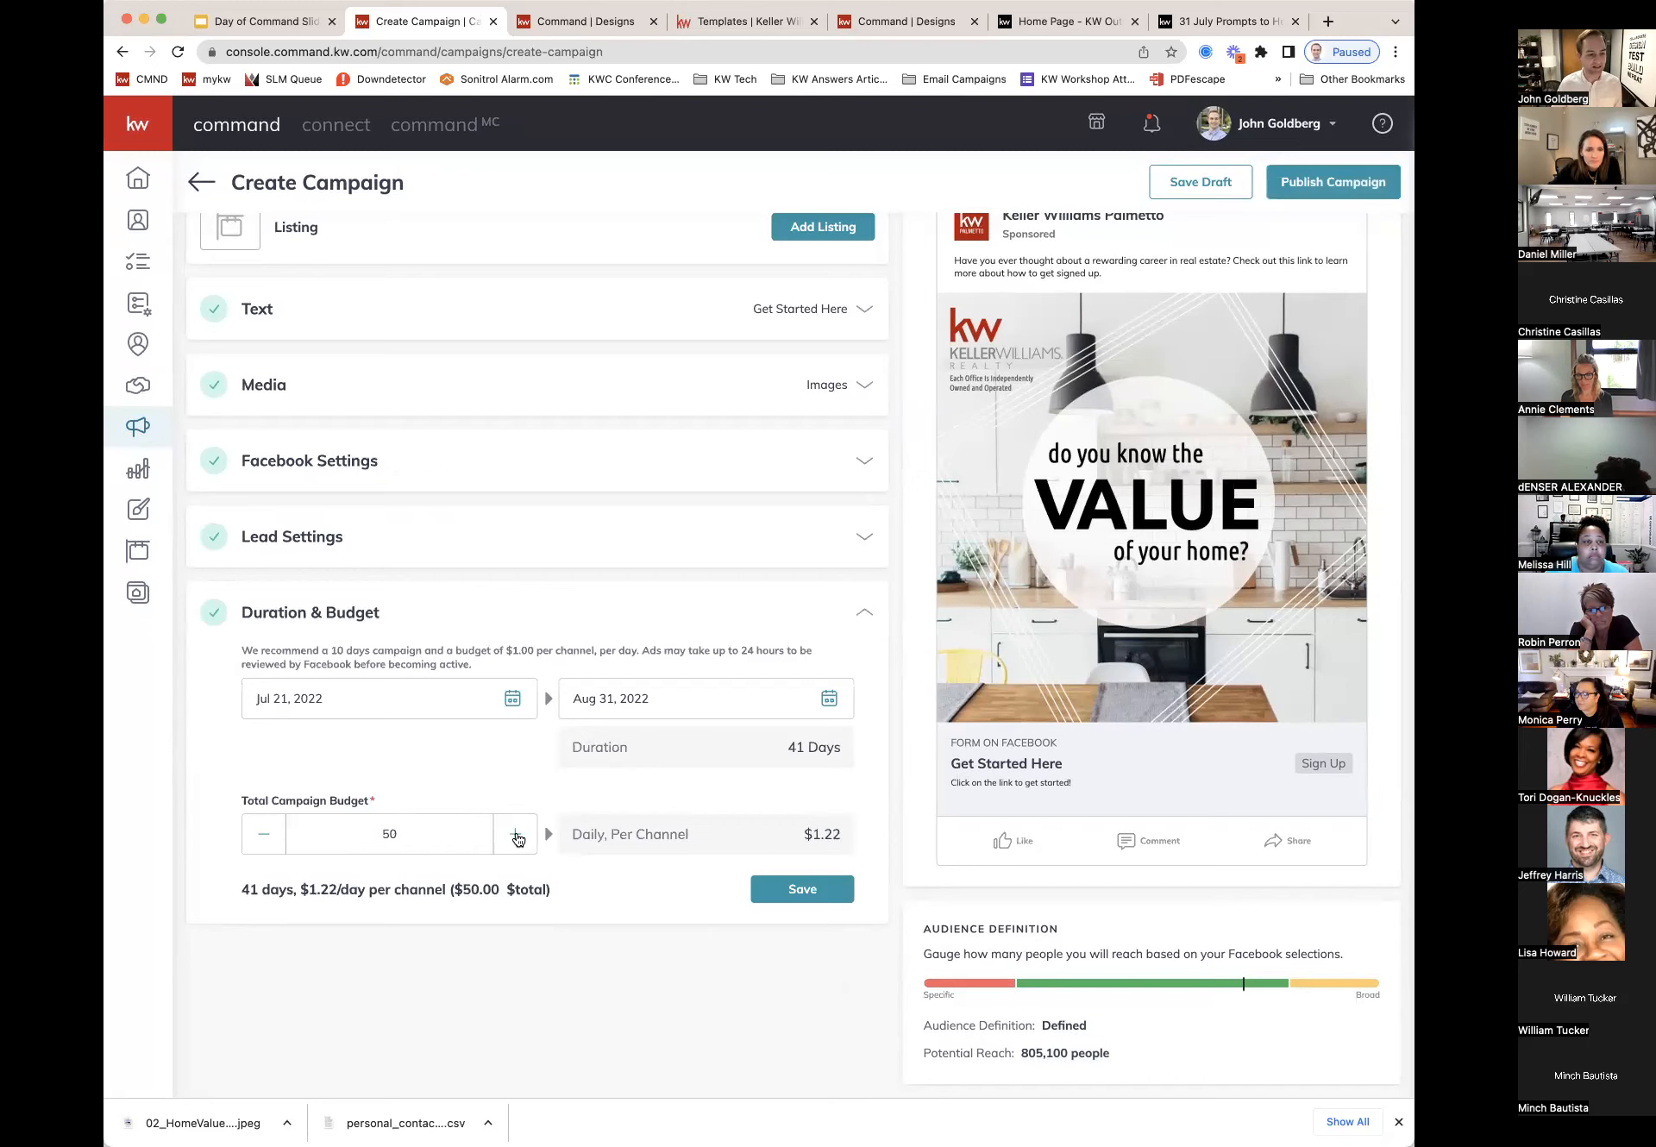
{"action": "double_click", "coordinate": [516, 835]}
{"action": "left_click", "coordinate": [516, 835]}
{"action": "left_click", "coordinate": [516, 834]}
{"action": "left_click", "coordinate": [515, 835]}
{"action": "left_click", "coordinate": [516, 835]}
{"action": "left_click", "coordinate": [516, 835]}
{"action": "left_click", "coordinate": [515, 835]}
{"action": "left_click", "coordinate": [516, 835]}
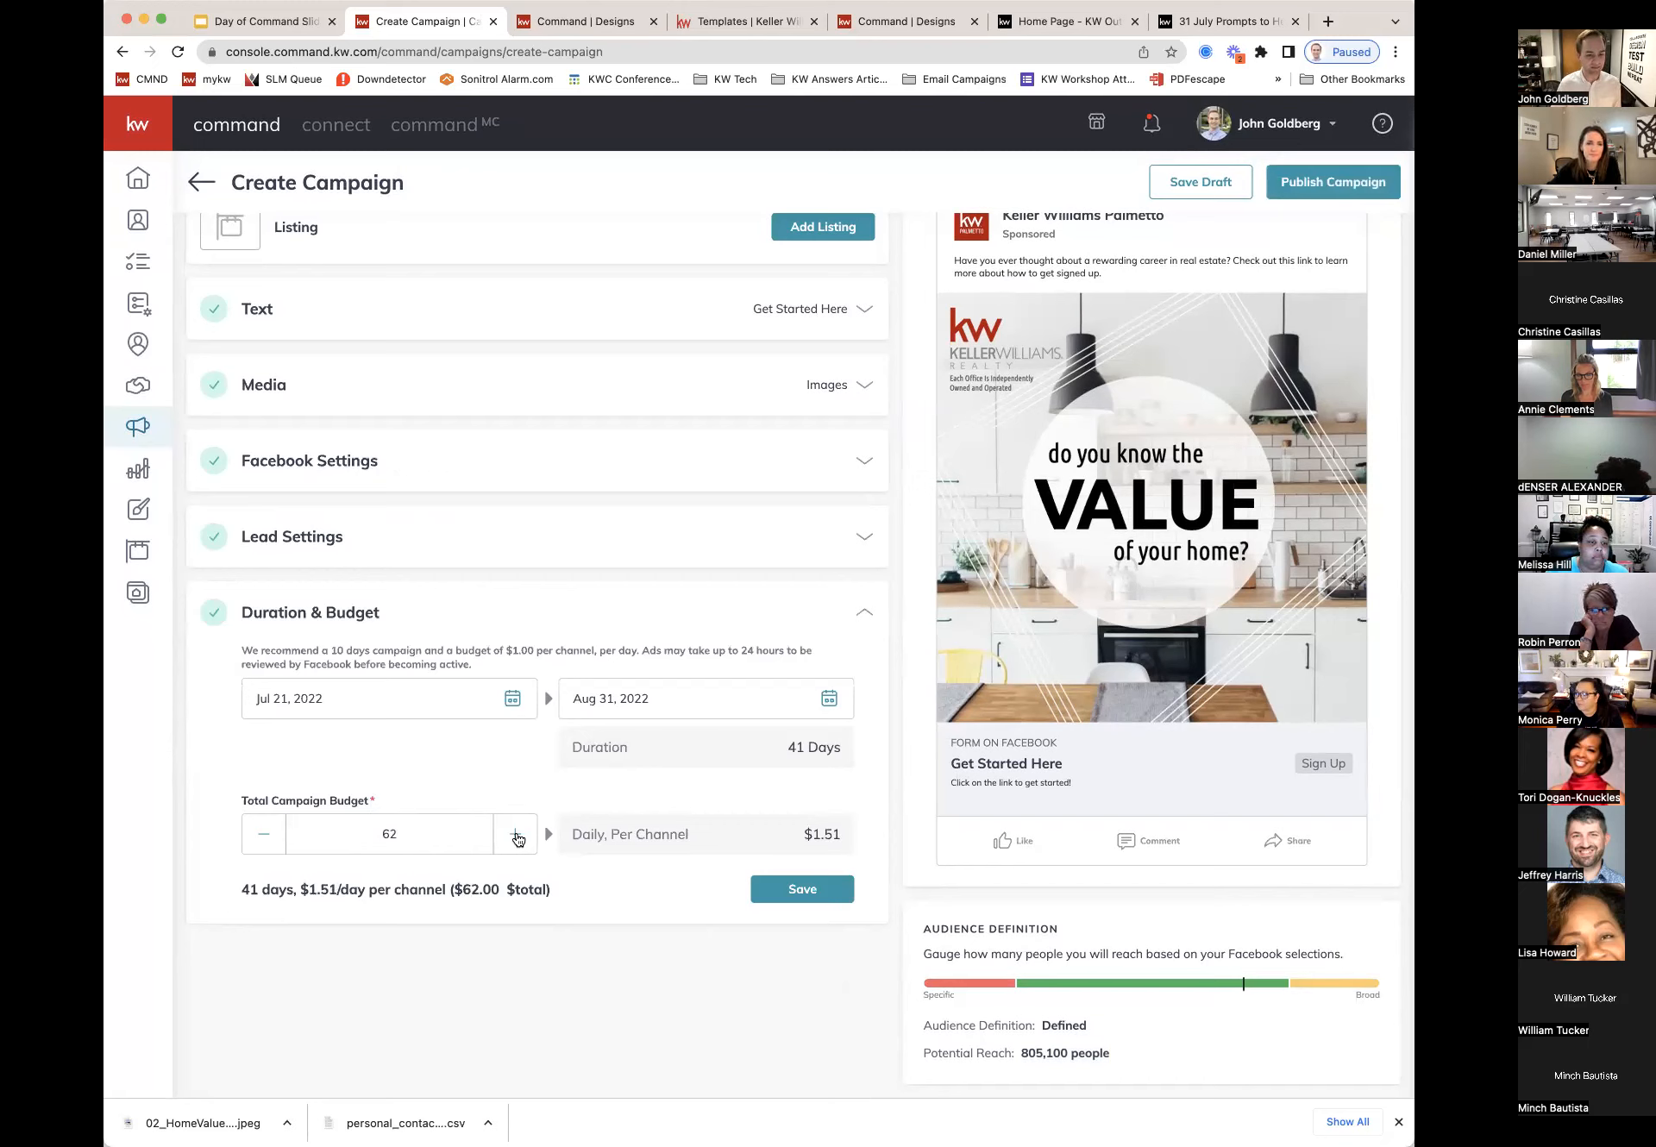
{"action": "left_click", "coordinate": [516, 835]}
{"action": "left_click", "coordinate": [516, 834]}
{"action": "left_click", "coordinate": [516, 834]}
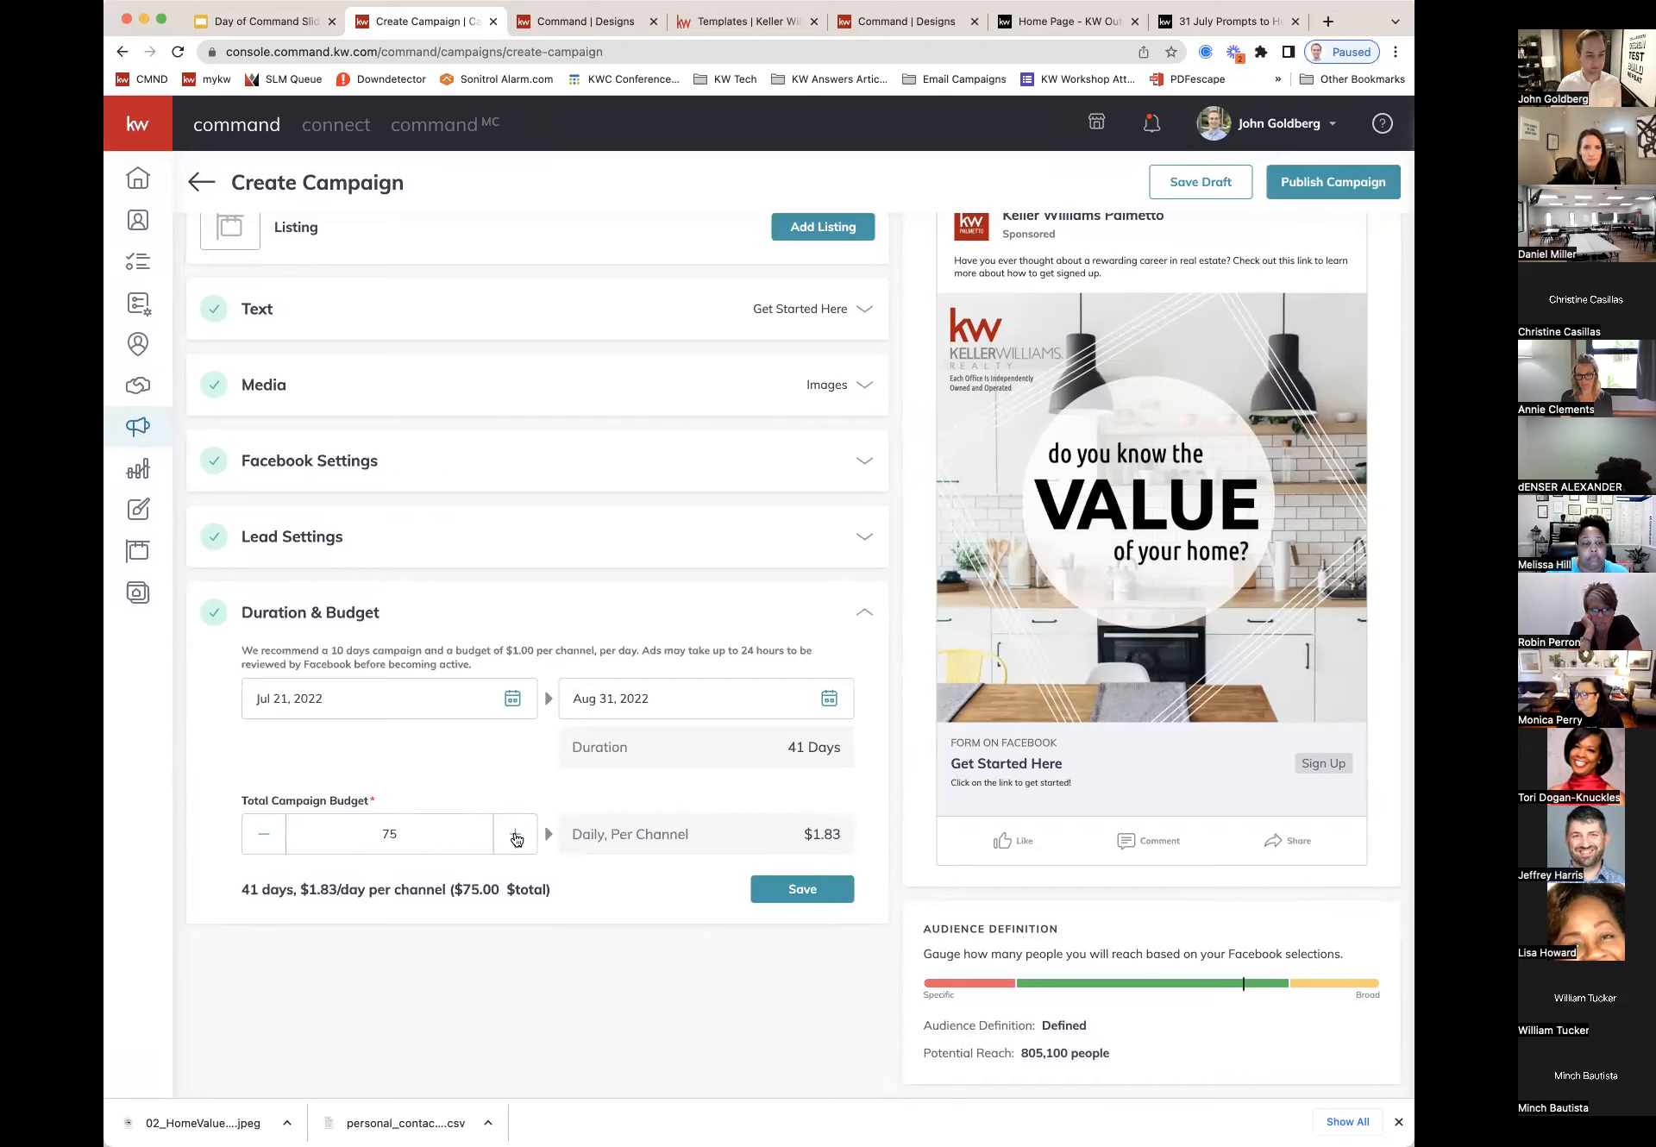
{"action": "left_click", "coordinate": [516, 835]}
{"action": "left_click", "coordinate": [516, 835]}
{"action": "left_click", "coordinate": [516, 835]}
{"action": "left_click", "coordinate": [515, 835]}
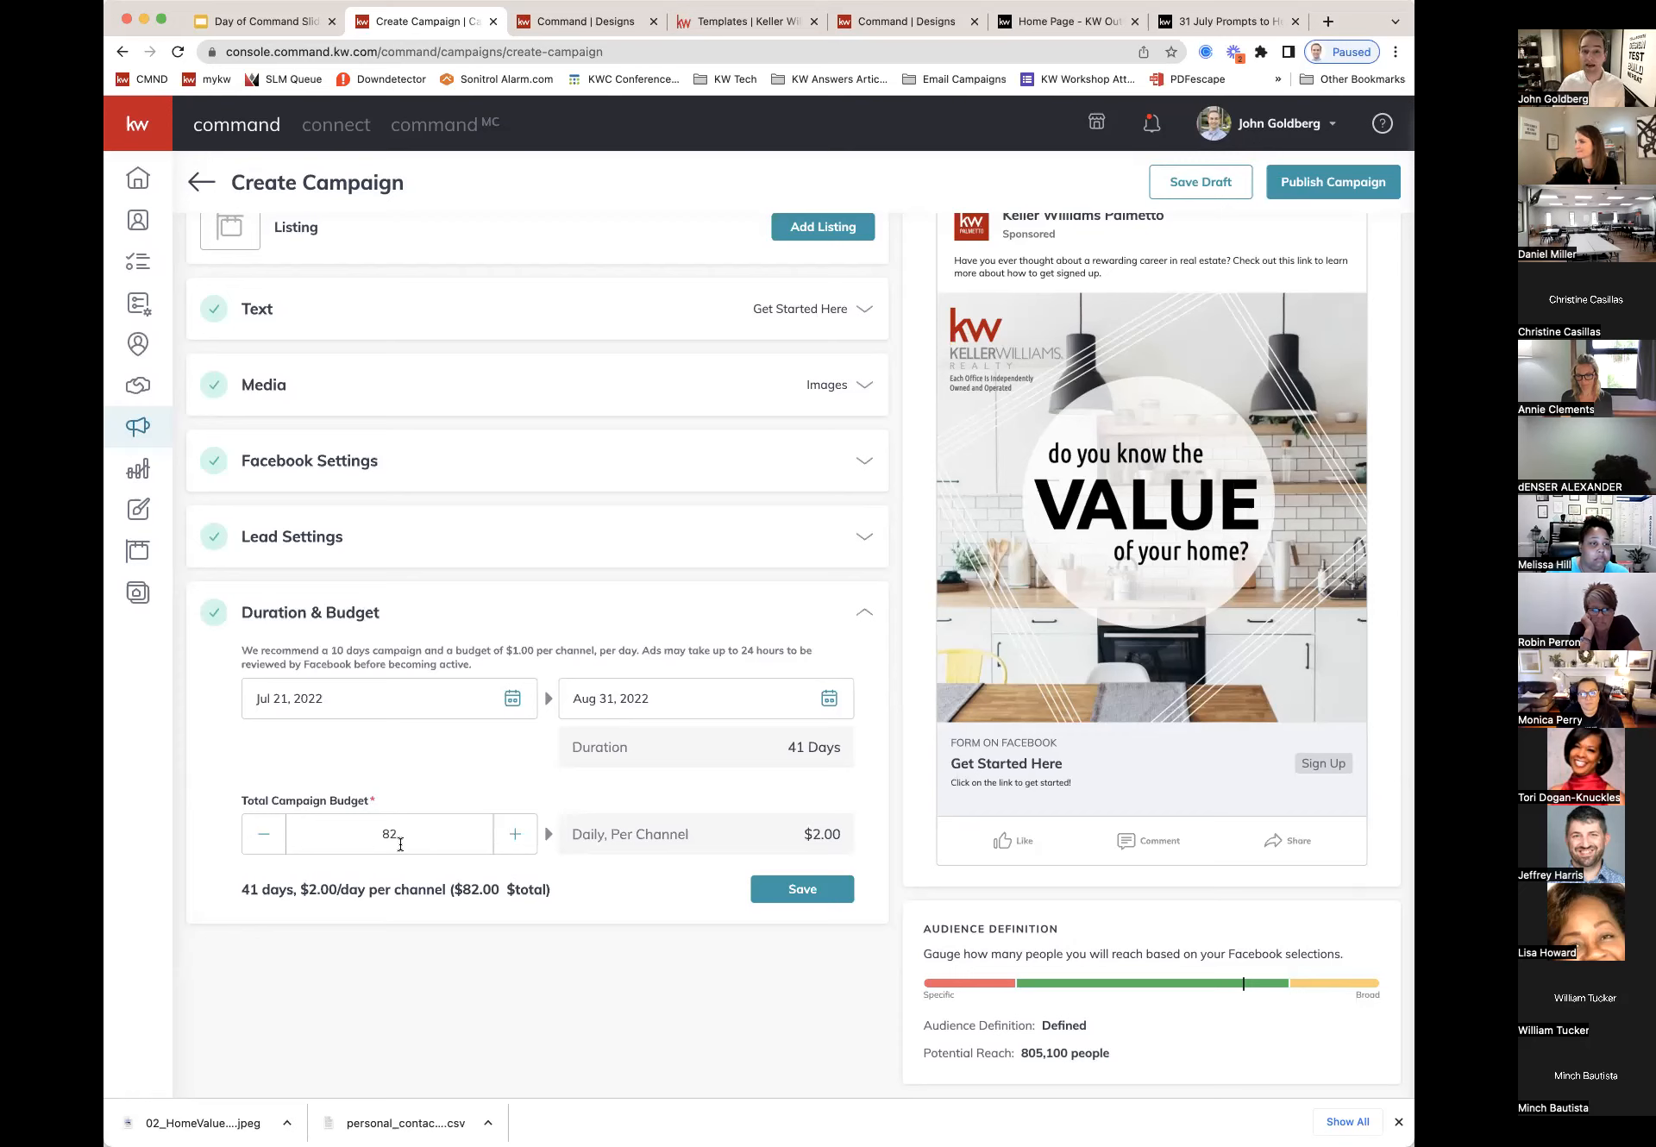
{"action": "left_click", "coordinate": [776, 893]}
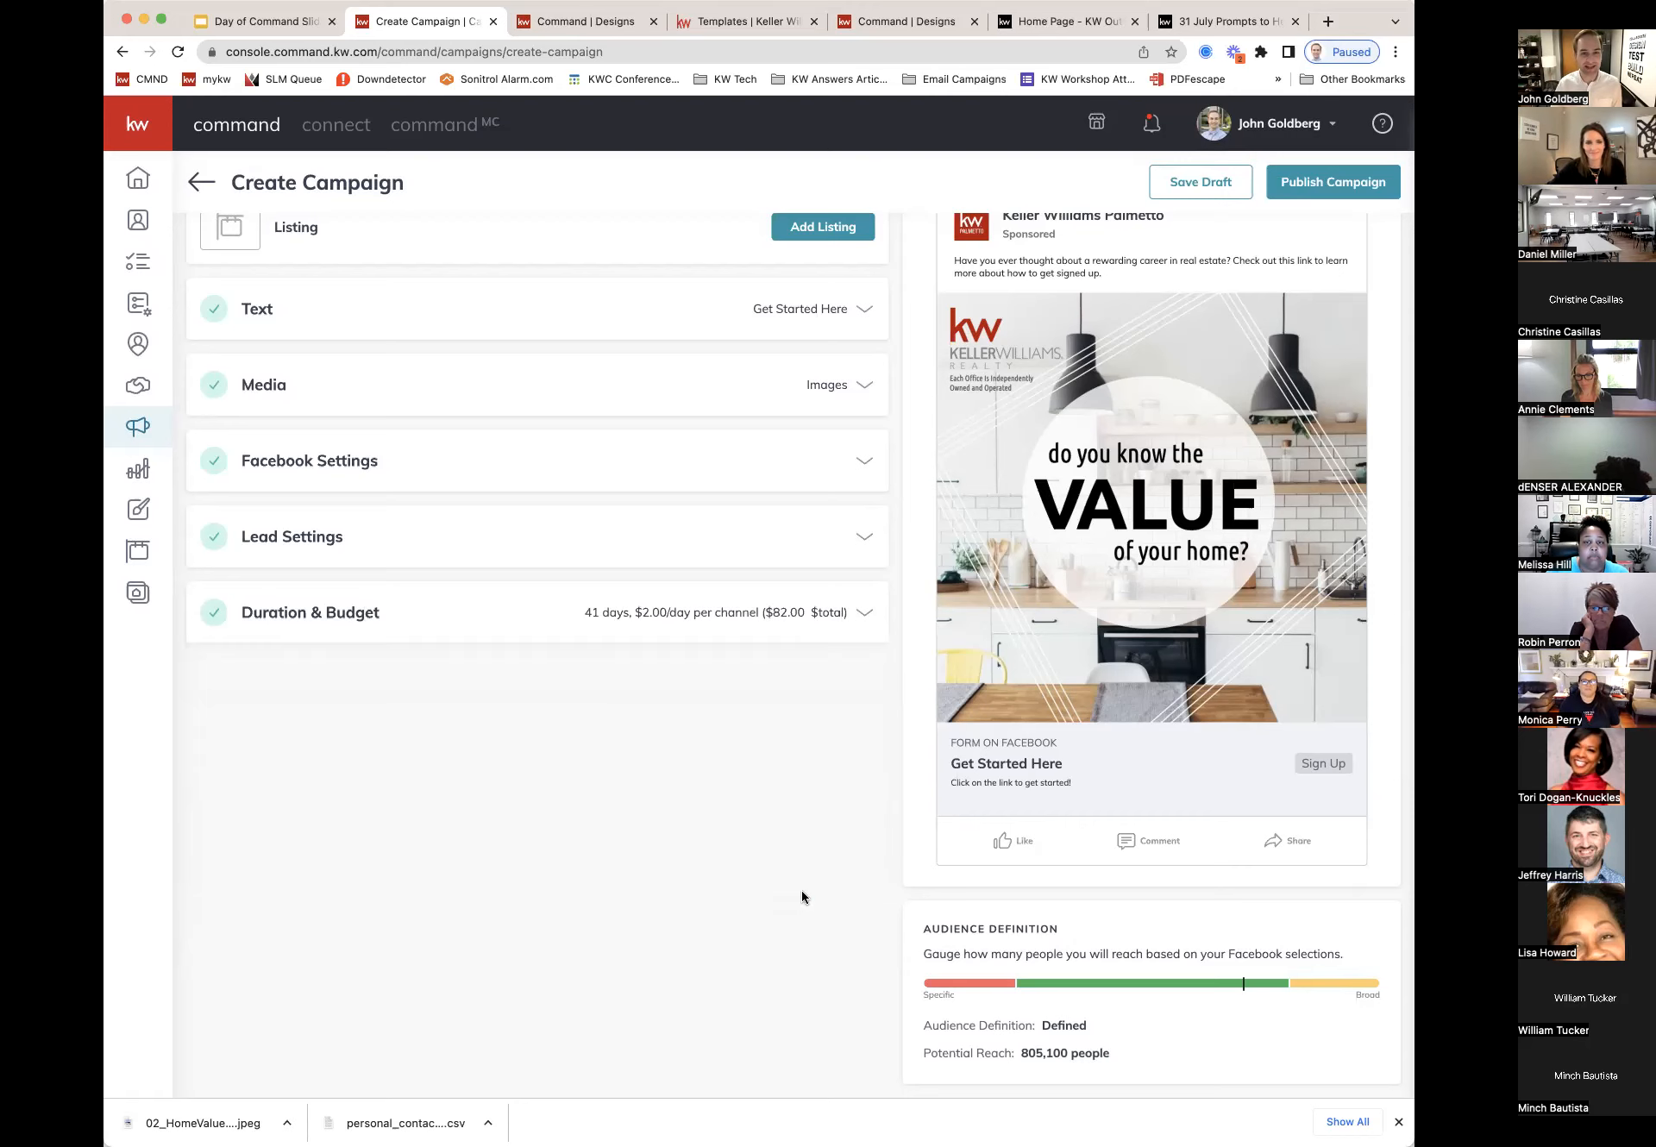
Step: Switch the ad preview to Facebook Preview (mobile) and review the ad's body text
{"action": "scroll", "coordinate": [1001, 518], "scroll_direction": "up", "scroll_amount": 2}
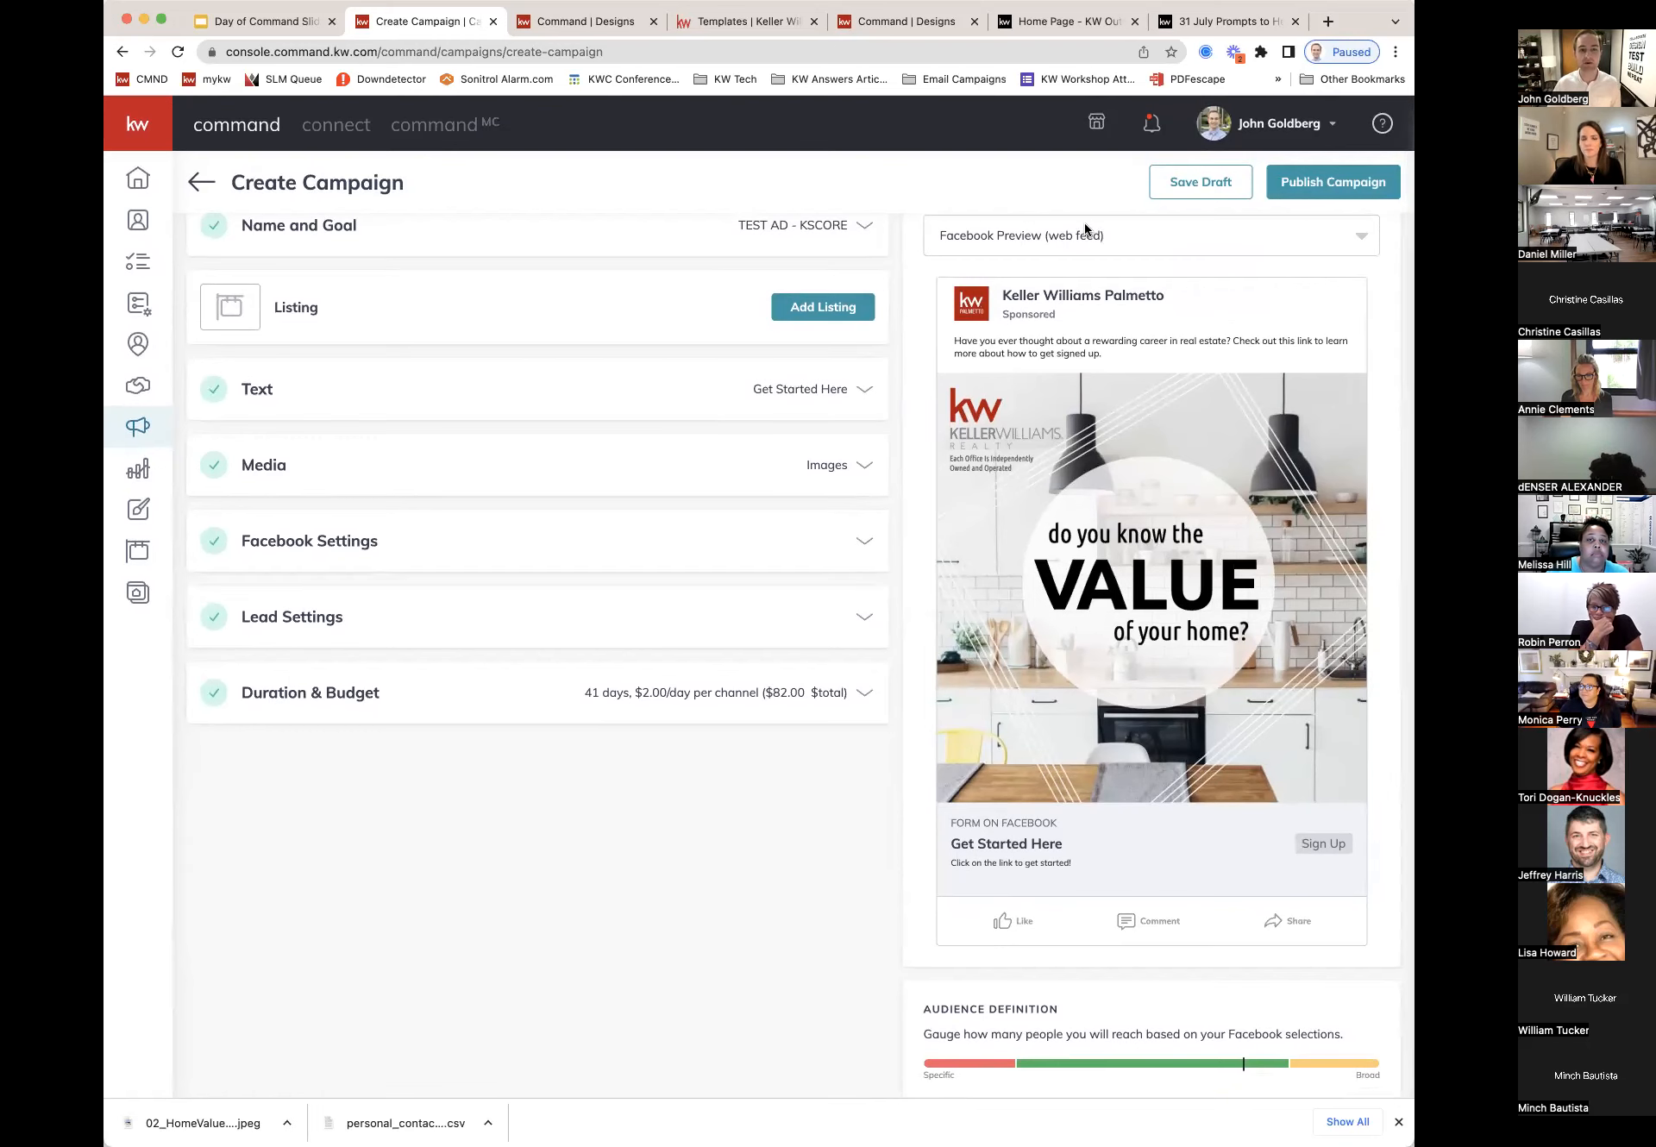
{"action": "scroll", "coordinate": [1122, 250], "scroll_direction": "up", "scroll_amount": 1}
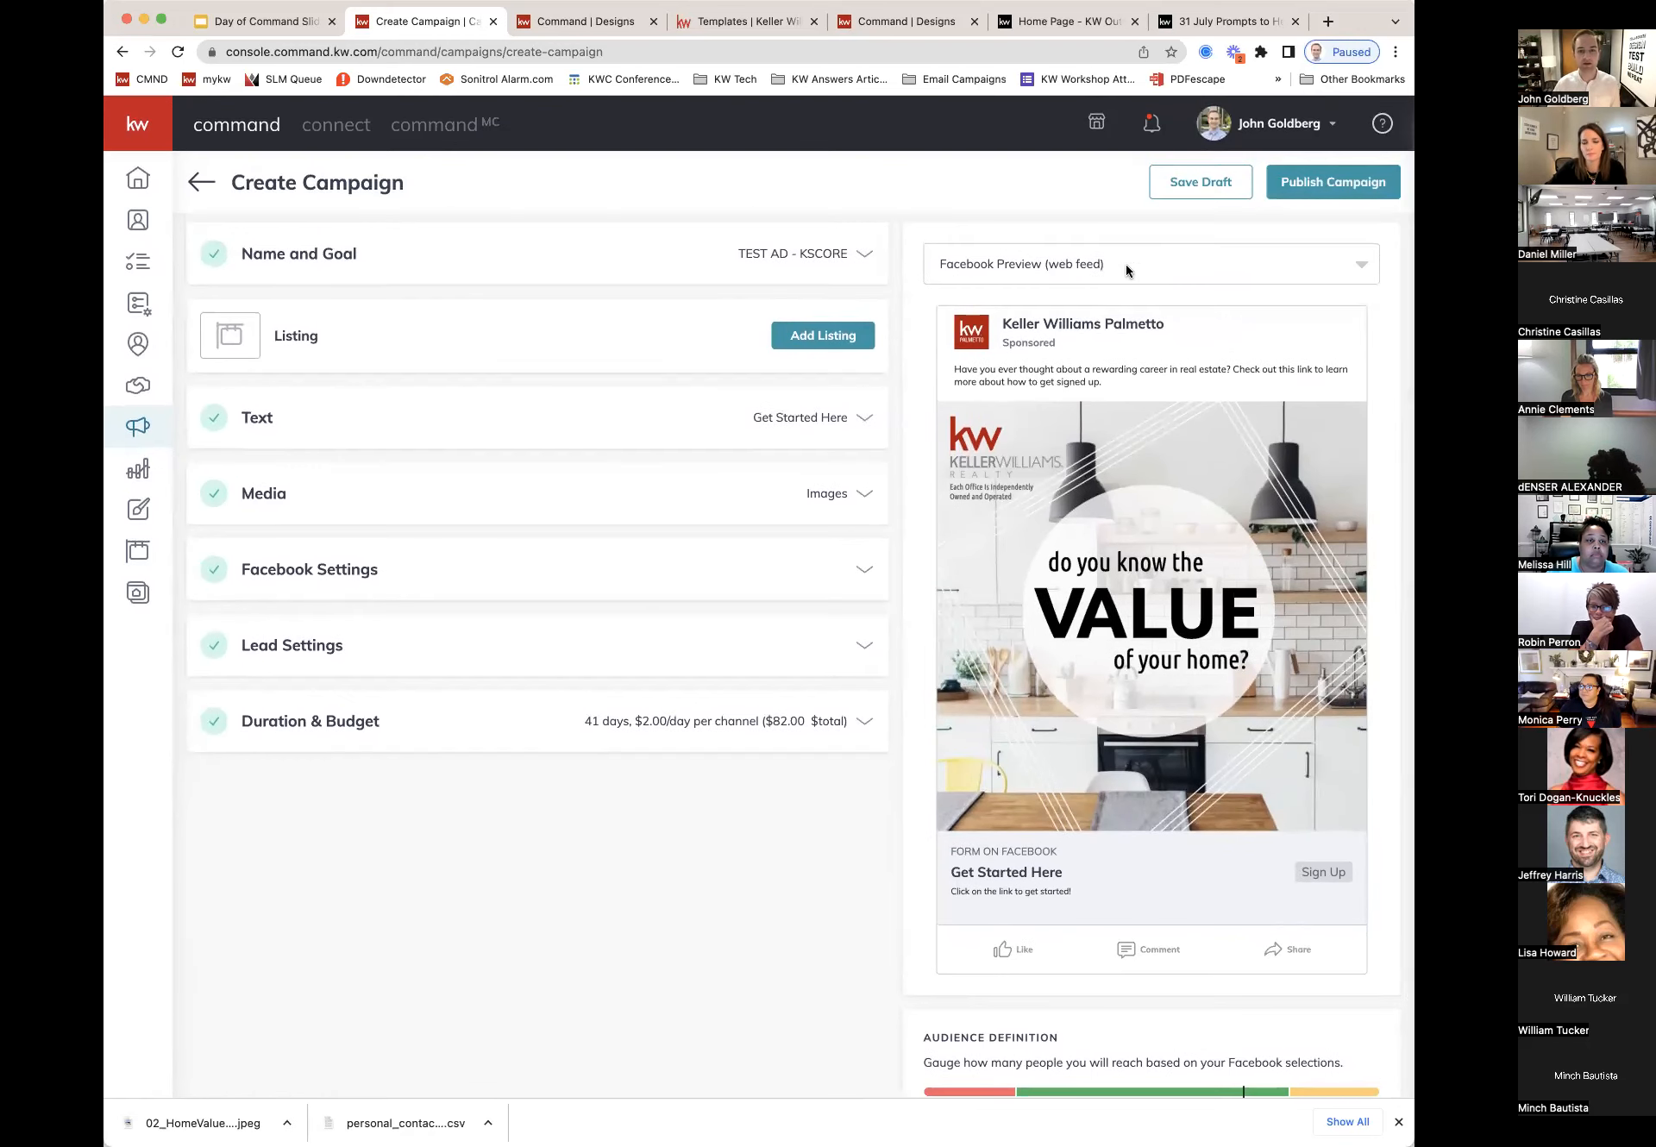
{"action": "left_click", "coordinate": [1127, 268]}
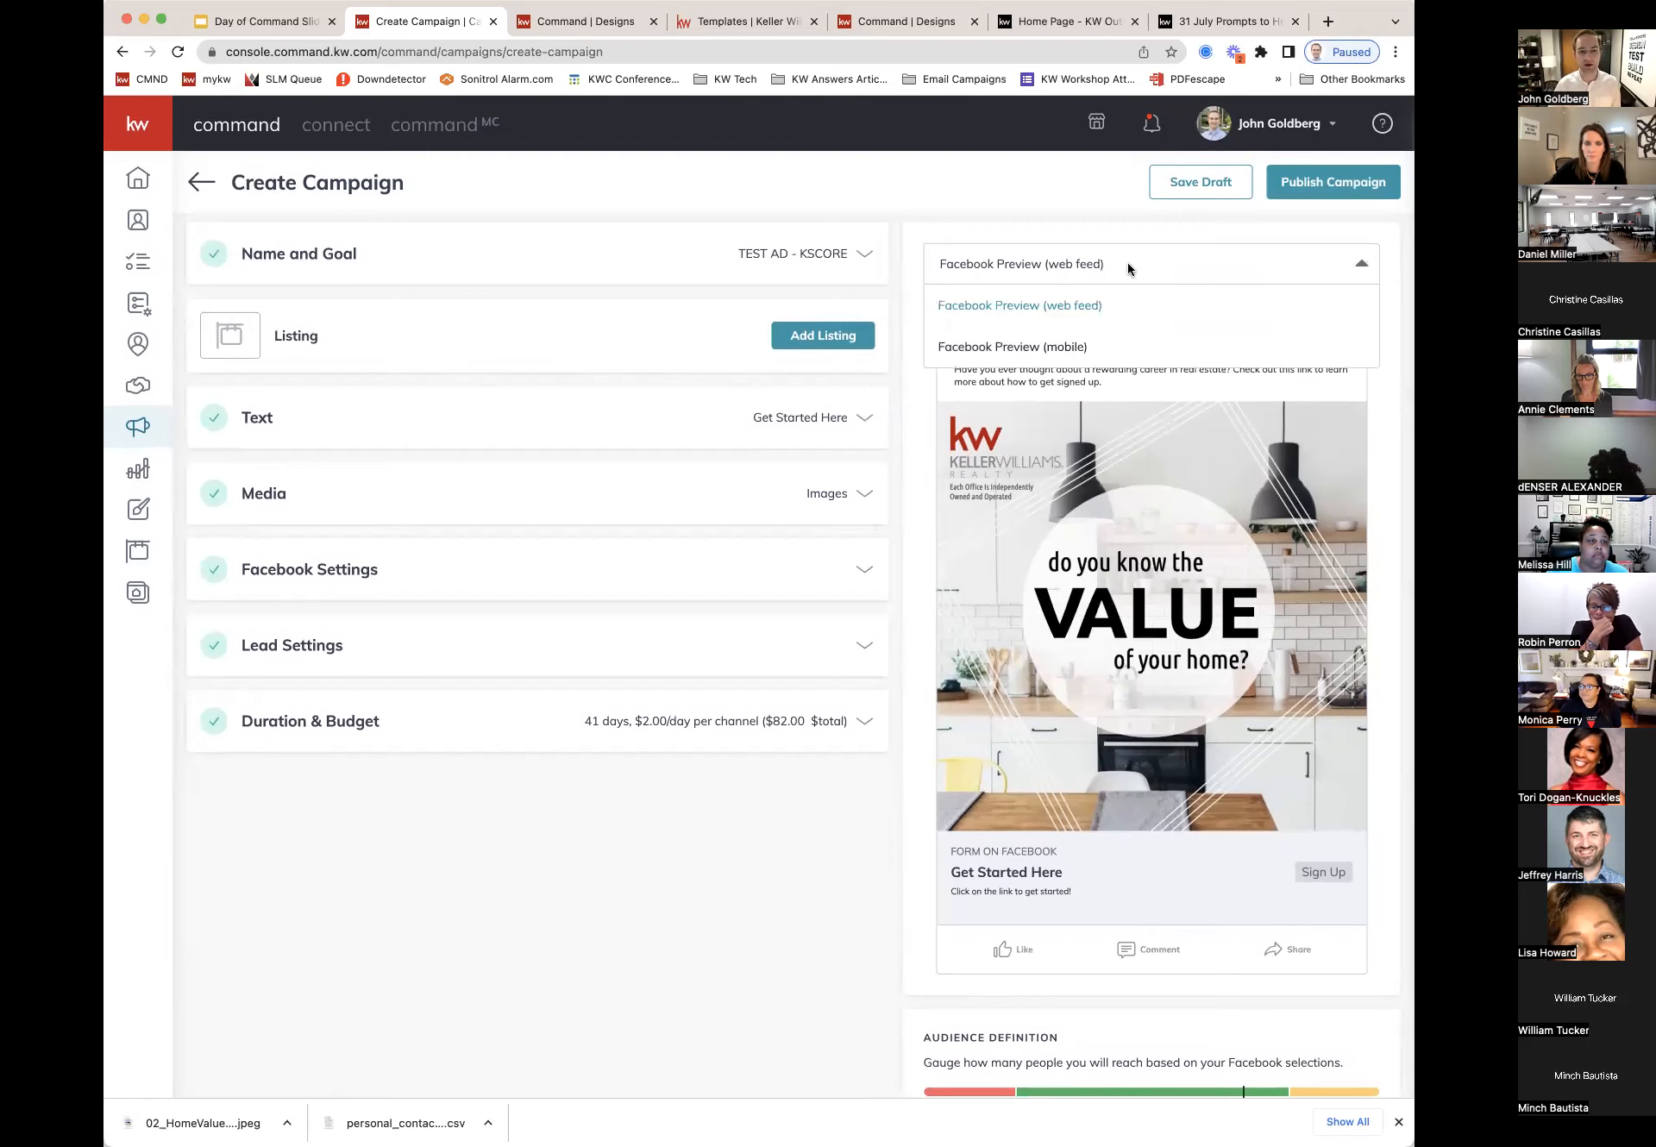
{"action": "left_click", "coordinate": [1027, 350]}
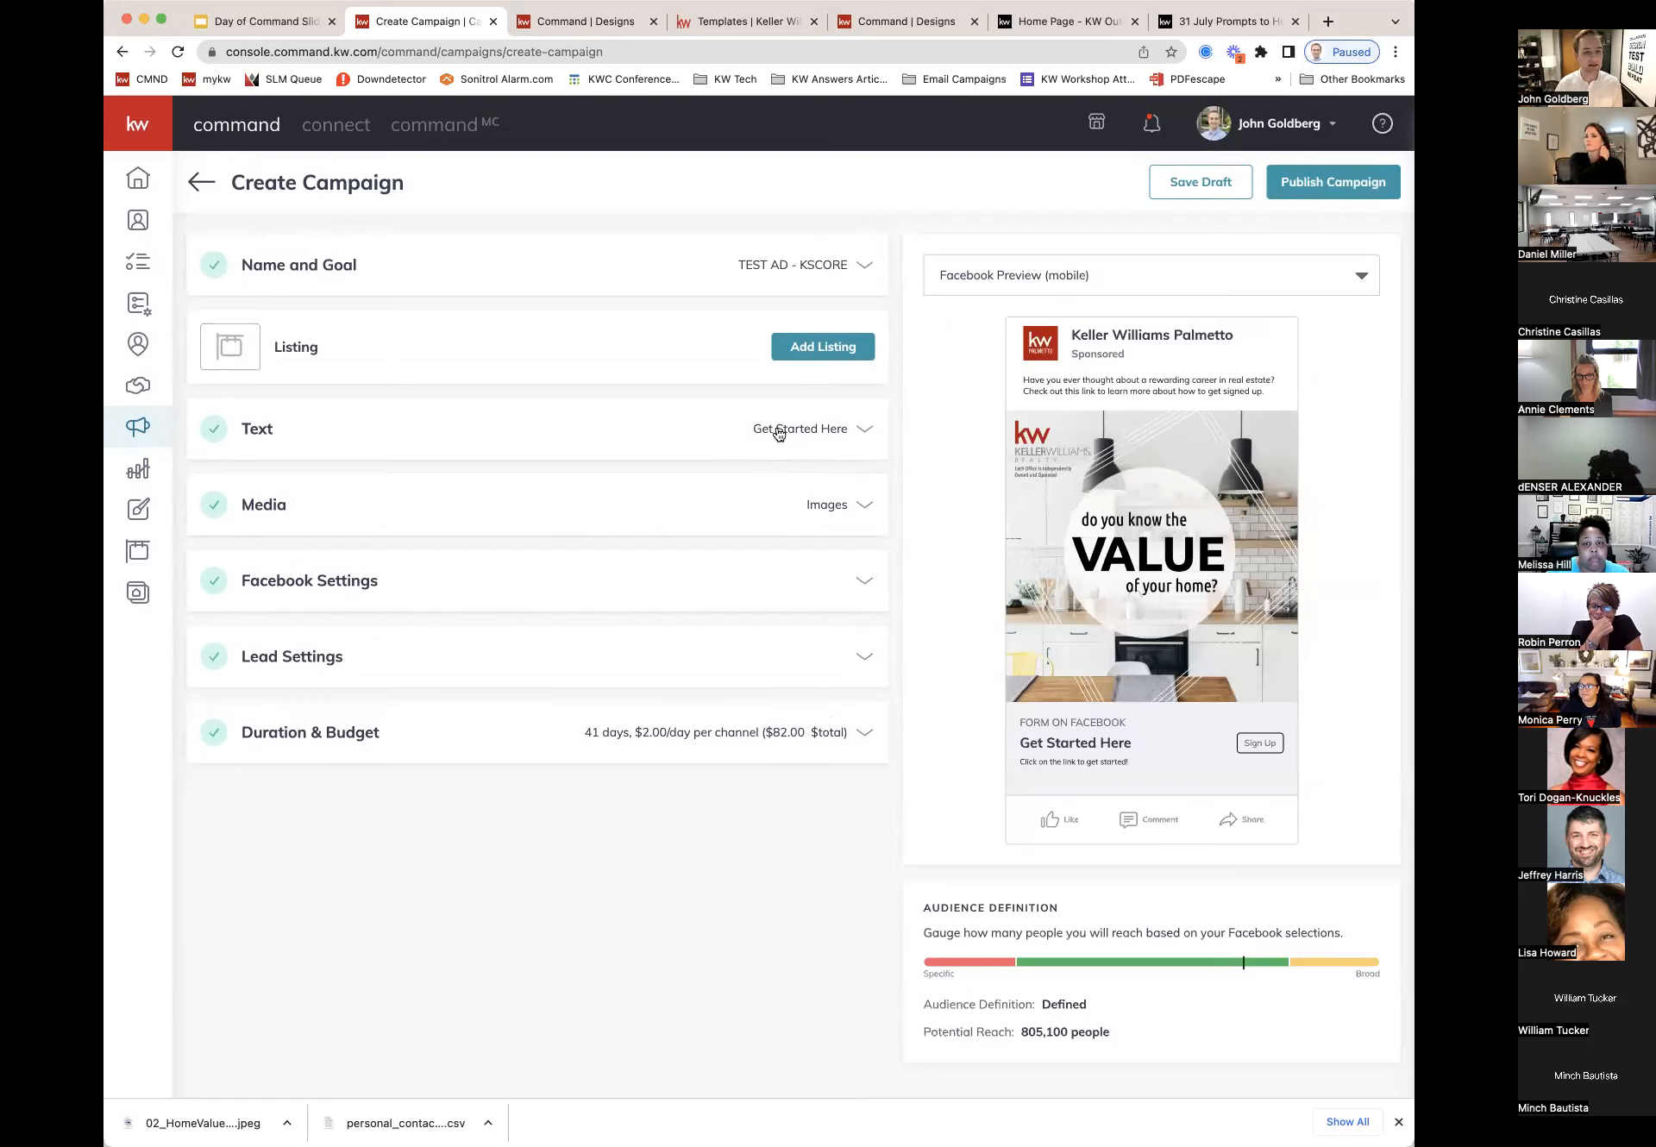
{"action": "left_click_drag", "start_coordinate": [1023, 380], "coordinate": [1257, 397]}
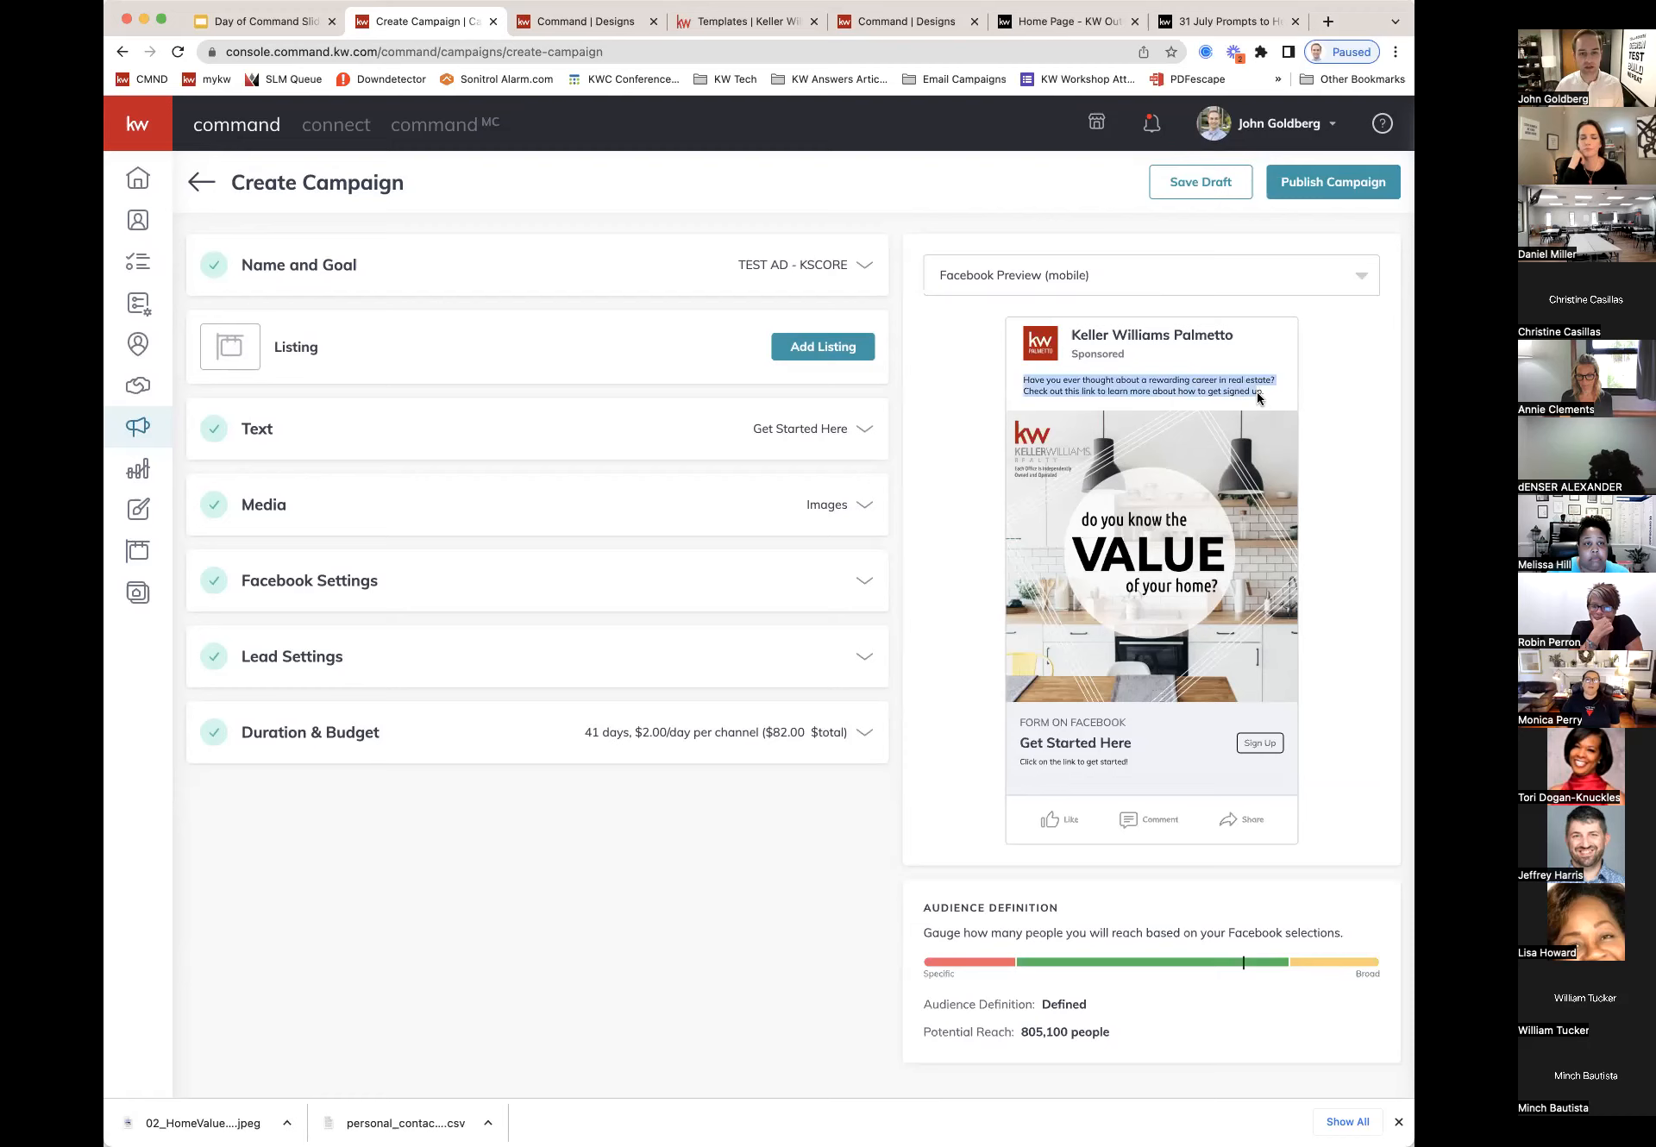